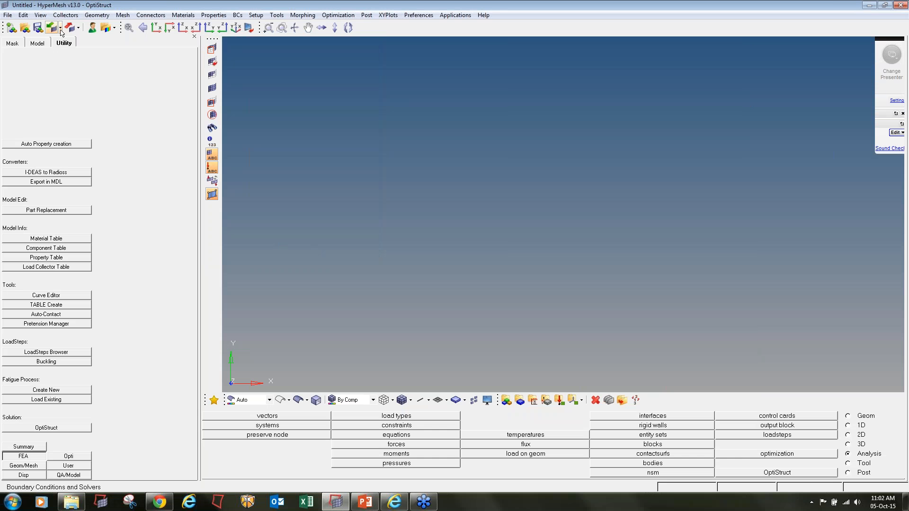
- Import the 2D Supra Roll Cage.IGS geometry from the Day2 folder
{"action": "left_click", "coordinate": [60, 28]}
{"action": "left_click", "coordinate": [73, 70]}
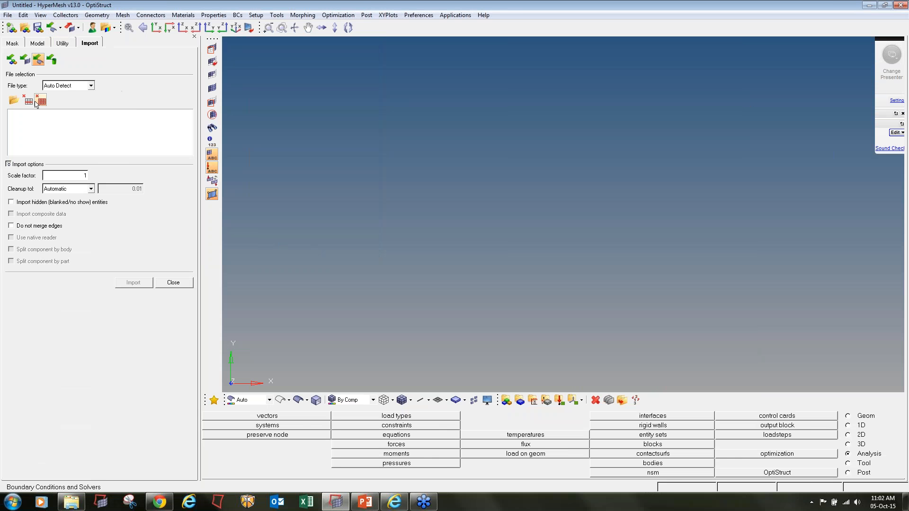
{"action": "left_click", "coordinate": [14, 100]}
{"action": "key", "text": "ctrl+v"}
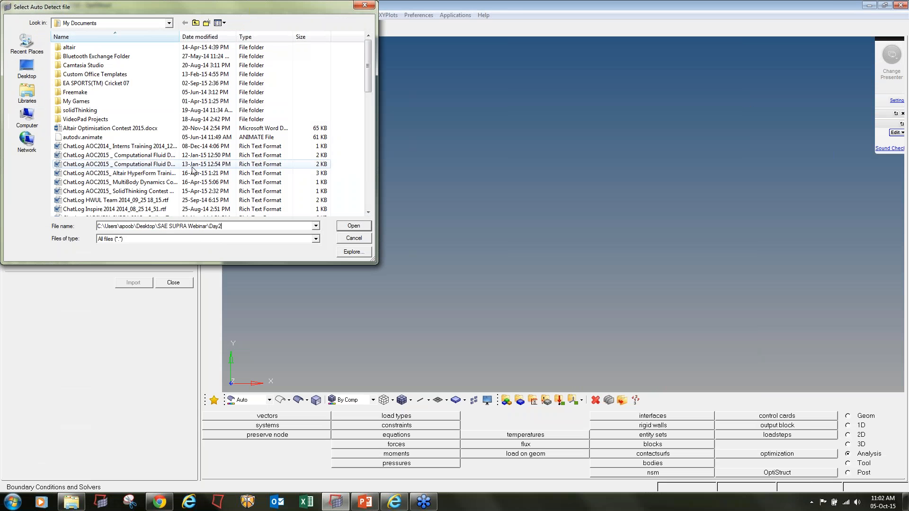
{"action": "key", "text": "Return"}
{"action": "double_click", "coordinate": [105, 47]}
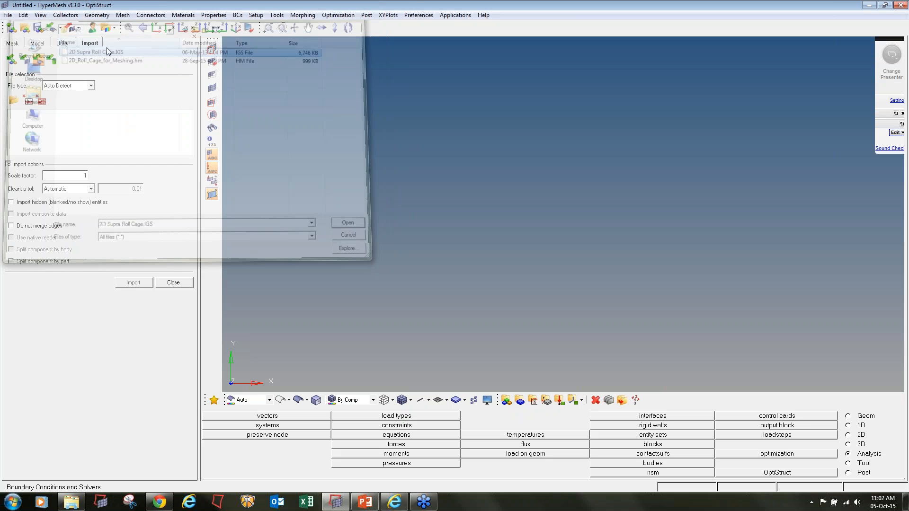
{"action": "left_click", "coordinate": [133, 283]}
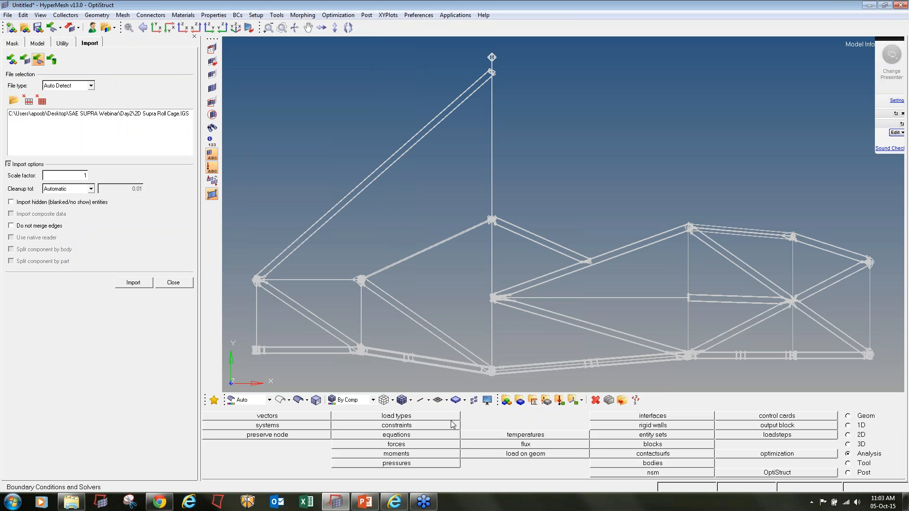
- Show the roll cage as shaded surfaces and rotate it to an oblique 3-D view
{"action": "left_click", "coordinate": [299, 400]}
{"action": "scroll", "coordinate": [627, 166], "scroll_direction": "down", "scroll_amount": 3, "text": "ctrl"}
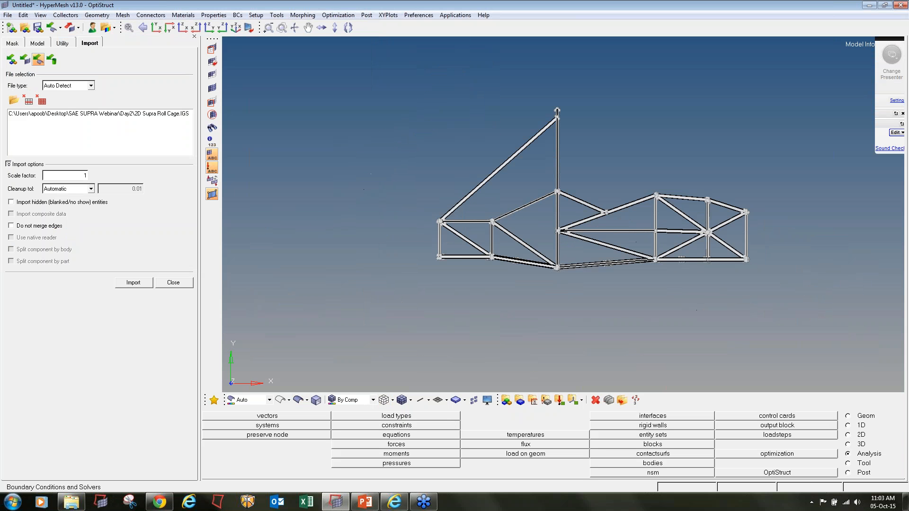
{"action": "mouse_move", "coordinate": [627, 166]}
{"action": "left_mouse_down", "text": "ctrl"}
{"action": "mouse_move", "coordinate": [561, 278]}
{"action": "mouse_move", "coordinate": [566, 290]}
{"action": "mouse_move", "coordinate": [566, 277]}
{"action": "left_mouse_up", "text": "ctrl"}
{"action": "scroll", "coordinate": [491, 236], "scroll_direction": "up", "scroll_amount": 4, "text": "ctrl"}
{"action": "scroll", "coordinate": [491, 237], "scroll_direction": "down", "scroll_amount": 3, "text": "ctrl"}
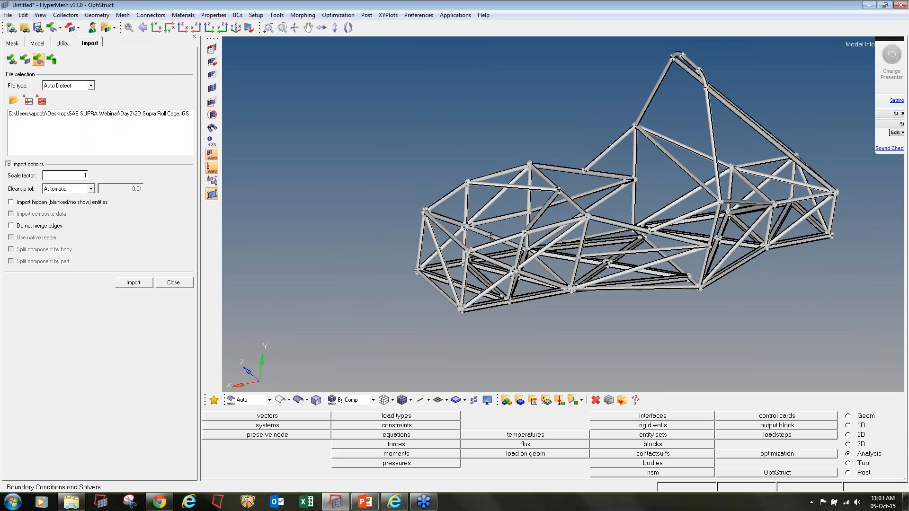
{"action": "right_click_drag", "start_coordinate": [614, 270], "coordinate": [587, 275], "text": "ctrl"}
{"action": "left_click_drag", "start_coordinate": [593, 293], "coordinate": [627, 299], "text": "ctrl"}
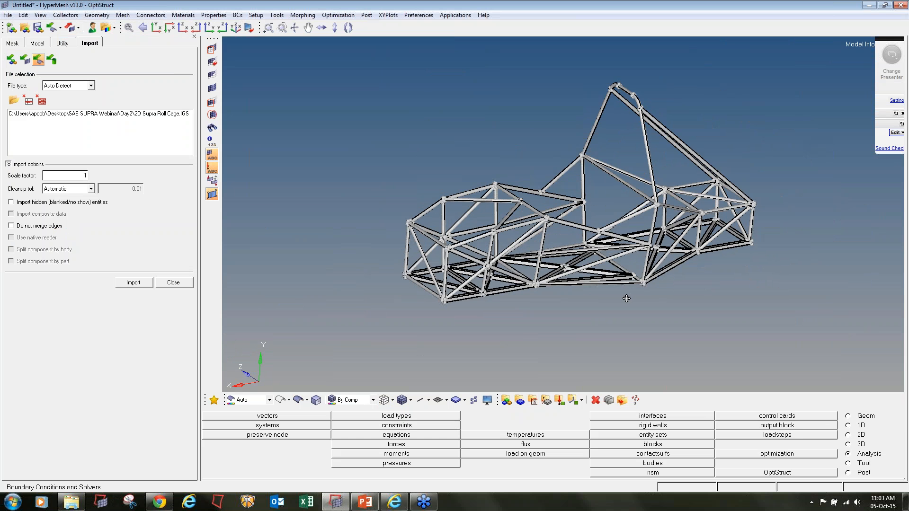
- Zoom in and orbit around a tube joint, then bring up the Delete Entities panel
{"action": "scroll", "coordinate": [412, 241], "scroll_direction": "up", "scroll_amount": 3, "text": "ctrl"}
{"action": "scroll", "coordinate": [520, 243], "scroll_direction": "up", "scroll_amount": 4, "text": "ctrl"}
{"action": "scroll", "coordinate": [448, 249], "scroll_direction": "up", "scroll_amount": 2, "text": "ctrl"}
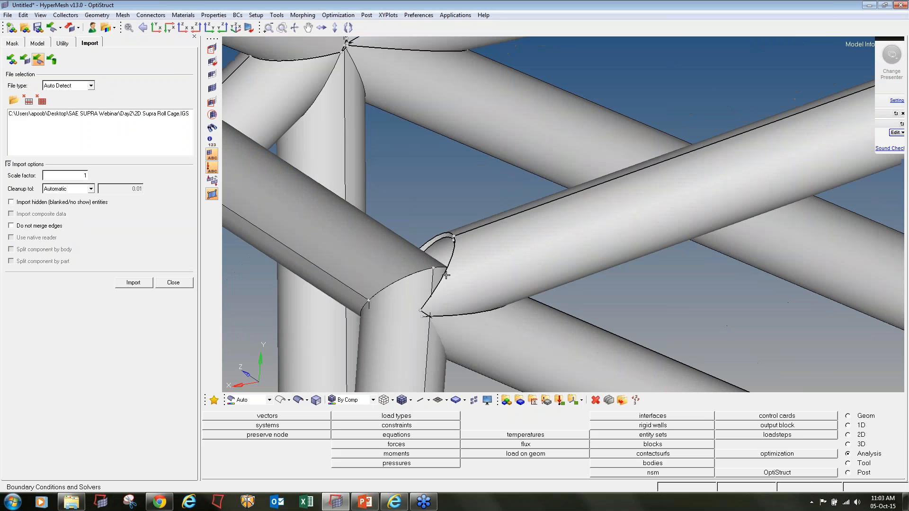
{"action": "scroll", "coordinate": [477, 248], "scroll_direction": "down", "scroll_amount": 6, "text": "ctrl"}
{"action": "scroll", "coordinate": [477, 248], "scroll_direction": "down", "scroll_amount": 2, "text": "ctrl"}
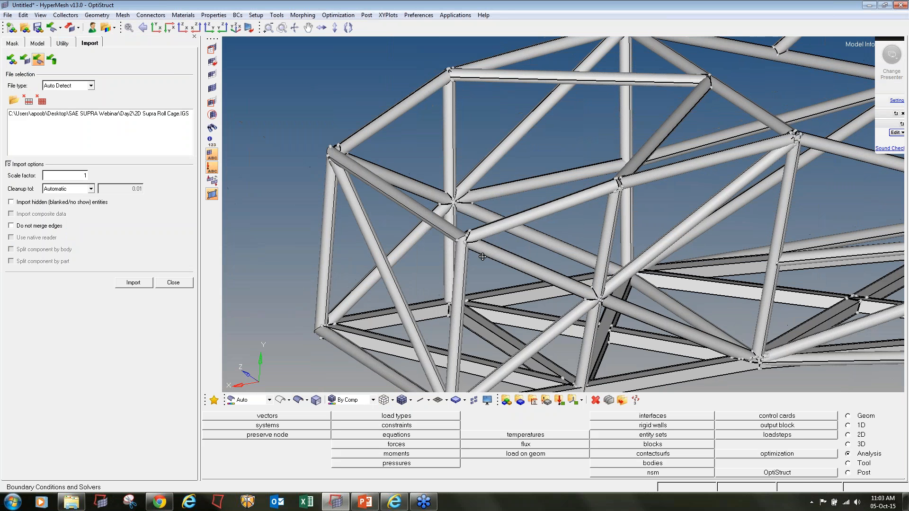
{"action": "scroll", "coordinate": [465, 247], "scroll_direction": "up", "scroll_amount": 5, "text": "ctrl"}
{"action": "left_click_drag", "start_coordinate": [471, 239], "coordinate": [504, 263], "text": "ctrl"}
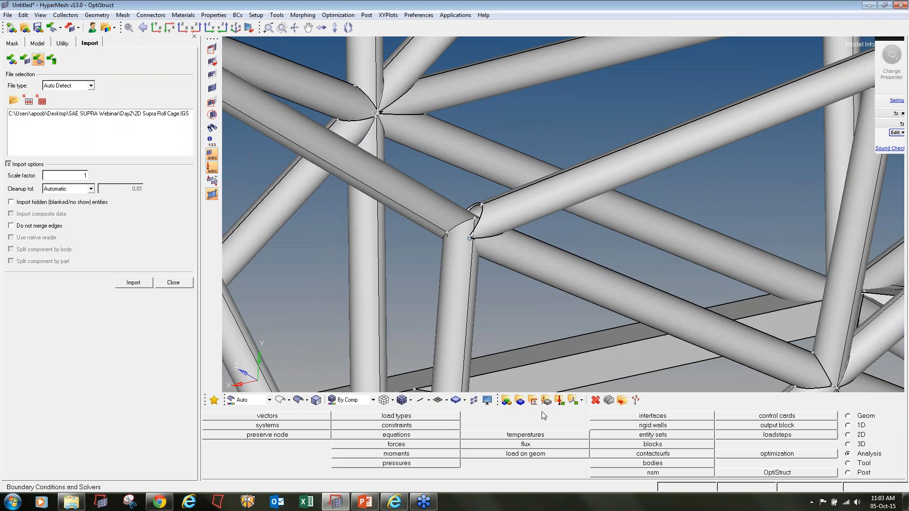
{"action": "left_click", "coordinate": [595, 400]}
- Delete all 59 solids from the roll cage and close the import options
{"action": "scroll", "coordinate": [408, 240], "scroll_direction": "down", "scroll_amount": 2, "text": "ctrl"}
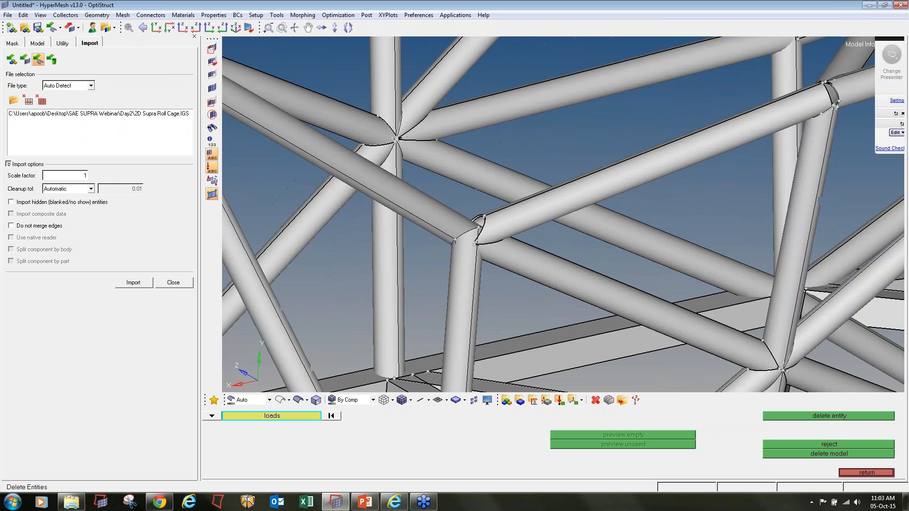
{"action": "left_click", "coordinate": [211, 416]}
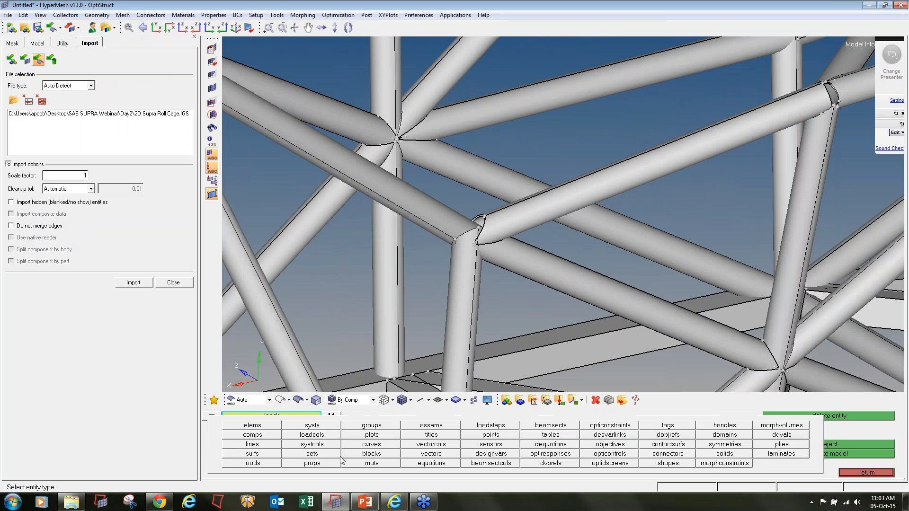
{"action": "left_click", "coordinate": [724, 454]}
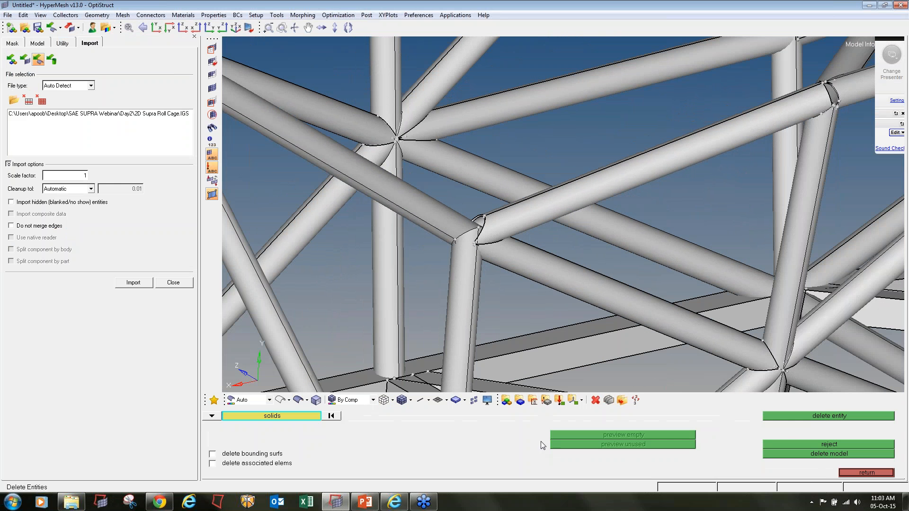
{"action": "left_click", "coordinate": [264, 417]}
{"action": "left_click", "coordinate": [324, 445]}
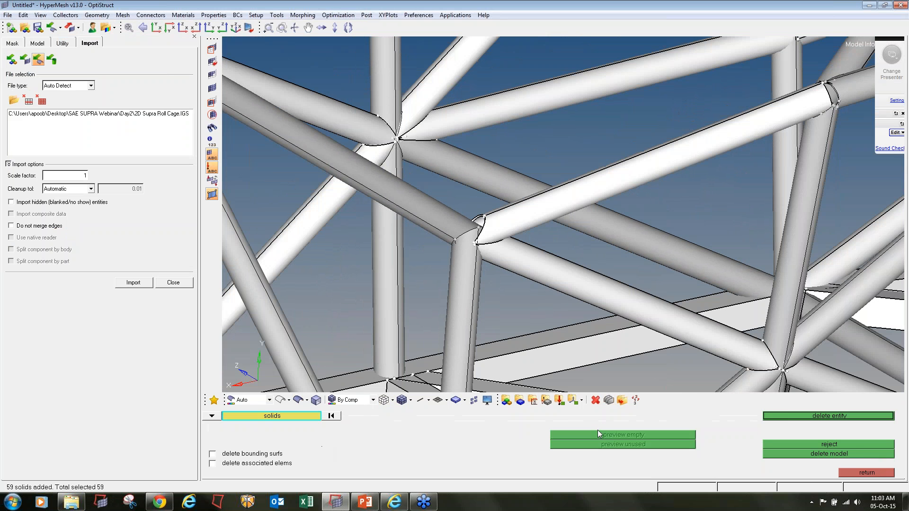
{"action": "left_click", "coordinate": [795, 416]}
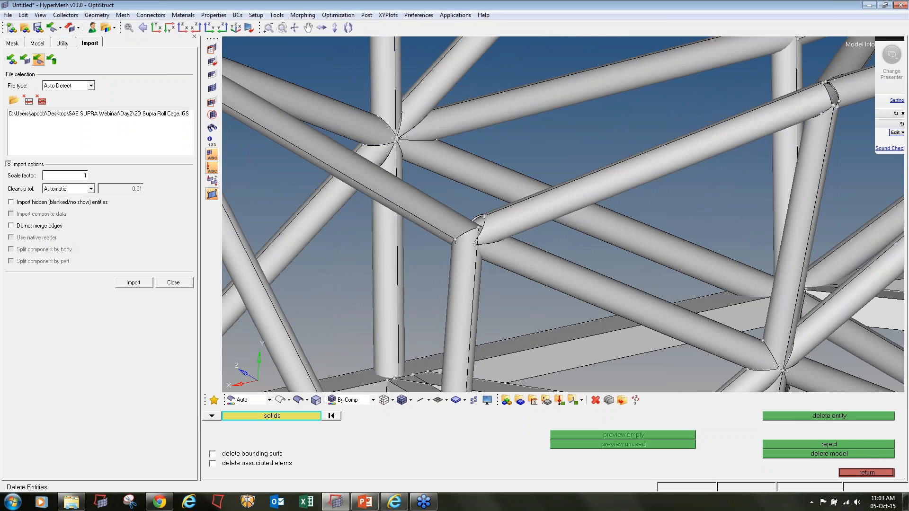
{"action": "left_click", "coordinate": [171, 284]}
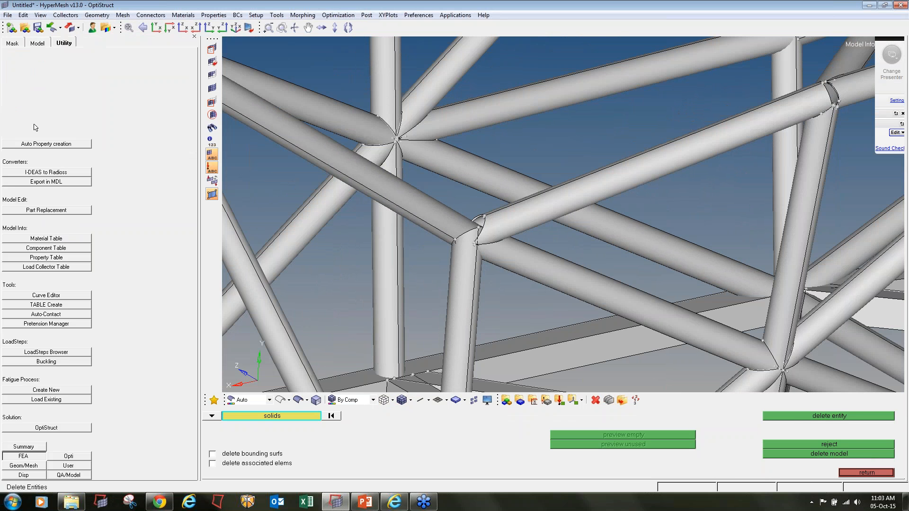
- Expand the Components list in the Model browser
{"action": "left_click", "coordinate": [46, 44]}
{"action": "left_click", "coordinate": [6, 98]}
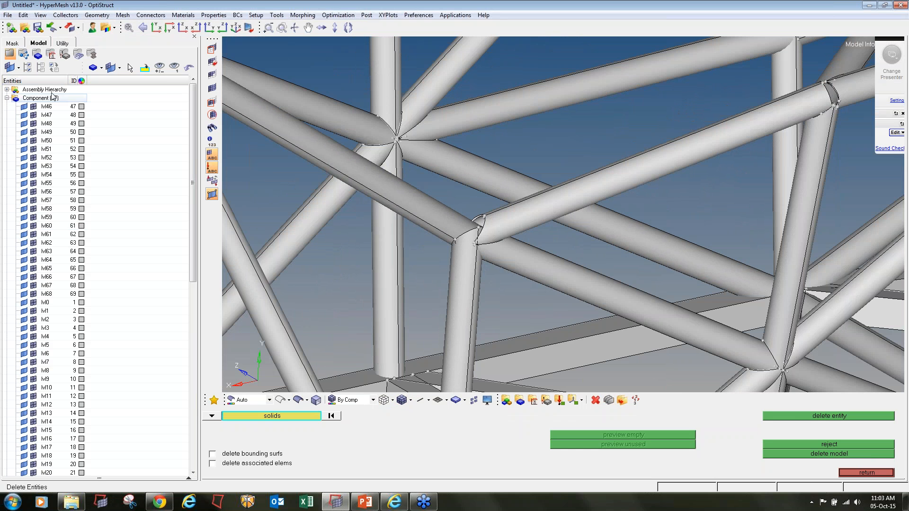
{"action": "scroll", "coordinate": [77, 285], "scroll_direction": "down", "scroll_amount": 3}
{"action": "scroll", "coordinate": [77, 284], "scroll_direction": "down", "scroll_amount": 3}
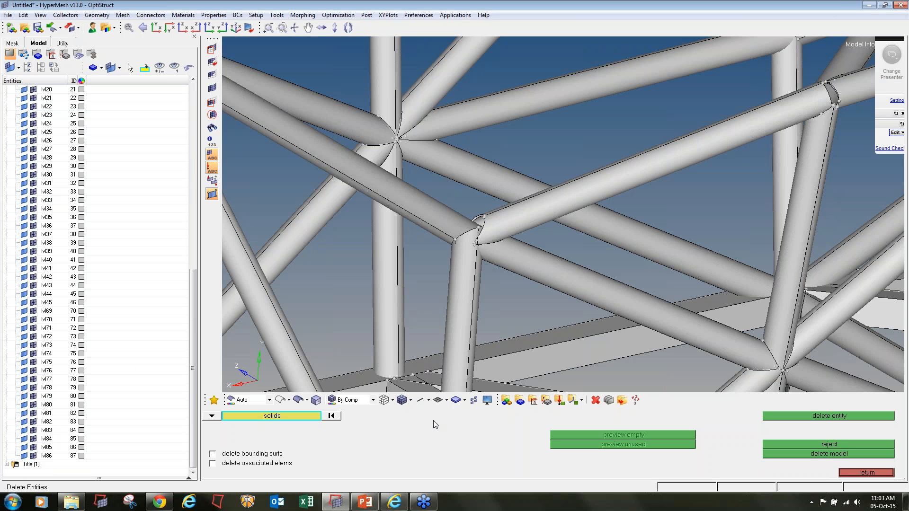
- Create an olive-coloured component named Roll_cage and return to the Analysis page
{"action": "left_click", "coordinate": [519, 402]}
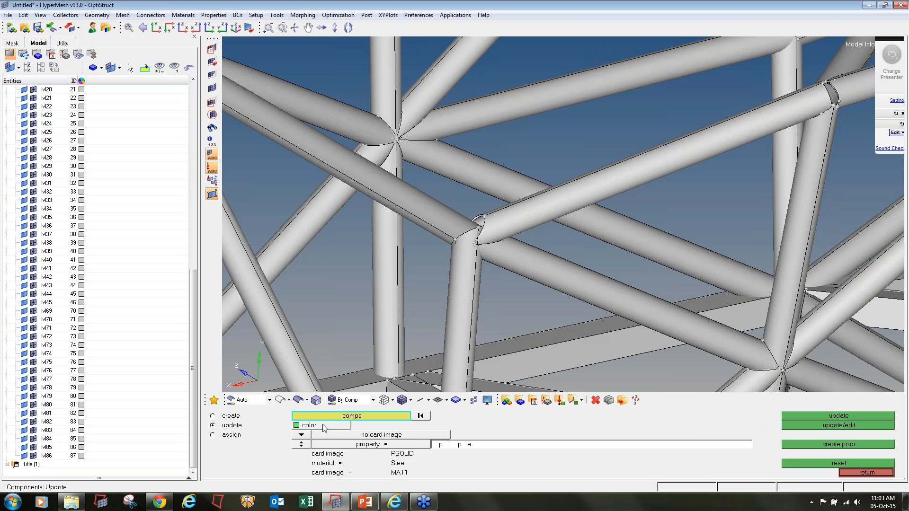
{"action": "left_click", "coordinate": [212, 415]}
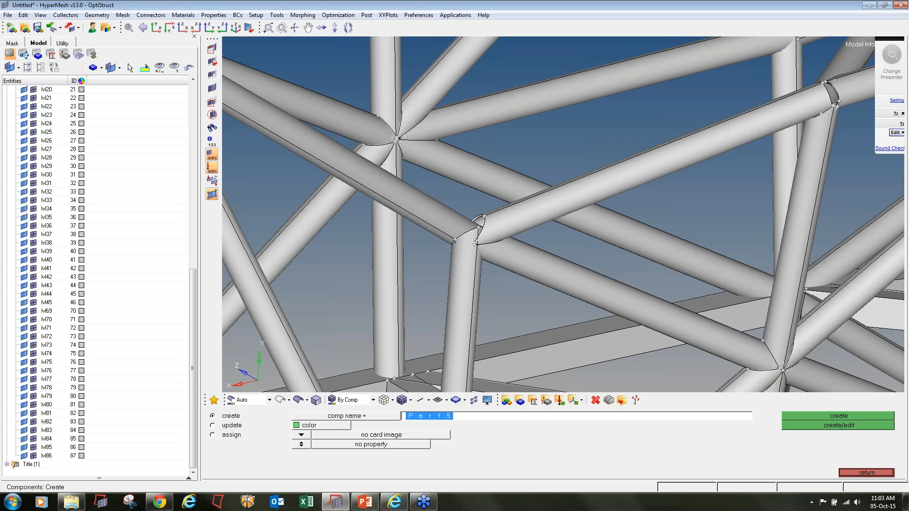
{"action": "type", "text": "Roll_cage"}
{"action": "left_click", "coordinate": [297, 426]}
{"action": "left_click", "coordinate": [328, 454]}
{"action": "left_click", "coordinate": [797, 417]}
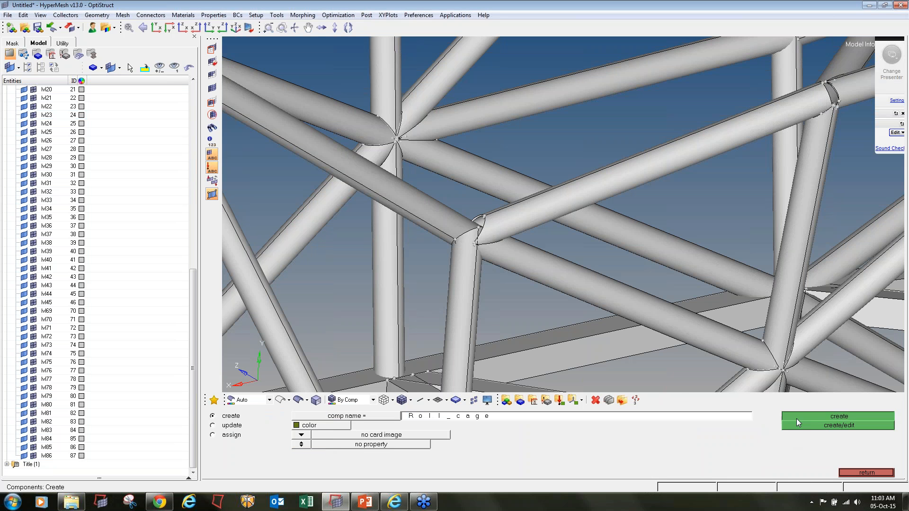
{"action": "key", "text": "F2"}
{"action": "left_click", "coordinate": [871, 472]}
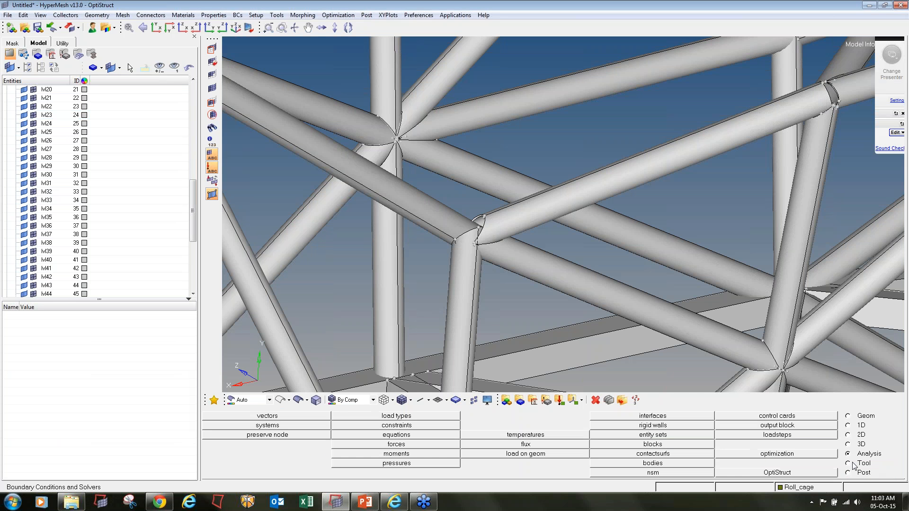
- Move all 782 surfaces into the Roll_cage component
{"action": "left_click", "coordinate": [853, 465]}
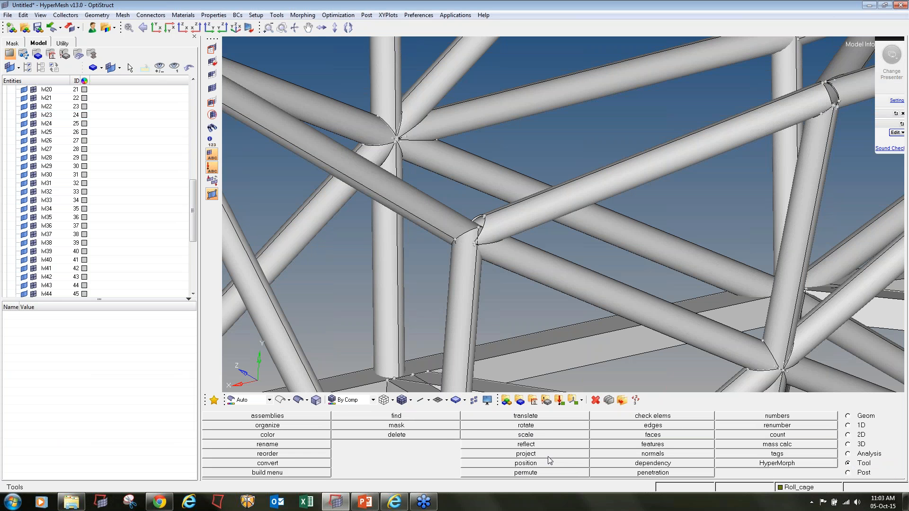
{"action": "left_click", "coordinate": [310, 431]}
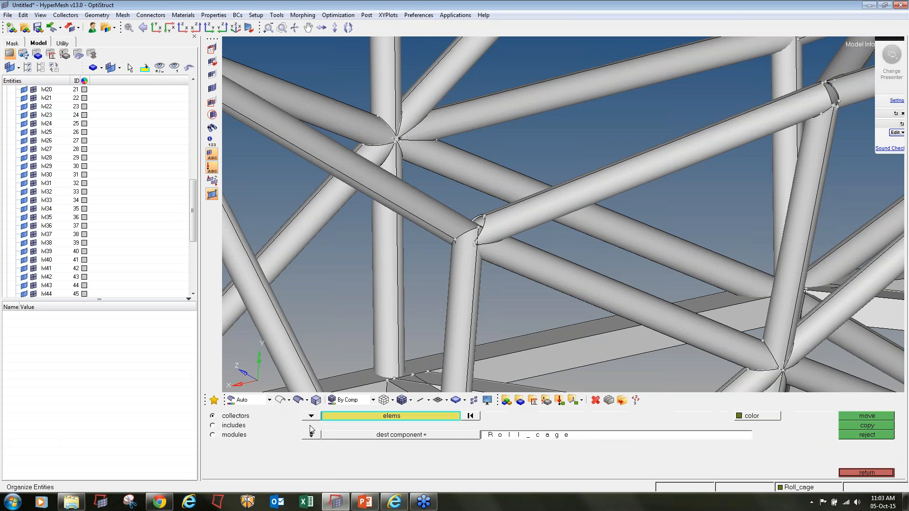
{"action": "left_click", "coordinate": [312, 416]}
{"action": "left_click", "coordinate": [286, 446]}
{"action": "left_click", "coordinate": [436, 416]}
{"action": "left_click", "coordinate": [277, 445]}
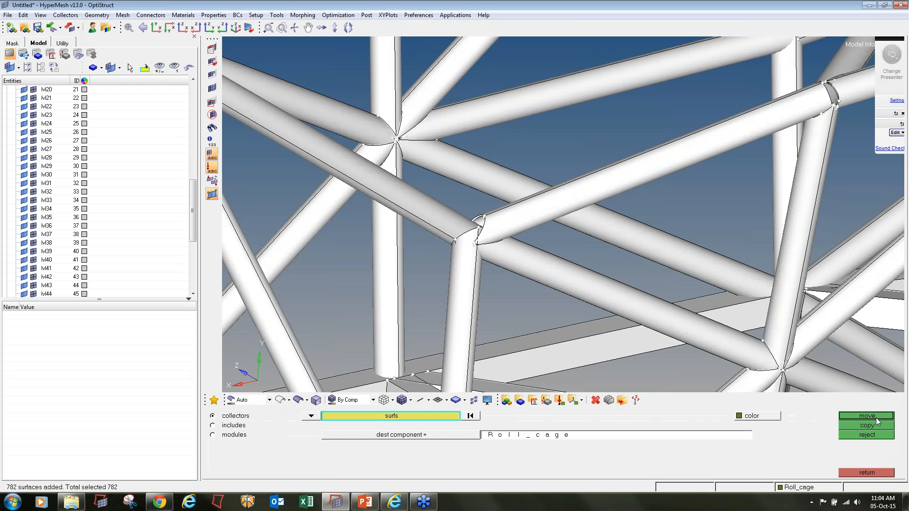
{"action": "left_click", "coordinate": [882, 416]}
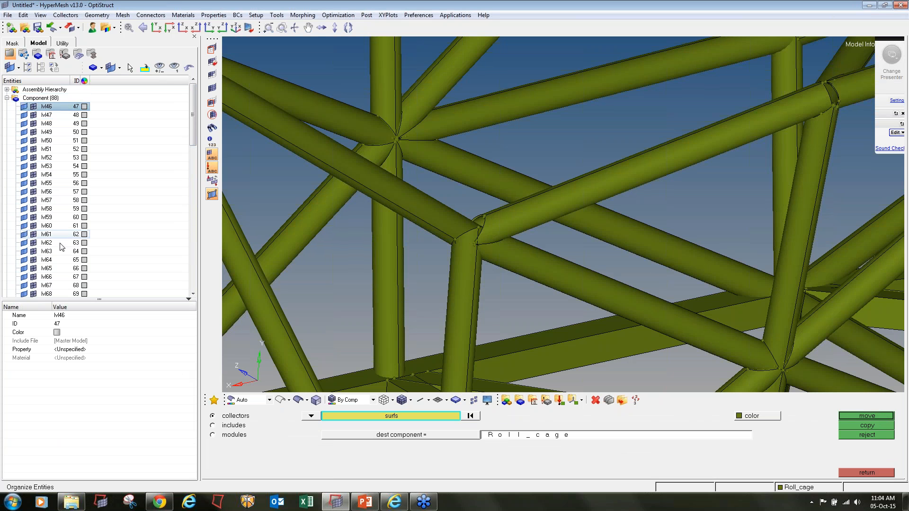
- Delete the leftover components lvl42 through lvl86 and confirm
{"action": "scroll", "coordinate": [61, 247], "scroll_direction": "down", "scroll_amount": 10}
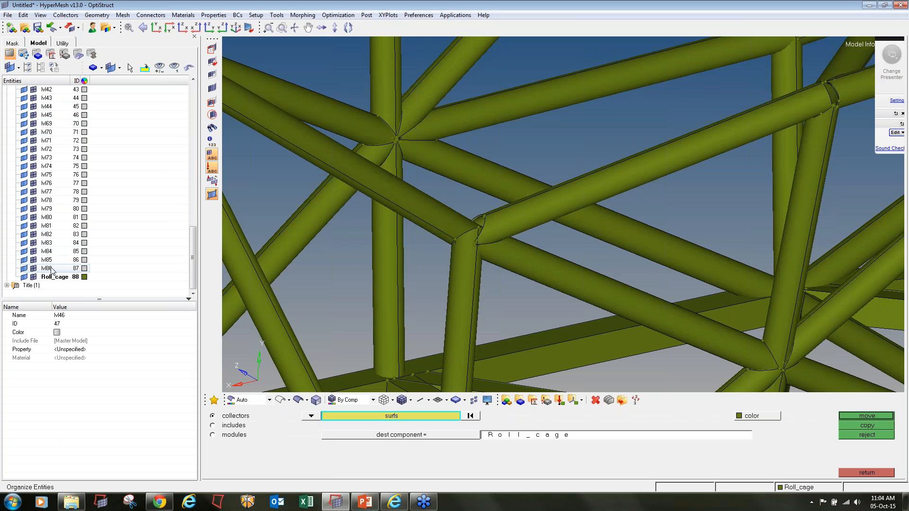
{"action": "left_click", "coordinate": [52, 269], "text": "shift"}
{"action": "mouse_move", "coordinate": [902, 39]}
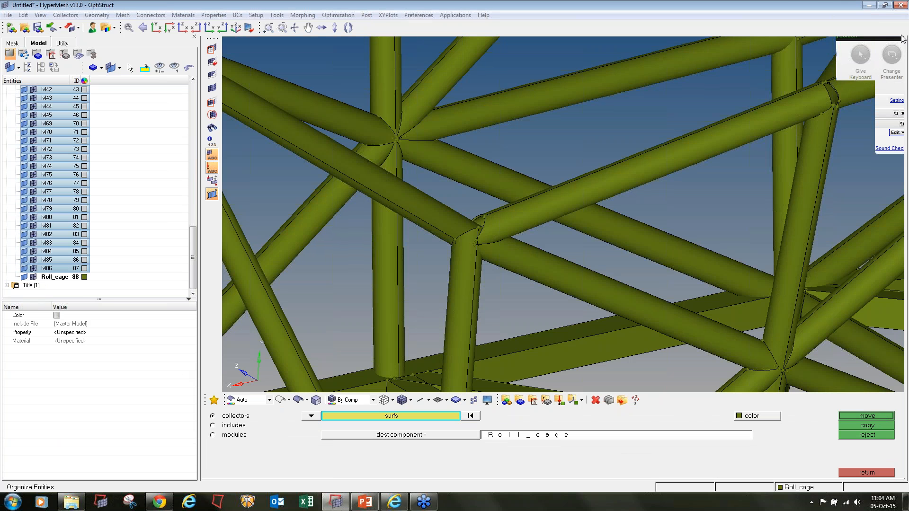
{"action": "right_click", "coordinate": [49, 167]}
{"action": "left_click", "coordinate": [83, 227]}
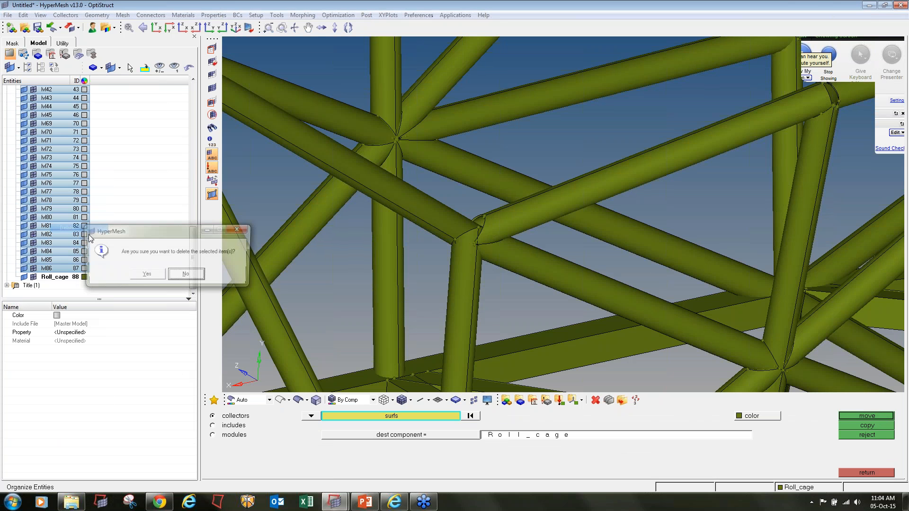
{"action": "left_click", "coordinate": [146, 275]}
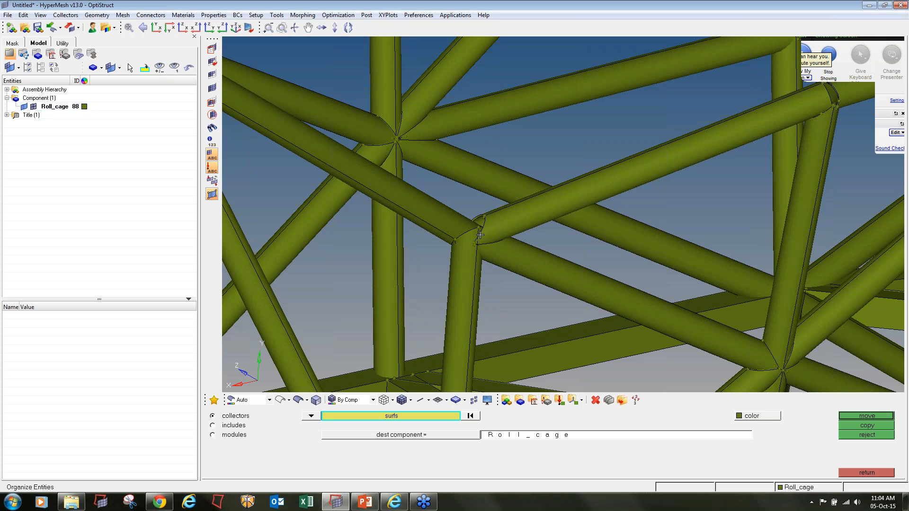
- Switch the geometry colour mode from Auto to Mixed to colour edges by topology
{"action": "left_click", "coordinate": [876, 473]}
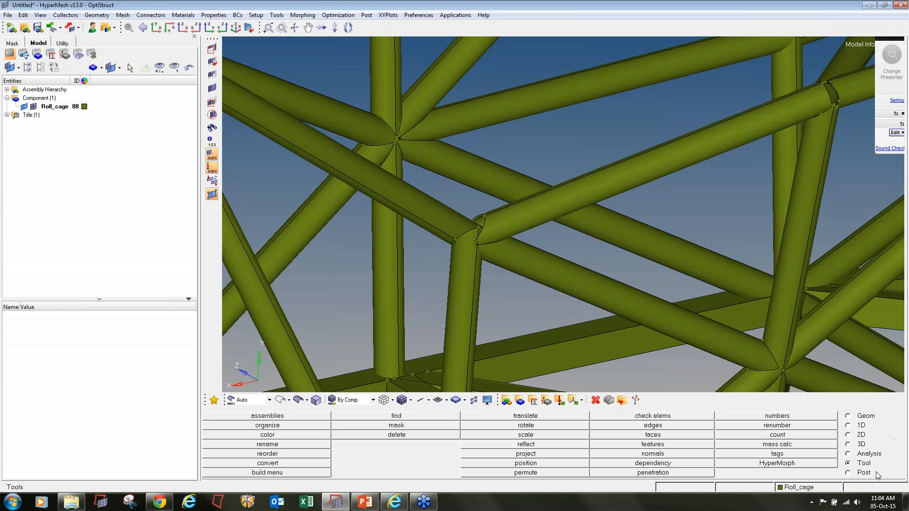
{"action": "left_click", "coordinate": [342, 402]}
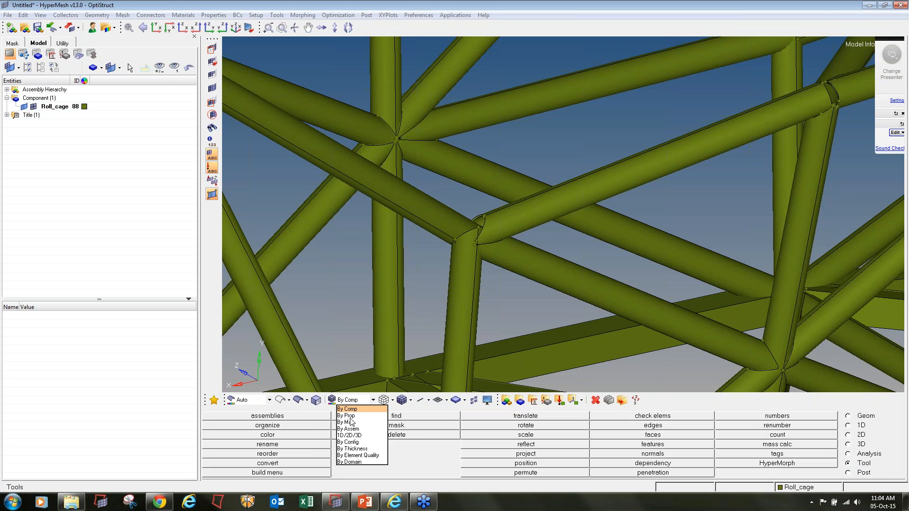
{"action": "left_click", "coordinate": [264, 403]}
{"action": "left_click", "coordinate": [256, 401]}
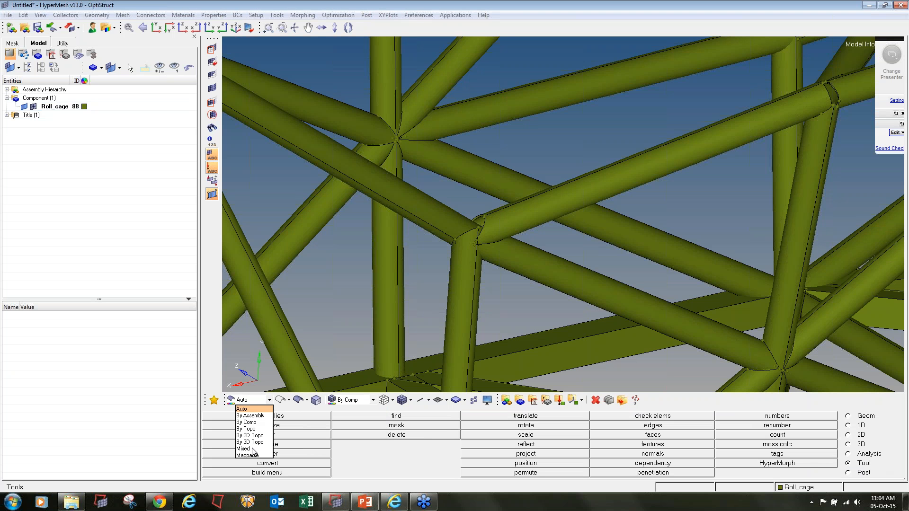
{"action": "left_click", "coordinate": [253, 450]}
- Zoom, pan and orbit to inspect the roll cage's upper-left corner joint
{"action": "right_click_drag", "start_coordinate": [408, 183], "coordinate": [423, 268], "text": "ctrl"}
{"action": "scroll", "coordinate": [425, 189], "scroll_direction": "down", "scroll_amount": 4, "text": "ctrl"}
{"action": "scroll", "coordinate": [426, 186], "scroll_direction": "down", "scroll_amount": 5, "text": "ctrl"}
{"action": "left_click_drag", "start_coordinate": [410, 287], "coordinate": [425, 286], "text": "ctrl"}
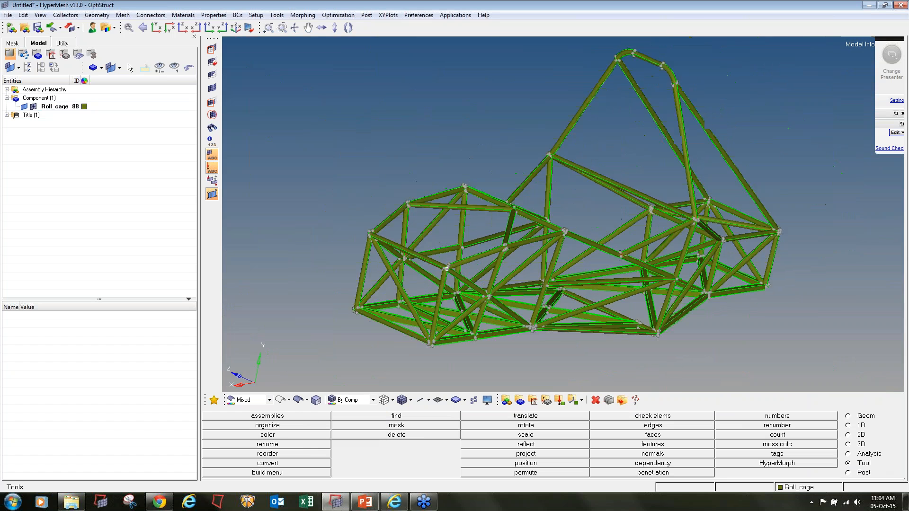
{"action": "scroll", "coordinate": [426, 286], "scroll_direction": "up", "scroll_amount": 4, "text": "ctrl"}
{"action": "scroll", "coordinate": [425, 286], "scroll_direction": "up", "scroll_amount": 3, "text": "ctrl"}
{"action": "scroll", "coordinate": [425, 285], "scroll_direction": "down", "scroll_amount": 3, "text": "ctrl"}
{"action": "right_click_drag", "start_coordinate": [303, 223], "coordinate": [418, 219], "text": "ctrl"}
{"action": "scroll", "coordinate": [418, 218], "scroll_direction": "up", "scroll_amount": 4, "text": "ctrl"}
{"action": "left_click_drag", "start_coordinate": [417, 219], "coordinate": [471, 189], "text": "ctrl"}
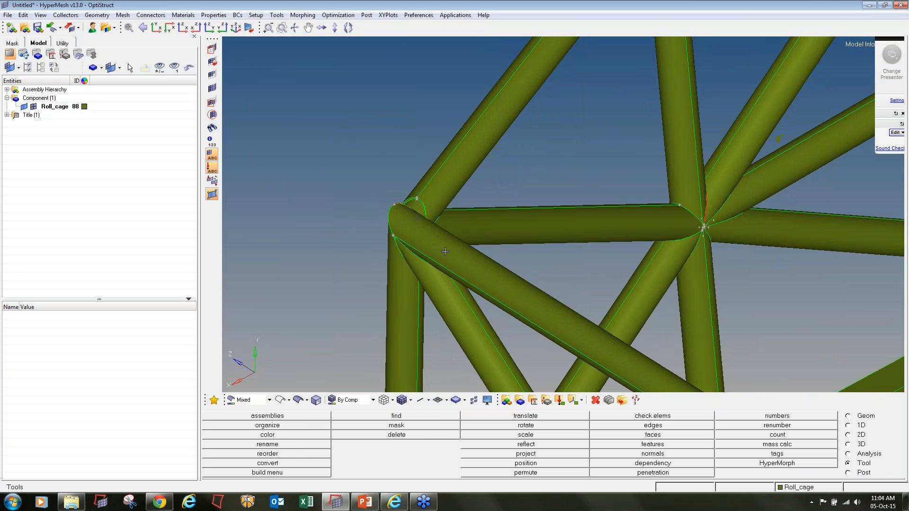
- Pan and orbit around a lower joint, then bring up the Mask panel
{"action": "scroll", "coordinate": [386, 172], "scroll_direction": "down", "scroll_amount": 5, "text": "ctrl"}
{"action": "right_click_drag", "start_coordinate": [437, 146], "coordinate": [271, 101], "text": "ctrl"}
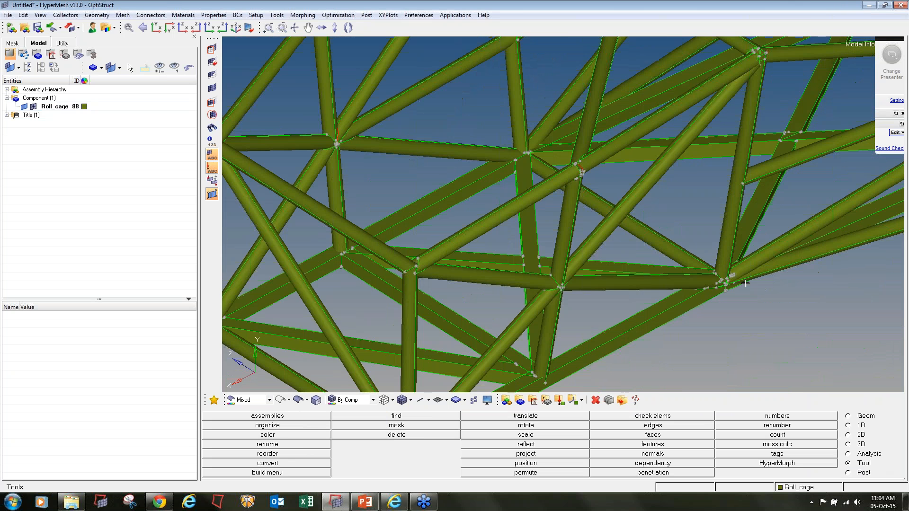
{"action": "right_click_drag", "start_coordinate": [827, 199], "coordinate": [526, 391], "text": "ctrl"}
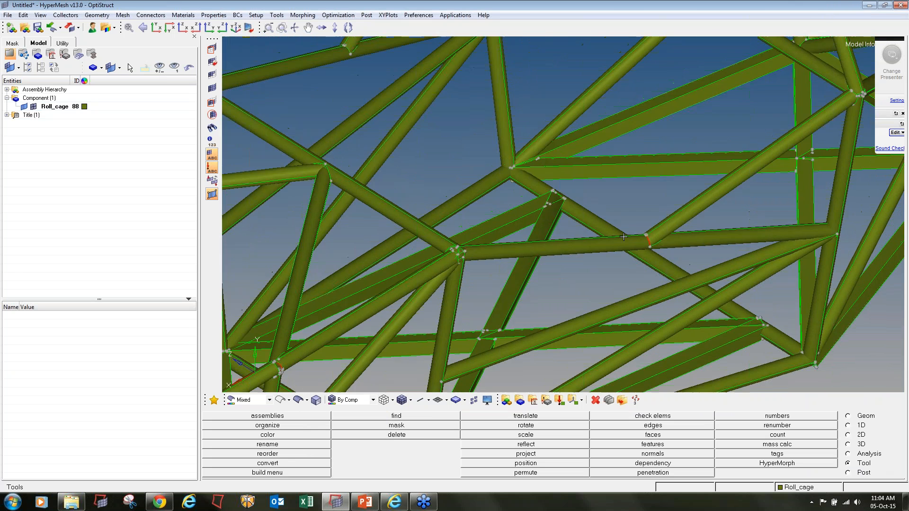
{"action": "scroll", "coordinate": [649, 239], "scroll_direction": "up", "scroll_amount": 1, "text": "ctrl"}
{"action": "left_click_drag", "start_coordinate": [648, 239], "coordinate": [488, 93], "text": "ctrl"}
{"action": "right_click_drag", "start_coordinate": [488, 94], "coordinate": [500, 213], "text": "ctrl"}
{"action": "scroll", "coordinate": [465, 167], "scroll_direction": "up", "scroll_amount": 3, "text": "ctrl"}
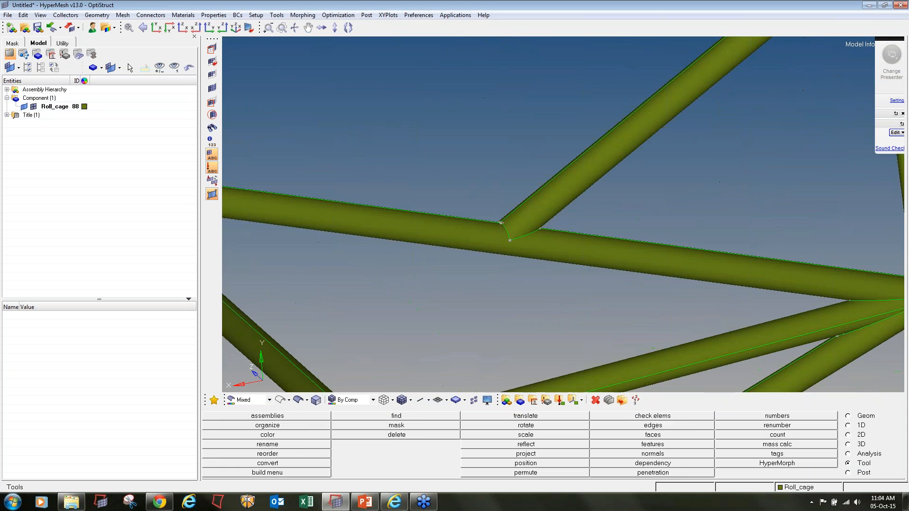
{"action": "right_click_drag", "start_coordinate": [469, 168], "coordinate": [521, 163], "text": "ctrl"}
{"action": "scroll", "coordinate": [522, 164], "scroll_direction": "down", "scroll_amount": 3, "text": "ctrl"}
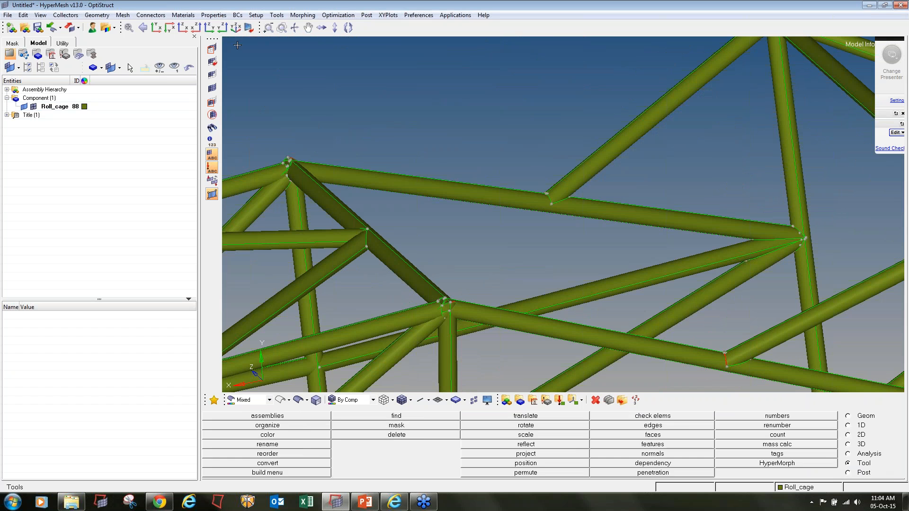
{"action": "left_click", "coordinate": [212, 48]}
{"action": "left_click_drag", "start_coordinate": [528, 167], "coordinate": [606, 217], "text": "shift"}
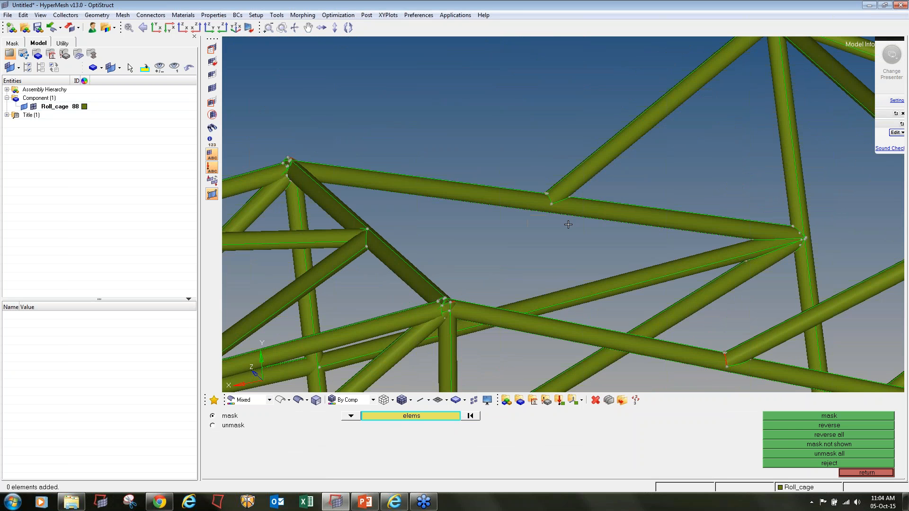
- Mask the ten upper-joint surfaces and reverse the mask so only that joint shows
{"action": "left_click", "coordinate": [351, 415]}
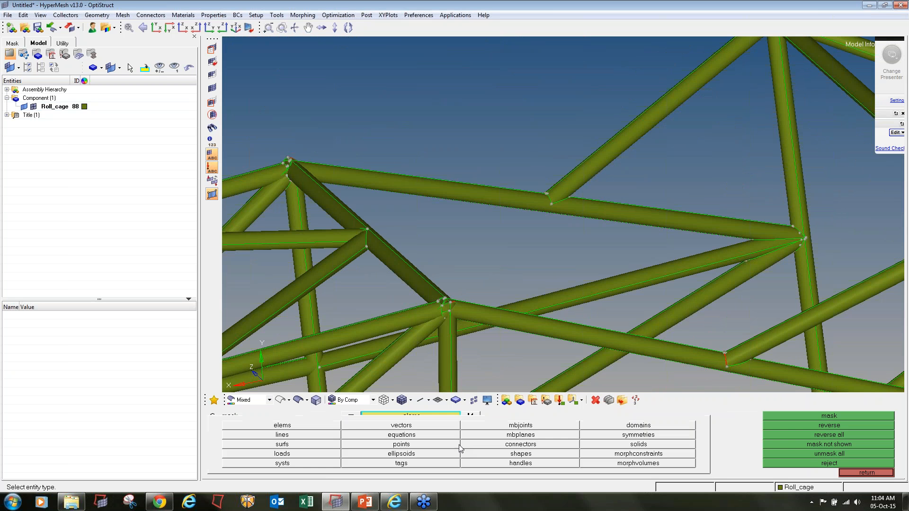
{"action": "left_click", "coordinate": [326, 444]}
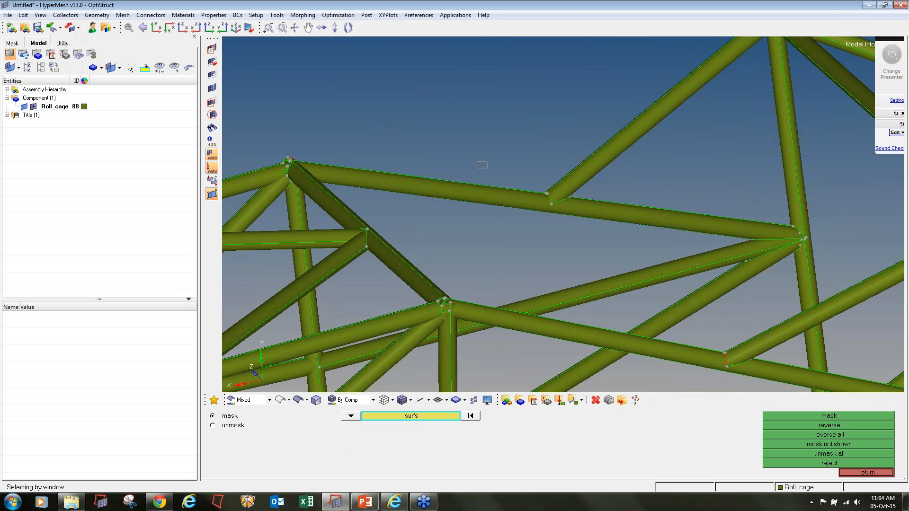
{"action": "left_click_drag", "start_coordinate": [477, 163], "coordinate": [598, 236], "text": "shift"}
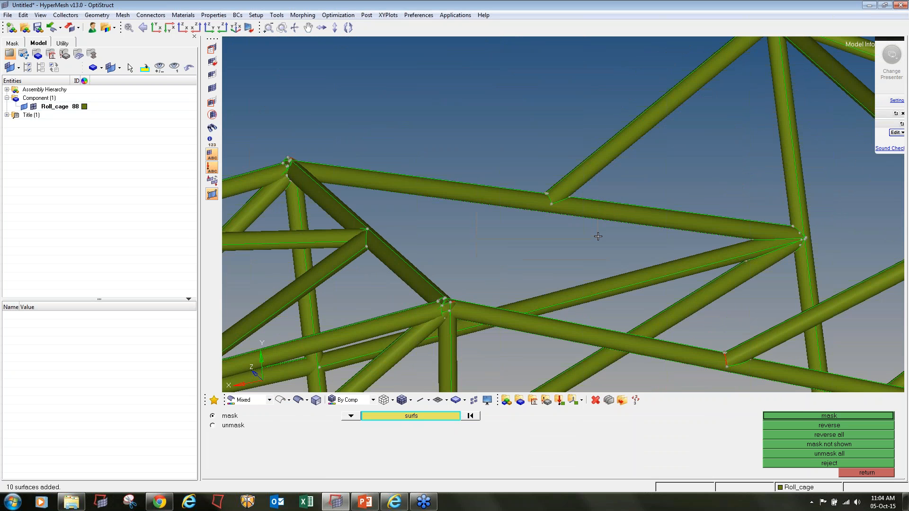
{"action": "left_click", "coordinate": [801, 418]}
{"action": "left_click", "coordinate": [805, 426]}
- Orbit and pan the isolated T-joint to face the tube end and lay it horizontal
{"action": "right_click_drag", "start_coordinate": [525, 194], "coordinate": [534, 227], "text": "ctrl"}
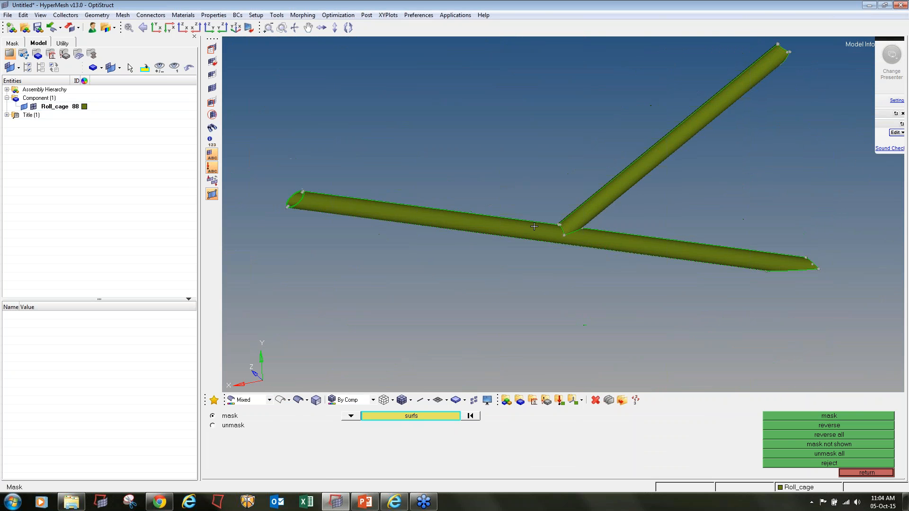
{"action": "left_click_drag", "start_coordinate": [533, 227], "coordinate": [655, 238], "text": "ctrl"}
{"action": "scroll", "coordinate": [420, 244], "scroll_direction": "up", "scroll_amount": 5, "text": "ctrl"}
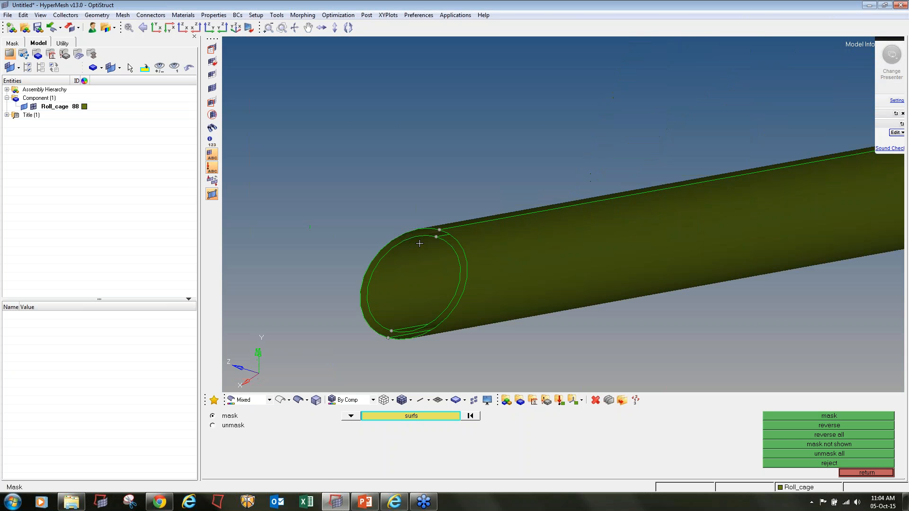
{"action": "mouse_move", "coordinate": [450, 235]}
{"action": "left_mouse_down", "text": "ctrl"}
{"action": "mouse_move", "coordinate": [491, 255]}
{"action": "mouse_move", "coordinate": [513, 248]}
{"action": "mouse_move", "coordinate": [433, 235]}
{"action": "left_mouse_up", "text": "ctrl"}
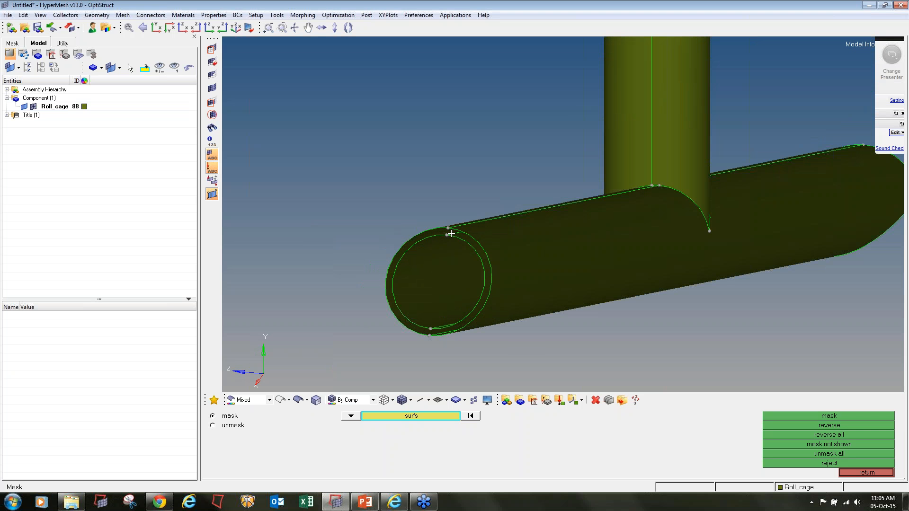
{"action": "scroll", "coordinate": [449, 234], "scroll_direction": "up", "scroll_amount": 3, "text": "ctrl"}
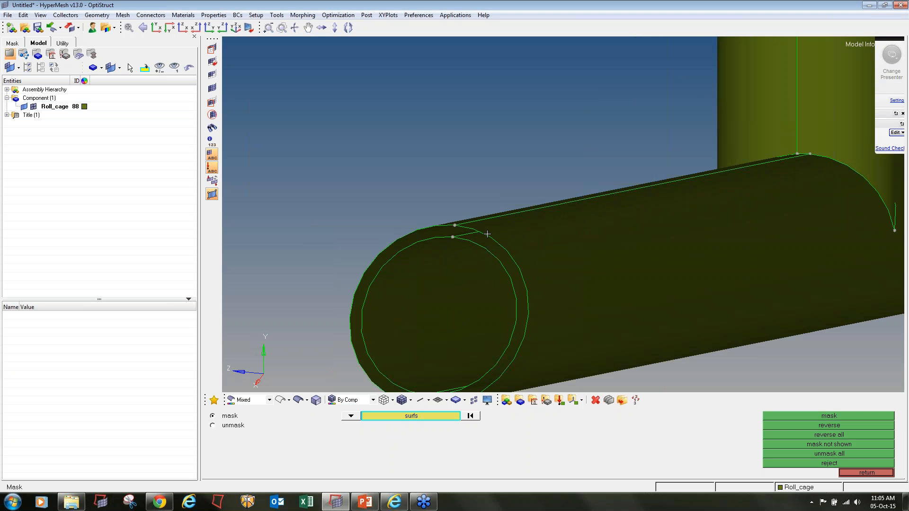
{"action": "scroll", "coordinate": [477, 218], "scroll_direction": "down", "scroll_amount": 8, "text": "ctrl"}
{"action": "left_click_drag", "start_coordinate": [478, 218], "coordinate": [422, 214], "text": "ctrl"}
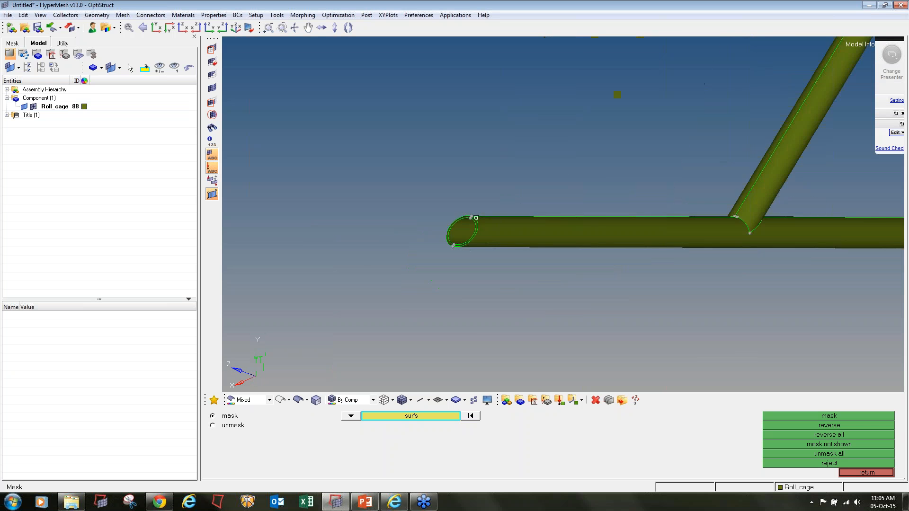
{"action": "right_click_drag", "start_coordinate": [421, 214], "coordinate": [362, 211], "text": "ctrl"}
{"action": "right_click_drag", "start_coordinate": [533, 322], "coordinate": [532, 322], "text": "ctrl"}
{"action": "scroll", "coordinate": [501, 231], "scroll_direction": "down", "scroll_amount": 3, "text": "ctrl"}
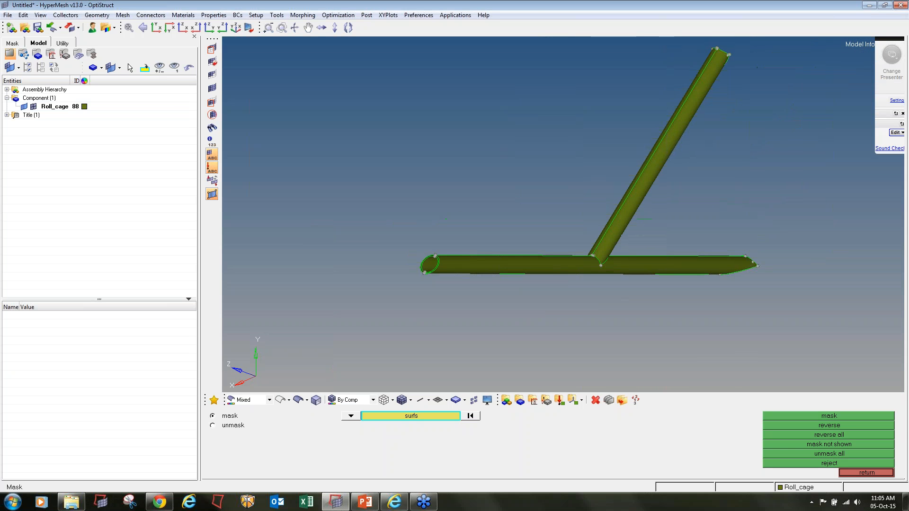
{"action": "scroll", "coordinate": [661, 265], "scroll_direction": "up", "scroll_amount": 1, "text": "ctrl"}
{"action": "mouse_move", "coordinate": [693, 288]}
{"action": "left_mouse_down", "text": "ctrl"}
{"action": "mouse_move", "coordinate": [651, 252]}
{"action": "mouse_move", "coordinate": [592, 336]}
{"action": "left_mouse_up", "text": "ctrl"}
- Set up split surf-line with multiple lines and view the tubes as wireframe
{"action": "key", "text": "F11"}
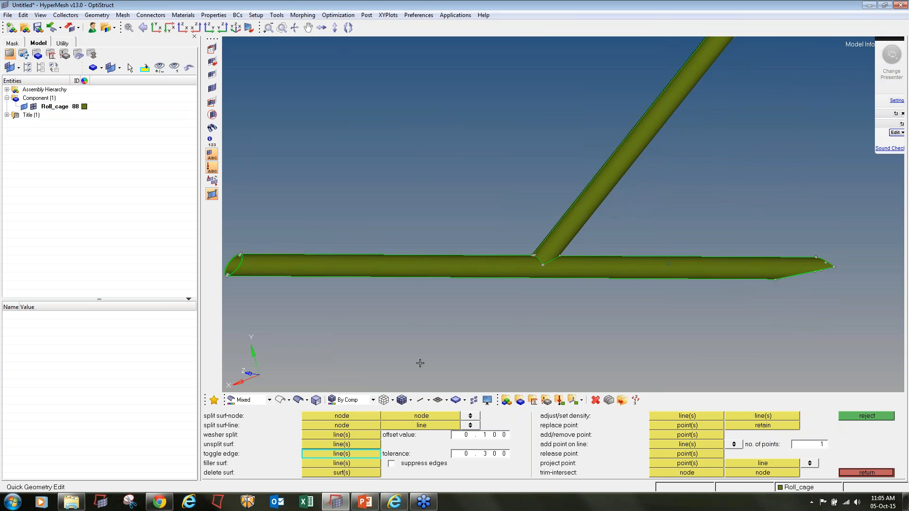
{"action": "left_click", "coordinate": [365, 427]}
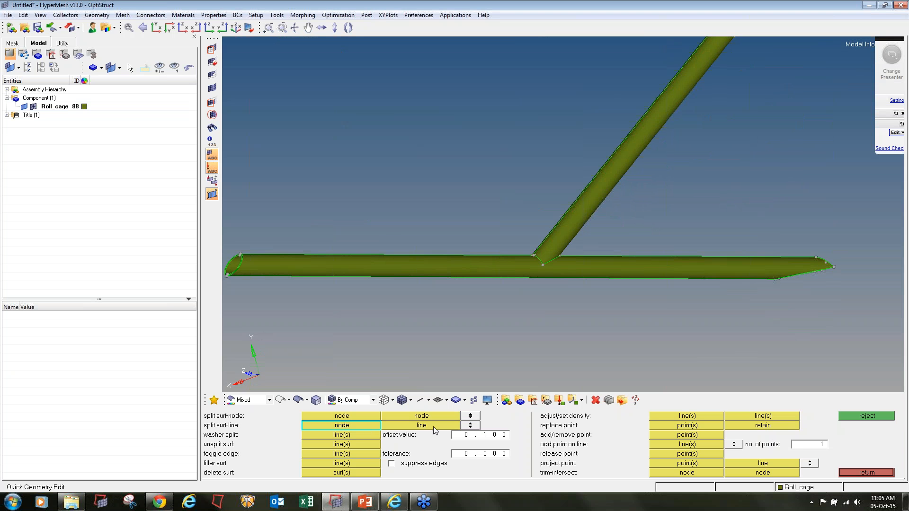
{"action": "left_click", "coordinate": [469, 426]}
{"action": "left_click", "coordinate": [280, 401]}
{"action": "right_click_drag", "start_coordinate": [226, 267], "coordinate": [340, 265], "text": "ctrl"}
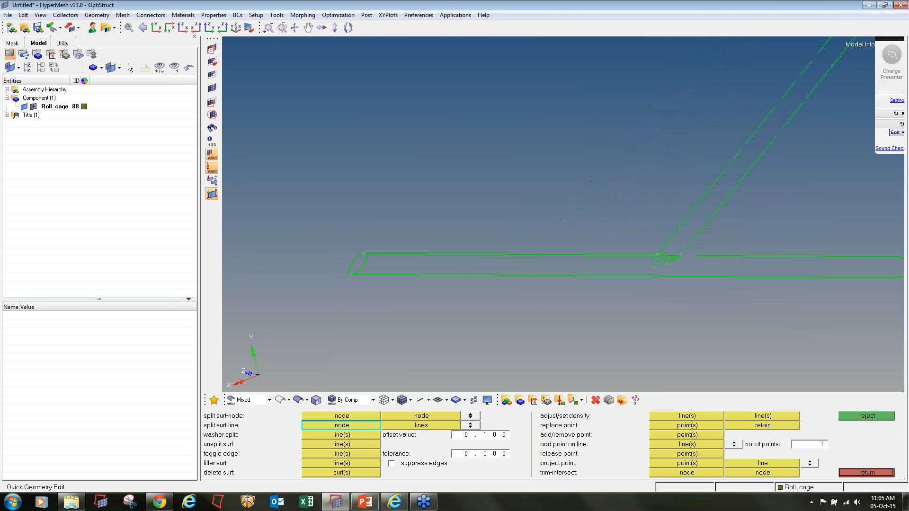
{"action": "scroll", "coordinate": [340, 265], "scroll_direction": "up", "scroll_amount": 5, "text": "ctrl"}
{"action": "left_click_drag", "start_coordinate": [340, 265], "coordinate": [440, 294], "text": "ctrl"}
- Split the tube surface at the left junction using top-edge nodes and bottom lines
{"action": "left_click", "coordinate": [444, 293]}
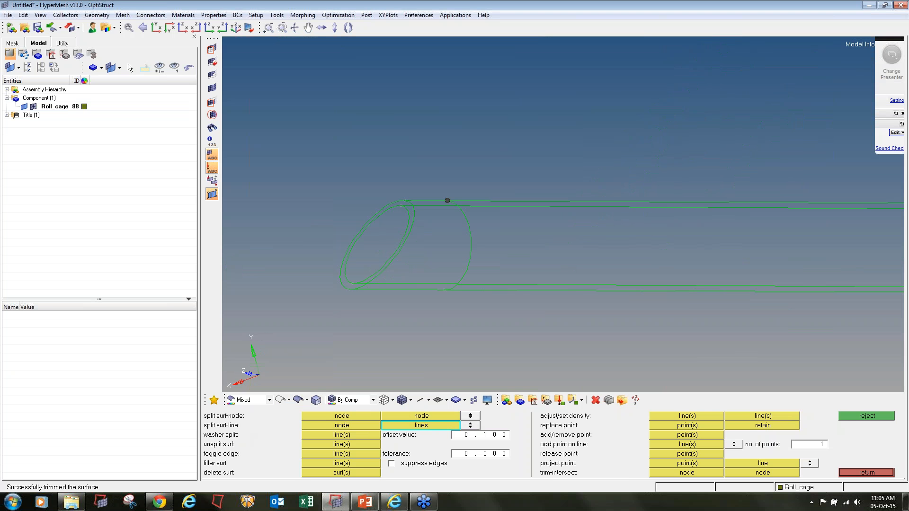
{"action": "left_click", "coordinate": [442, 289]}
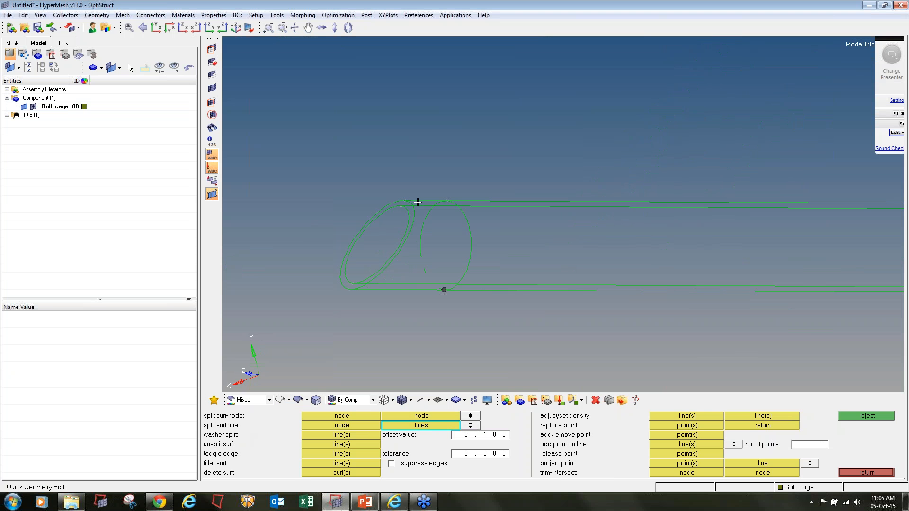
{"action": "left_click", "coordinate": [447, 203]}
{"action": "left_click", "coordinate": [441, 335]}
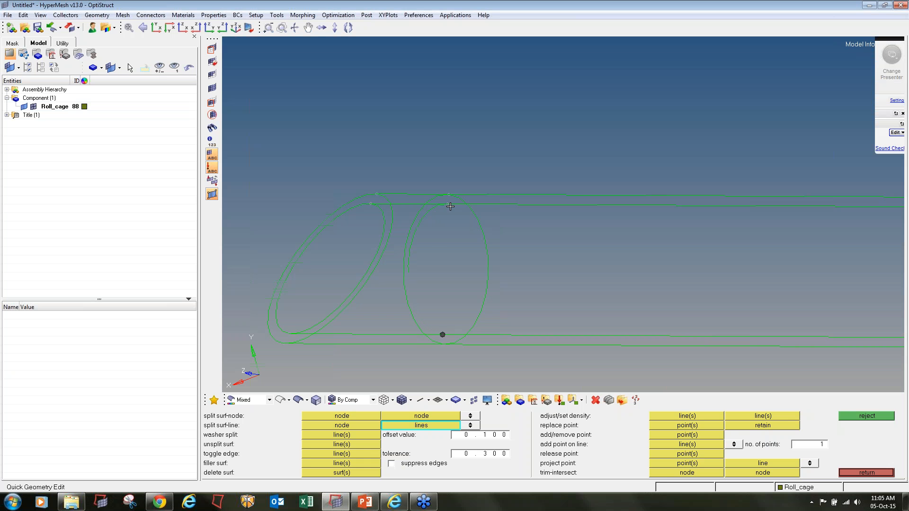
{"action": "scroll", "coordinate": [459, 253], "scroll_direction": "down", "scroll_amount": 12, "text": "ctrl"}
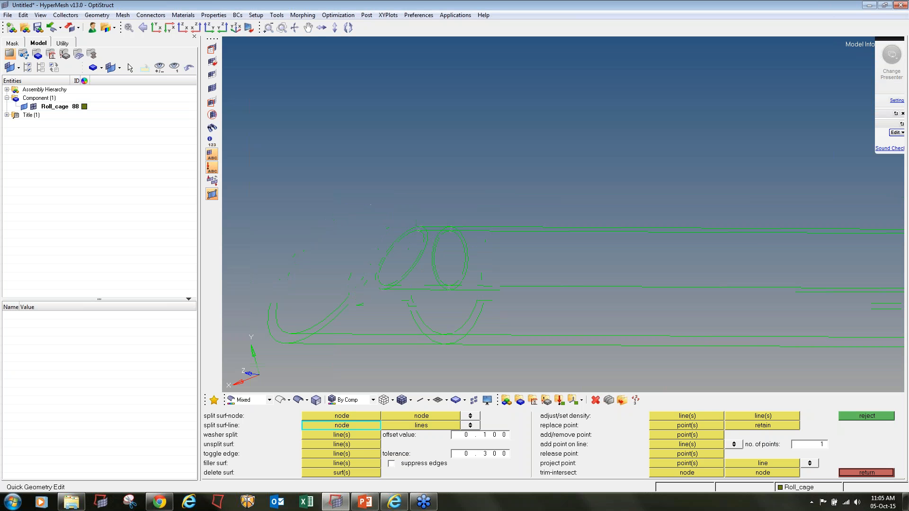
{"action": "scroll", "coordinate": [588, 257], "scroll_direction": "up", "scroll_amount": 3, "text": "ctrl"}
{"action": "scroll", "coordinate": [587, 256], "scroll_direction": "up", "scroll_amount": 3, "text": "ctrl"}
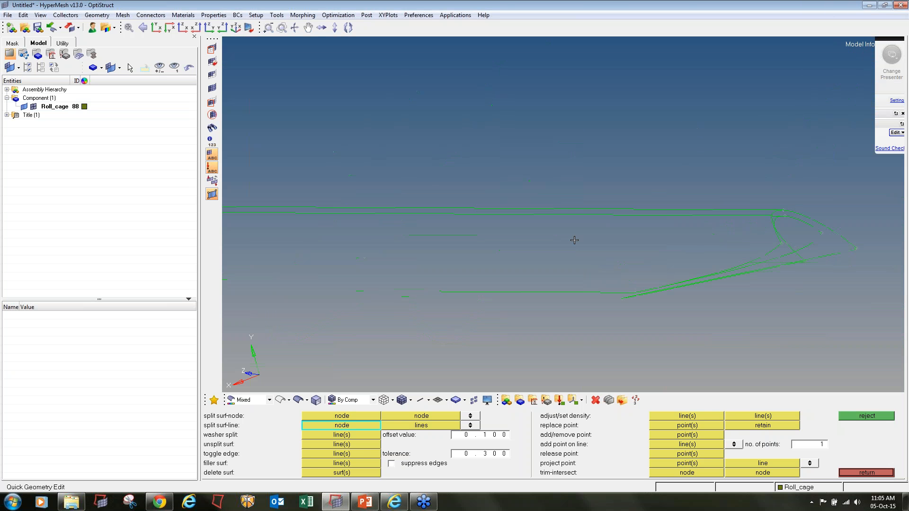
- Split the tube surface near its right end along the inner tube lines
{"action": "left_click", "coordinate": [561, 209]}
{"action": "left_click", "coordinate": [558, 298]}
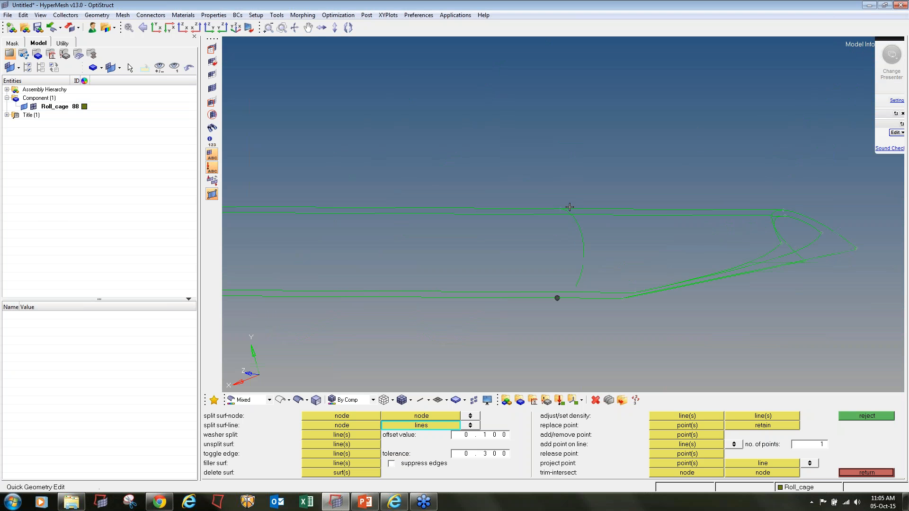
{"action": "left_click", "coordinate": [562, 210]}
{"action": "right_click", "coordinate": [562, 210]}
{"action": "left_click", "coordinate": [562, 212]}
{"action": "left_click", "coordinate": [552, 212]}
{"action": "scroll", "coordinate": [565, 213], "scroll_direction": "up", "scroll_amount": 5, "text": "ctrl"}
{"action": "left_click", "coordinate": [556, 213]}
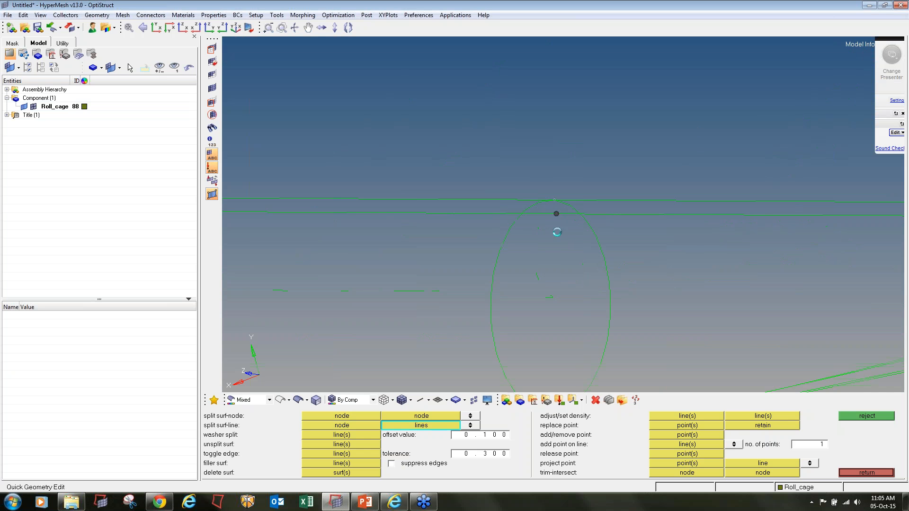
{"action": "scroll", "coordinate": [556, 230], "scroll_direction": "down", "scroll_amount": 2, "text": "ctrl"}
{"action": "right_click_drag", "start_coordinate": [562, 267], "coordinate": [553, 239], "text": "ctrl"}
{"action": "left_click", "coordinate": [551, 315]}
- Add further splits at the bottom and on the inclined tube, then try undoing the last one
{"action": "left_click", "coordinate": [547, 316]}
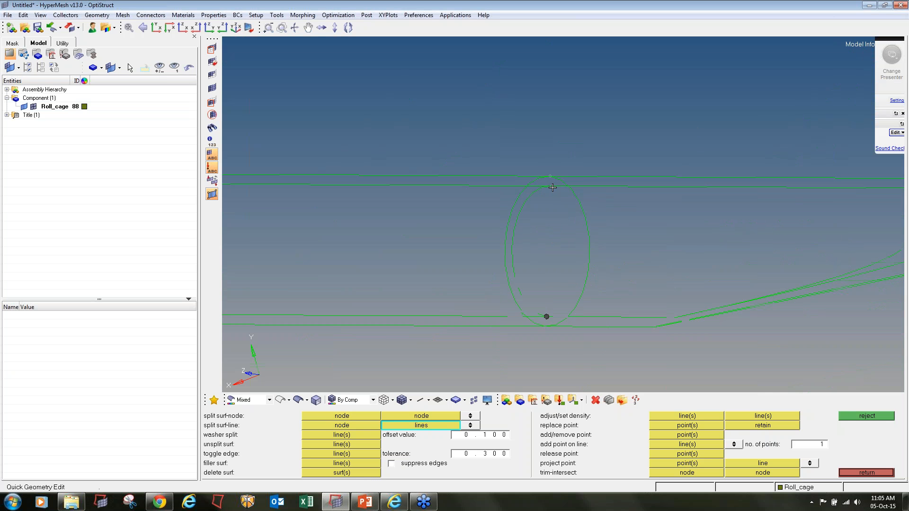
{"action": "left_click", "coordinate": [555, 187]}
{"action": "scroll", "coordinate": [553, 224], "scroll_direction": "down", "scroll_amount": 4, "text": "ctrl"}
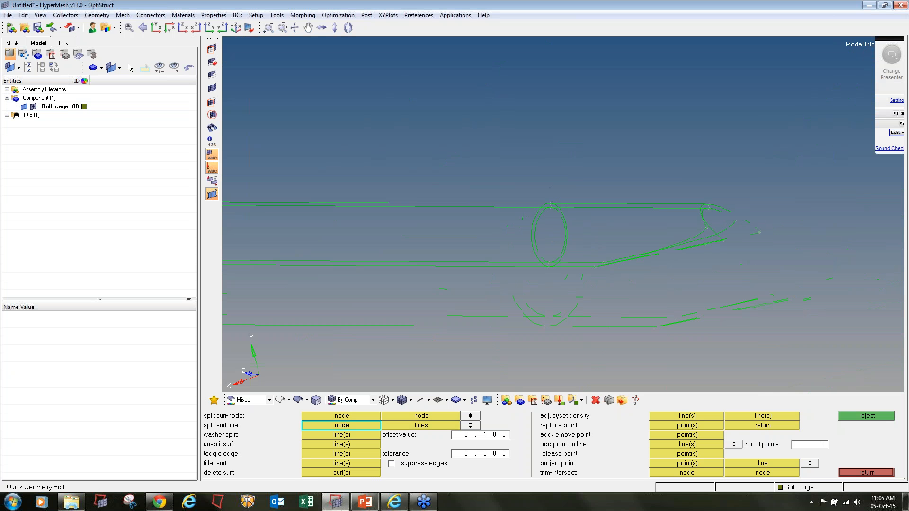
{"action": "scroll", "coordinate": [553, 224], "scroll_direction": "down", "scroll_amount": 4, "text": "ctrl"}
{"action": "scroll", "coordinate": [456, 214], "scroll_direction": "up", "scroll_amount": 3, "text": "ctrl"}
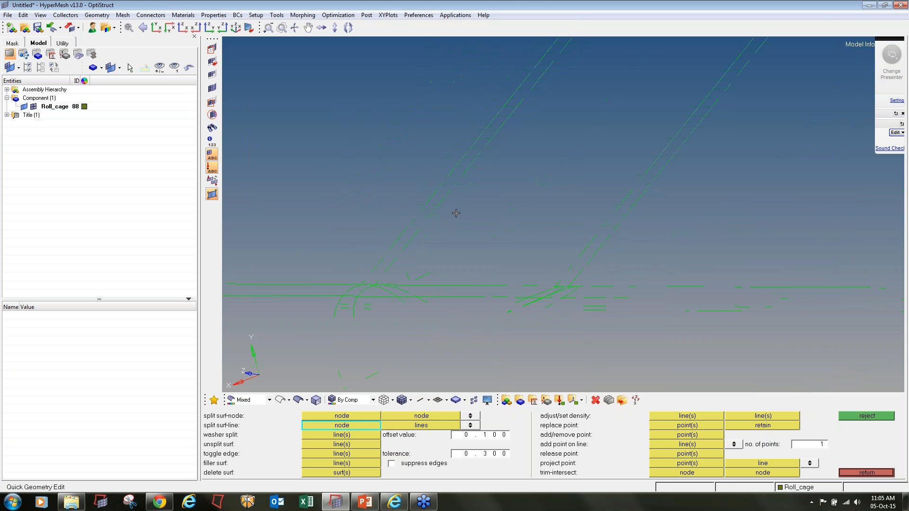
{"action": "left_click", "coordinate": [447, 174]}
{"action": "left_click", "coordinate": [629, 212]}
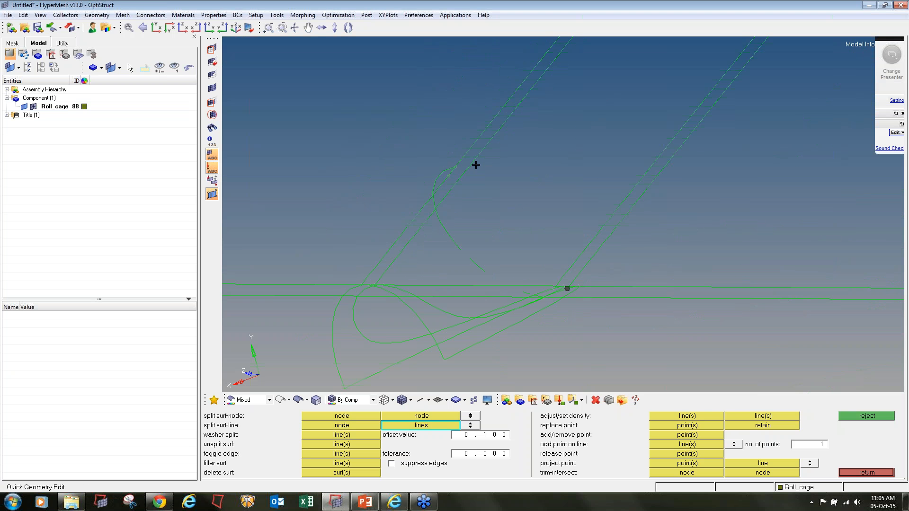
{"action": "left_click", "coordinate": [866, 417]}
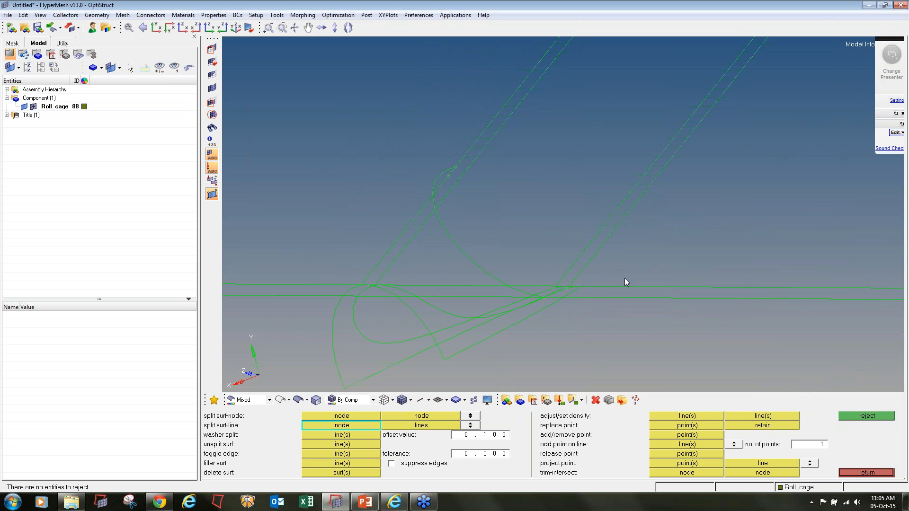
- Remove the stray curved split line and start splitting the inclined tube end at trim-curve nodes
{"action": "left_click", "coordinate": [338, 445]}
{"action": "left_click", "coordinate": [454, 242]}
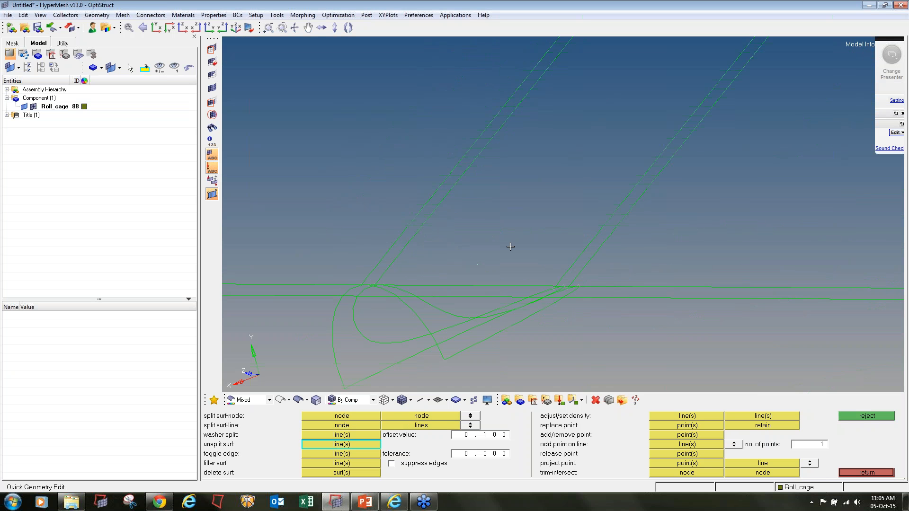
{"action": "left_click", "coordinate": [652, 183]}
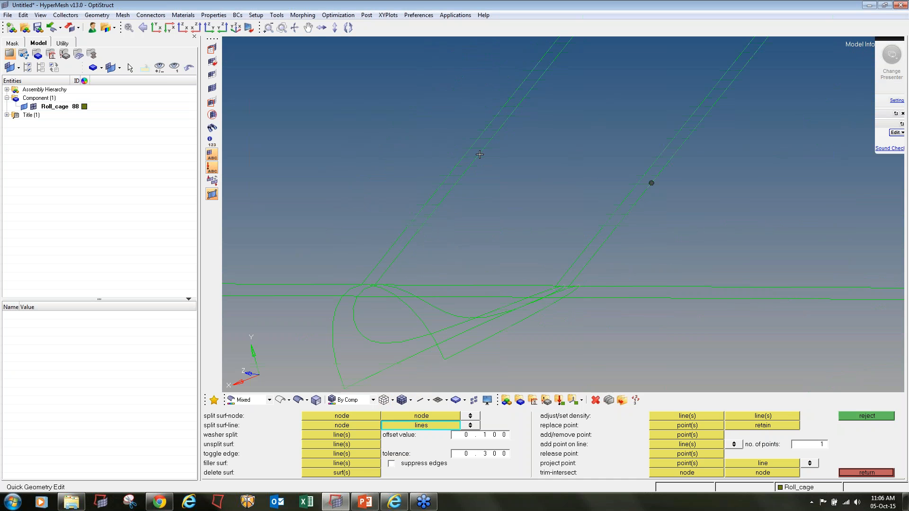
{"action": "left_click", "coordinate": [465, 152]}
{"action": "left_click", "coordinate": [650, 168]}
{"action": "left_click", "coordinate": [545, 73]}
{"action": "left_click", "coordinate": [559, 54]}
{"action": "left_click", "coordinate": [650, 168]}
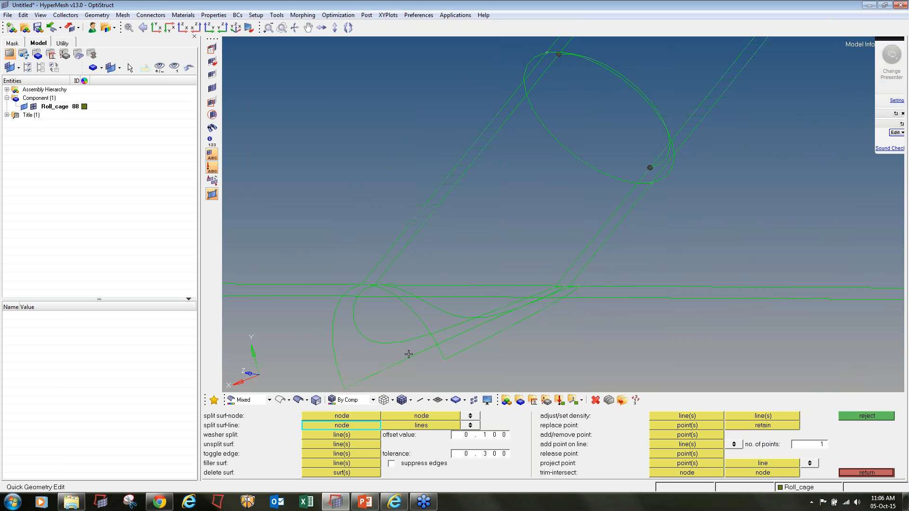
- Split the inclined tube's upper end along the elliptical curve and place split nodes on its edge
{"action": "key", "text": "F5"}
{"action": "key", "text": "F11"}
{"action": "left_click", "coordinate": [649, 168]}
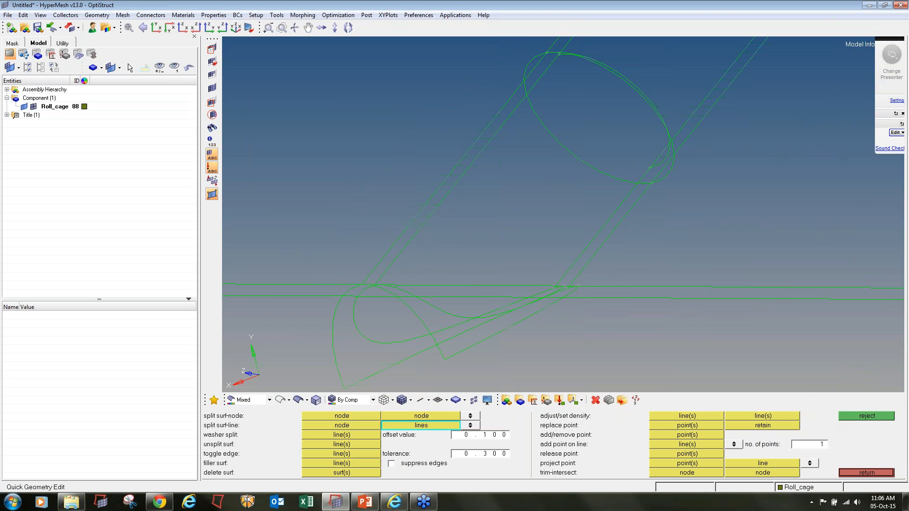
{"action": "left_click", "coordinate": [543, 77]}
{"action": "left_click", "coordinate": [560, 101]}
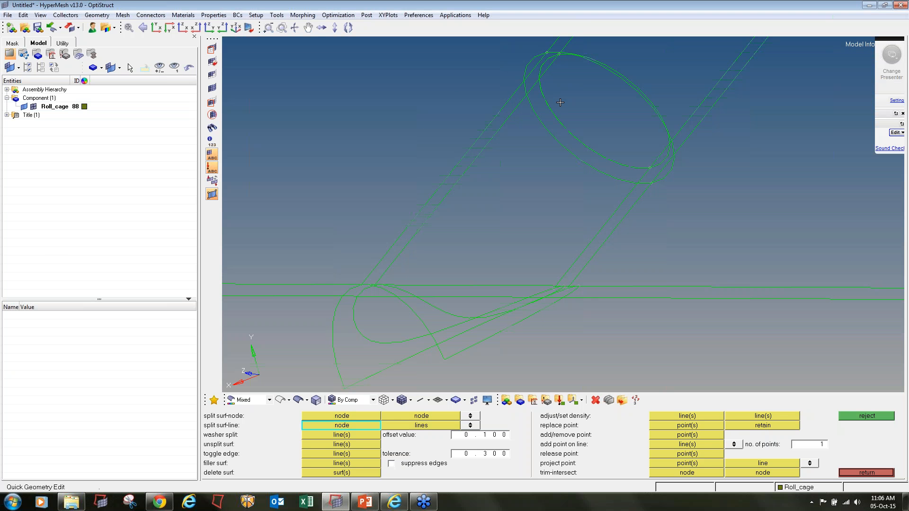
{"action": "scroll", "coordinate": [561, 102], "scroll_direction": "down", "scroll_amount": 10, "text": "ctrl"}
{"action": "key", "text": "f"}
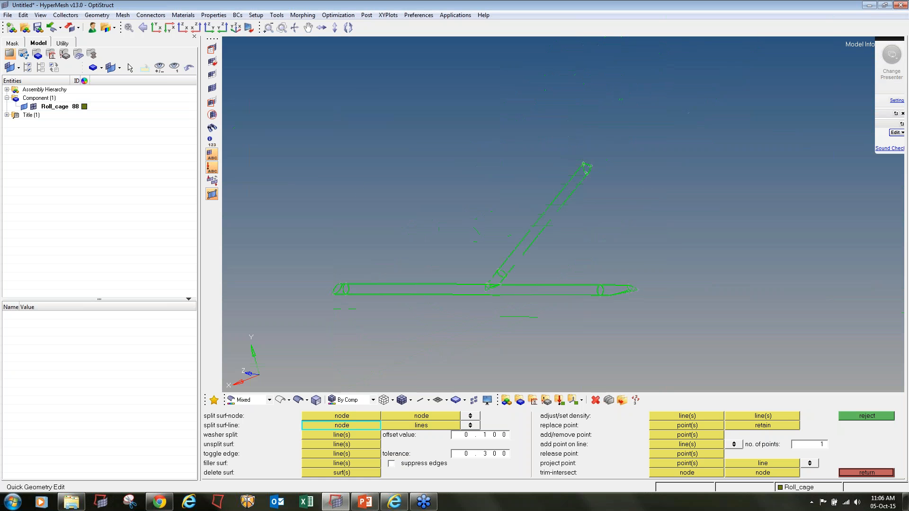
{"action": "scroll", "coordinate": [586, 172], "scroll_direction": "up", "scroll_amount": 3, "text": "ctrl"}
{"action": "scroll", "coordinate": [587, 172], "scroll_direction": "up", "scroll_amount": 4, "text": "ctrl"}
{"action": "left_click", "coordinate": [603, 227]}
{"action": "left_click", "coordinate": [540, 148]}
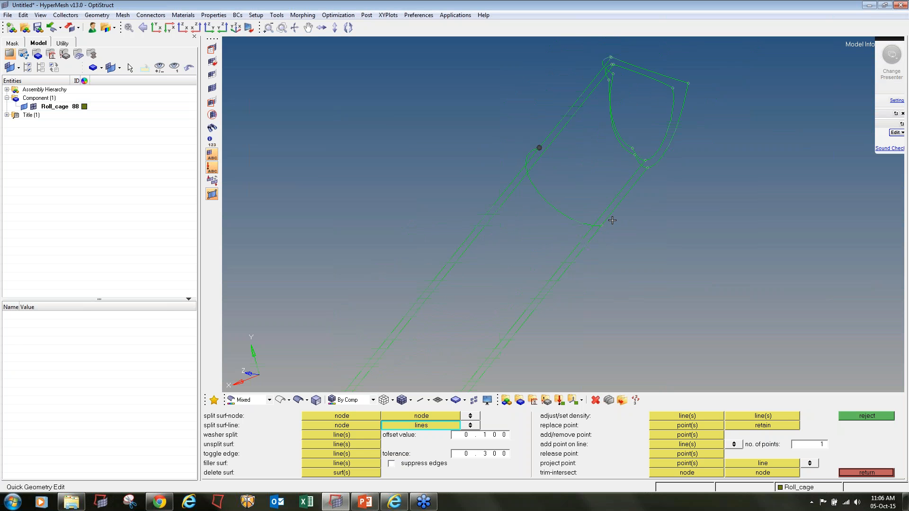
{"action": "scroll", "coordinate": [608, 220], "scroll_direction": "up", "scroll_amount": 3}
{"action": "scroll", "coordinate": [609, 212], "scroll_direction": "up", "scroll_amount": 3}
- Split the tube surfaces along the remaining ellipse lines at the placed nodes
{"action": "left_click", "coordinate": [620, 193]}
{"action": "scroll", "coordinate": [617, 216], "scroll_direction": "down", "scroll_amount": 4}
{"action": "scroll", "coordinate": [598, 212], "scroll_direction": "up", "scroll_amount": 4}
{"action": "left_click", "coordinate": [596, 212]}
{"action": "scroll", "coordinate": [524, 173], "scroll_direction": "down", "scroll_amount": 3}
{"action": "left_click", "coordinate": [443, 84]}
{"action": "left_click", "coordinate": [568, 195]}
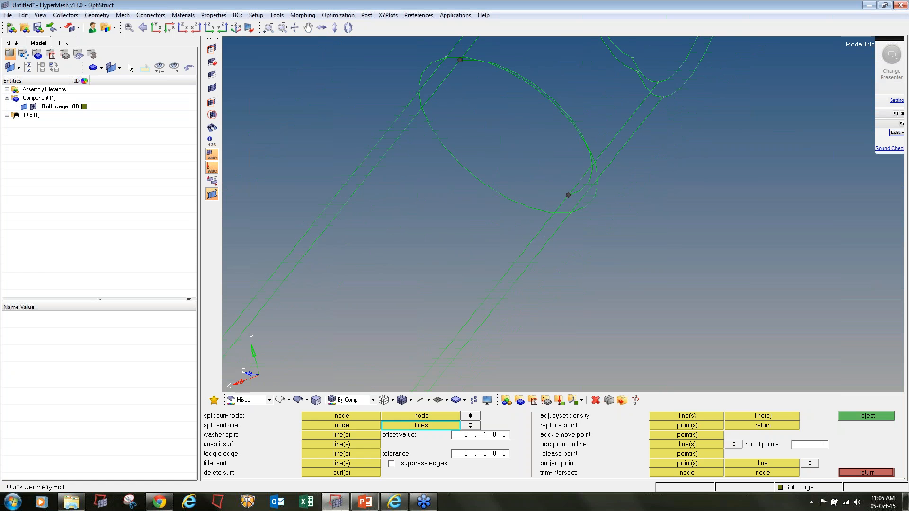
{"action": "left_click", "coordinate": [567, 199]}
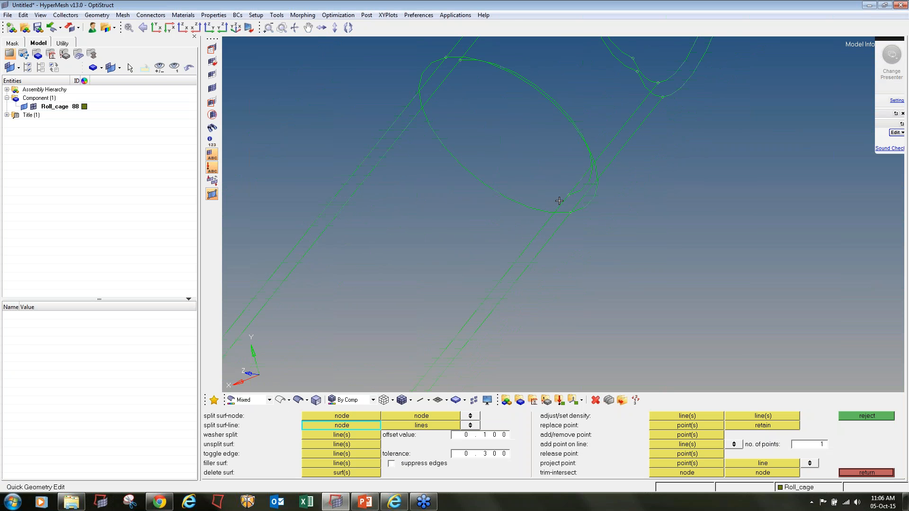
{"action": "left_click", "coordinate": [565, 195]}
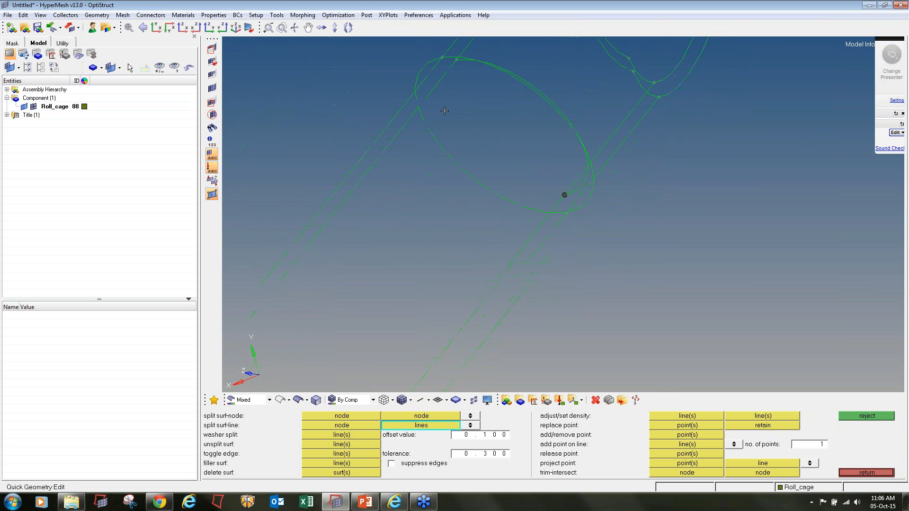
{"action": "left_click", "coordinate": [434, 87]}
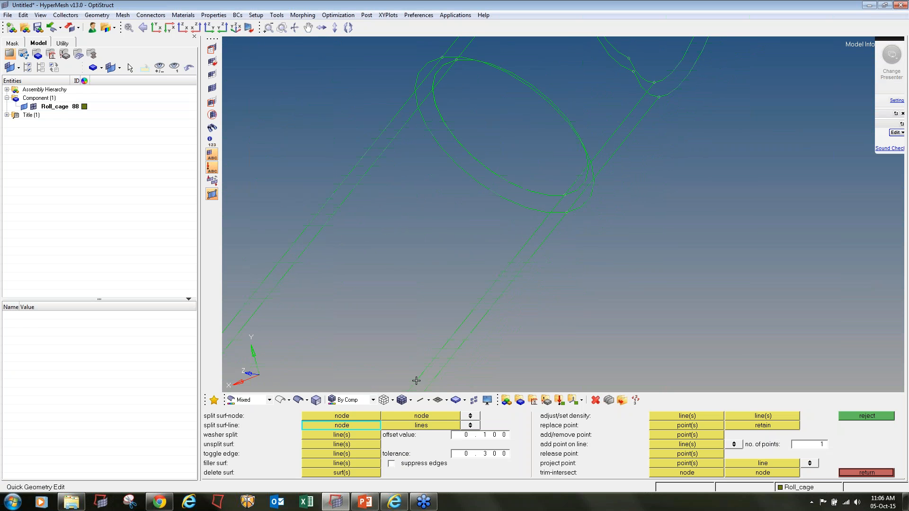
- Display the geometry as shaded surfaces and bring the tubes back into view
{"action": "left_click", "coordinate": [299, 401]}
{"action": "mouse_move", "coordinate": [428, 187]}
{"action": "right_mouse_down", "text": "ctrl"}
{"action": "mouse_move", "coordinate": [541, 204]}
{"action": "mouse_move", "coordinate": [566, 176]}
{"action": "right_mouse_up", "text": "ctrl"}
{"action": "scroll", "coordinate": [500, 197], "scroll_direction": "down", "scroll_amount": 4, "text": "ctrl"}
{"action": "scroll", "coordinate": [499, 197], "scroll_direction": "down", "scroll_amount": 6, "text": "ctrl"}
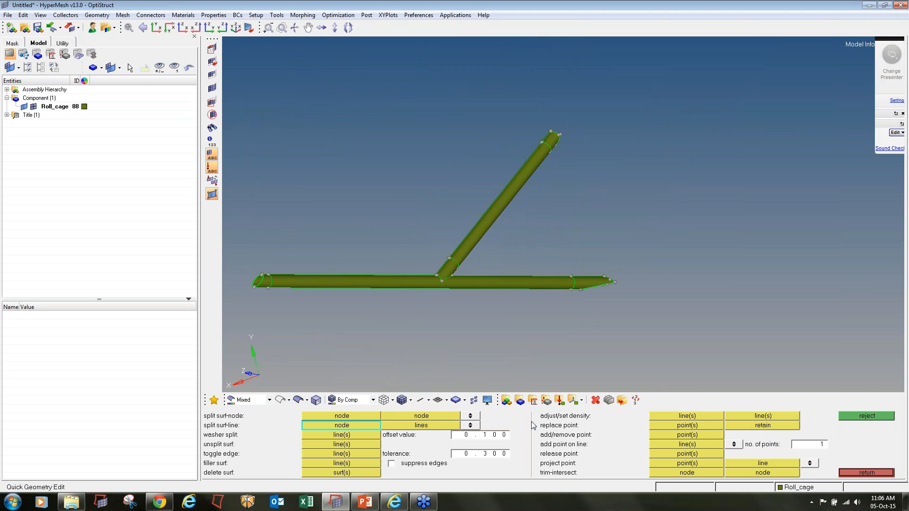
- Delete the four surfaces forming the first pointed tube tip
{"action": "left_click", "coordinate": [596, 400]}
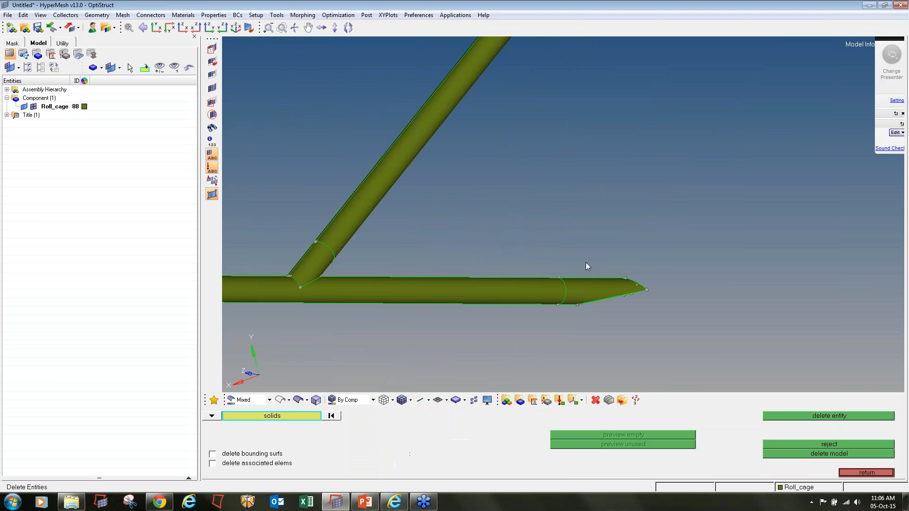
{"action": "scroll", "coordinate": [586, 274], "scroll_direction": "up", "scroll_amount": 3}
{"action": "left_click_drag", "start_coordinate": [603, 282], "coordinate": [576, 246], "text": "shift"}
{"action": "left_click", "coordinate": [212, 416]}
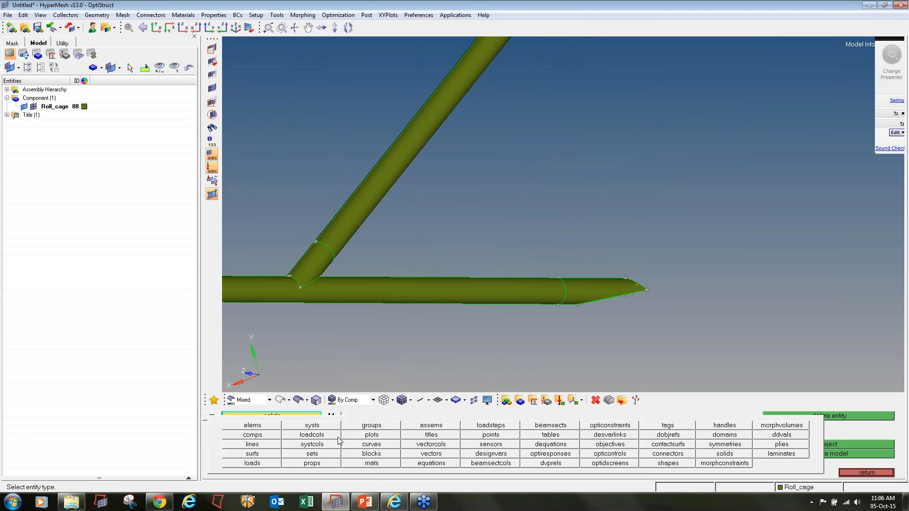
{"action": "left_click", "coordinate": [252, 454]}
{"action": "left_click_drag", "start_coordinate": [583, 297], "coordinate": [663, 337], "text": "shift"}
{"action": "middle_click", "coordinate": [649, 328]}
- Delete the surfaces of the pointed cap at the other tube end
{"action": "mouse_move", "coordinate": [450, 287]}
{"action": "left_mouse_down", "text": "ctrl"}
{"action": "mouse_move", "coordinate": [491, 288]}
{"action": "mouse_move", "coordinate": [467, 289]}
{"action": "mouse_move", "coordinate": [481, 287]}
{"action": "left_mouse_up", "text": "ctrl"}
{"action": "mouse_move", "coordinate": [279, 276]}
{"action": "right_mouse_down", "text": "ctrl"}
{"action": "mouse_move", "coordinate": [564, 248]}
{"action": "mouse_move", "coordinate": [615, 303]}
{"action": "right_mouse_up", "text": "ctrl"}
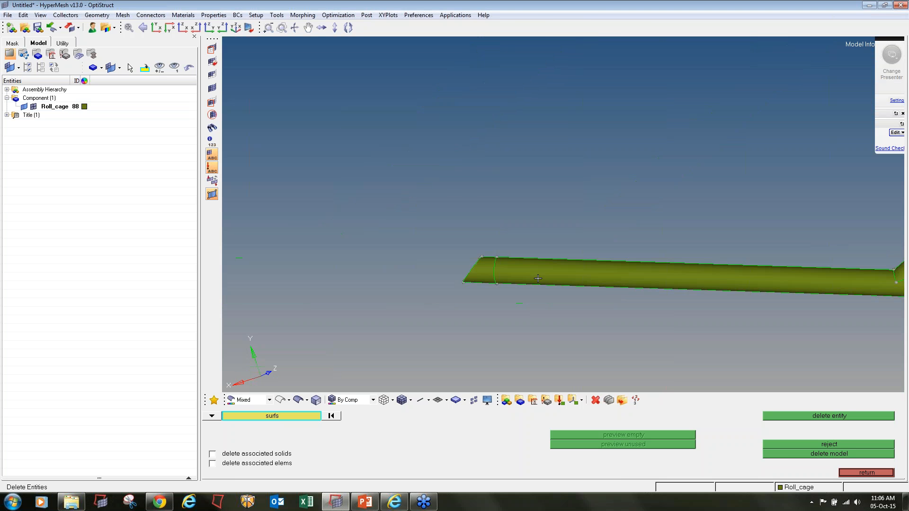
{"action": "left_click", "coordinate": [537, 279], "text": "ctrl"}
{"action": "left_click_drag", "start_coordinate": [495, 290], "coordinate": [543, 299], "text": "ctrl"}
{"action": "scroll", "coordinate": [480, 275], "scroll_direction": "up", "scroll_amount": 3, "text": "ctrl"}
{"action": "left_click_drag", "start_coordinate": [408, 215], "coordinate": [493, 312], "text": "shift"}
{"action": "middle_click", "coordinate": [492, 312]}
- Delete the surfaces at the tube junction, then restore them
{"action": "scroll", "coordinate": [489, 303], "scroll_direction": "down", "scroll_amount": 3, "text": "ctrl"}
{"action": "scroll", "coordinate": [489, 304], "scroll_direction": "down", "scroll_amount": 4, "text": "ctrl"}
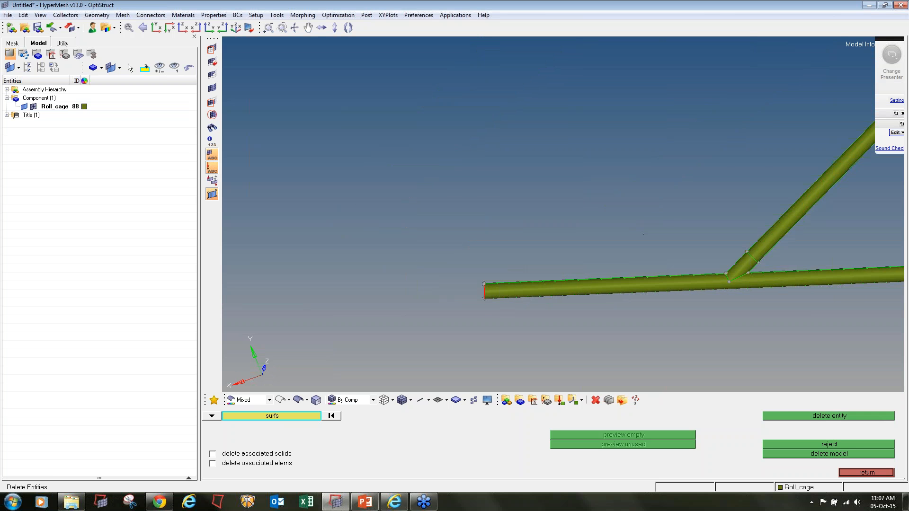
{"action": "scroll", "coordinate": [651, 265], "scroll_direction": "up", "scroll_amount": 4, "text": "ctrl"}
{"action": "mouse_move", "coordinate": [635, 272]}
{"action": "left_mouse_down", "text": "shift"}
{"action": "mouse_move", "coordinate": [612, 271]}
{"action": "mouse_move", "coordinate": [686, 260]}
{"action": "mouse_move", "coordinate": [697, 249]}
{"action": "left_mouse_up", "text": "shift"}
{"action": "middle_click", "coordinate": [615, 273]}
{"action": "left_click_drag", "start_coordinate": [557, 352], "coordinate": [594, 310], "text": "ctrl"}
{"action": "left_click", "coordinate": [854, 447]}
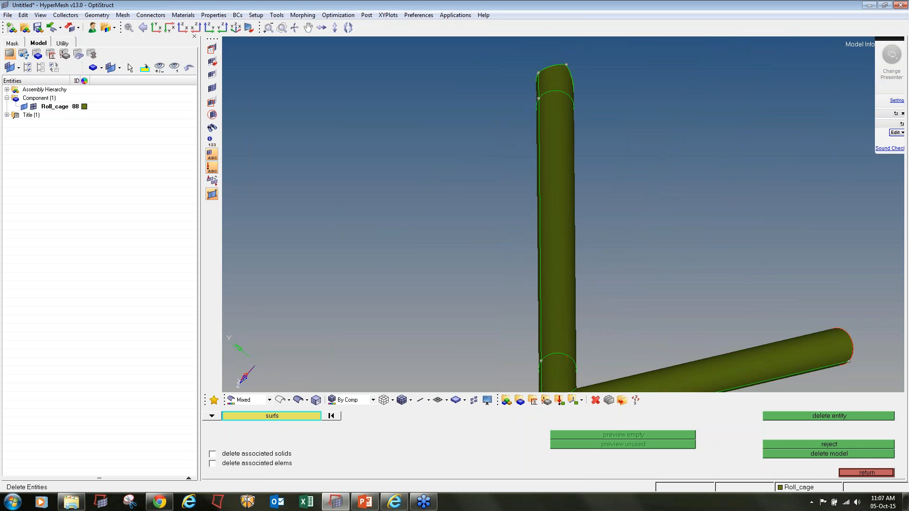
- Delete the three overlapping surfaces where the upright tube meets the horizontal one
{"action": "right_click_drag", "start_coordinate": [630, 339], "coordinate": [628, 252], "text": "ctrl"}
{"action": "left_click_drag", "start_coordinate": [627, 272], "coordinate": [609, 310], "text": "ctrl"}
{"action": "scroll", "coordinate": [527, 250], "scroll_direction": "up", "scroll_amount": 4, "text": "ctrl"}
{"action": "left_click", "coordinate": [533, 217]}
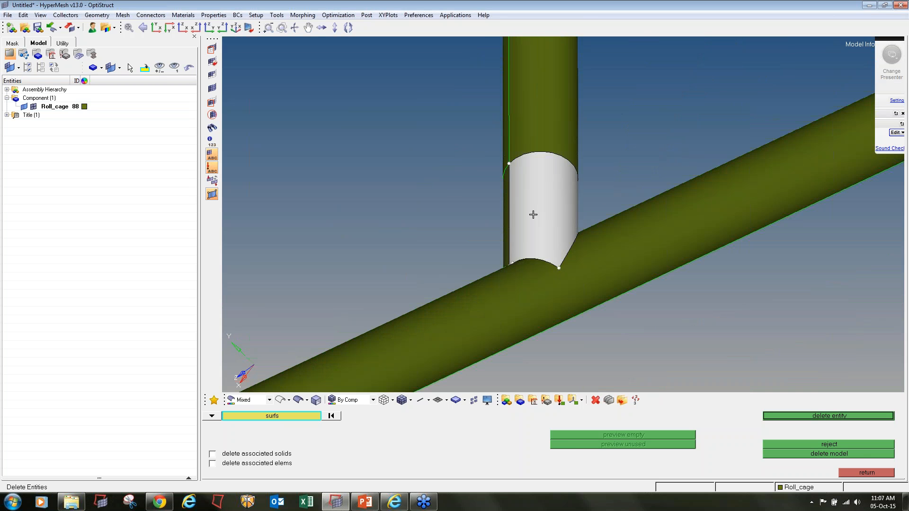
{"action": "middle_click", "coordinate": [533, 216]}
{"action": "left_click", "coordinate": [527, 215]}
{"action": "middle_click", "coordinate": [527, 215]}
{"action": "left_click", "coordinate": [526, 214]}
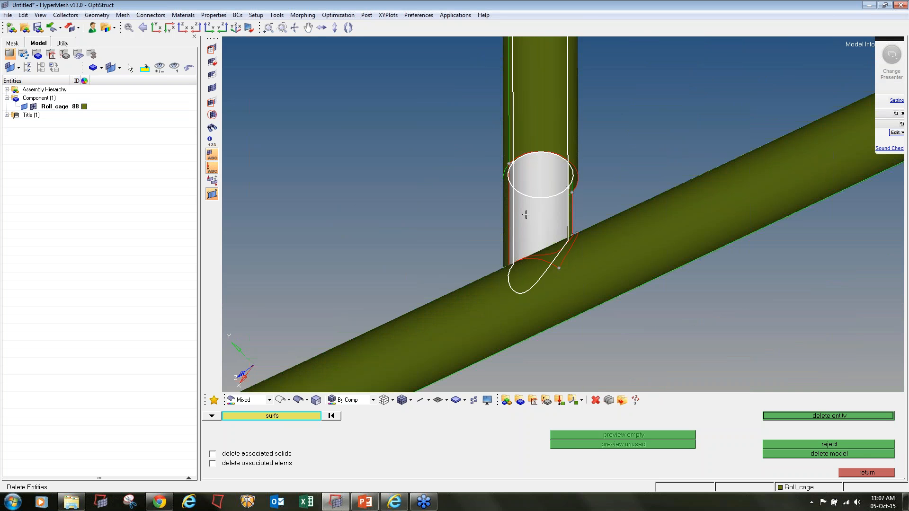
{"action": "middle_click", "coordinate": [525, 213]}
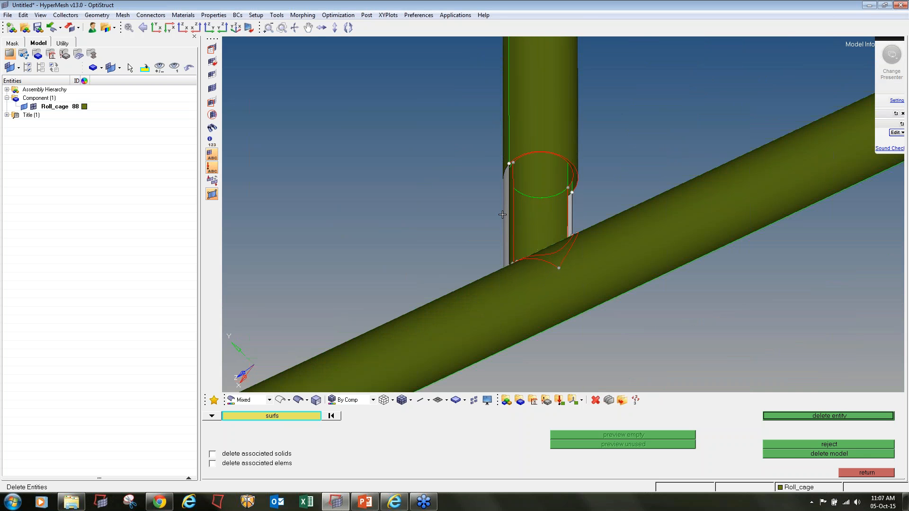
{"action": "scroll", "coordinate": [510, 201], "scroll_direction": "up", "scroll_amount": 3}
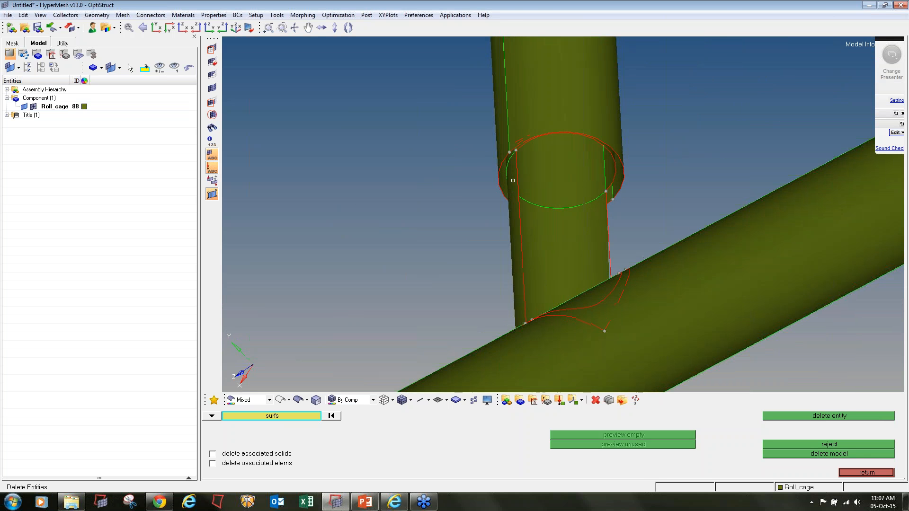
{"action": "scroll", "coordinate": [548, 216], "scroll_direction": "up", "scroll_amount": 3}
{"action": "mouse_move", "coordinate": [547, 215]}
{"action": "left_mouse_down", "text": "ctrl"}
{"action": "mouse_move", "coordinate": [556, 235]}
{"action": "mouse_move", "coordinate": [564, 231]}
{"action": "mouse_move", "coordinate": [548, 215]}
{"action": "left_mouse_up", "text": "ctrl"}
- Remove the dashed circular split edge and split the tube surface from an upper-edge node to a line
{"action": "key", "text": "F11"}
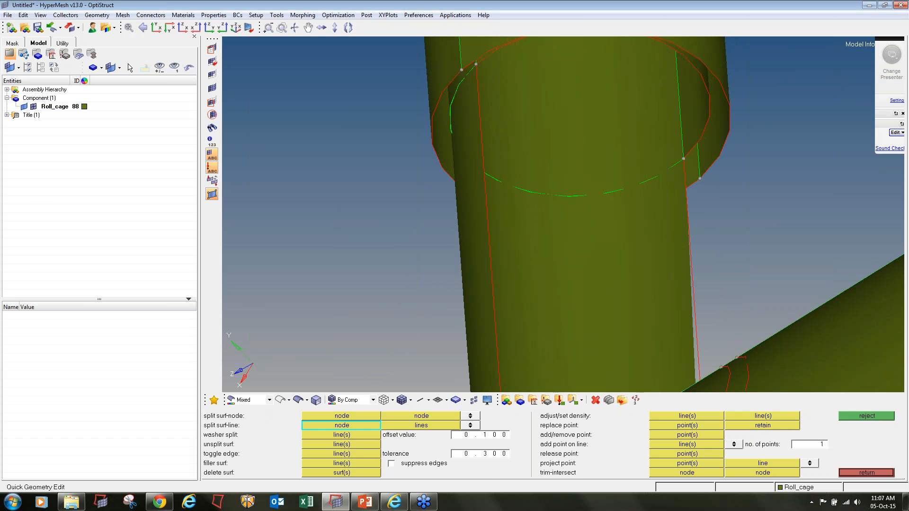
{"action": "left_click", "coordinate": [326, 444]}
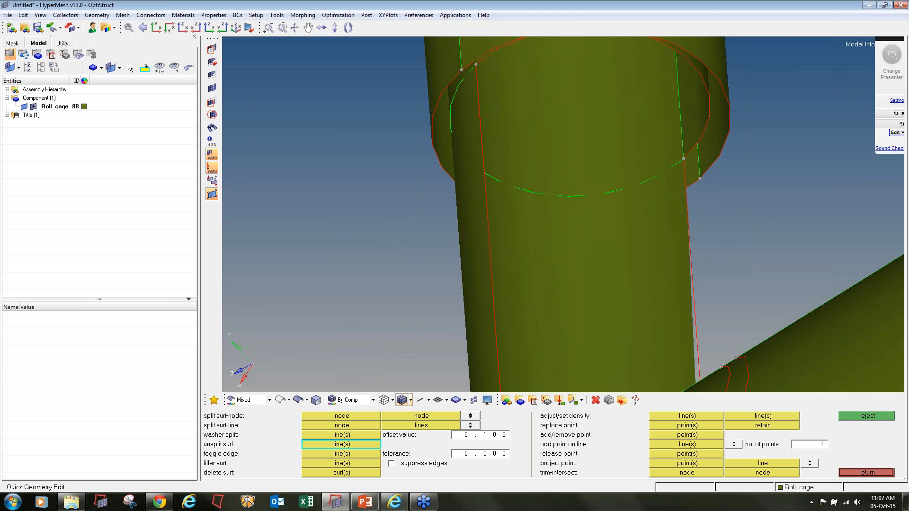
{"action": "left_click", "coordinate": [553, 196]}
{"action": "left_click", "coordinate": [353, 429]}
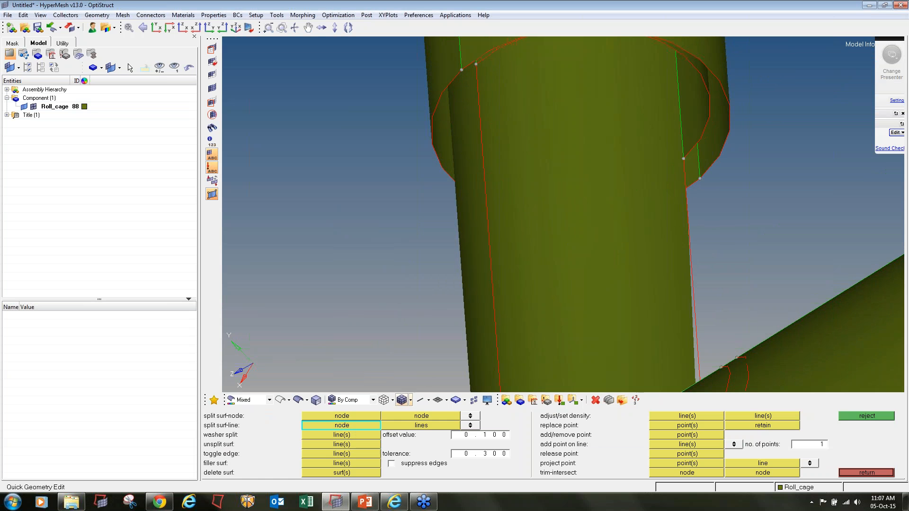
{"action": "left_click", "coordinate": [683, 159]}
{"action": "left_click", "coordinate": [480, 89]}
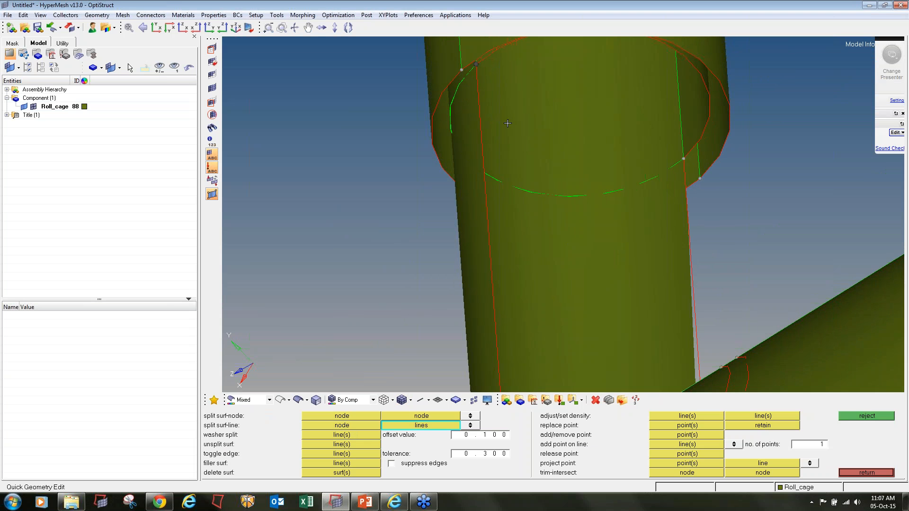
- Trim the tube surface along the intersection lines and select the lower piece for deletion
{"action": "key", "text": "shift+F11"}
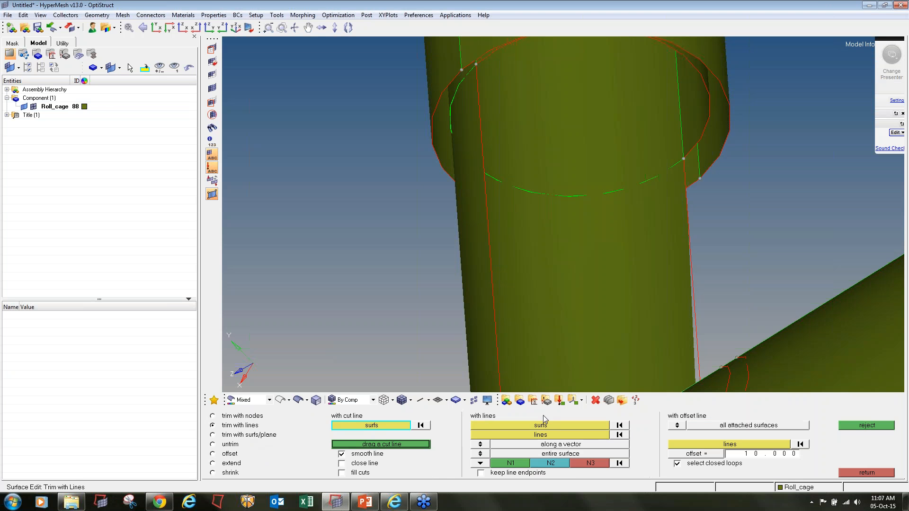
{"action": "left_click", "coordinate": [480, 446]}
{"action": "left_click", "coordinate": [515, 391]}
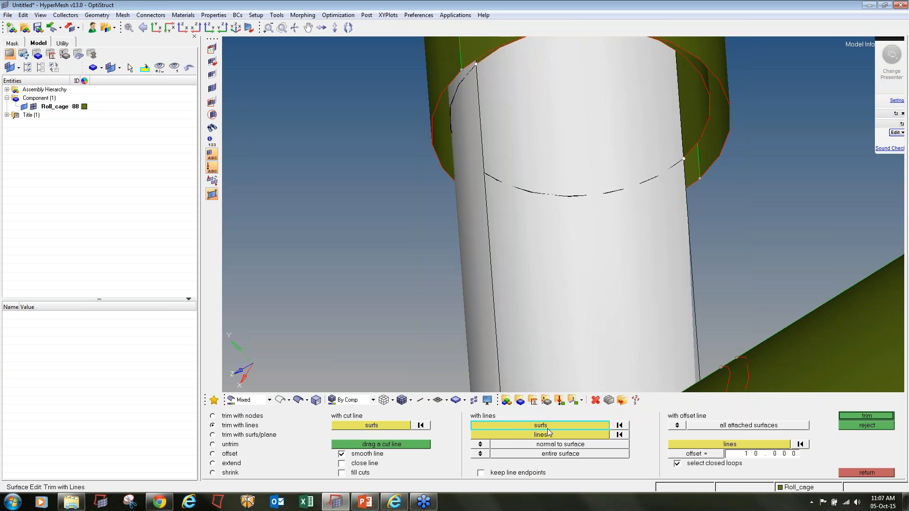
{"action": "left_click", "coordinate": [548, 435]}
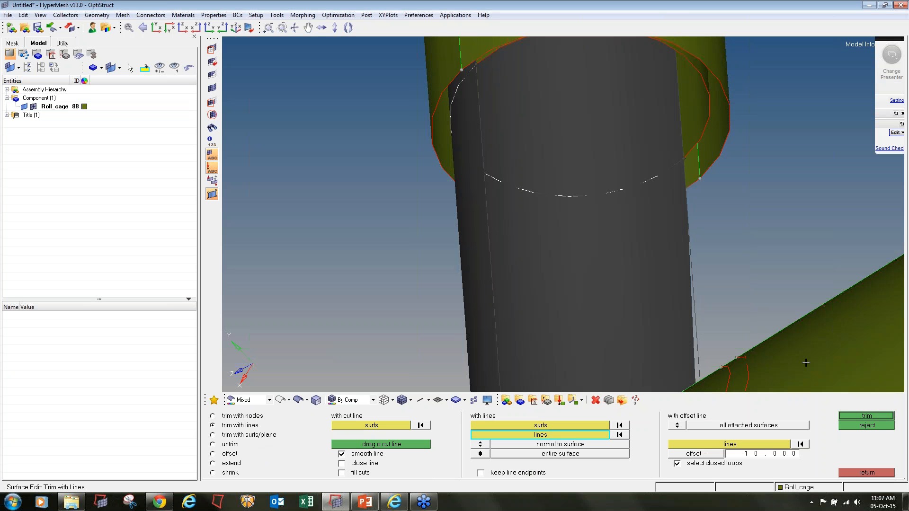
{"action": "left_click", "coordinate": [882, 416]}
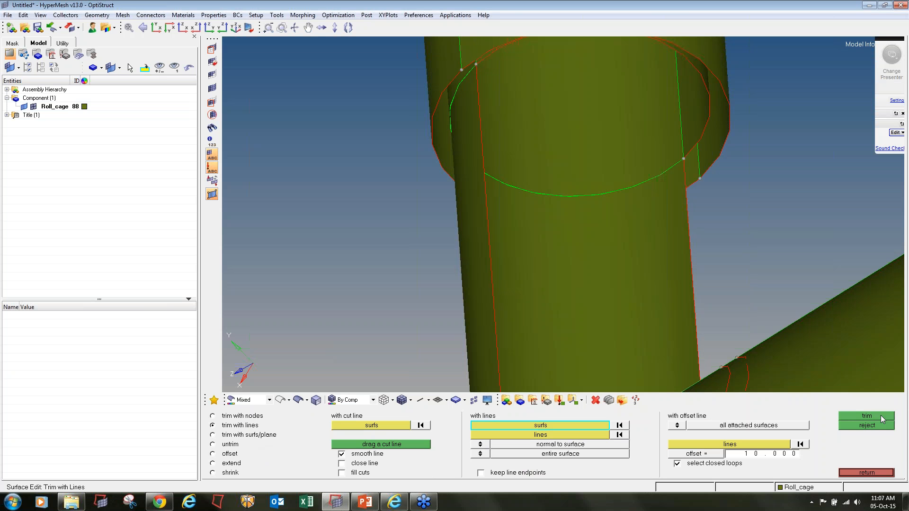
{"action": "key", "text": "F2"}
{"action": "left_click", "coordinate": [579, 279]}
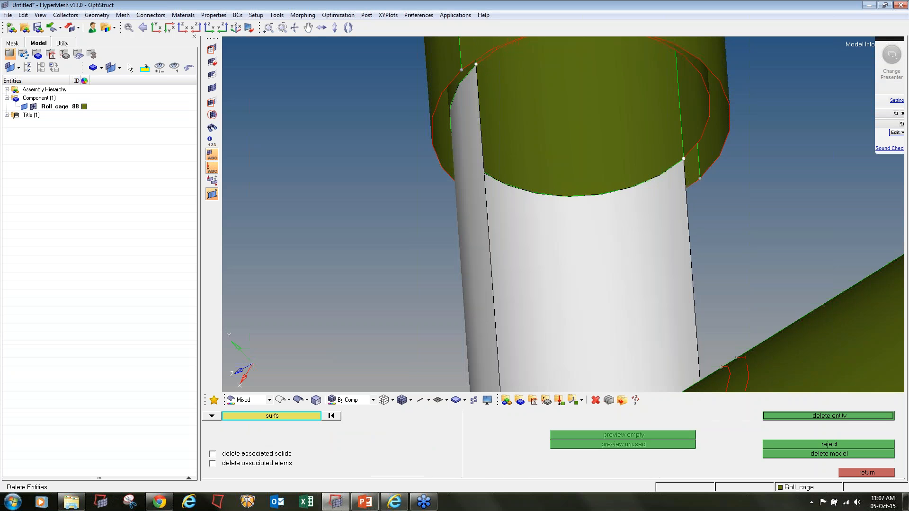
- Delete the lower tube piece and the outer and inner end surfaces at the upper tube's top
{"action": "middle_click", "coordinate": [578, 280]}
{"action": "right_click_drag", "start_coordinate": [579, 279], "coordinate": [590, 340], "text": "ctrl"}
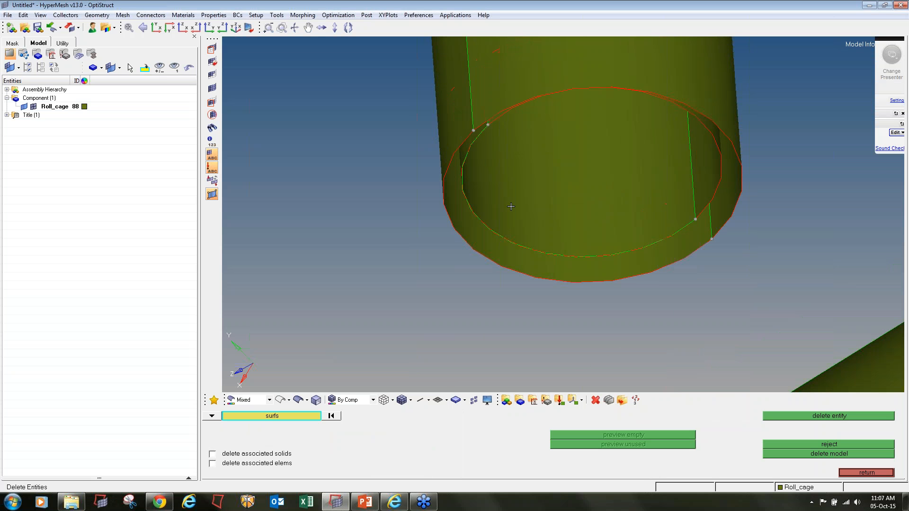
{"action": "scroll", "coordinate": [511, 207], "scroll_direction": "down", "scroll_amount": 10, "text": "ctrl"}
{"action": "right_click_drag", "start_coordinate": [509, 57], "coordinate": [505, 149], "text": "ctrl"}
{"action": "scroll", "coordinate": [506, 148], "scroll_direction": "up", "scroll_amount": 4, "text": "ctrl"}
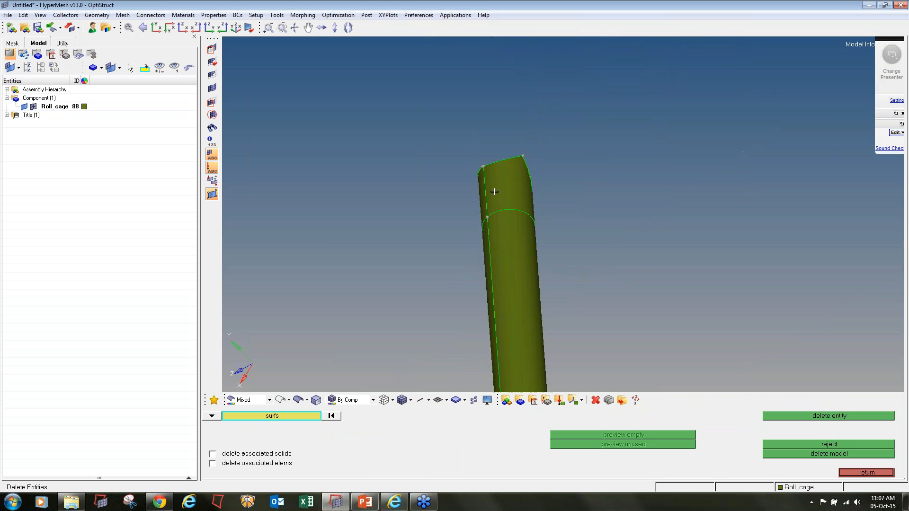
{"action": "scroll", "coordinate": [494, 192], "scroll_direction": "up", "scroll_amount": 1, "text": "ctrl"}
{"action": "left_click", "coordinate": [507, 185]}
{"action": "middle_click", "coordinate": [507, 185]}
{"action": "left_click", "coordinate": [507, 188]}
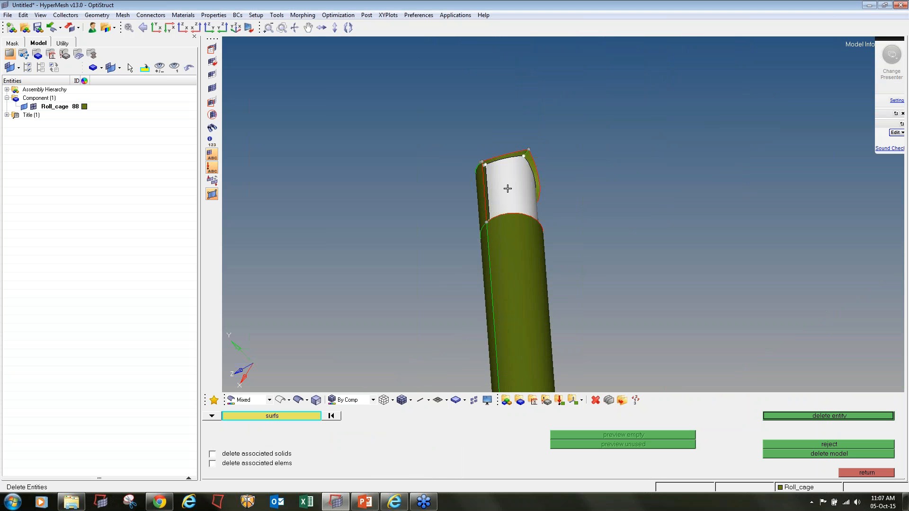
{"action": "middle_click", "coordinate": [507, 188]}
- Delete the remaining inner surfaces and the top ring inside the joint
{"action": "left_click", "coordinate": [507, 210]}
{"action": "middle_click", "coordinate": [505, 210]}
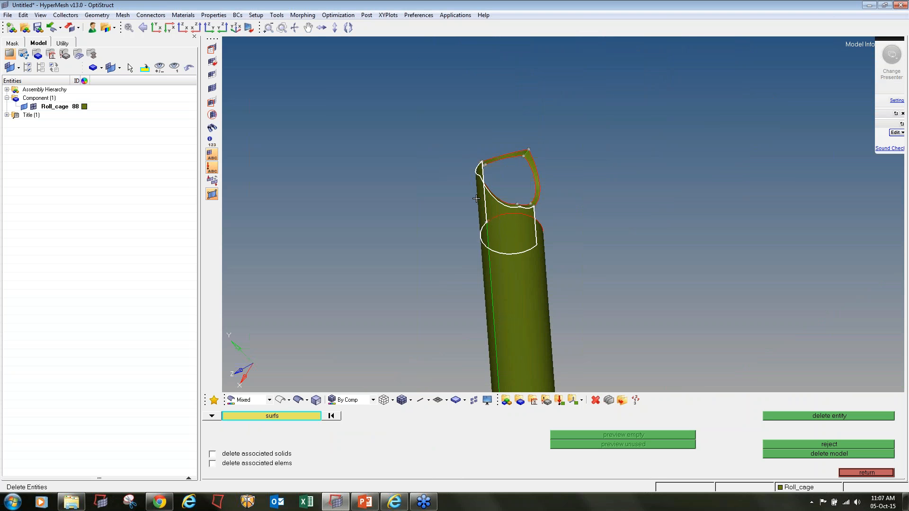
{"action": "left_click", "coordinate": [495, 195]}
{"action": "middle_click", "coordinate": [459, 132]}
{"action": "left_click_drag", "start_coordinate": [458, 134], "coordinate": [577, 212], "text": "shift"}
{"action": "middle_click", "coordinate": [577, 212]}
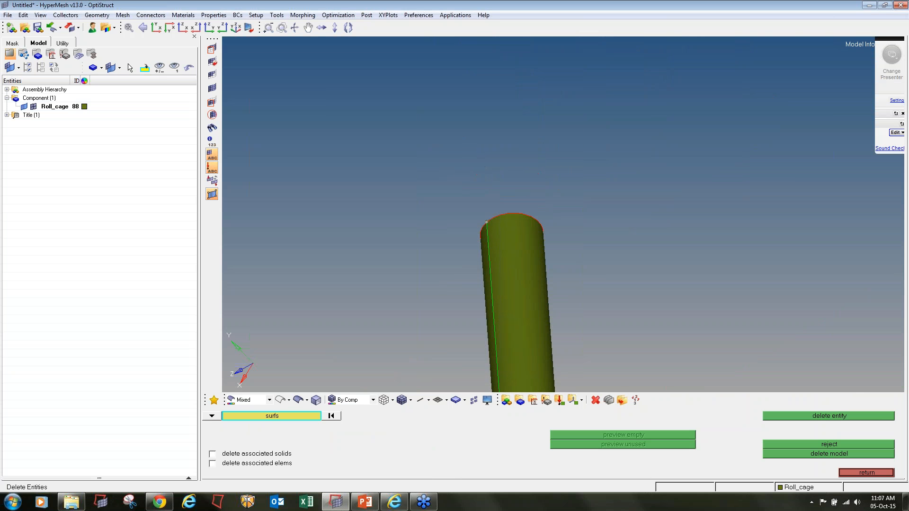
- Unmask all to show the full roll cage and rotate to the next joint
{"action": "left_click", "coordinate": [212, 88]}
{"action": "right_click_drag", "start_coordinate": [411, 213], "coordinate": [418, 166], "text": "ctrl"}
{"action": "scroll", "coordinate": [422, 168], "scroll_direction": "down", "scroll_amount": 5}
{"action": "left_click_drag", "start_coordinate": [422, 167], "coordinate": [463, 185], "text": "ctrl"}
{"action": "left_click_drag", "start_coordinate": [373, 300], "coordinate": [361, 277], "text": "shift"}
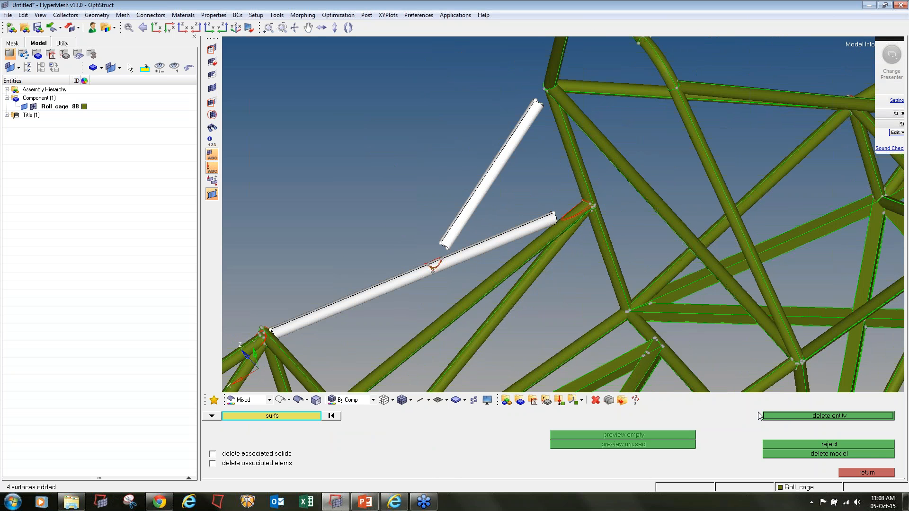
- Mask the long lower-left tube and the upper diagonal tube
{"action": "key", "text": "F5"}
{"action": "left_click_drag", "start_coordinate": [359, 312], "coordinate": [441, 214], "text": "shift"}
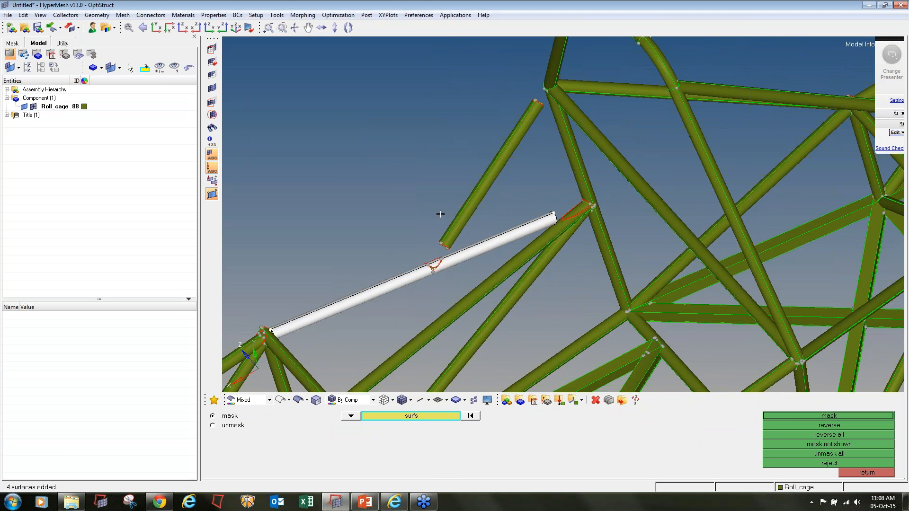
{"action": "left_click_drag", "start_coordinate": [508, 183], "coordinate": [479, 162], "text": "shift"}
{"action": "left_click", "coordinate": [796, 416]}
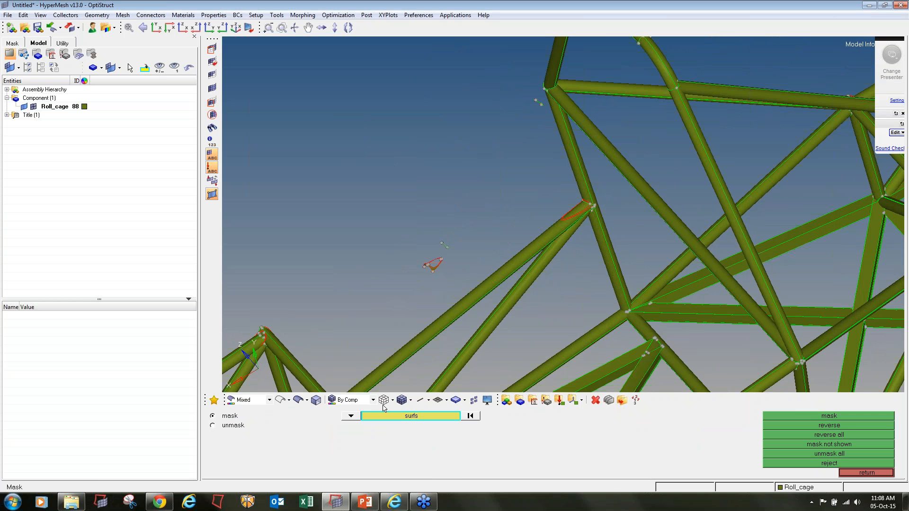
- Delete the stray leftover surface fragment left near the joint
{"action": "left_click", "coordinate": [596, 400]}
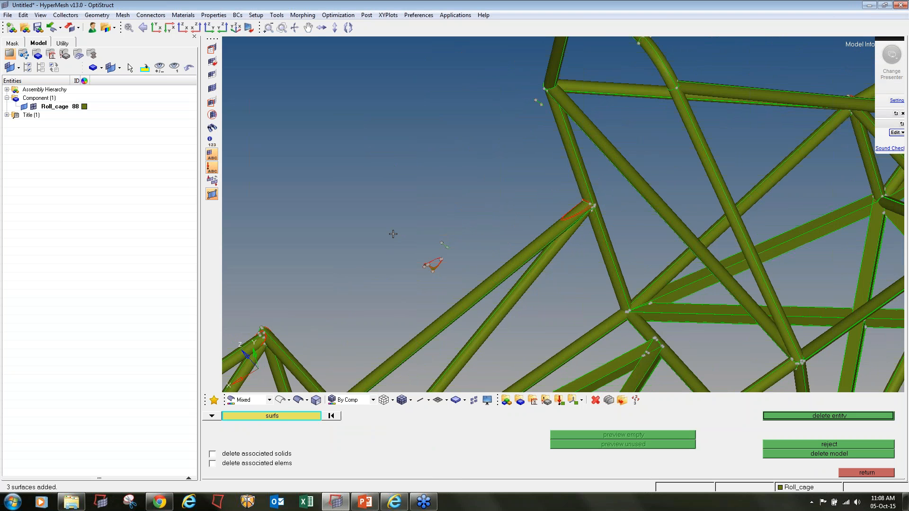
{"action": "scroll", "coordinate": [427, 267], "scroll_direction": "up", "scroll_amount": 5}
{"action": "left_click_drag", "start_coordinate": [508, 117], "coordinate": [544, 152], "text": "shift"}
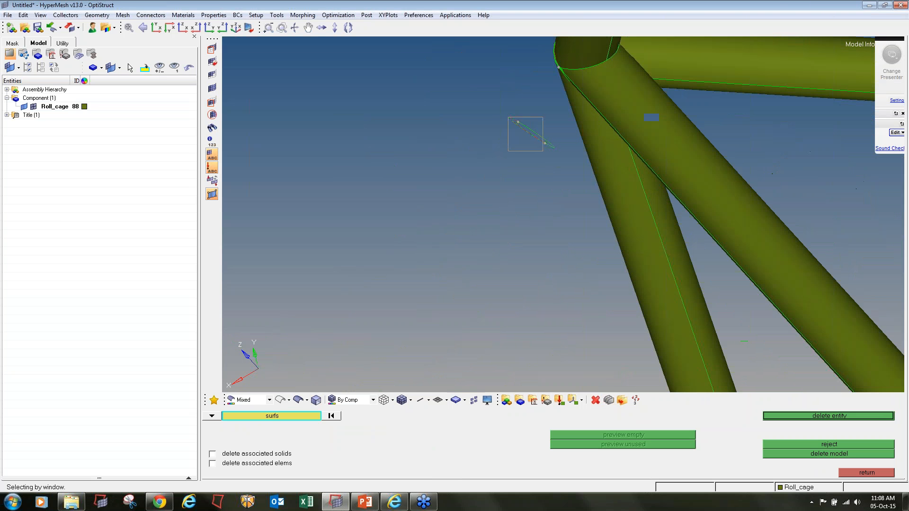
{"action": "left_click", "coordinate": [876, 416]}
{"action": "scroll", "coordinate": [498, 243], "scroll_direction": "down", "scroll_amount": 3}
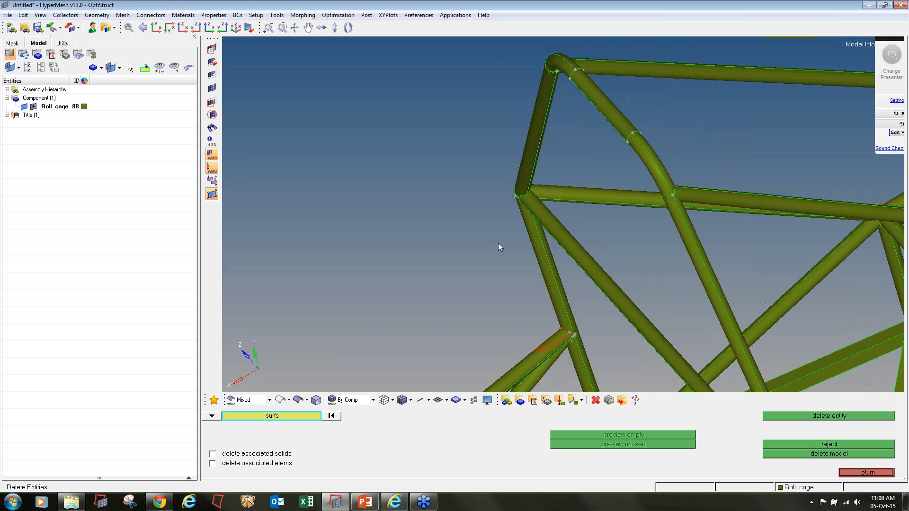
{"action": "scroll", "coordinate": [454, 263], "scroll_direction": "down", "scroll_amount": 3}
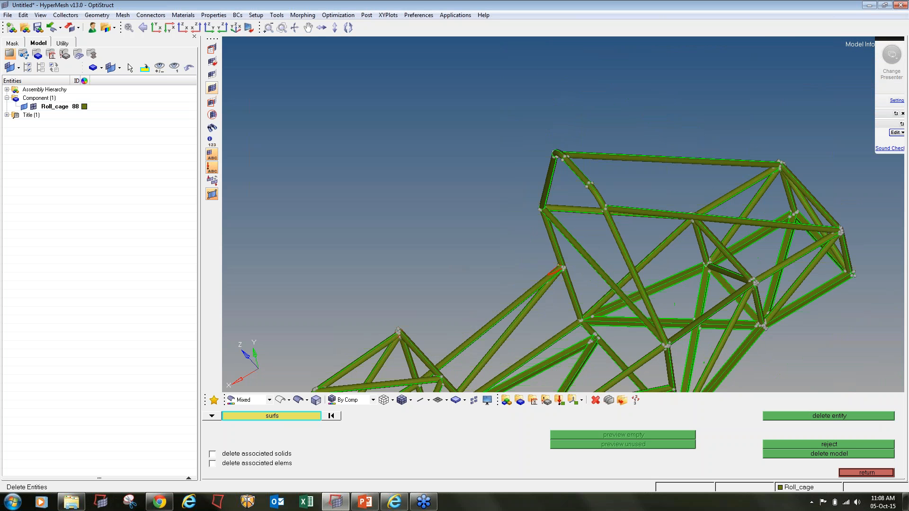
- Unmask all, then mask the two diagonal tubes and reverse so only they remain visible
{"action": "left_click", "coordinate": [212, 88]}
{"action": "left_click", "coordinate": [212, 48]}
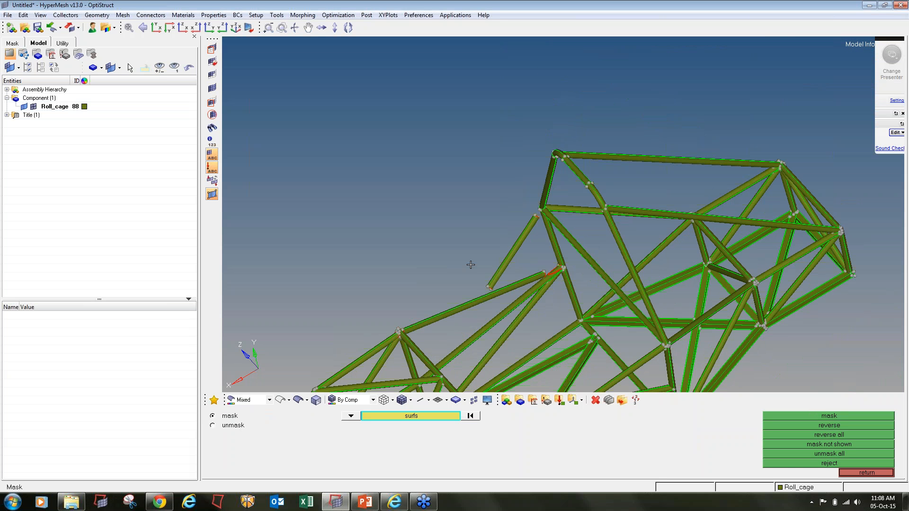
{"action": "scroll", "coordinate": [497, 281], "scroll_direction": "up", "scroll_amount": 1}
{"action": "scroll", "coordinate": [499, 282], "scroll_direction": "up", "scroll_amount": 2}
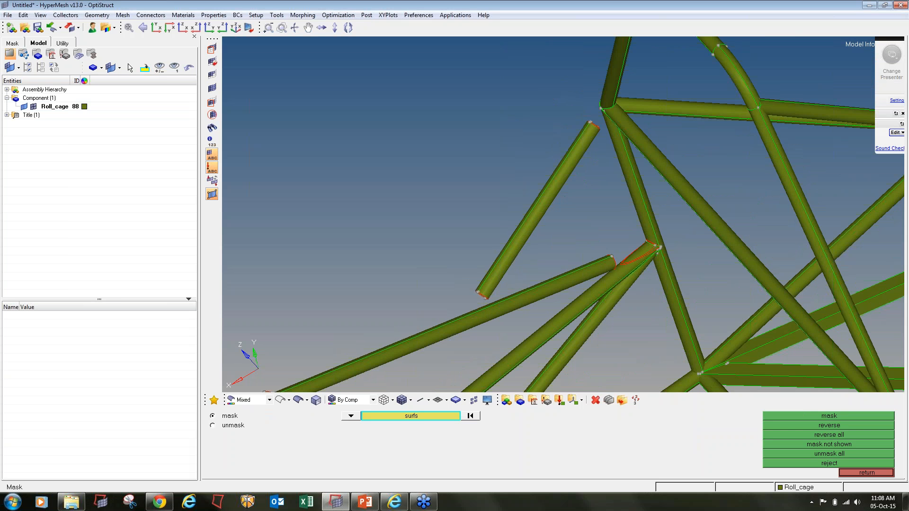
{"action": "left_click_drag", "start_coordinate": [464, 311], "coordinate": [452, 253], "text": "shift"}
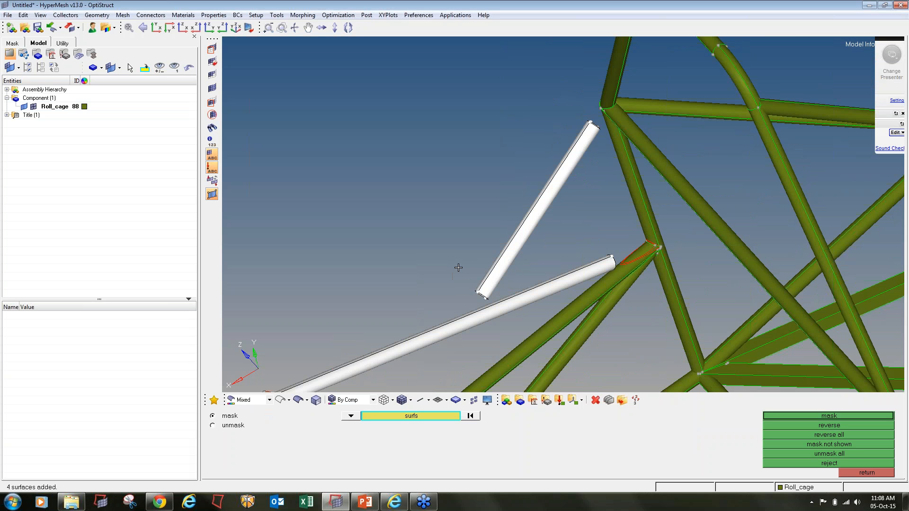
{"action": "left_click", "coordinate": [786, 416]}
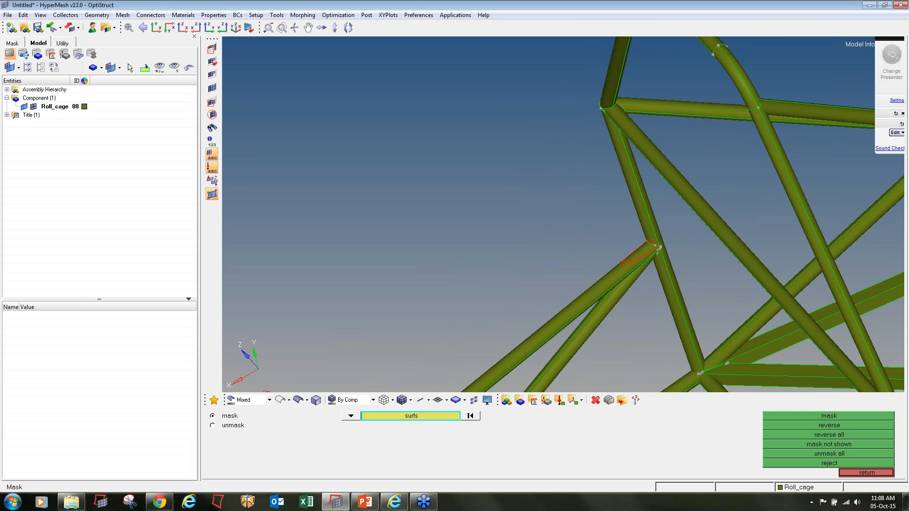
{"action": "left_click", "coordinate": [787, 425]}
- Rotate around the joint to inspect where the two tubes meet, then open Quick Geometry Edit
{"action": "right_click_drag", "start_coordinate": [292, 375], "coordinate": [403, 256], "text": "ctrl"}
{"action": "scroll", "coordinate": [401, 255], "scroll_direction": "up", "scroll_amount": 5}
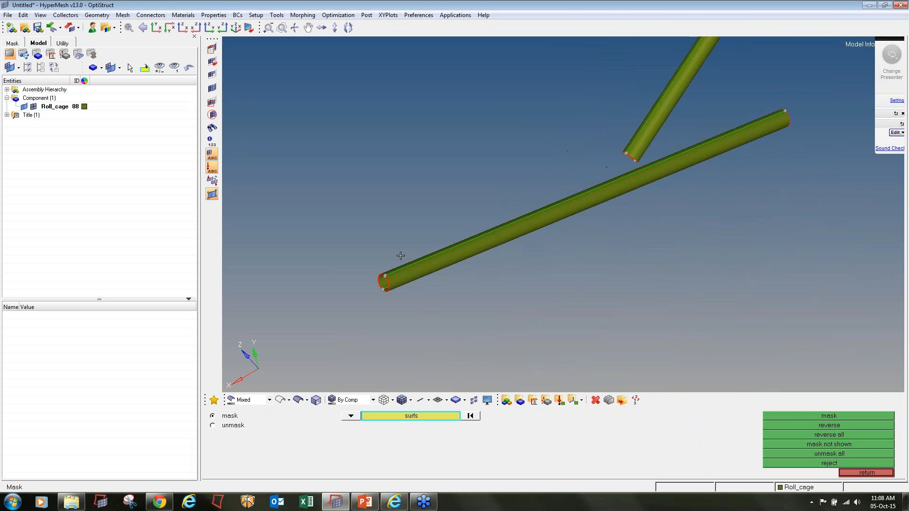
{"action": "left_click", "coordinate": [562, 215], "text": "ctrl"}
{"action": "left_click_drag", "start_coordinate": [563, 215], "coordinate": [420, 295], "text": "ctrl"}
{"action": "right_click_drag", "start_coordinate": [420, 295], "coordinate": [457, 301], "text": "ctrl"}
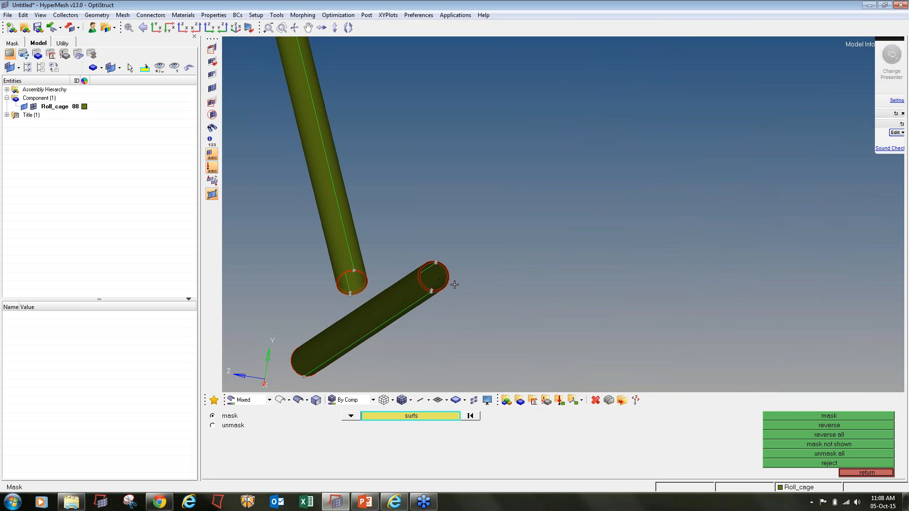
{"action": "right_click_drag", "start_coordinate": [454, 285], "coordinate": [681, 254], "text": "ctrl"}
{"action": "scroll", "coordinate": [621, 209], "scroll_direction": "down", "scroll_amount": 6, "text": "ctrl"}
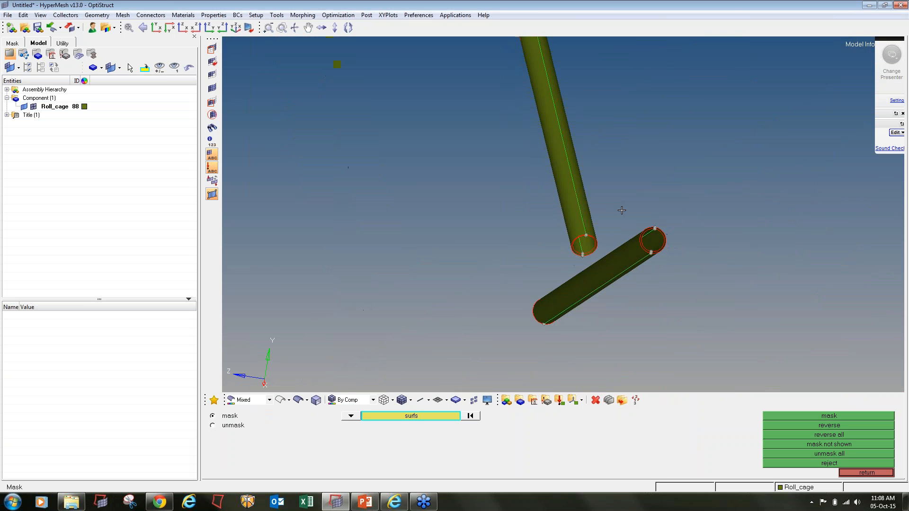
{"action": "left_click", "coordinate": [633, 218], "text": "ctrl"}
{"action": "left_click_drag", "start_coordinate": [633, 218], "coordinate": [522, 278], "text": "ctrl"}
{"action": "right_click_drag", "start_coordinate": [755, 193], "coordinate": [585, 230], "text": "ctrl"}
{"action": "scroll", "coordinate": [584, 229], "scroll_direction": "up", "scroll_amount": 5, "text": "ctrl"}
{"action": "left_click", "coordinate": [568, 255], "text": "ctrl"}
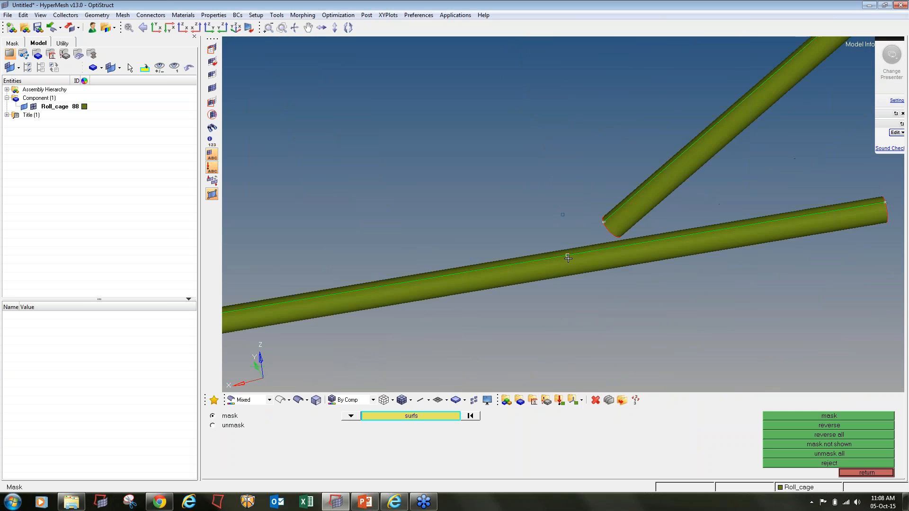
{"action": "left_click_drag", "start_coordinate": [567, 255], "coordinate": [595, 271], "text": "ctrl"}
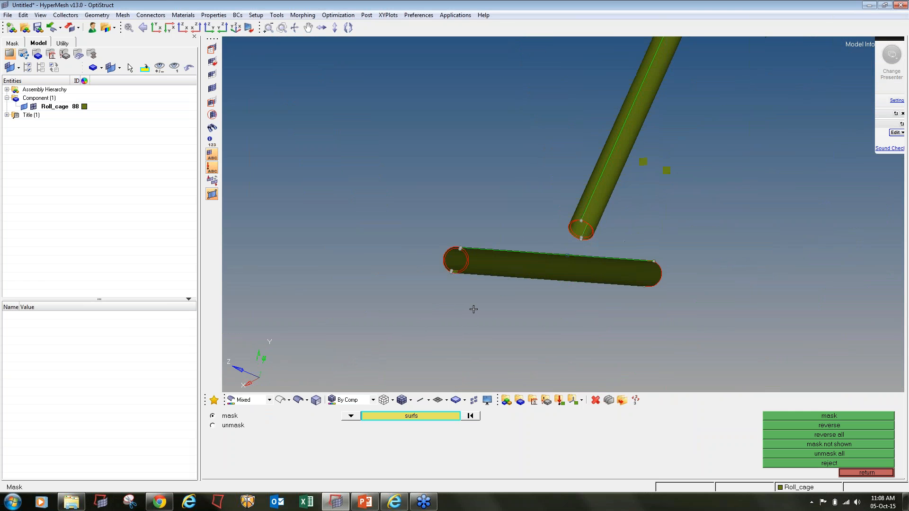
{"action": "left_click", "coordinate": [863, 473]}
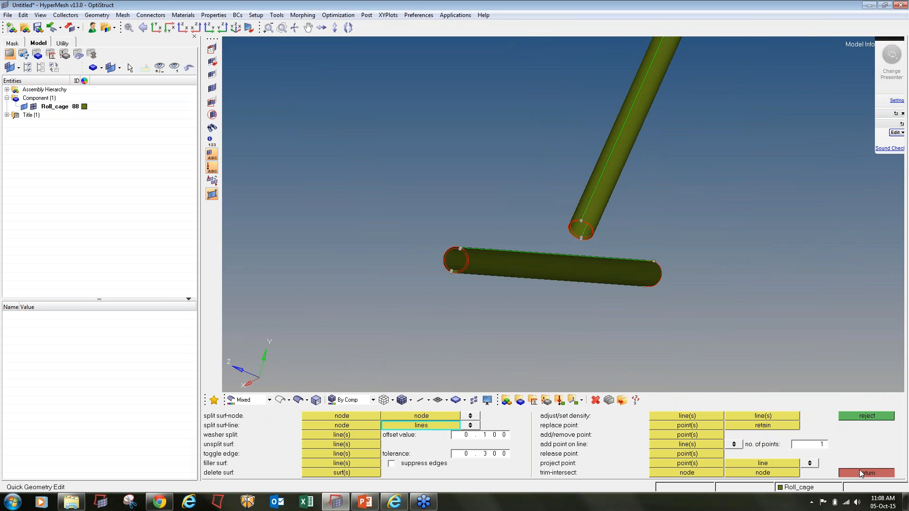
- Extract the lower tube's midsurfaces from its two outer/inner surface pairs
{"action": "left_click", "coordinate": [861, 474]}
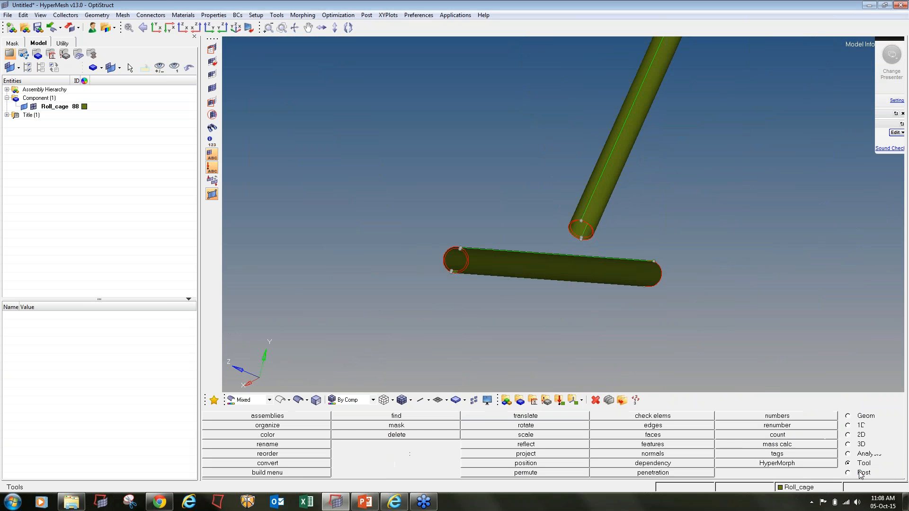
{"action": "left_click", "coordinate": [856, 419]}
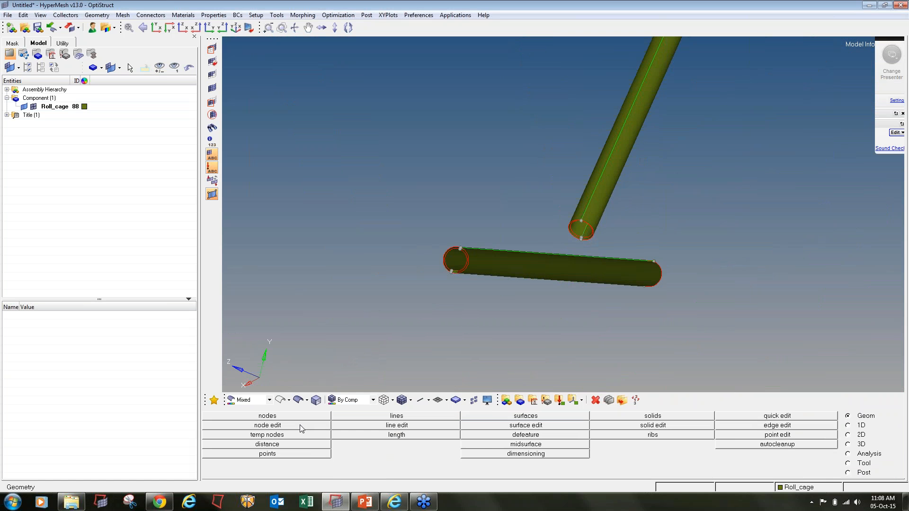
{"action": "left_click", "coordinate": [489, 446]}
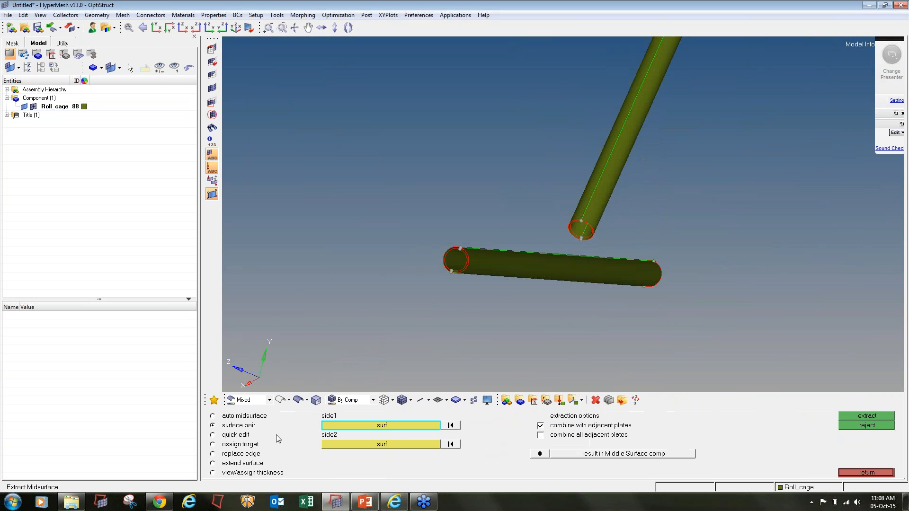
{"action": "scroll", "coordinate": [470, 278], "scroll_direction": "up", "scroll_amount": 10, "text": "ctrl"}
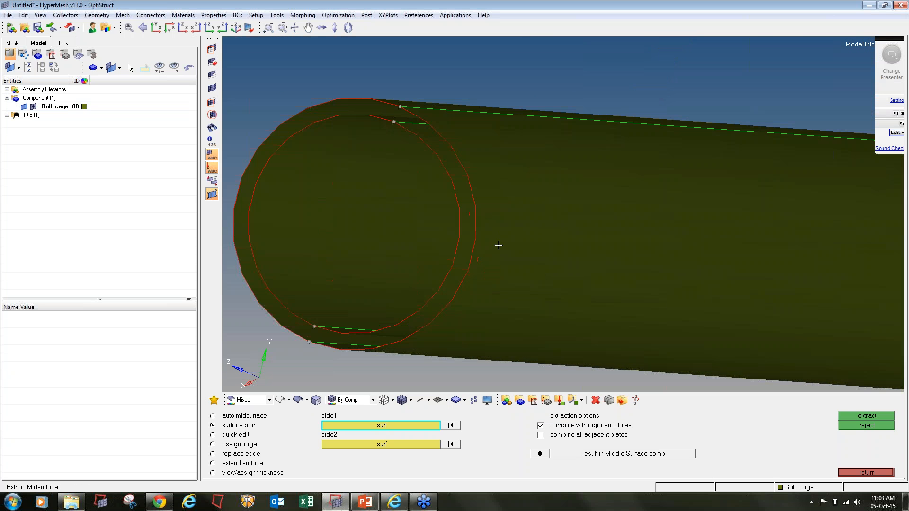
{"action": "left_click", "coordinate": [497, 246]}
{"action": "left_click", "coordinate": [465, 235]}
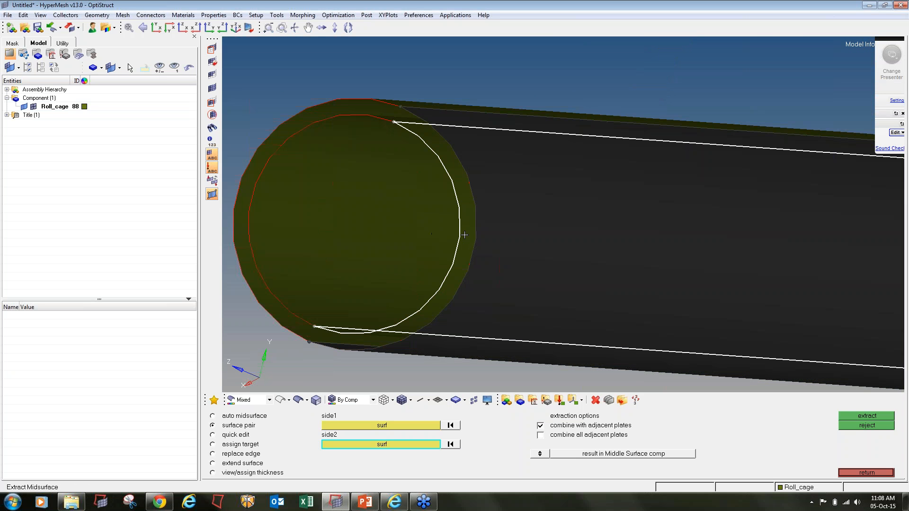
{"action": "left_click", "coordinate": [867, 417]}
{"action": "scroll", "coordinate": [376, 163], "scroll_direction": "up", "scroll_amount": 5, "text": "ctrl"}
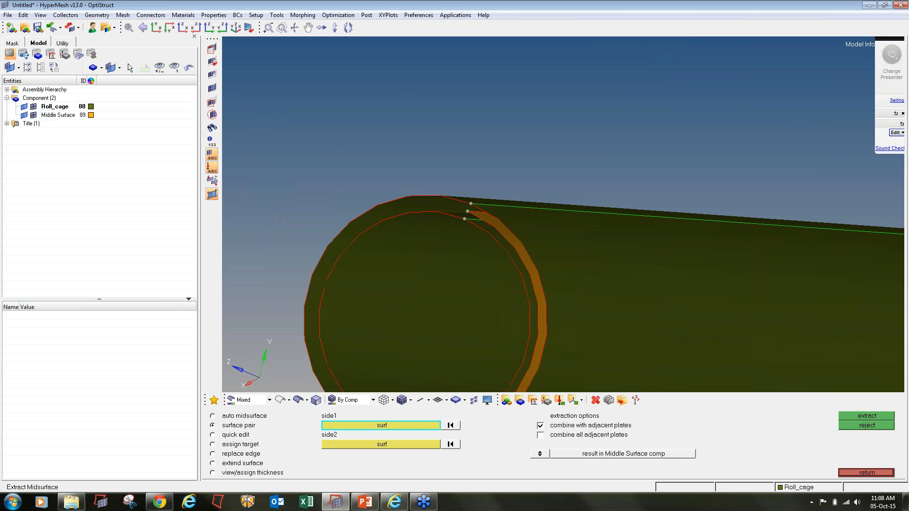
{"action": "left_click", "coordinate": [599, 183]}
{"action": "left_click", "coordinate": [525, 254]}
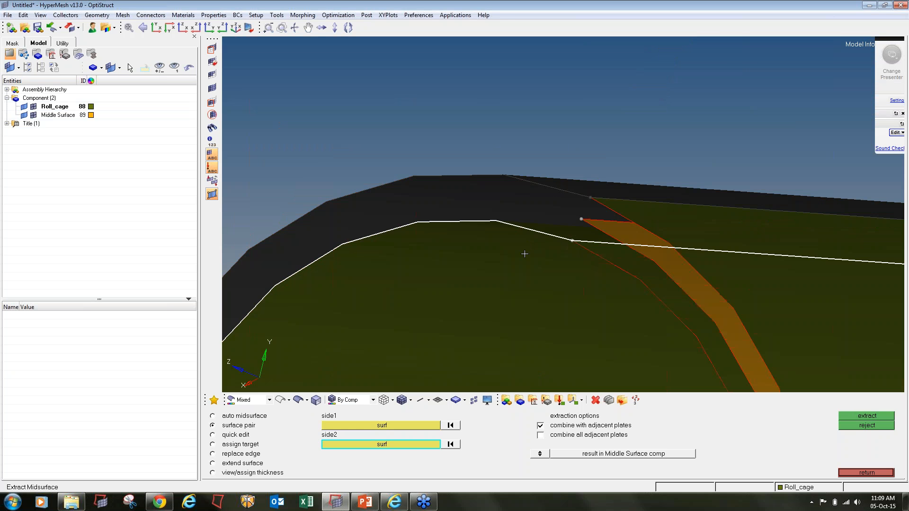
{"action": "left_click", "coordinate": [852, 418]}
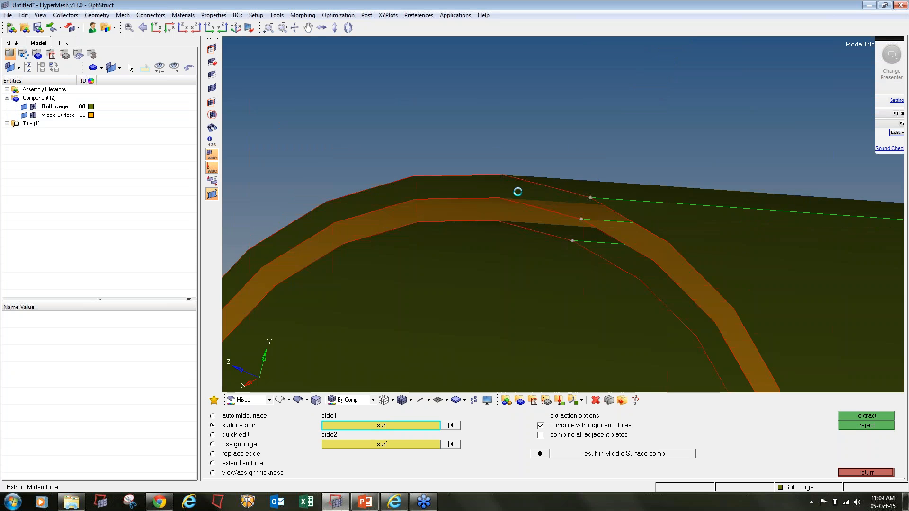
- Extract the upper tube's midsurfaces from its two outer/inner surface pairs
{"action": "scroll", "coordinate": [519, 192], "scroll_direction": "down", "scroll_amount": 8, "text": "ctrl"}
{"action": "right_click_drag", "start_coordinate": [652, 166], "coordinate": [632, 221], "text": "ctrl"}
{"action": "scroll", "coordinate": [630, 219], "scroll_direction": "up", "scroll_amount": 6, "text": "ctrl"}
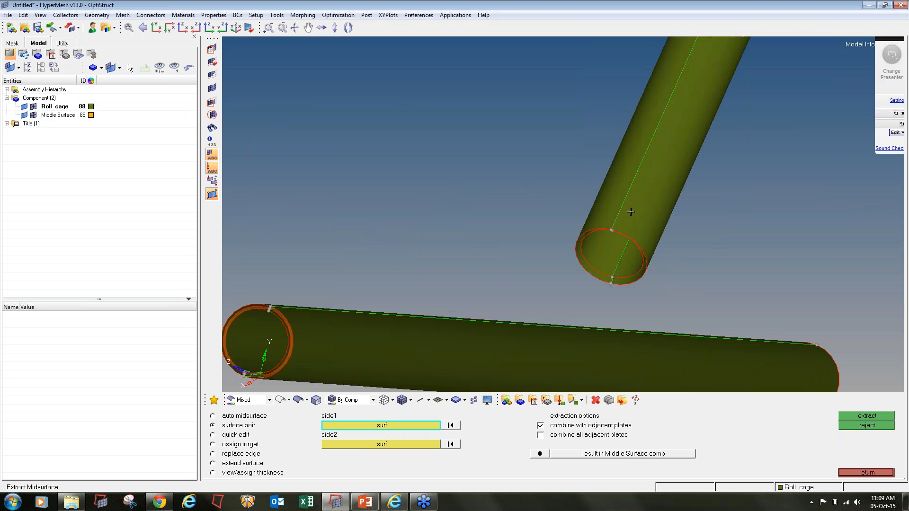
{"action": "left_click", "coordinate": [650, 246]}
{"action": "left_click", "coordinate": [639, 315]}
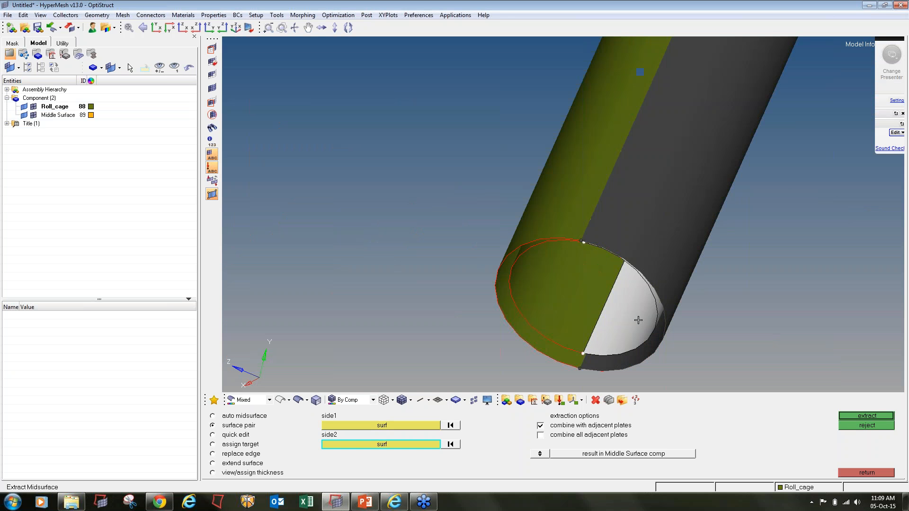
{"action": "left_click", "coordinate": [885, 417]}
{"action": "left_click", "coordinate": [543, 199]}
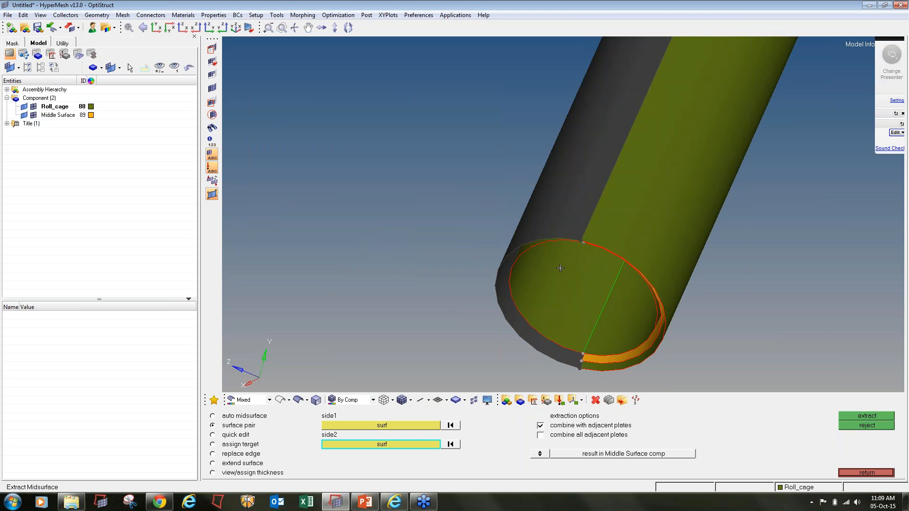
{"action": "left_click", "coordinate": [560, 266]}
{"action": "left_click", "coordinate": [850, 416]}
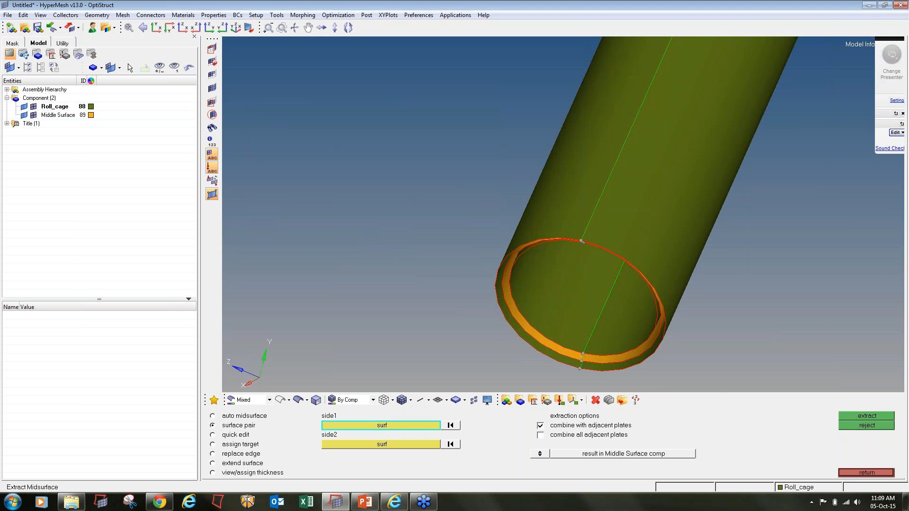
- Hide the Roll_cage component so only the extracted midsurfaces are shown
{"action": "scroll", "coordinate": [488, 218], "scroll_direction": "down", "scroll_amount": 5}
{"action": "left_click", "coordinate": [24, 107]}
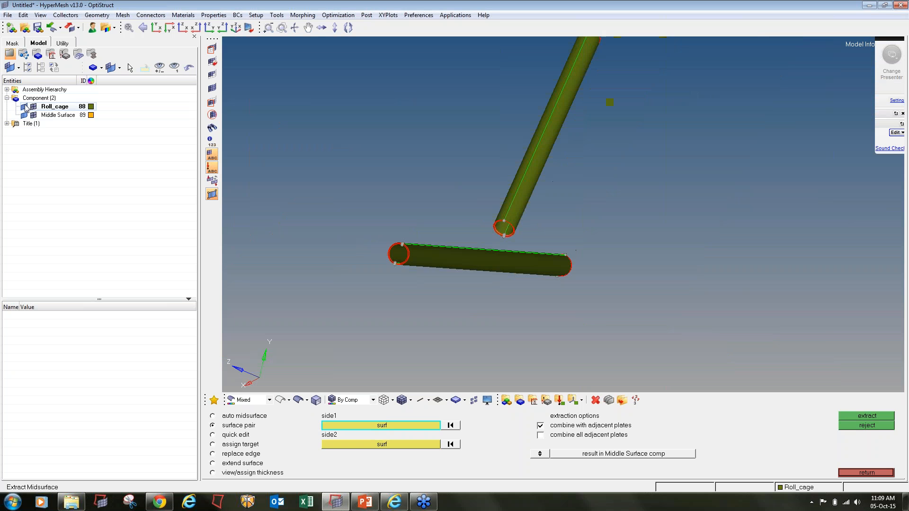
{"action": "right_click_drag", "start_coordinate": [491, 225], "coordinate": [514, 246], "text": "ctrl"}
{"action": "scroll", "coordinate": [514, 247], "scroll_direction": "down", "scroll_amount": 3}
{"action": "left_click_drag", "start_coordinate": [515, 246], "coordinate": [523, 280], "text": "ctrl"}
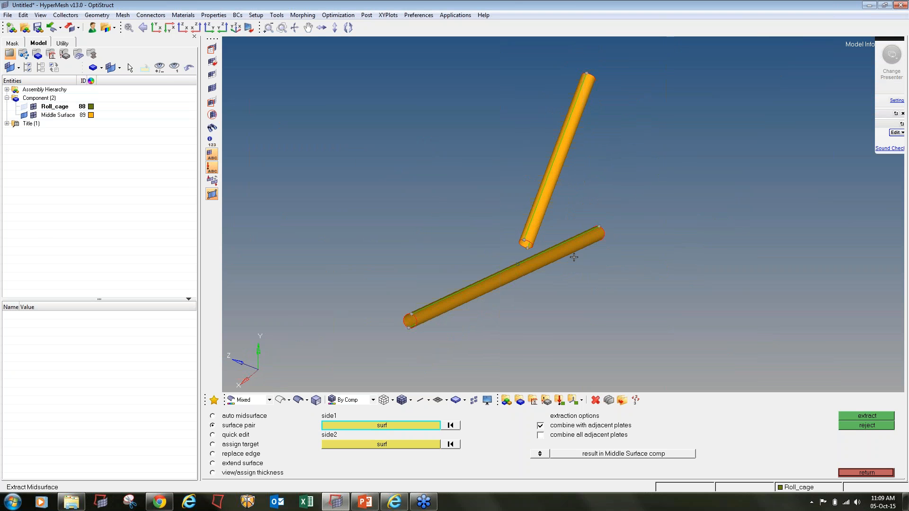
{"action": "key", "text": "shift+F9"}
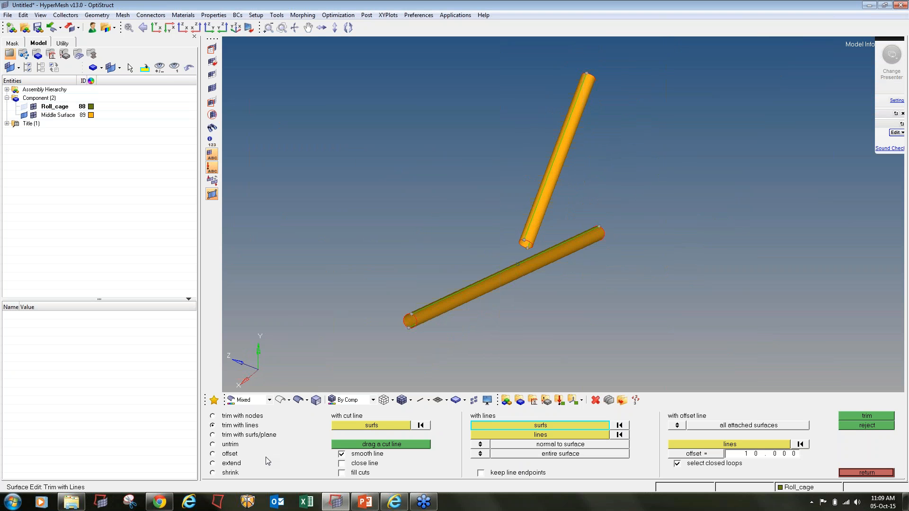
- Extend the diagonal tube's open end edge by a distance of 100 through the lower tube
{"action": "left_click", "coordinate": [220, 466]}
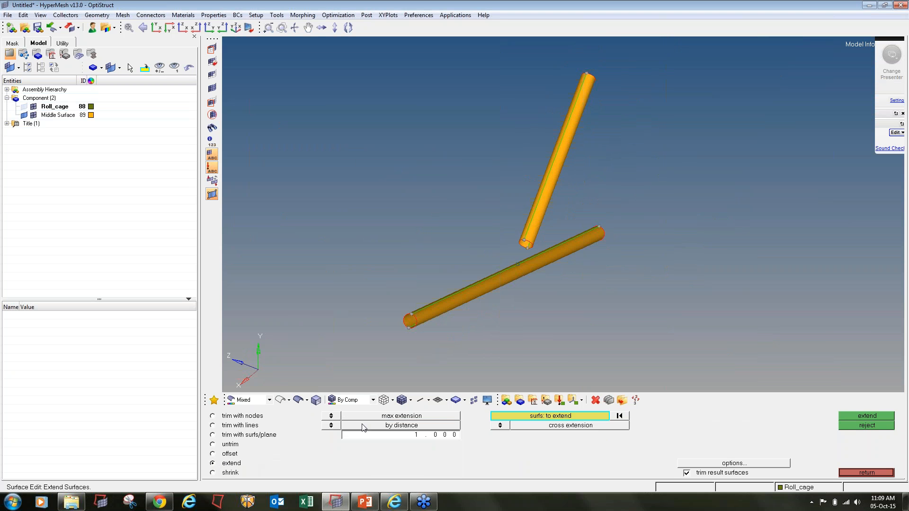
{"action": "left_click", "coordinate": [332, 416]}
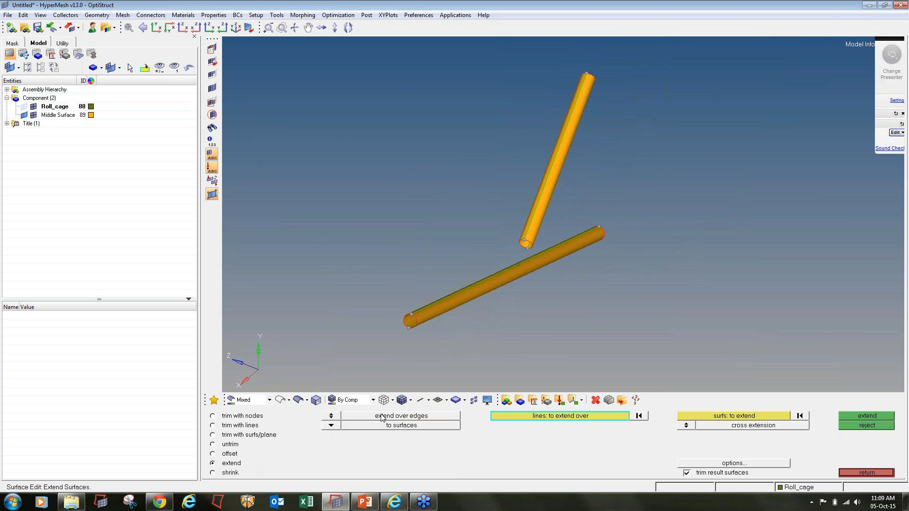
{"action": "left_click", "coordinate": [331, 426]}
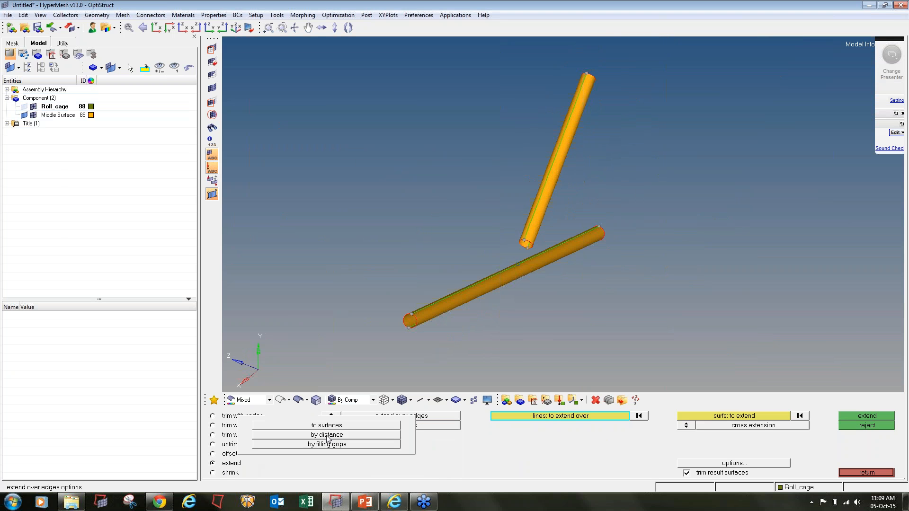
{"action": "left_click", "coordinate": [328, 434]}
{"action": "left_click", "coordinate": [387, 435]}
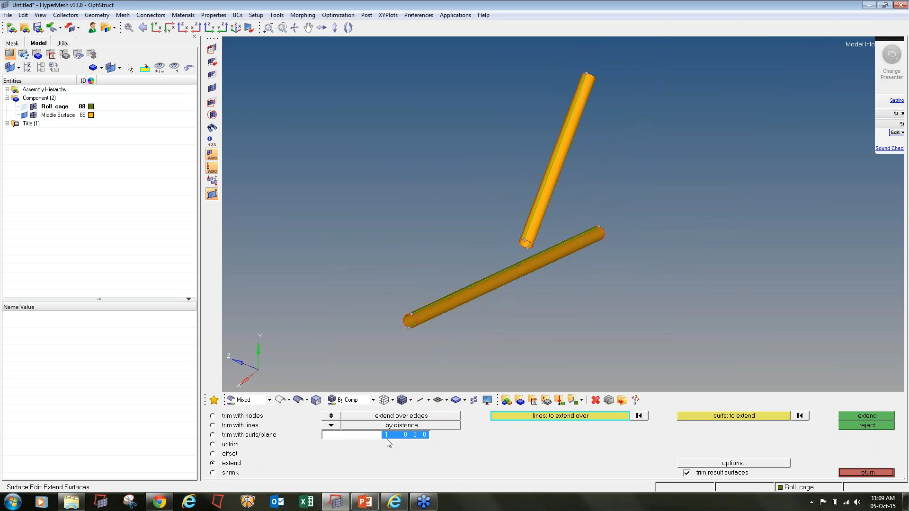
{"action": "type", "text": "100"}
{"action": "scroll", "coordinate": [506, 234], "scroll_direction": "up", "scroll_amount": 5}
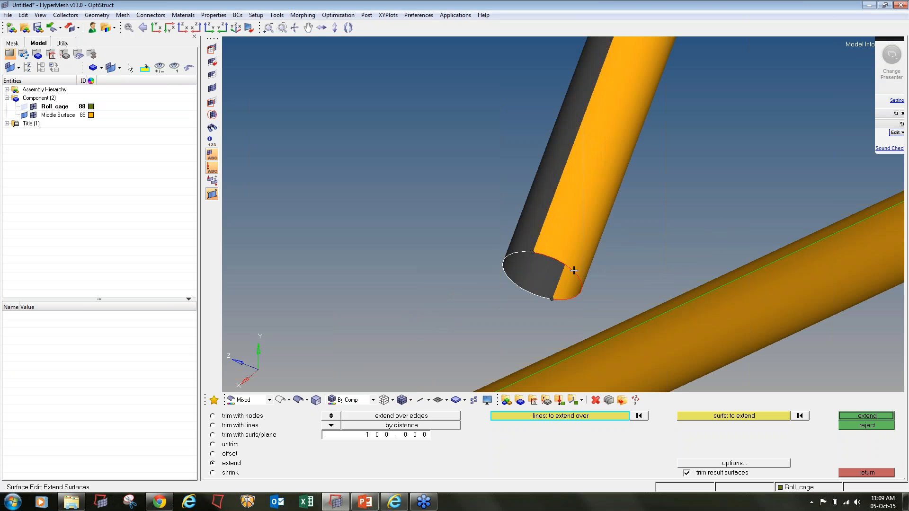
{"action": "left_click", "coordinate": [572, 268]}
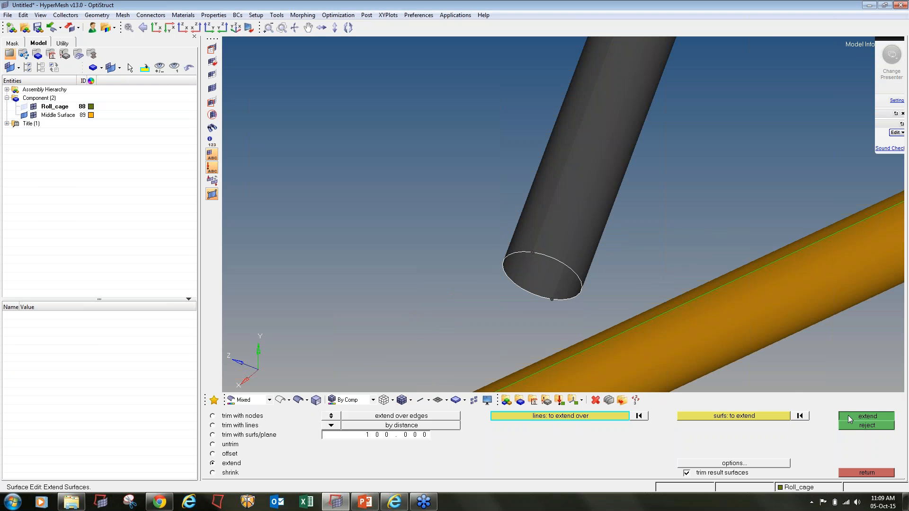
{"action": "left_click", "coordinate": [867, 416]}
{"action": "scroll", "coordinate": [517, 237], "scroll_direction": "down", "scroll_amount": 3, "text": "ctrl"}
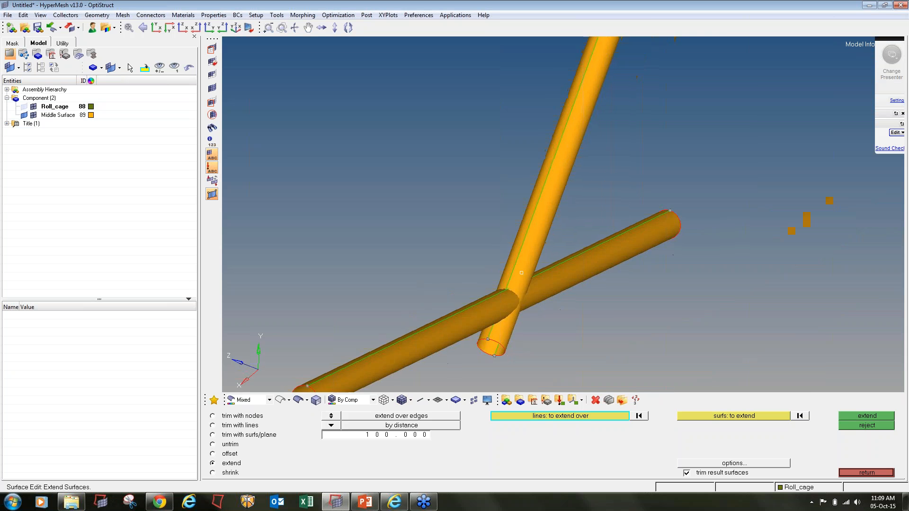
{"action": "mouse_move", "coordinate": [509, 265]}
{"action": "left_mouse_down", "text": "ctrl"}
{"action": "mouse_move", "coordinate": [664, 275]}
{"action": "mouse_move", "coordinate": [430, 283]}
{"action": "mouse_move", "coordinate": [466, 280]}
{"action": "mouse_move", "coordinate": [500, 234]}
{"action": "left_mouse_up", "text": "ctrl"}
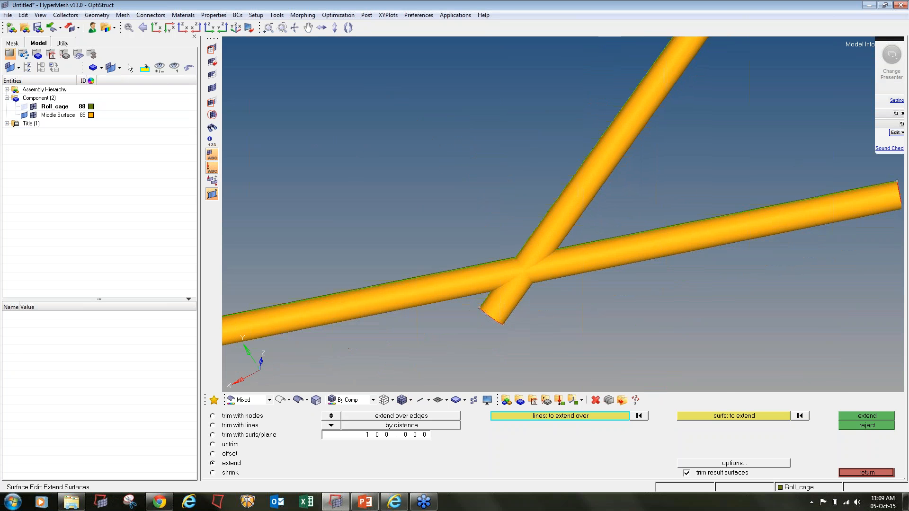
{"action": "left_click", "coordinate": [254, 437]}
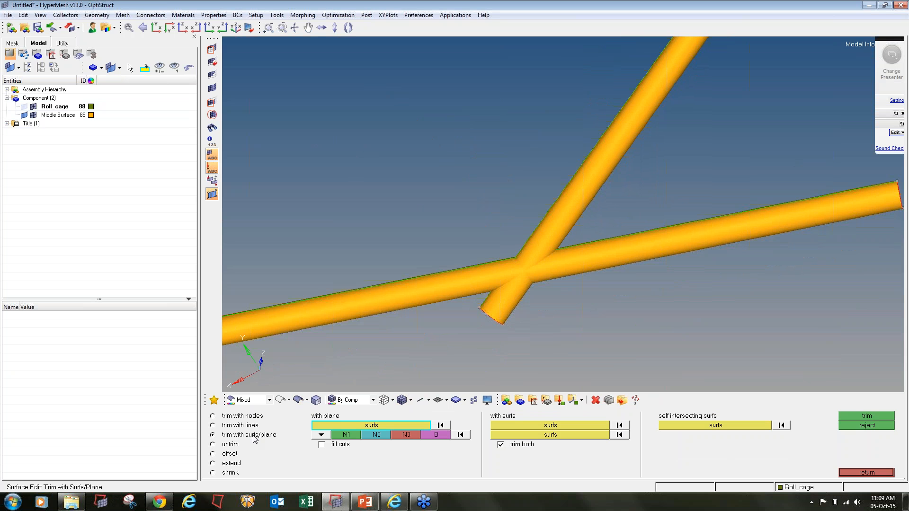
- Trim the diagonal and horizontal tube midsurfaces against each other at their intersection
{"action": "left_click", "coordinate": [517, 428]}
{"action": "left_click", "coordinate": [629, 148]}
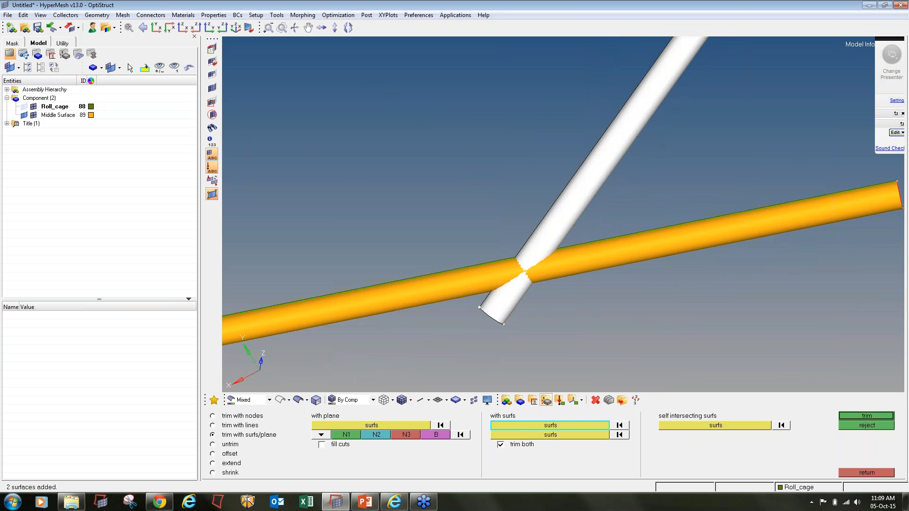
{"action": "middle_click", "coordinate": [629, 148]}
{"action": "left_click", "coordinate": [377, 303]}
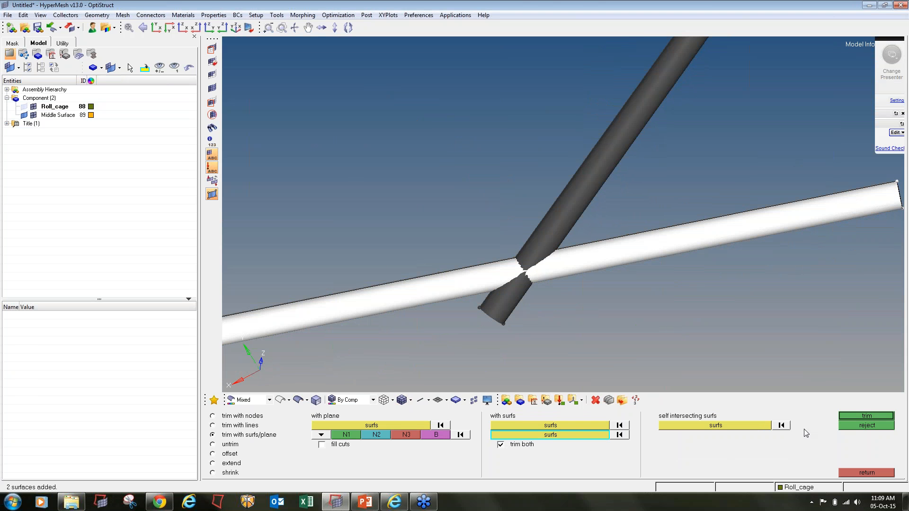
{"action": "left_click", "coordinate": [866, 416]}
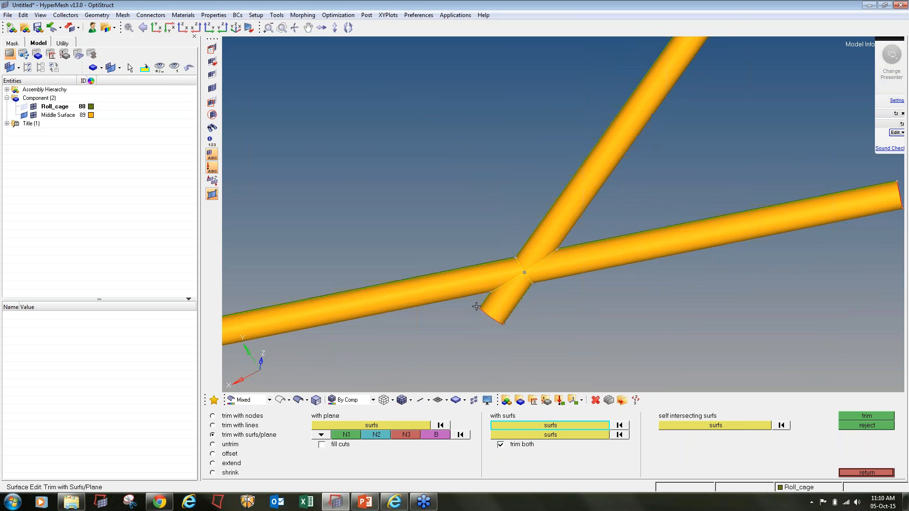
- Delete both leftover stub surfaces of the diagonal tube below the junction
{"action": "left_click", "coordinate": [596, 400]}
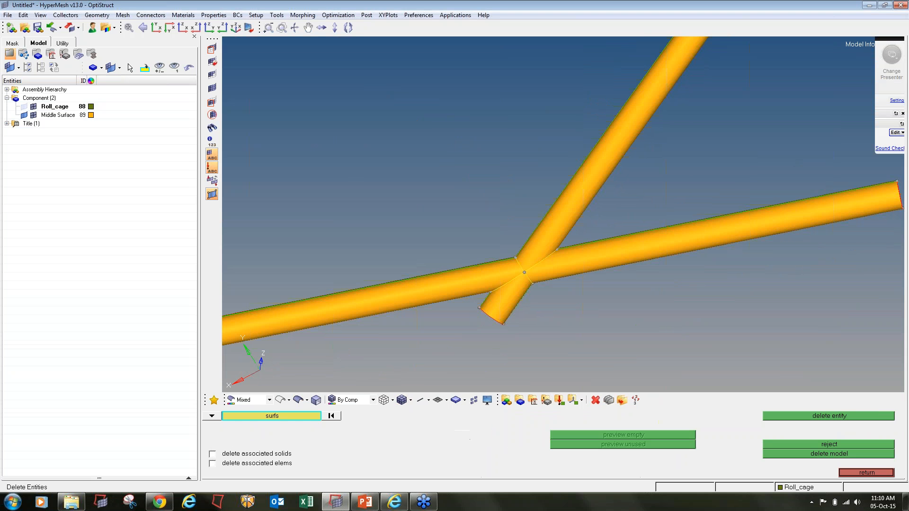
{"action": "left_click", "coordinate": [497, 304]}
{"action": "middle_click", "coordinate": [497, 311]}
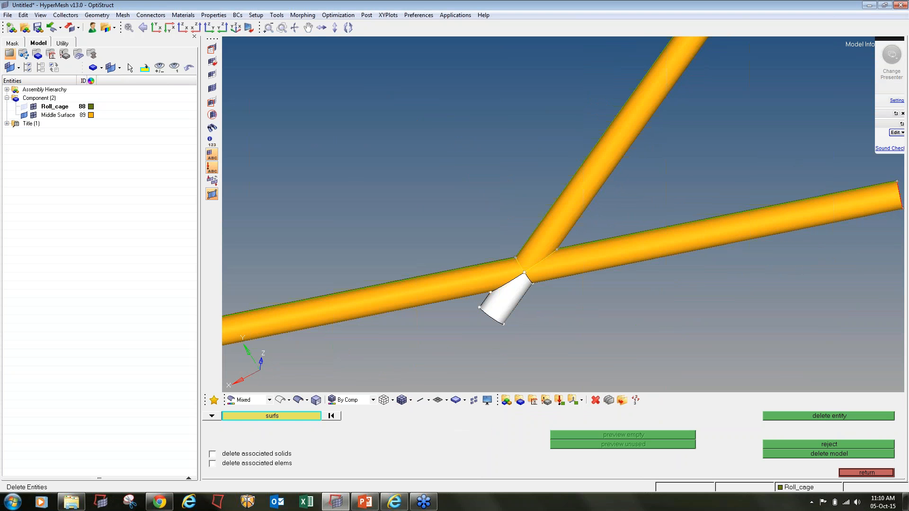
{"action": "left_click_drag", "start_coordinate": [474, 293], "coordinate": [663, 293], "text": "ctrl"}
{"action": "left_click", "coordinate": [440, 293]}
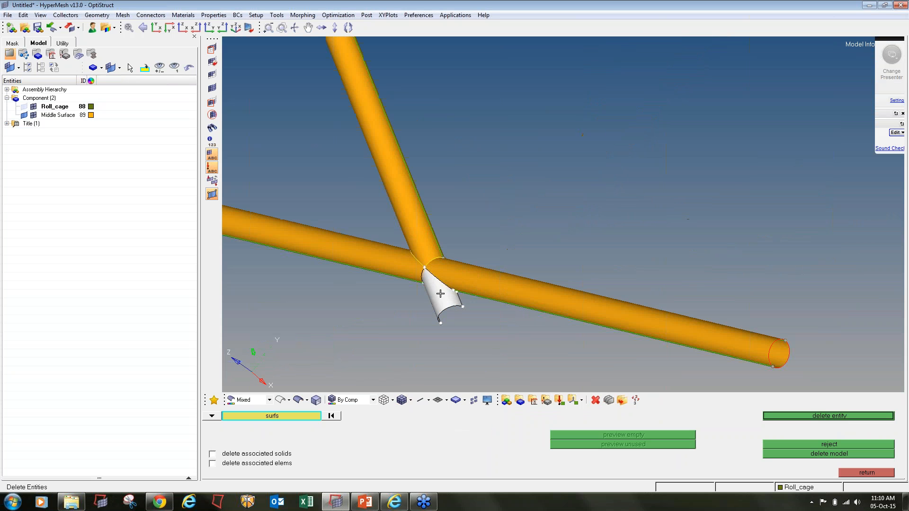
{"action": "middle_click", "coordinate": [440, 293]}
{"action": "left_click_drag", "start_coordinate": [597, 300], "coordinate": [308, 290], "text": "ctrl"}
{"action": "left_click", "coordinate": [212, 48]}
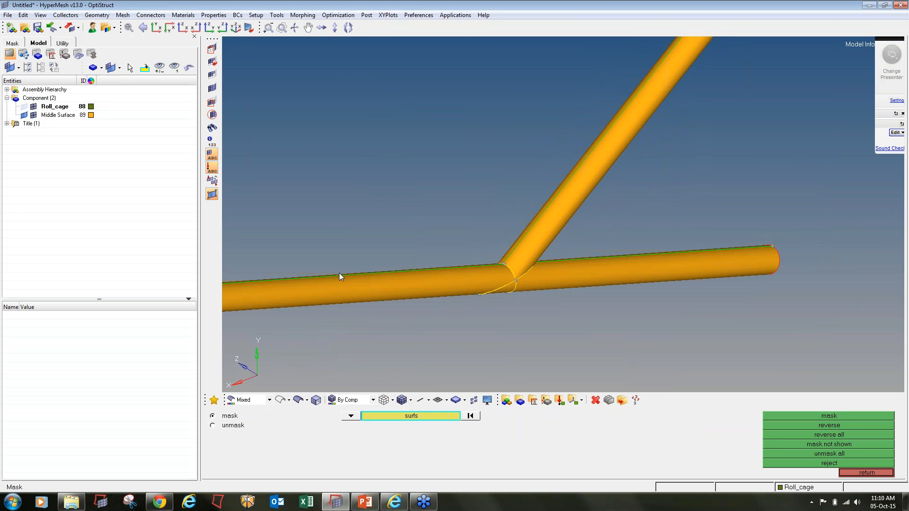
- Mask the left, diagonal and right tube surfaces, leaving only the junction patch visible
{"action": "right_click_drag", "start_coordinate": [341, 277], "coordinate": [421, 254], "text": "ctrl"}
{"action": "left_click_drag", "start_coordinate": [417, 232], "coordinate": [412, 303], "text": "shift"}
{"action": "left_click_drag", "start_coordinate": [742, 146], "coordinate": [649, 115], "text": "shift"}
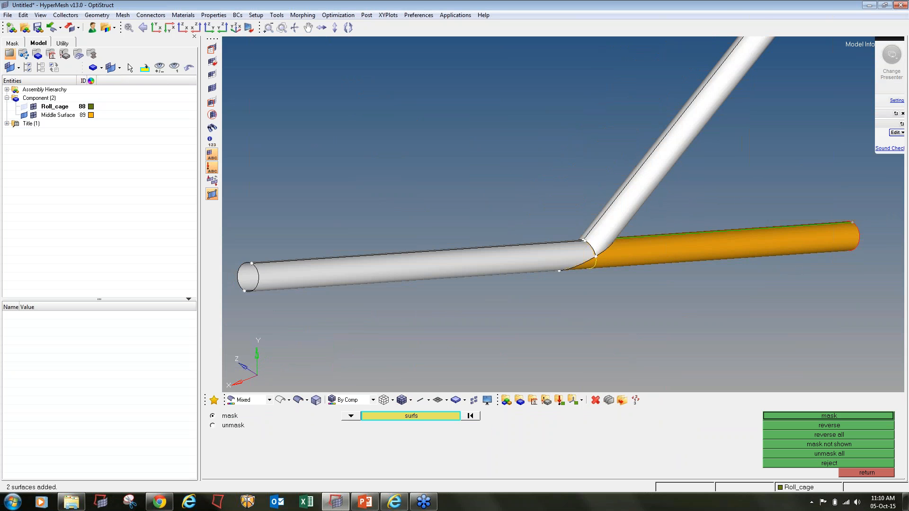
{"action": "left_click_drag", "start_coordinate": [738, 210], "coordinate": [726, 298], "text": "shift"}
{"action": "left_click_drag", "start_coordinate": [720, 246], "coordinate": [628, 173], "text": "ctrl"}
{"action": "scroll", "coordinate": [573, 278], "scroll_direction": "up", "scroll_amount": 3, "text": "ctrl"}
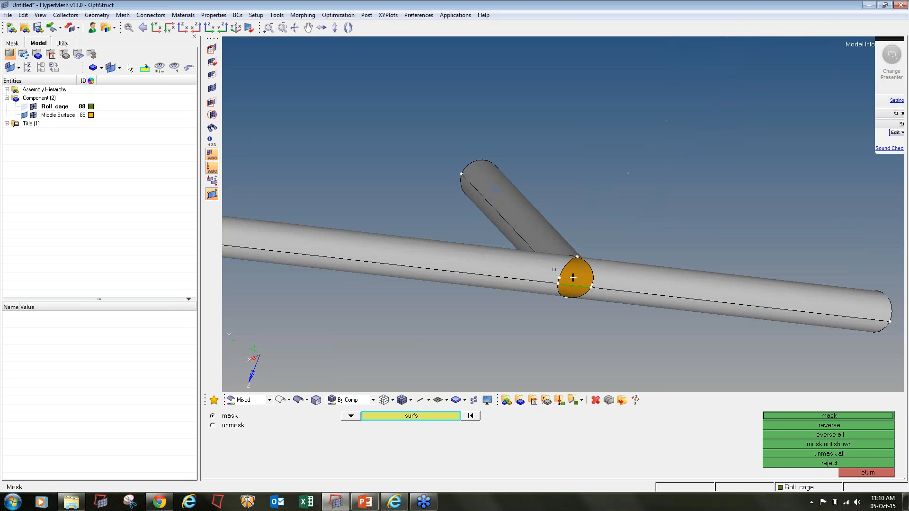
{"action": "left_click", "coordinate": [573, 283]}
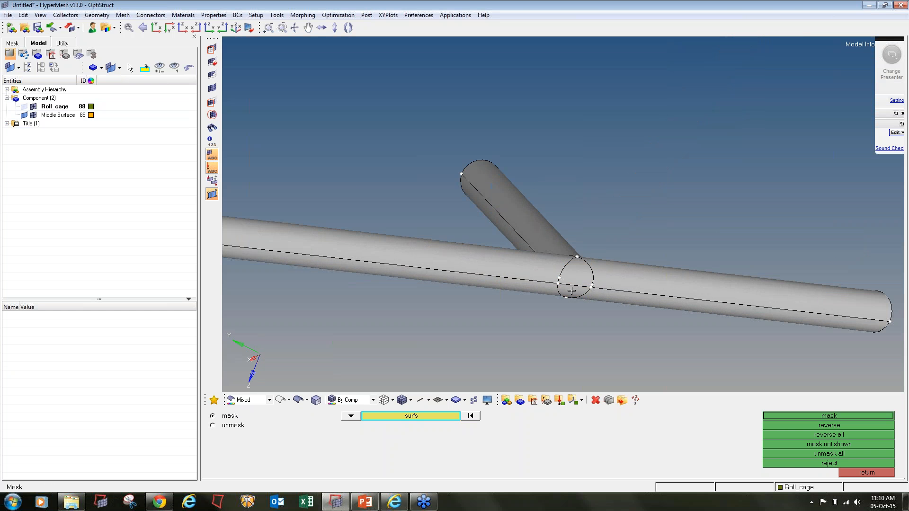
{"action": "left_click", "coordinate": [835, 417]}
- Window-select and delete the leftover junction surfaces, then unmask all tubes
{"action": "left_click", "coordinate": [596, 400]}
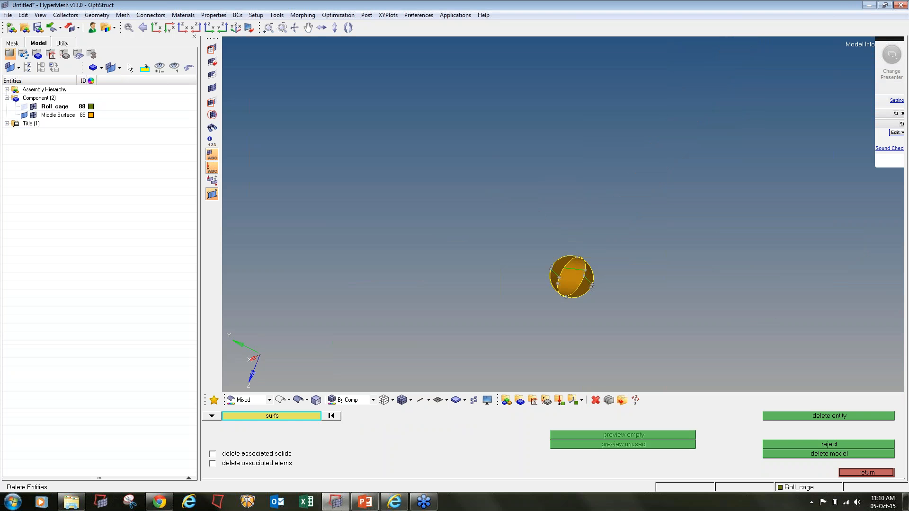
{"action": "left_click_drag", "start_coordinate": [590, 327], "coordinate": [545, 263], "text": "ctrl"}
{"action": "left_click_drag", "start_coordinate": [476, 184], "coordinate": [656, 263], "text": "shift"}
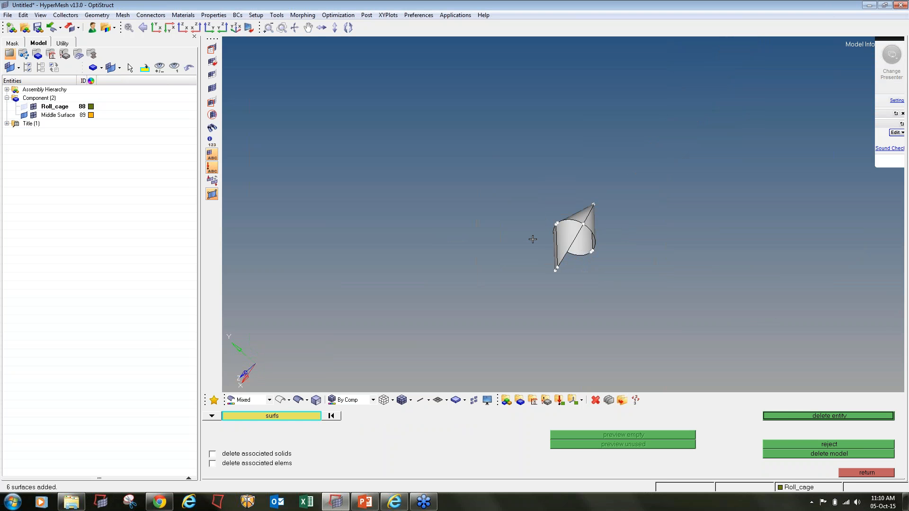
{"action": "left_click", "coordinate": [786, 417]}
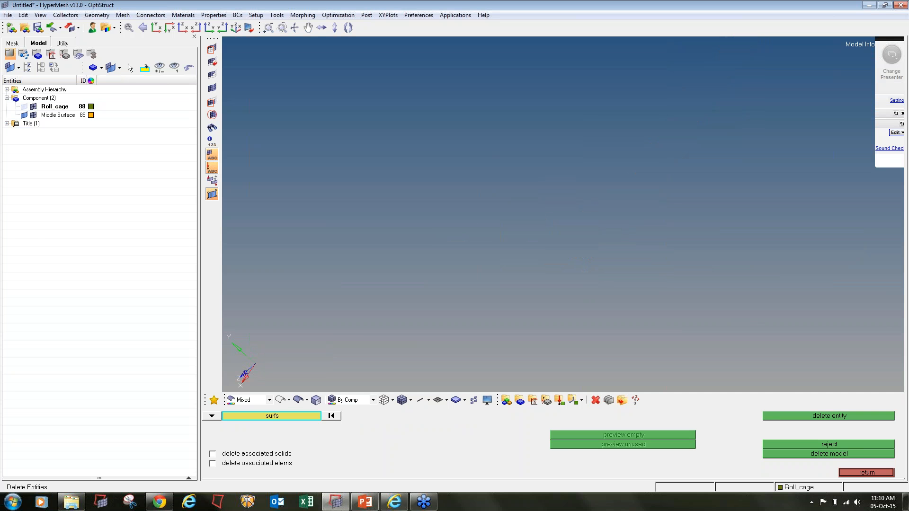
{"action": "left_click", "coordinate": [212, 88]}
{"action": "left_click_drag", "start_coordinate": [563, 238], "coordinate": [581, 247], "text": "ctrl"}
{"action": "scroll", "coordinate": [581, 247], "scroll_direction": "up", "scroll_amount": 4, "text": "ctrl"}
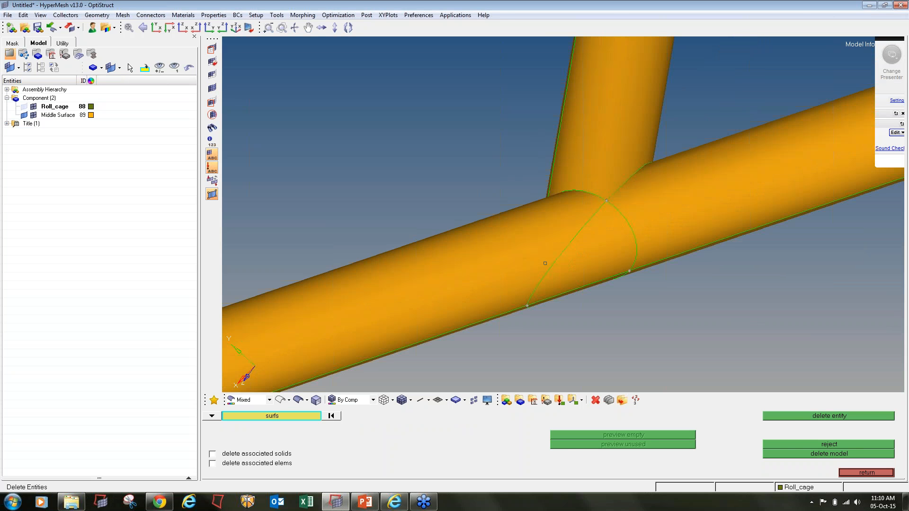
{"action": "key", "text": "F11"}
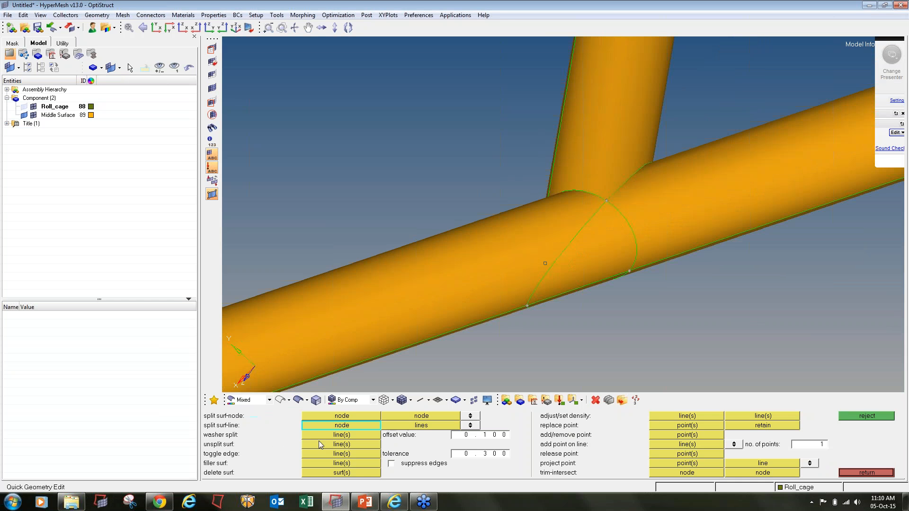
- Unsplit the two seam lines across the tube junction and orbit to verify them gone
{"action": "left_click", "coordinate": [330, 444]}
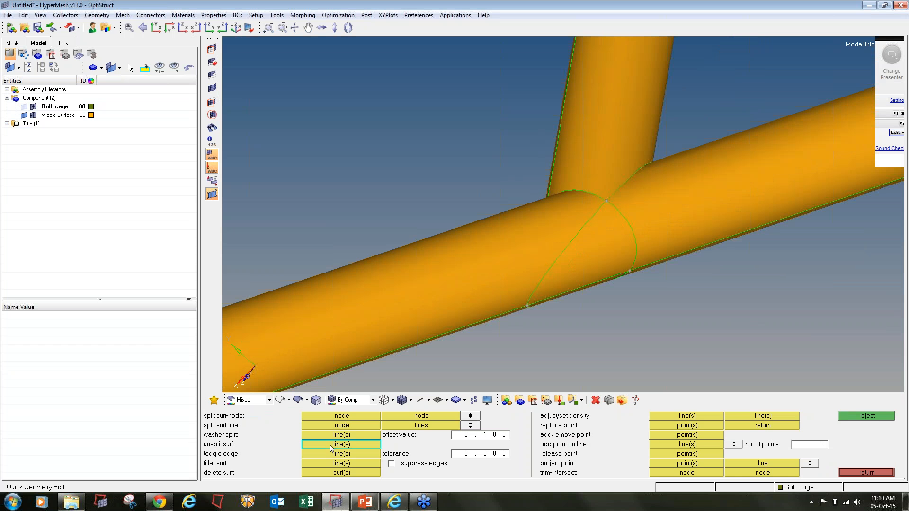
{"action": "left_click", "coordinate": [550, 264]}
{"action": "left_click_drag", "start_coordinate": [616, 280], "coordinate": [604, 204], "text": "ctrl"}
{"action": "left_click", "coordinate": [565, 261]}
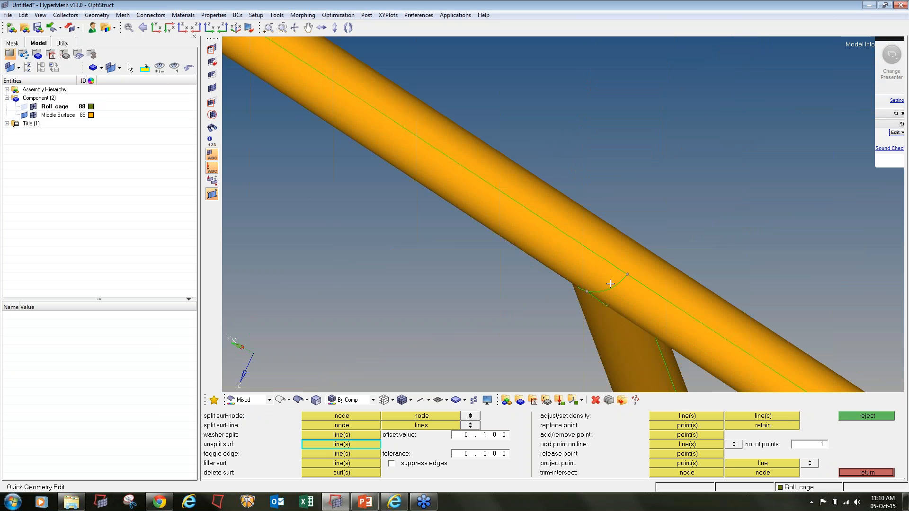
{"action": "mouse_move", "coordinate": [610, 284]}
{"action": "left_mouse_down", "text": "ctrl"}
{"action": "mouse_move", "coordinate": [556, 236]}
{"action": "mouse_move", "coordinate": [583, 305]}
{"action": "mouse_move", "coordinate": [653, 247]}
{"action": "mouse_move", "coordinate": [707, 232]}
{"action": "mouse_move", "coordinate": [700, 243]}
{"action": "mouse_move", "coordinate": [599, 251]}
{"action": "mouse_move", "coordinate": [589, 223]}
{"action": "mouse_move", "coordinate": [601, 253]}
{"action": "mouse_move", "coordinate": [695, 234]}
{"action": "mouse_move", "coordinate": [688, 232]}
{"action": "left_mouse_up", "text": "ctrl"}
{"action": "scroll", "coordinate": [590, 223], "scroll_direction": "up", "scroll_amount": 3, "text": "ctrl"}
{"action": "scroll", "coordinate": [589, 223], "scroll_direction": "down", "scroll_amount": 3, "text": "ctrl"}
{"action": "scroll", "coordinate": [608, 228], "scroll_direction": "up", "scroll_amount": 4, "text": "ctrl"}
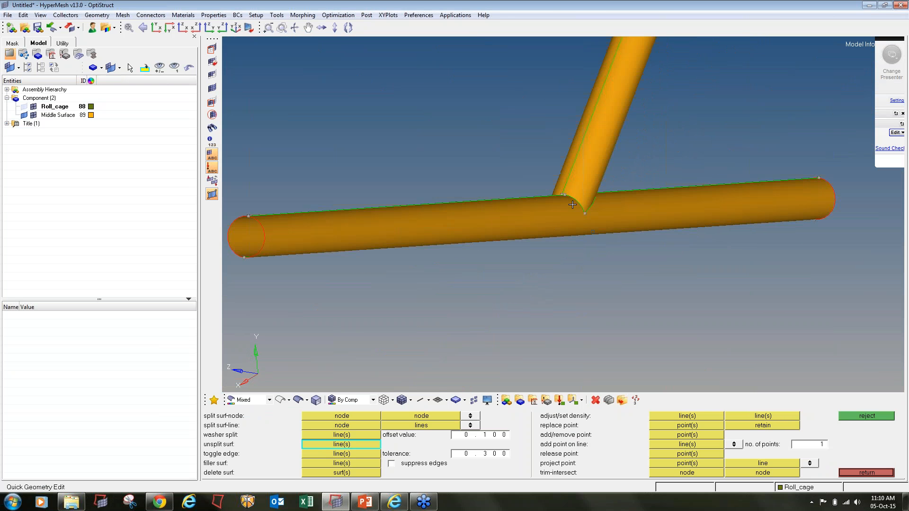
{"action": "scroll", "coordinate": [572, 204], "scroll_direction": "down", "scroll_amount": 3, "text": "ctrl"}
{"action": "left_click_drag", "start_coordinate": [572, 205], "coordinate": [560, 223], "text": "ctrl"}
{"action": "scroll", "coordinate": [560, 223], "scroll_direction": "down", "scroll_amount": 3, "text": "ctrl"}
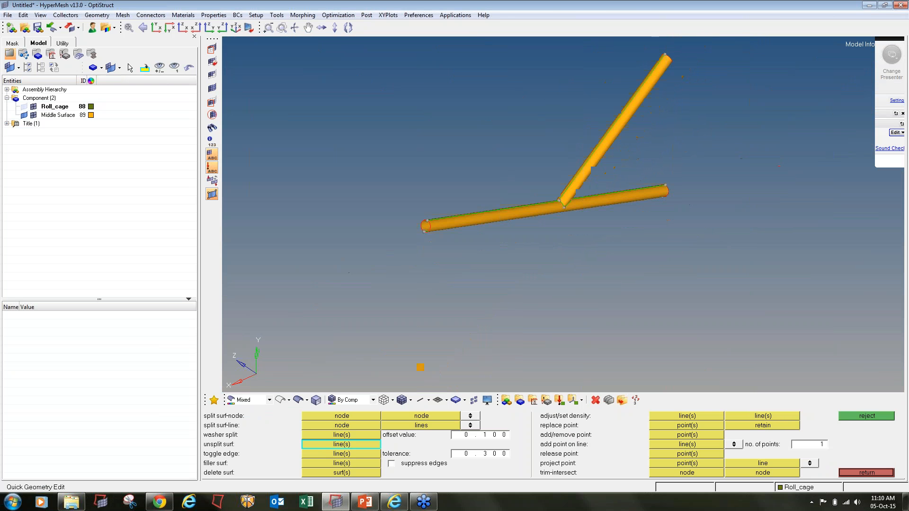
{"action": "left_click", "coordinate": [11, 27]}
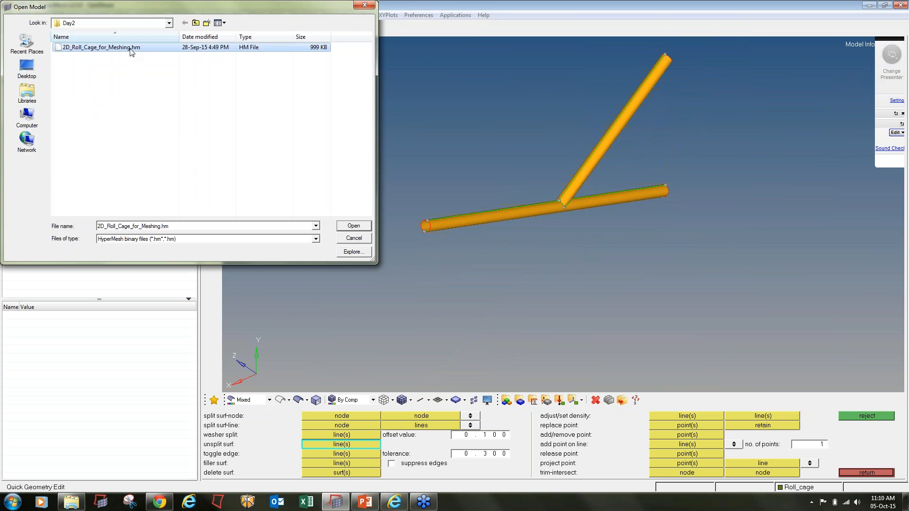
- Open 2D_Roll_Cage_for_Meshing.hm, discarding the current model, and display it shaded
{"action": "double_click", "coordinate": [101, 48]}
{"action": "left_click", "coordinate": [456, 282]}
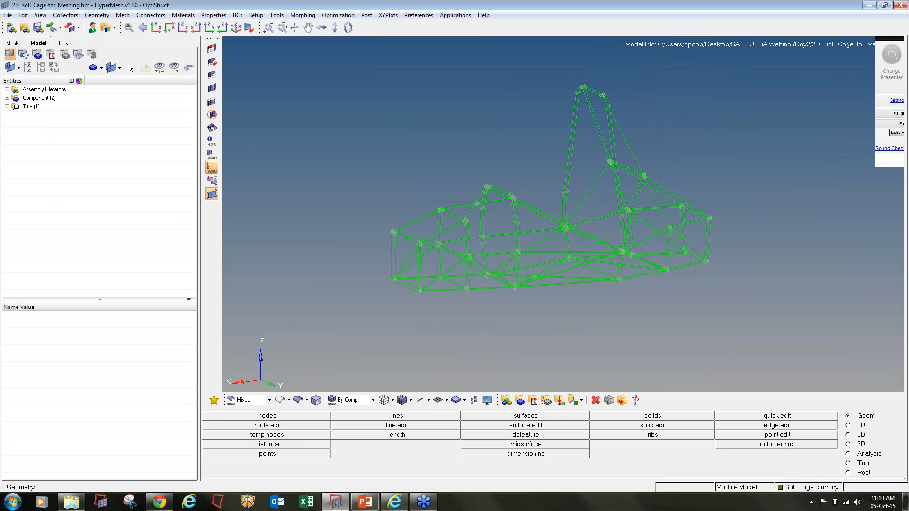
{"action": "left_click", "coordinate": [298, 400]}
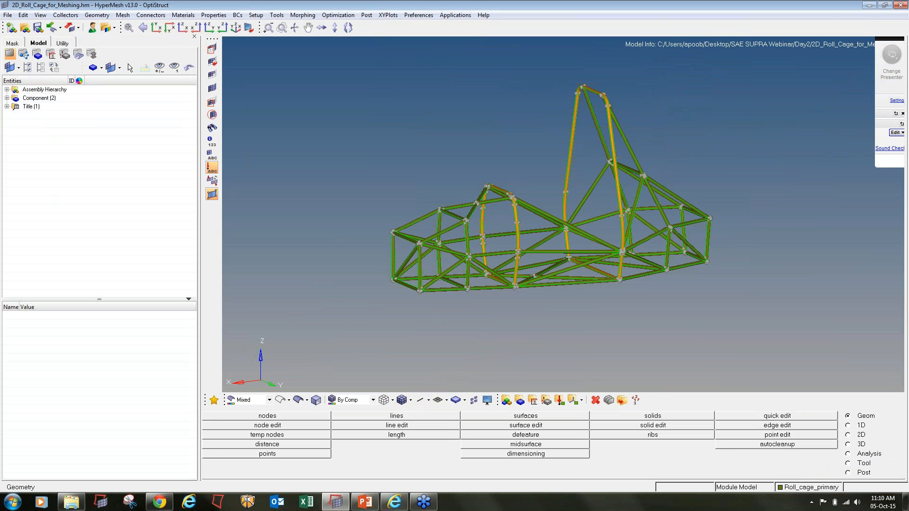
- Orbit and zoom around the roll cage to inspect the full frame and main hoop
{"action": "scroll", "coordinate": [420, 258], "scroll_direction": "up", "scroll_amount": 5}
{"action": "scroll", "coordinate": [420, 258], "scroll_direction": "up", "scroll_amount": 2}
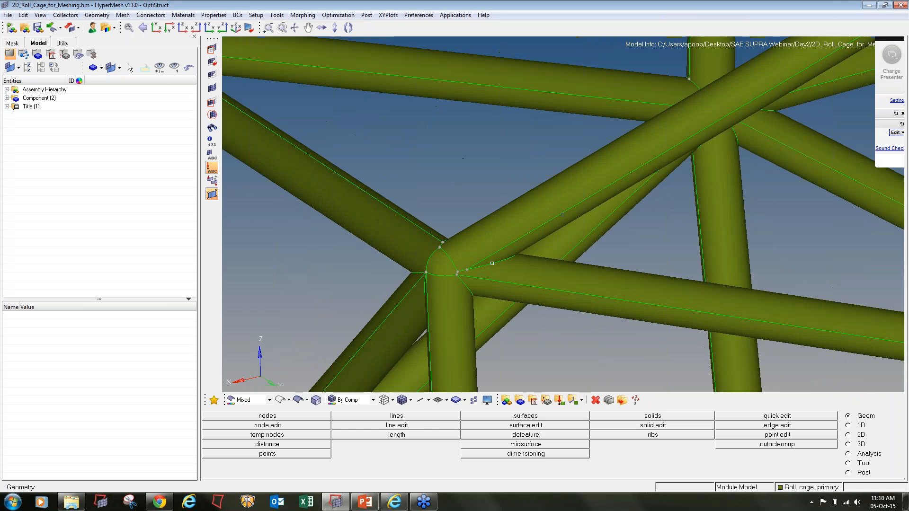
{"action": "scroll", "coordinate": [492, 263], "scroll_direction": "up", "scroll_amount": 4}
{"action": "scroll", "coordinate": [493, 263], "scroll_direction": "down", "scroll_amount": 8, "text": "ctrl"}
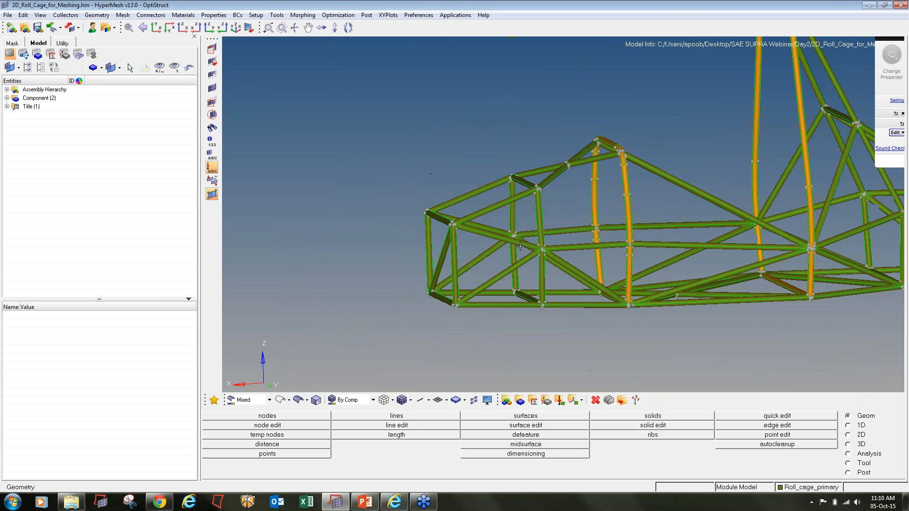
{"action": "left_click_drag", "start_coordinate": [696, 266], "coordinate": [704, 286], "text": "ctrl"}
{"action": "right_click_drag", "start_coordinate": [704, 286], "coordinate": [599, 316], "text": "ctrl"}
{"action": "scroll", "coordinate": [599, 317], "scroll_direction": "down", "scroll_amount": 3, "text": "ctrl"}
{"action": "left_click_drag", "start_coordinate": [450, 277], "coordinate": [474, 265], "text": "ctrl"}
{"action": "scroll", "coordinate": [521, 312], "scroll_direction": "up", "scroll_amount": 5, "text": "ctrl"}
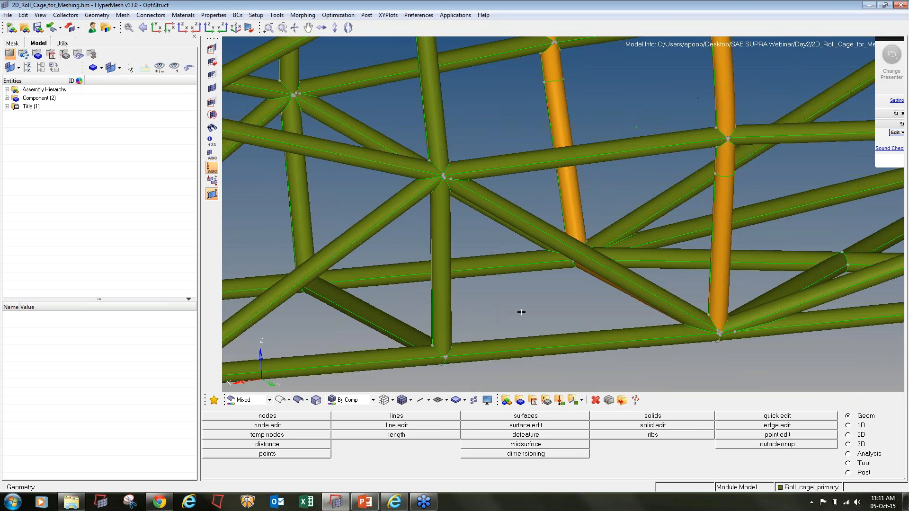
{"action": "scroll", "coordinate": [521, 312], "scroll_direction": "down", "scroll_amount": 6, "text": "ctrl"}
{"action": "left_click_drag", "start_coordinate": [616, 310], "coordinate": [633, 317], "text": "ctrl"}
{"action": "scroll", "coordinate": [421, 317], "scroll_direction": "down", "scroll_amount": 4, "text": "ctrl"}
{"action": "left_click_drag", "start_coordinate": [417, 290], "coordinate": [431, 295], "text": "ctrl"}
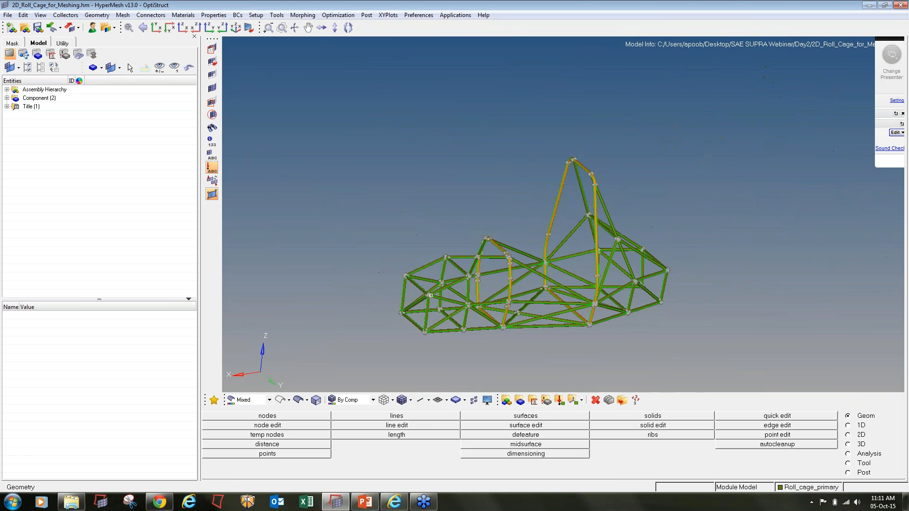
{"action": "scroll", "coordinate": [590, 174], "scroll_direction": "up", "scroll_amount": 8, "text": "ctrl"}
{"action": "left_click_drag", "start_coordinate": [614, 181], "coordinate": [588, 125], "text": "ctrl"}
- Expand the components and toggle Roll_cage_Secondary and Roll_cage_primary visibility off and on
{"action": "scroll", "coordinate": [542, 199], "scroll_direction": "down", "scroll_amount": 5, "text": "ctrl"}
{"action": "scroll", "coordinate": [542, 199], "scroll_direction": "down", "scroll_amount": 6, "text": "ctrl"}
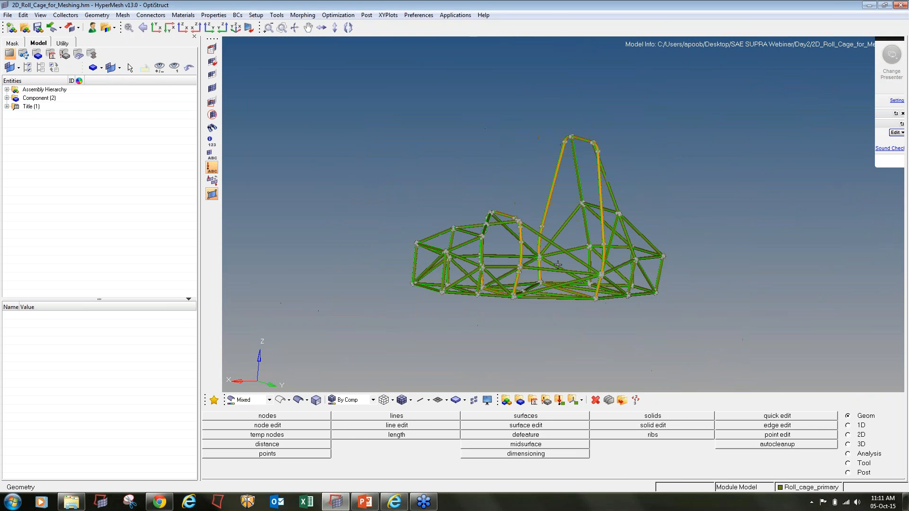
{"action": "left_click", "coordinate": [7, 98]}
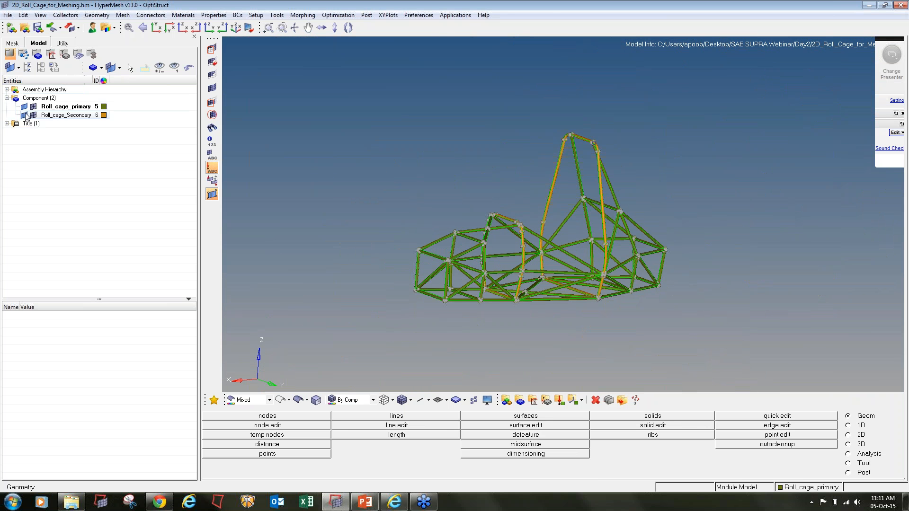
{"action": "left_click", "coordinate": [22, 115]}
{"action": "left_click", "coordinate": [23, 115]}
{"action": "left_click", "coordinate": [22, 104]}
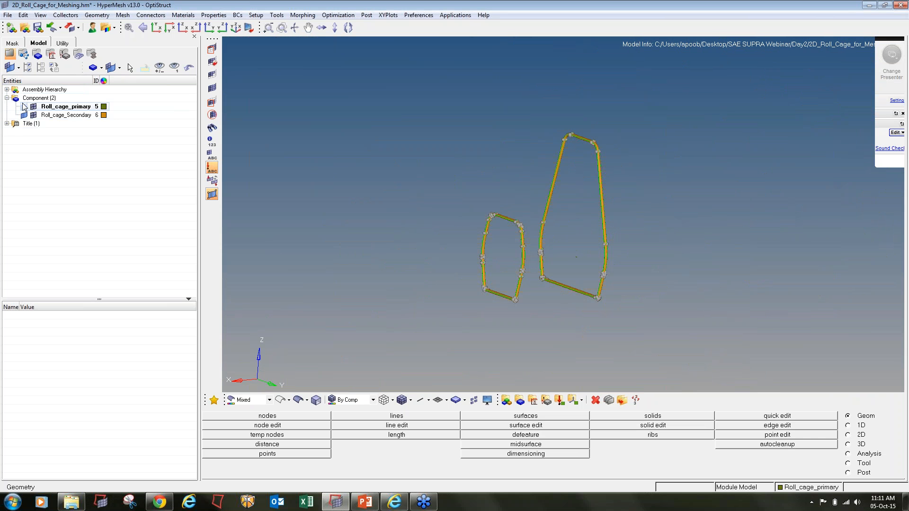
{"action": "left_click", "coordinate": [23, 105]}
- Rotate the cage to a flatter side view, switch to the 2D page, and start a new material
{"action": "mouse_move", "coordinate": [521, 260]}
{"action": "left_mouse_down", "text": "ctrl"}
{"action": "mouse_move", "coordinate": [564, 284]}
{"action": "mouse_move", "coordinate": [521, 272]}
{"action": "left_mouse_up", "text": "ctrl"}
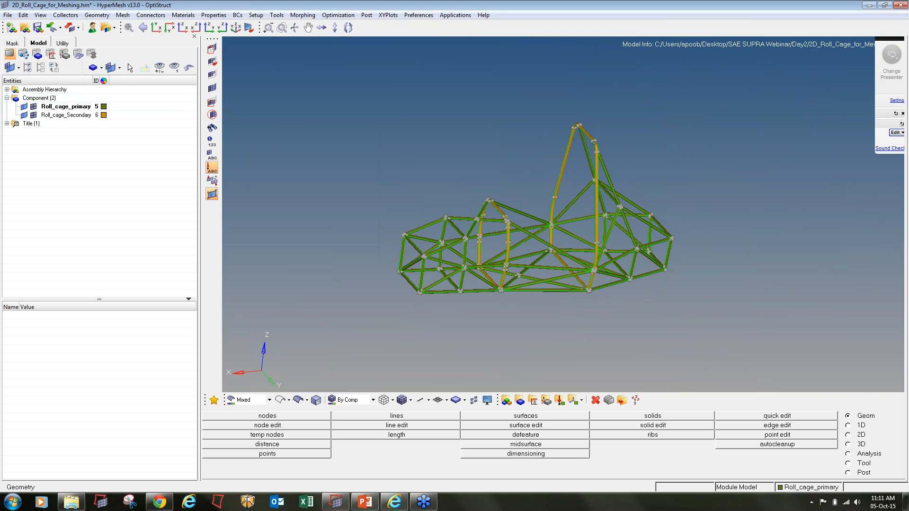
{"action": "left_click_drag", "start_coordinate": [562, 320], "coordinate": [592, 305], "text": "ctrl"}
{"action": "scroll", "coordinate": [562, 215], "scroll_direction": "up", "scroll_amount": 3}
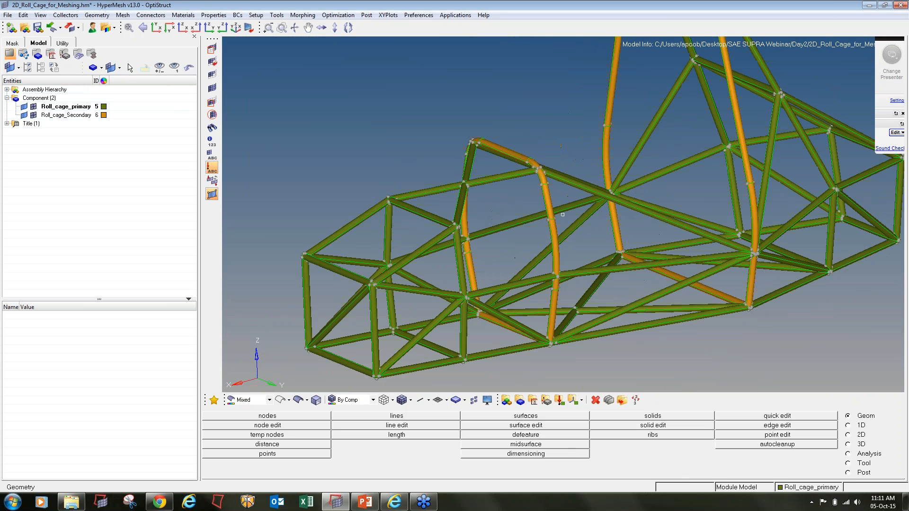
{"action": "left_click_drag", "start_coordinate": [562, 215], "coordinate": [581, 243], "text": "ctrl"}
{"action": "left_click", "coordinate": [850, 436]}
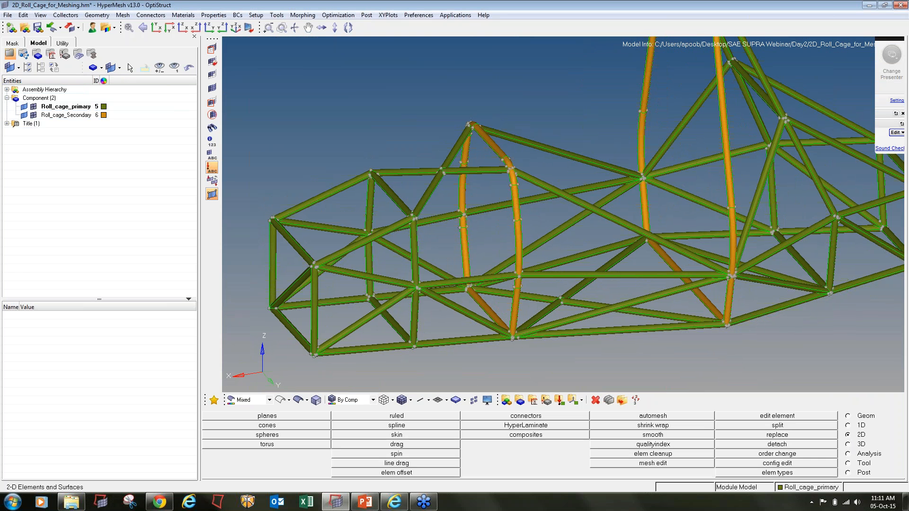
{"action": "scroll", "coordinate": [639, 241], "scroll_direction": "down", "scroll_amount": 5, "text": "ctrl"}
{"action": "mouse_move", "coordinate": [639, 241]}
{"action": "left_mouse_down", "text": "ctrl"}
{"action": "mouse_move", "coordinate": [656, 251]}
{"action": "mouse_move", "coordinate": [645, 247]}
{"action": "left_mouse_up", "text": "ctrl"}
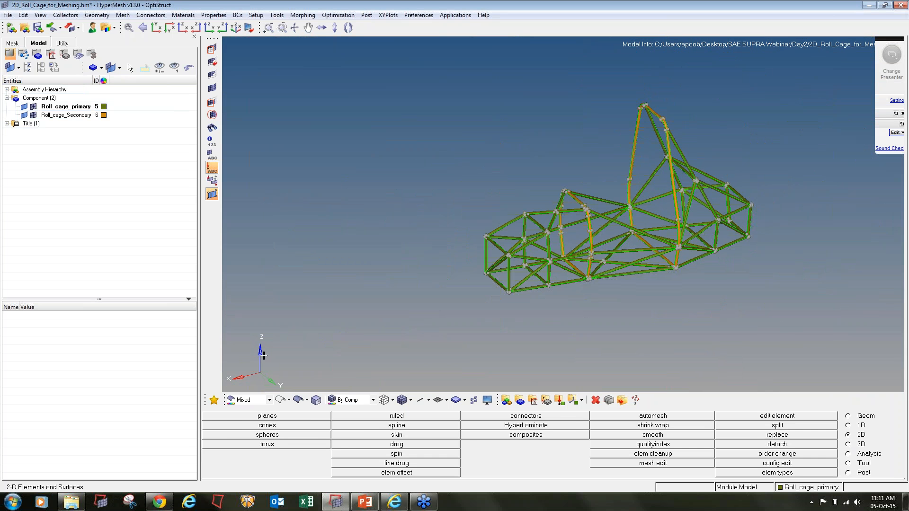
{"action": "left_click", "coordinate": [534, 401]}
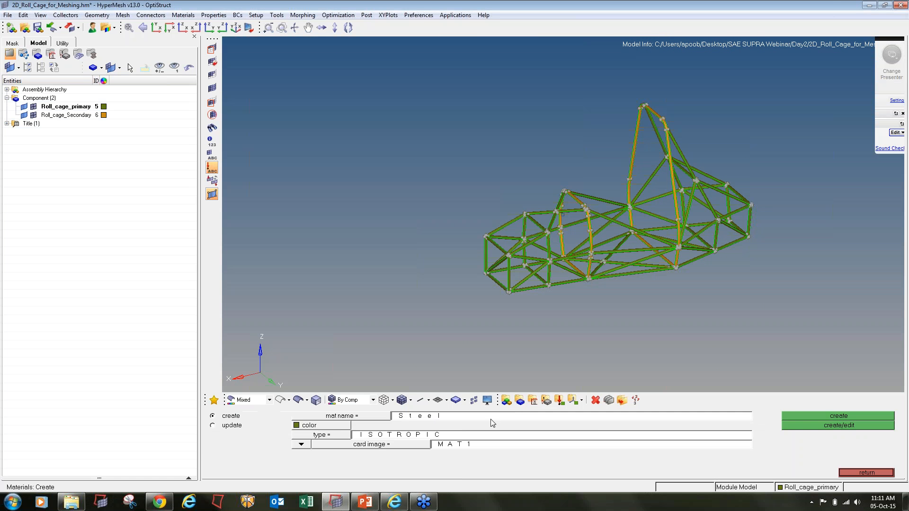
- Name a new material Steel with ISOTROPIC type and MAT1 card image, and create it
{"action": "left_click", "coordinate": [401, 419]}
{"action": "type", "text": "S"}
{"action": "left_click", "coordinate": [341, 436]}
{"action": "left_click", "coordinate": [359, 459]}
{"action": "left_click", "coordinate": [374, 445]}
{"action": "left_click", "coordinate": [432, 449]}
{"action": "left_click", "coordinate": [858, 426]}
- Set Steel's E to 2.1e+05, NU to 0.3 and RHO to 7.9e-09
{"action": "left_click", "coordinate": [379, 350]}
{"action": "type", "text": "2.1e+05"}
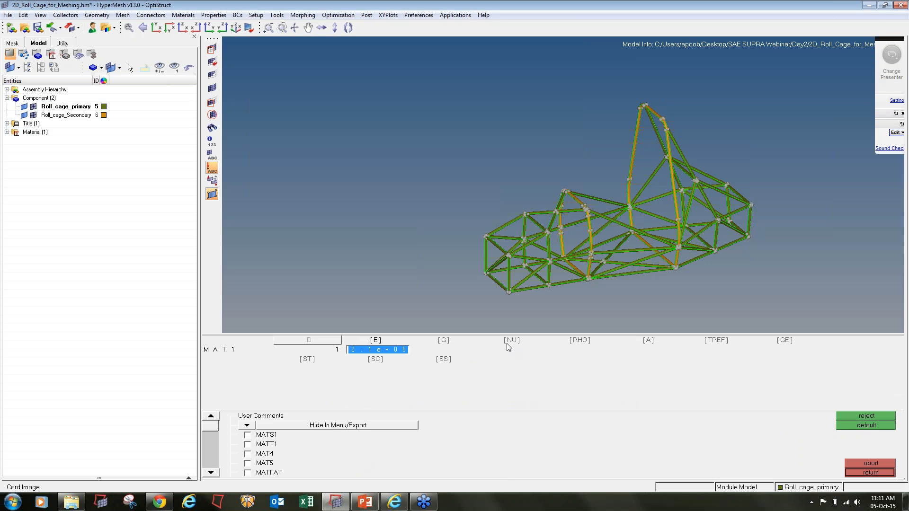
{"action": "left_click", "coordinate": [510, 350]}
{"action": "type", "text": "0.3"}
{"action": "left_click", "coordinate": [583, 350]}
{"action": "type", "text": "7.9e-09"}
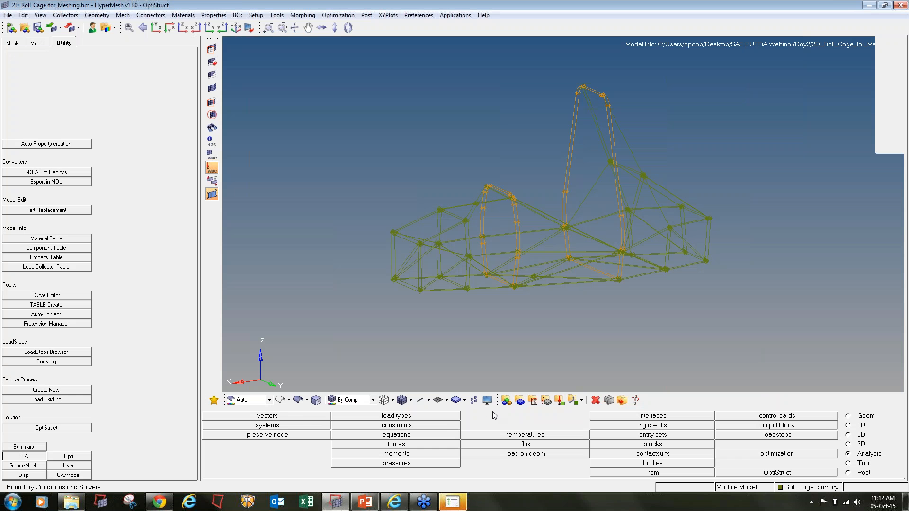
- Switch the roll cage to shaded geometry and create Steel again as an ISOTROPIC MAT1 material
{"action": "left_click", "coordinate": [299, 401]}
{"action": "left_click_drag", "start_coordinate": [560, 207], "coordinate": [563, 214], "text": "ctrl"}
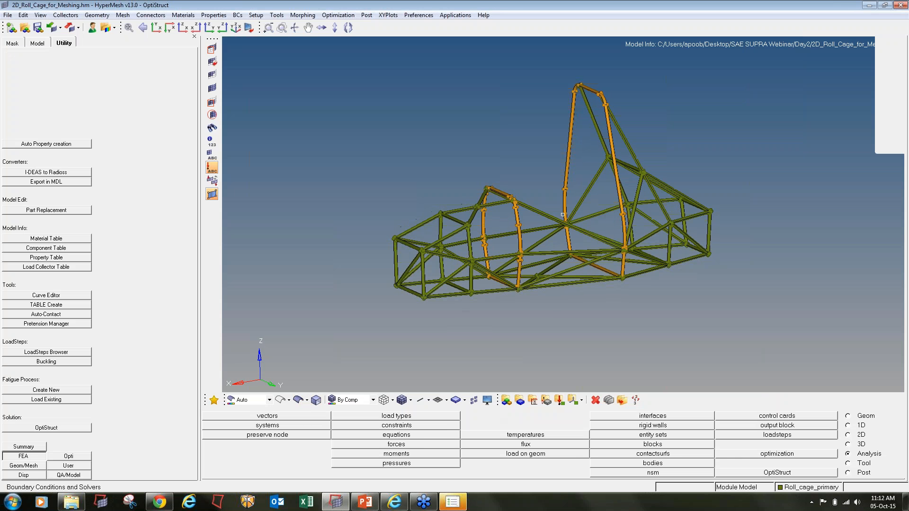
{"action": "left_click", "coordinate": [533, 402]}
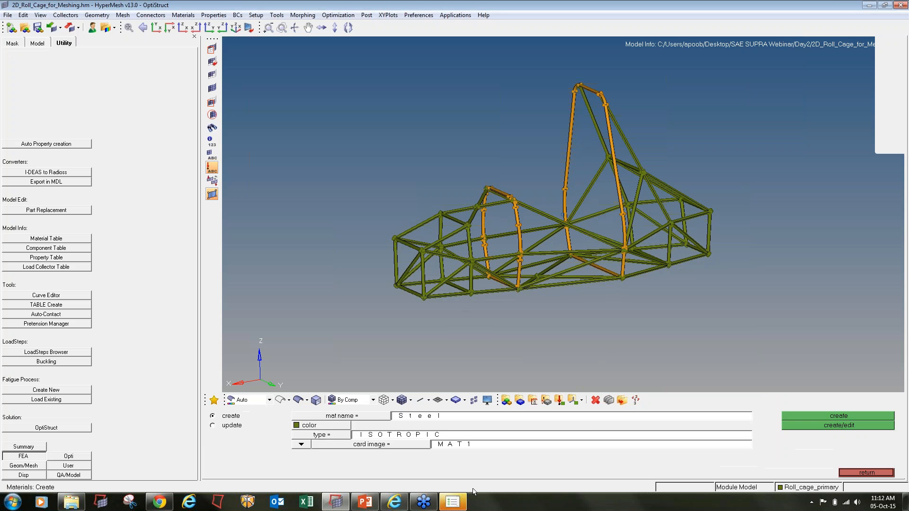
{"action": "left_click", "coordinate": [526, 159]}
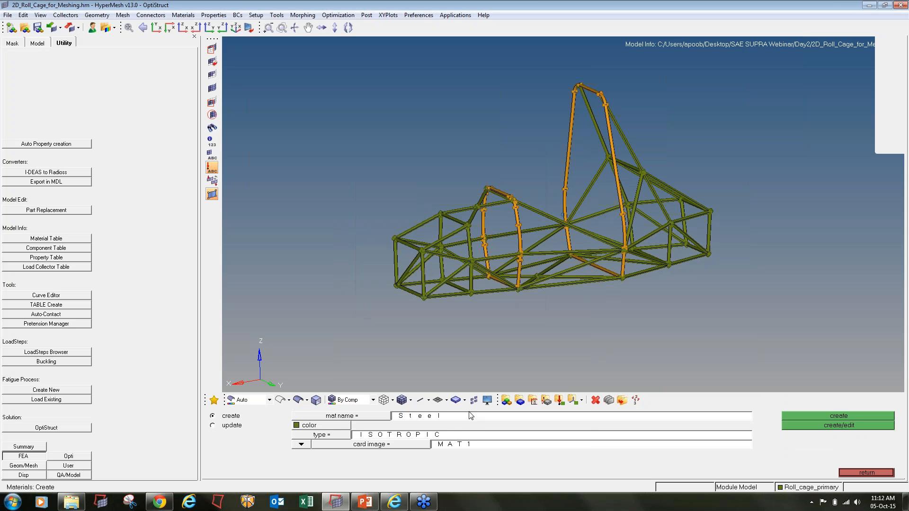
{"action": "left_click", "coordinate": [466, 417]}
{"action": "type", "text": "St"}
{"action": "left_click", "coordinate": [319, 436]}
{"action": "left_click", "coordinate": [361, 460]}
{"action": "left_click", "coordinate": [413, 446]}
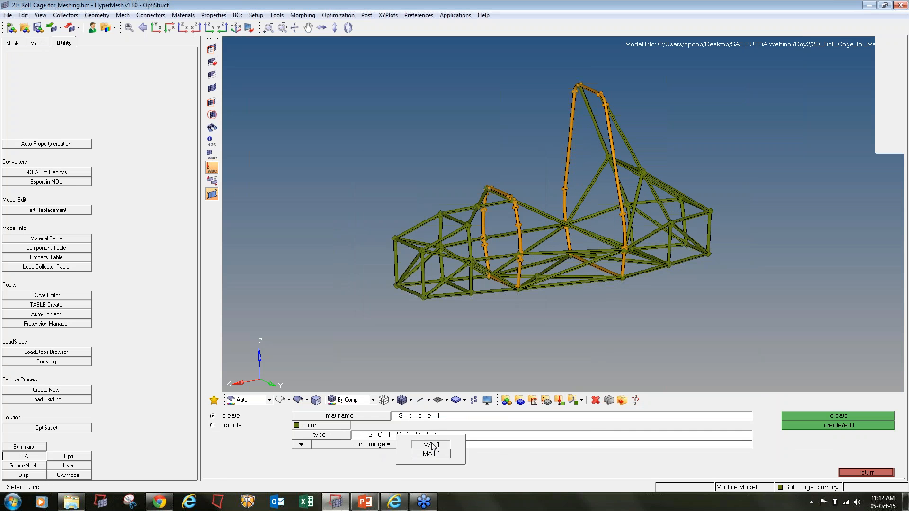
{"action": "left_click", "coordinate": [432, 446]}
{"action": "left_click", "coordinate": [792, 425]}
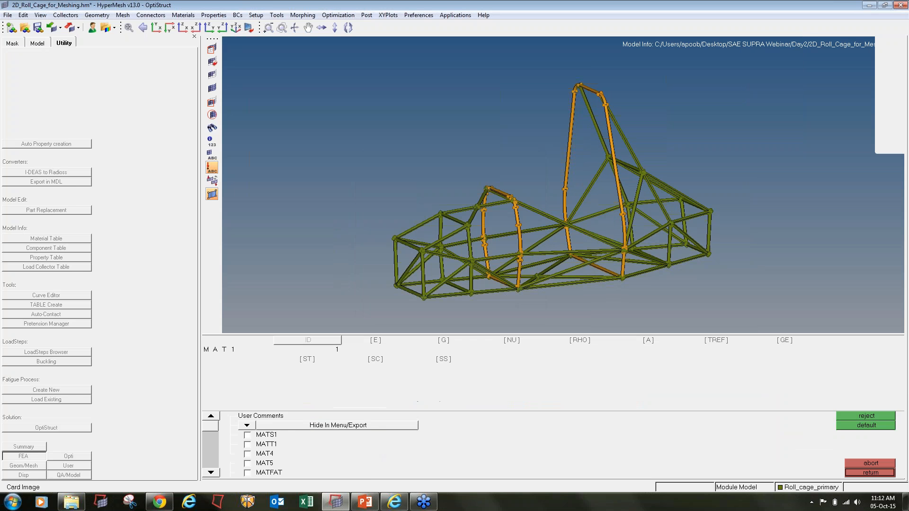
- Review Steel's E, NU and RHO values on the MAT1 card and exit the material panel
{"action": "left_click", "coordinate": [376, 350]}
{"action": "left_click", "coordinate": [514, 344]}
{"action": "left_click", "coordinate": [575, 345]}
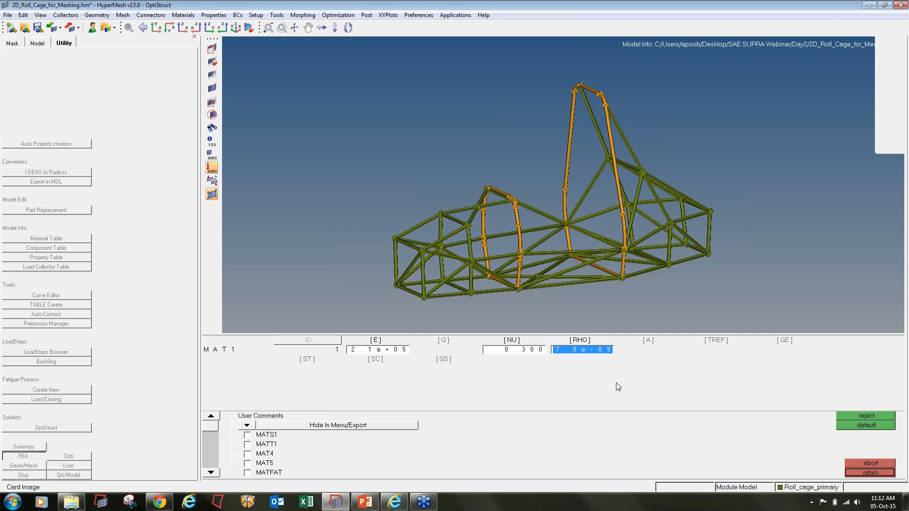
{"action": "left_click", "coordinate": [881, 472]}
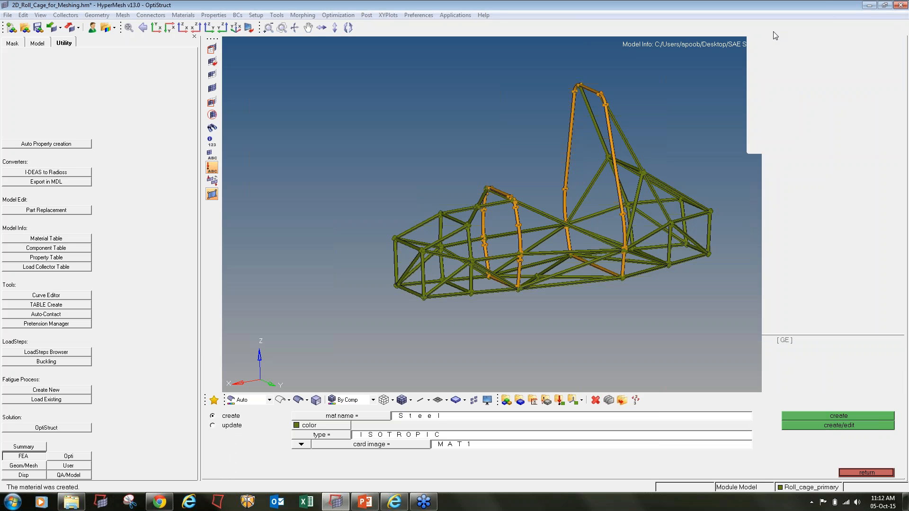
{"action": "left_click", "coordinate": [859, 474]}
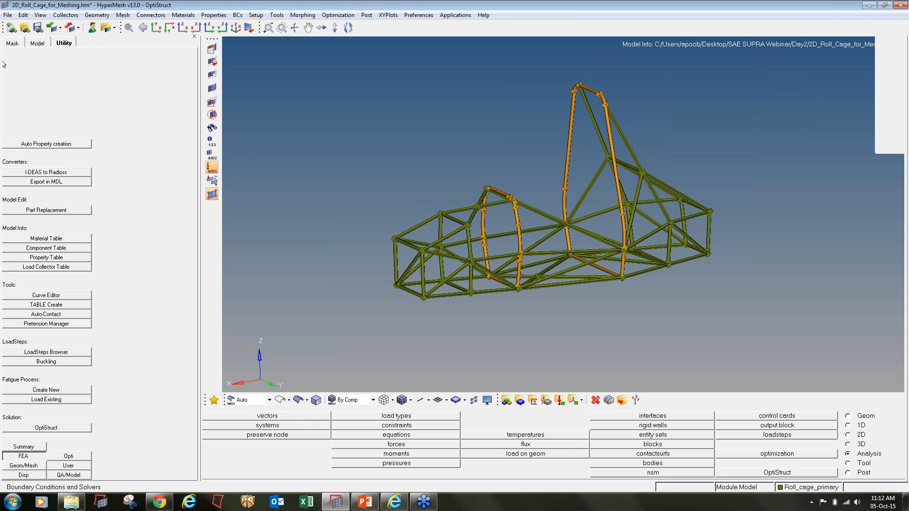
{"action": "left_click", "coordinate": [32, 45]}
- Start a property named Primary_Pipes with 2D type and PSHELL card image
{"action": "left_click", "coordinate": [6, 116]}
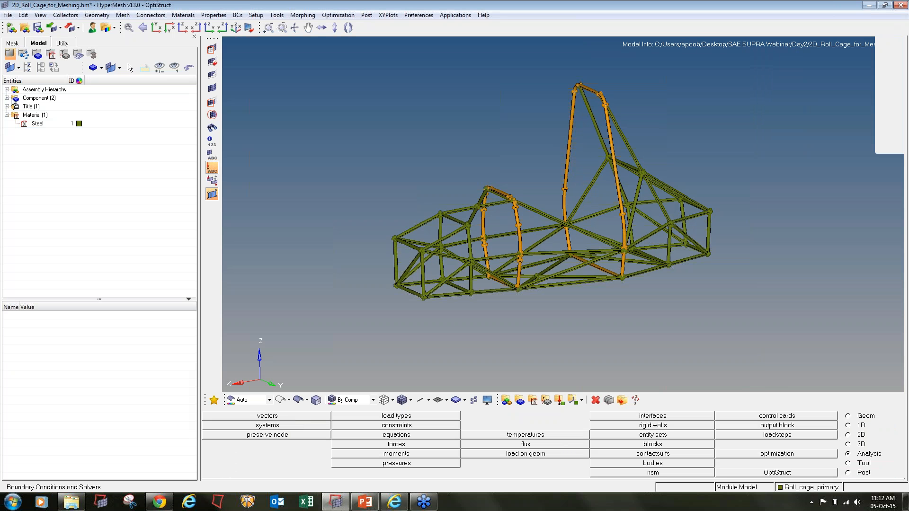
{"action": "left_click", "coordinate": [6, 98]}
{"action": "left_click", "coordinate": [574, 400]}
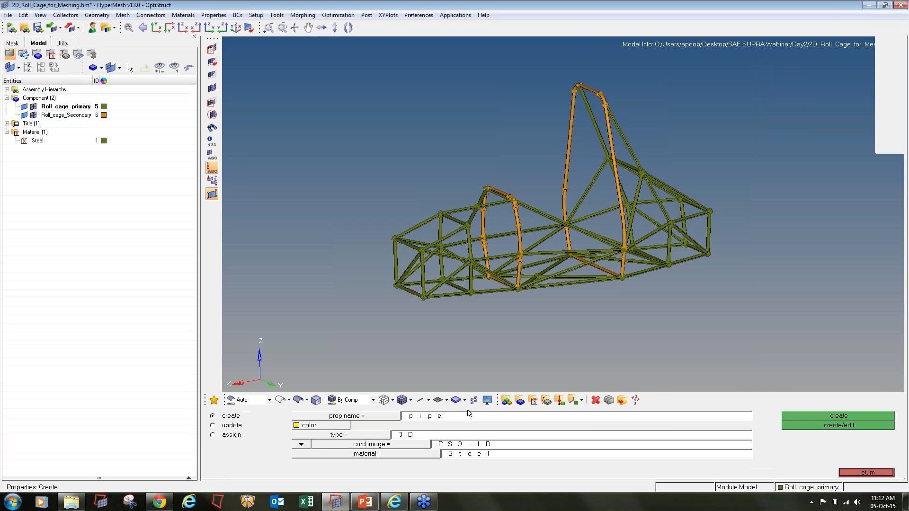
{"action": "left_click", "coordinate": [439, 417]}
{"action": "type", "text": "P_"}
{"action": "left_click", "coordinate": [361, 436]}
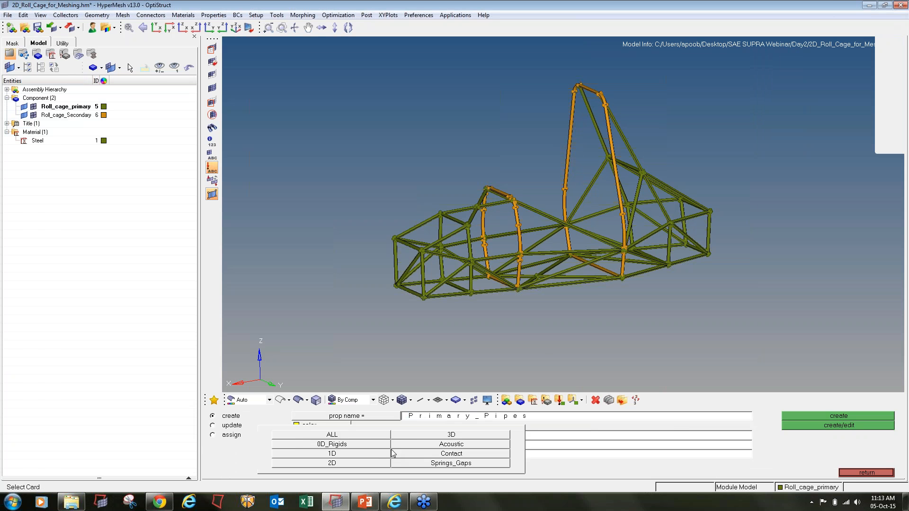
{"action": "left_click", "coordinate": [353, 462]}
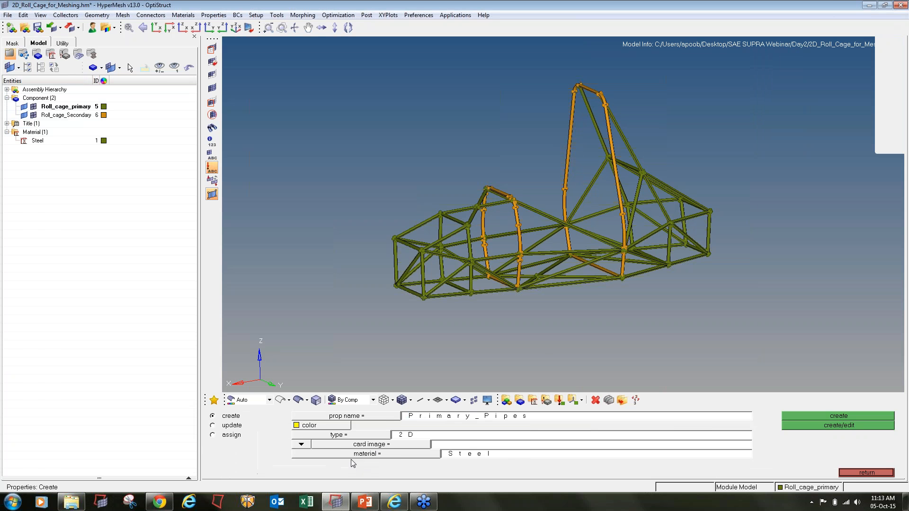
{"action": "left_click", "coordinate": [432, 446]}
{"action": "left_click", "coordinate": [435, 464]}
- Give Primary_Pipes the Steel material and shell thickness 1.5, then begin naming Secondary_pipes
{"action": "left_click", "coordinate": [419, 455]}
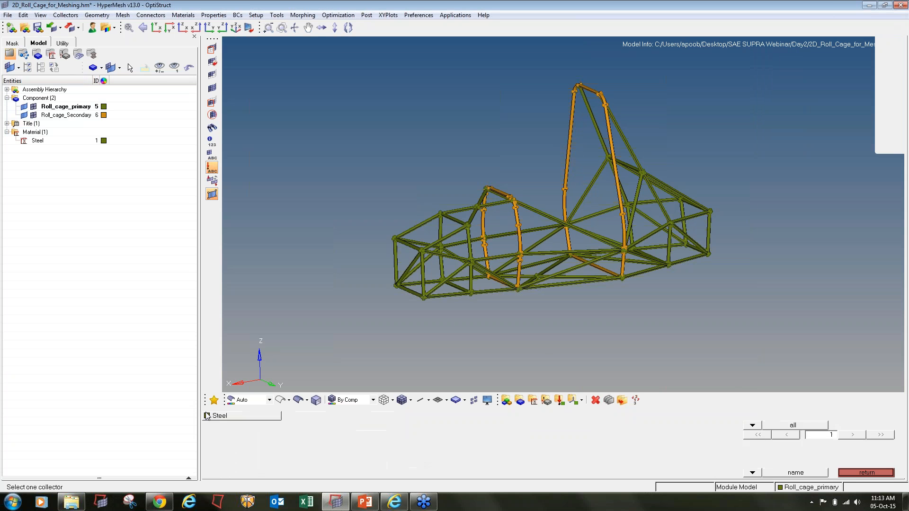
{"action": "left_click", "coordinate": [218, 417]}
{"action": "left_click", "coordinate": [797, 427]}
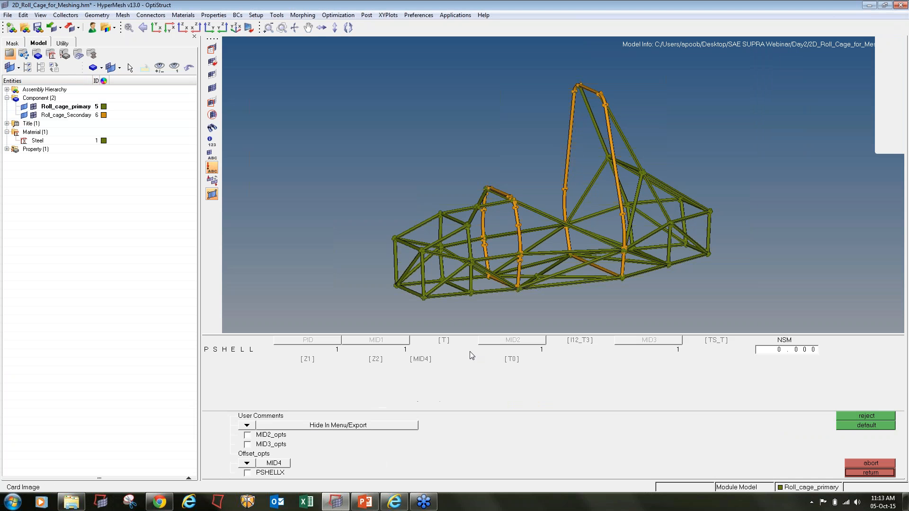
{"action": "left_click", "coordinate": [450, 349]}
{"action": "type", "text": "1.500"}
{"action": "left_click", "coordinate": [880, 473]}
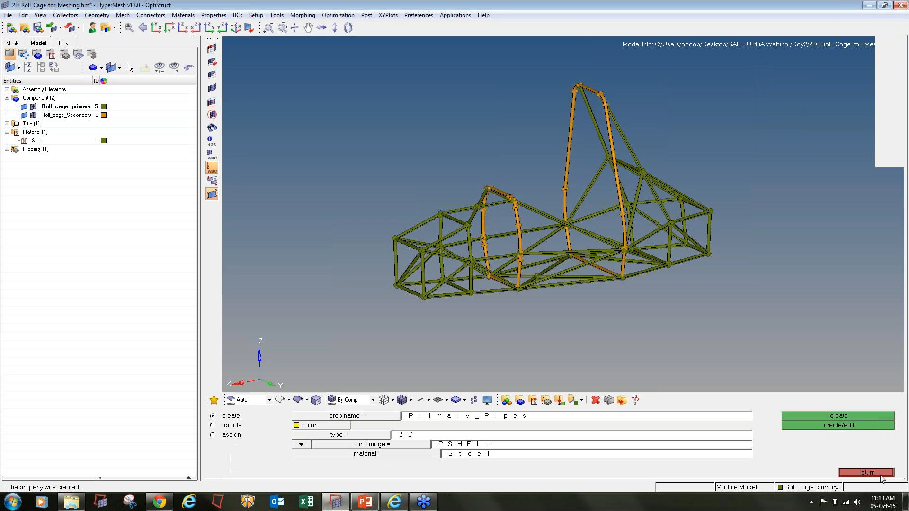
{"action": "left_click", "coordinate": [507, 419]}
{"action": "type", "text": "Second"}
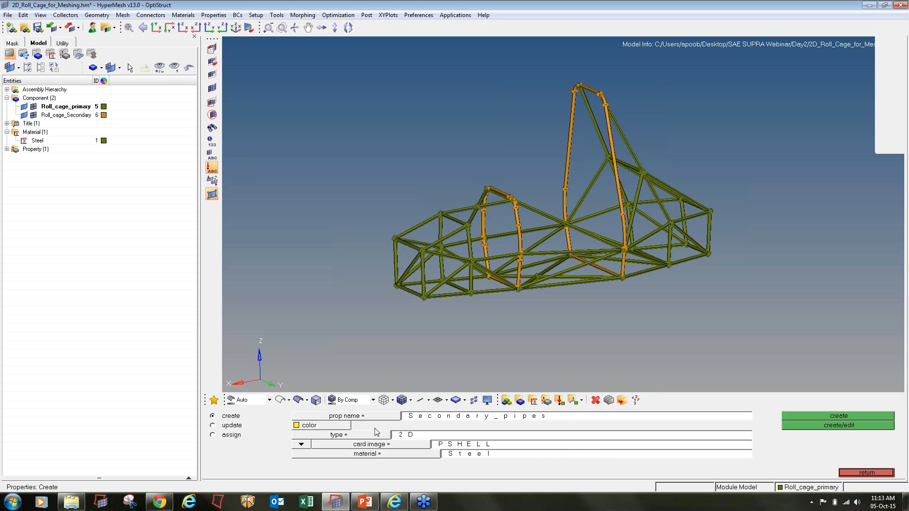
- Make Secondary_pipes purple, 2D type, PSHELL card image, with Steel material
{"action": "left_click", "coordinate": [336, 426]}
{"action": "left_click", "coordinate": [347, 432]}
{"action": "left_click", "coordinate": [347, 433]}
{"action": "left_click", "coordinate": [345, 462]}
{"action": "left_click", "coordinate": [370, 446]}
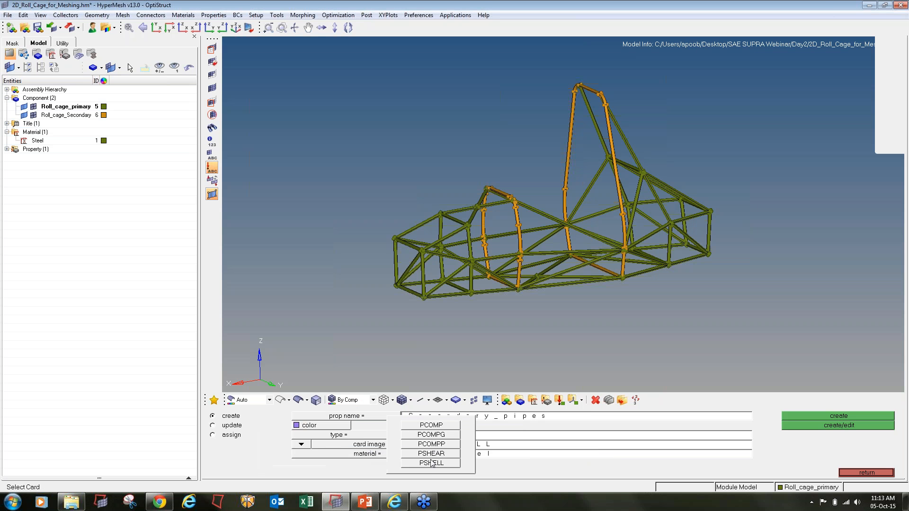
{"action": "left_click", "coordinate": [428, 467]}
{"action": "left_click", "coordinate": [400, 454]}
{"action": "left_click", "coordinate": [233, 415]}
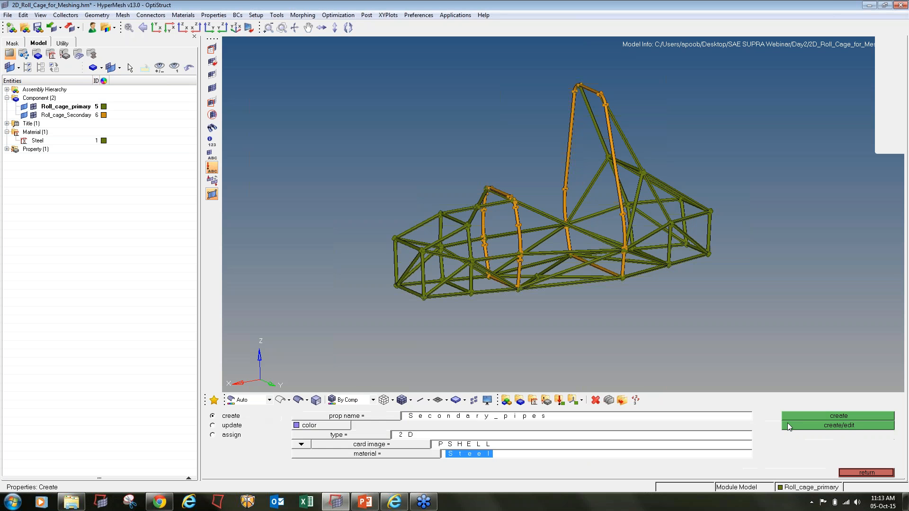
- Create Secondary_pipes and set its shell thickness T to 2.100
{"action": "left_click", "coordinate": [796, 426]}
{"action": "left_click", "coordinate": [445, 341]}
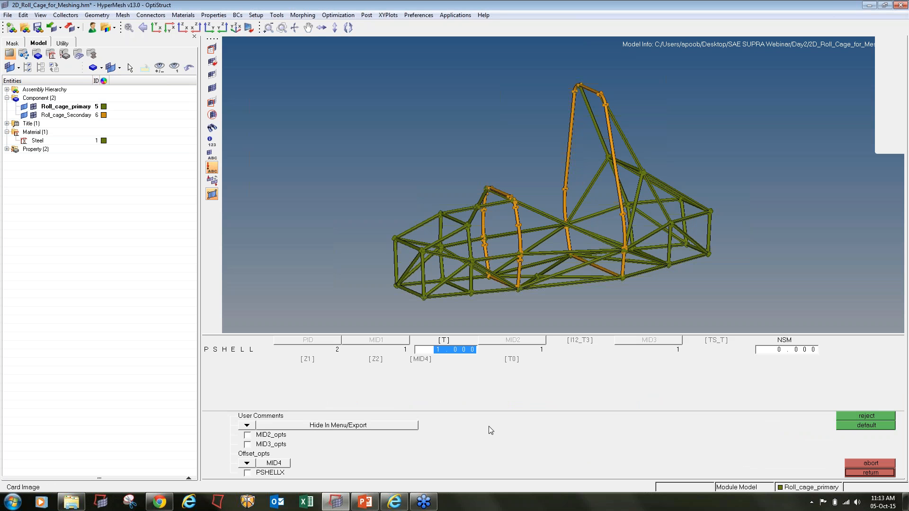
{"action": "type", "text": "2.100"}
{"action": "left_click", "coordinate": [853, 473]}
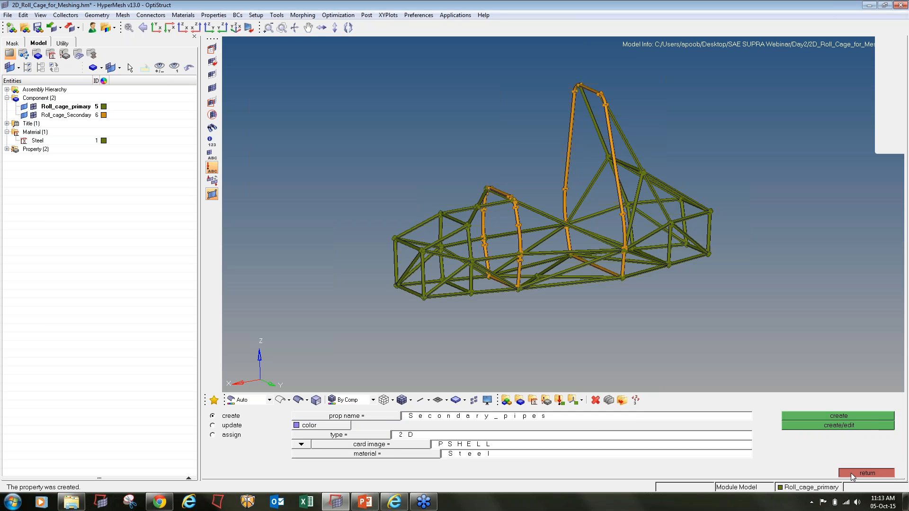
{"action": "left_click", "coordinate": [853, 474]}
- Assign the Primary_Pipes property to the Roll_cage_primary component
{"action": "left_click", "coordinate": [520, 401]}
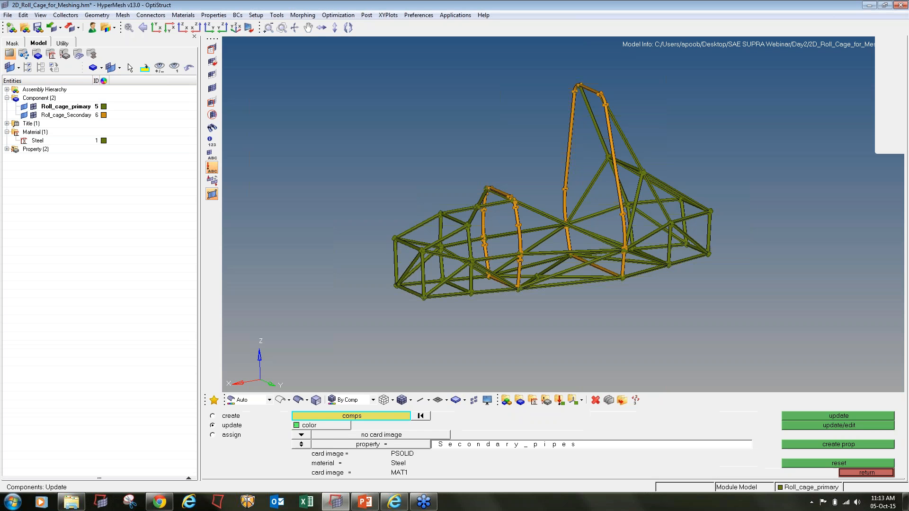
{"action": "left_click", "coordinate": [335, 419]}
{"action": "left_click", "coordinate": [261, 417]}
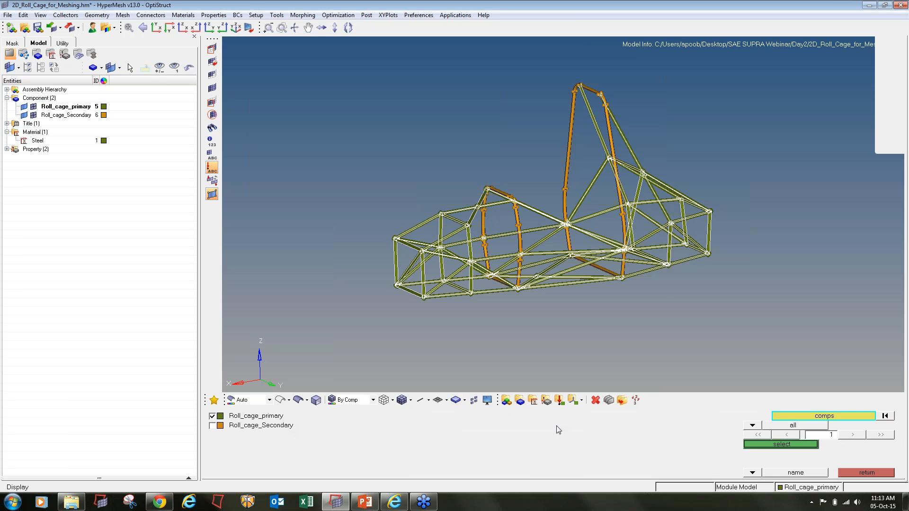
{"action": "left_click", "coordinate": [763, 444]}
{"action": "left_click", "coordinate": [302, 446]}
{"action": "left_click", "coordinate": [340, 446]}
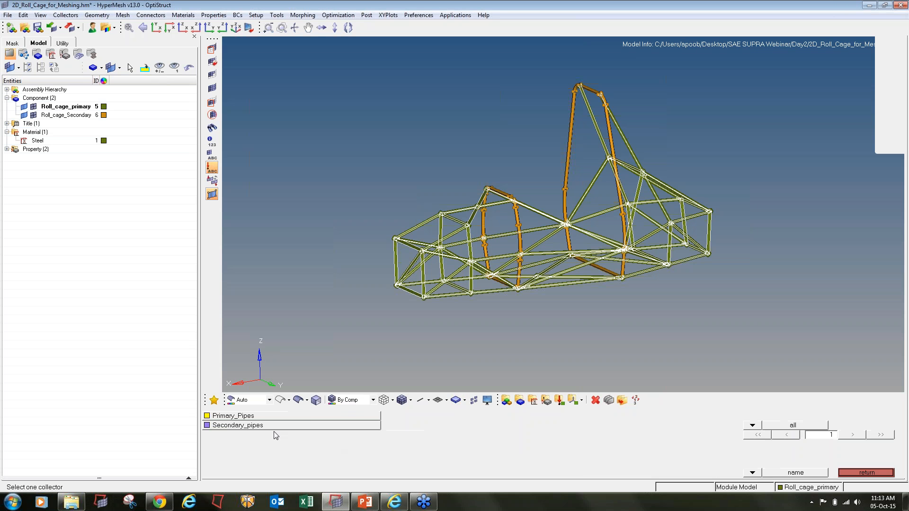
{"action": "left_click", "coordinate": [237, 415]}
{"action": "left_click", "coordinate": [857, 416]}
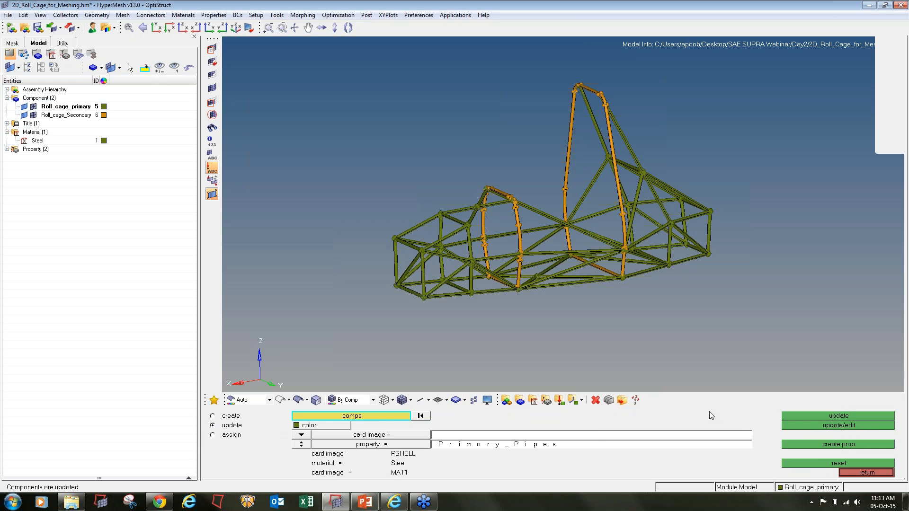
- Assign the Secondary_pipes property to the Roll_cage_Secondary component
{"action": "left_click", "coordinate": [386, 415]}
{"action": "left_click", "coordinate": [250, 425]}
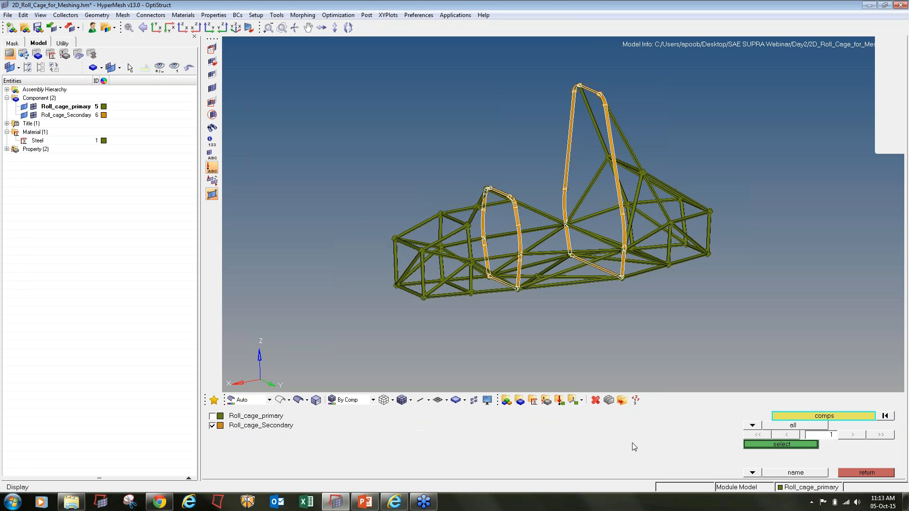
{"action": "left_click", "coordinate": [776, 444]}
{"action": "left_click", "coordinate": [303, 447]}
{"action": "left_click", "coordinate": [317, 449]}
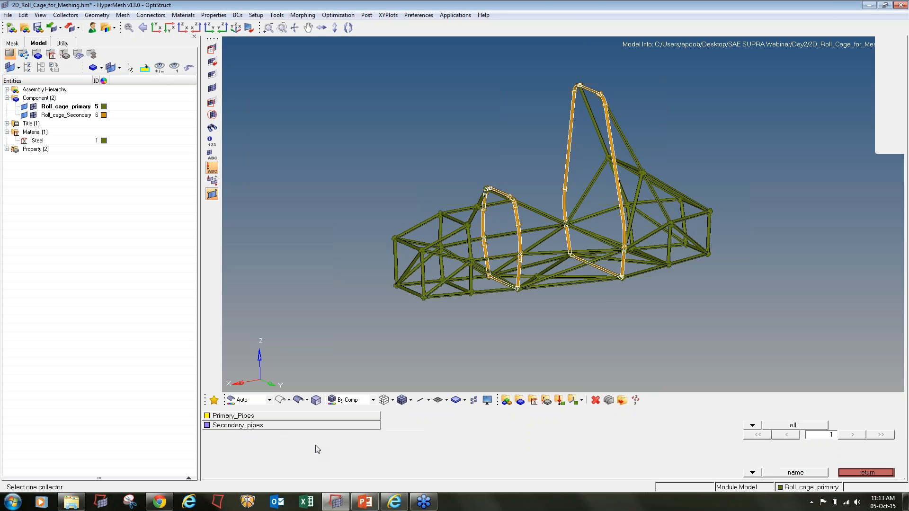
{"action": "left_click", "coordinate": [260, 427]}
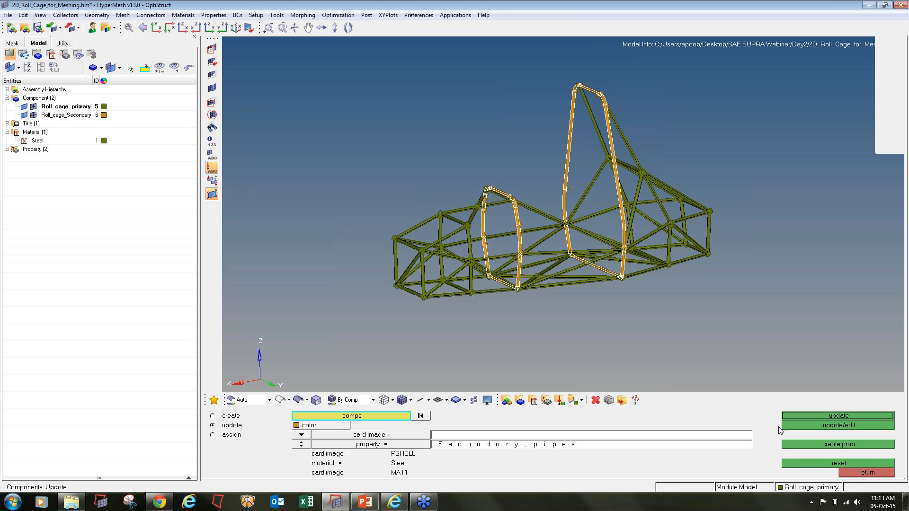
{"action": "left_click", "coordinate": [826, 416]}
{"action": "left_click", "coordinate": [848, 473]}
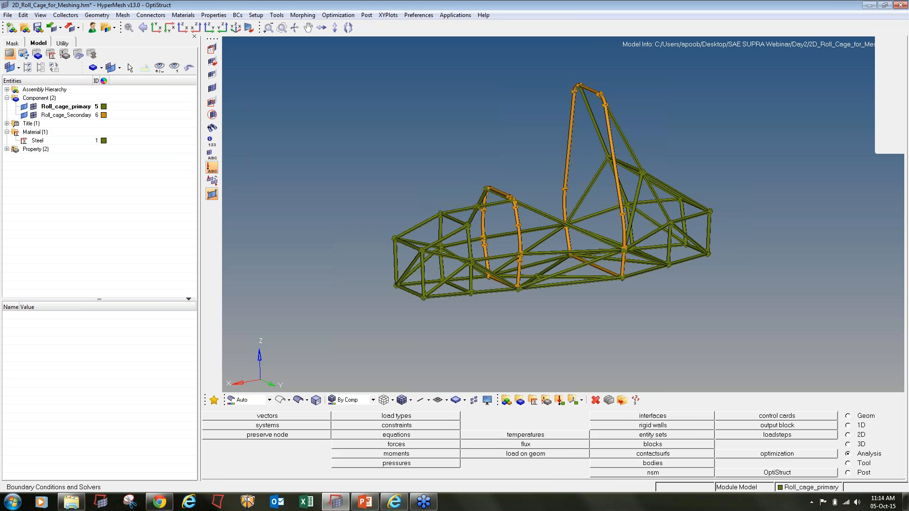
- Expand Property in the Model browser to list both pipe properties, then switch to the 2D page
{"action": "left_click", "coordinate": [7, 149]}
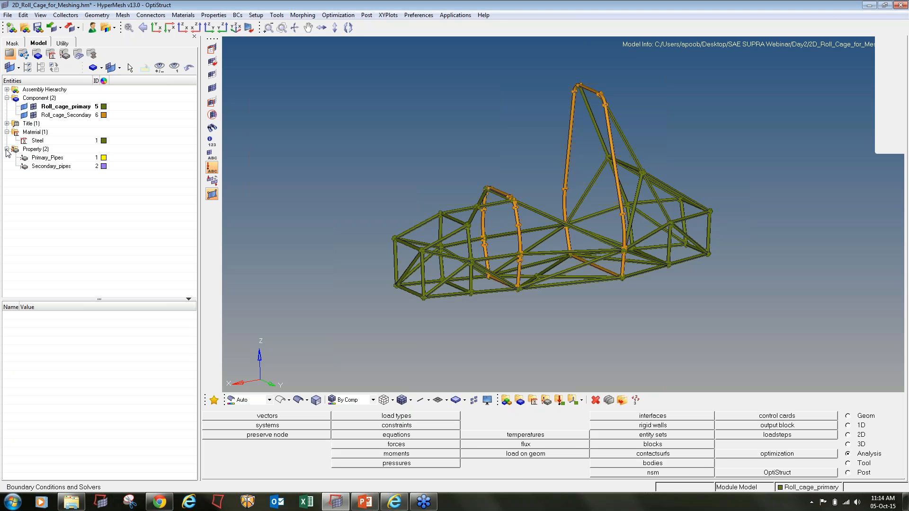
{"action": "left_click", "coordinate": [848, 435]}
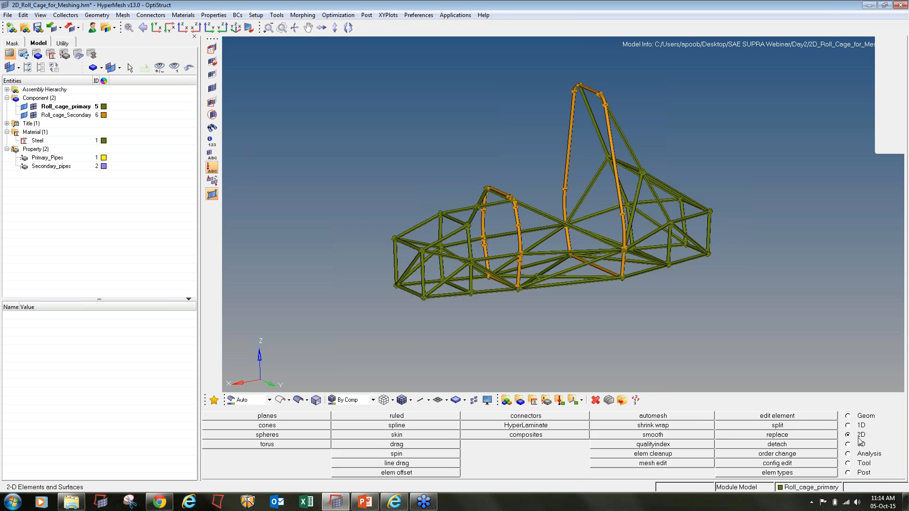
- Set automesh element size 4 on all roll-cage surfaces with mixed, flow-aligned elements
{"action": "left_click", "coordinate": [652, 416]}
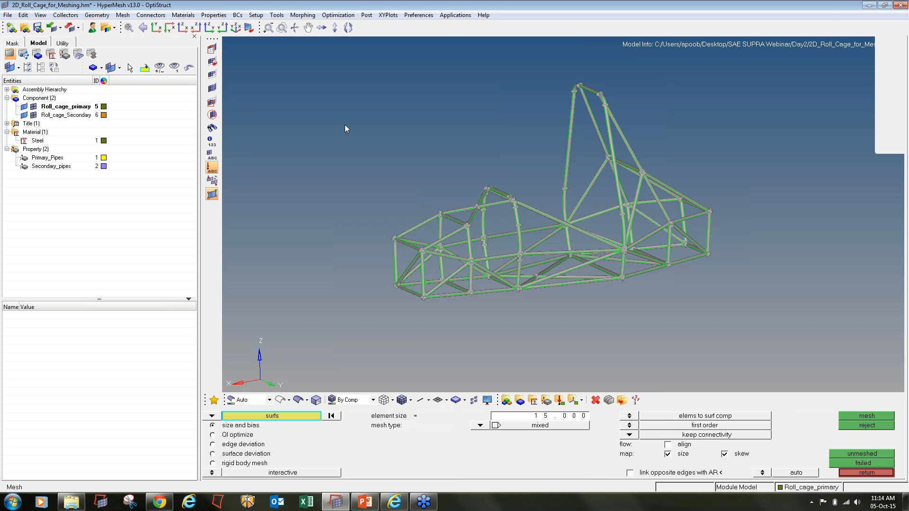
{"action": "left_click", "coordinate": [545, 418]}
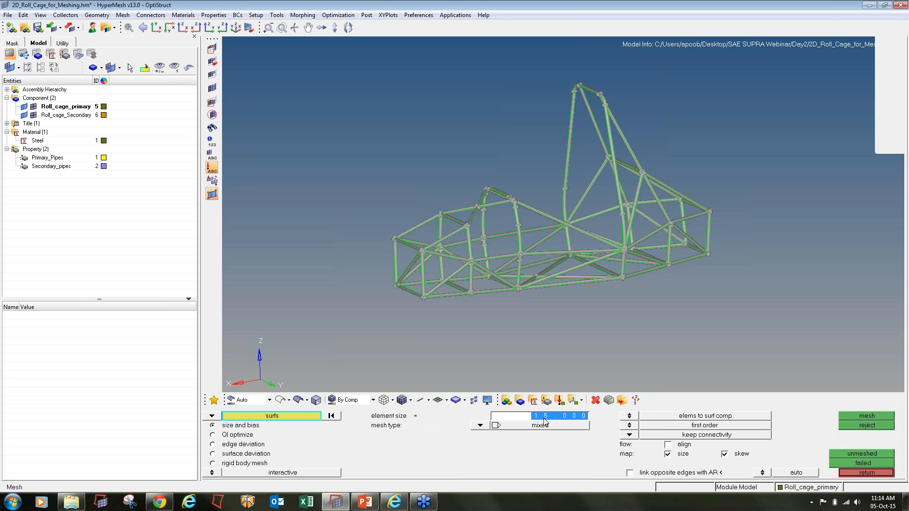
{"action": "type", "text": "4"}
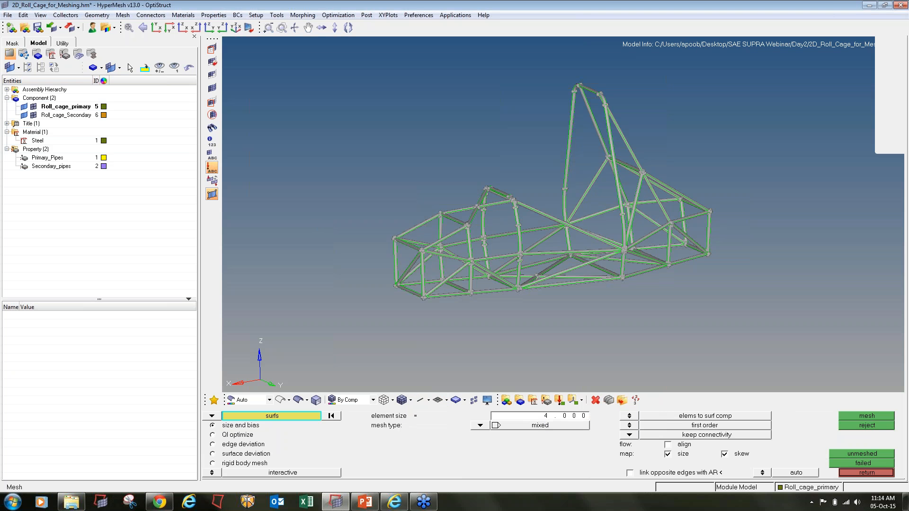
{"action": "scroll", "coordinate": [344, 246], "scroll_direction": "down", "scroll_amount": 3}
{"action": "left_click_drag", "start_coordinate": [280, 98], "coordinate": [664, 332], "text": "shift"}
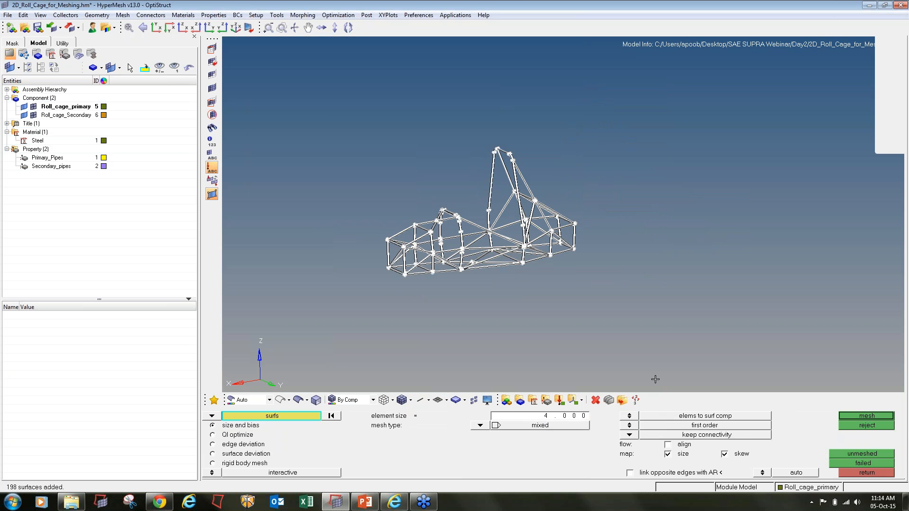
{"action": "left_click", "coordinate": [481, 426]}
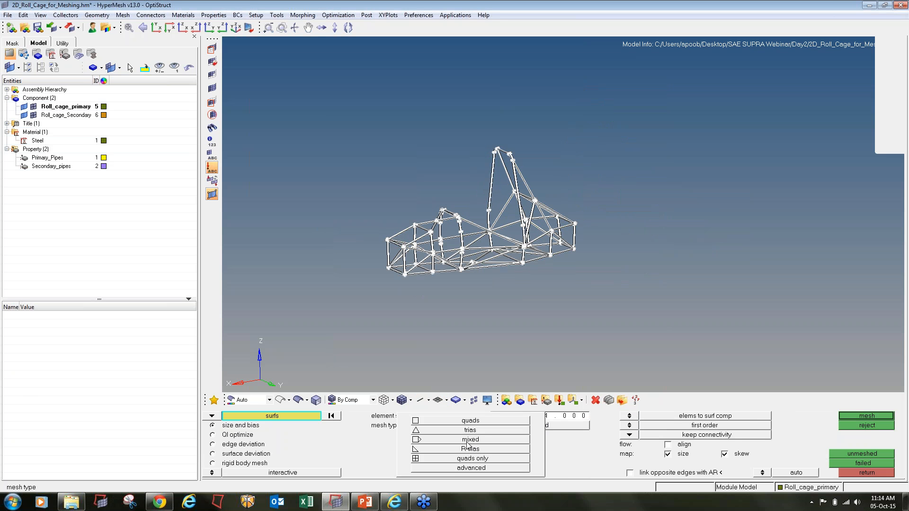
{"action": "left_click", "coordinate": [467, 442]}
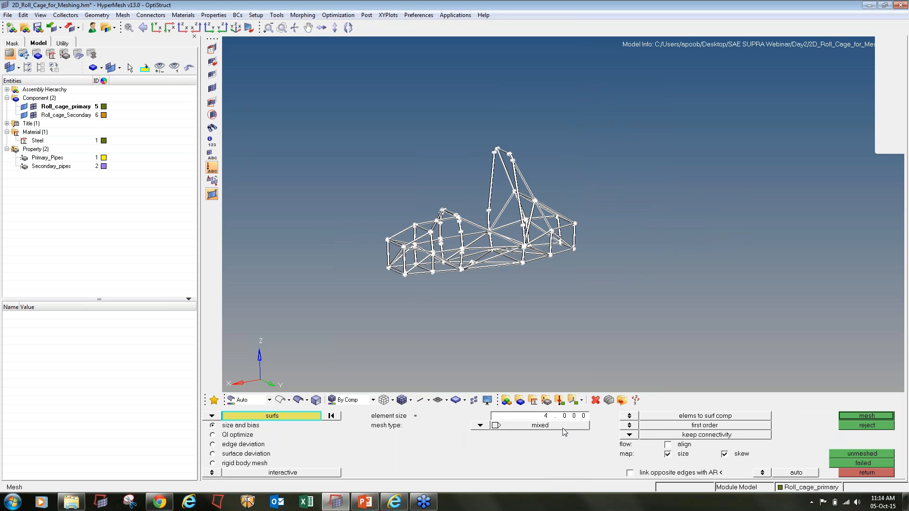
{"action": "left_click", "coordinate": [672, 444]}
- Keep first-order elements and generate the 4 mm mesh, creating 158215 elements
{"action": "left_click", "coordinate": [631, 426]}
{"action": "left_click", "coordinate": [633, 426]}
{"action": "left_click", "coordinate": [629, 435]}
{"action": "left_click", "coordinate": [622, 439]}
{"action": "left_click", "coordinate": [845, 416]}
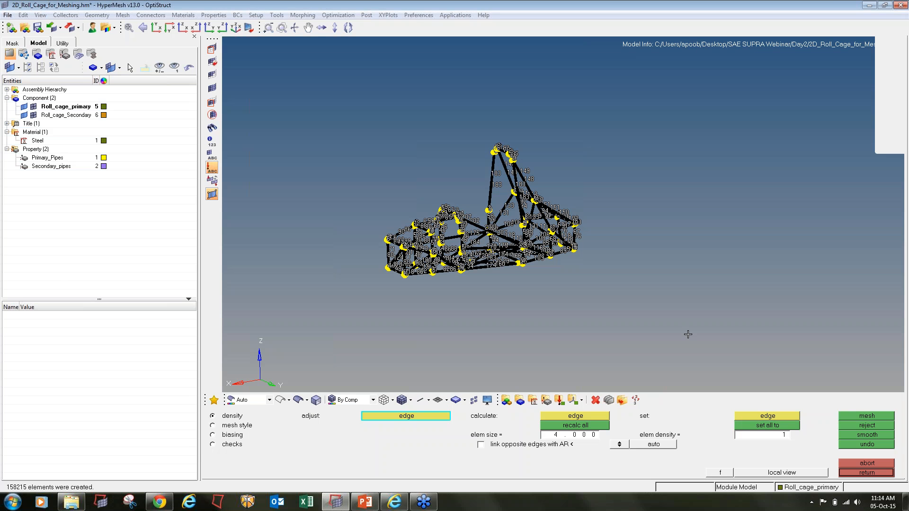
{"action": "left_click", "coordinate": [854, 474]}
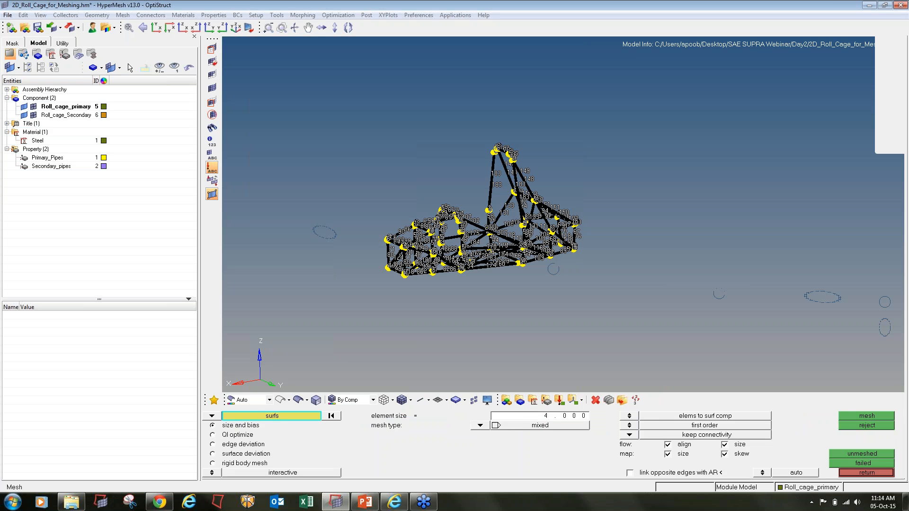
{"action": "left_click", "coordinate": [848, 473]}
{"action": "left_click", "coordinate": [24, 107]}
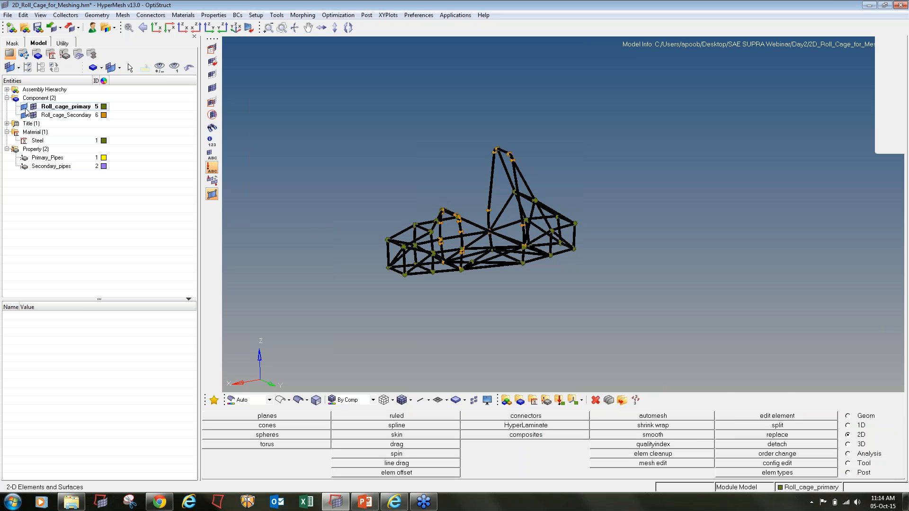
- Hide the surface geometry of both components so only the 4 mm mesh shows
{"action": "left_click", "coordinate": [24, 115]}
{"action": "right_click_drag", "start_coordinate": [450, 216], "coordinate": [536, 99], "text": "ctrl"}
{"action": "scroll", "coordinate": [480, 194], "scroll_direction": "up", "scroll_amount": 3, "text": "ctrl"}
{"action": "scroll", "coordinate": [480, 194], "scroll_direction": "up", "scroll_amount": 9, "text": "ctrl"}
{"action": "scroll", "coordinate": [480, 194], "scroll_direction": "down", "scroll_amount": 5, "text": "ctrl"}
{"action": "scroll", "coordinate": [634, 279], "scroll_direction": "down", "scroll_amount": 5, "text": "ctrl"}
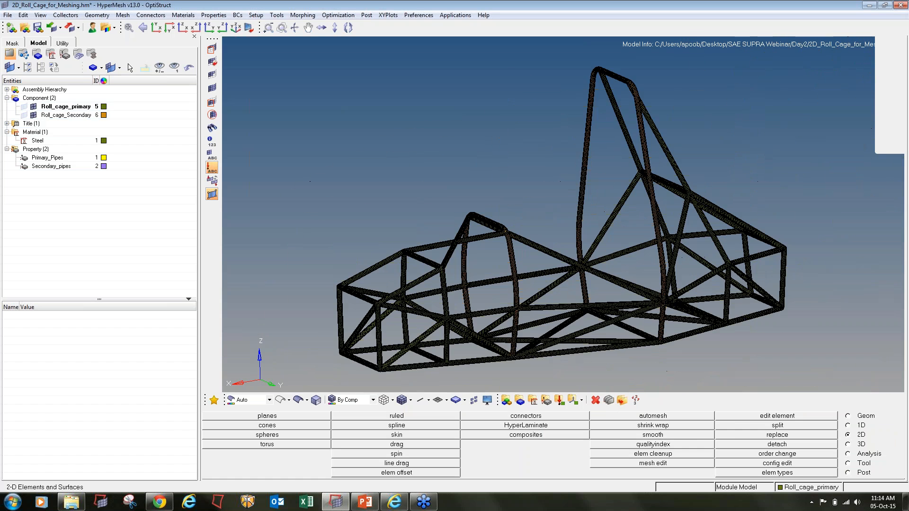
{"action": "left_click_drag", "start_coordinate": [634, 279], "coordinate": [627, 290], "text": "ctrl"}
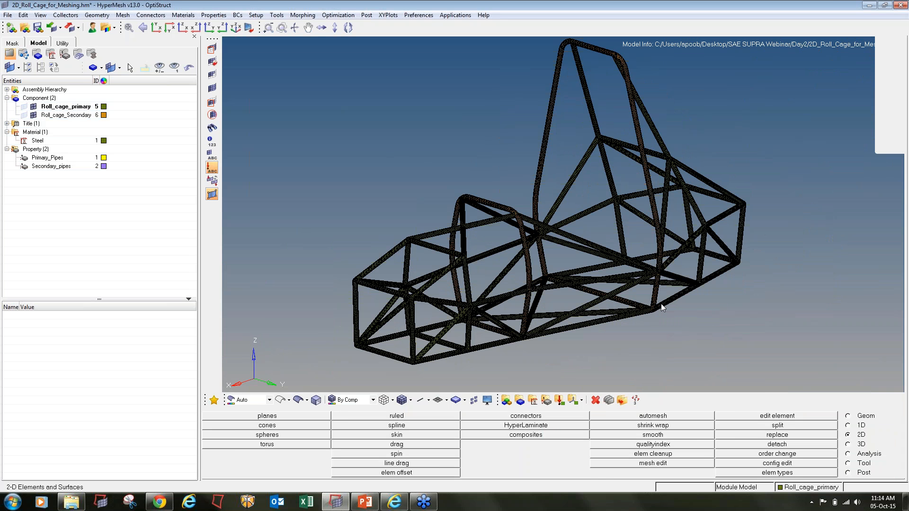
{"action": "key", "text": "F10"}
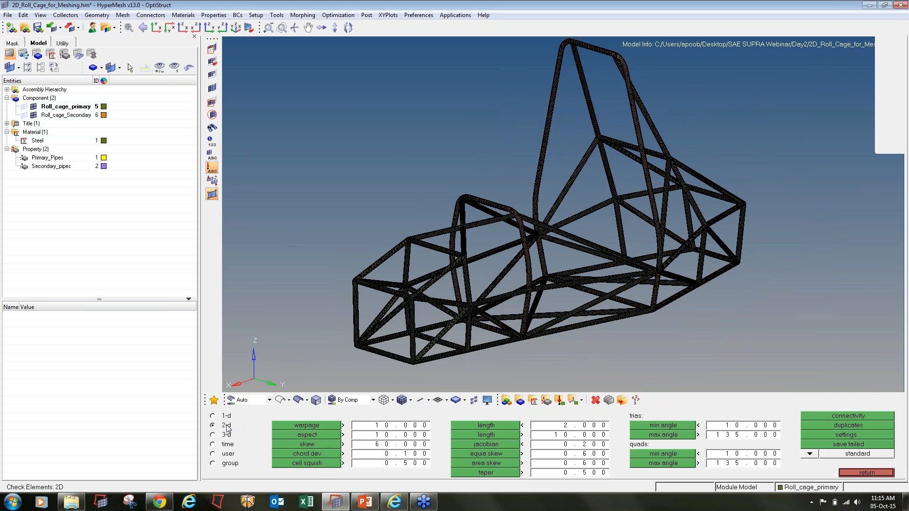
- Save the 1695 warpage-failed elements and mask all other elements around them
{"action": "left_click", "coordinate": [292, 427]}
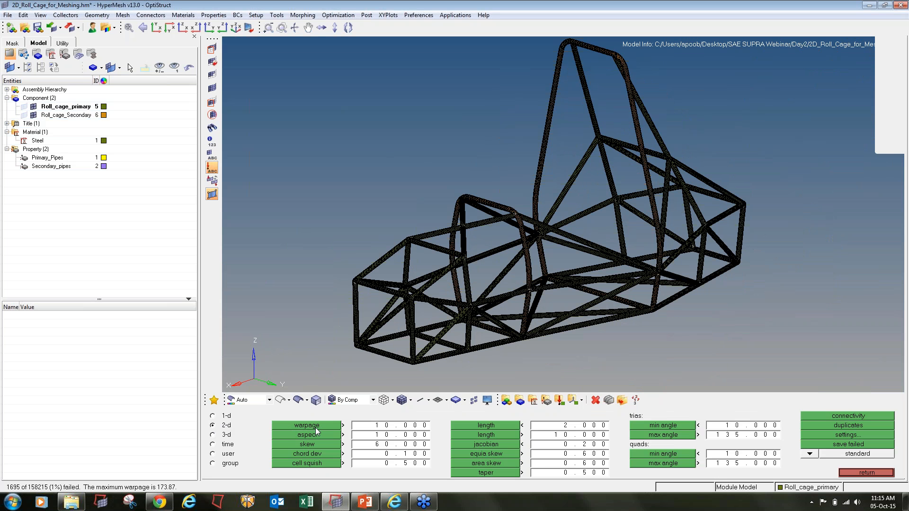
{"action": "left_click", "coordinate": [837, 446]}
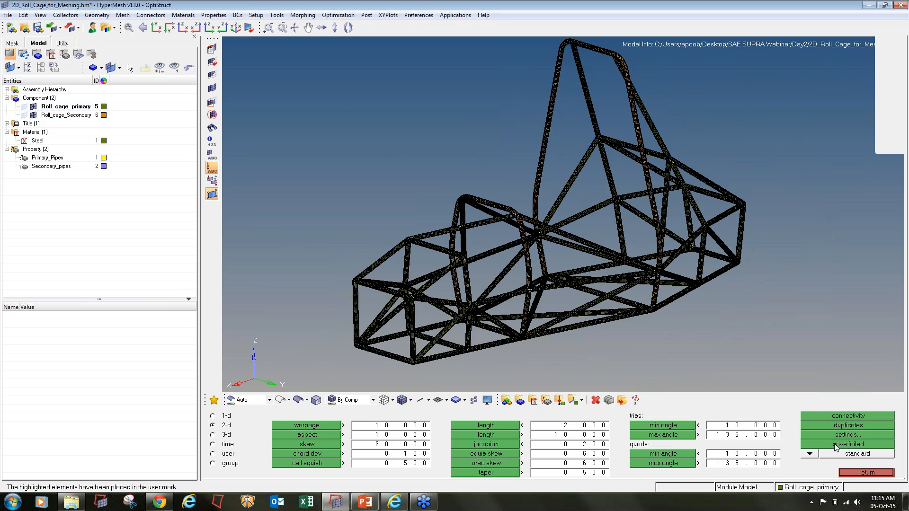
{"action": "left_click", "coordinate": [212, 49]}
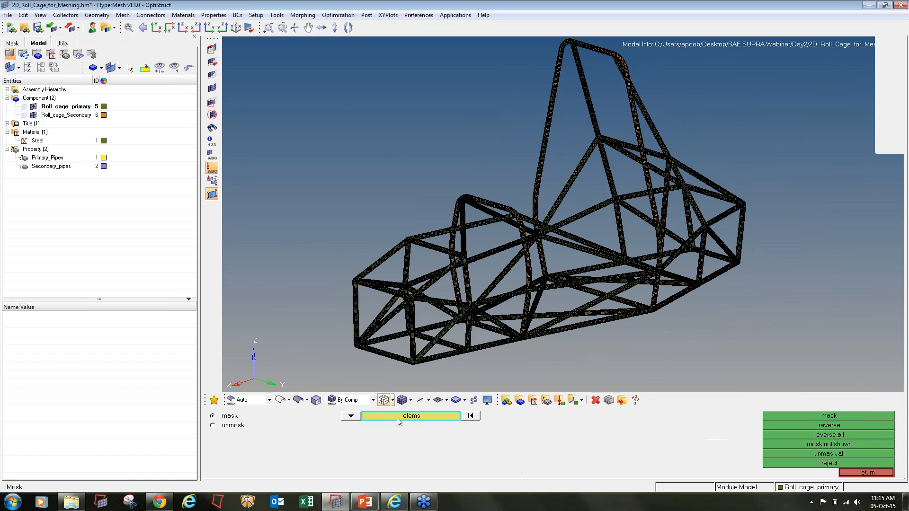
{"action": "left_click", "coordinate": [402, 419]}
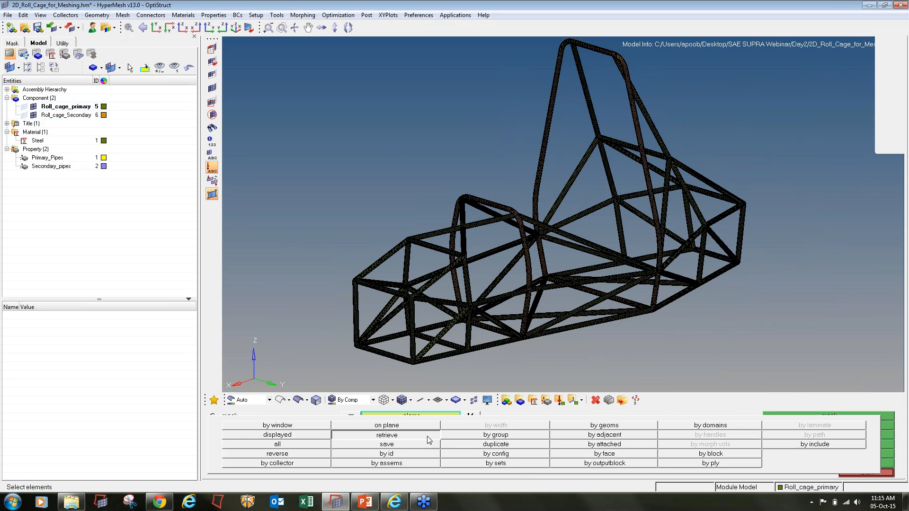
{"action": "left_click", "coordinate": [386, 435]}
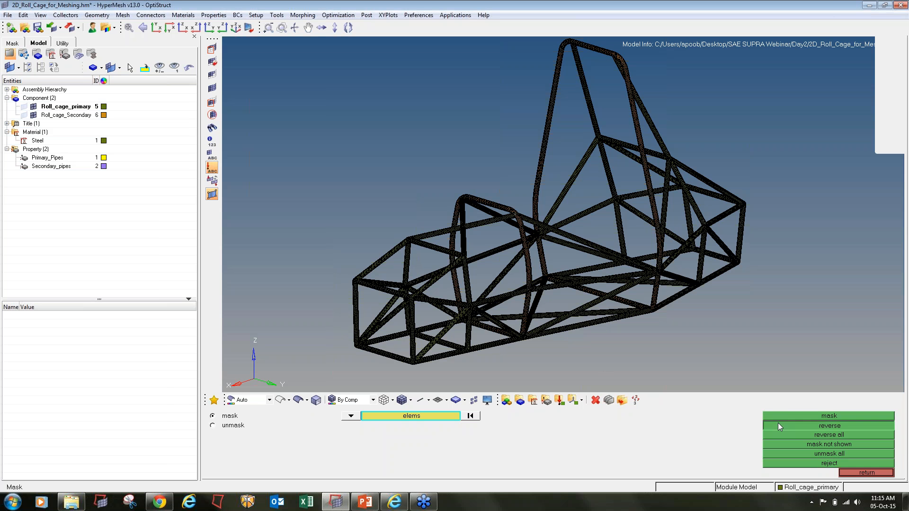
{"action": "left_click", "coordinate": [768, 416]}
{"action": "right_click_drag", "start_coordinate": [371, 348], "coordinate": [378, 296], "text": "ctrl"}
{"action": "scroll", "coordinate": [379, 297], "scroll_direction": "up", "scroll_amount": 1, "text": "ctrl"}
{"action": "scroll", "coordinate": [378, 296], "scroll_direction": "up", "scroll_amount": 8, "text": "ctrl"}
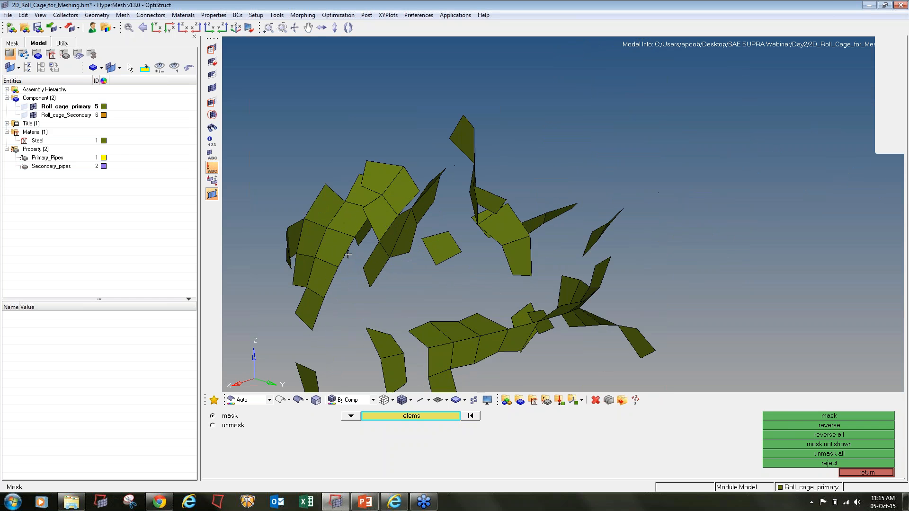
{"action": "scroll", "coordinate": [348, 254], "scroll_direction": "down", "scroll_amount": 10, "text": "ctrl"}
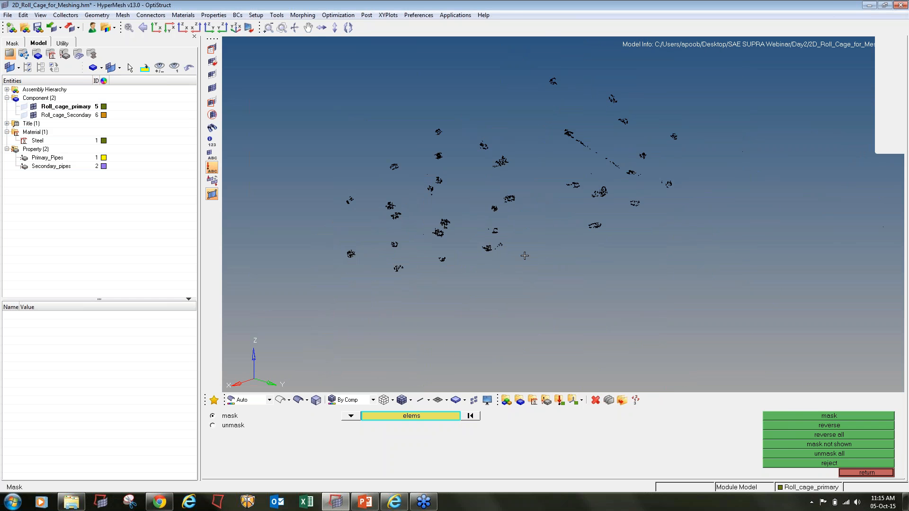
{"action": "scroll", "coordinate": [592, 199], "scroll_direction": "down", "scroll_amount": 2, "text": "ctrl"}
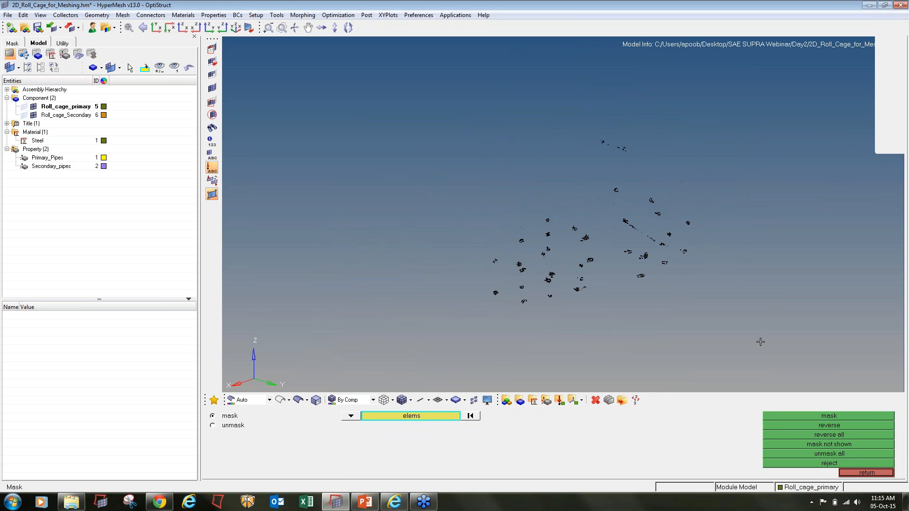
{"action": "key", "text": "F12"}
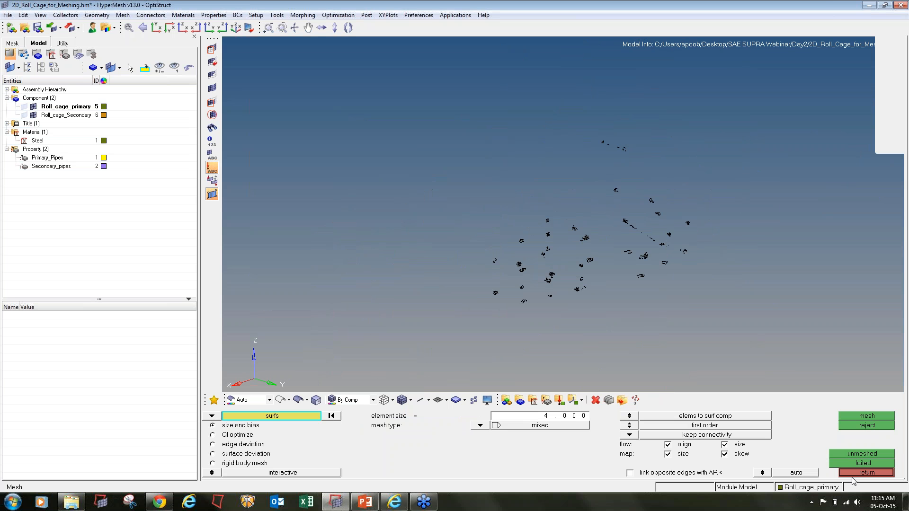
- Set automesh to remesh the 1695 failed elements using R-trias elements
{"action": "key", "text": "F10"}
{"action": "left_click", "coordinate": [867, 473]}
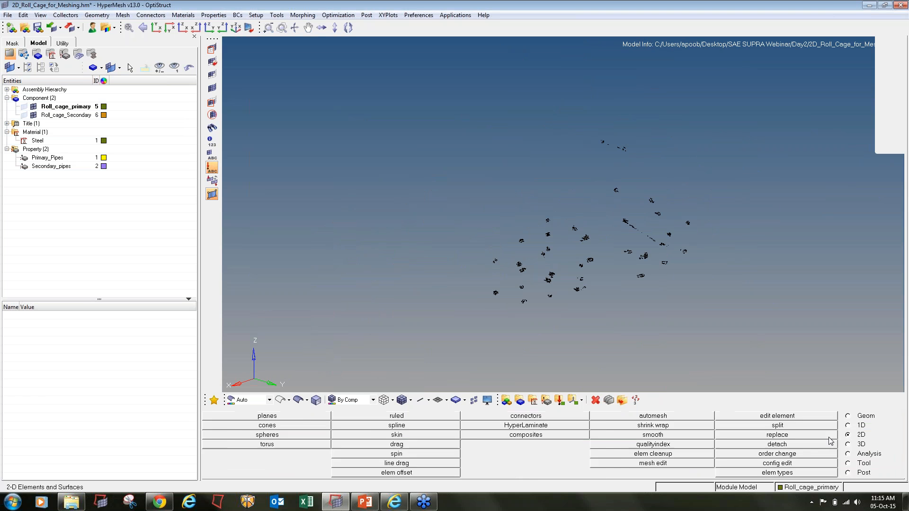
{"action": "left_click", "coordinate": [658, 417]}
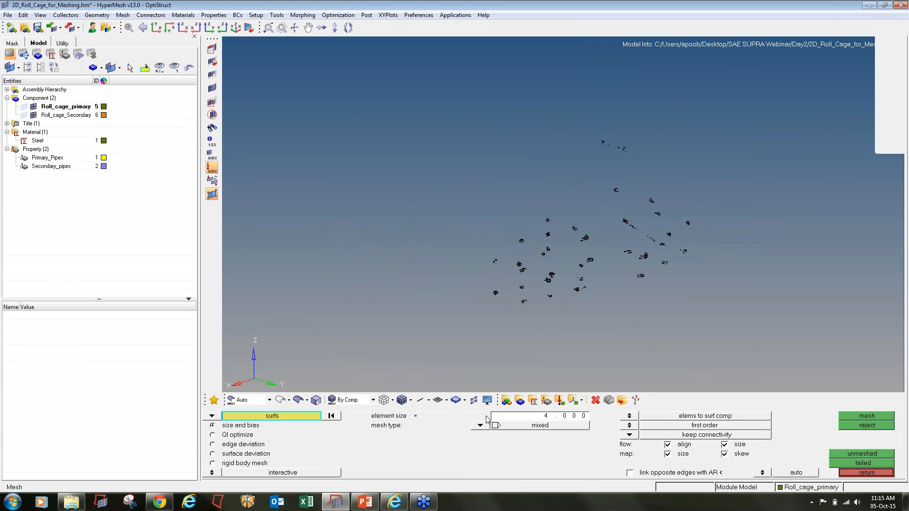
{"action": "left_click", "coordinate": [211, 416]}
{"action": "left_click", "coordinate": [249, 428]}
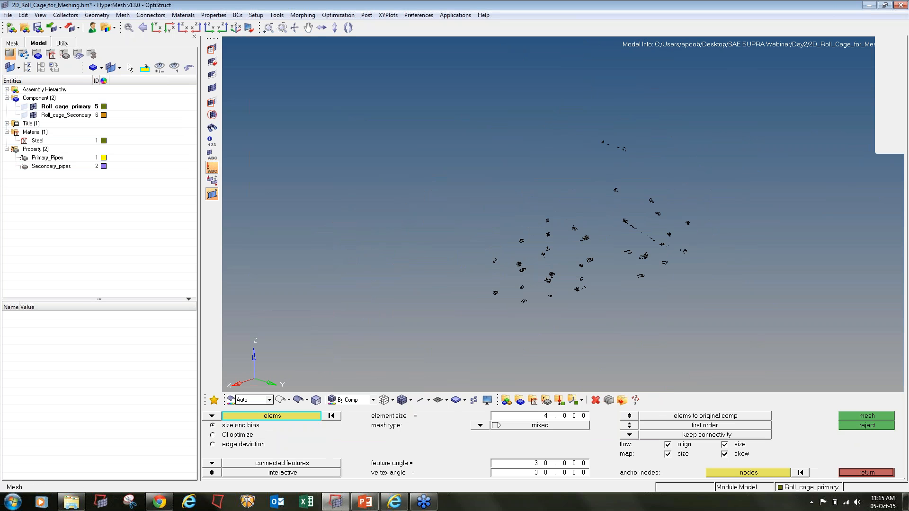
{"action": "left_click_drag", "start_coordinate": [378, 100], "coordinate": [715, 367], "text": "shift"}
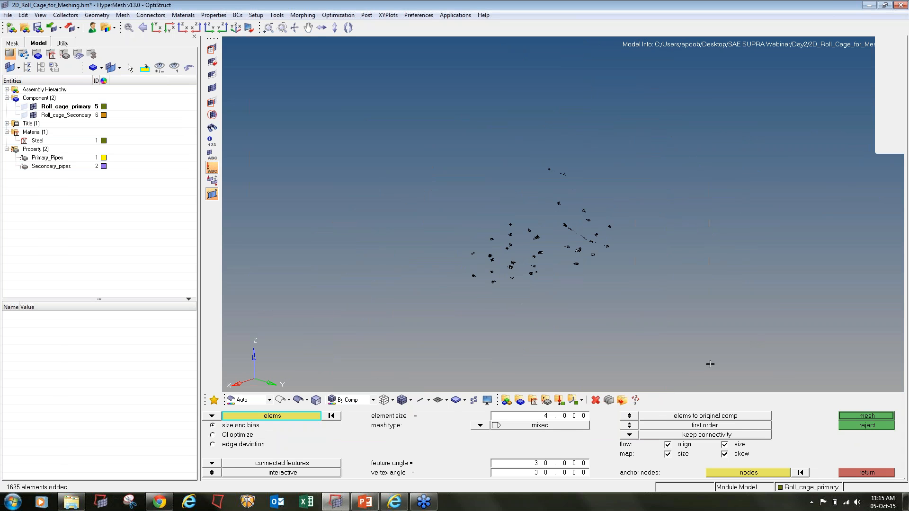
{"action": "left_click", "coordinate": [480, 426]}
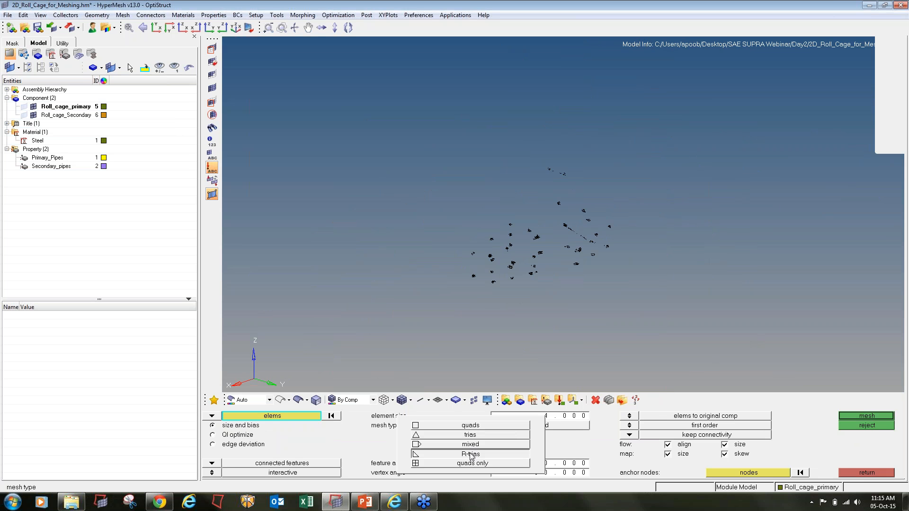
{"action": "left_click", "coordinate": [476, 453]}
- Remesh them into 3432 4 mm R-trias and unmask the whole roll cage
{"action": "left_click", "coordinate": [867, 416]}
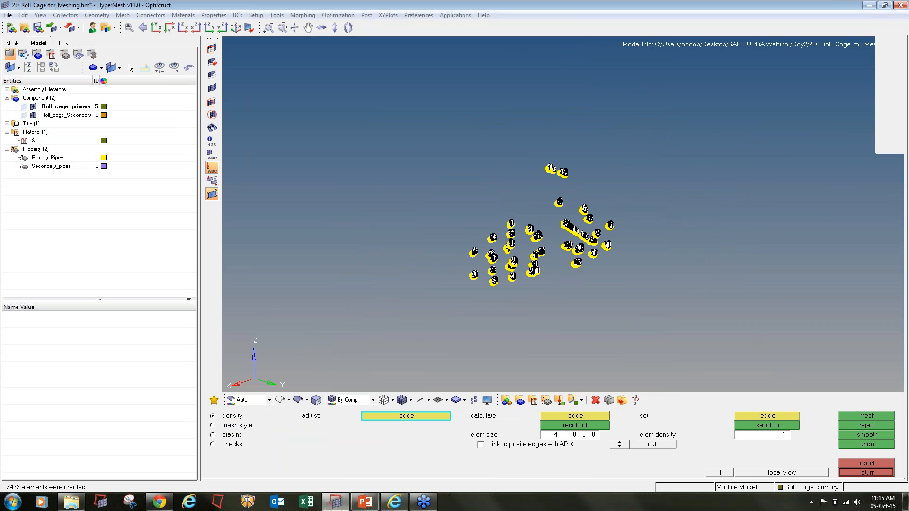
{"action": "left_click", "coordinate": [867, 473]}
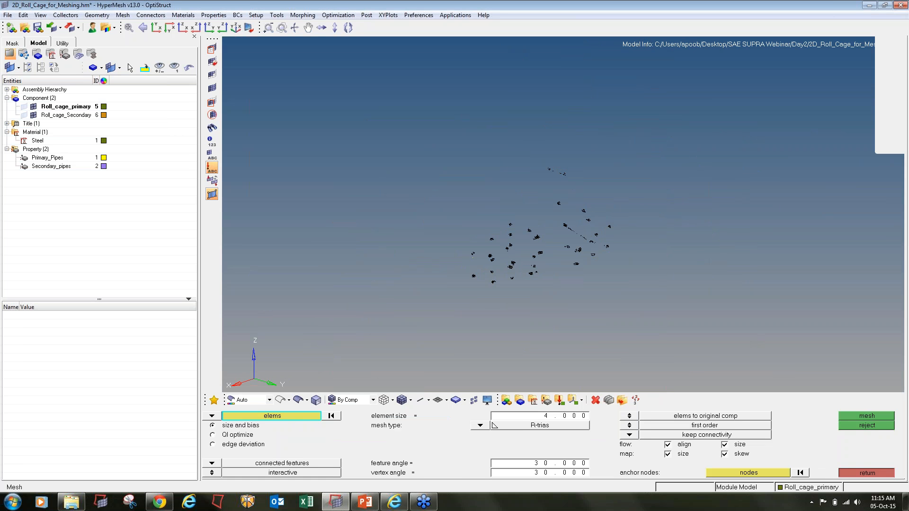
{"action": "left_click", "coordinate": [866, 472]}
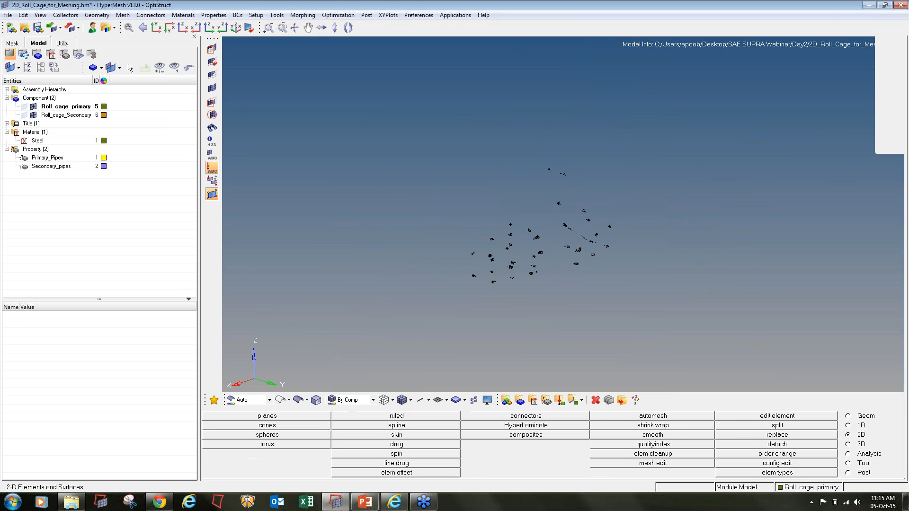
{"action": "left_click", "coordinate": [213, 87]}
{"action": "scroll", "coordinate": [532, 280], "scroll_direction": "up", "scroll_amount": 5, "text": "ctrl"}
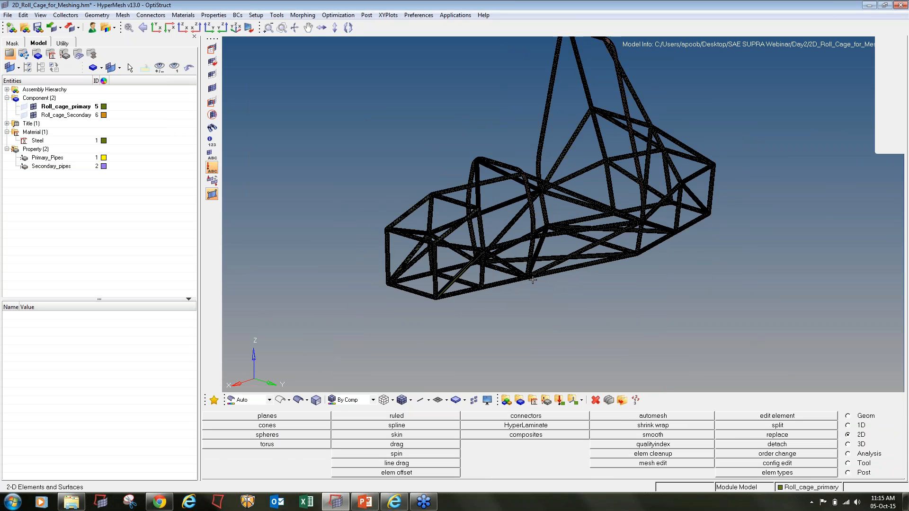
- Run warpage and aspect checks and save the 18 elements failing aspect ratio
{"action": "key", "text": "F10"}
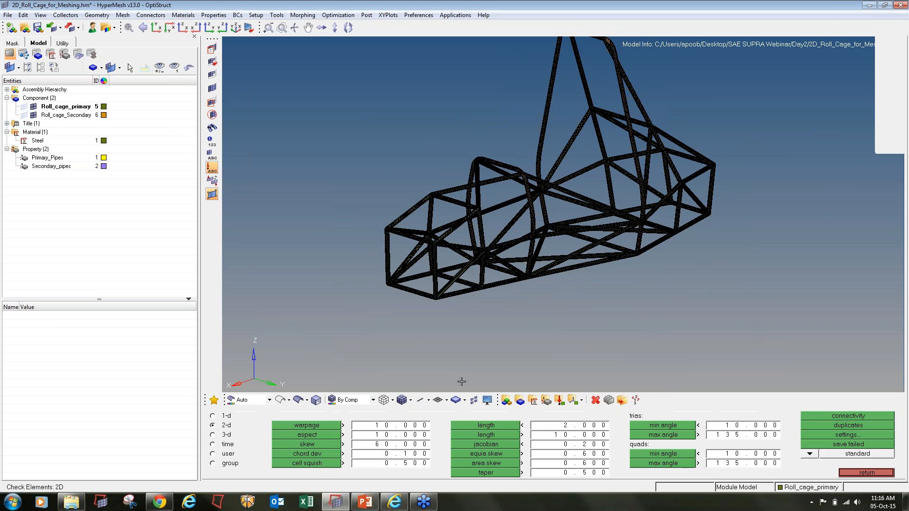
{"action": "left_click", "coordinate": [318, 430]}
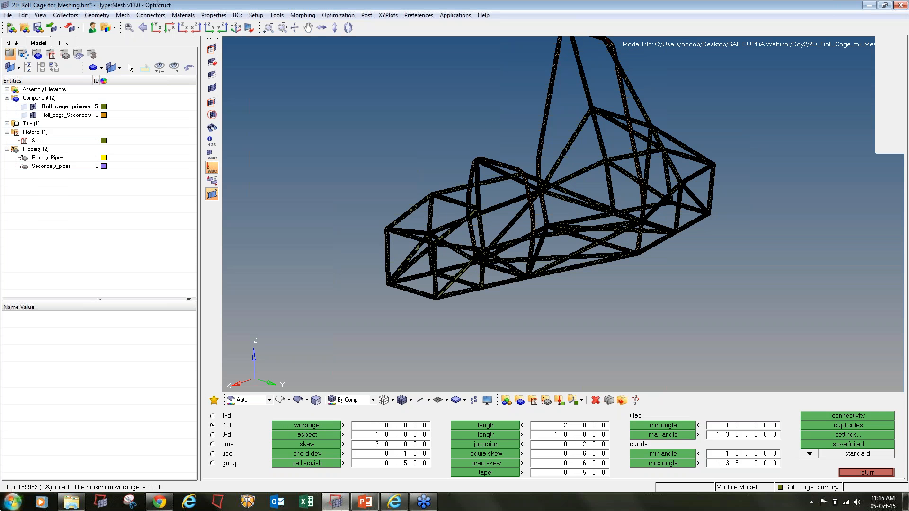
{"action": "left_click", "coordinate": [314, 435]}
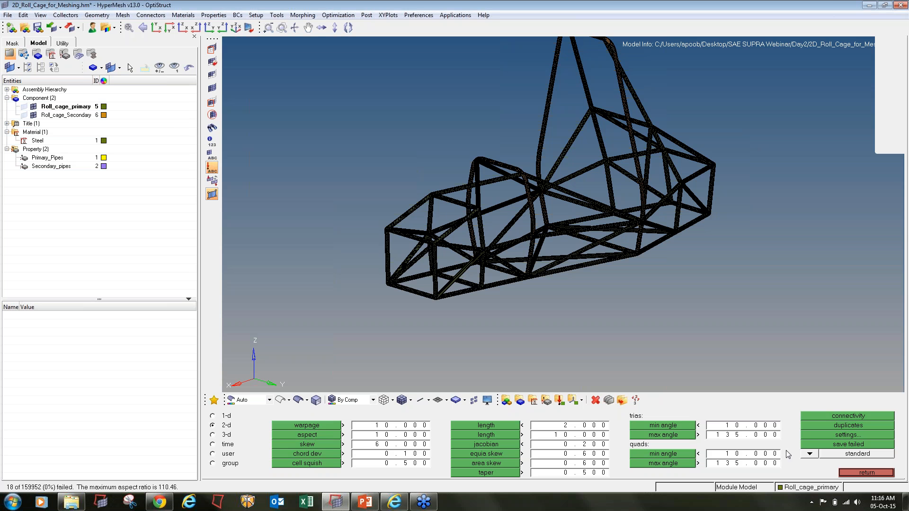
{"action": "left_click", "coordinate": [817, 445]}
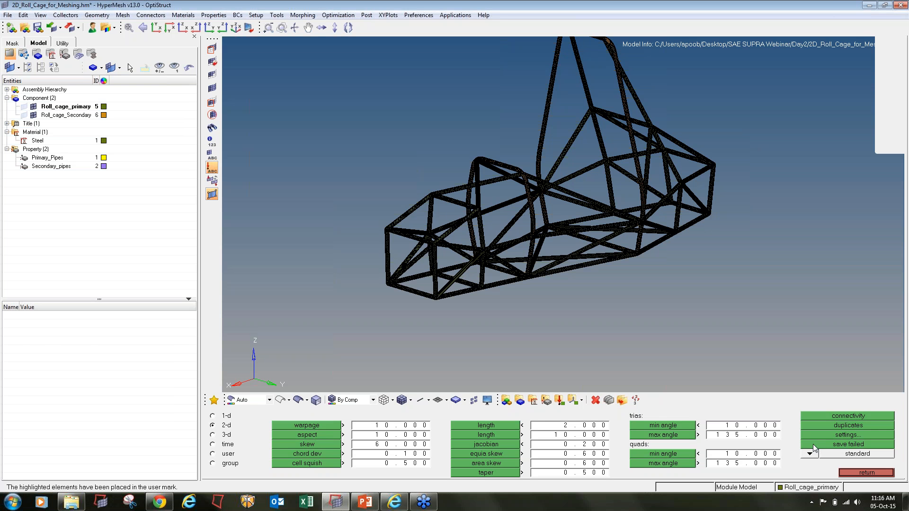
- Mask all other elements so only the 18 failed elements stay visible
{"action": "key", "text": "F5"}
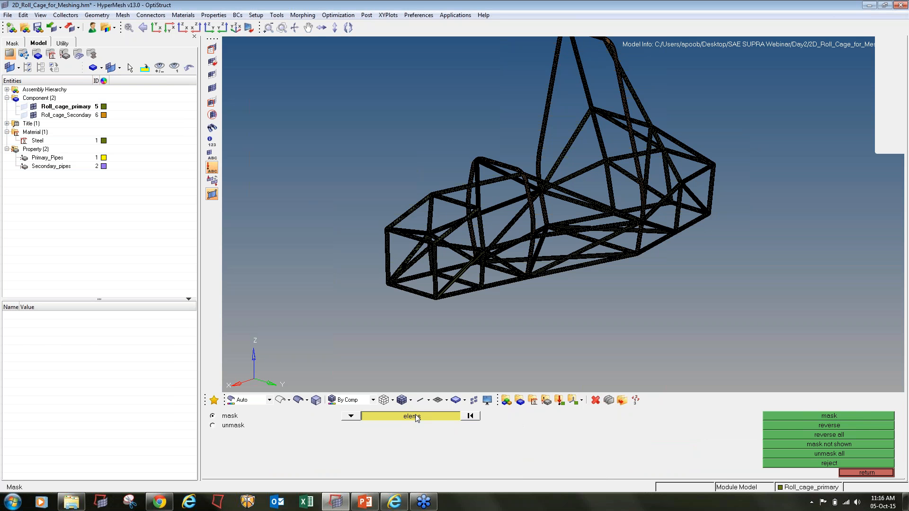
{"action": "left_click", "coordinate": [411, 416]}
{"action": "left_click", "coordinate": [386, 434]}
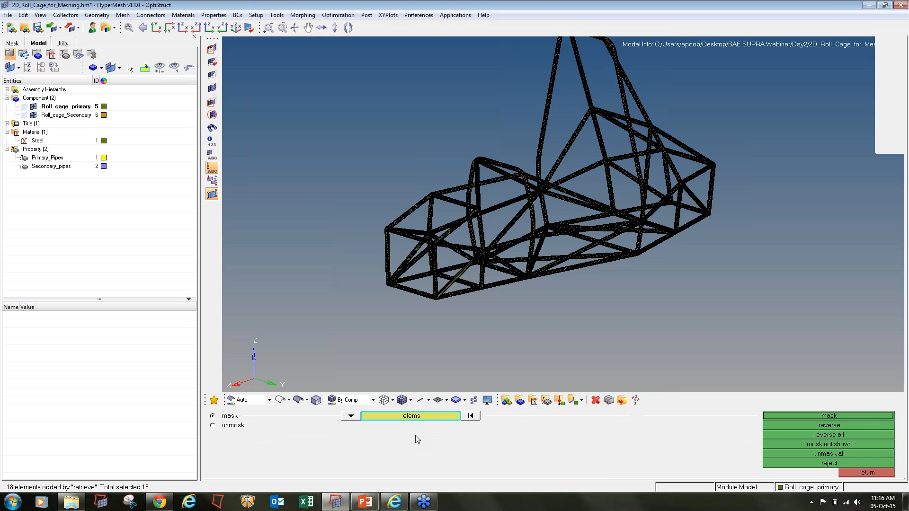
{"action": "left_click", "coordinate": [779, 416]}
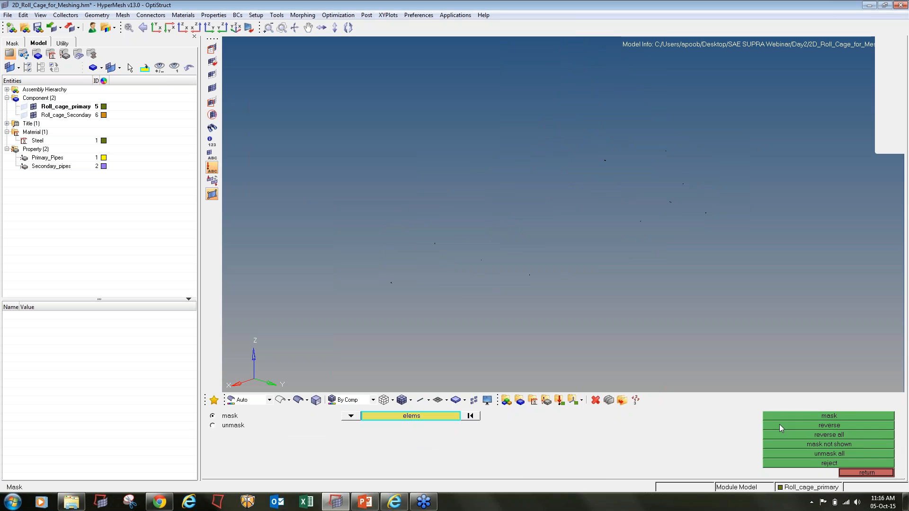
{"action": "key", "text": "shift+F2"}
- Add the 51 nodes of the 18 failed elements as temporary nodes and inspect them
{"action": "left_click_drag", "start_coordinate": [616, 242], "coordinate": [126, 6], "text": "shift"}
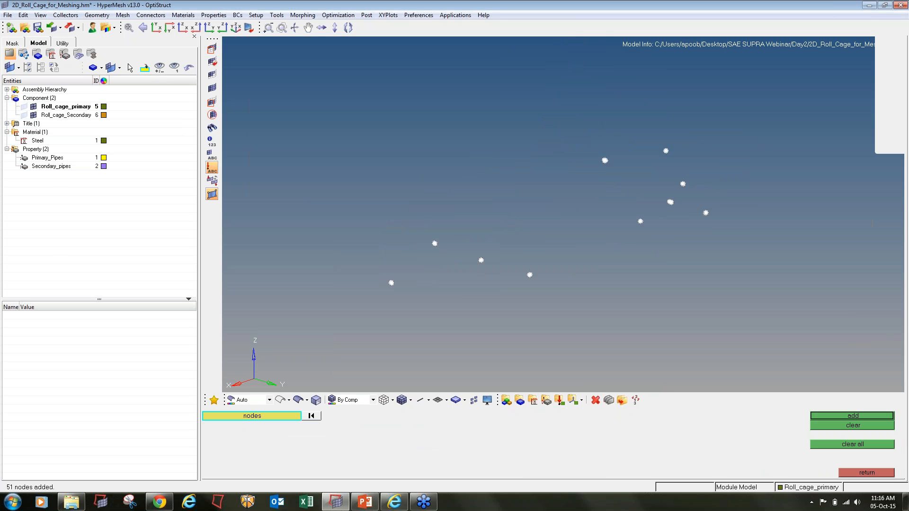
{"action": "left_click", "coordinate": [851, 418]}
{"action": "scroll", "coordinate": [407, 283], "scroll_direction": "down", "scroll_amount": 6}
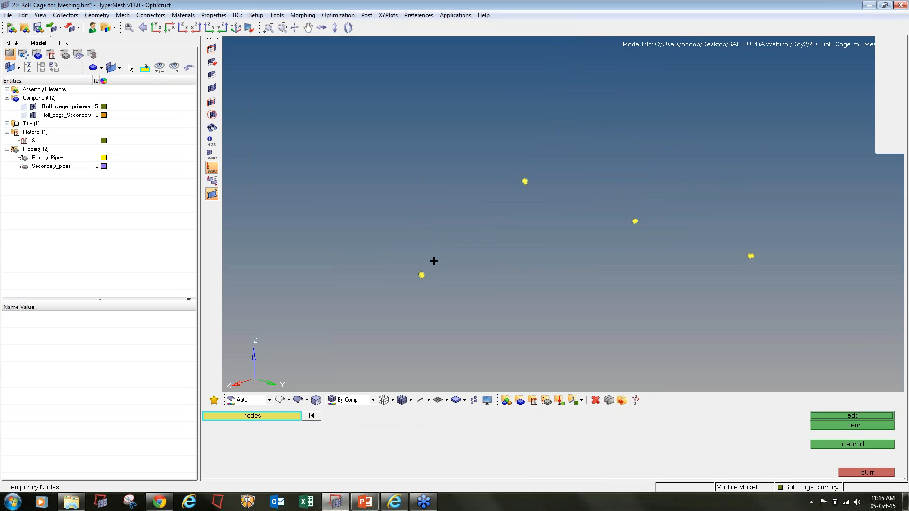
{"action": "scroll", "coordinate": [407, 283], "scroll_direction": "up", "scroll_amount": 4}
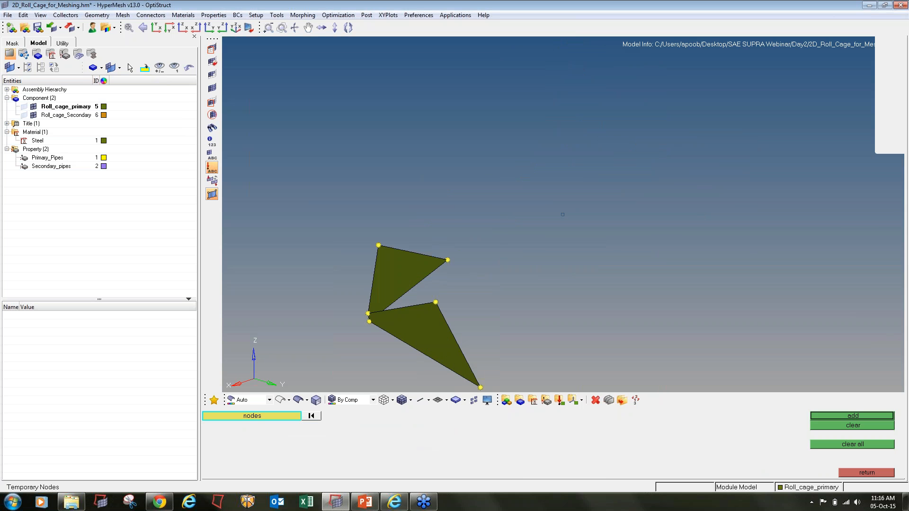
{"action": "left_click_drag", "start_coordinate": [384, 312], "coordinate": [361, 303], "text": "ctrl"}
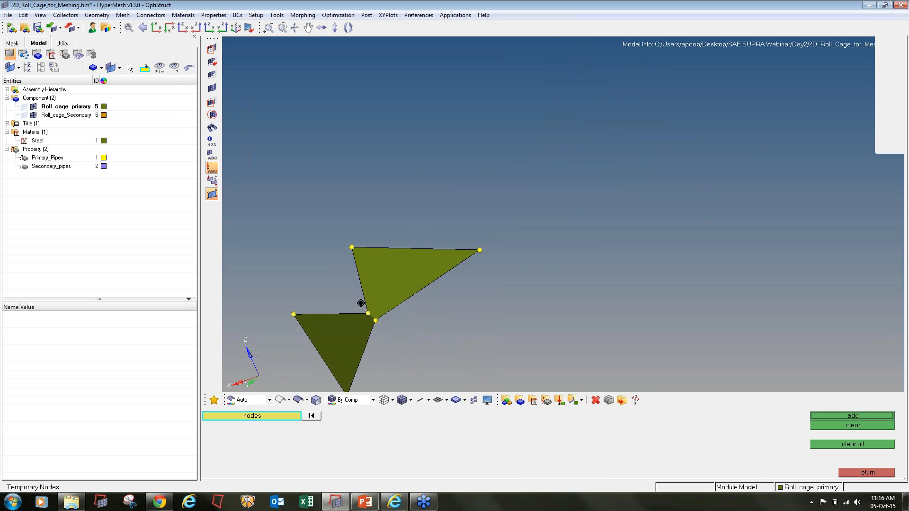
{"action": "scroll", "coordinate": [364, 315], "scroll_direction": "up", "scroll_amount": 5}
{"action": "scroll", "coordinate": [373, 325], "scroll_direction": "down", "scroll_amount": 5}
{"action": "scroll", "coordinate": [373, 324], "scroll_direction": "down", "scroll_amount": 12}
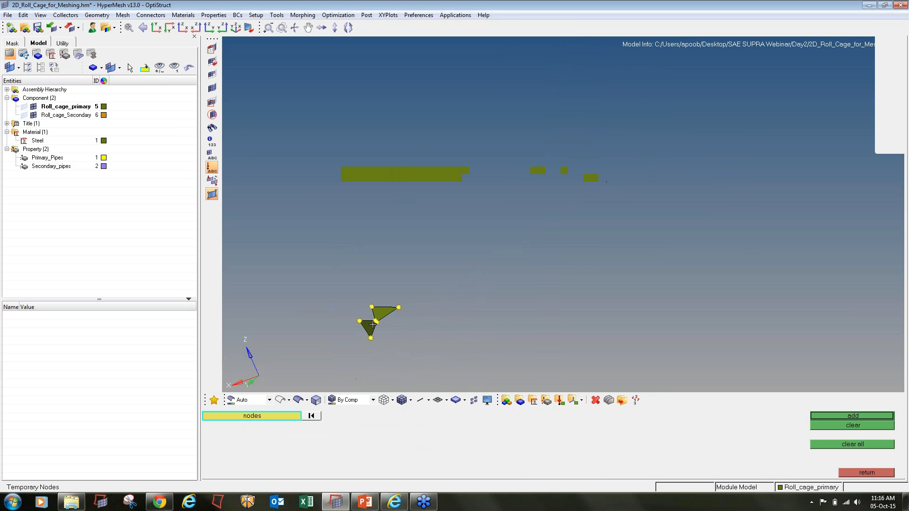
{"action": "right_click_drag", "start_coordinate": [377, 323], "coordinate": [509, 260], "text": "ctrl"}
{"action": "scroll", "coordinate": [509, 260], "scroll_direction": "down", "scroll_amount": 5}
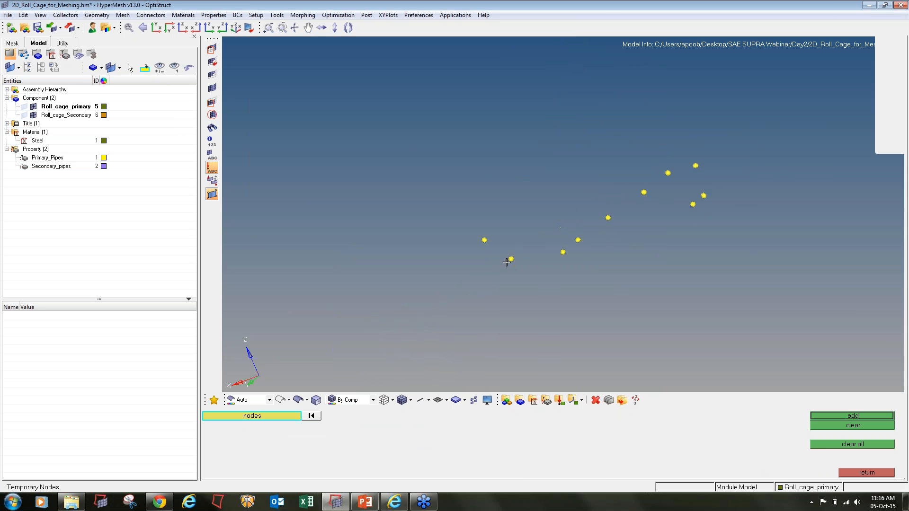
{"action": "left_click_drag", "start_coordinate": [588, 274], "coordinate": [525, 256], "text": "ctrl"}
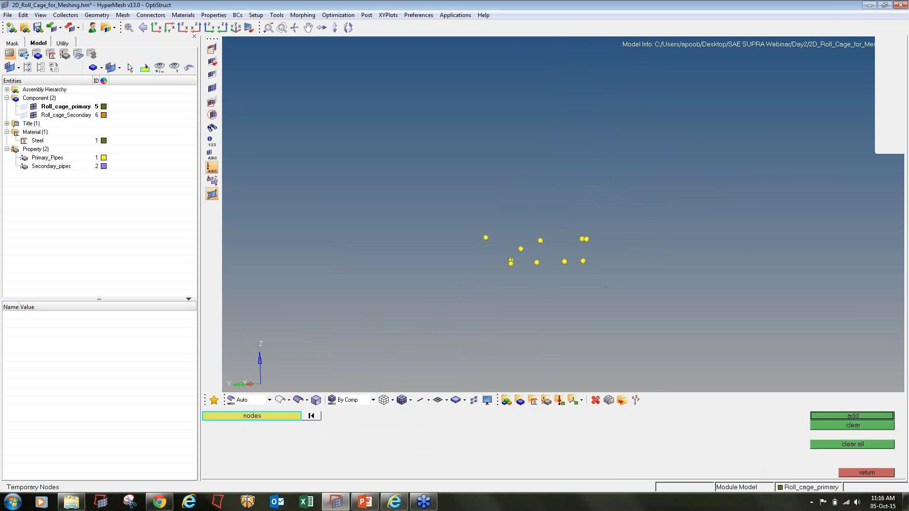
{"action": "key", "text": "ctrl+f"}
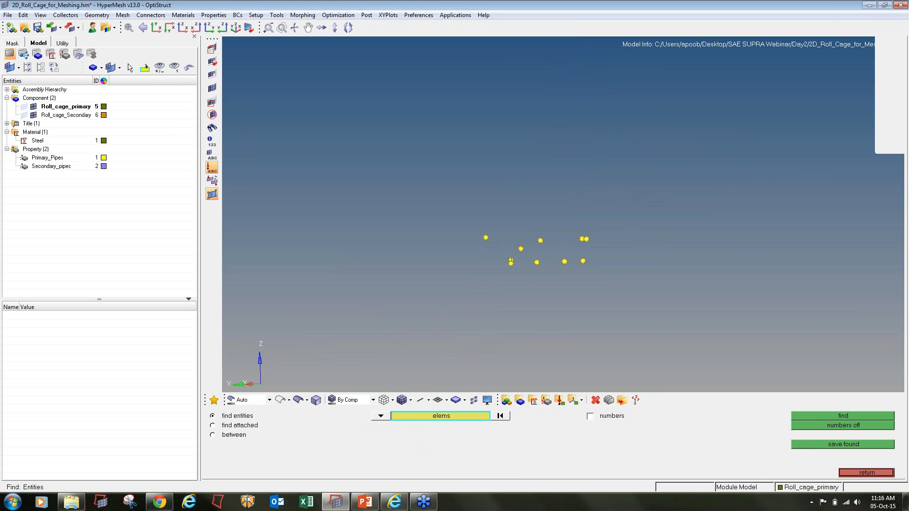
- Find the 121 elements attached to the failed ones, then return to the 2D page
{"action": "left_click", "coordinate": [213, 426]}
{"action": "left_click_drag", "start_coordinate": [396, 184], "coordinate": [704, 314], "text": "shift"}
{"action": "left_click", "coordinate": [820, 417]}
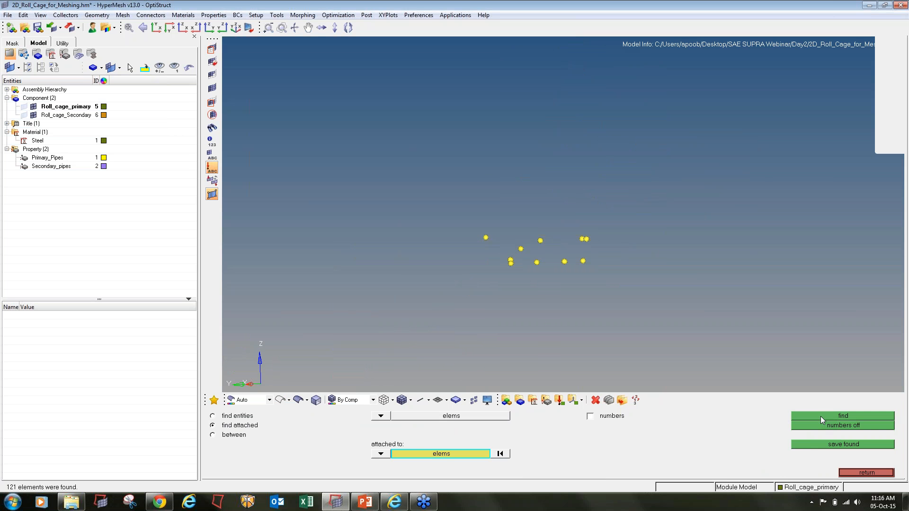
{"action": "scroll", "coordinate": [532, 263], "scroll_direction": "up", "scroll_amount": 10, "text": "ctrl"}
{"action": "scroll", "coordinate": [390, 135], "scroll_direction": "up", "scroll_amount": 10, "text": "ctrl"}
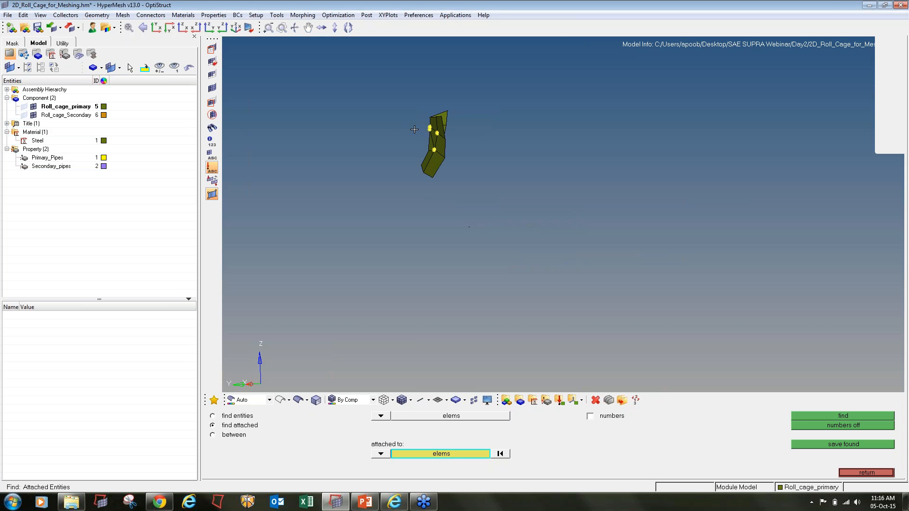
{"action": "left_click_drag", "start_coordinate": [482, 175], "coordinate": [633, 132], "text": "ctrl"}
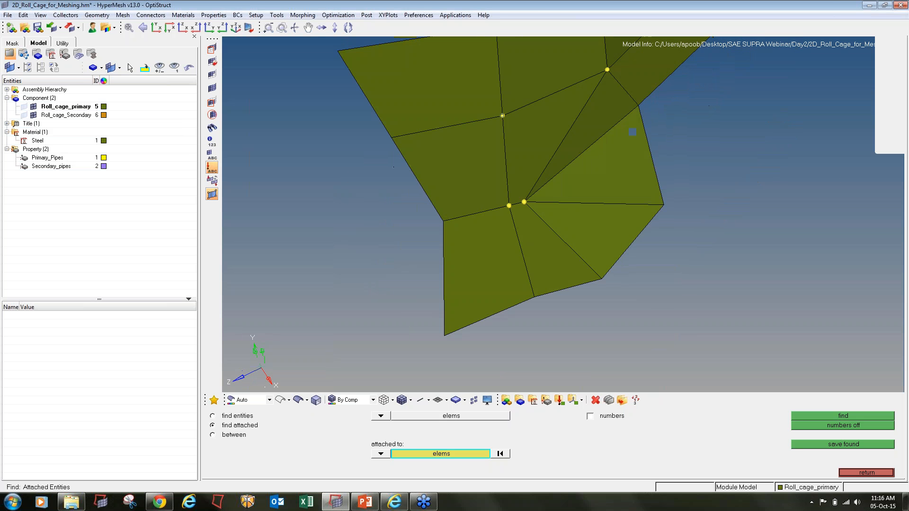
{"action": "left_click", "coordinate": [863, 473]}
{"action": "left_click", "coordinate": [862, 474]}
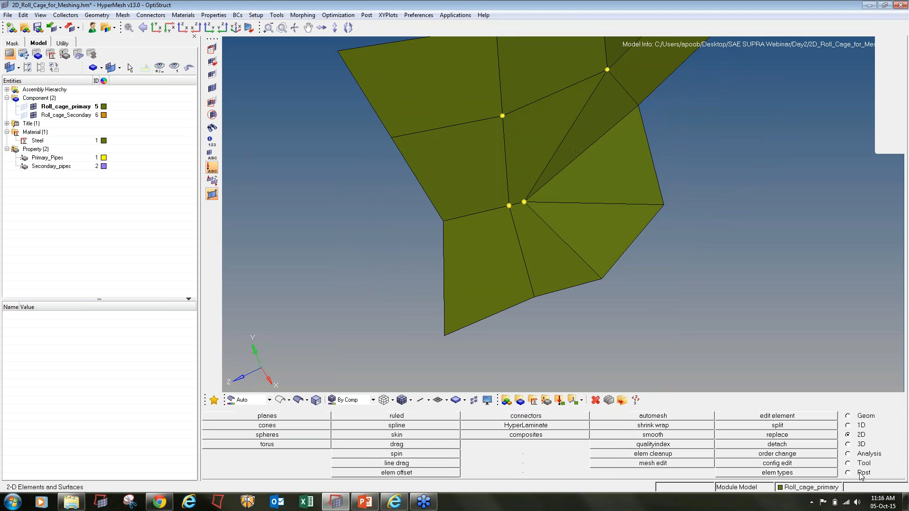
- Remesh the revealed patch at 4 mm with mixed elements, producing 117 elements
{"action": "key", "text": "F12"}
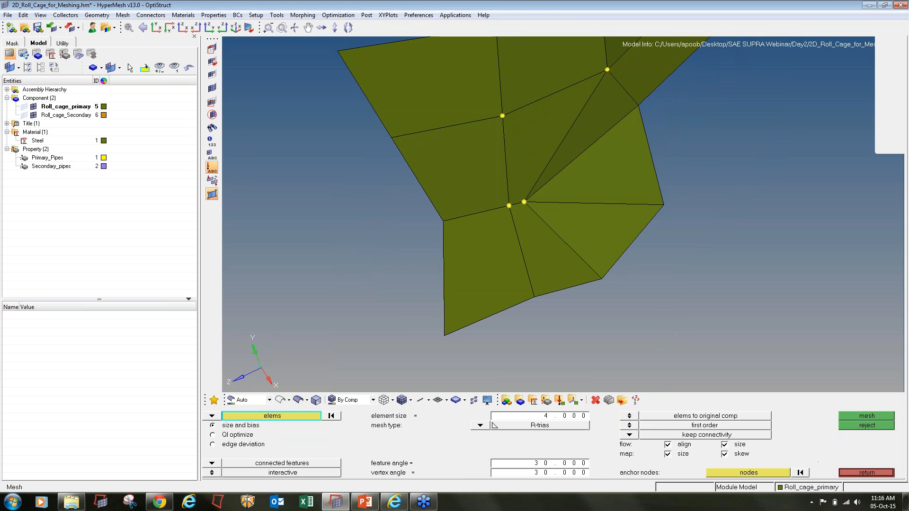
{"action": "scroll", "coordinate": [438, 247], "scroll_direction": "down", "scroll_amount": 4, "text": "ctrl"}
{"action": "scroll", "coordinate": [438, 248], "scroll_direction": "down", "scroll_amount": 12, "text": "ctrl"}
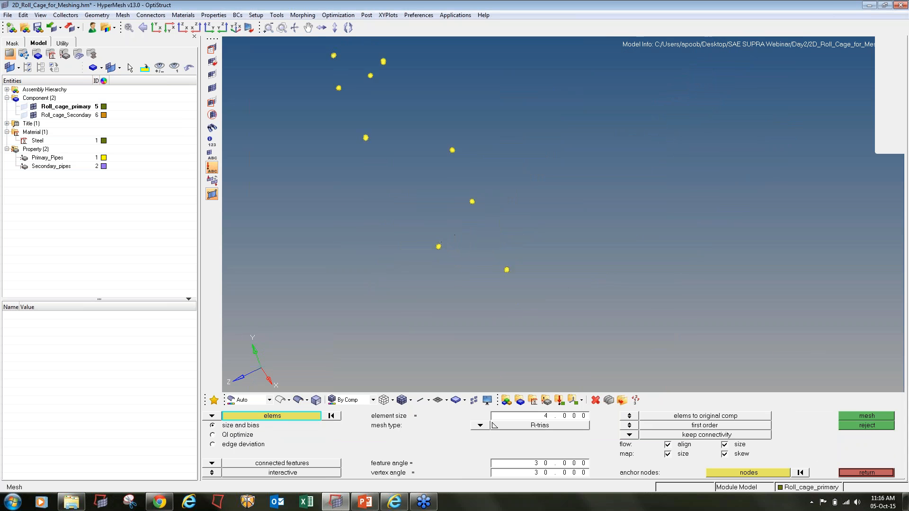
{"action": "left_click_drag", "start_coordinate": [337, 112], "coordinate": [562, 343], "text": "shift"}
{"action": "scroll", "coordinate": [418, 249], "scroll_direction": "up", "scroll_amount": 5, "text": "ctrl"}
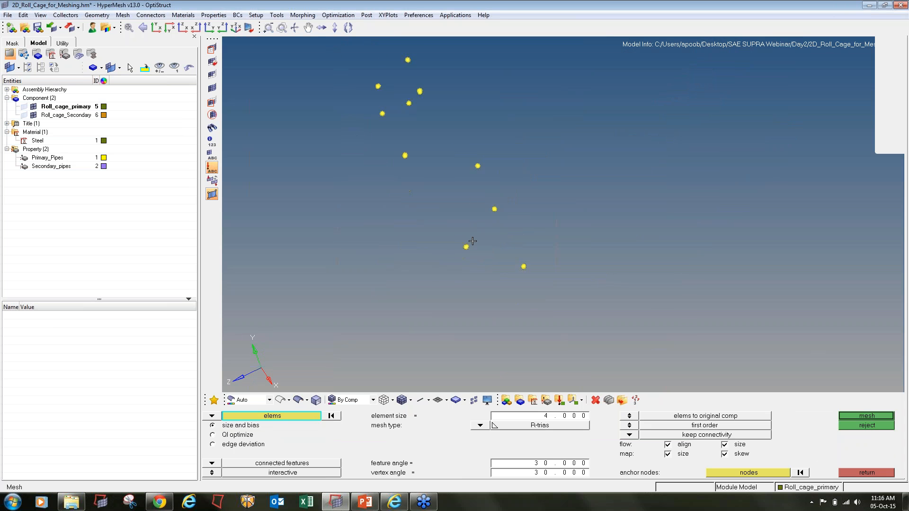
{"action": "scroll", "coordinate": [467, 244], "scroll_direction": "up", "scroll_amount": 7, "text": "ctrl"}
{"action": "scroll", "coordinate": [460, 251], "scroll_direction": "up", "scroll_amount": 10, "text": "ctrl"}
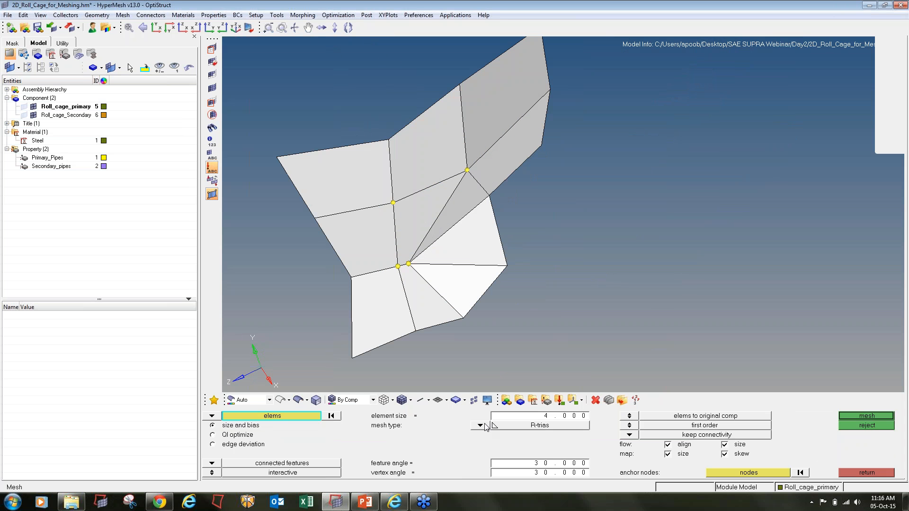
{"action": "left_click", "coordinate": [480, 425]}
{"action": "left_click", "coordinate": [471, 444]}
{"action": "left_click", "coordinate": [859, 416]}
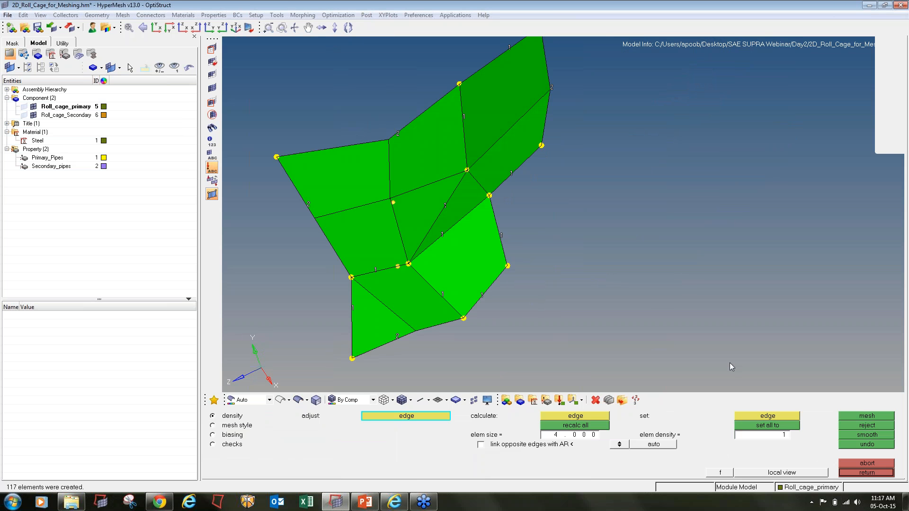
{"action": "left_click", "coordinate": [852, 473]}
- Clear all temporary nodes and unmask the full roll cage mesh
{"action": "key", "text": "f"}
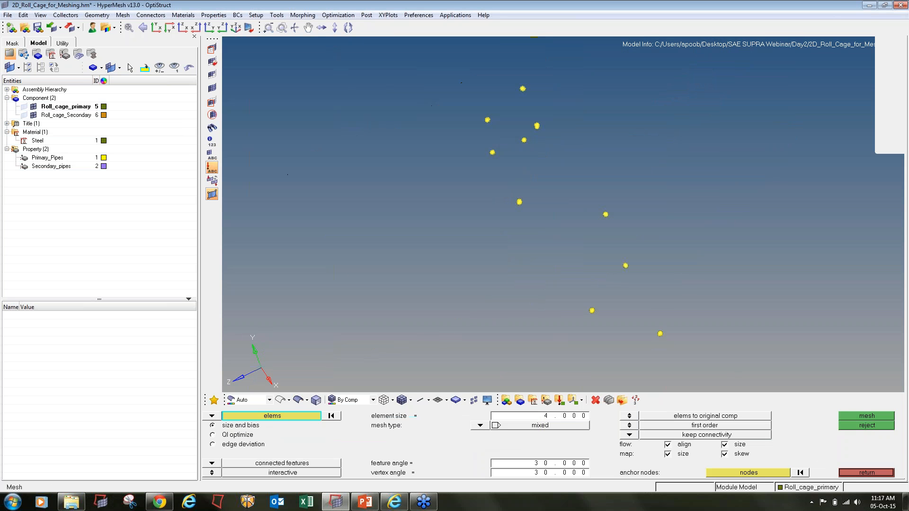
{"action": "scroll", "coordinate": [553, 250], "scroll_direction": "down", "scroll_amount": 3}
{"action": "key", "text": "shift+F2"}
{"action": "left_click", "coordinate": [842, 444]}
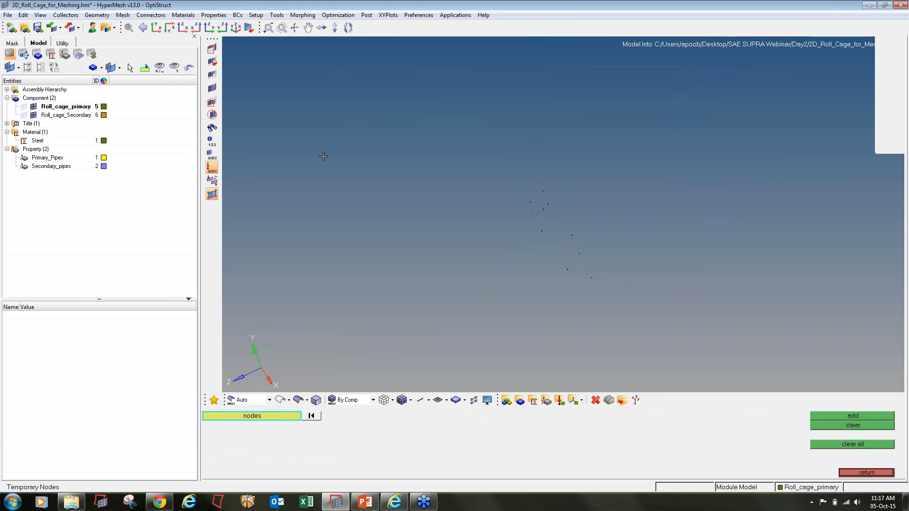
{"action": "left_click", "coordinate": [211, 88]}
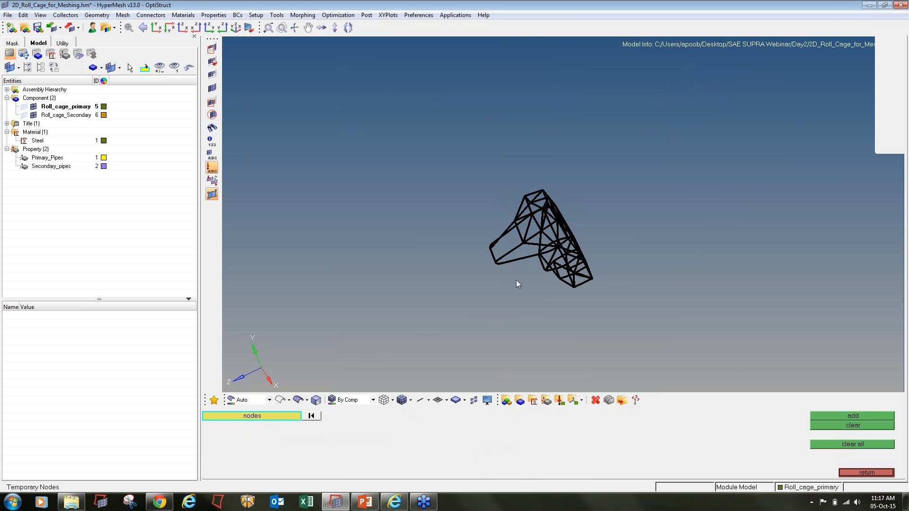
{"action": "key", "text": "F10"}
{"action": "left_click_drag", "start_coordinate": [516, 280], "coordinate": [661, 224], "text": "ctrl"}
- Recheck aspect ratio, save the 6 failed elements, and mask everything else
{"action": "scroll", "coordinate": [509, 287], "scroll_direction": "up", "scroll_amount": 5}
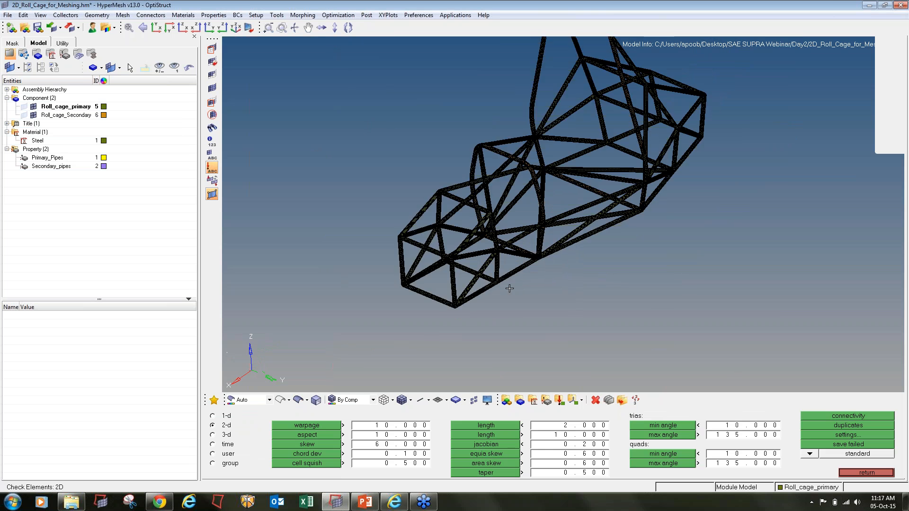
{"action": "left_click", "coordinate": [335, 436]}
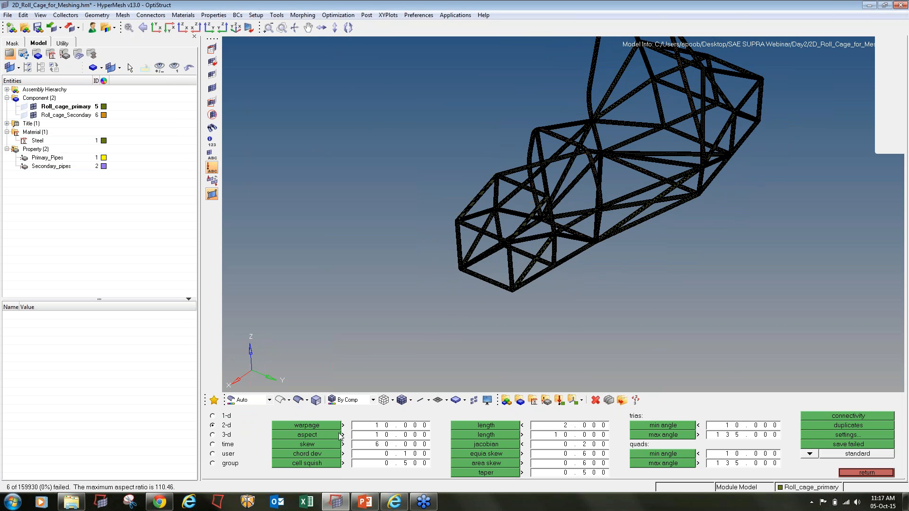
{"action": "left_click", "coordinate": [816, 446]}
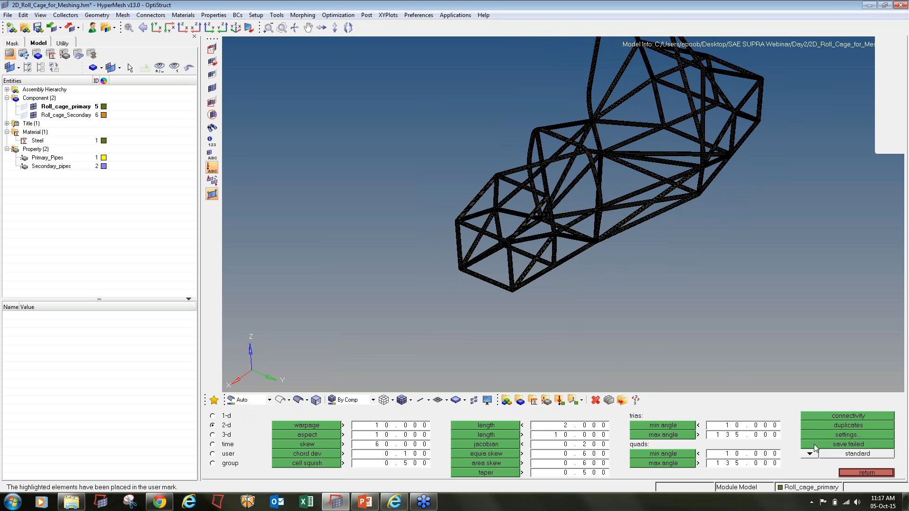
{"action": "key", "text": "F5"}
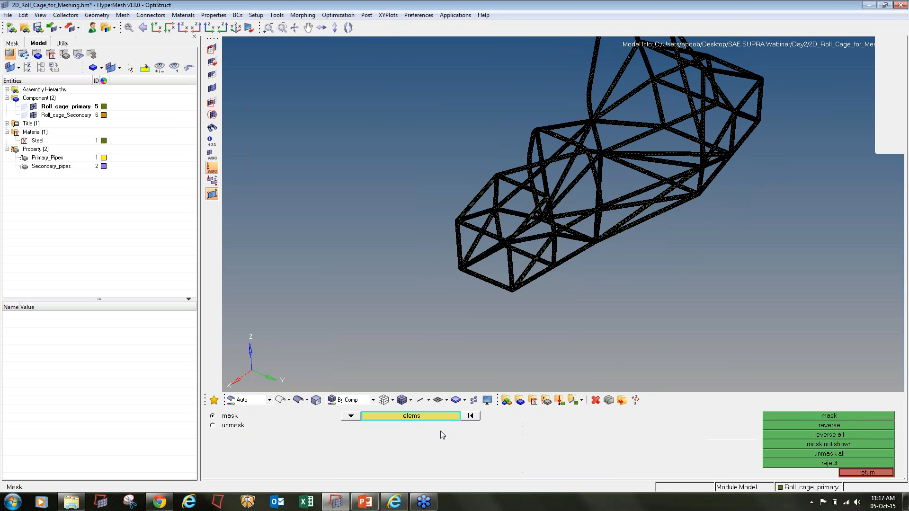
{"action": "left_click", "coordinate": [426, 416]}
{"action": "left_click", "coordinate": [424, 436]}
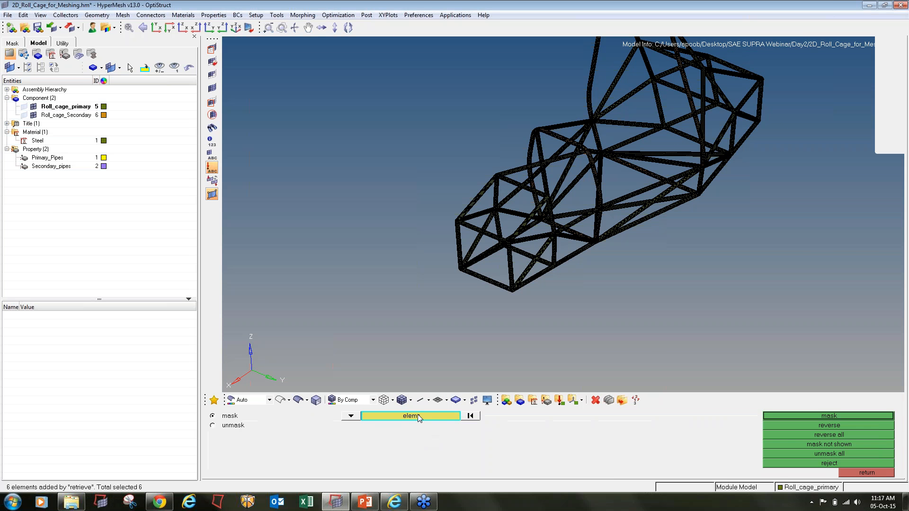
{"action": "left_click", "coordinate": [781, 418]}
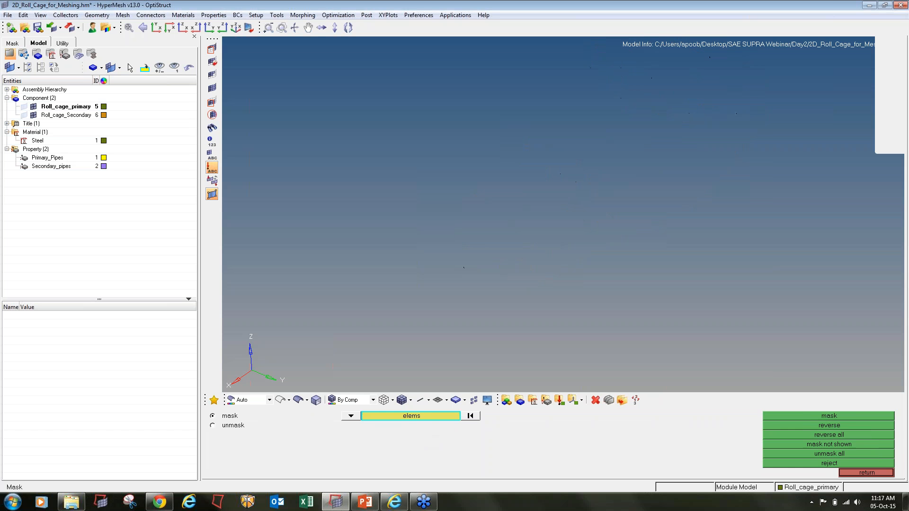
{"action": "key", "text": "shift+F2"}
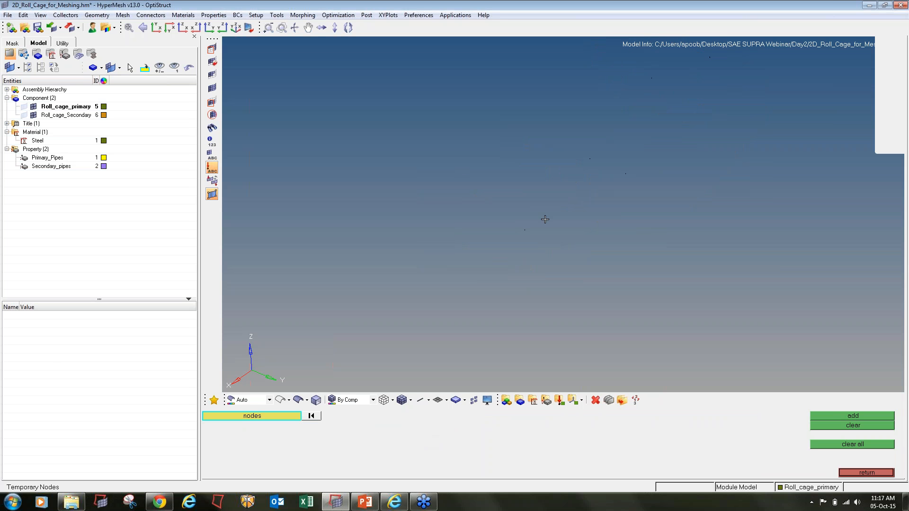
- Mark the 18 nodes of the six failed elements as temporary nodes and zoom to the cluster
{"action": "left_click_drag", "start_coordinate": [401, 111], "coordinate": [843, 375], "text": "shift"}
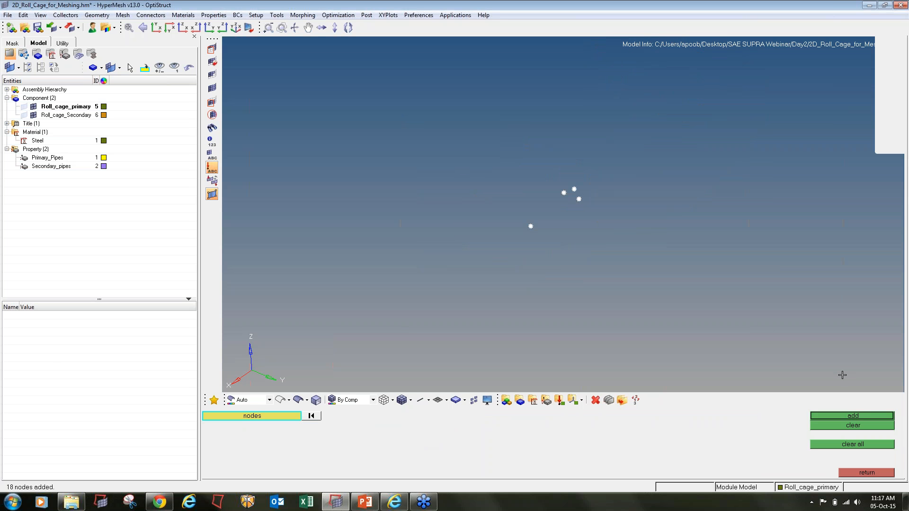
{"action": "left_click", "coordinate": [852, 416]}
{"action": "scroll", "coordinate": [531, 208], "scroll_direction": "up", "scroll_amount": 5, "text": "ctrl"}
{"action": "scroll", "coordinate": [533, 294], "scroll_direction": "up", "scroll_amount": 8, "text": "ctrl"}
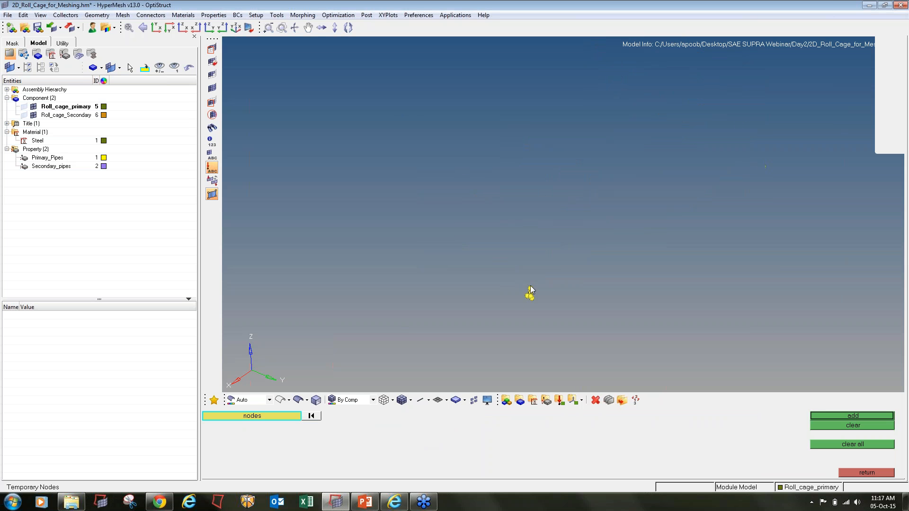
{"action": "scroll", "coordinate": [534, 308], "scroll_direction": "up", "scroll_amount": 7, "text": "ctrl"}
{"action": "scroll", "coordinate": [492, 308], "scroll_direction": "up", "scroll_amount": 6, "text": "ctrl"}
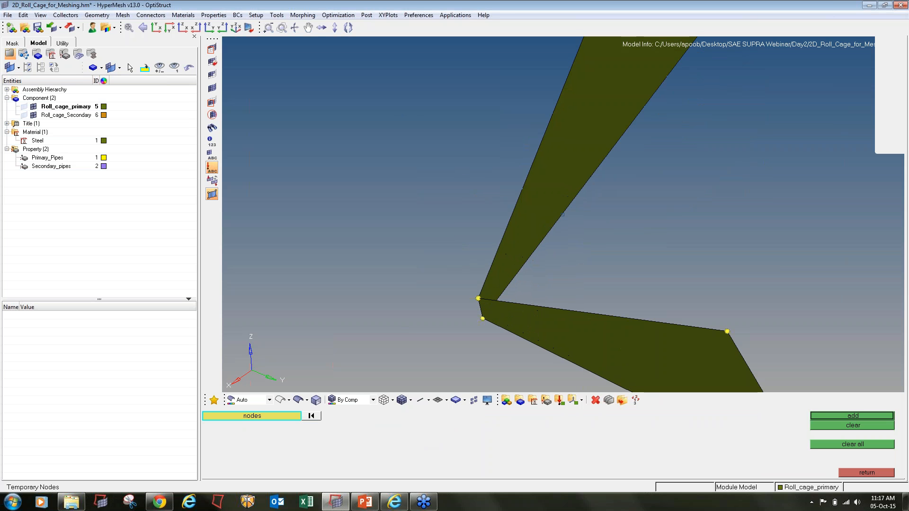
{"action": "left_click_drag", "start_coordinate": [490, 308], "coordinate": [432, 331], "text": "ctrl"}
{"action": "key", "text": "F4"}
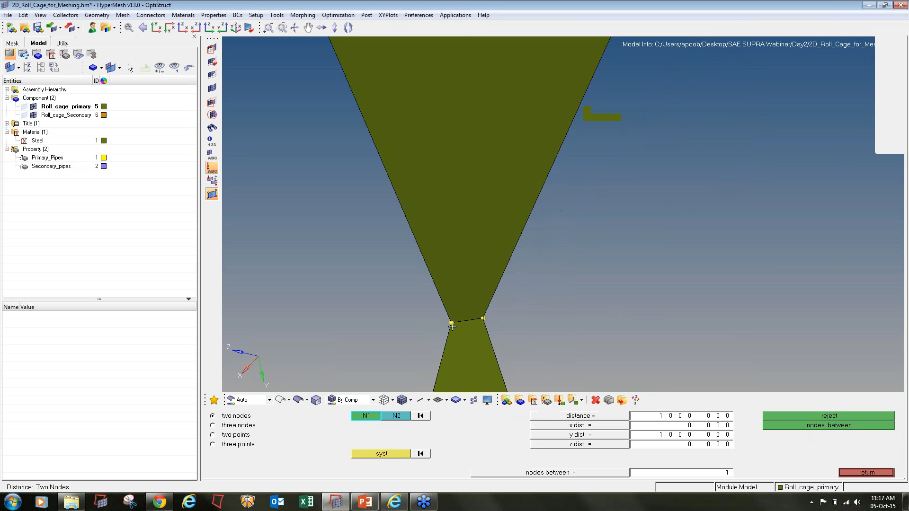
- Pick the second nearly coincident node and set the two-node distance to 0.4
{"action": "left_click", "coordinate": [451, 324]}
{"action": "left_click", "coordinate": [691, 416]}
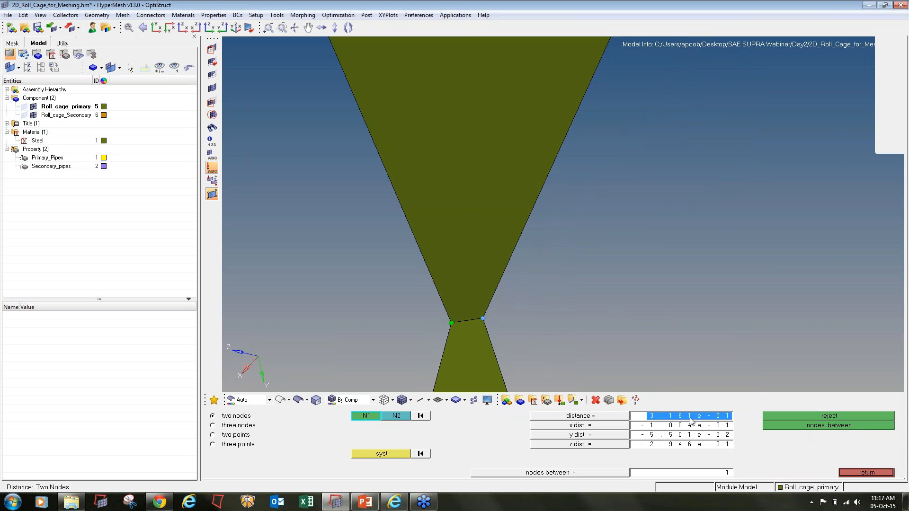
{"action": "type", "text": "000"}
{"action": "key", "text": "Return"}
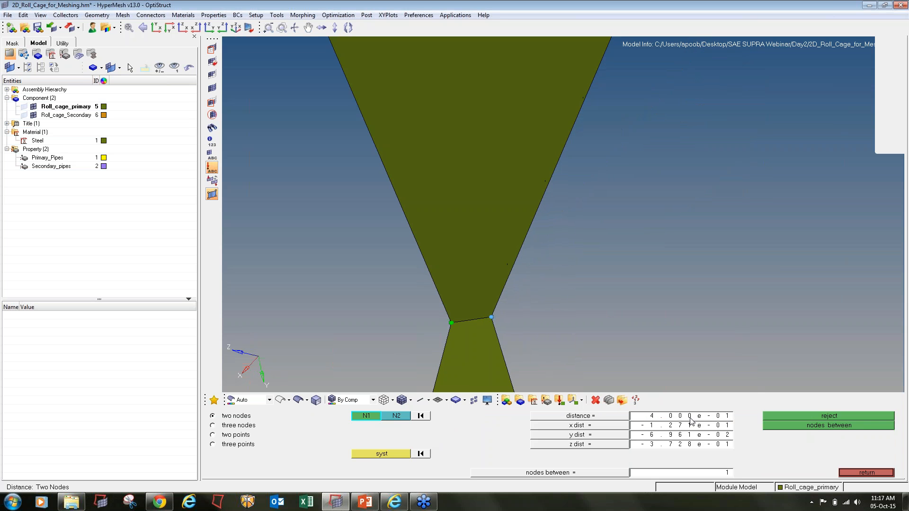
- Display the 42 elements attached to the yellow nodes with find attached
{"action": "key", "text": "shift+F5"}
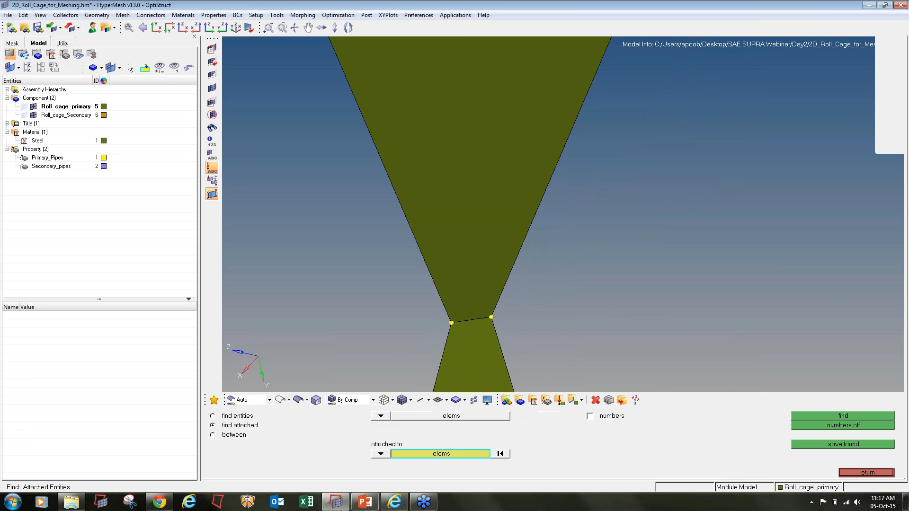
{"action": "key", "text": "f"}
{"action": "scroll", "coordinate": [535, 240], "scroll_direction": "down", "scroll_amount": 4}
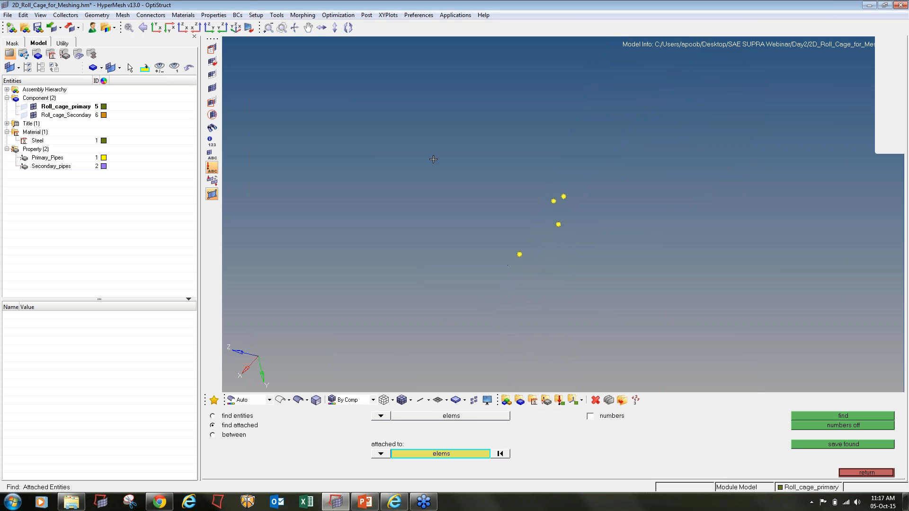
{"action": "left_click_drag", "start_coordinate": [434, 159], "coordinate": [504, 200], "text": "shift"}
{"action": "left_click", "coordinate": [805, 416]}
{"action": "scroll", "coordinate": [520, 255], "scroll_direction": "up", "scroll_amount": 3}
{"action": "scroll", "coordinate": [519, 255], "scroll_direction": "up", "scroll_amount": 5}
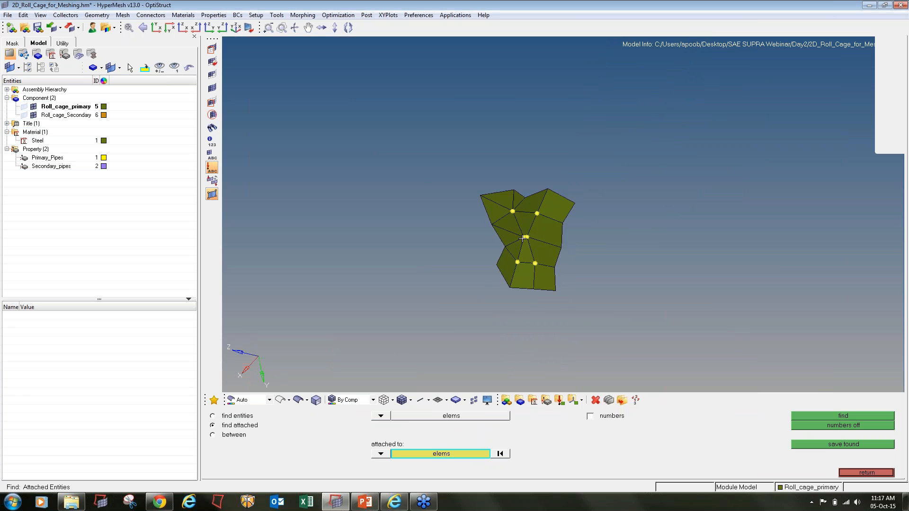
{"action": "scroll", "coordinate": [523, 236], "scroll_direction": "up", "scroll_amount": 4}
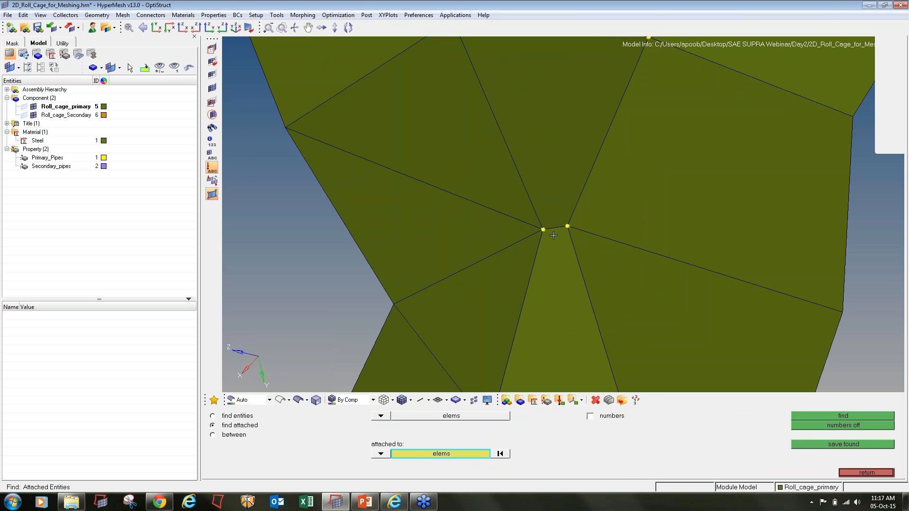
{"action": "key", "text": "F4"}
{"action": "left_click", "coordinate": [844, 314]}
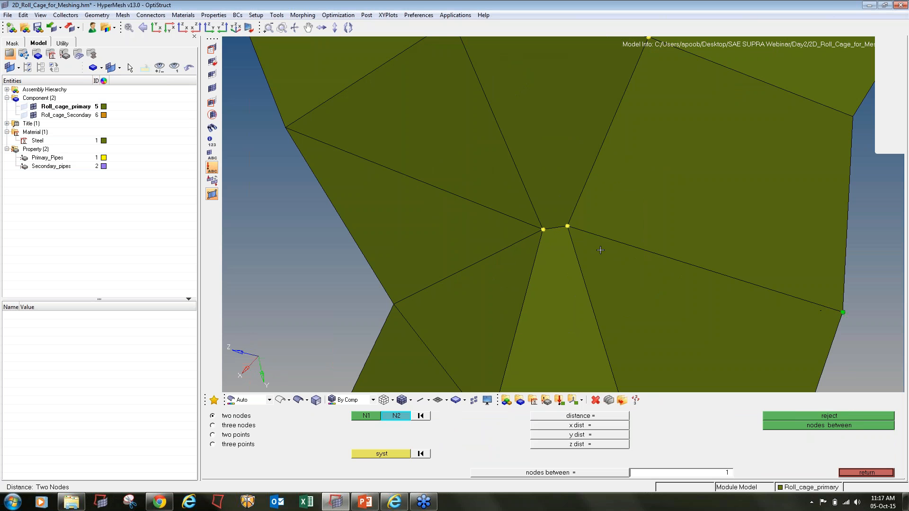
- Move the second node so it sits 3.5 from the corner node
{"action": "left_click", "coordinate": [568, 226]}
{"action": "left_click", "coordinate": [695, 418]}
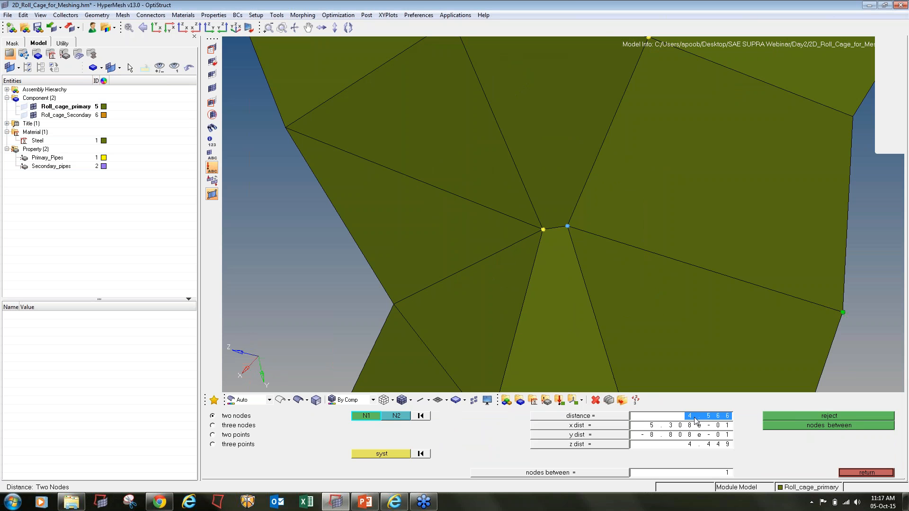
{"action": "type", "text": "4"}
{"action": "key", "text": "Return"}
{"action": "left_click", "coordinate": [701, 417]}
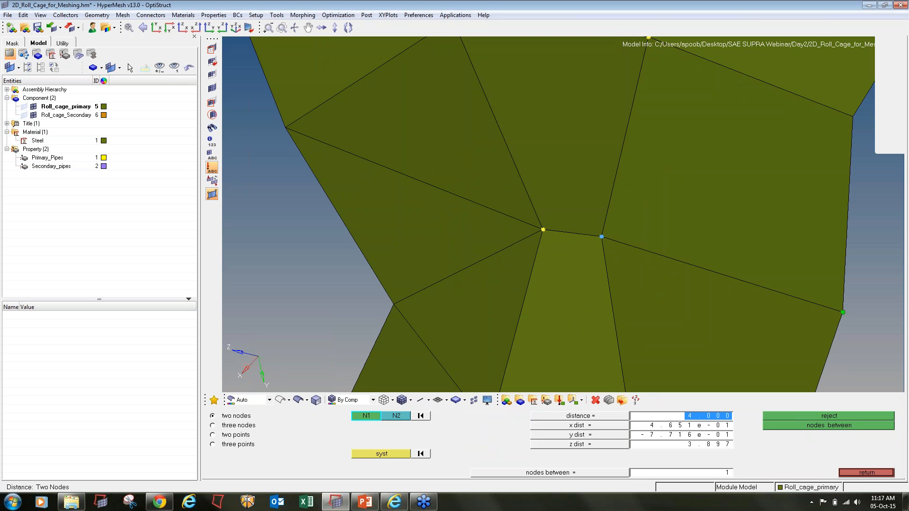
{"action": "type", "text": "3.5"}
{"action": "key", "text": "Return"}
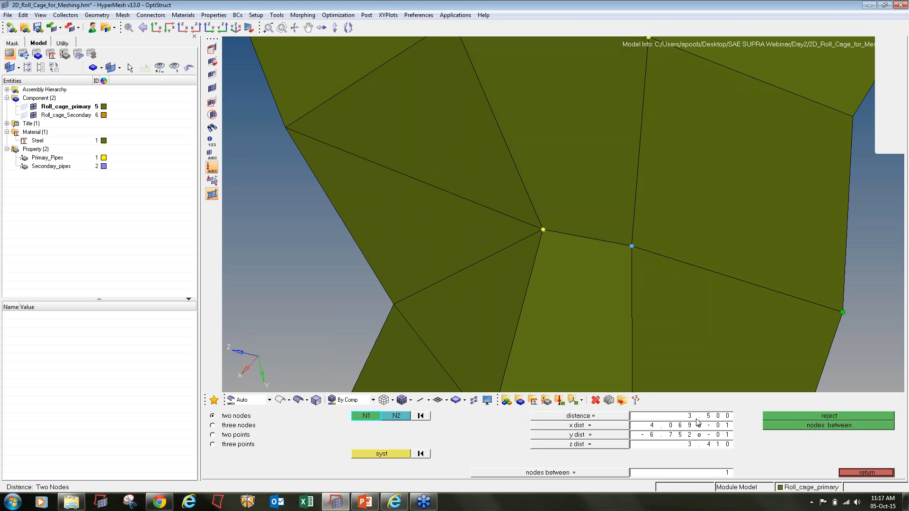
- Pick a new first node and set its distance to 3.7
{"action": "left_click", "coordinate": [394, 303]}
{"action": "left_click", "coordinate": [699, 419]}
{"action": "type", "text": "3.7"}
{"action": "key", "text": "Return"}
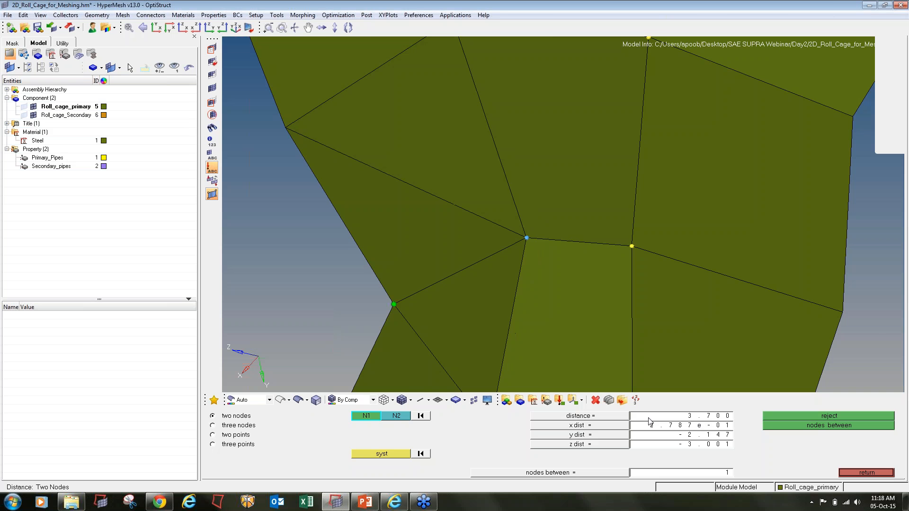
{"action": "scroll", "coordinate": [577, 279], "scroll_direction": "down", "scroll_amount": 8, "text": "ctrl"}
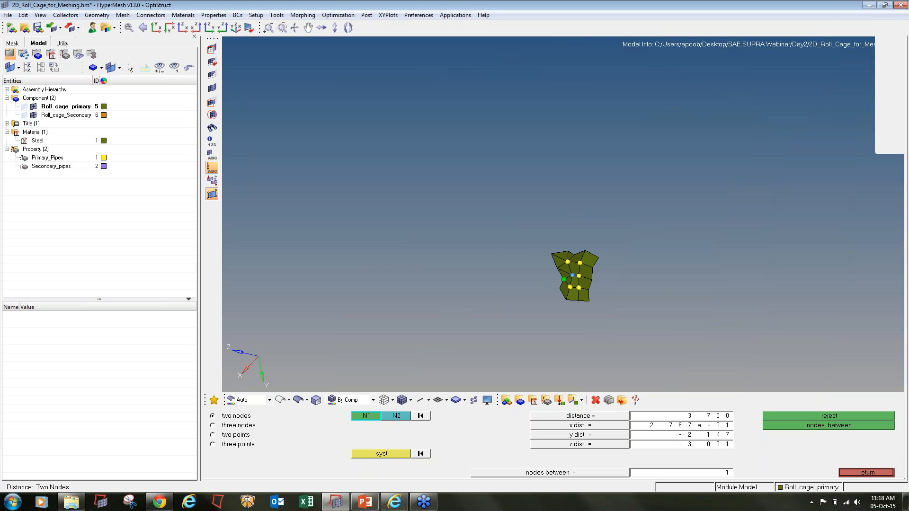
- Hide the repaired elements with Mask
{"action": "key", "text": "F5"}
{"action": "left_click_drag", "start_coordinate": [521, 221], "coordinate": [644, 340], "text": "shift"}
{"action": "middle_click", "coordinate": [644, 339]}
- Add four temporary nodes on the next failed element and zoom to them
{"action": "key", "text": "shift+F2"}
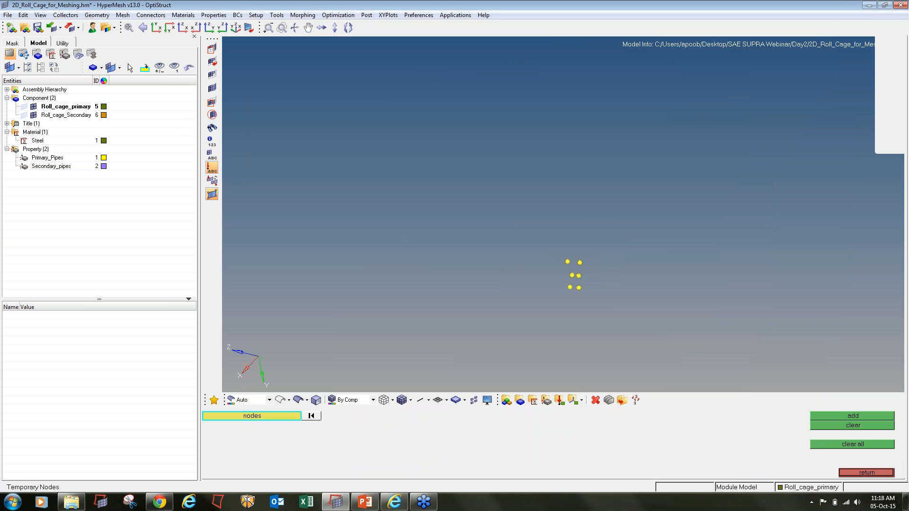
{"action": "left_click", "coordinate": [853, 416]}
{"action": "scroll", "coordinate": [566, 218], "scroll_direction": "up", "scroll_amount": 5, "text": "ctrl"}
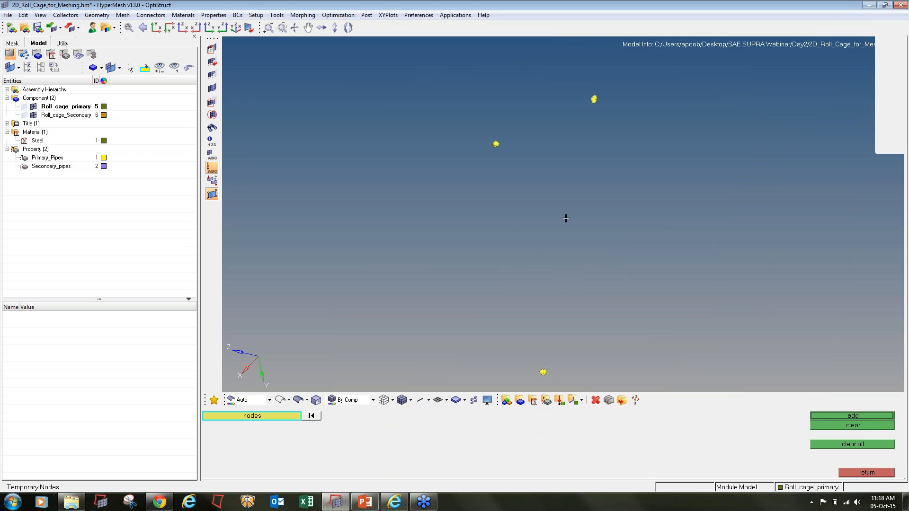
{"action": "right_click_drag", "start_coordinate": [545, 369], "coordinate": [516, 271], "text": "ctrl"}
{"action": "scroll", "coordinate": [514, 269], "scroll_direction": "up", "scroll_amount": 6, "text": "ctrl"}
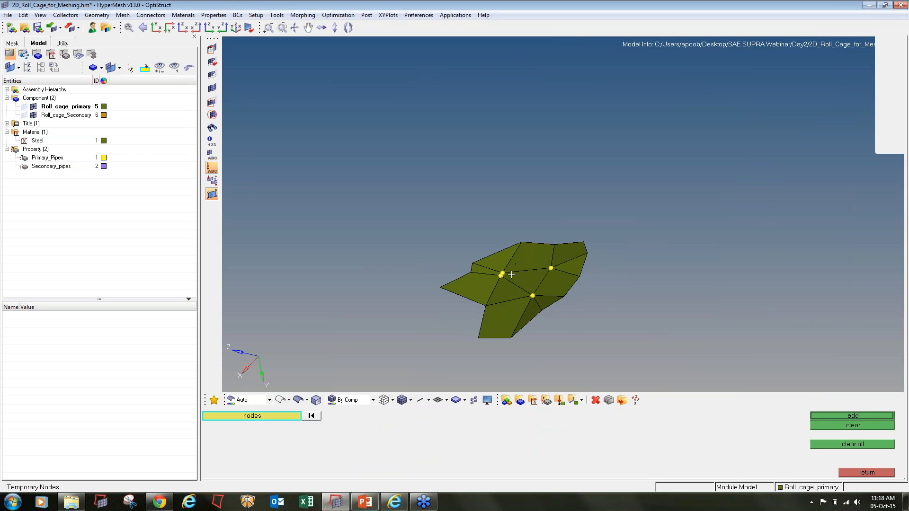
{"action": "left_click_drag", "start_coordinate": [485, 326], "coordinate": [500, 292], "text": "ctrl"}
- Pick the two close lower nodes and try trial distance values of 8 and 1
{"action": "scroll", "coordinate": [499, 284], "scroll_direction": "up", "scroll_amount": 2, "text": "ctrl"}
{"action": "key", "text": "F4"}
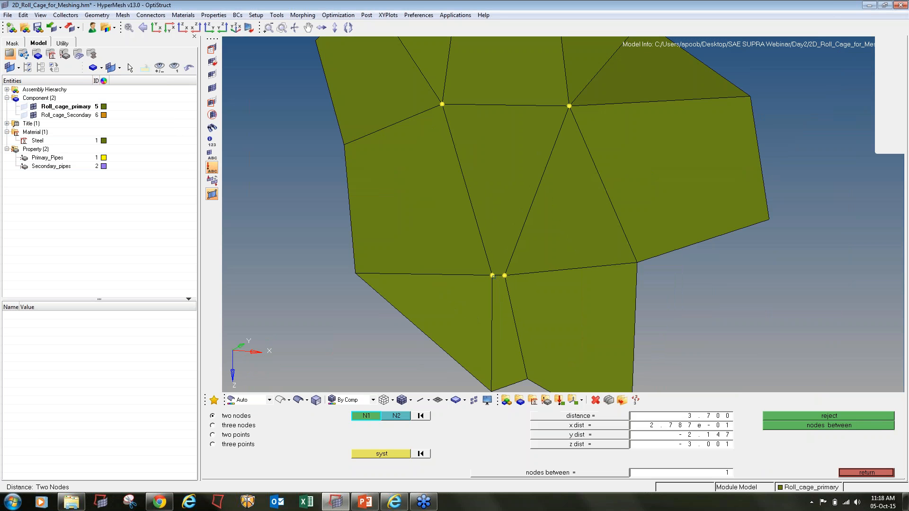
{"action": "left_click", "coordinate": [505, 276]}
{"action": "left_click", "coordinate": [493, 276]}
{"action": "double_click", "coordinate": [706, 420]}
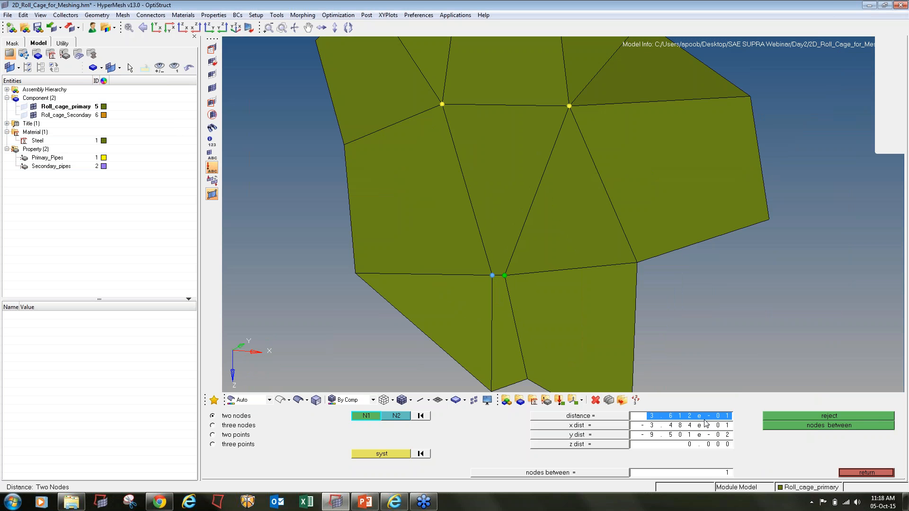
{"action": "type", "text": "8"}
{"action": "key", "text": "Return"}
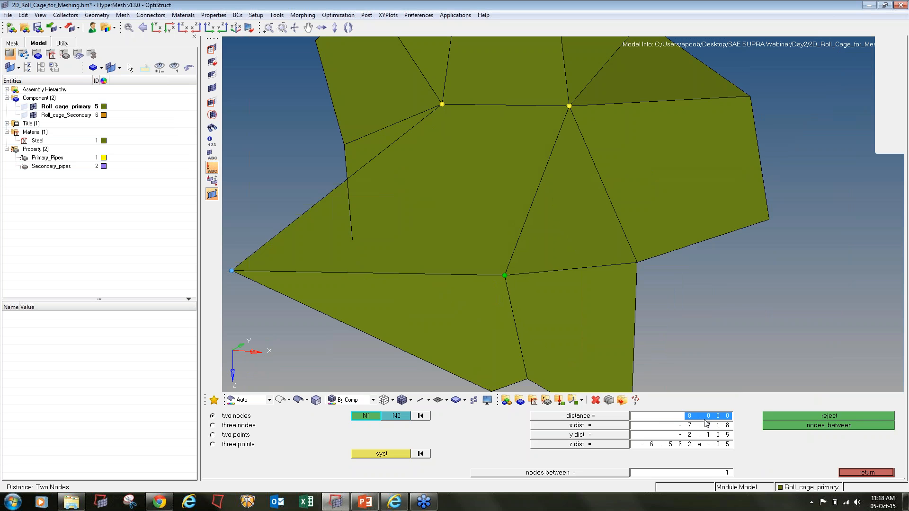
{"action": "type", "text": "1"}
{"action": "key", "text": "Return"}
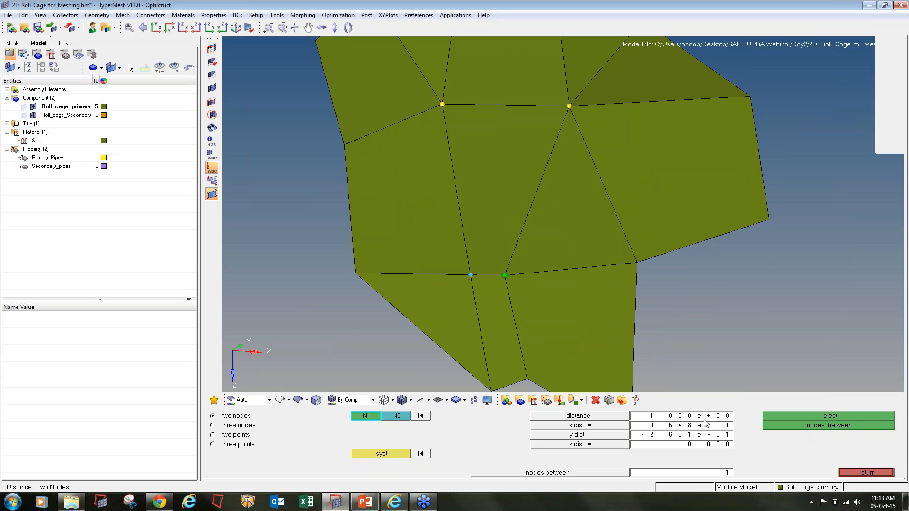
{"action": "double_click", "coordinate": [702, 419]}
{"action": "type", "text": "1"}
- Repick the left and right nodes and set their distance to 2
{"action": "left_click", "coordinate": [454, 275]}
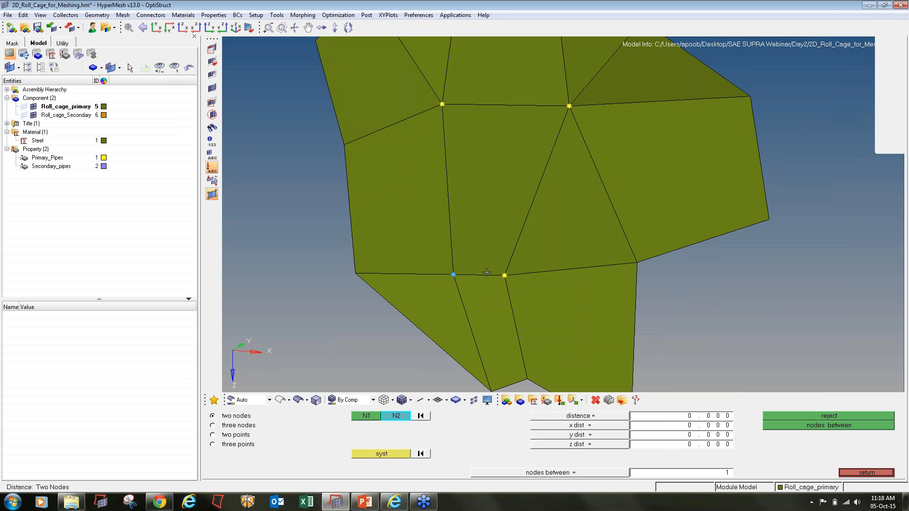
{"action": "left_click", "coordinate": [504, 276]}
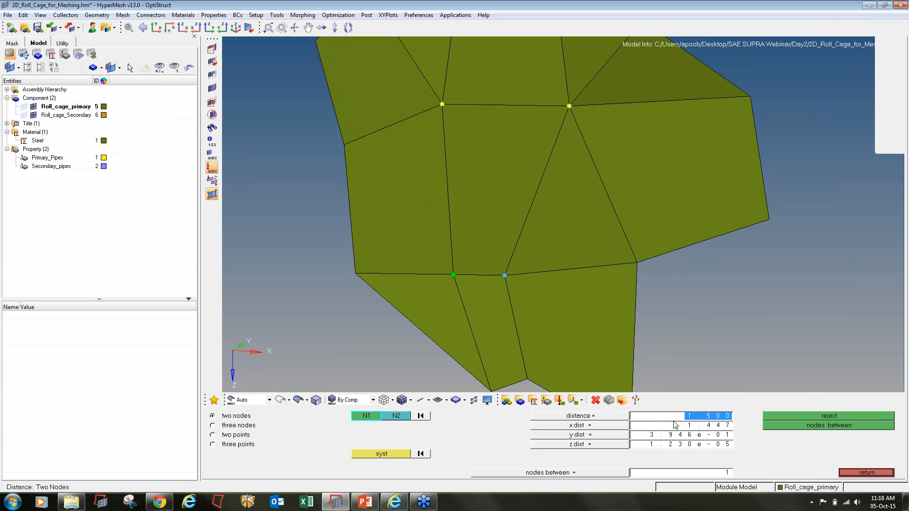
{"action": "type", "text": "2"}
{"action": "key", "text": "Return"}
{"action": "scroll", "coordinate": [527, 256], "scroll_direction": "down", "scroll_amount": 2}
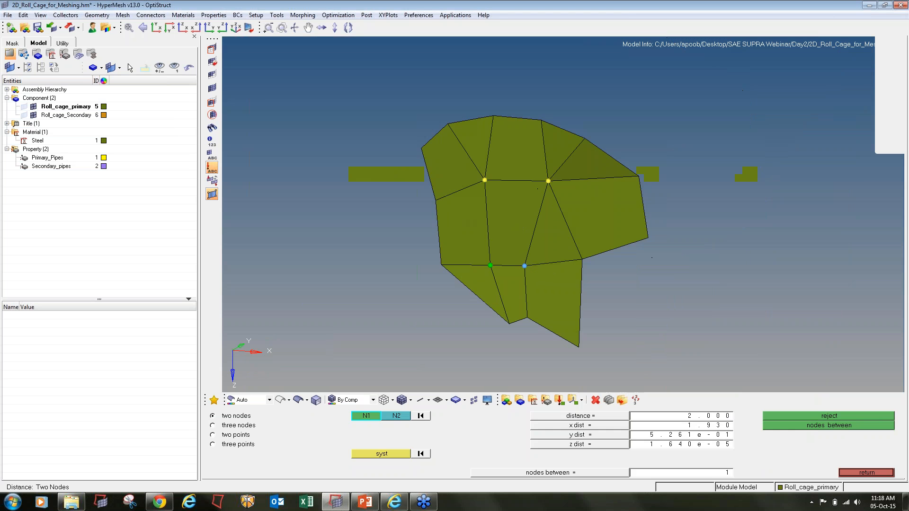
{"action": "key", "text": "F5"}
- Hide the 12 patch elements and clear the four leftover temporary nodes
{"action": "left_click_drag", "start_coordinate": [336, 77], "coordinate": [755, 359], "text": "shift"}
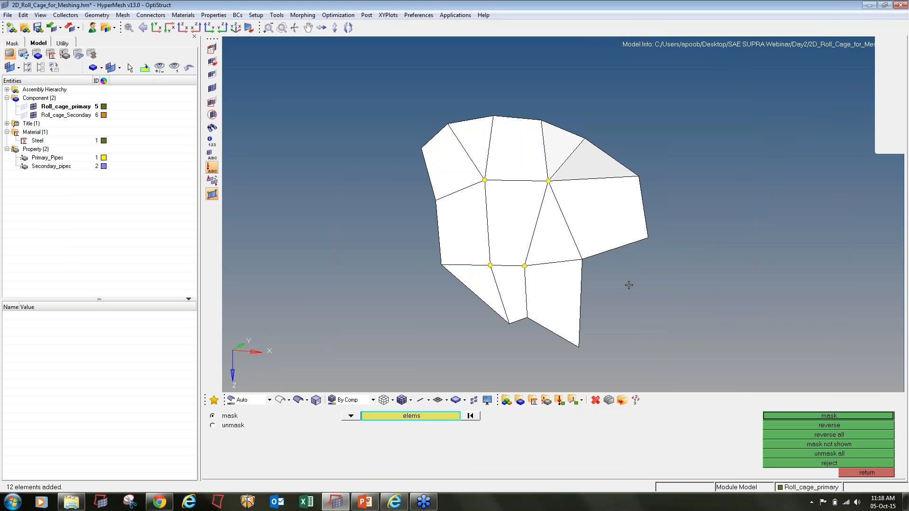
{"action": "middle_click", "coordinate": [629, 284]}
{"action": "key", "text": "shift+F2"}
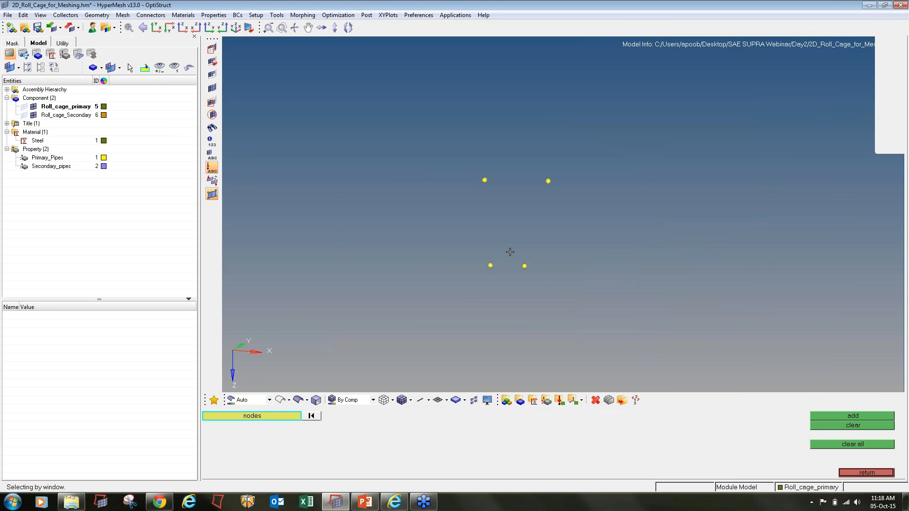
{"action": "left_click_drag", "start_coordinate": [698, 320], "coordinate": [301, 127], "text": "shift"}
{"action": "left_click", "coordinate": [846, 427]}
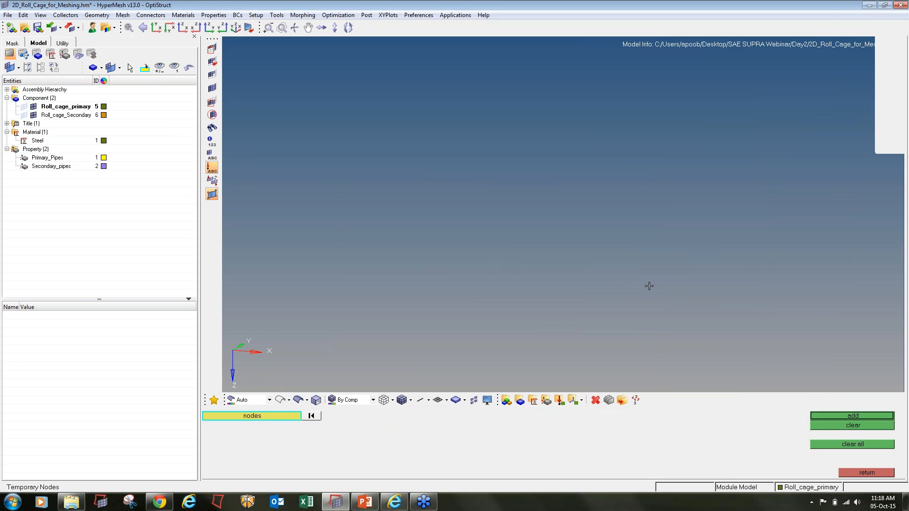
- Display the 15 elements attached to the lower part of the patch
{"action": "key", "text": "f"}
{"action": "right_click_drag", "start_coordinate": [879, 299], "coordinate": [810, 290], "text": "ctrl"}
{"action": "scroll", "coordinate": [717, 255], "scroll_direction": "up", "scroll_amount": 16, "text": "ctrl"}
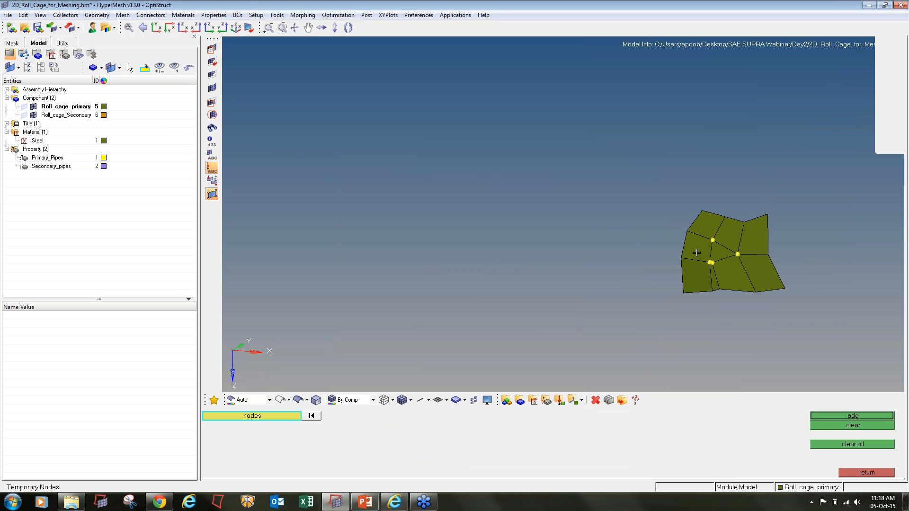
{"action": "scroll", "coordinate": [719, 274], "scroll_direction": "down", "scroll_amount": 1, "text": "ctrl"}
{"action": "right_click_drag", "start_coordinate": [711, 261], "coordinate": [617, 247], "text": "ctrl"}
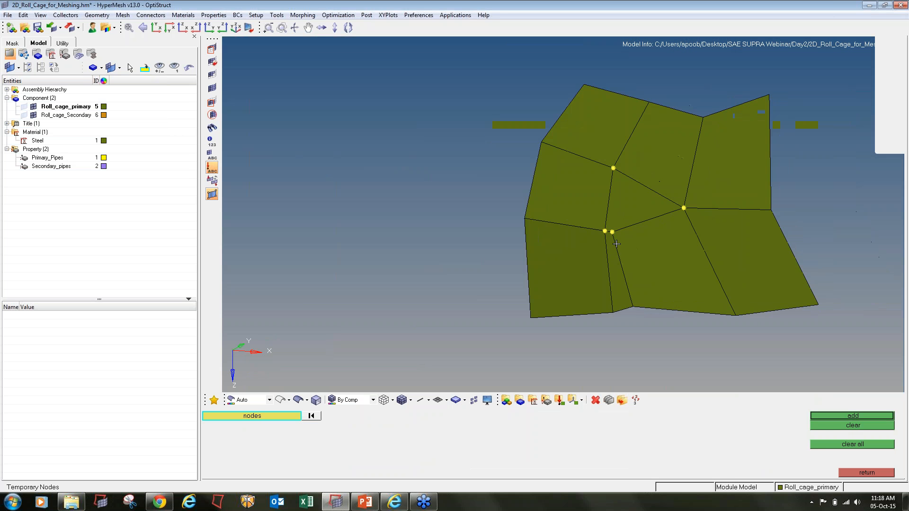
{"action": "key", "text": "shift+F5"}
{"action": "left_click_drag", "start_coordinate": [550, 213], "coordinate": [757, 359], "text": "shift"}
{"action": "left_click", "coordinate": [815, 420]}
- Find attached along the bottom edge again, restoring 11 more elements
{"action": "scroll", "coordinate": [570, 268], "scroll_direction": "down", "scroll_amount": 2, "text": "ctrl"}
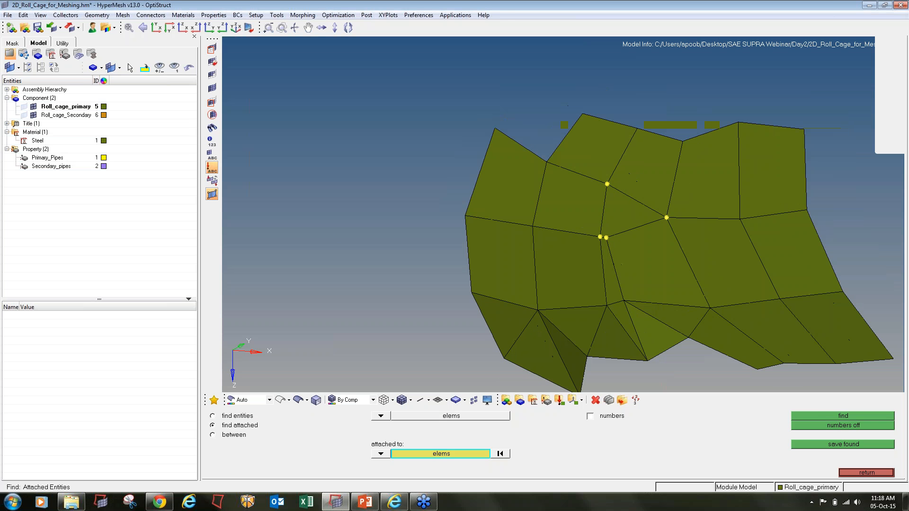
{"action": "right_click_drag", "start_coordinate": [571, 271], "coordinate": [538, 219], "text": "ctrl"}
{"action": "left_click_drag", "start_coordinate": [538, 219], "coordinate": [693, 356], "text": "shift"}
{"action": "left_click", "coordinate": [836, 416]}
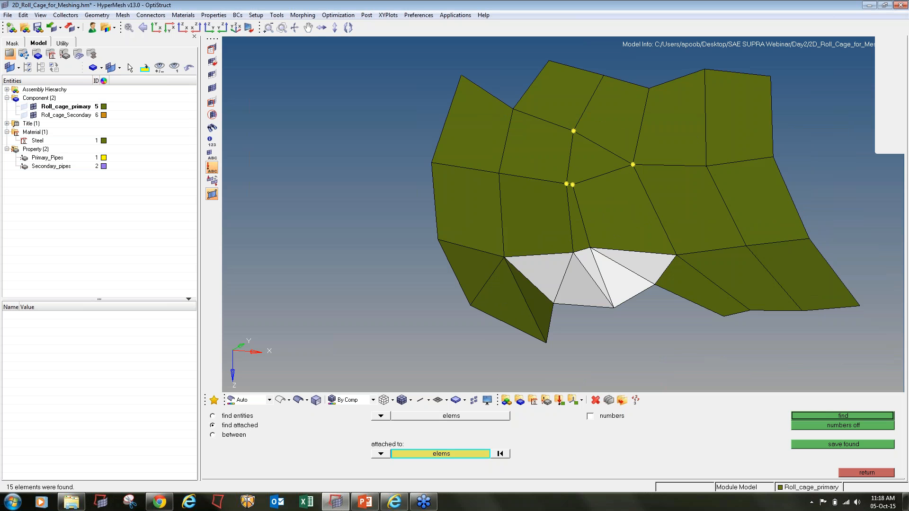
{"action": "left_click_drag", "start_coordinate": [538, 261], "coordinate": [726, 386], "text": "shift"}
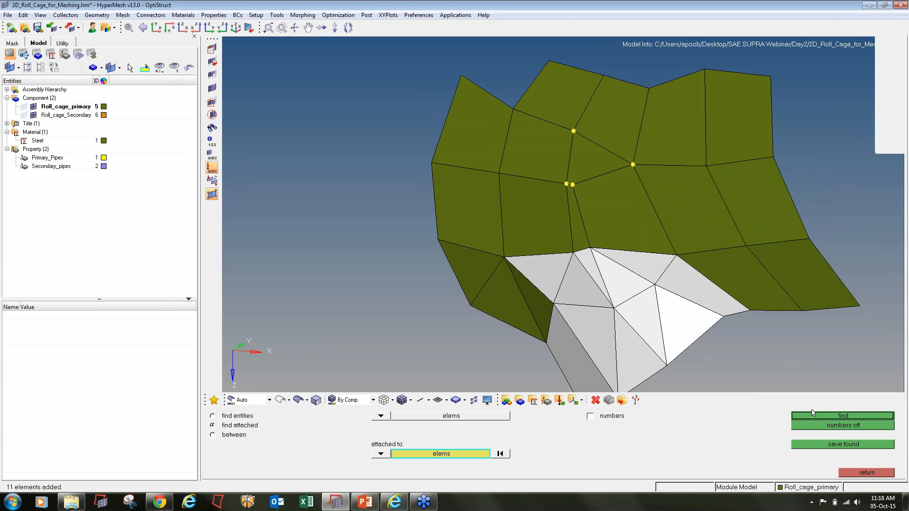
{"action": "left_click", "coordinate": [836, 416]}
{"action": "scroll", "coordinate": [642, 336], "scroll_direction": "up", "scroll_amount": 4, "text": "ctrl"}
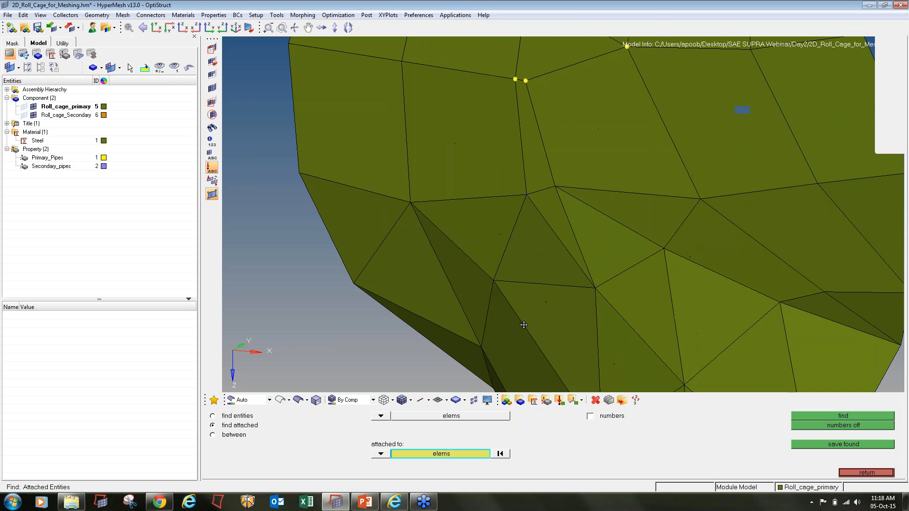
{"action": "left_click_drag", "start_coordinate": [524, 325], "coordinate": [418, 278], "text": "ctrl"}
{"action": "scroll", "coordinate": [521, 301], "scroll_direction": "down", "scroll_amount": 3, "text": "ctrl"}
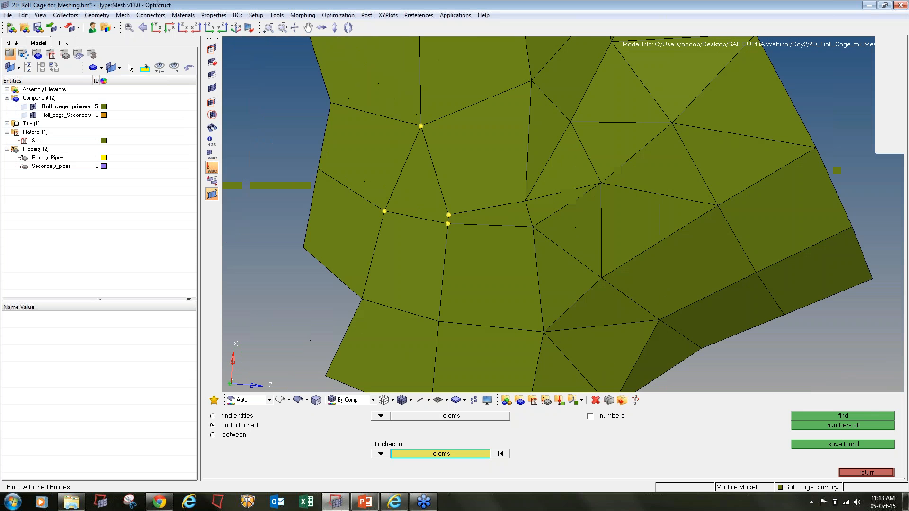
{"action": "key", "text": "F12"}
- Remesh the ten elements around the yellow nodes at 4 mm element size and accept
{"action": "left_click", "coordinate": [455, 198]}
{"action": "left_click", "coordinate": [420, 195]}
{"action": "left_click", "coordinate": [417, 256]}
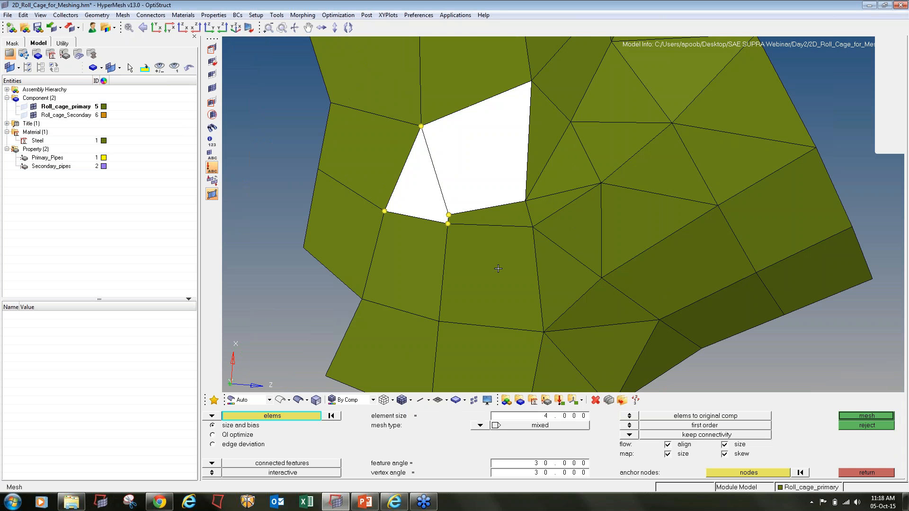
{"action": "left_click", "coordinate": [497, 268]}
{"action": "left_click", "coordinate": [501, 219]}
{"action": "left_click", "coordinate": [543, 137]}
{"action": "left_click", "coordinate": [561, 166]}
{"action": "left_click", "coordinate": [553, 204]}
{"action": "left_click", "coordinate": [580, 230]}
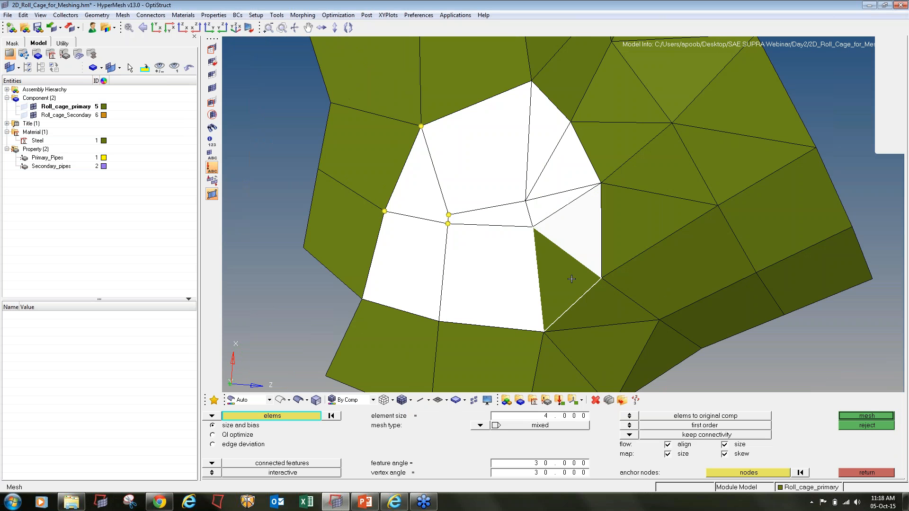
{"action": "left_click", "coordinate": [572, 279]}
{"action": "middle_click", "coordinate": [423, 237]}
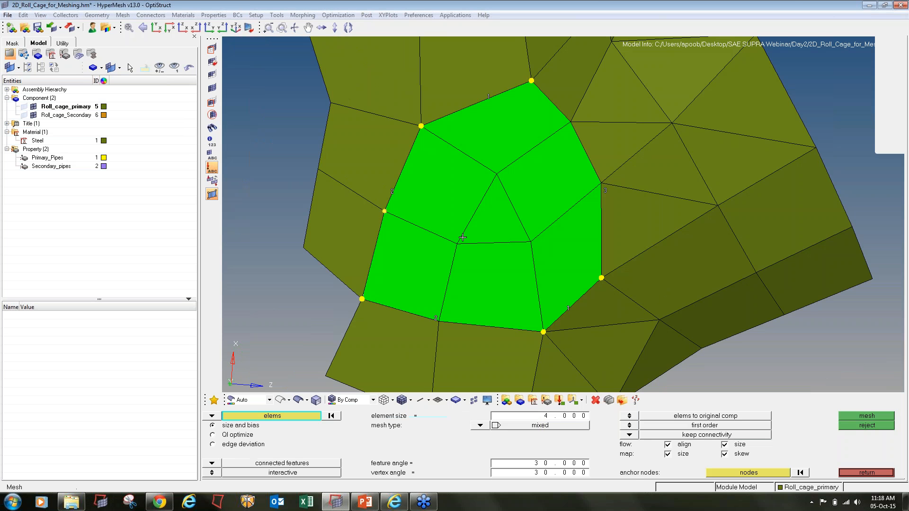
{"action": "middle_click", "coordinate": [462, 238]}
{"action": "scroll", "coordinate": [463, 237], "scroll_direction": "down", "scroll_amount": 5}
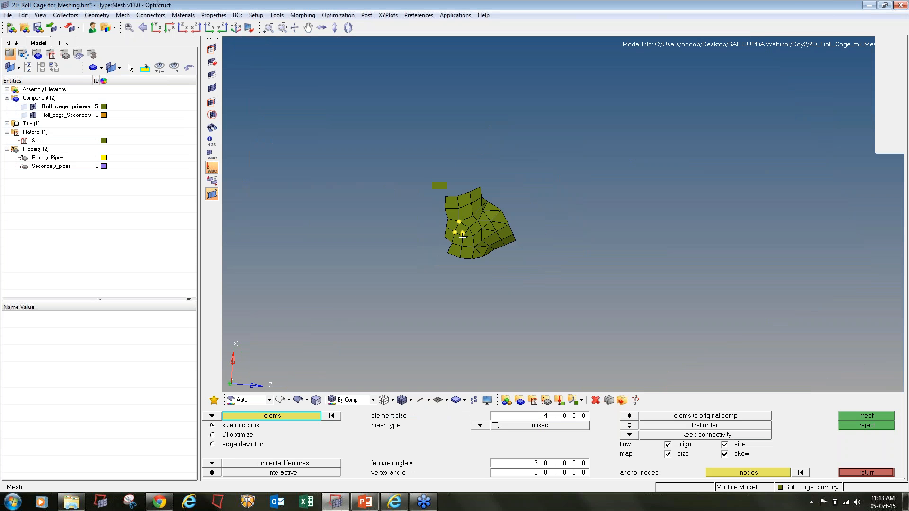
- Hide the remeshed patch elements
{"action": "key", "text": "F2"}
{"action": "left_click_drag", "start_coordinate": [402, 161], "coordinate": [439, 205], "text": "shift"}
{"action": "middle_click", "coordinate": [562, 312]}
- Clear the four temporary nodes and zoom in on the junction of nearly overlapping nodes
{"action": "key", "text": "shift+F2"}
{"action": "left_click", "coordinate": [826, 428]}
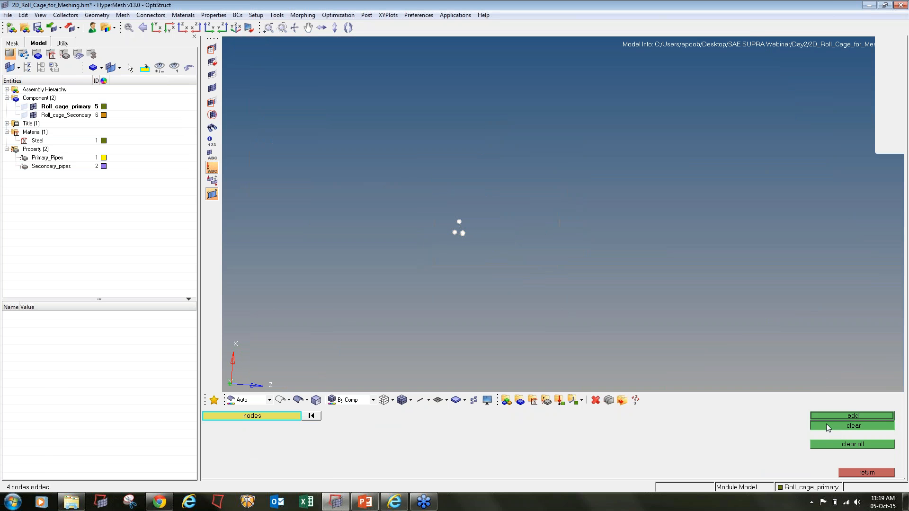
{"action": "key", "text": "f"}
{"action": "left_click_drag", "start_coordinate": [564, 216], "coordinate": [588, 350], "text": "ctrl"}
{"action": "scroll", "coordinate": [680, 277], "scroll_direction": "up", "scroll_amount": 8, "text": "ctrl"}
{"action": "scroll", "coordinate": [680, 276], "scroll_direction": "down", "scroll_amount": 4, "text": "ctrl"}
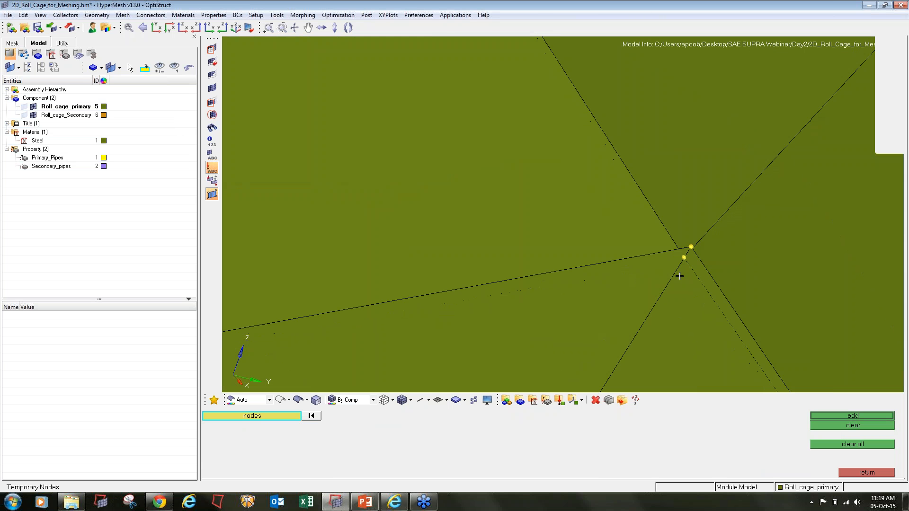
{"action": "left_click_drag", "start_coordinate": [714, 300], "coordinate": [662, 307], "text": "ctrl"}
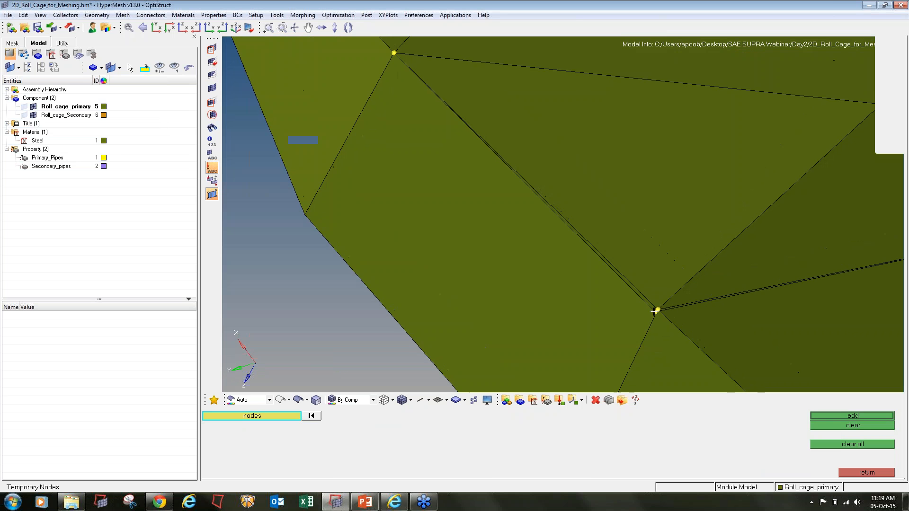
{"action": "key", "text": "F3"}
{"action": "scroll", "coordinate": [658, 312], "scroll_direction": "up", "scroll_amount": 1, "text": "ctrl"}
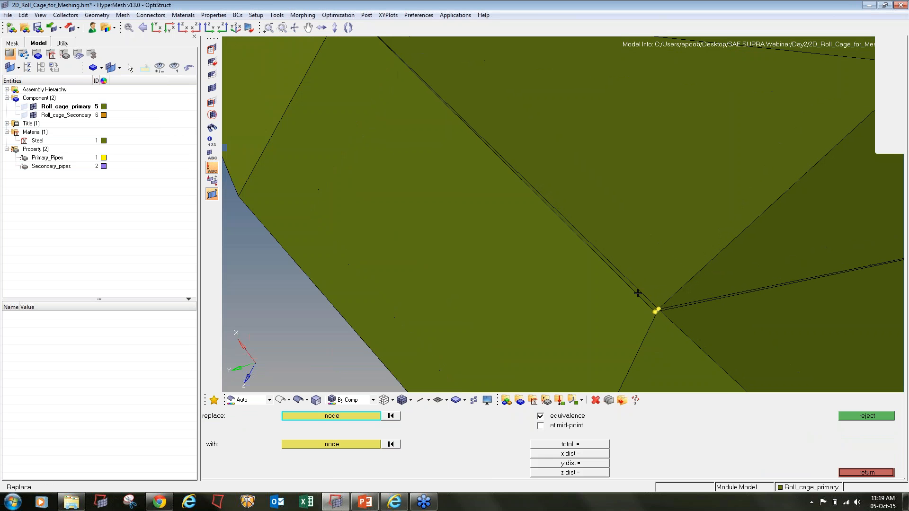
- Set Delete to elements, deselecting an accidentally picked element
{"action": "key", "text": "F2"}
{"action": "scroll", "coordinate": [650, 305], "scroll_direction": "up", "scroll_amount": 1, "text": "ctrl"}
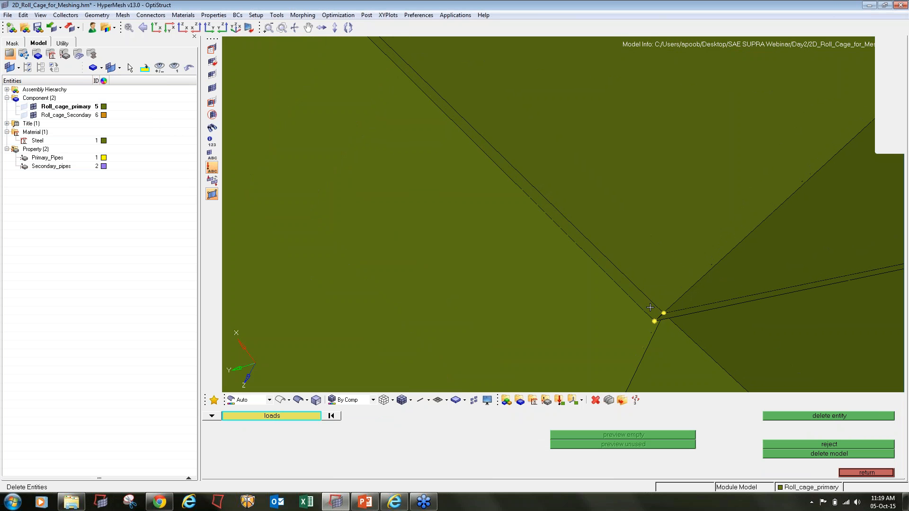
{"action": "left_click", "coordinate": [650, 308]}
{"action": "right_click", "coordinate": [649, 309]}
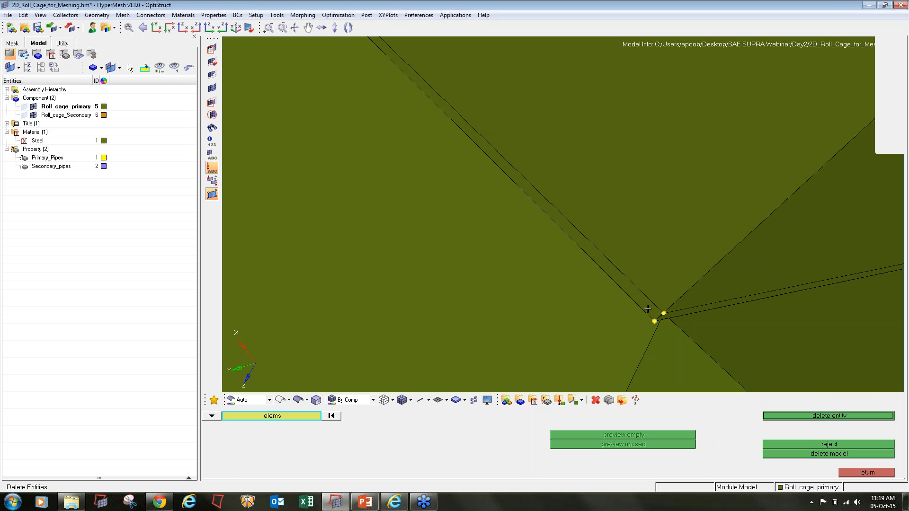
- Hide the four large elements and one triangle surrounding the pipe junction
{"action": "key", "text": "F5"}
{"action": "left_click", "coordinate": [493, 276]}
{"action": "middle_click", "coordinate": [493, 270]}
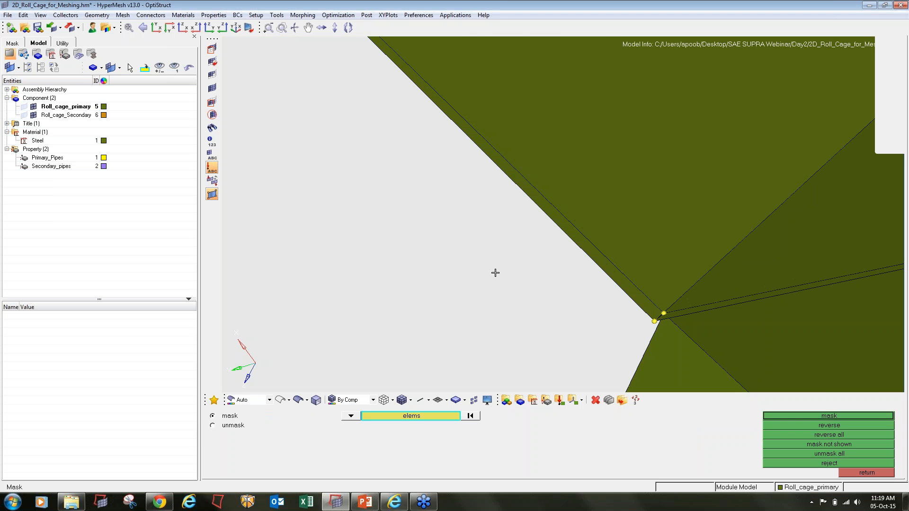
{"action": "left_click", "coordinate": [671, 277]}
{"action": "middle_click", "coordinate": [672, 277]}
{"action": "left_click", "coordinate": [741, 276]}
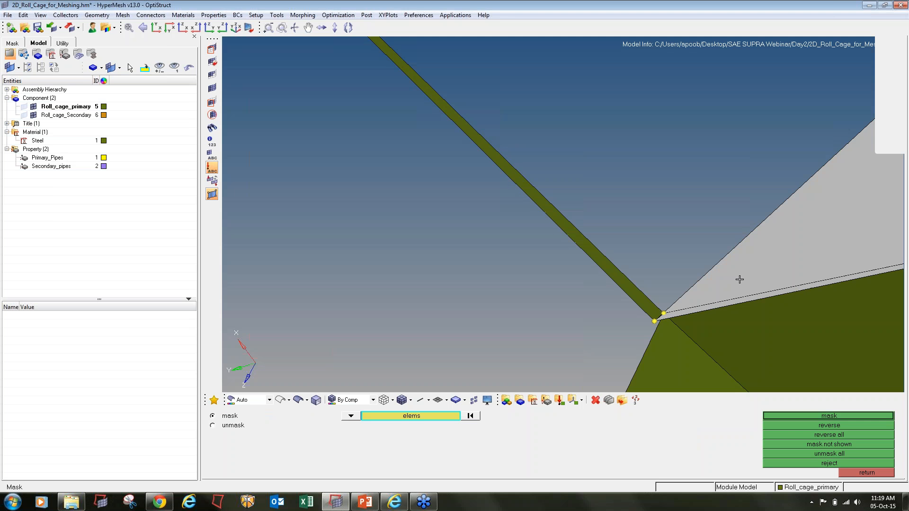
{"action": "middle_click", "coordinate": [740, 286]}
{"action": "left_click", "coordinate": [741, 343]}
{"action": "middle_click", "coordinate": [742, 343]}
{"action": "left_click", "coordinate": [687, 360]}
{"action": "middle_click", "coordinate": [687, 360]}
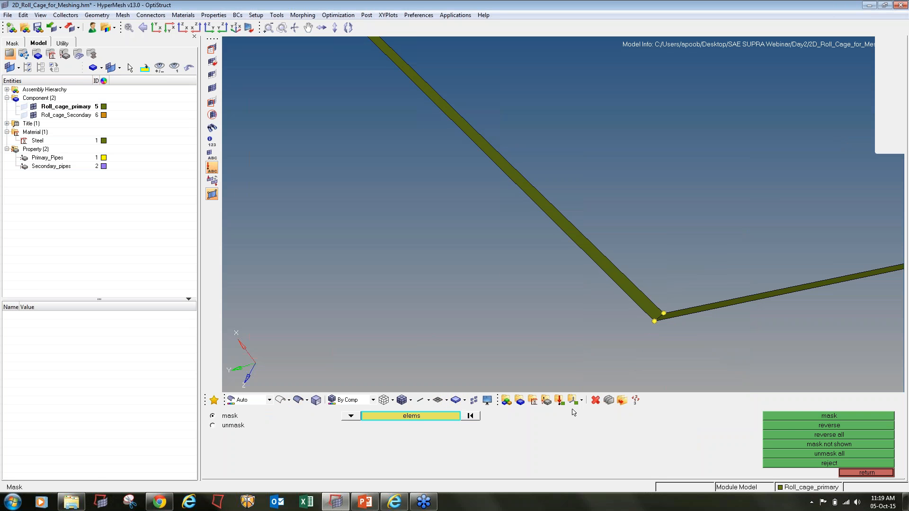
- Delete the two thin pipe elements at the junction and unmask all elements
{"action": "left_click", "coordinate": [596, 401]}
{"action": "left_click_drag", "start_coordinate": [752, 348], "coordinate": [489, 206], "text": "shift"}
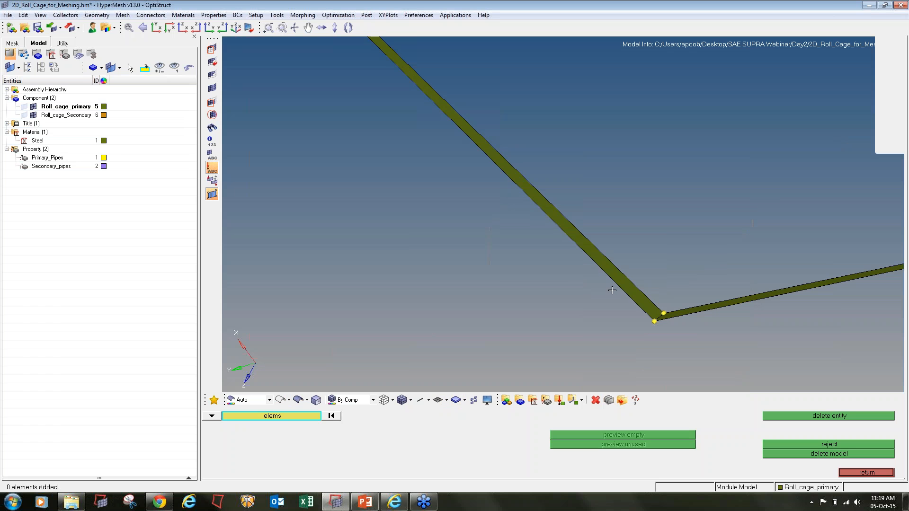
{"action": "left_click", "coordinate": [631, 286]}
{"action": "left_click", "coordinate": [684, 310]}
{"action": "middle_click", "coordinate": [694, 328]}
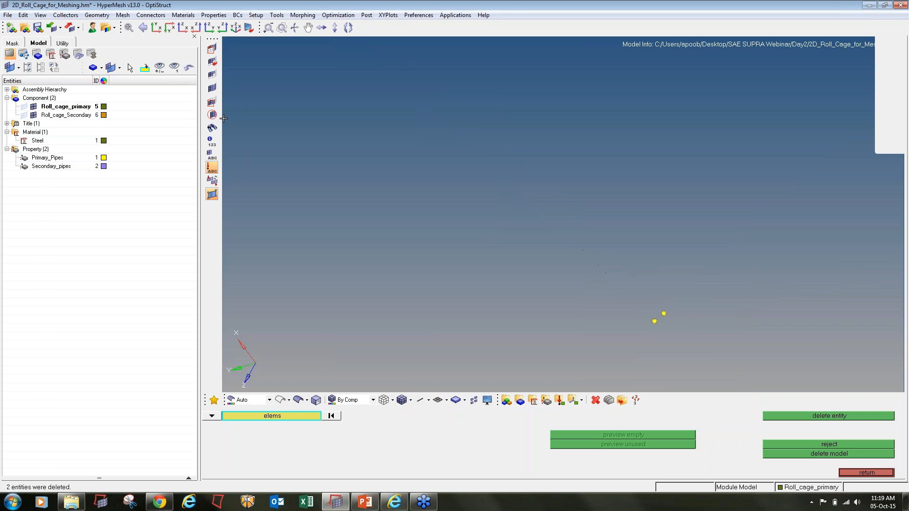
{"action": "left_click", "coordinate": [212, 89]}
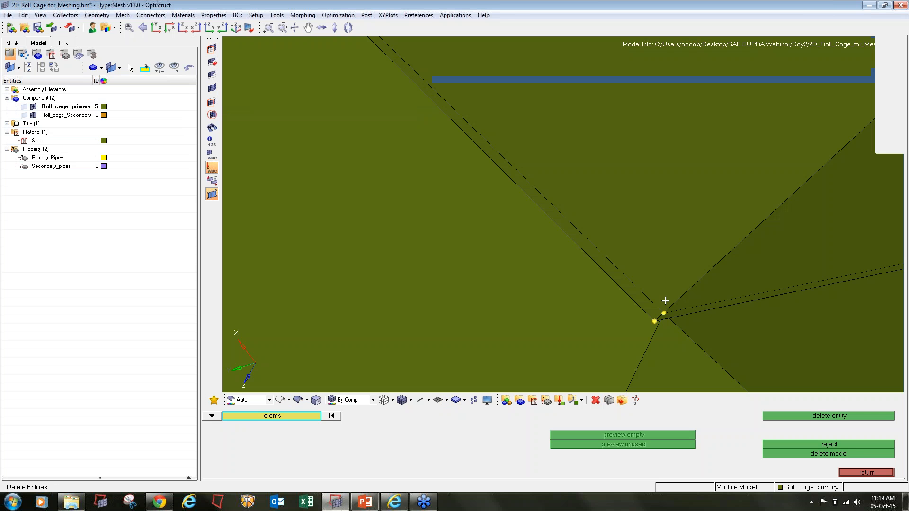
{"action": "right_click_drag", "start_coordinate": [658, 330], "coordinate": [627, 326], "text": "ctrl"}
{"action": "mouse_move", "coordinate": [627, 326]}
{"action": "left_mouse_down", "text": "ctrl"}
{"action": "mouse_move", "coordinate": [630, 316]}
{"action": "mouse_move", "coordinate": [729, 303]}
{"action": "left_mouse_up", "text": "ctrl"}
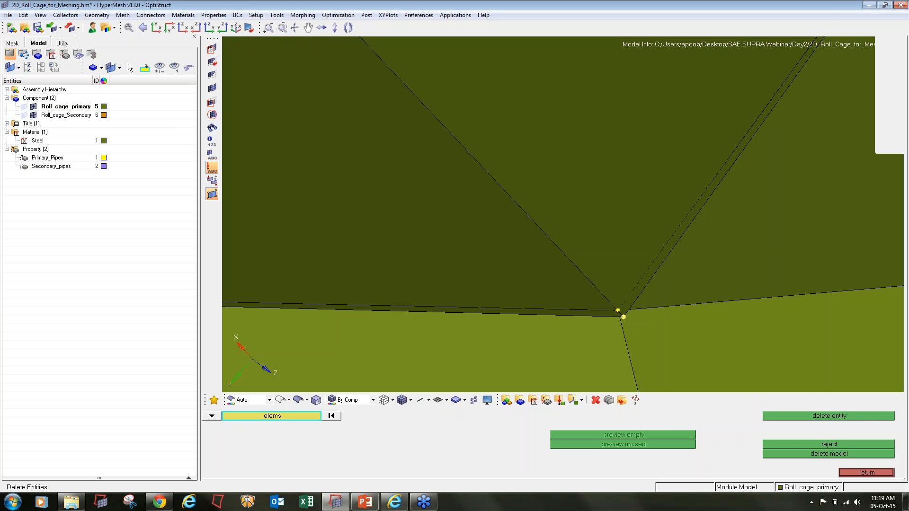
- Merge the duplicate junction node, about 0.0414 away, into its neighbour
{"action": "key", "text": "F3"}
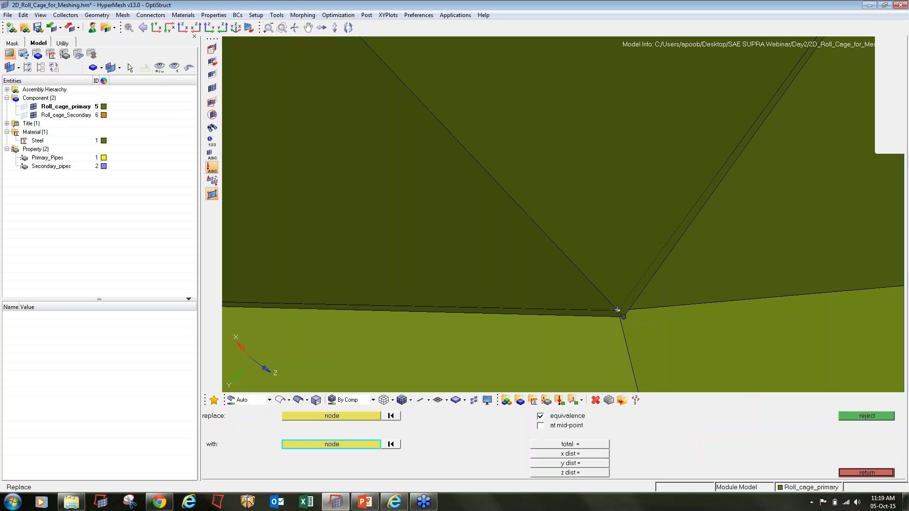
{"action": "left_click", "coordinate": [617, 309]}
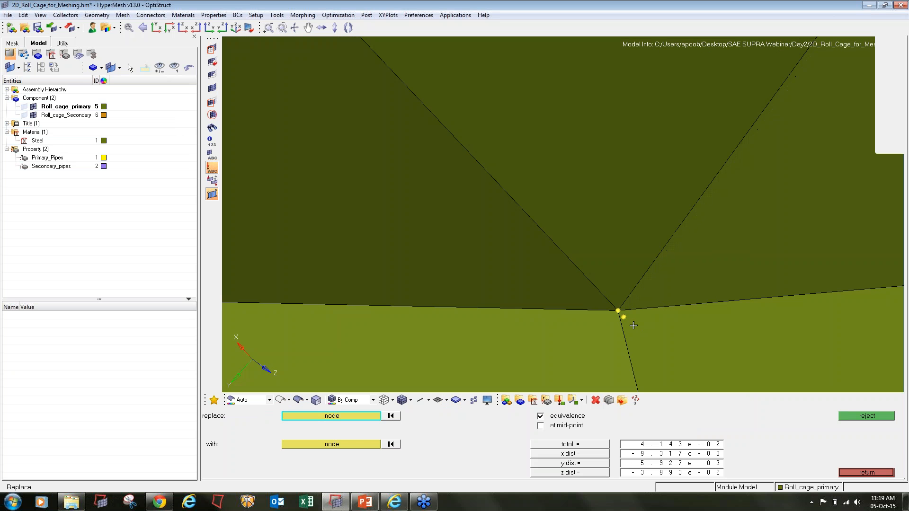
{"action": "scroll", "coordinate": [509, 258], "scroll_direction": "down", "scroll_amount": 10}
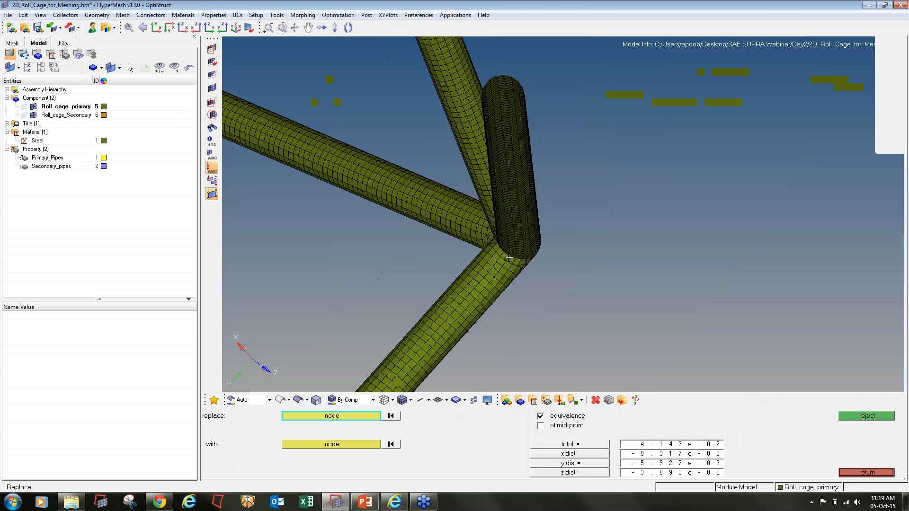
{"action": "scroll", "coordinate": [509, 258], "scroll_direction": "down", "scroll_amount": 12, "text": "ctrl"}
{"action": "left_click_drag", "start_coordinate": [509, 258], "coordinate": [479, 327], "text": "ctrl"}
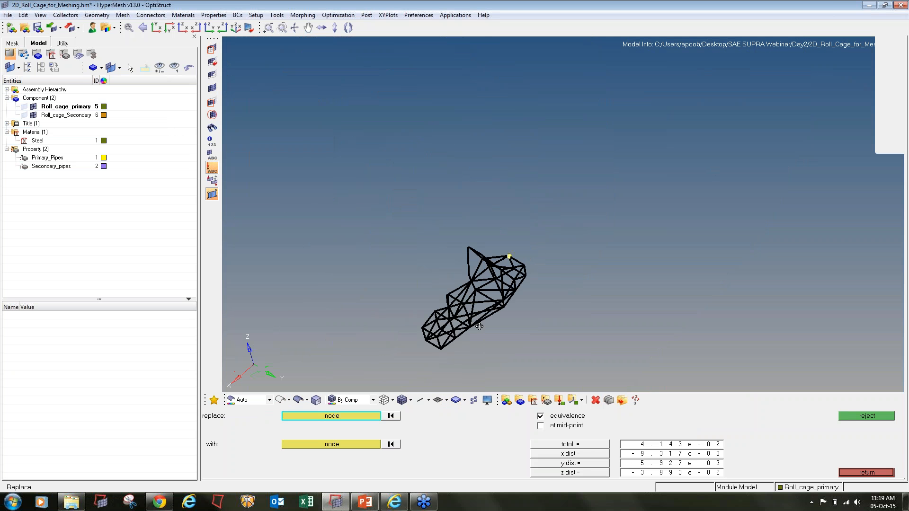
- Clear all temporary nodes and close the Temp Nodes tool
{"action": "key", "text": "shift+F2"}
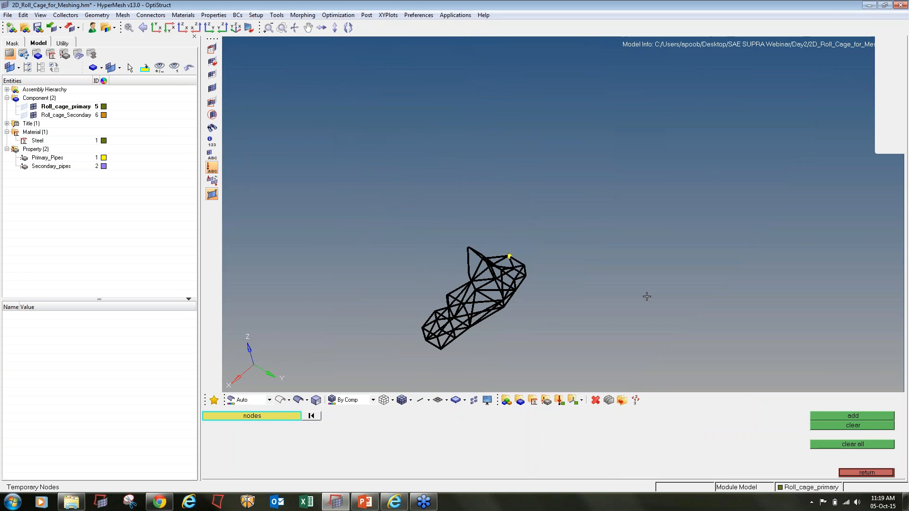
{"action": "left_click", "coordinate": [842, 444]}
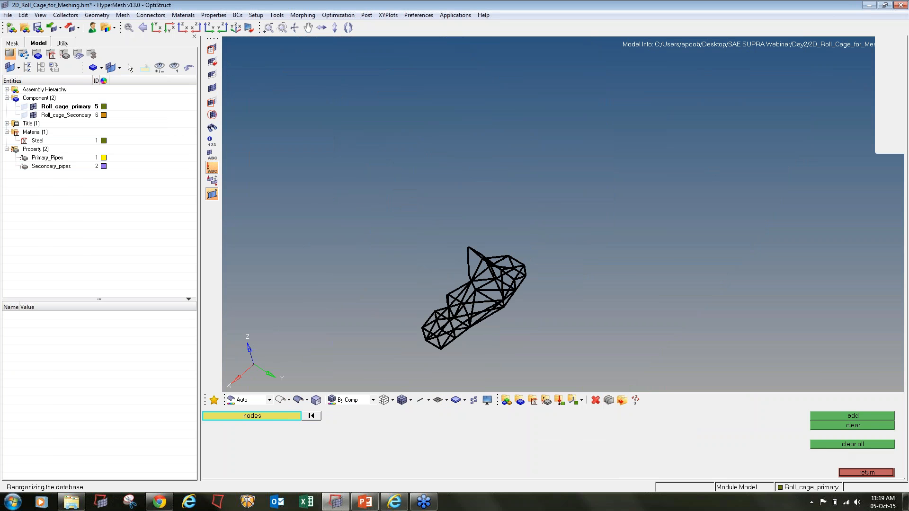
{"action": "left_click", "coordinate": [867, 472]}
- Run aspect, jacobian and triangle minimum-angle checks, then save the 38 failing triangles
{"action": "key", "text": "F10"}
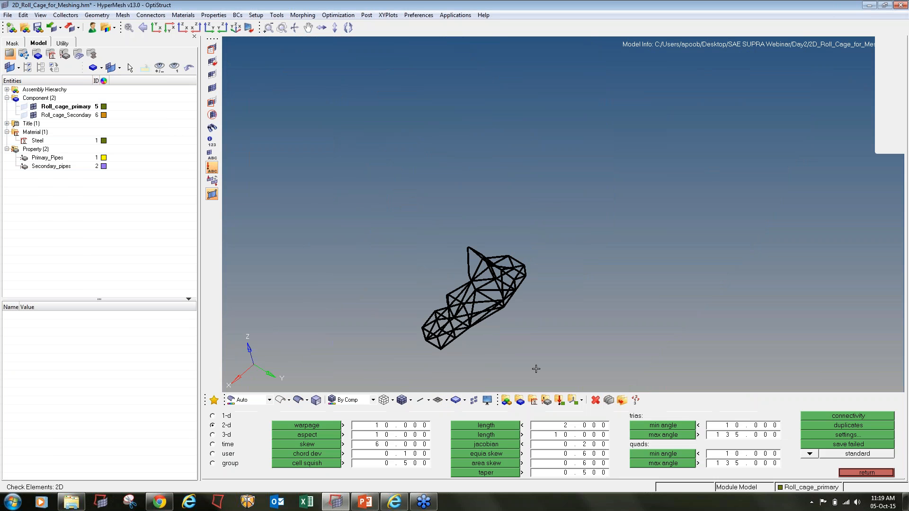
{"action": "left_click", "coordinate": [317, 436]}
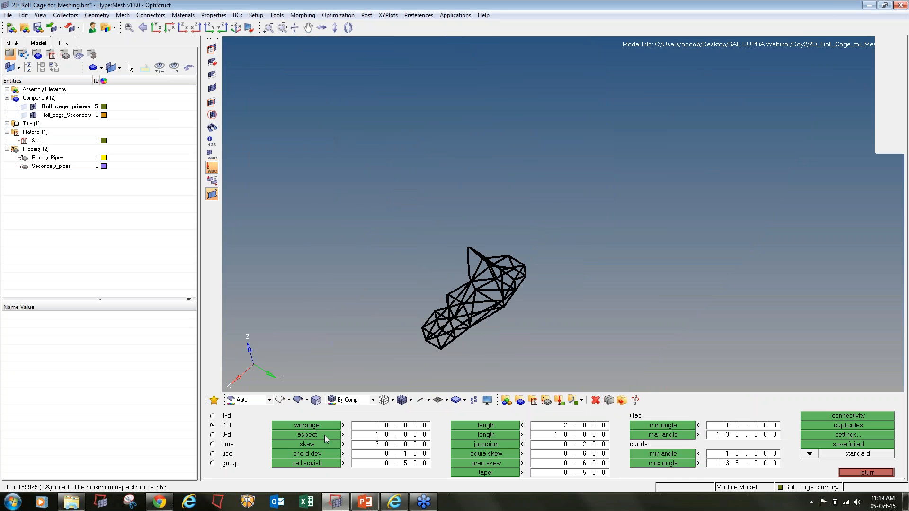
{"action": "left_click", "coordinate": [456, 446]}
{"action": "left_click", "coordinate": [655, 427]}
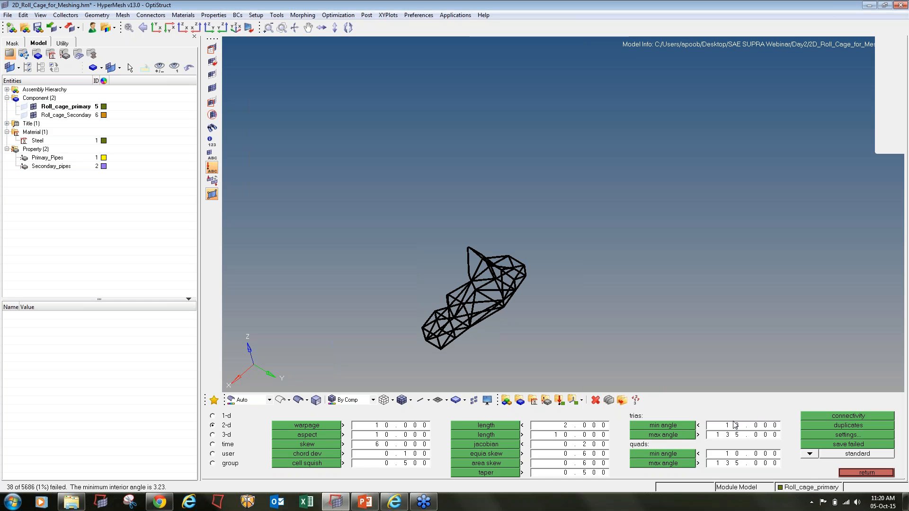
{"action": "left_click", "coordinate": [686, 428]}
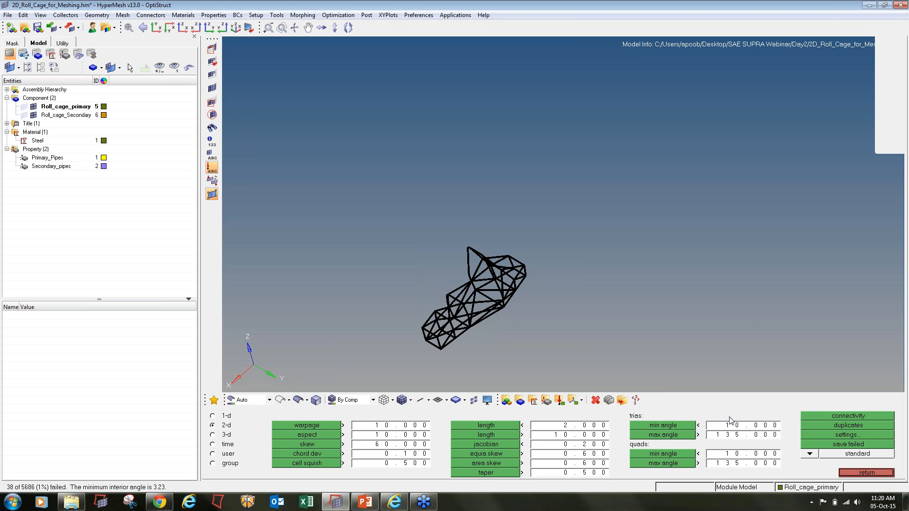
{"action": "left_click", "coordinate": [838, 444]}
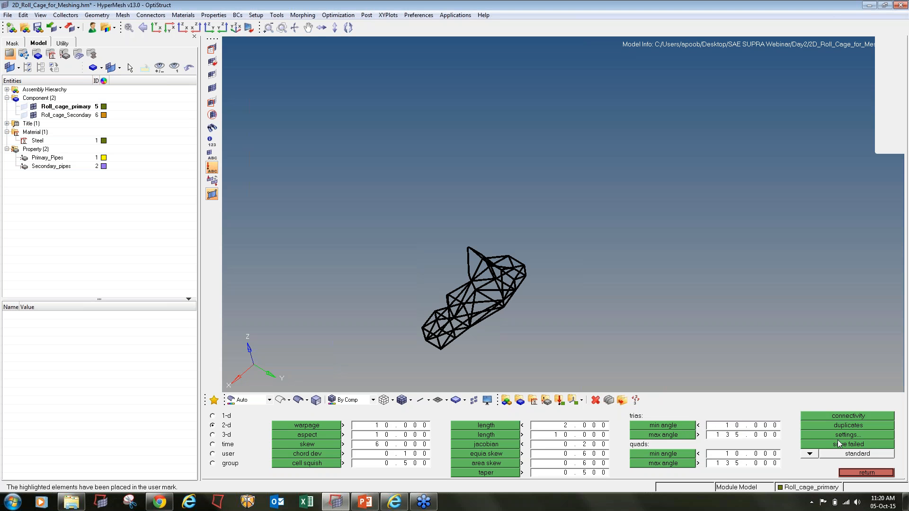
{"action": "left_click", "coordinate": [211, 48]}
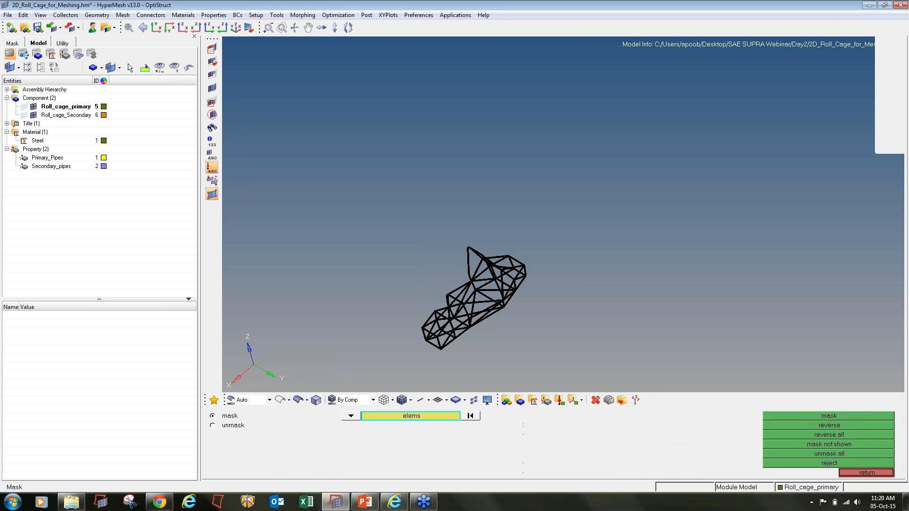
- Retrieve the 38 saved failed elements and hide them
{"action": "left_click", "coordinate": [419, 414]}
{"action": "left_click", "coordinate": [389, 435]}
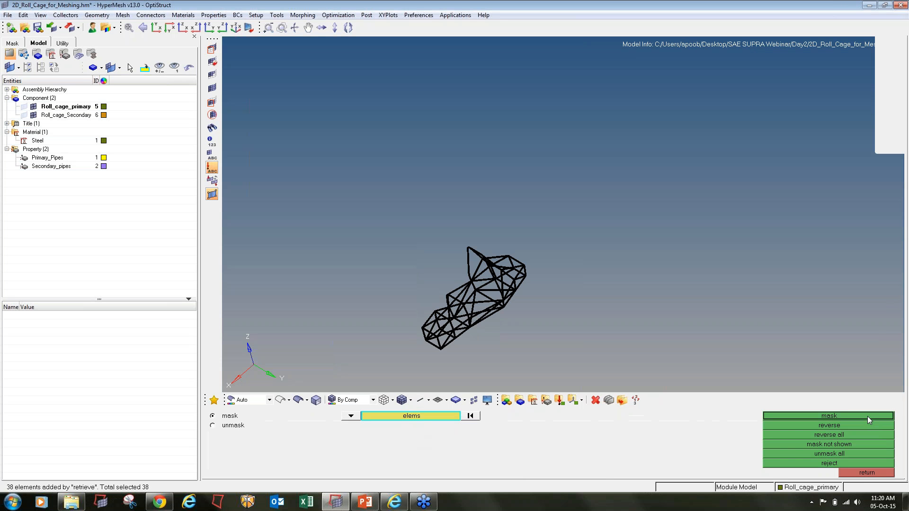
{"action": "left_click", "coordinate": [839, 416]}
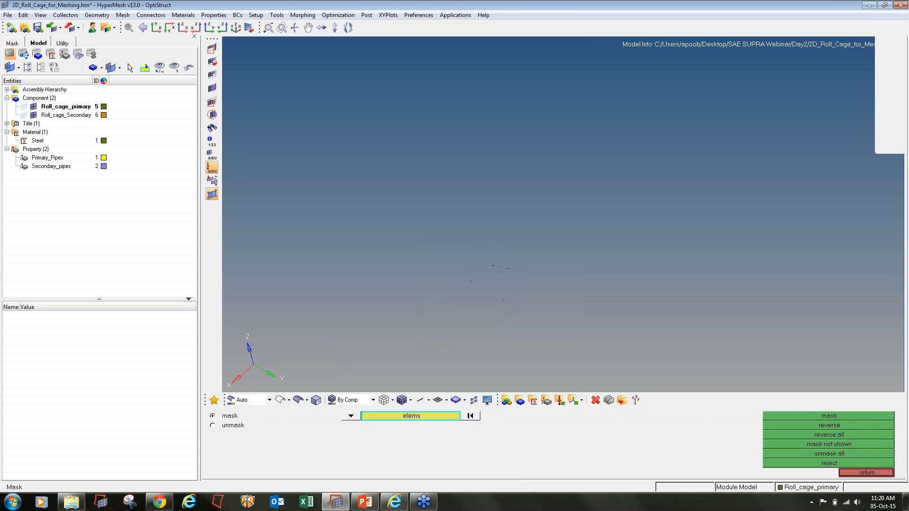
- Mark all remaining visible nodes as temporary nodes
{"action": "key", "text": "shift+F2"}
{"action": "left_click_drag", "start_coordinate": [595, 334], "coordinate": [282, 106], "text": "shift"}
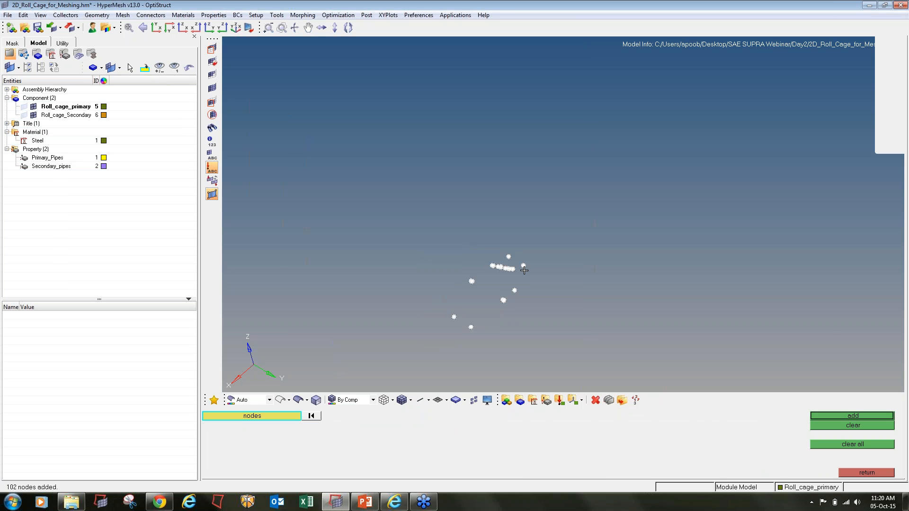
{"action": "left_click", "coordinate": [854, 417]}
{"action": "scroll", "coordinate": [426, 337], "scroll_direction": "up", "scroll_amount": 6, "text": "ctrl"}
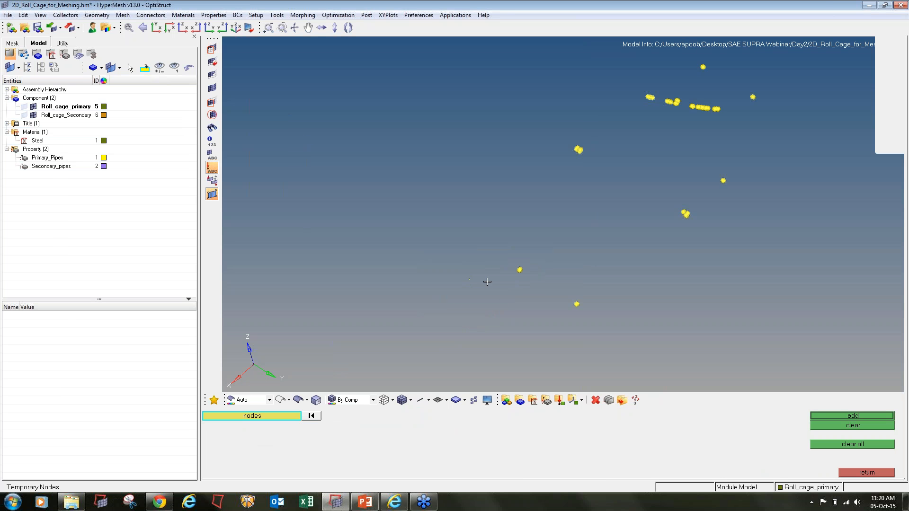
{"action": "scroll", "coordinate": [519, 269], "scroll_direction": "up", "scroll_amount": 3, "text": "ctrl"}
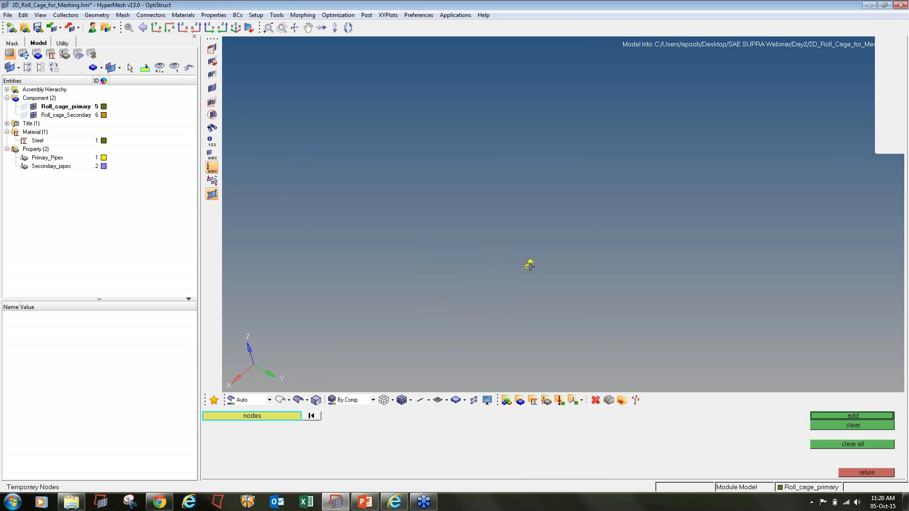
- Select the 38 failed elements for a find-attached search around the temporary nodes
{"action": "key", "text": "shift+F5"}
{"action": "scroll", "coordinate": [533, 296], "scroll_direction": "down", "scroll_amount": 5, "text": "ctrl"}
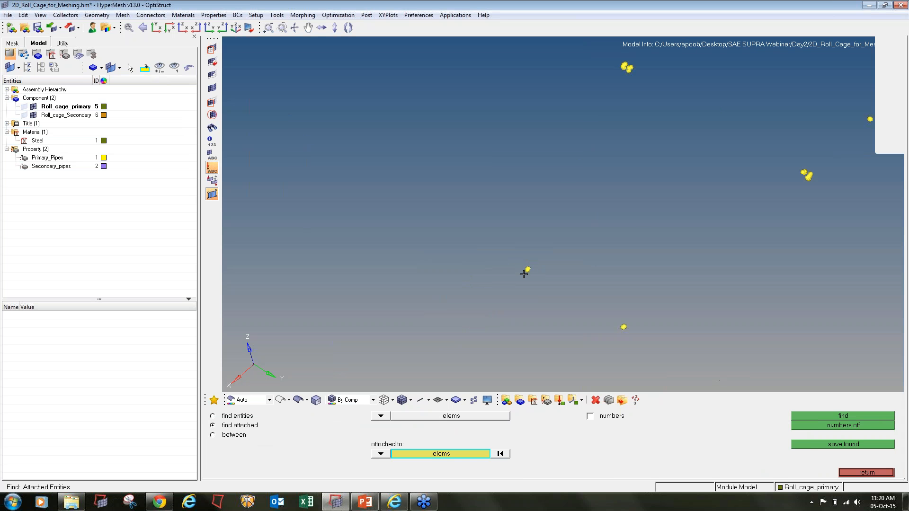
{"action": "left_click_drag", "start_coordinate": [585, 259], "coordinate": [727, 381], "text": "shift"}
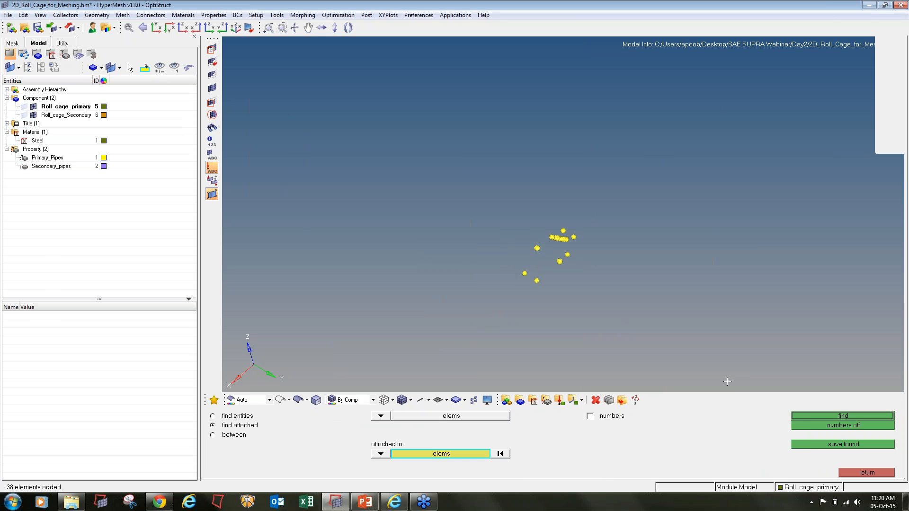
{"action": "left_click", "coordinate": [808, 416]}
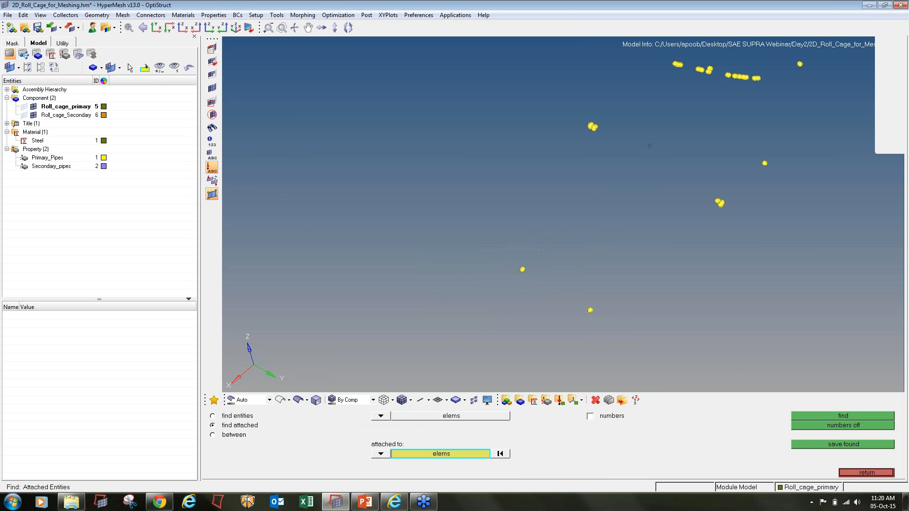
{"action": "left_click_drag", "start_coordinate": [522, 270], "coordinate": [510, 279], "text": "ctrl"}
{"action": "scroll", "coordinate": [510, 279], "scroll_direction": "up", "scroll_amount": 3, "text": "ctrl"}
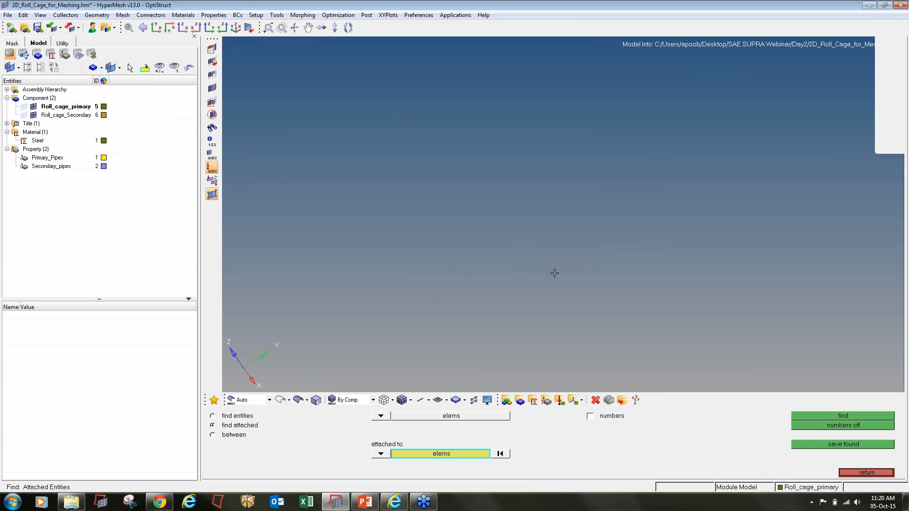
{"action": "scroll", "coordinate": [571, 275], "scroll_direction": "down", "scroll_amount": 5, "text": "ctrl"}
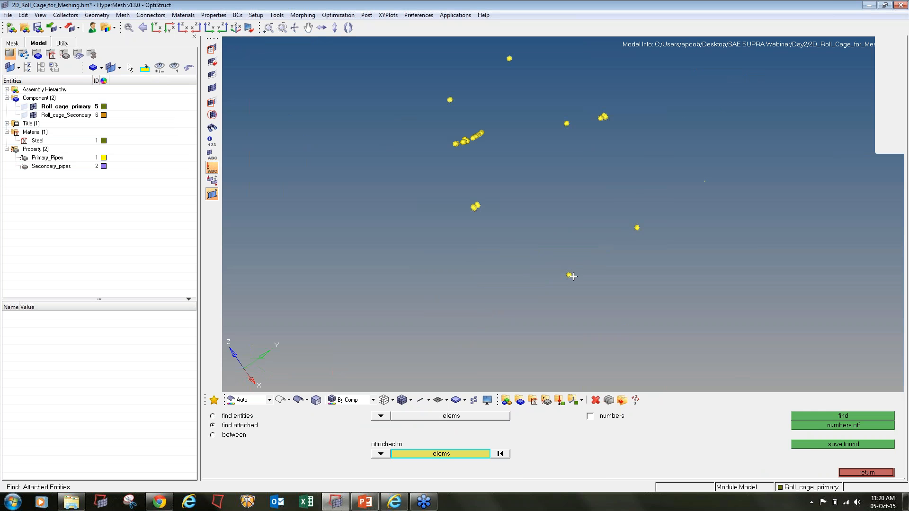
{"action": "mouse_move", "coordinate": [570, 289]}
{"action": "middle_mouse_down", "text": "ctrl"}
{"action": "mouse_move", "coordinate": [586, 269]}
{"action": "mouse_move", "coordinate": [565, 280]}
{"action": "middle_mouse_up", "text": "ctrl"}
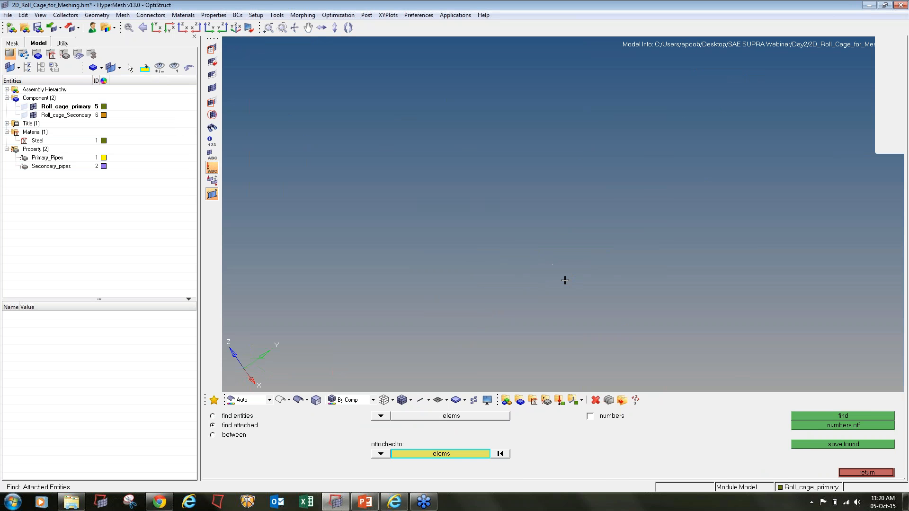
{"action": "scroll", "coordinate": [565, 280], "scroll_direction": "down", "scroll_amount": 5, "text": "ctrl"}
{"action": "left_click_drag", "start_coordinate": [565, 281], "coordinate": [694, 252], "text": "ctrl"}
{"action": "scroll", "coordinate": [404, 288], "scroll_direction": "up", "scroll_amount": 3, "text": "ctrl"}
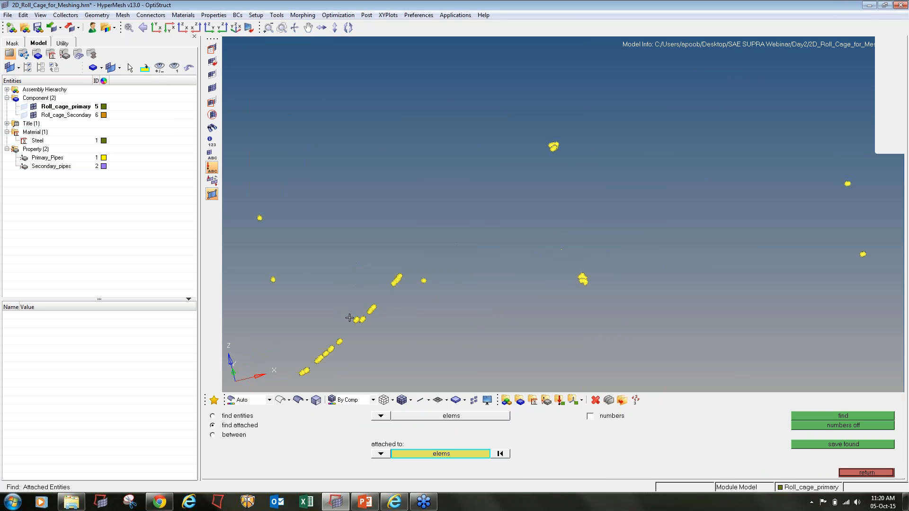
{"action": "scroll", "coordinate": [349, 318], "scroll_direction": "up", "scroll_amount": 5, "text": "ctrl"}
{"action": "mouse_move", "coordinate": [563, 215]}
{"action": "left_mouse_down", "text": "ctrl"}
{"action": "mouse_move", "coordinate": [485, 304]}
{"action": "mouse_move", "coordinate": [347, 336]}
{"action": "left_mouse_up", "text": "ctrl"}
{"action": "scroll", "coordinate": [422, 293], "scroll_direction": "up", "scroll_amount": 6, "text": "ctrl"}
{"action": "scroll", "coordinate": [429, 302], "scroll_direction": "down", "scroll_amount": 6, "text": "ctrl"}
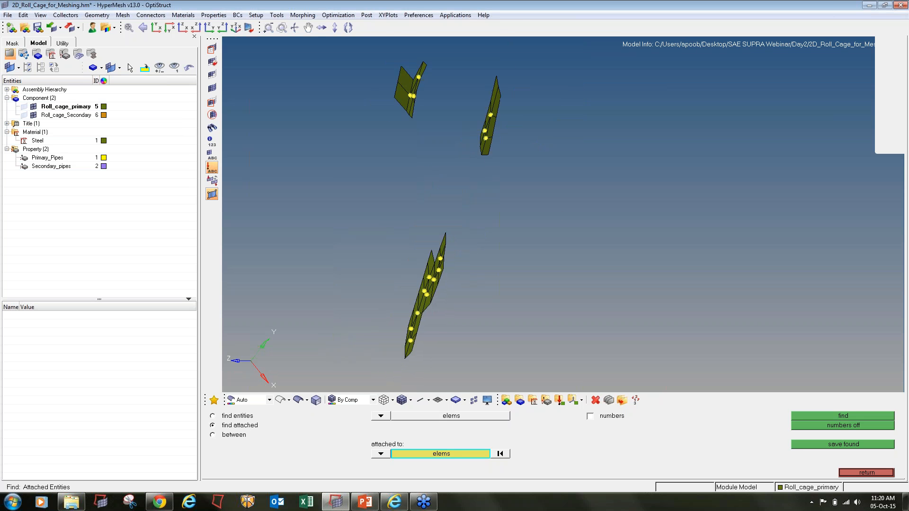
{"action": "scroll", "coordinate": [420, 240], "scroll_direction": "up", "scroll_amount": 5, "text": "ctrl"}
{"action": "mouse_move", "coordinate": [455, 168]}
{"action": "left_mouse_down", "text": "ctrl"}
{"action": "mouse_move", "coordinate": [400, 168]}
{"action": "mouse_move", "coordinate": [461, 214]}
{"action": "mouse_move", "coordinate": [519, 195]}
{"action": "mouse_move", "coordinate": [408, 205]}
{"action": "left_mouse_up", "text": "ctrl"}
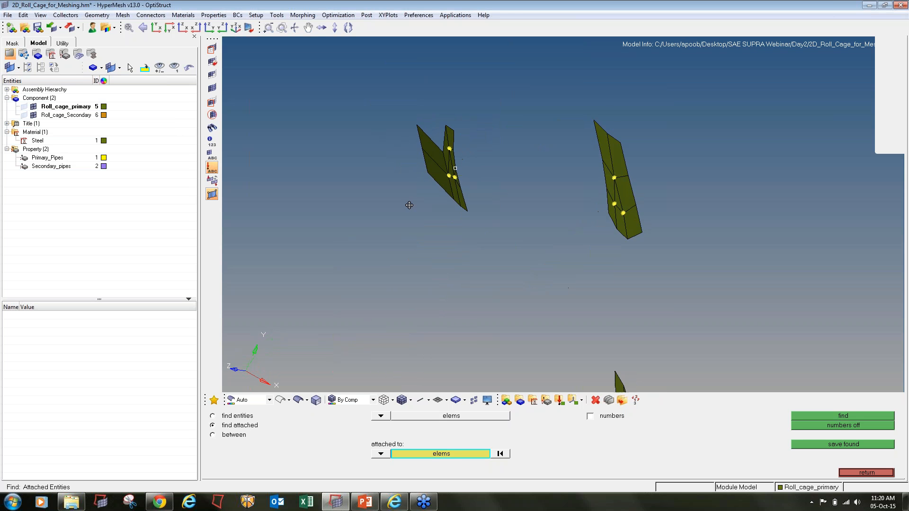
{"action": "scroll", "coordinate": [407, 205], "scroll_direction": "up", "scroll_amount": 3, "text": "ctrl"}
{"action": "scroll", "coordinate": [408, 204], "scroll_direction": "down", "scroll_amount": 6, "text": "ctrl"}
{"action": "right_click_drag", "start_coordinate": [498, 256], "coordinate": [529, 203], "text": "ctrl"}
{"action": "scroll", "coordinate": [540, 134], "scroll_direction": "up", "scroll_amount": 2, "text": "ctrl"}
{"action": "scroll", "coordinate": [540, 134], "scroll_direction": "up", "scroll_amount": 2, "text": "ctrl"}
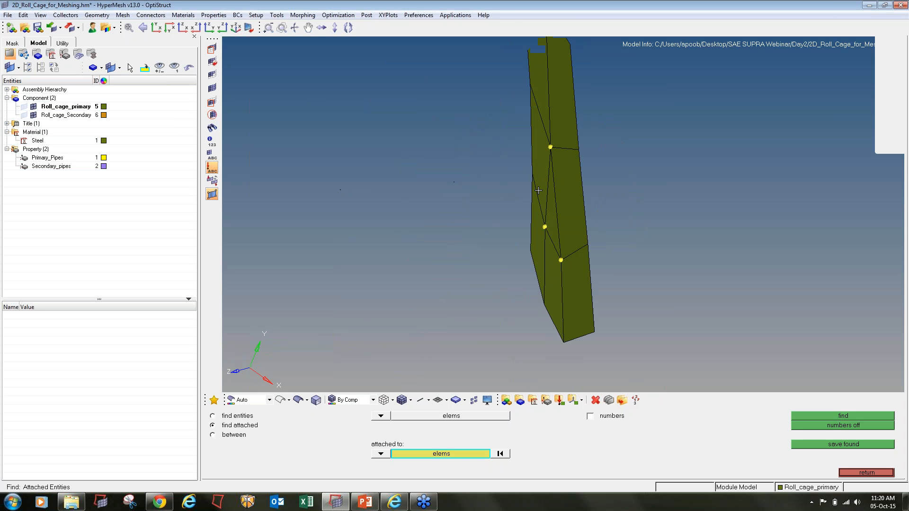
{"action": "scroll", "coordinate": [538, 201], "scroll_direction": "down", "scroll_amount": 7, "text": "ctrl"}
{"action": "left_click_drag", "start_coordinate": [539, 201], "coordinate": [550, 223], "text": "ctrl"}
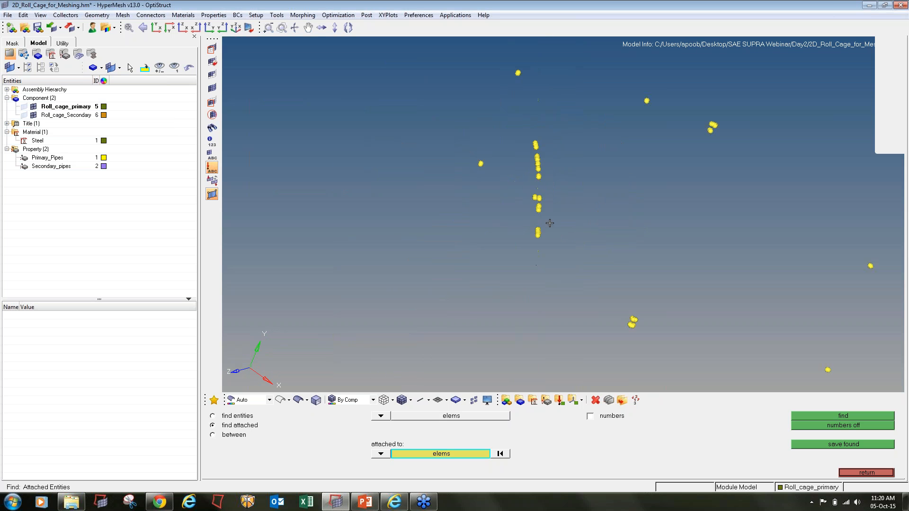
- Confirm the search to reveal the 148 elements attached to the failed triangles
{"action": "middle_click", "coordinate": [539, 181]}
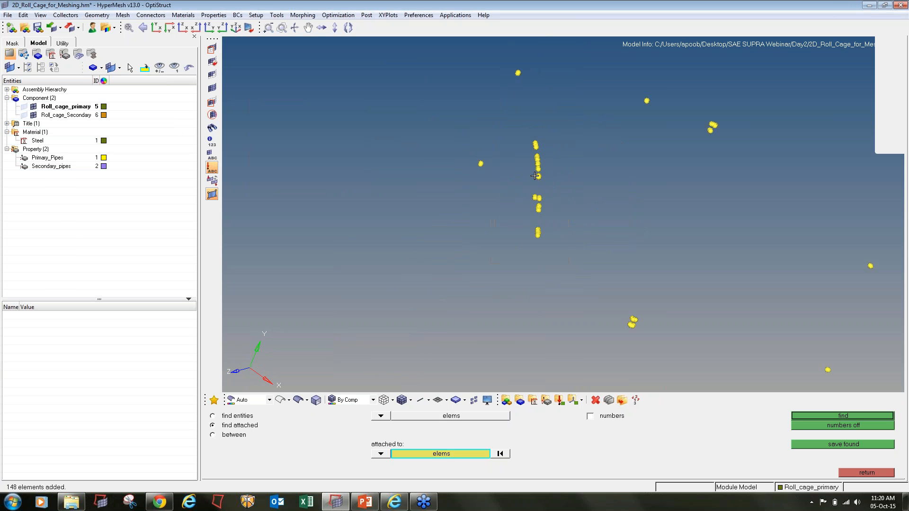
{"action": "scroll", "coordinate": [539, 199], "scroll_direction": "up", "scroll_amount": 3, "text": "ctrl"}
{"action": "left_click_drag", "start_coordinate": [539, 197], "coordinate": [549, 188], "text": "ctrl"}
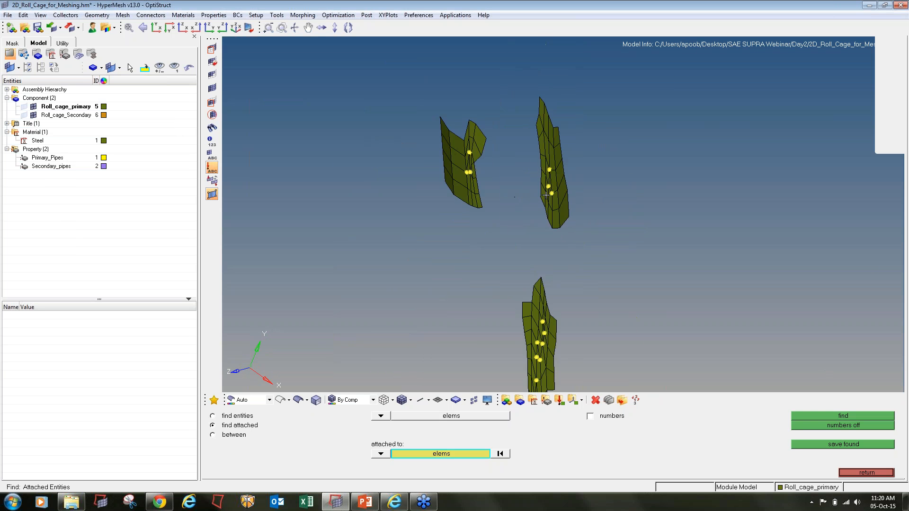
{"action": "scroll", "coordinate": [549, 188], "scroll_direction": "up", "scroll_amount": 3, "text": "ctrl"}
{"action": "key", "text": "F12"}
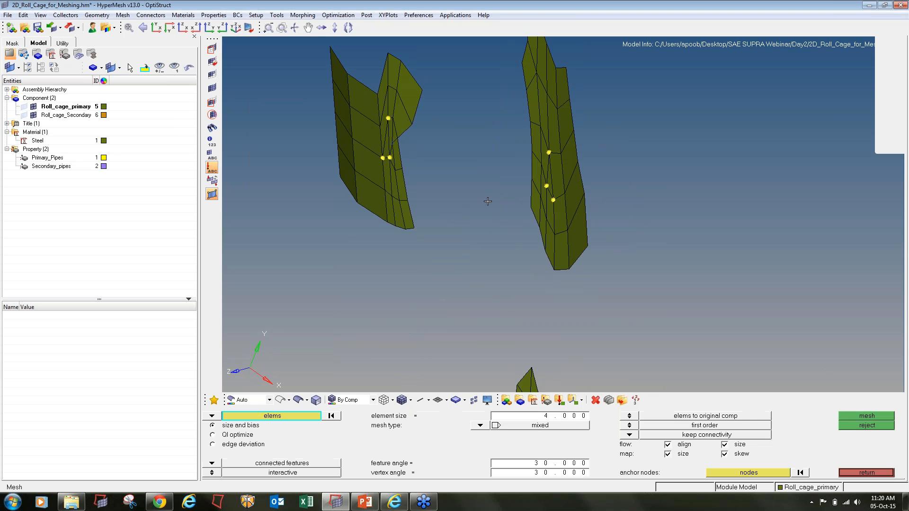
- Remesh the 470 windowed elements at 4 mm mixed, producing 244 new elements
{"action": "scroll", "coordinate": [457, 199], "scroll_direction": "down", "scroll_amount": 10, "text": "ctrl"}
{"action": "scroll", "coordinate": [457, 199], "scroll_direction": "down", "scroll_amount": 5, "text": "ctrl"}
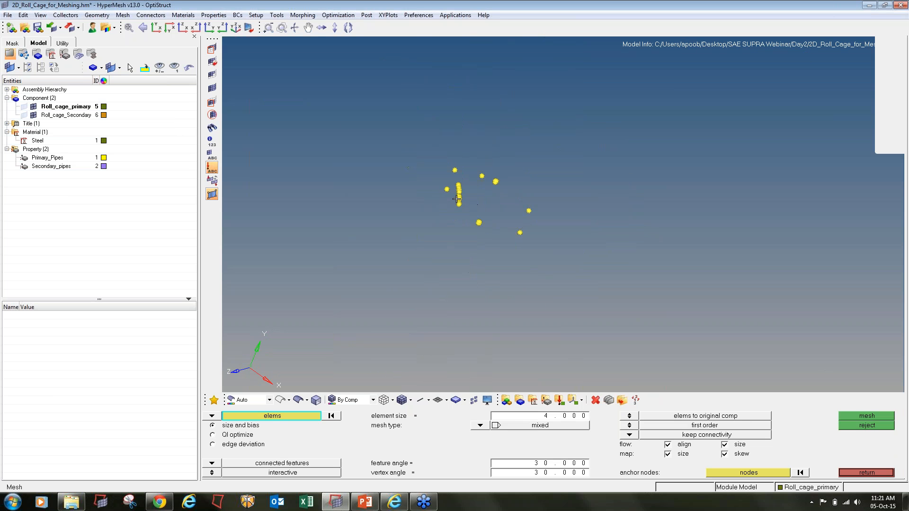
{"action": "left_click_drag", "start_coordinate": [406, 153], "coordinate": [640, 297], "text": "shift"}
{"action": "left_click", "coordinate": [852, 417]}
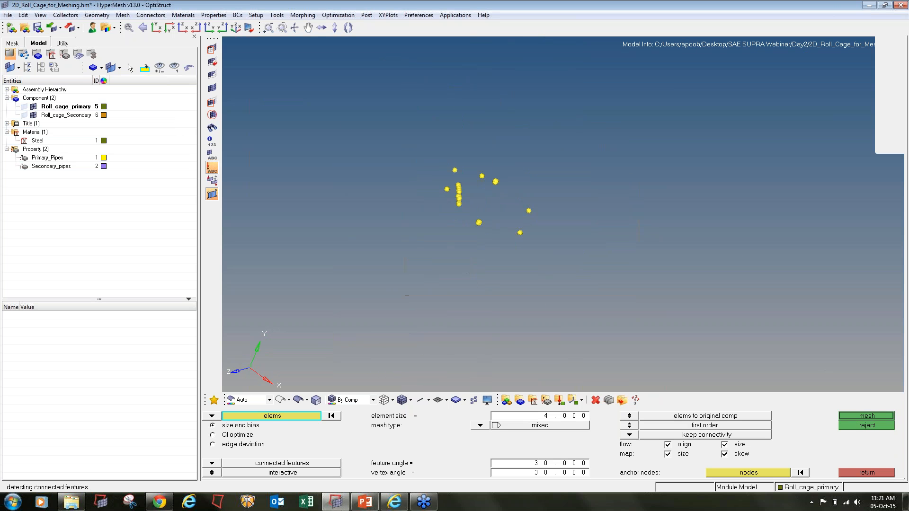
{"action": "left_click", "coordinate": [859, 472]}
{"action": "left_click", "coordinate": [858, 473]}
{"action": "key", "text": "F10"}
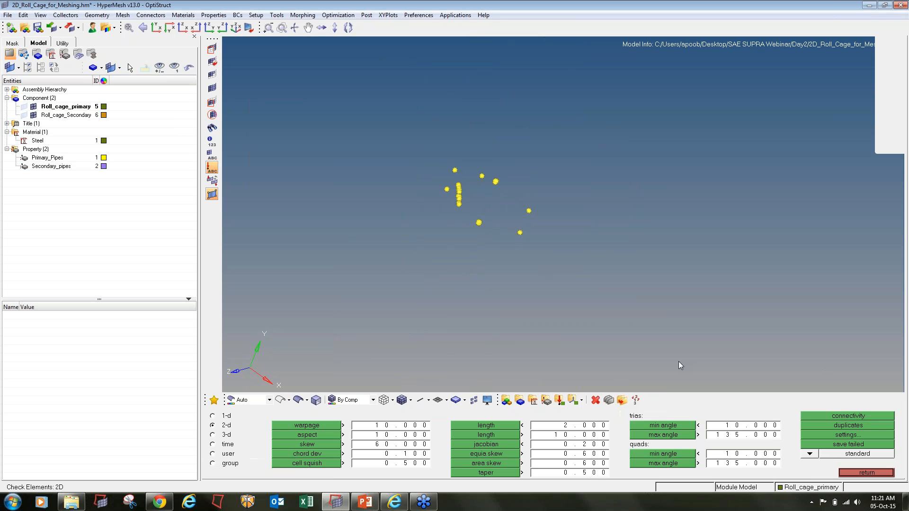
- Unmask all roll cage elements and clear all temporary nodes
{"action": "left_click", "coordinate": [213, 88]}
{"action": "key", "text": "shift+F2"}
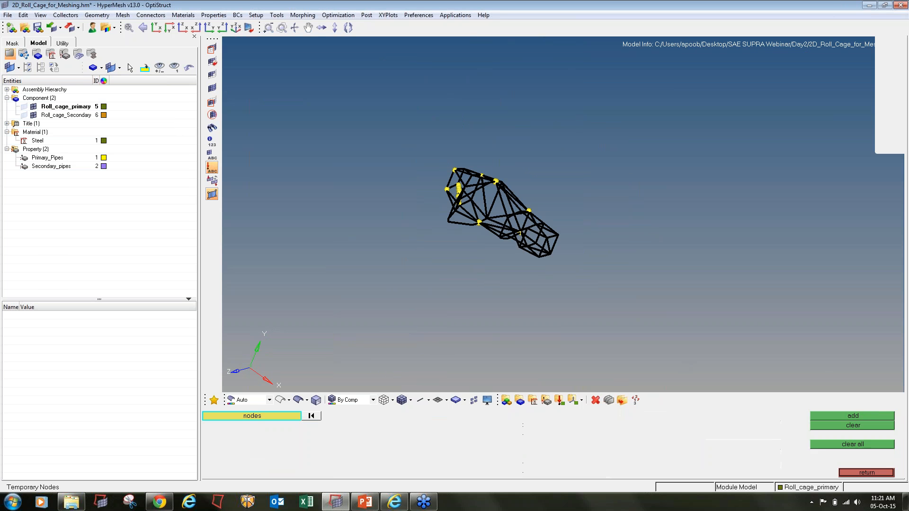
{"action": "left_click", "coordinate": [876, 444]}
{"action": "key", "text": "Escape"}
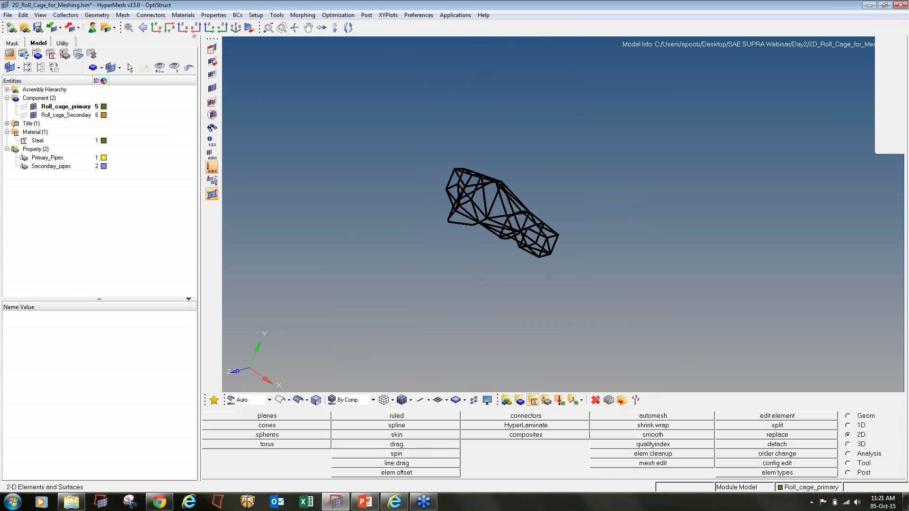
- Recheck triangle and quad angles and save the 27 failing quads (minimum 6.51)
{"action": "key", "text": "F10"}
{"action": "left_click", "coordinate": [663, 426]}
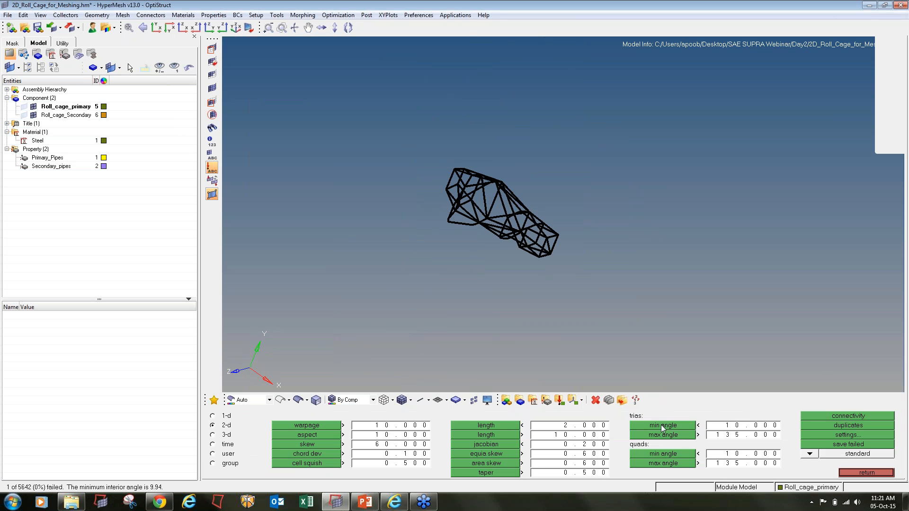
{"action": "left_click", "coordinate": [660, 436]}
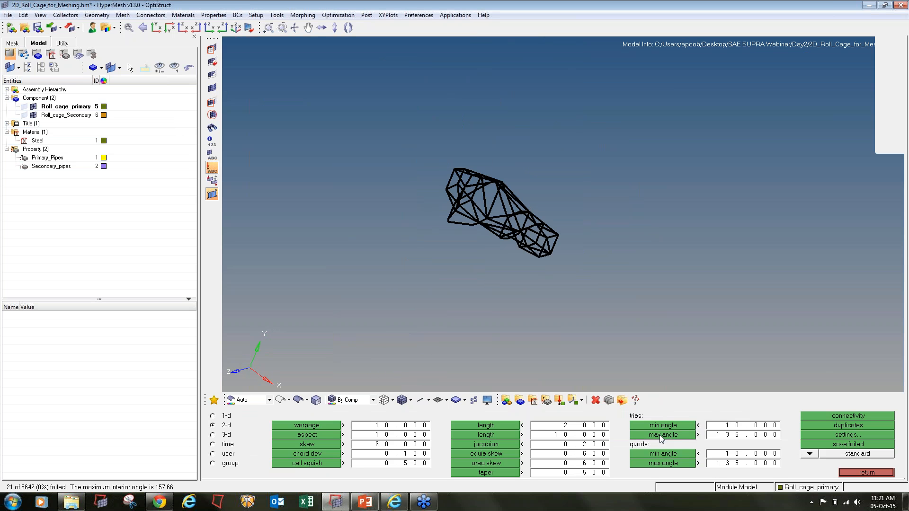
{"action": "left_click", "coordinate": [661, 455]}
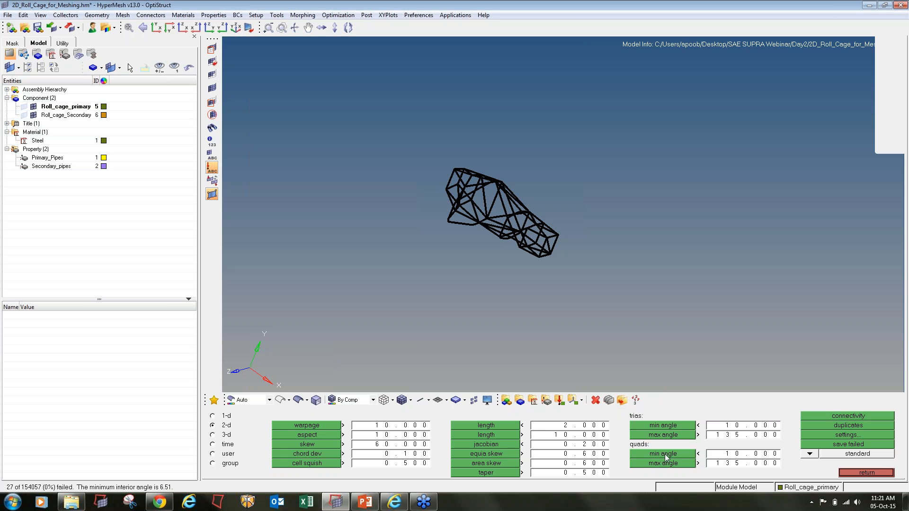
{"action": "left_click", "coordinate": [863, 442]}
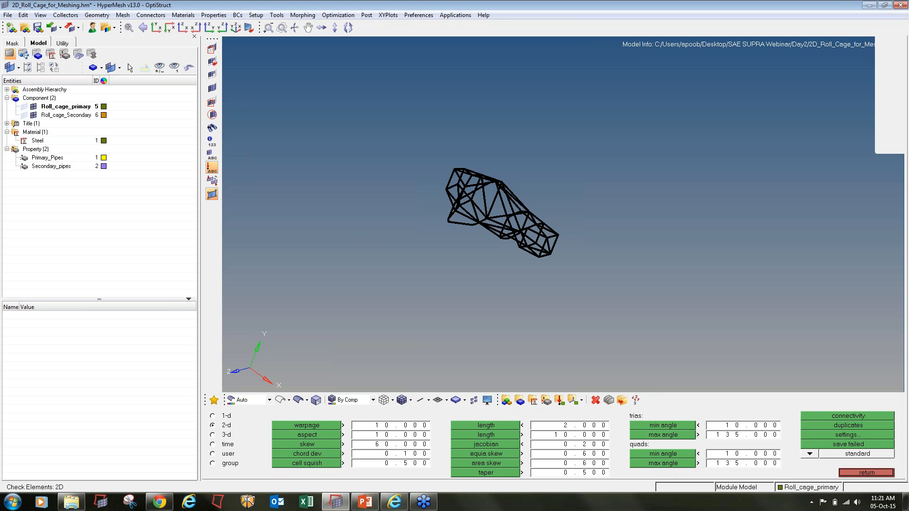
{"action": "key", "text": "F5"}
{"action": "left_click", "coordinate": [426, 414]}
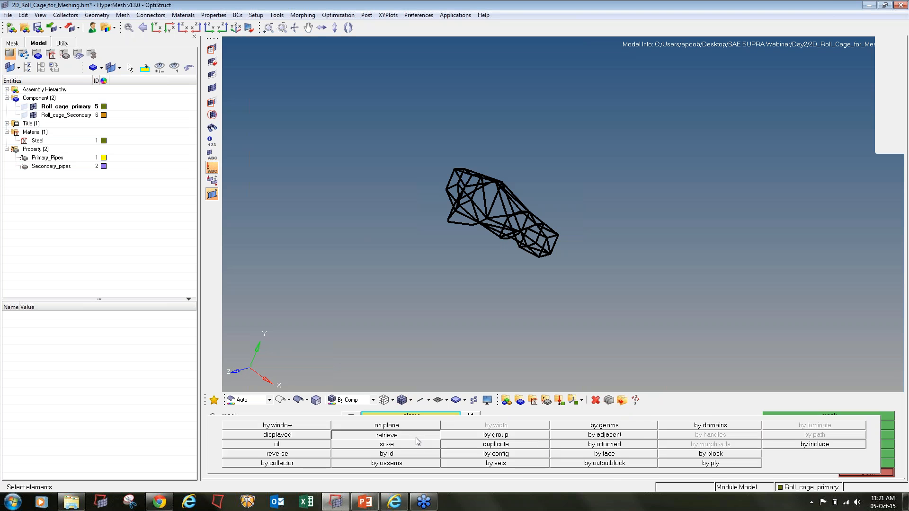
- Isolate the saved failed quads and mark their nodes as temporary nodes
{"action": "left_click", "coordinate": [416, 435]}
{"action": "left_click", "coordinate": [829, 426]}
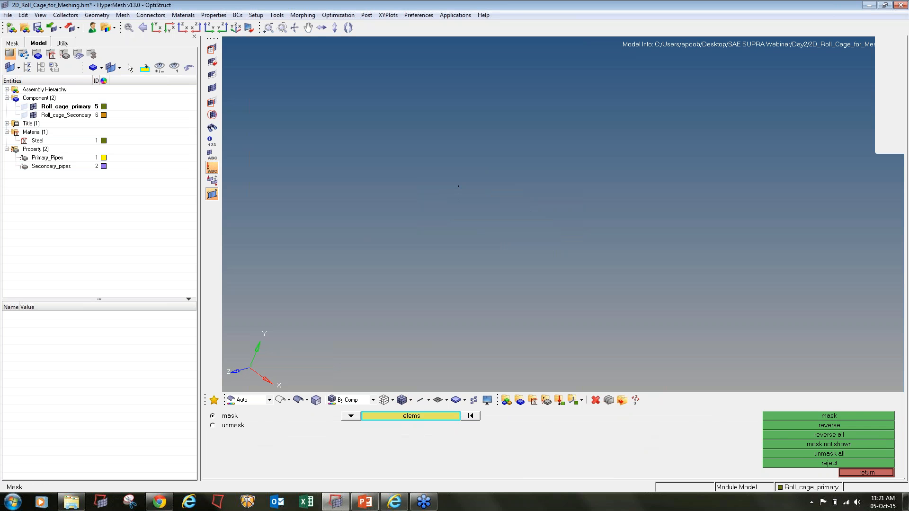
{"action": "key", "text": "shift+F2"}
{"action": "left_click_drag", "start_coordinate": [690, 325], "coordinate": [290, 62], "text": "shift"}
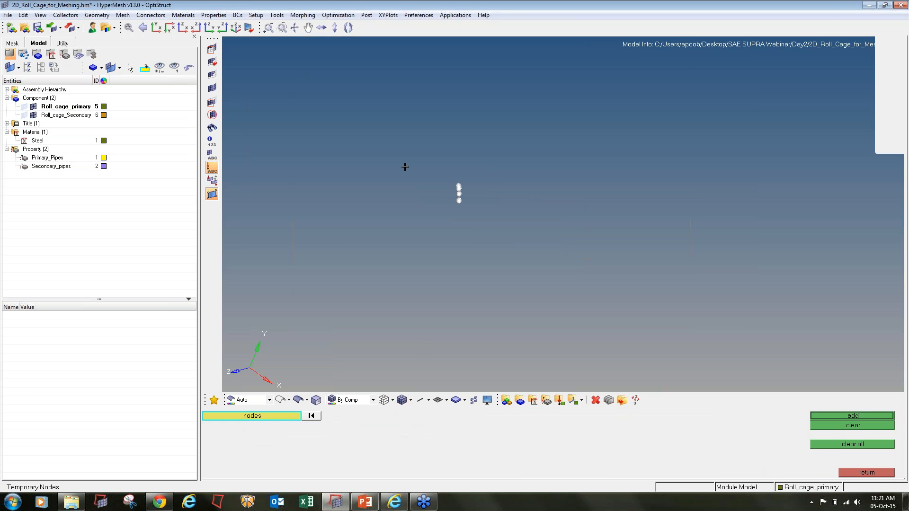
{"action": "scroll", "coordinate": [457, 186], "scroll_direction": "up", "scroll_amount": 12, "text": "ctrl"}
{"action": "mouse_move", "coordinate": [466, 168]}
{"action": "left_mouse_down", "text": "ctrl"}
{"action": "mouse_move", "coordinate": [479, 189]}
{"action": "mouse_move", "coordinate": [406, 150]}
{"action": "mouse_move", "coordinate": [478, 186]}
{"action": "mouse_move", "coordinate": [469, 176]}
{"action": "left_mouse_up", "text": "ctrl"}
{"action": "scroll", "coordinate": [430, 189], "scroll_direction": "up", "scroll_amount": 8, "text": "ctrl"}
{"action": "scroll", "coordinate": [453, 191], "scroll_direction": "up", "scroll_amount": 3, "text": "ctrl"}
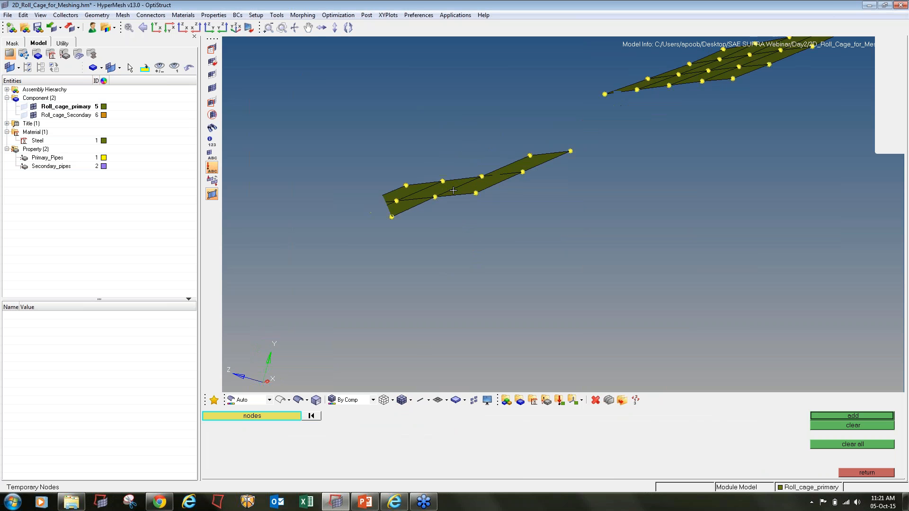
{"action": "scroll", "coordinate": [453, 190], "scroll_direction": "down", "scroll_amount": 4, "text": "ctrl"}
{"action": "scroll", "coordinate": [557, 214], "scroll_direction": "down", "scroll_amount": 5, "text": "ctrl"}
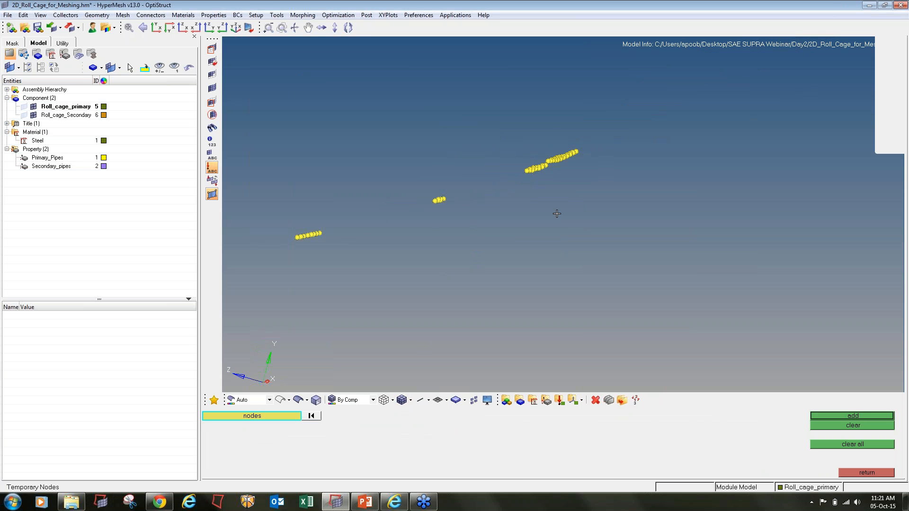
- Find the elements attached to the failed quad clusters
{"action": "key", "text": "shift+F5"}
{"action": "scroll", "coordinate": [557, 213], "scroll_direction": "down", "scroll_amount": 3, "text": "ctrl"}
{"action": "left_click_drag", "start_coordinate": [356, 121], "coordinate": [709, 293], "text": "shift"}
{"action": "middle_click", "coordinate": [708, 293]}
{"action": "left_click_drag", "start_coordinate": [348, 107], "coordinate": [662, 310], "text": "shift"}
{"action": "middle_click", "coordinate": [661, 310]}
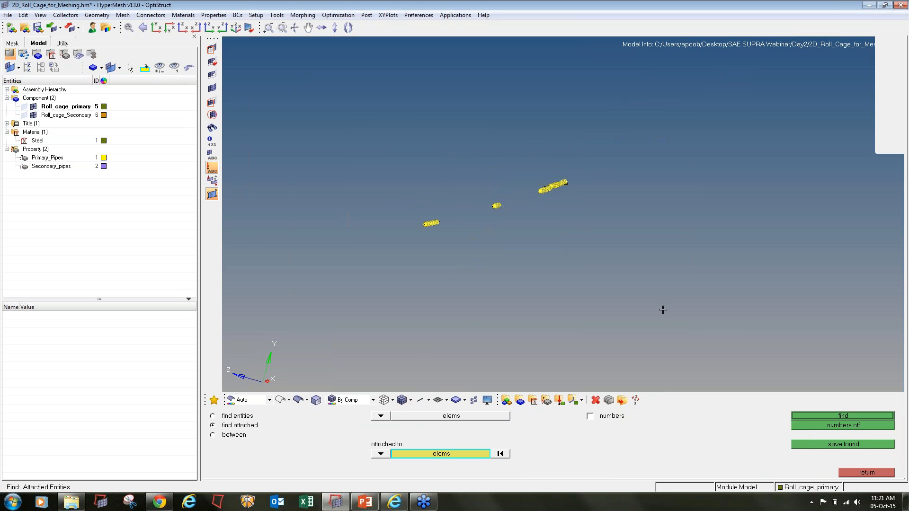
{"action": "key", "text": "F12"}
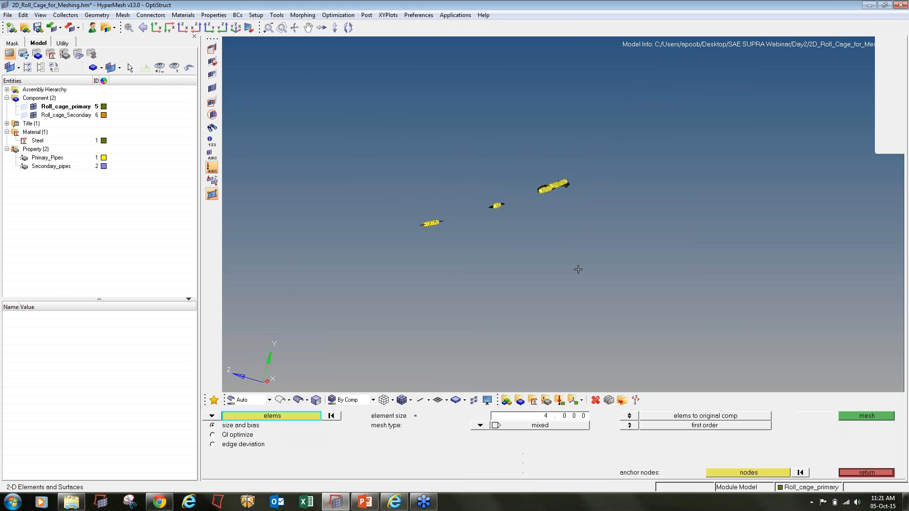
- Remesh the isolated failed-quad patch at 4 mm, adding 199 elements
{"action": "left_click_drag", "start_coordinate": [321, 98], "coordinate": [730, 345], "text": "shift"}
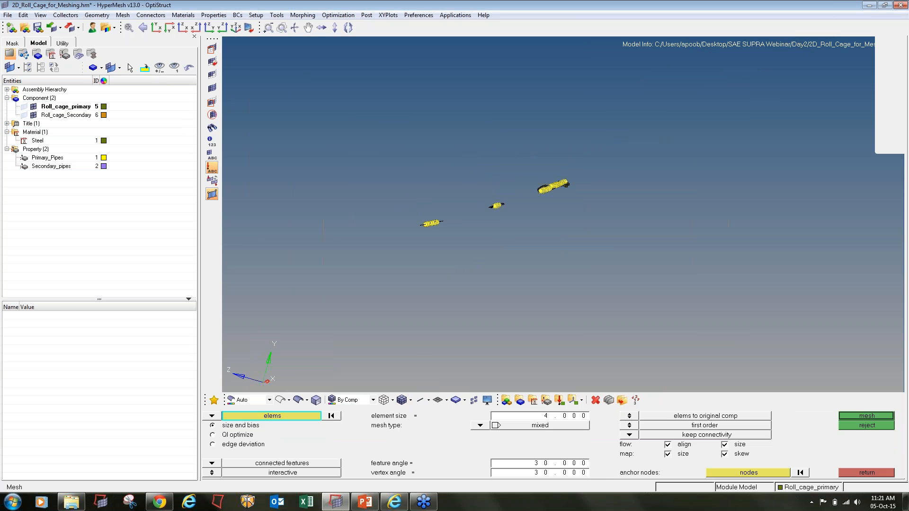
{"action": "left_click", "coordinate": [861, 417]}
{"action": "left_click", "coordinate": [868, 472]}
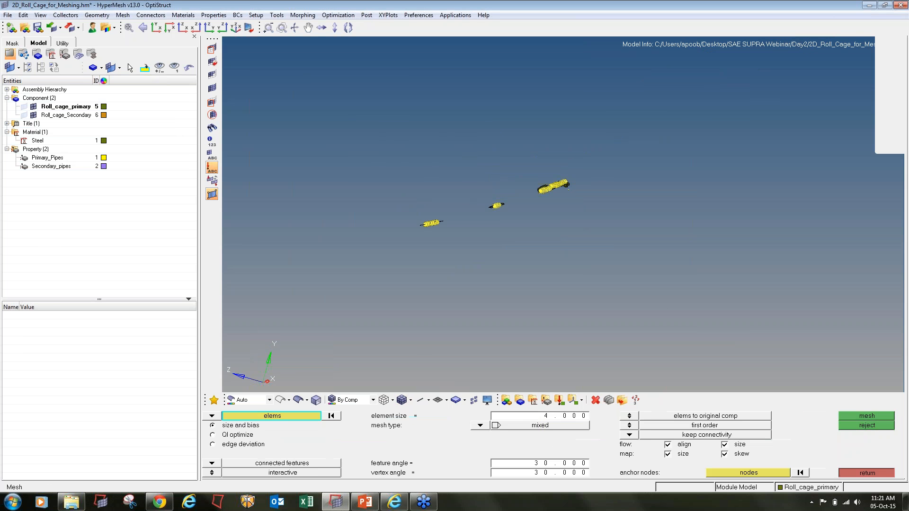
{"action": "left_click", "coordinate": [867, 472]}
- Show the whole roll cage again, fitted to the view with Z up
{"action": "left_click", "coordinate": [212, 88]}
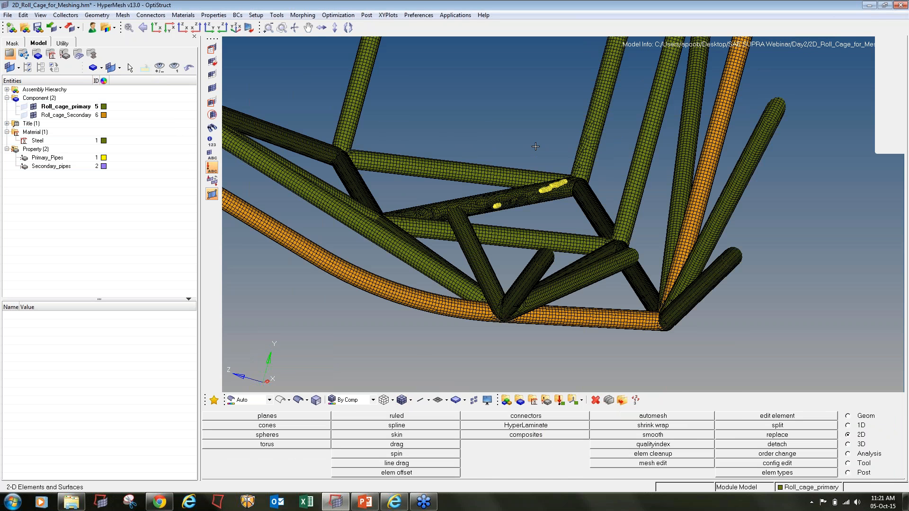
{"action": "right_click_drag", "start_coordinate": [495, 121], "coordinate": [530, 229], "text": "ctrl"}
{"action": "middle_click", "coordinate": [530, 229], "text": "ctrl"}
{"action": "left_click_drag", "start_coordinate": [533, 242], "coordinate": [649, 316], "text": "ctrl"}
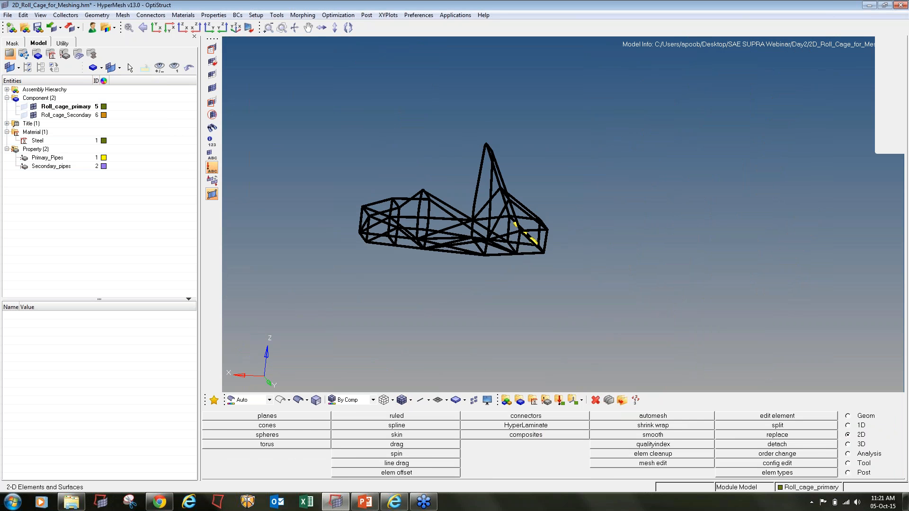
{"action": "key", "text": "shift+F2"}
- Clear the temporary nodes and rerun quad min and max angle checks, flagging 517 elements
{"action": "left_click", "coordinate": [820, 445]}
{"action": "key", "text": "Escape"}
{"action": "key", "text": "F10"}
{"action": "left_click", "coordinate": [654, 454]}
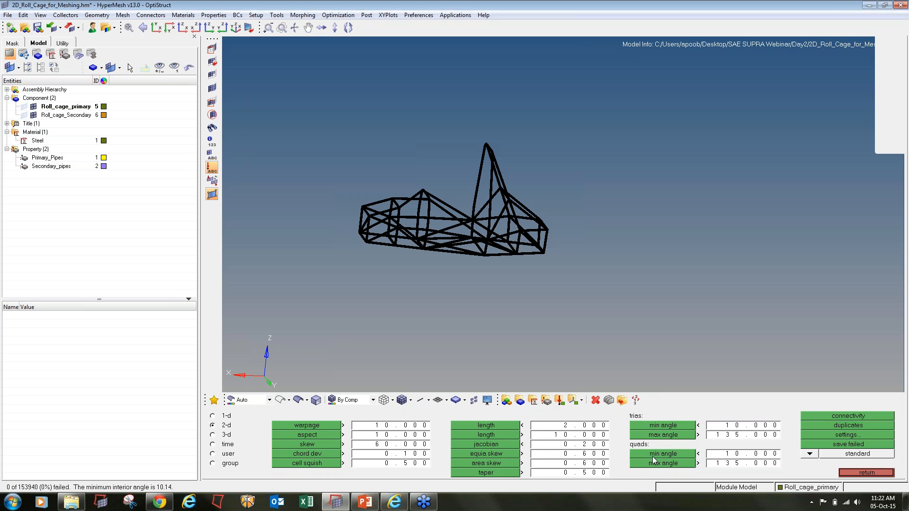
{"action": "left_click", "coordinate": [654, 463]}
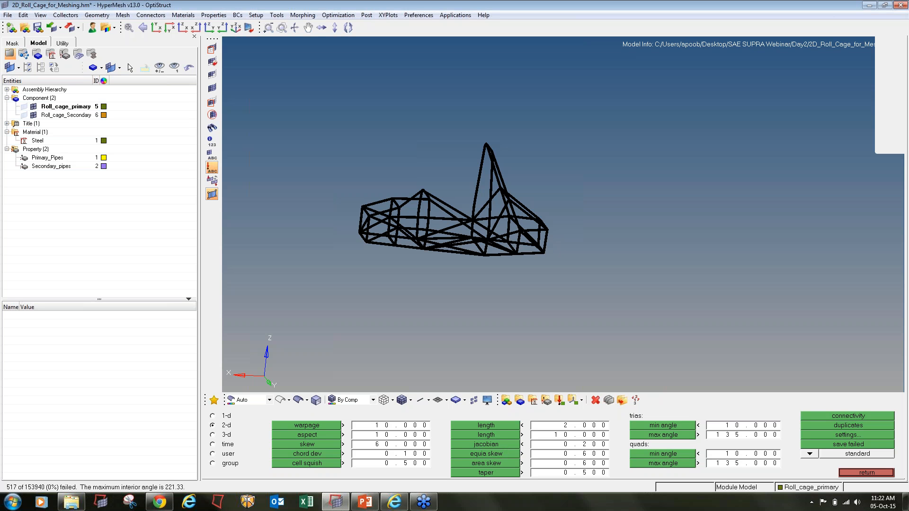
- Orbit and zoom toward the tube holding the elements over 135°
{"action": "left_click_drag", "start_coordinate": [561, 200], "coordinate": [562, 215], "text": "ctrl"}
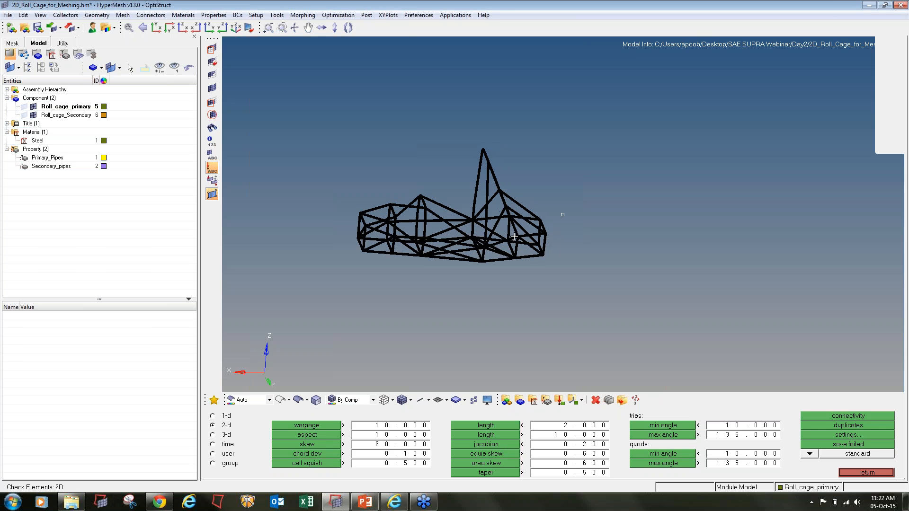
{"action": "scroll", "coordinate": [516, 233], "scroll_direction": "up", "scroll_amount": 6, "text": "ctrl"}
{"action": "scroll", "coordinate": [528, 251], "scroll_direction": "up", "scroll_amount": 4, "text": "ctrl"}
{"action": "scroll", "coordinate": [569, 250], "scroll_direction": "down", "scroll_amount": 3, "text": "ctrl"}
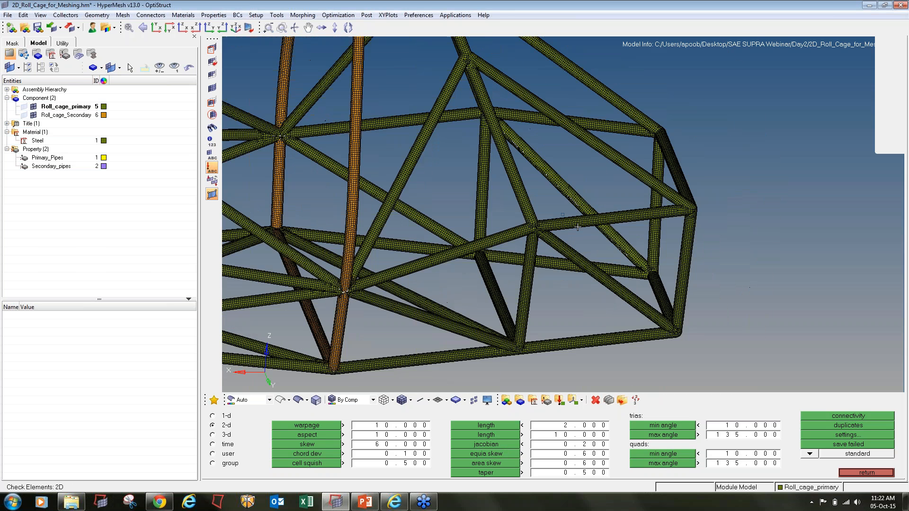
{"action": "mouse_move", "coordinate": [616, 260]}
{"action": "left_mouse_down", "text": "ctrl"}
{"action": "mouse_move", "coordinate": [623, 270]}
{"action": "mouse_move", "coordinate": [639, 250]}
{"action": "mouse_move", "coordinate": [612, 209]}
{"action": "mouse_move", "coordinate": [559, 177]}
{"action": "mouse_move", "coordinate": [498, 166]}
{"action": "mouse_move", "coordinate": [545, 177]}
{"action": "mouse_move", "coordinate": [563, 197]}
{"action": "left_mouse_up", "text": "ctrl"}
{"action": "scroll", "coordinate": [563, 197], "scroll_direction": "up", "scroll_amount": 6, "text": "ctrl"}
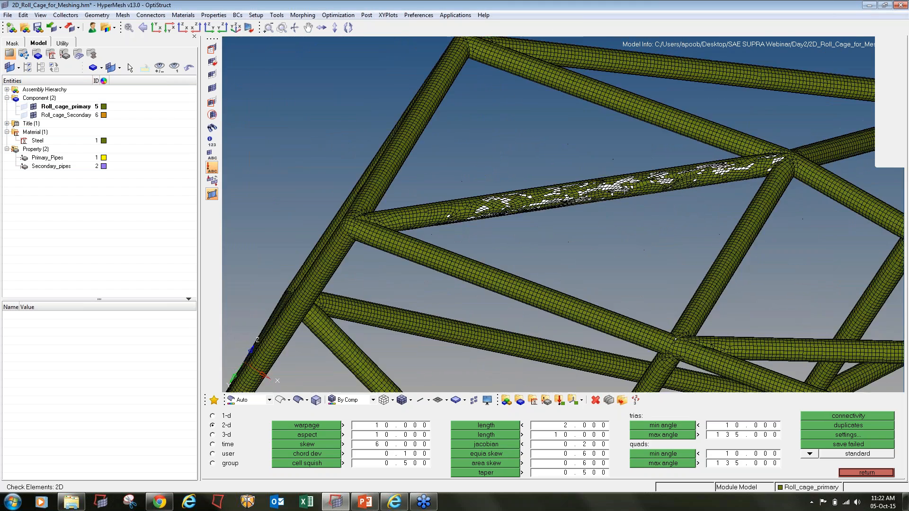
- Window-select the failed elements along the tube for 4 mm automeshing
{"action": "key", "text": "F12"}
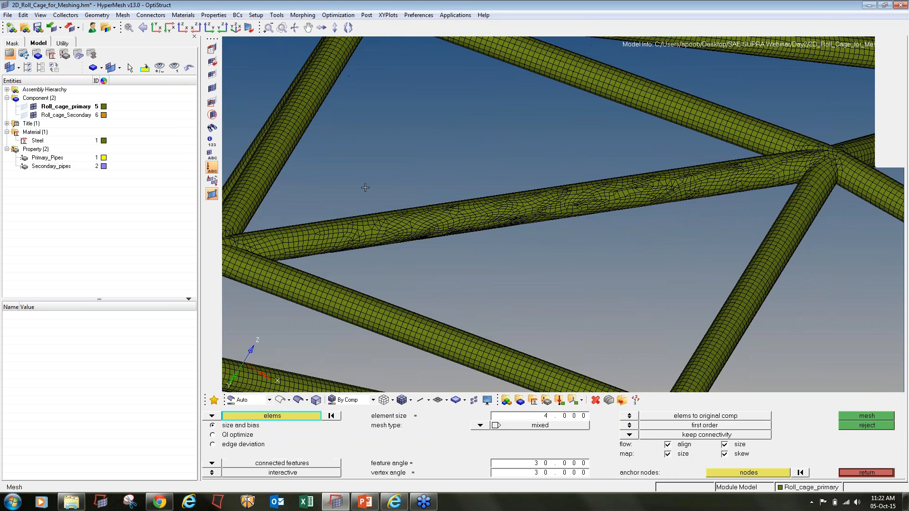
{"action": "left_click_drag", "start_coordinate": [366, 186], "coordinate": [613, 262], "text": "shift"}
{"action": "right_click_drag", "start_coordinate": [369, 243], "coordinate": [404, 217], "text": "ctrl"}
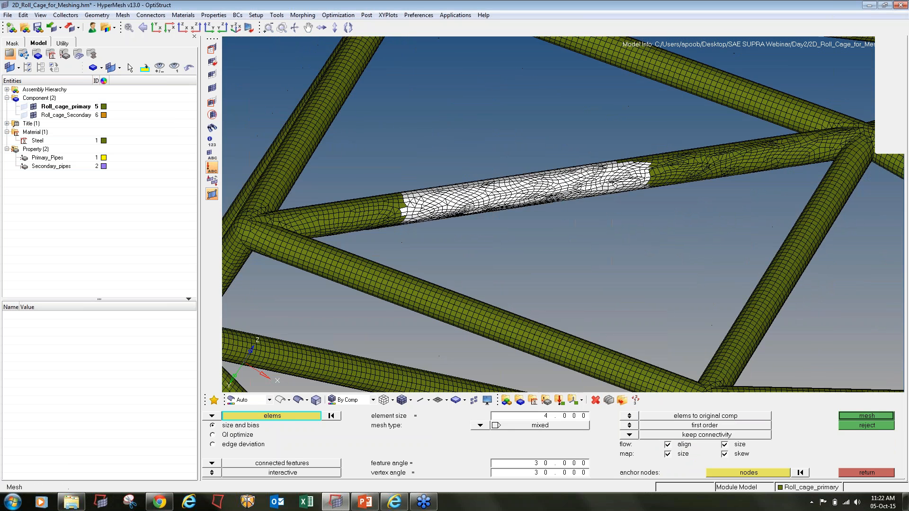
{"action": "scroll", "coordinate": [377, 207], "scroll_direction": "up", "scroll_amount": 2, "text": "ctrl"}
{"action": "left_click_drag", "start_coordinate": [340, 177], "coordinate": [469, 261], "text": "shift"}
{"action": "mouse_move", "coordinate": [682, 156]}
{"action": "right_mouse_down", "text": "ctrl"}
{"action": "mouse_move", "coordinate": [374, 187]}
{"action": "mouse_move", "coordinate": [359, 179]}
{"action": "right_mouse_up", "text": "ctrl"}
{"action": "mouse_move", "coordinate": [358, 141]}
{"action": "left_mouse_down", "text": "shift"}
{"action": "mouse_move", "coordinate": [395, 163]}
{"action": "mouse_move", "coordinate": [619, 230]}
{"action": "mouse_move", "coordinate": [564, 258]}
{"action": "left_mouse_up", "text": "shift"}
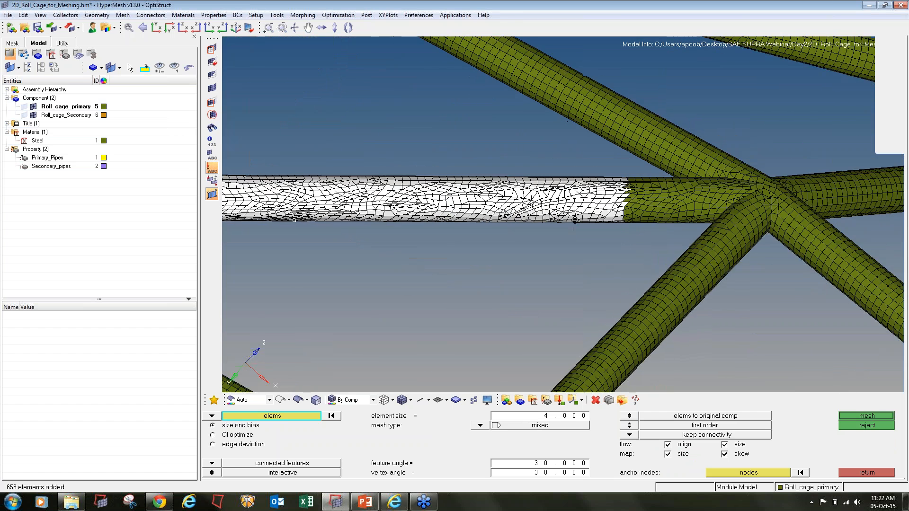
{"action": "scroll", "coordinate": [652, 187], "scroll_direction": "up", "scroll_amount": 3, "text": "ctrl"}
- Add both pipe junctions and remesh at 4 mm, creating 3337 elements
{"action": "mouse_move", "coordinate": [582, 157]}
{"action": "left_mouse_down", "text": "shift"}
{"action": "mouse_move", "coordinate": [697, 240]}
{"action": "mouse_move", "coordinate": [875, 281]}
{"action": "left_mouse_up", "text": "shift"}
{"action": "scroll", "coordinate": [672, 190], "scroll_direction": "down", "scroll_amount": 3, "text": "ctrl"}
{"action": "scroll", "coordinate": [672, 190], "scroll_direction": "down", "scroll_amount": 3, "text": "ctrl"}
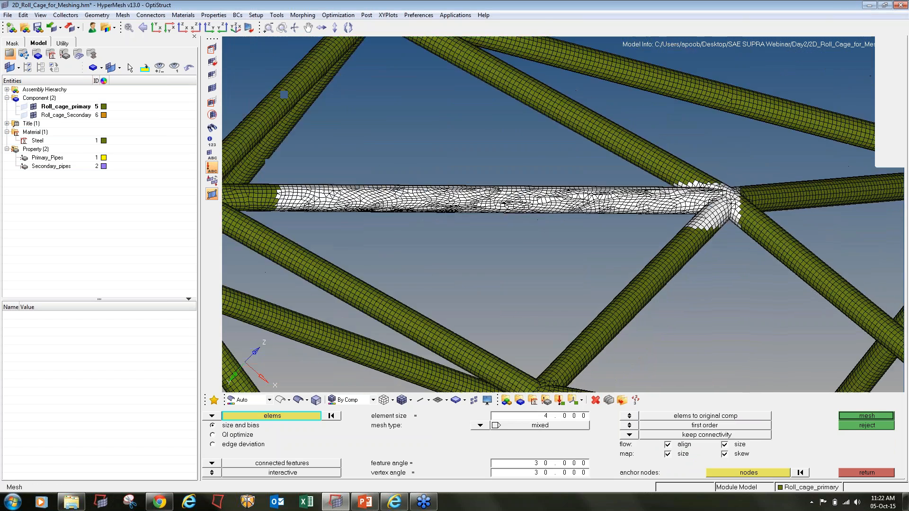
{"action": "right_click_drag", "start_coordinate": [351, 216], "coordinate": [594, 232], "text": "ctrl"}
{"action": "left_click_drag", "start_coordinate": [594, 232], "coordinate": [534, 244], "text": "ctrl"}
{"action": "left_click_drag", "start_coordinate": [432, 172], "coordinate": [607, 276], "text": "shift"}
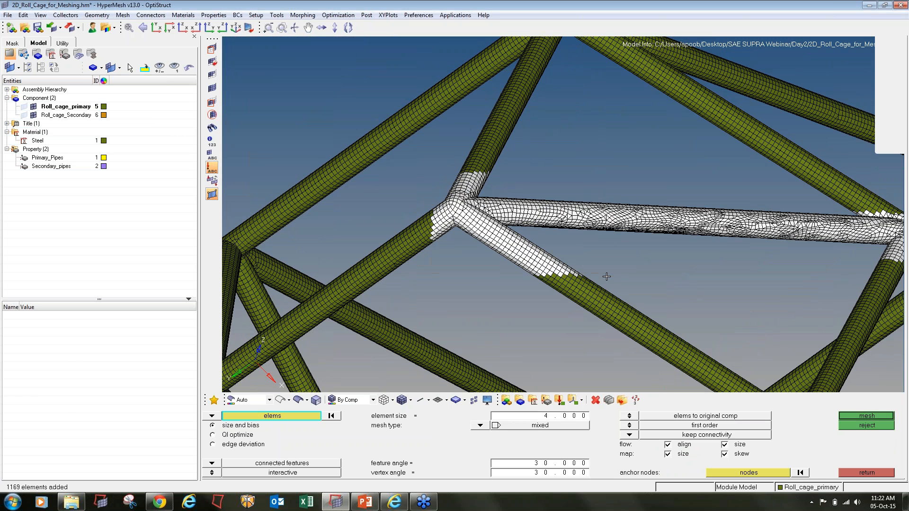
{"action": "left_click", "coordinate": [882, 416]}
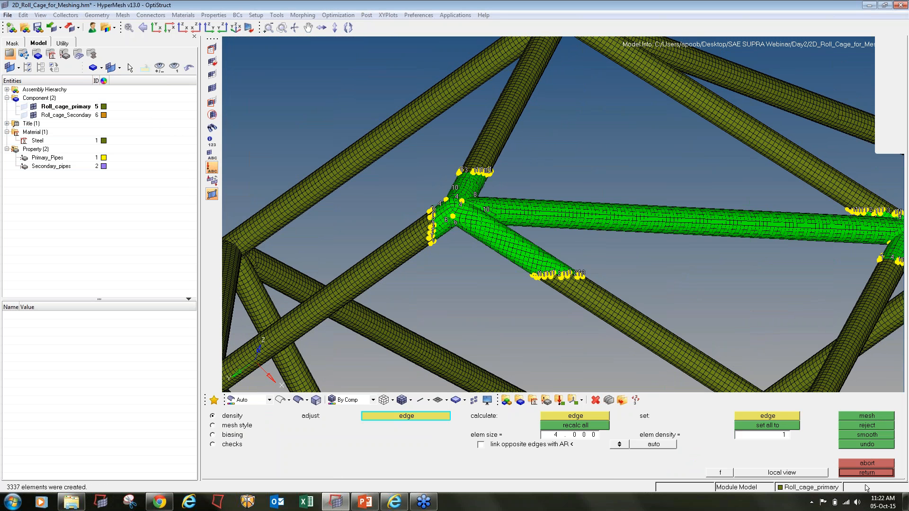
{"action": "key", "text": "F10"}
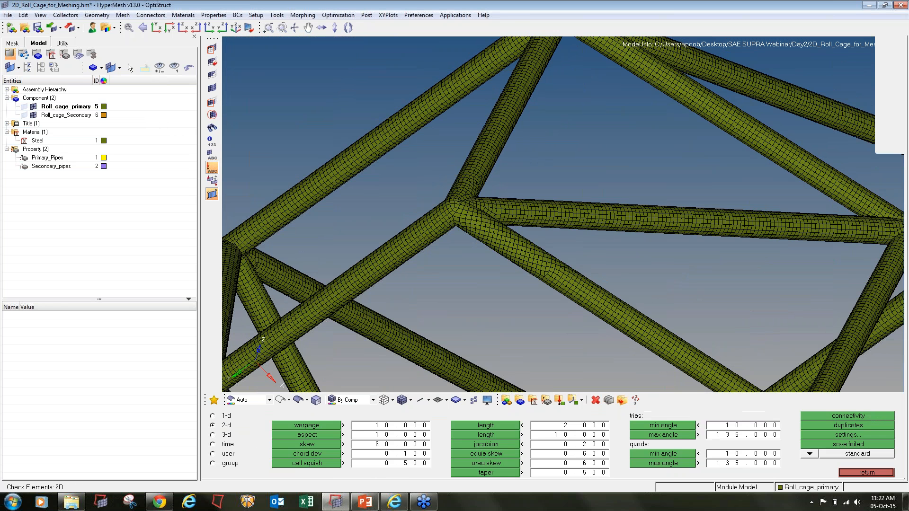
- Rerun quad angle checks, now 89 maximum-angle failures peaking at 198.53
{"action": "key", "text": "Escape"}
{"action": "scroll", "coordinate": [647, 279], "scroll_direction": "down", "scroll_amount": 10, "text": "ctrl"}
{"action": "left_click_drag", "start_coordinate": [538, 329], "coordinate": [678, 315], "text": "ctrl"}
{"action": "key", "text": "F10"}
{"action": "left_click", "coordinate": [650, 454]}
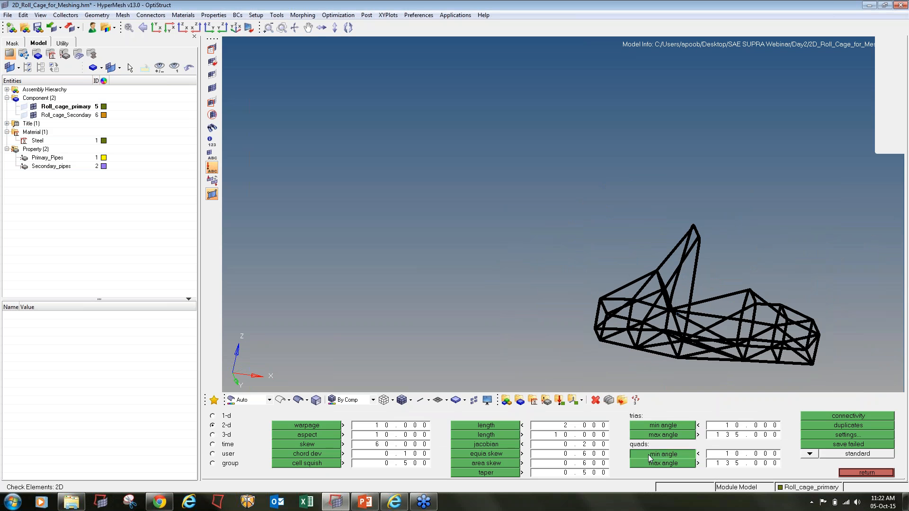
{"action": "left_click", "coordinate": [654, 464]}
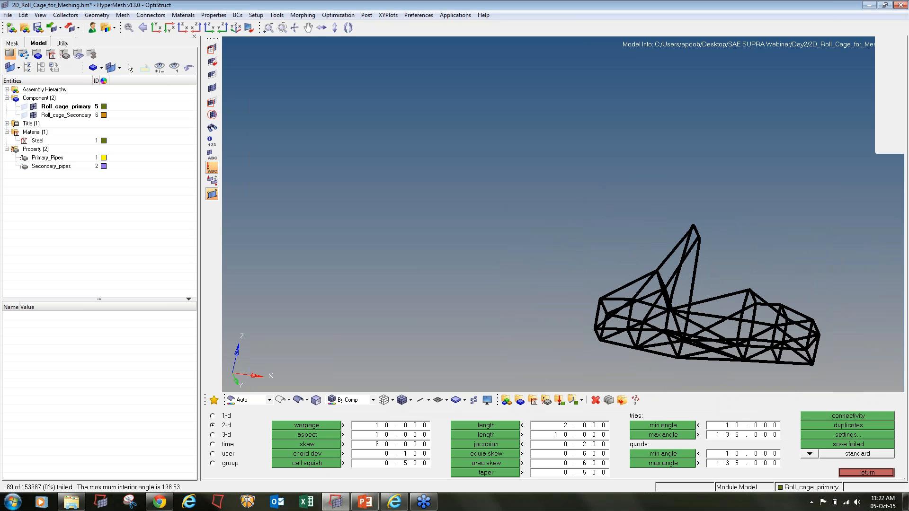
- Zoom out to fit the whole roll cage and leave the quality check
{"action": "scroll", "coordinate": [666, 314], "scroll_direction": "up", "scroll_amount": 5}
{"action": "scroll", "coordinate": [665, 315], "scroll_direction": "up", "scroll_amount": 3}
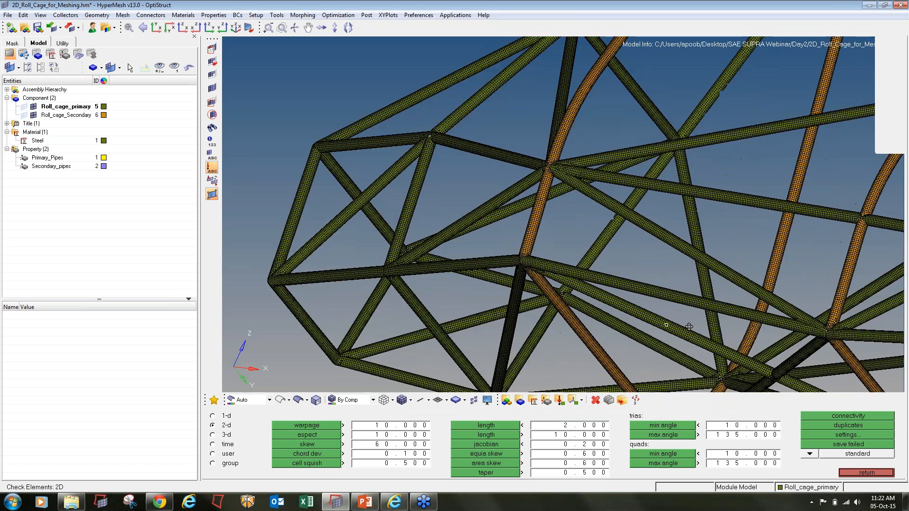
{"action": "left_click_drag", "start_coordinate": [689, 327], "coordinate": [667, 304], "text": "ctrl"}
{"action": "right_click_drag", "start_coordinate": [663, 347], "coordinate": [647, 285], "text": "ctrl"}
{"action": "scroll", "coordinate": [647, 285], "scroll_direction": "up", "scroll_amount": 1}
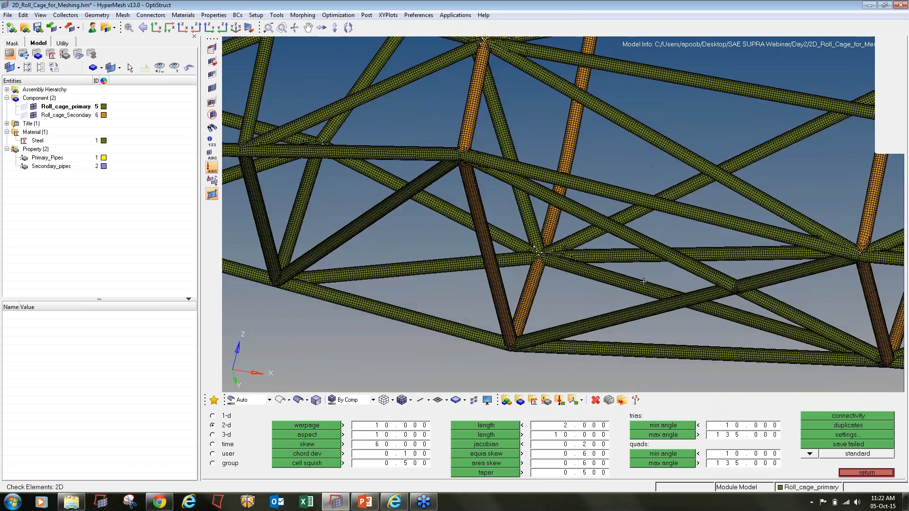
{"action": "scroll", "coordinate": [647, 285], "scroll_direction": "down", "scroll_amount": 3}
{"action": "left_click_drag", "start_coordinate": [610, 272], "coordinate": [639, 277], "text": "ctrl"}
{"action": "right_click_drag", "start_coordinate": [639, 276], "coordinate": [640, 229], "text": "ctrl"}
{"action": "scroll", "coordinate": [642, 237], "scroll_direction": "down", "scroll_amount": 4, "text": "ctrl"}
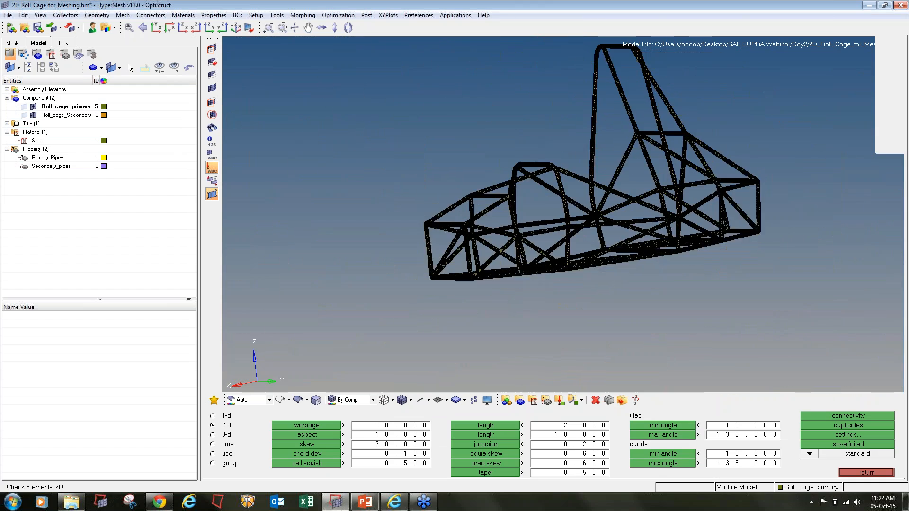
{"action": "right_click_drag", "start_coordinate": [652, 262], "coordinate": [647, 292], "text": "ctrl"}
{"action": "scroll", "coordinate": [647, 291], "scroll_direction": "down", "scroll_amount": 1, "text": "ctrl"}
{"action": "key", "text": "Escape"}
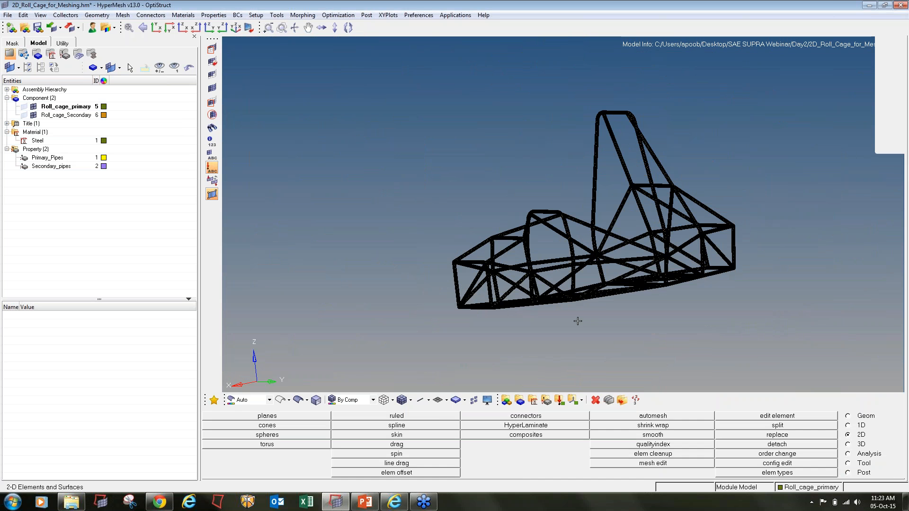
- Create the red Front_impact_Force load collector with no card image
{"action": "left_click", "coordinate": [559, 402]}
{"action": "type", "text": "Heat_Flux"}
{"action": "left_click", "coordinate": [505, 418]}
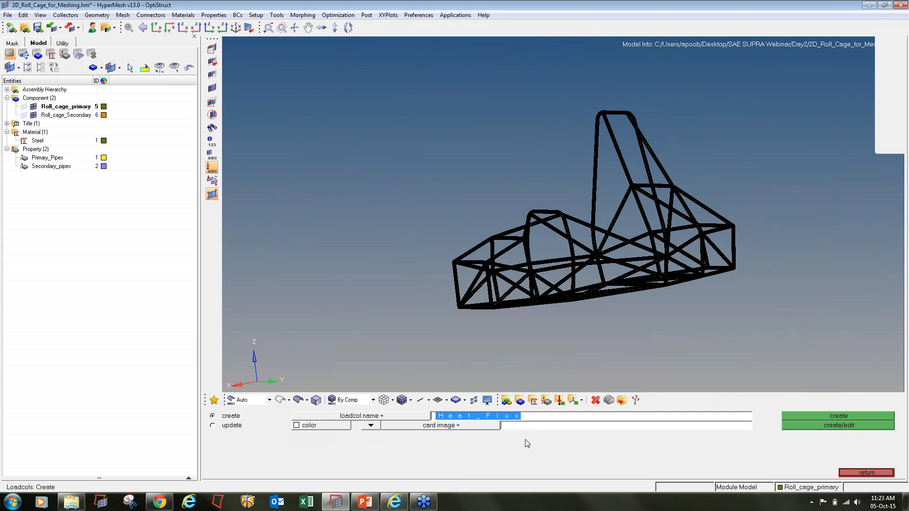
{"action": "type", "text": "For"}
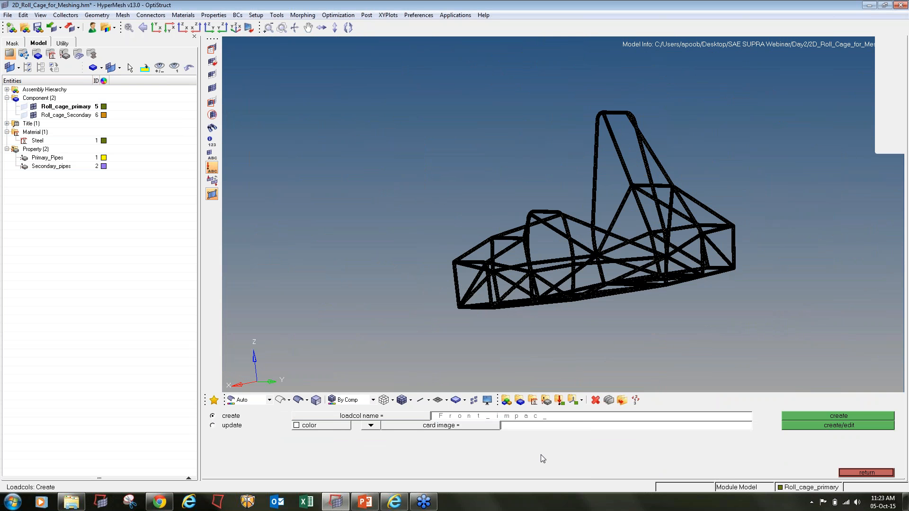
{"action": "type", "text": "ce"}
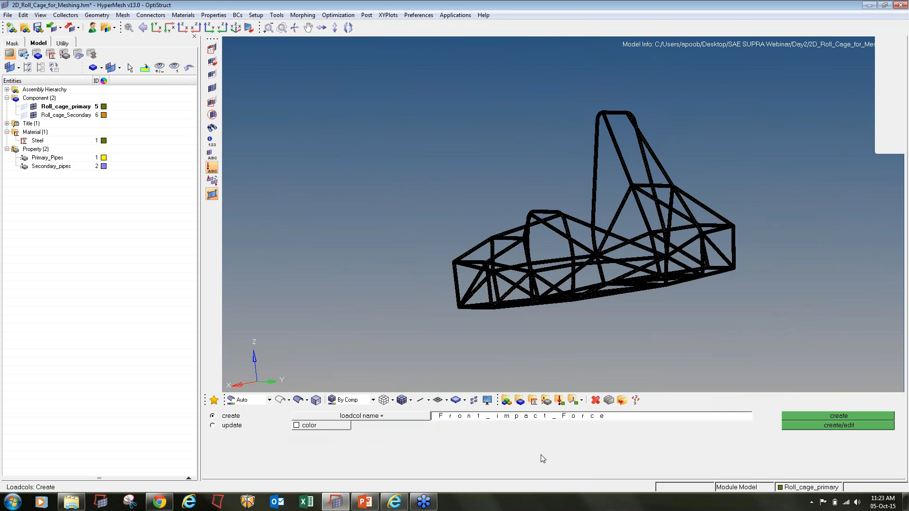
{"action": "left_click", "coordinate": [339, 425]}
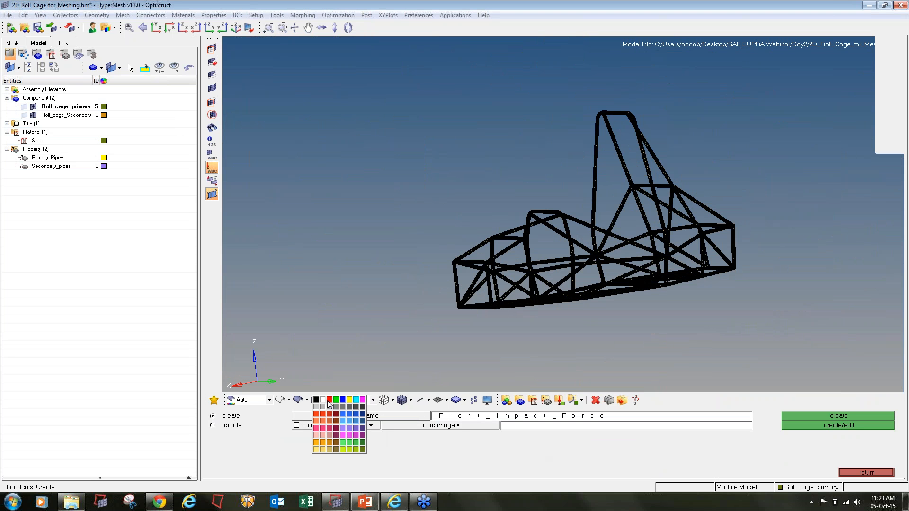
{"action": "left_click", "coordinate": [330, 406]}
{"action": "left_click", "coordinate": [371, 426]}
{"action": "left_click", "coordinate": [369, 440]}
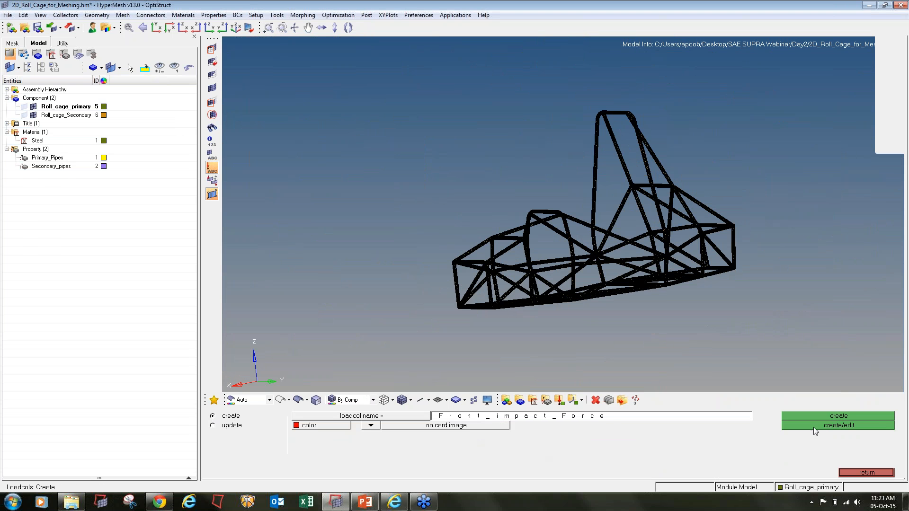
{"action": "left_click", "coordinate": [820, 417]}
- Create the Side_impact_Force, Rear_Impact-Force, Torsional_Force and Bump_Force load collectors
{"action": "type", "text": "S"}
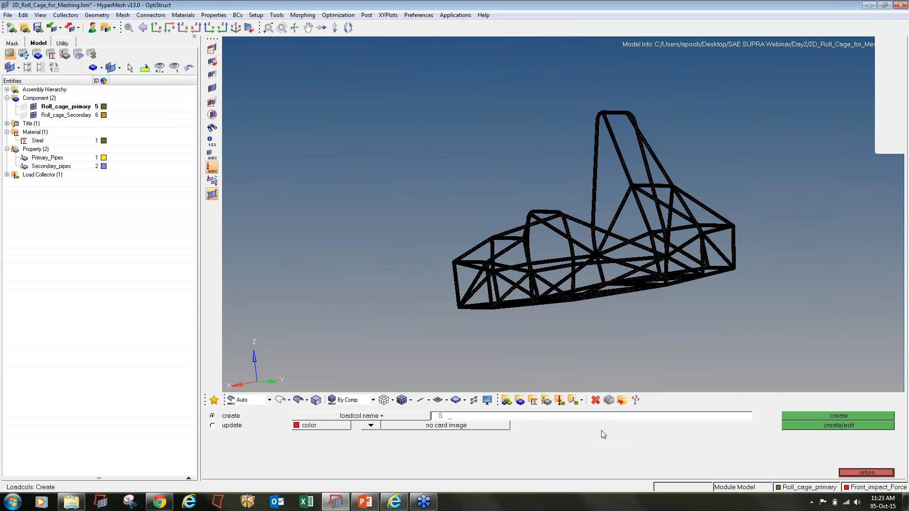
{"action": "type", "text": "ide_impact_Force"}
{"action": "left_click", "coordinate": [792, 419]}
{"action": "left_click", "coordinate": [658, 421]}
{"action": "type", "text": "Re_"}
{"action": "left_click", "coordinate": [806, 417]}
{"action": "type", "text": "Torsional_Force"}
{"action": "left_click", "coordinate": [805, 416]}
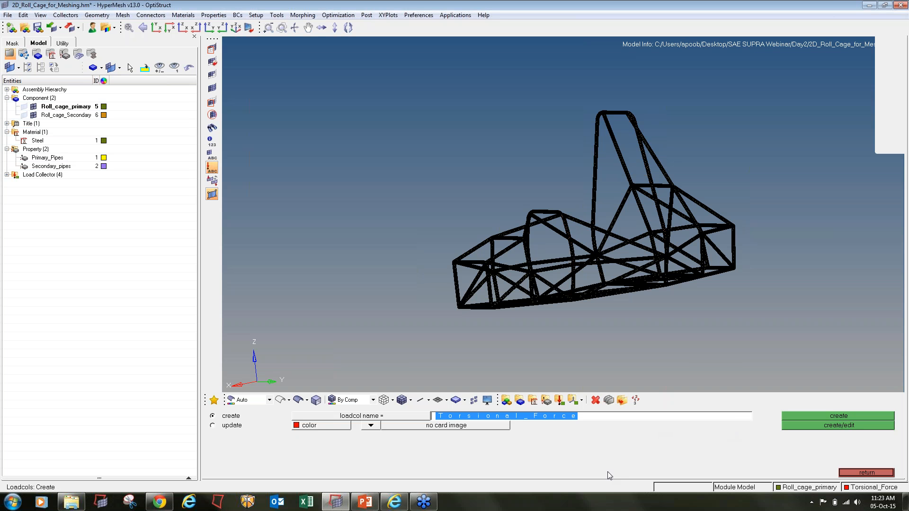
{"action": "type", "text": "Bump"}
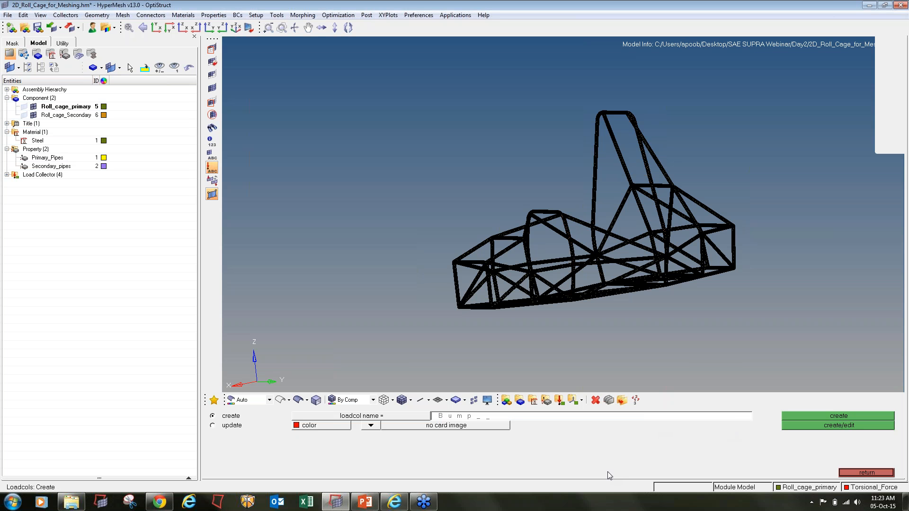
{"action": "left_click", "coordinate": [805, 416]}
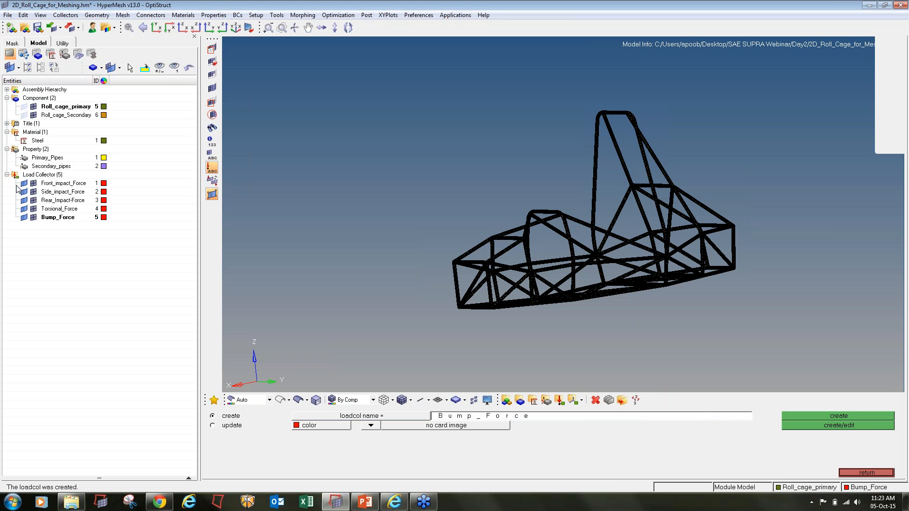
{"action": "left_click", "coordinate": [500, 417]}
- Create a blue load collector named Front_impact_SPC
{"action": "type", "text": "Front_impact_SPC_"}
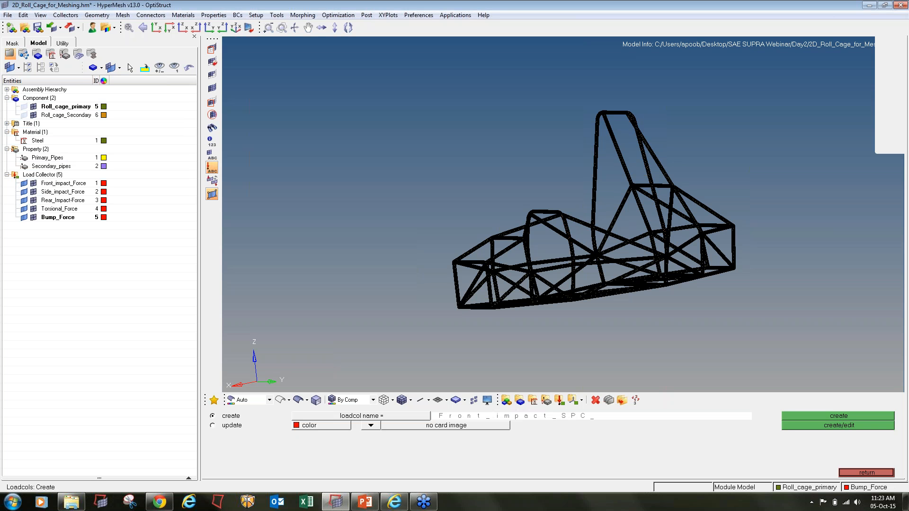
{"action": "key", "text": "Return"}
{"action": "left_click", "coordinate": [333, 426]}
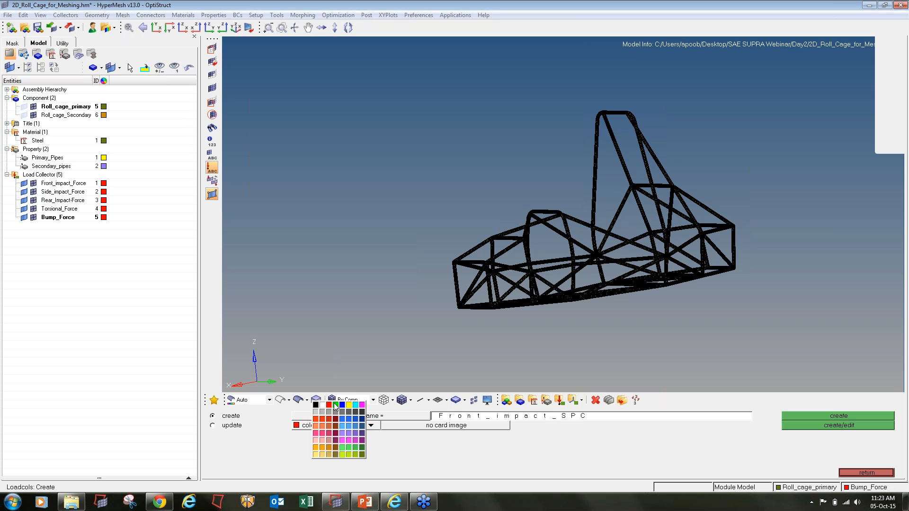
{"action": "left_click", "coordinate": [343, 407]}
{"action": "left_click", "coordinate": [797, 417]}
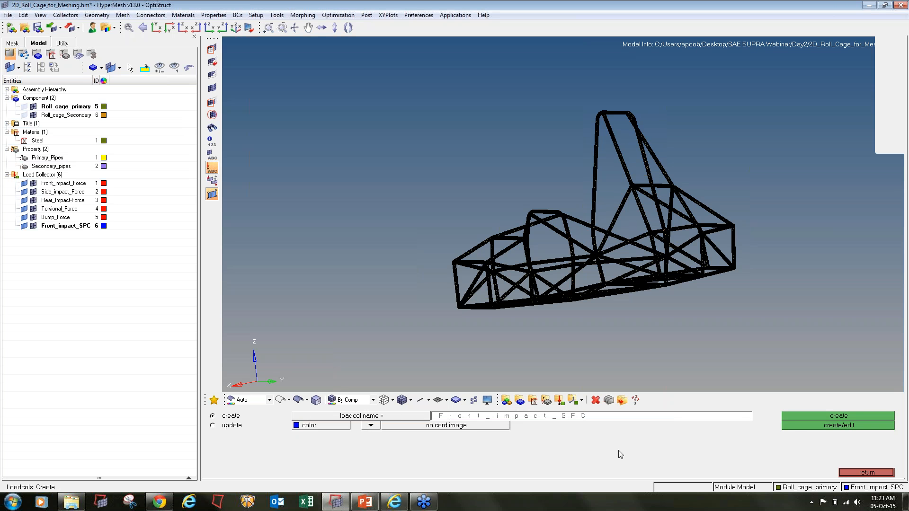
- Create the Side_impact_SPC and Rear_impact_SPC collectors
{"action": "key", "text": "Delete"}
{"action": "key", "text": "Delete"}
{"action": "key", "text": "Delete"}
{"action": "key", "text": "Delete"}
{"action": "key", "text": "Delete"}
{"action": "type", "text": "Sdi"}
{"action": "left_click", "coordinate": [846, 415]}
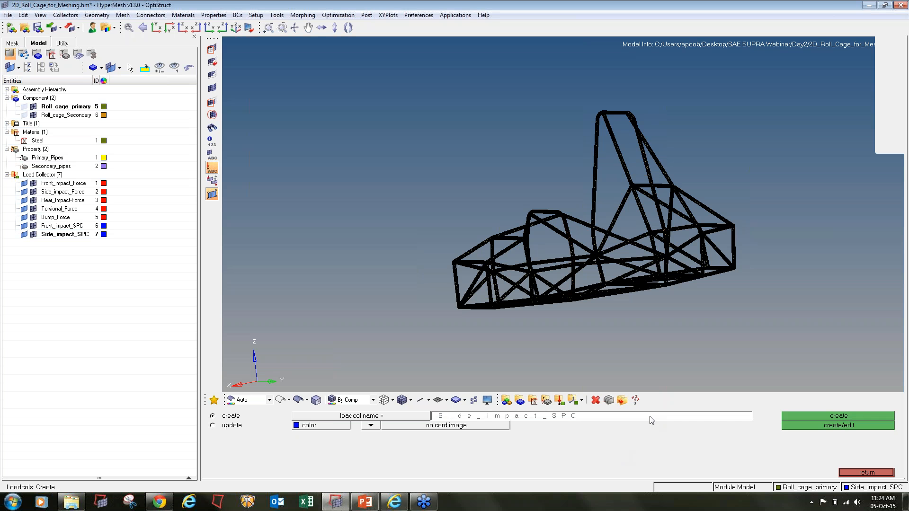
{"action": "key", "text": "BackSpace"}
{"action": "key", "text": "BackSpace"}
{"action": "key", "text": "BackSpace"}
{"action": "type", "text": "R"}
{"action": "left_click", "coordinate": [839, 416]}
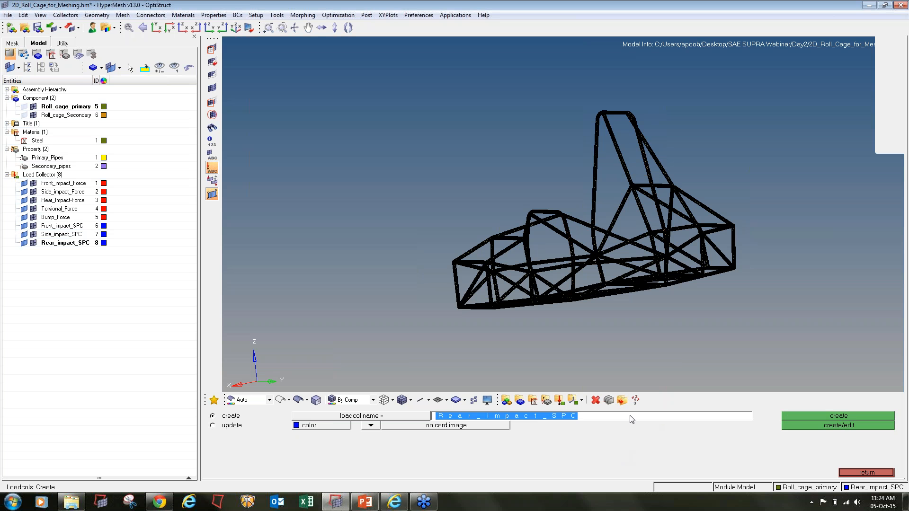
- Create the Torsional_SPC and Bump_SPC collectors and exit the load collector panel
{"action": "left_click", "coordinate": [632, 419]}
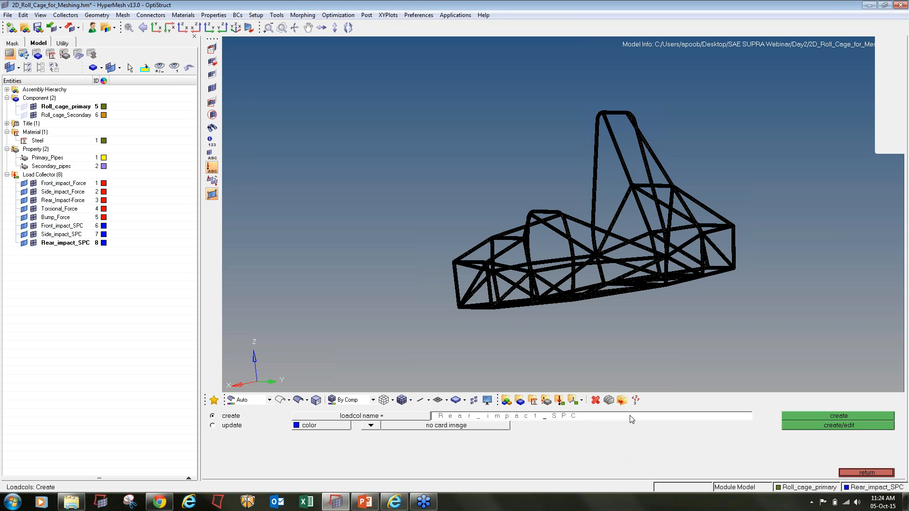
{"action": "type", "text": "Torsional"}
{"action": "key", "text": "Return"}
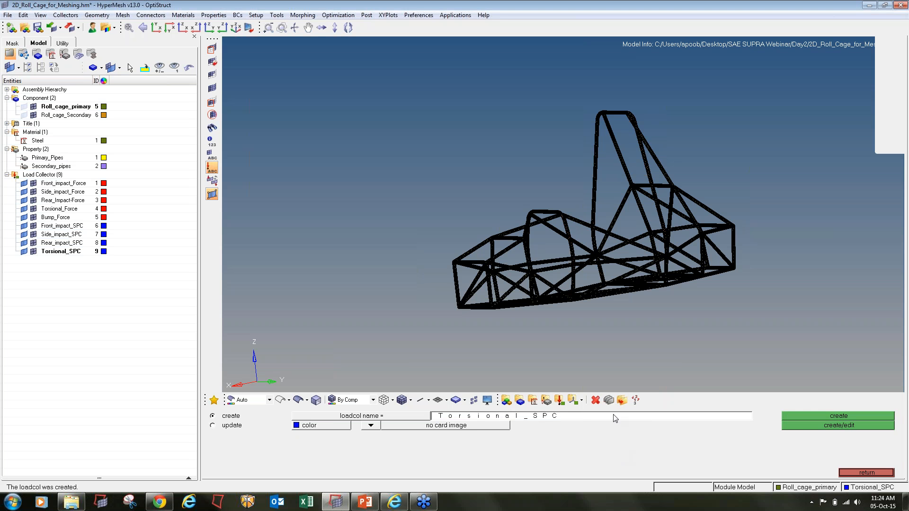
{"action": "left_click", "coordinate": [615, 418]}
{"action": "left_click", "coordinate": [615, 418]}
{"action": "type", "text": "Bump"}
{"action": "left_click", "coordinate": [833, 416]}
{"action": "left_click", "coordinate": [851, 473]}
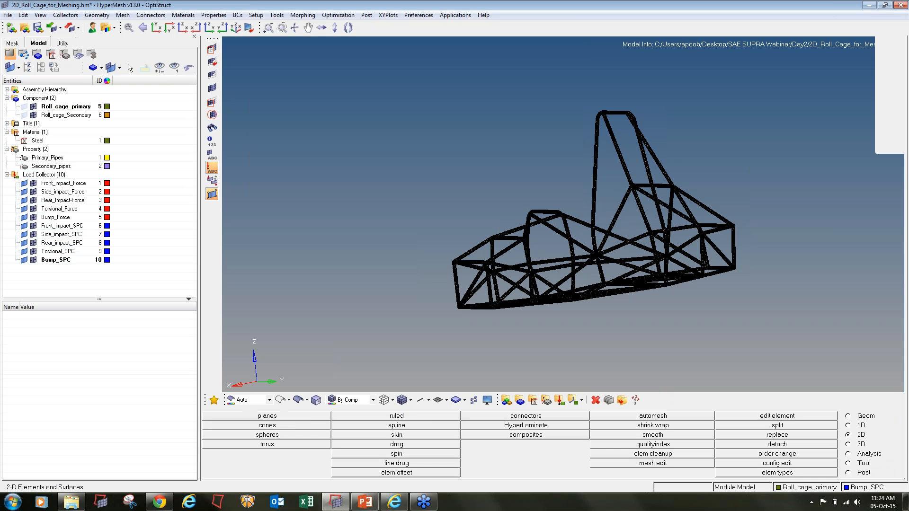
- Make Front_impact_Force the current collector and bring up the Analysis forces panel
{"action": "right_click", "coordinate": [68, 184]}
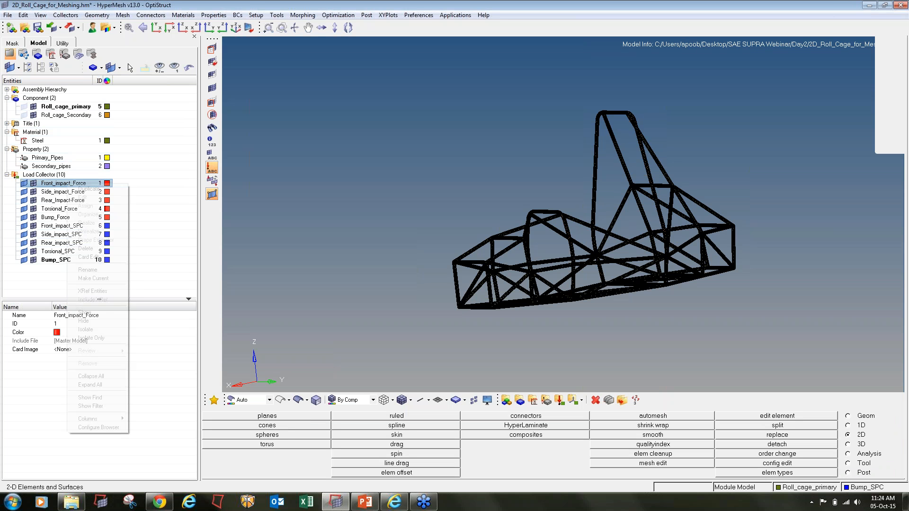
{"action": "left_click", "coordinate": [100, 279]}
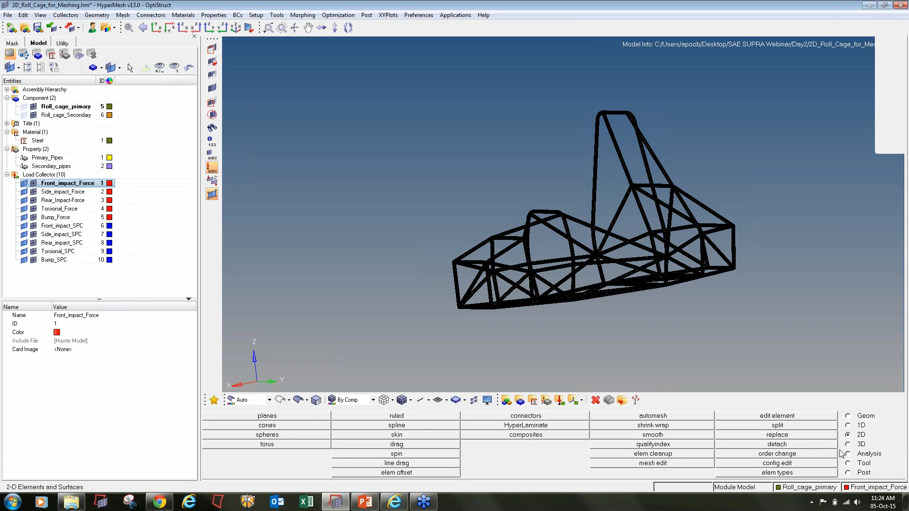
{"action": "left_click", "coordinate": [861, 454]}
{"action": "left_click", "coordinate": [397, 445]}
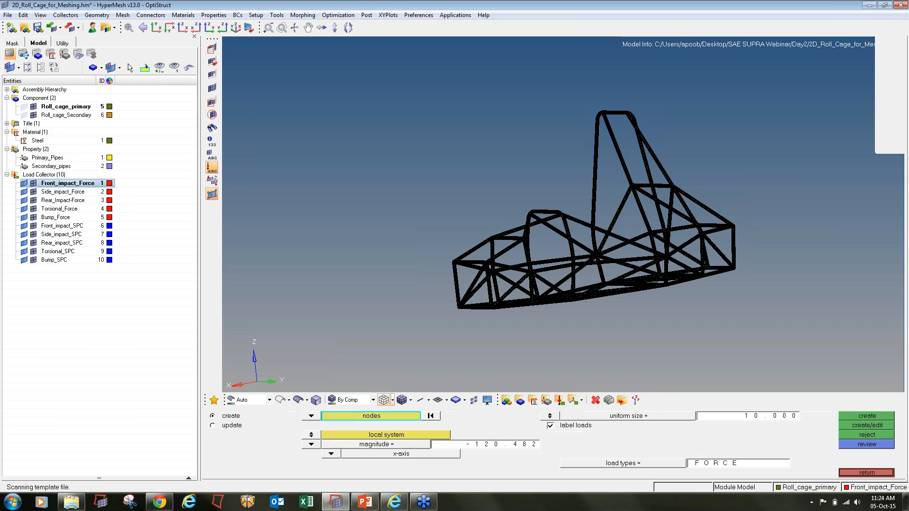
- Turn the cage front toward the left and window-select the front tube end nodes
{"action": "mouse_move", "coordinate": [417, 294]}
{"action": "left_mouse_down", "text": "ctrl"}
{"action": "mouse_move", "coordinate": [467, 266]}
{"action": "mouse_move", "coordinate": [448, 319]}
{"action": "mouse_move", "coordinate": [430, 307]}
{"action": "mouse_move", "coordinate": [544, 306]}
{"action": "mouse_move", "coordinate": [580, 316]}
{"action": "left_mouse_up", "text": "ctrl"}
{"action": "scroll", "coordinate": [471, 237], "scroll_direction": "up", "scroll_amount": 8, "text": "ctrl"}
{"action": "scroll", "coordinate": [420, 237], "scroll_direction": "down", "scroll_amount": 4, "text": "ctrl"}
{"action": "scroll", "coordinate": [446, 217], "scroll_direction": "down", "scroll_amount": 5, "text": "ctrl"}
{"action": "right_click_drag", "start_coordinate": [446, 218], "coordinate": [586, 186], "text": "ctrl"}
{"action": "scroll", "coordinate": [551, 189], "scroll_direction": "up", "scroll_amount": 4, "text": "ctrl"}
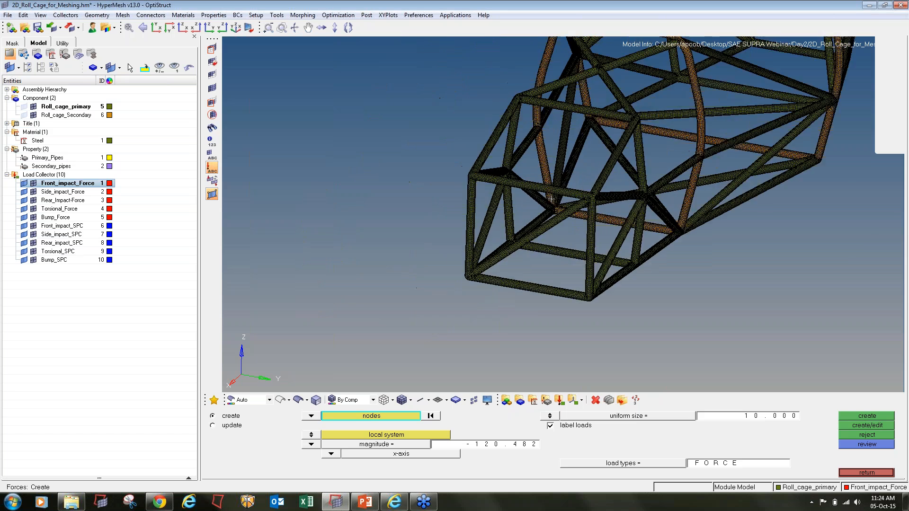
{"action": "mouse_move", "coordinate": [551, 199]}
{"action": "left_mouse_down", "text": "ctrl"}
{"action": "mouse_move", "coordinate": [554, 191]}
{"action": "mouse_move", "coordinate": [505, 205]}
{"action": "mouse_move", "coordinate": [475, 193]}
{"action": "mouse_move", "coordinate": [506, 213]}
{"action": "mouse_move", "coordinate": [528, 210]}
{"action": "left_mouse_up", "text": "ctrl"}
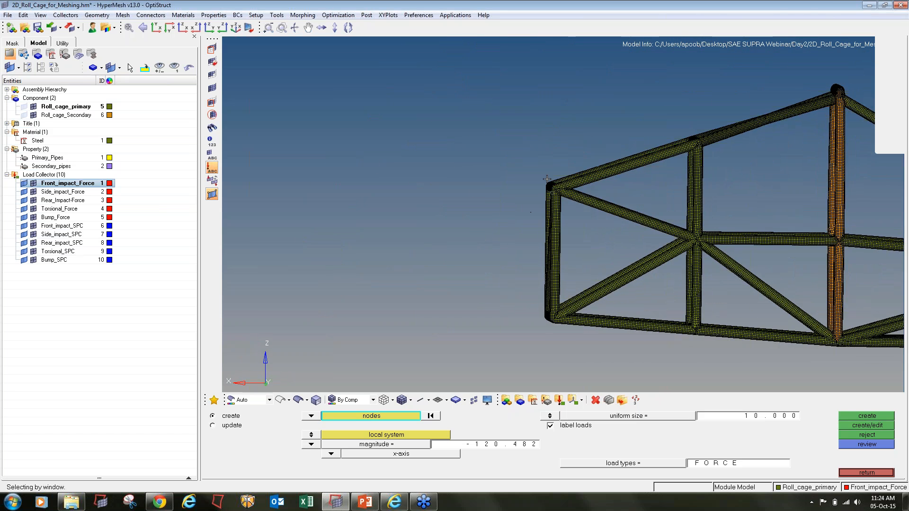
{"action": "mouse_move", "coordinate": [532, 172]}
{"action": "left_mouse_down", "text": "shift"}
{"action": "mouse_move", "coordinate": [563, 191]}
{"action": "mouse_move", "coordinate": [564, 201]}
{"action": "mouse_move", "coordinate": [593, 198]}
{"action": "mouse_move", "coordinate": [564, 196]}
{"action": "left_mouse_up", "text": "shift"}
{"action": "scroll", "coordinate": [557, 186], "scroll_direction": "up", "scroll_amount": 3, "text": "ctrl"}
{"action": "scroll", "coordinate": [582, 198], "scroll_direction": "down", "scroll_amount": 3, "text": "ctrl"}
{"action": "left_click_drag", "start_coordinate": [454, 126], "coordinate": [526, 305], "text": "shift"}
{"action": "scroll", "coordinate": [502, 159], "scroll_direction": "down", "scroll_amount": 3, "text": "ctrl"}
{"action": "left_click_drag", "start_coordinate": [488, 134], "coordinate": [527, 306], "text": "shift"}
- Deselect stray nodes on the front tube from top view and save the node selection
{"action": "right_click_drag", "start_coordinate": [528, 137], "coordinate": [555, 189], "text": "shift"}
{"action": "right_click_drag", "start_coordinate": [524, 141], "coordinate": [594, 333], "text": "shift"}
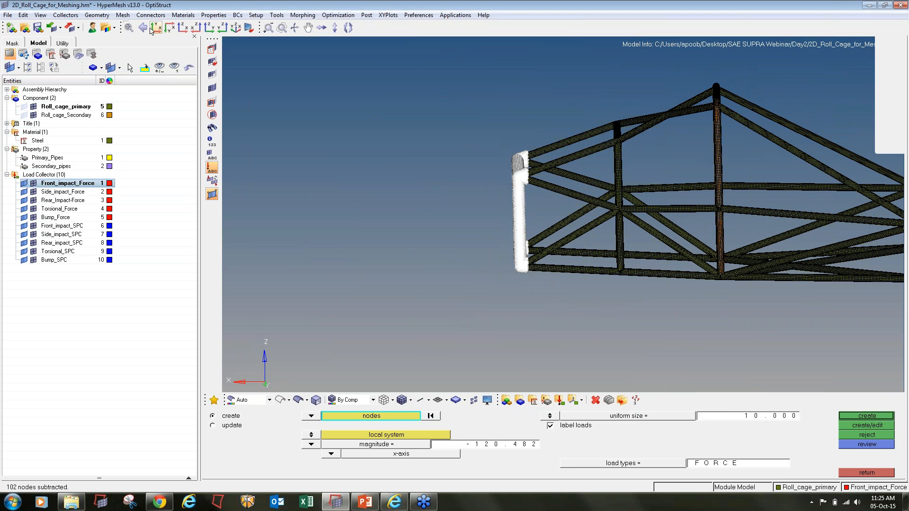
{"action": "left_click", "coordinate": [166, 29]}
{"action": "right_click_drag", "start_coordinate": [796, 229], "coordinate": [586, 211], "text": "ctrl"}
{"action": "scroll", "coordinate": [656, 155], "scroll_direction": "up", "scroll_amount": 1, "text": "ctrl"}
{"action": "right_click_drag", "start_coordinate": [635, 136], "coordinate": [652, 330], "text": "shift"}
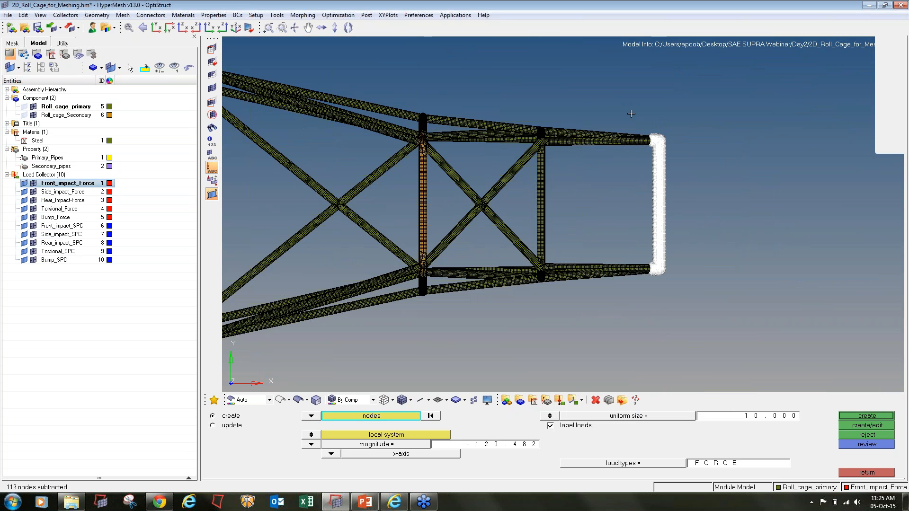
{"action": "right_click_drag", "start_coordinate": [631, 114], "coordinate": [652, 366], "text": "shift"}
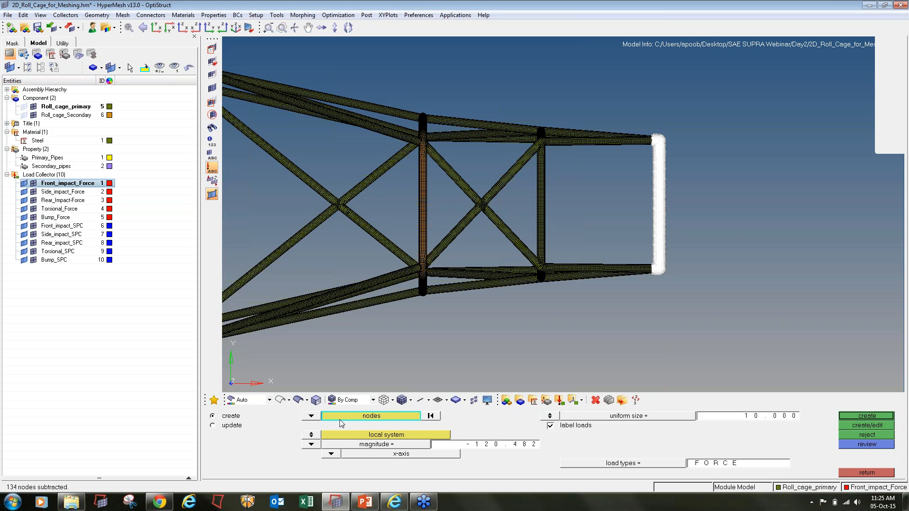
{"action": "left_click", "coordinate": [372, 416]}
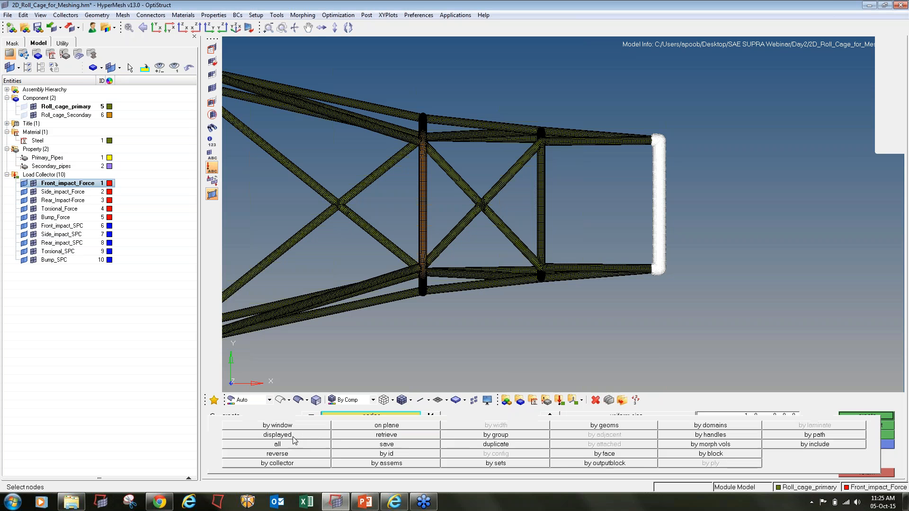
{"action": "left_click", "coordinate": [394, 445]}
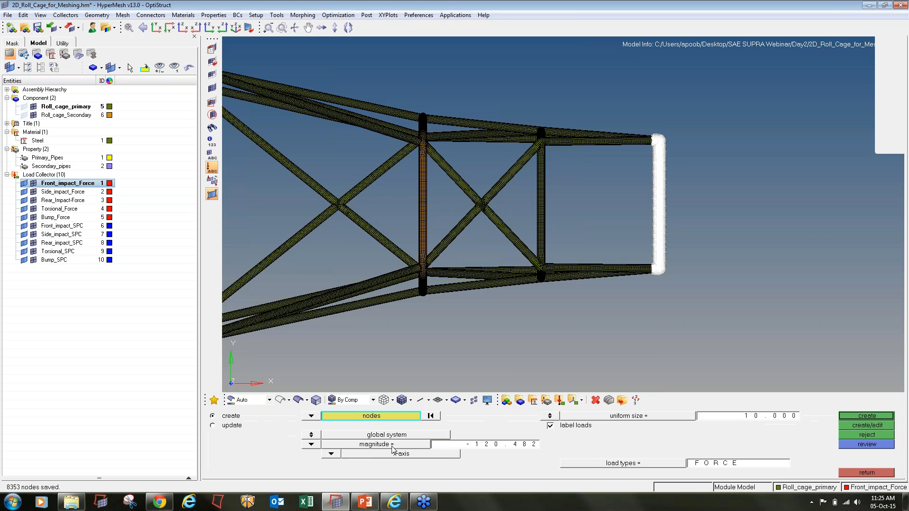
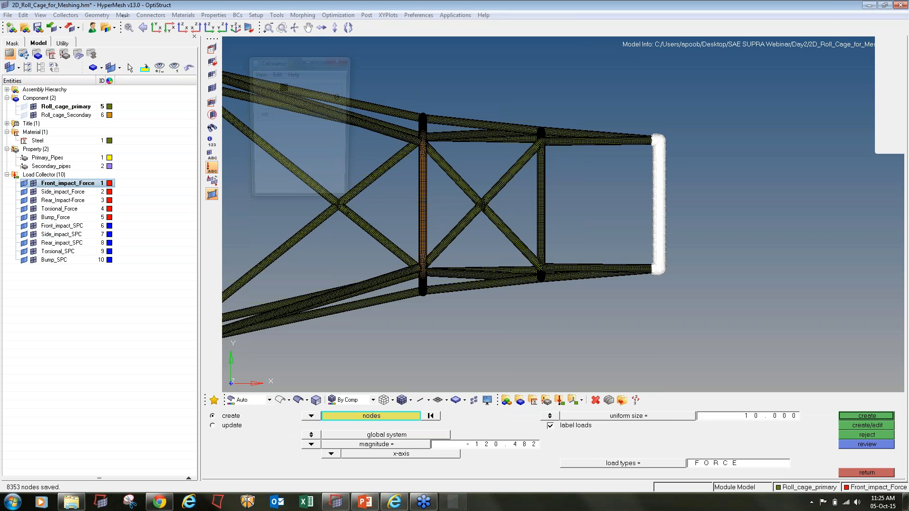
- Compute 10000/8353 in Calculator to get the per-node force
{"action": "type", "text": "10000"}
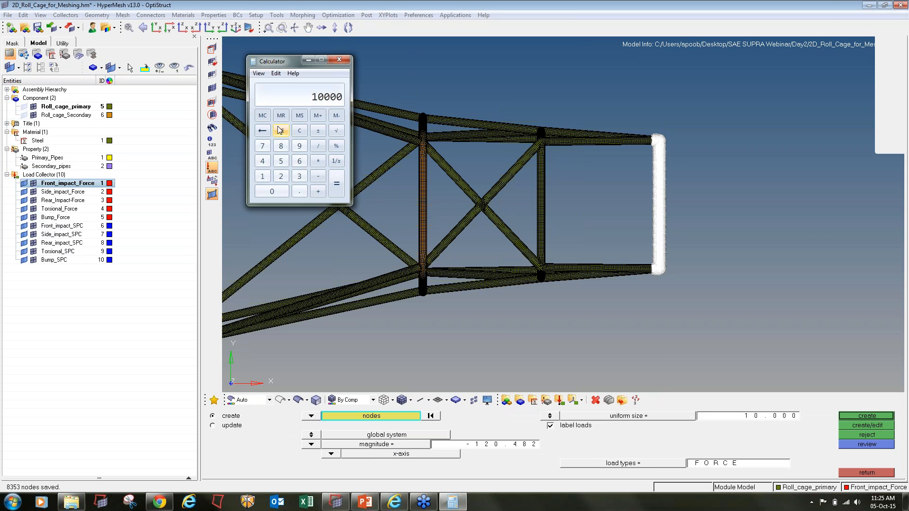
{"action": "key", "text": "slash"}
{"action": "type", "text": "8353"}
{"action": "key", "text": "Return"}
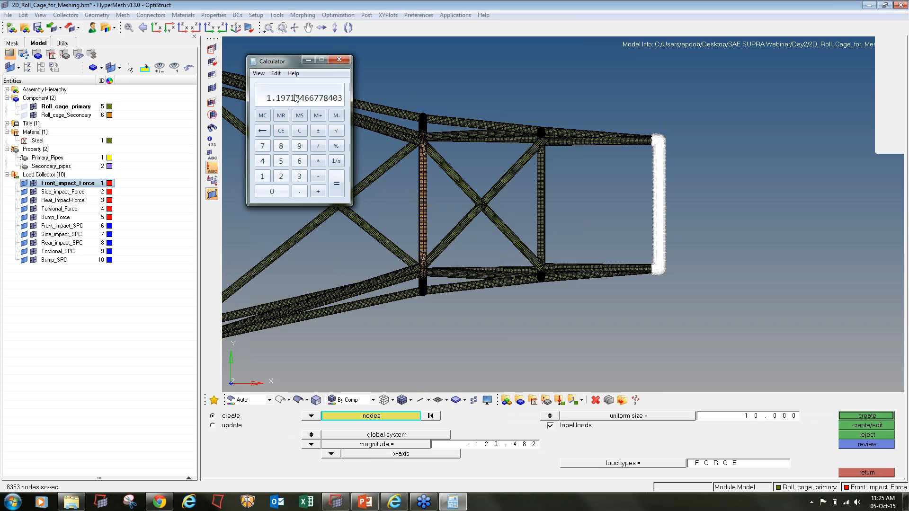
- Create x-axis forces of magnitude -1.197 on the selected front-tube nodes
{"action": "left_click", "coordinate": [484, 453]}
{"action": "left_click", "coordinate": [484, 446]}
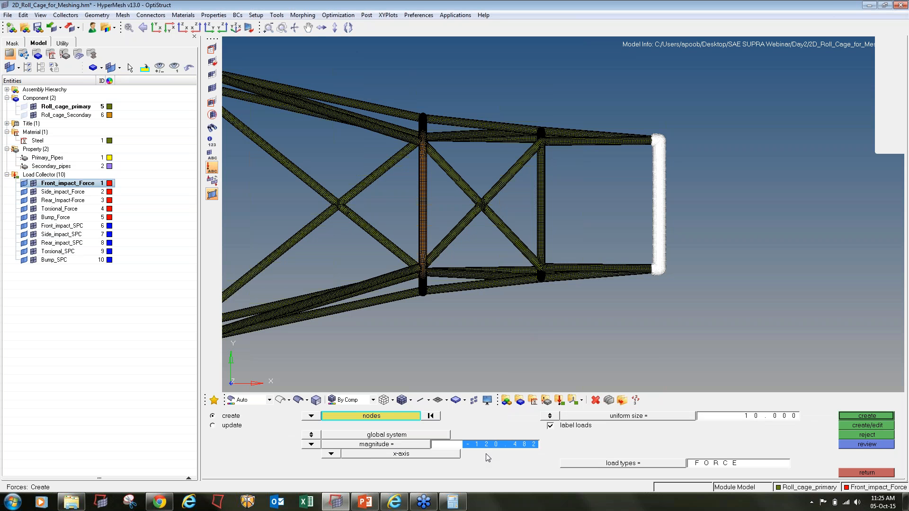
{"action": "type", "text": "-1.197"}
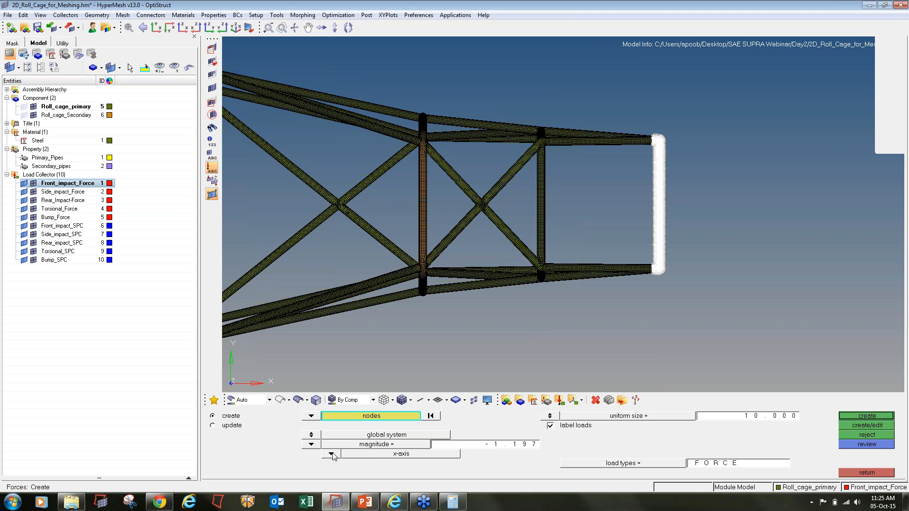
{"action": "left_click", "coordinate": [866, 417]}
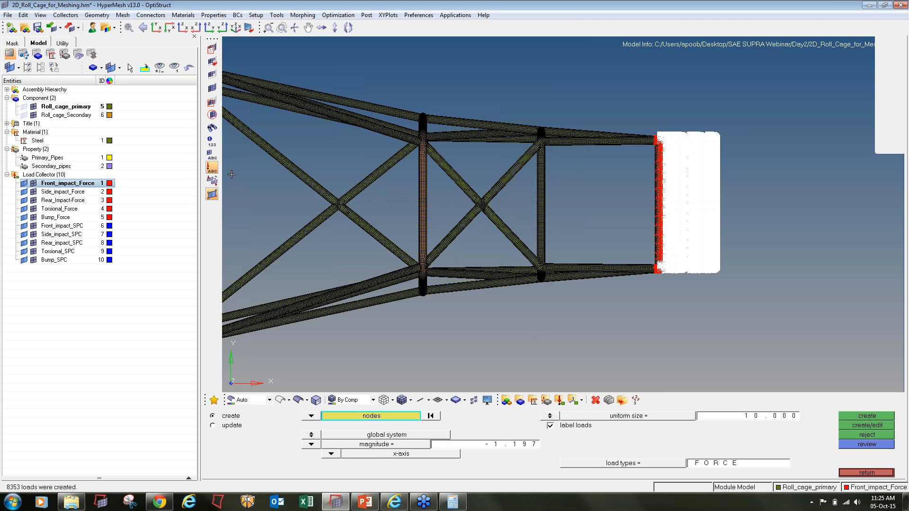
{"action": "scroll", "coordinate": [666, 282], "scroll_direction": "up", "scroll_amount": 2}
{"action": "scroll", "coordinate": [635, 247], "scroll_direction": "up", "scroll_amount": 3}
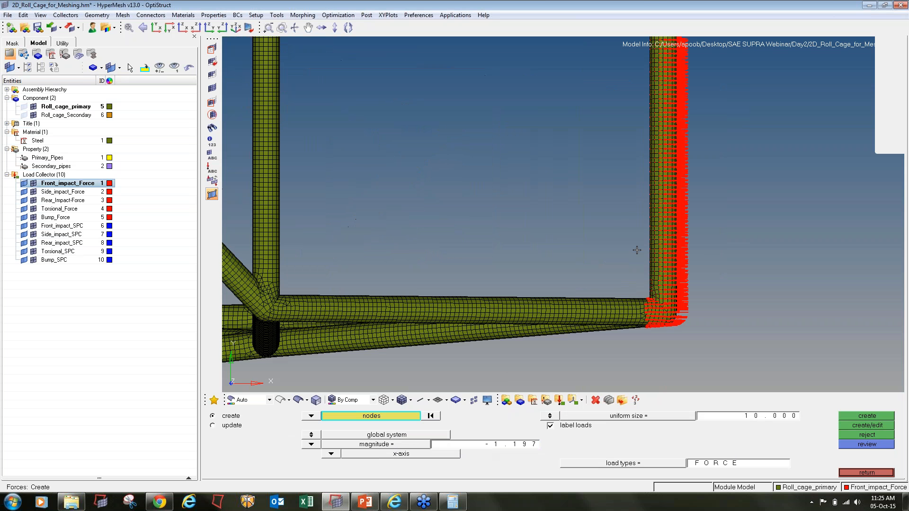
{"action": "scroll", "coordinate": [684, 260], "scroll_direction": "down", "scroll_amount": 4}
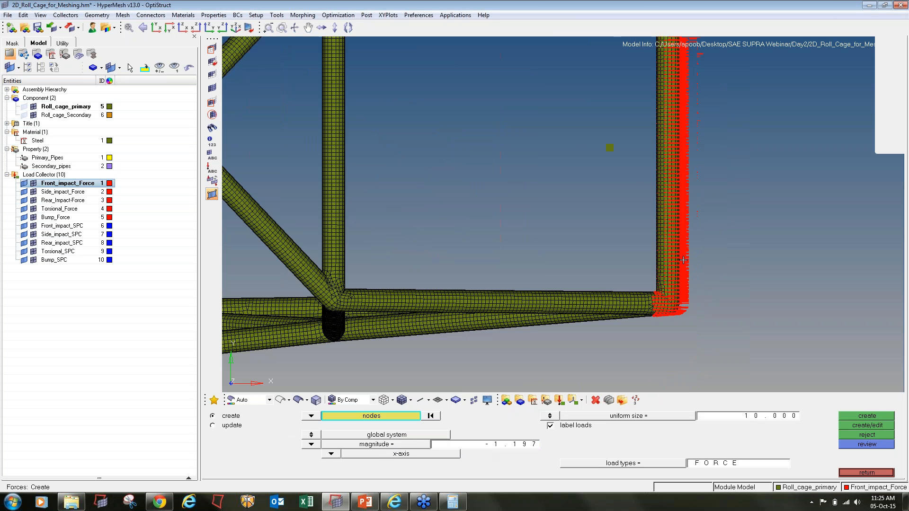
{"action": "left_click_drag", "start_coordinate": [668, 318], "coordinate": [650, 363], "text": "ctrl"}
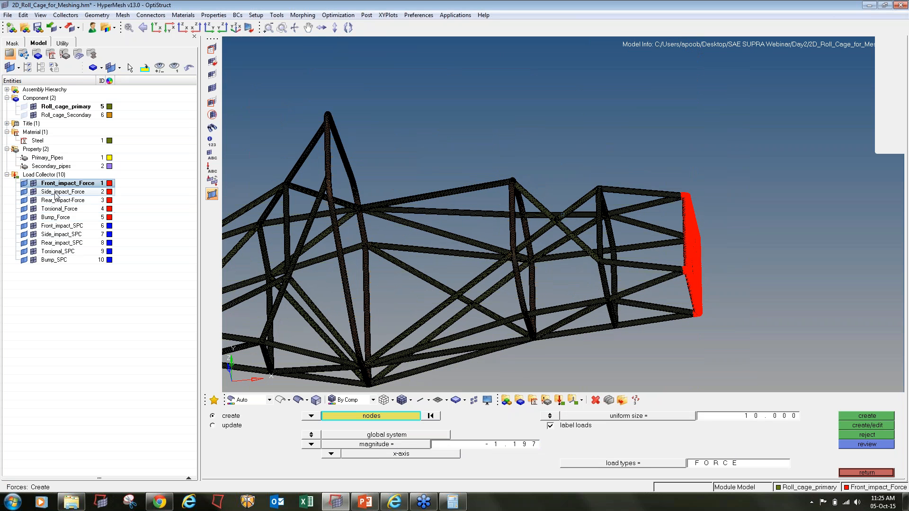
- Make Front_impact_SPC the current collector and open the constraints panel
{"action": "right_click", "coordinate": [59, 228]}
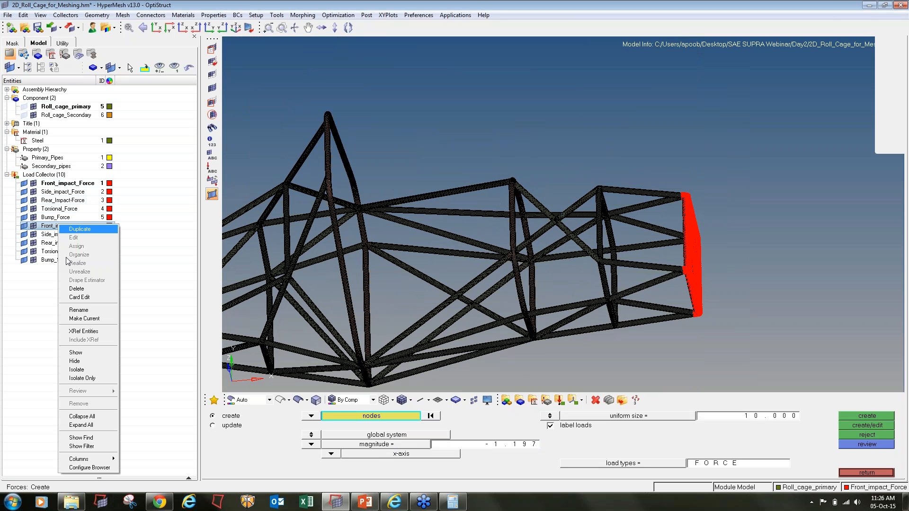
{"action": "left_click", "coordinate": [80, 319]}
{"action": "left_click", "coordinate": [891, 473]}
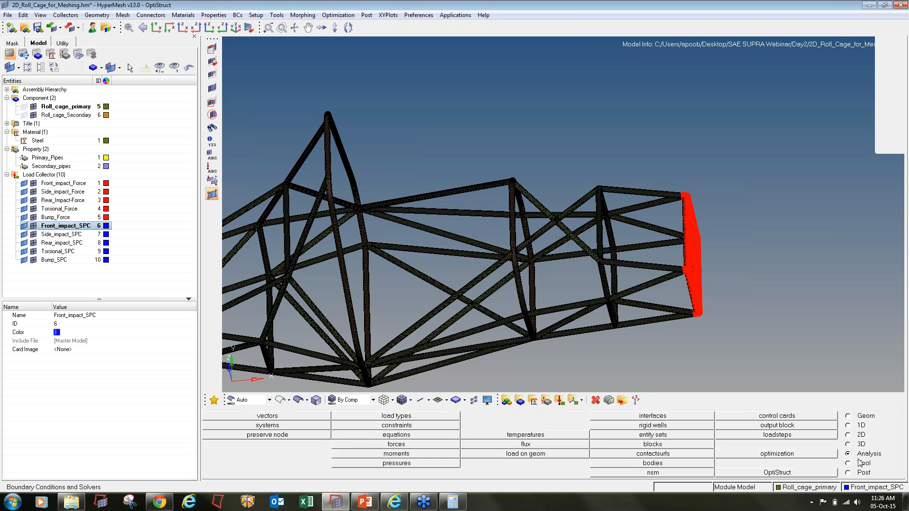
{"action": "left_click", "coordinate": [399, 424]}
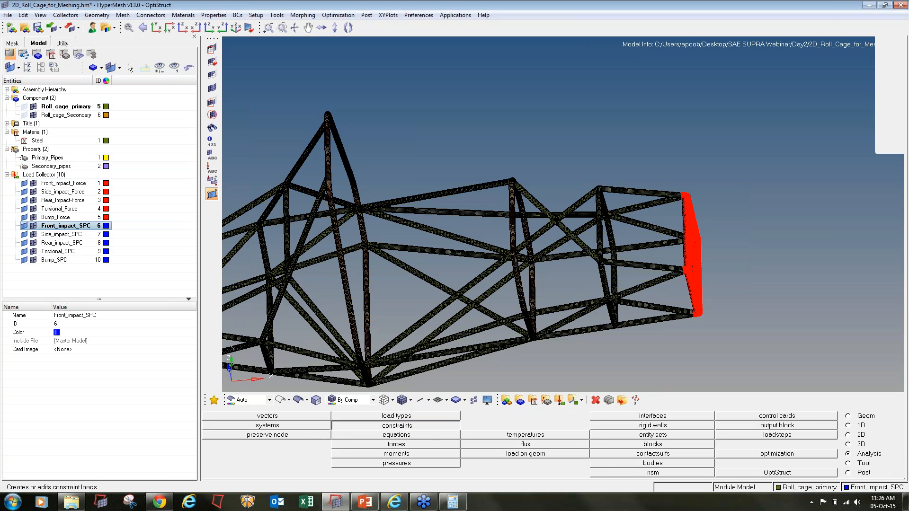
- Select node bands on the lower bar and the upper diagonal bars
{"action": "mouse_move", "coordinate": [576, 353]}
{"action": "left_mouse_down", "text": "ctrl"}
{"action": "mouse_move", "coordinate": [598, 308]}
{"action": "mouse_move", "coordinate": [658, 379]}
{"action": "left_mouse_up", "text": "ctrl"}
{"action": "right_click_drag", "start_coordinate": [658, 379], "coordinate": [620, 301], "text": "ctrl"}
{"action": "scroll", "coordinate": [583, 291], "scroll_direction": "up", "scroll_amount": 4, "text": "ctrl"}
{"action": "left_click_drag", "start_coordinate": [576, 229], "coordinate": [606, 264], "text": "shift"}
{"action": "scroll", "coordinate": [606, 264], "scroll_direction": "down", "scroll_amount": 2, "text": "ctrl"}
{"action": "left_click_drag", "start_coordinate": [678, 227], "coordinate": [608, 243], "text": "shift"}
{"action": "scroll", "coordinate": [616, 229], "scroll_direction": "up", "scroll_amount": 4, "text": "ctrl"}
{"action": "scroll", "coordinate": [632, 170], "scroll_direction": "up", "scroll_amount": 3, "text": "ctrl"}
{"action": "left_click_drag", "start_coordinate": [629, 152], "coordinate": [663, 183], "text": "shift"}
{"action": "left_click_drag", "start_coordinate": [769, 122], "coordinate": [785, 137], "text": "shift"}
{"action": "left_click_drag", "start_coordinate": [606, 114], "coordinate": [644, 142], "text": "shift"}
{"action": "left_click_drag", "start_coordinate": [718, 78], "coordinate": [757, 104], "text": "shift"}
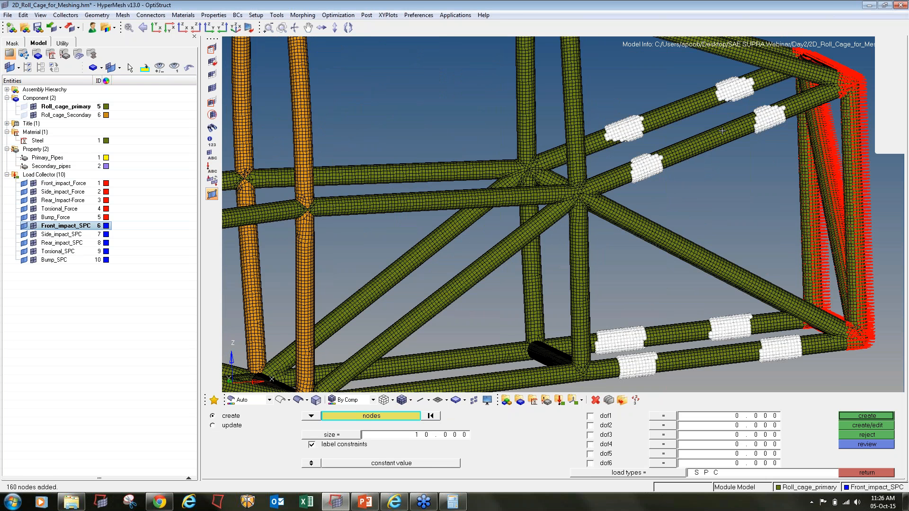
{"action": "scroll", "coordinate": [722, 131], "scroll_direction": "down", "scroll_amount": 2, "text": "ctrl"}
- Create constraints fixing x, y and z translations (dof1-3) on those nodes
{"action": "left_click", "coordinate": [590, 416]}
{"action": "left_click", "coordinate": [590, 425]}
{"action": "left_click", "coordinate": [590, 435]}
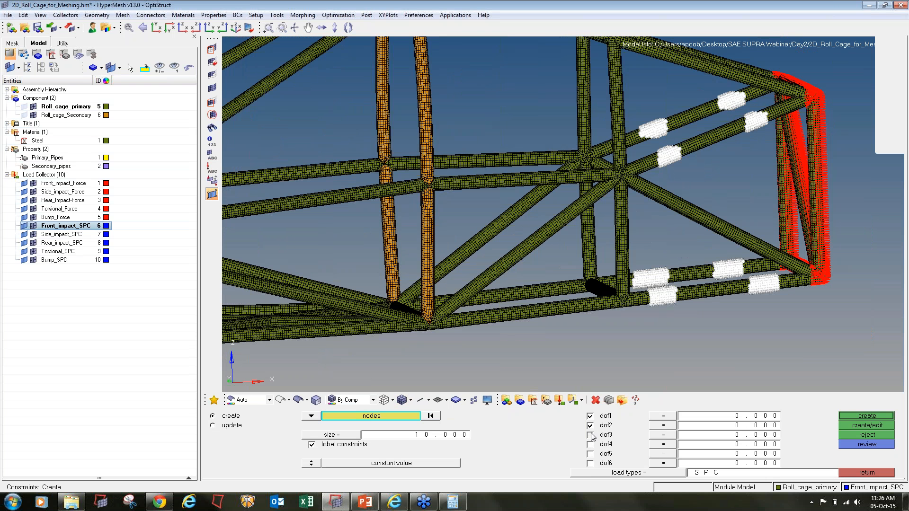
{"action": "left_click", "coordinate": [875, 416]}
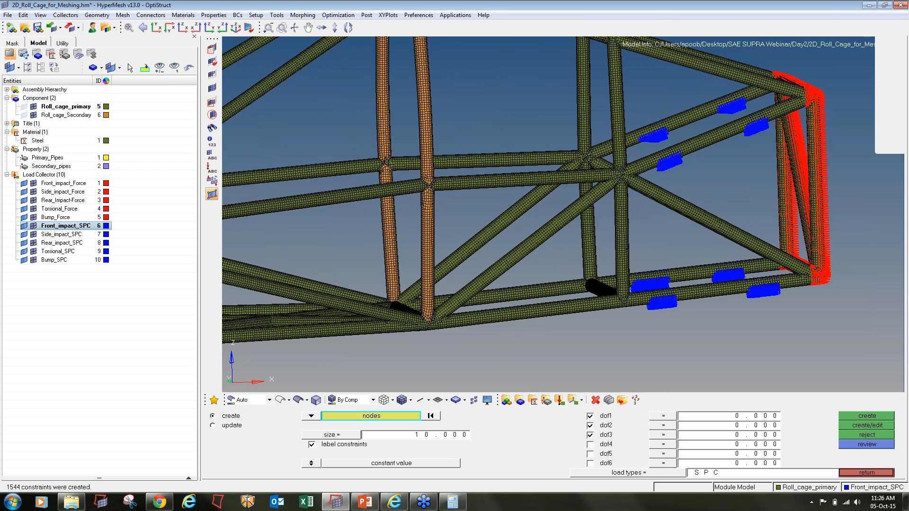
- Select node bands on the lower front tube and the upper tubes
{"action": "scroll", "coordinate": [335, 285], "scroll_direction": "down", "scroll_amount": 3, "text": "ctrl"}
{"action": "scroll", "coordinate": [335, 286], "scroll_direction": "up", "scroll_amount": 5, "text": "ctrl"}
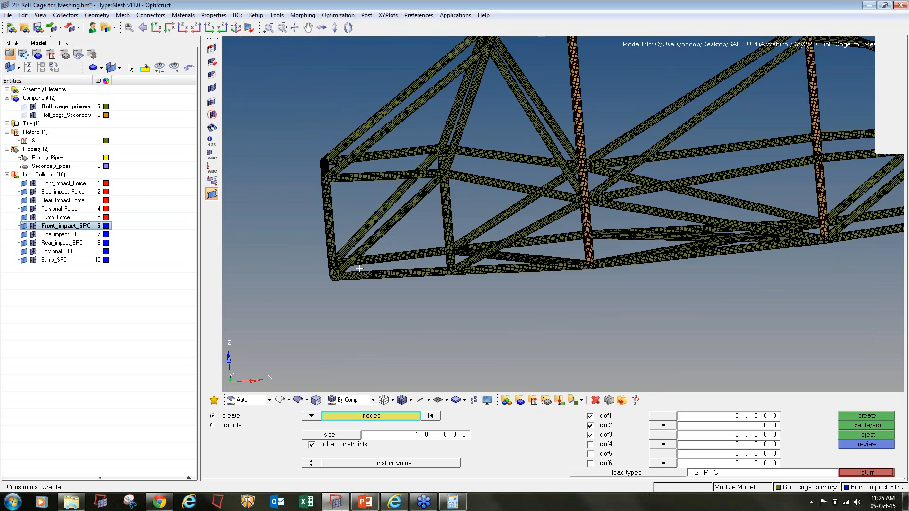
{"action": "left_click_drag", "start_coordinate": [361, 271], "coordinate": [387, 290], "text": "shift"}
{"action": "left_click_drag", "start_coordinate": [440, 266], "coordinate": [482, 261], "text": "shift"}
{"action": "left_click_drag", "start_coordinate": [419, 240], "coordinate": [399, 239], "text": "ctrl"}
{"action": "left_click_drag", "start_coordinate": [374, 204], "coordinate": [401, 223], "text": "shift"}
{"action": "mouse_move", "coordinate": [401, 224]}
{"action": "left_mouse_down", "text": "ctrl"}
{"action": "mouse_move", "coordinate": [361, 192]}
{"action": "mouse_move", "coordinate": [392, 208]}
{"action": "left_mouse_up", "text": "ctrl"}
{"action": "scroll", "coordinate": [366, 191], "scroll_direction": "up", "scroll_amount": 2}
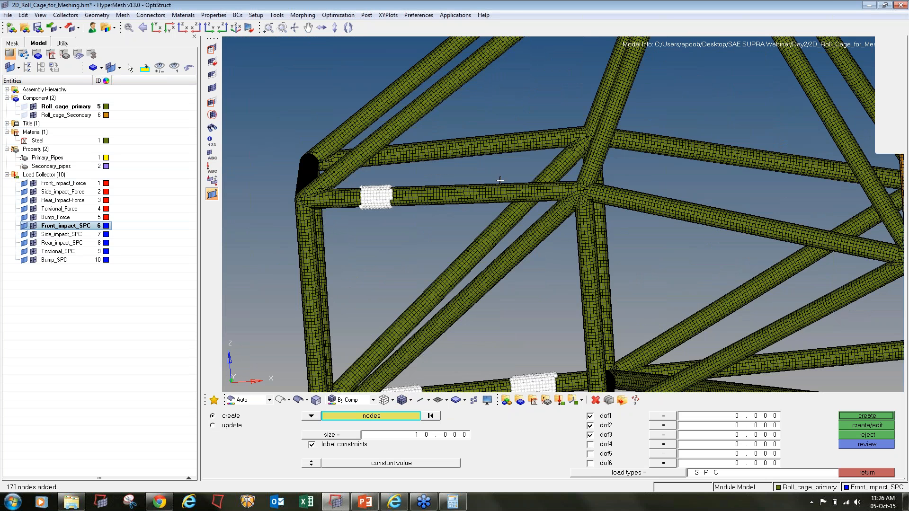
{"action": "left_click_drag", "start_coordinate": [562, 214], "coordinate": [510, 203], "text": "ctrl"}
{"action": "left_click_drag", "start_coordinate": [397, 143], "coordinate": [446, 173], "text": "shift"}
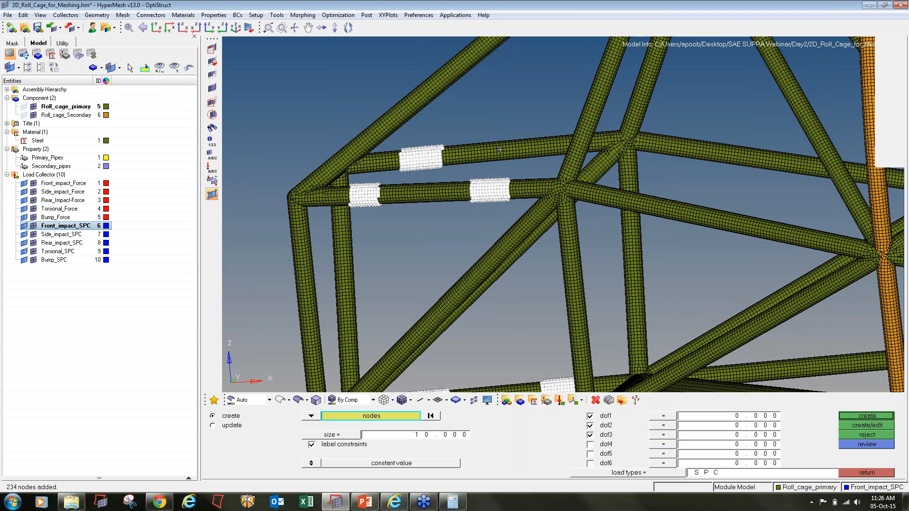
{"action": "left_click_drag", "start_coordinate": [512, 133], "coordinate": [552, 163], "text": "shift"}
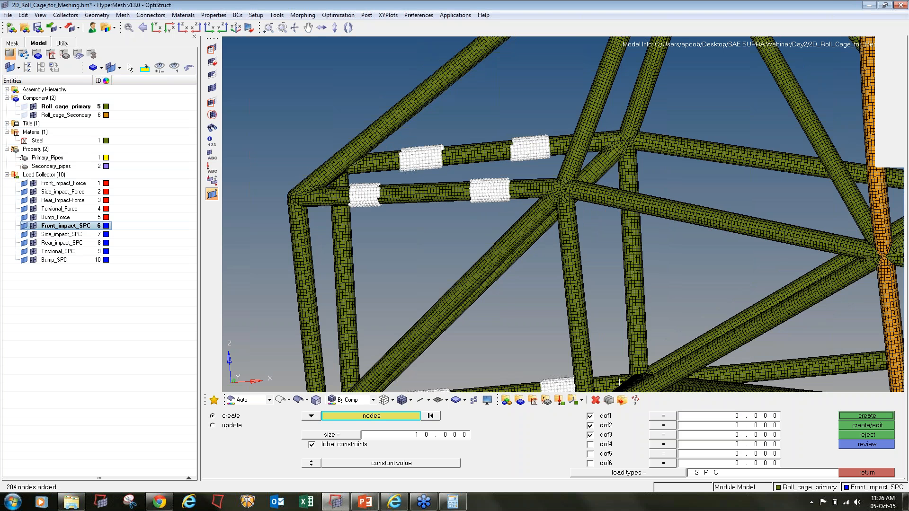
- Create constraints fixing all six DOFs on these nodes
{"action": "left_click", "coordinate": [594, 445]}
{"action": "left_click", "coordinate": [595, 454]}
{"action": "left_click", "coordinate": [886, 417]}
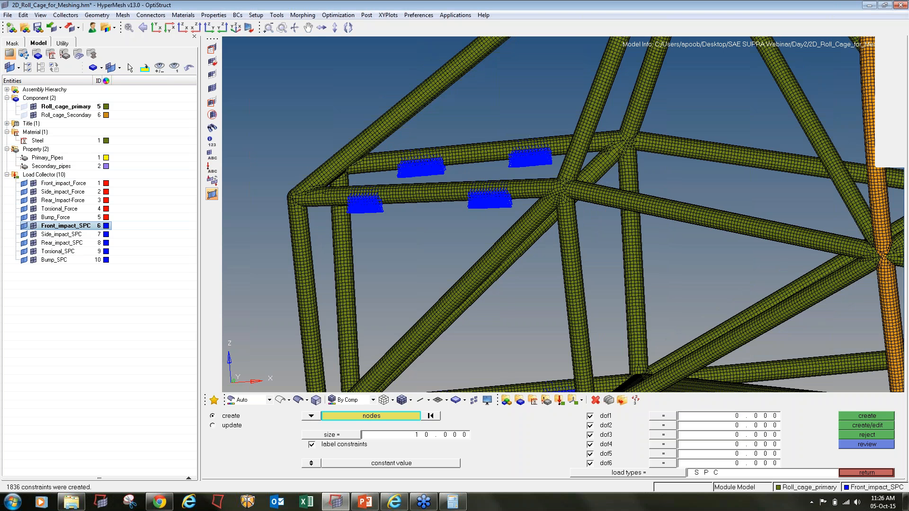
- Hide the Front_impact_Force and Front_impact_SPC collectors
{"action": "scroll", "coordinate": [496, 194], "scroll_direction": "down", "scroll_amount": 5}
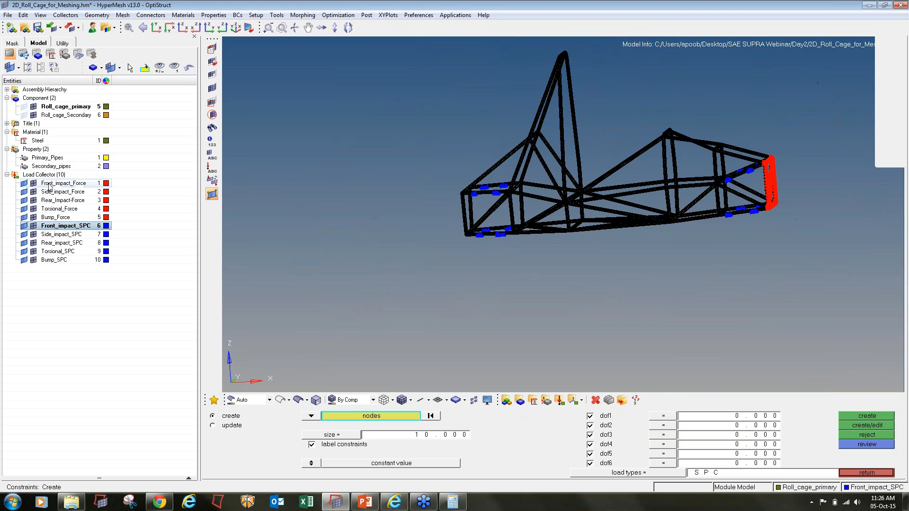
{"action": "left_click", "coordinate": [33, 183]}
{"action": "left_click", "coordinate": [33, 226]}
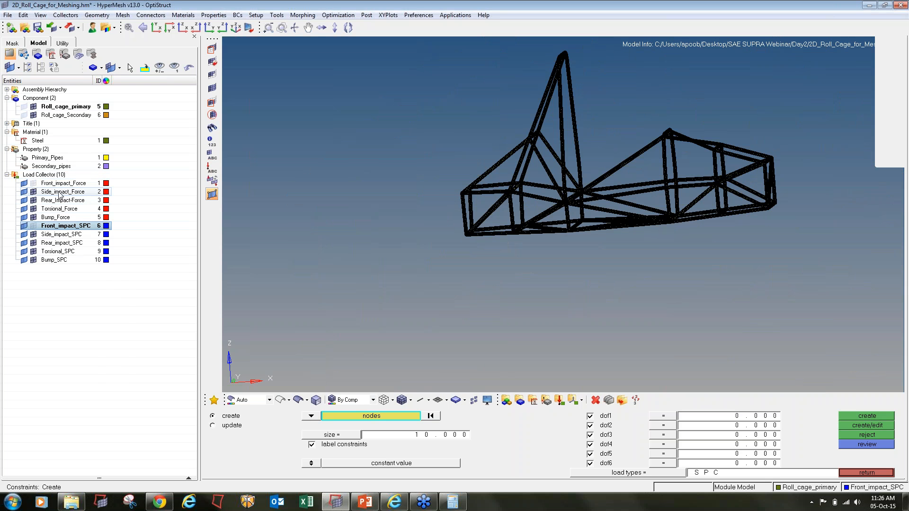
- Make Side_impact_Force the current collector and open the forces panel
{"action": "right_click", "coordinate": [60, 194]}
{"action": "left_click", "coordinate": [90, 287]}
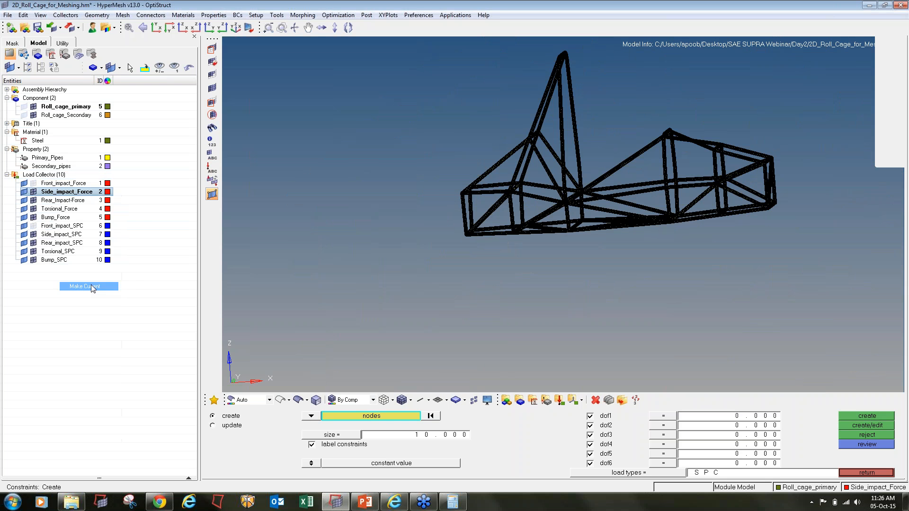
{"action": "left_click", "coordinate": [867, 472]}
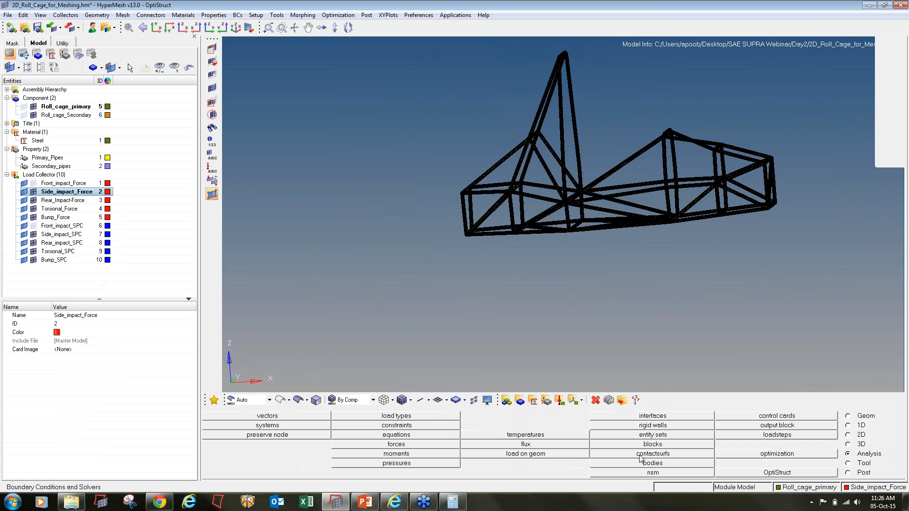
{"action": "left_click", "coordinate": [408, 446]}
- Orient the cage with Z up and select nodes along the left side tubes
{"action": "left_click_drag", "start_coordinate": [505, 230], "coordinate": [624, 295], "text": "ctrl"}
{"action": "scroll", "coordinate": [636, 231], "scroll_direction": "up", "scroll_amount": 3, "text": "ctrl"}
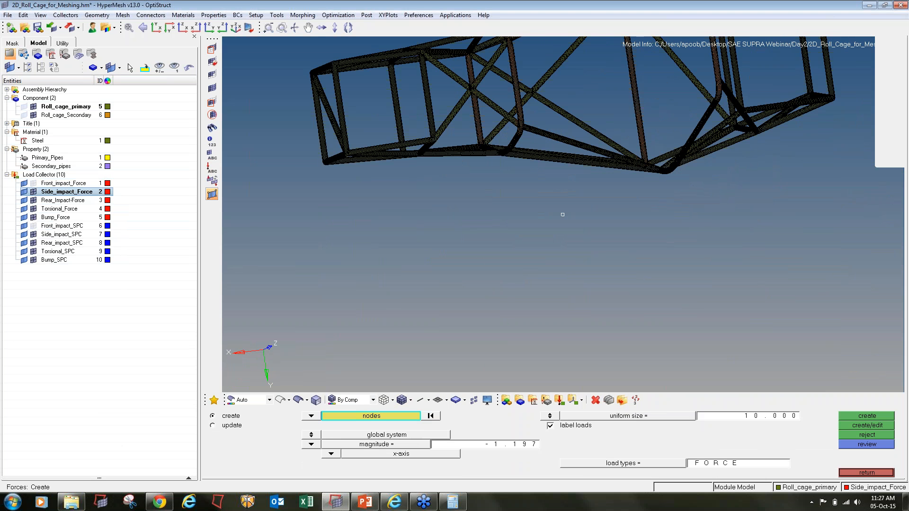
{"action": "left_click_drag", "start_coordinate": [633, 200], "coordinate": [669, 241], "text": "ctrl"}
{"action": "scroll", "coordinate": [668, 242], "scroll_direction": "up", "scroll_amount": 6}
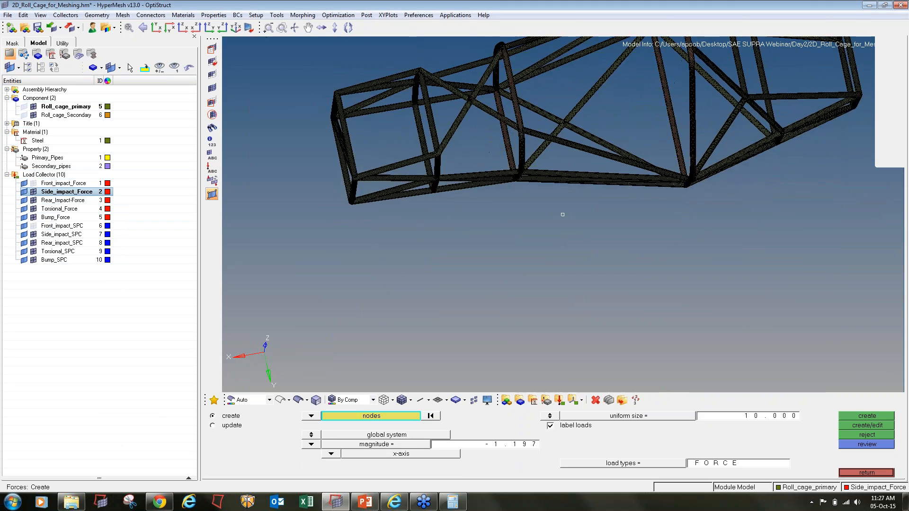
{"action": "scroll", "coordinate": [668, 241], "scroll_direction": "down", "scroll_amount": 6}
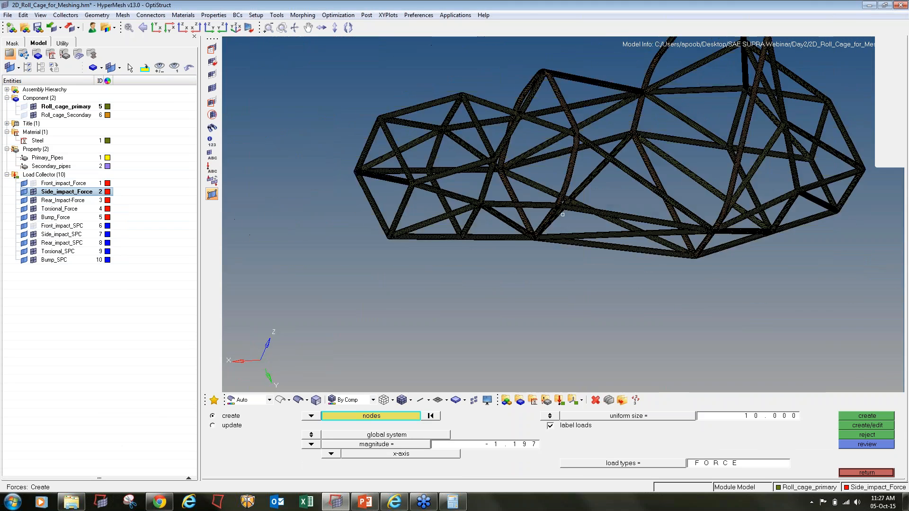
{"action": "mouse_move", "coordinate": [669, 241]}
{"action": "left_mouse_down", "text": "ctrl"}
{"action": "mouse_move", "coordinate": [713, 224]}
{"action": "mouse_move", "coordinate": [656, 239]}
{"action": "mouse_move", "coordinate": [637, 267]}
{"action": "mouse_move", "coordinate": [586, 267]}
{"action": "mouse_move", "coordinate": [628, 301]}
{"action": "left_mouse_up", "text": "ctrl"}
{"action": "scroll", "coordinate": [698, 224], "scroll_direction": "up", "scroll_amount": 6}
{"action": "scroll", "coordinate": [698, 224], "scroll_direction": "up", "scroll_amount": 1, "text": "ctrl"}
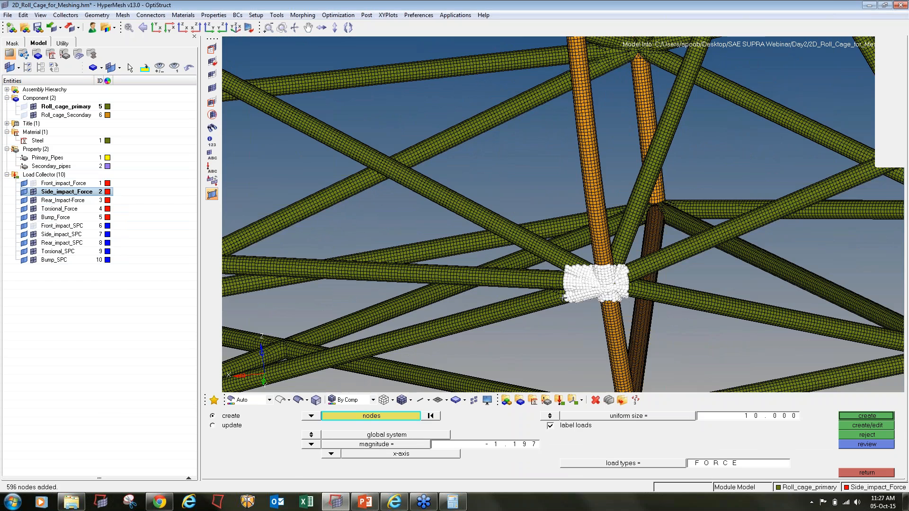
{"action": "right_click_drag", "start_coordinate": [562, 299], "coordinate": [631, 298], "text": "ctrl"}
{"action": "left_click_drag", "start_coordinate": [616, 246], "coordinate": [660, 254], "text": "shift"}
{"action": "scroll", "coordinate": [621, 265], "scroll_direction": "down", "scroll_amount": 3, "text": "ctrl"}
{"action": "left_click_drag", "start_coordinate": [722, 235], "coordinate": [705, 239], "text": "shift"}
{"action": "mouse_move", "coordinate": [710, 220]}
{"action": "left_mouse_down", "text": "shift"}
{"action": "mouse_move", "coordinate": [703, 238]}
{"action": "mouse_move", "coordinate": [657, 247]}
{"action": "mouse_move", "coordinate": [706, 234]}
{"action": "mouse_move", "coordinate": [658, 209]}
{"action": "mouse_move", "coordinate": [725, 239]}
{"action": "mouse_move", "coordinate": [733, 219]}
{"action": "mouse_move", "coordinate": [705, 228]}
{"action": "left_mouse_up", "text": "shift"}
- Refine the side-tube node selection around the joints and save it
{"action": "right_click_drag", "start_coordinate": [691, 195], "coordinate": [665, 213], "text": "shift"}
{"action": "left_click_drag", "start_coordinate": [666, 214], "coordinate": [556, 255], "text": "ctrl"}
{"action": "left_click_drag", "start_coordinate": [561, 246], "coordinate": [590, 244], "text": "ctrl"}
{"action": "left_click_drag", "start_coordinate": [505, 226], "coordinate": [581, 256], "text": "shift"}
{"action": "right_click_drag", "start_coordinate": [504, 223], "coordinate": [533, 236], "text": "shift"}
{"action": "left_click_drag", "start_coordinate": [810, 281], "coordinate": [757, 322], "text": "ctrl"}
{"action": "left_click", "coordinate": [359, 419]}
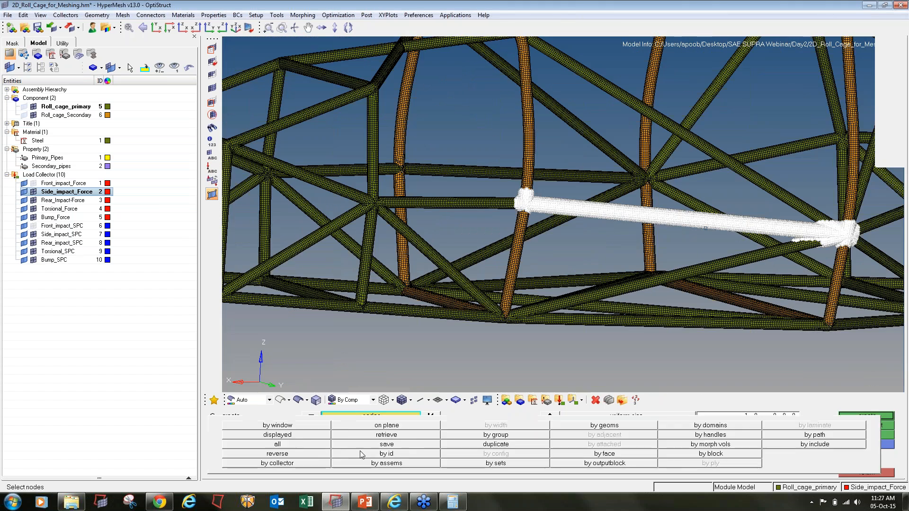
{"action": "left_click", "coordinate": [429, 445]}
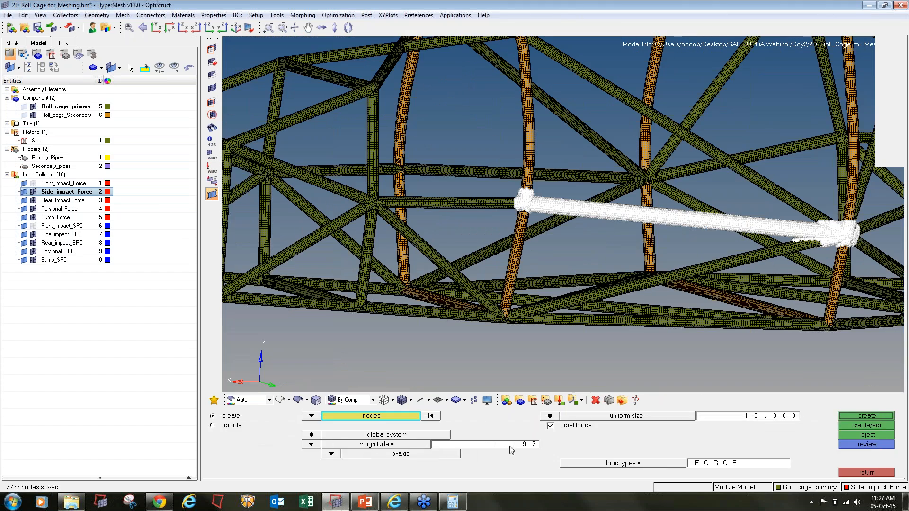
- Compute 10000/3797 in Calculator for the per-node side force
{"action": "left_click", "coordinate": [452, 502]}
{"action": "key", "text": "Escape"}
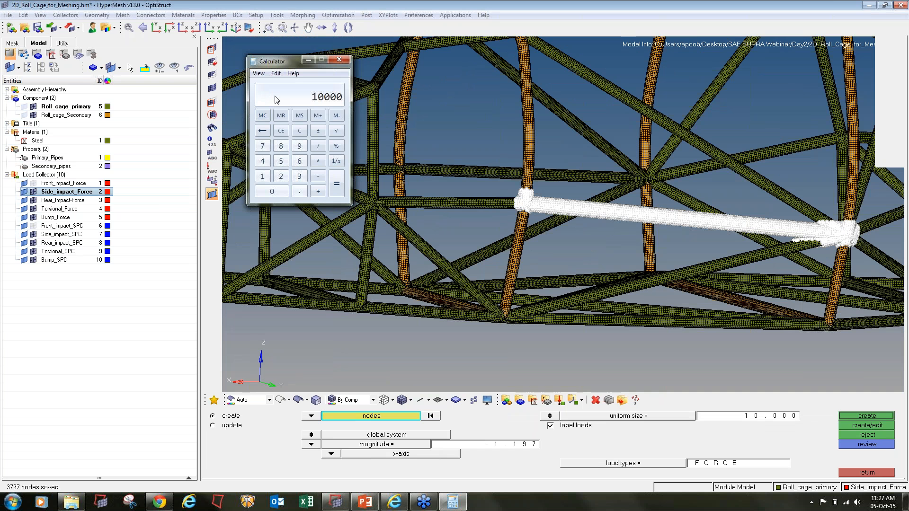
{"action": "type", "text": "3797"}
{"action": "key", "text": "Return"}
- Create y-axis forces of magnitude -2.634 on the selected side-tube nodes
{"action": "left_click", "coordinate": [510, 445]}
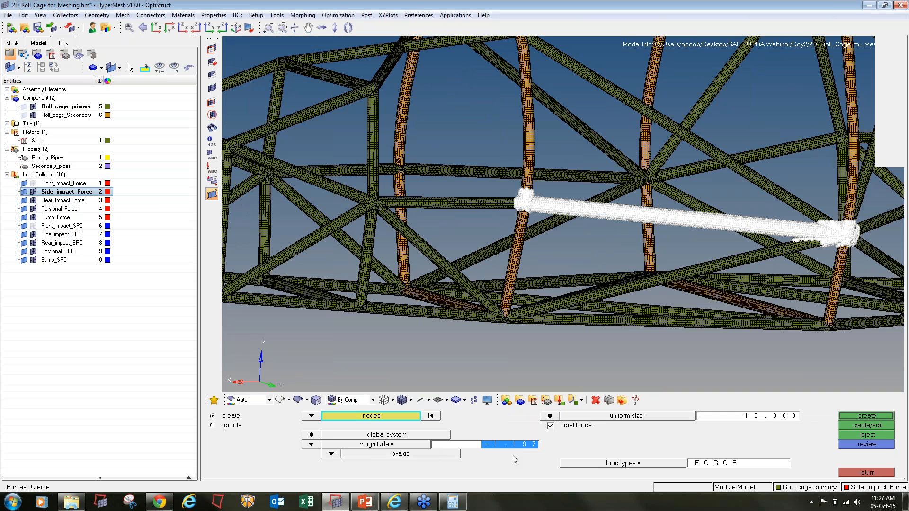
{"action": "type", "text": "-2.634"}
{"action": "left_click", "coordinate": [341, 454]}
{"action": "left_click", "coordinate": [333, 436]}
{"action": "left_click", "coordinate": [867, 416]}
{"action": "left_click", "coordinate": [868, 474]}
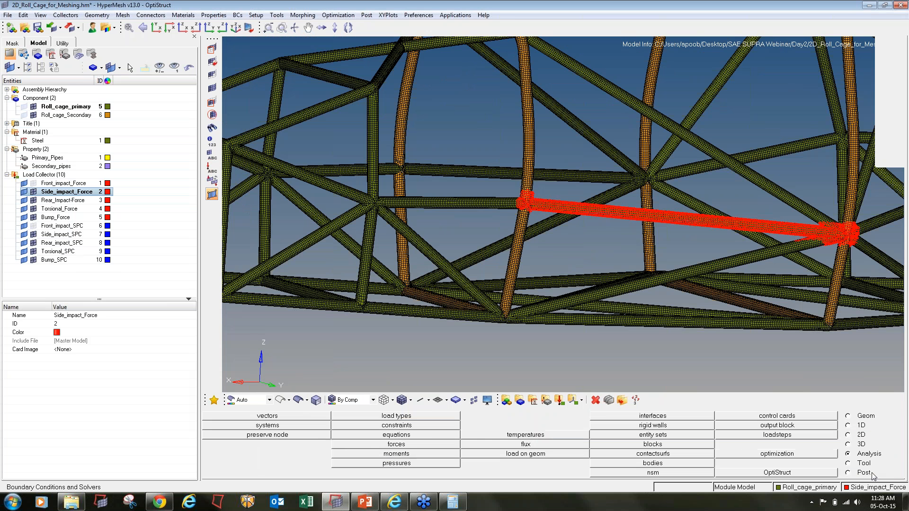
- Make Side_impact_SPC current and select node bands on the front and rear bottom pipes
{"action": "right_click", "coordinate": [59, 235]}
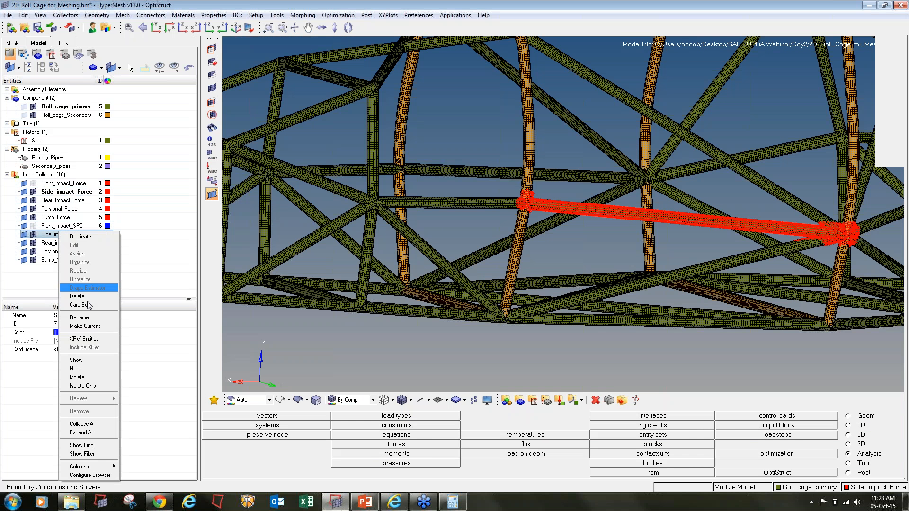
{"action": "left_click", "coordinate": [97, 332]}
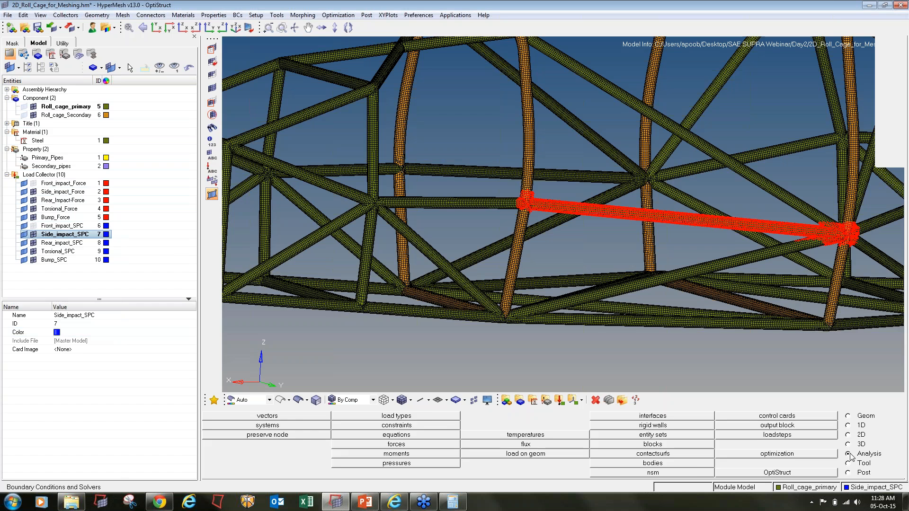
{"action": "left_click", "coordinate": [397, 425]}
{"action": "scroll", "coordinate": [785, 206], "scroll_direction": "down", "scroll_amount": 5}
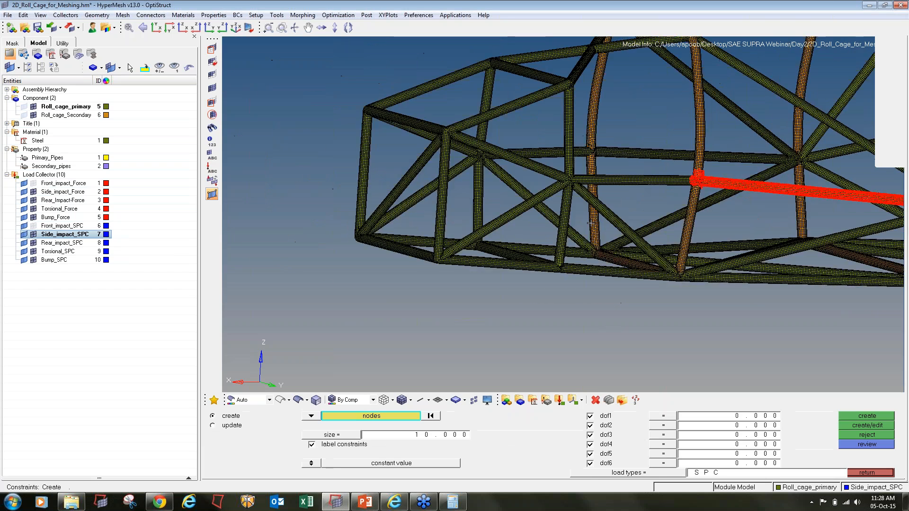
{"action": "mouse_move", "coordinate": [632, 261]}
{"action": "left_mouse_down", "text": "ctrl"}
{"action": "mouse_move", "coordinate": [599, 262]}
{"action": "mouse_move", "coordinate": [618, 260]}
{"action": "left_mouse_up", "text": "ctrl"}
{"action": "scroll", "coordinate": [460, 245], "scroll_direction": "up", "scroll_amount": 6}
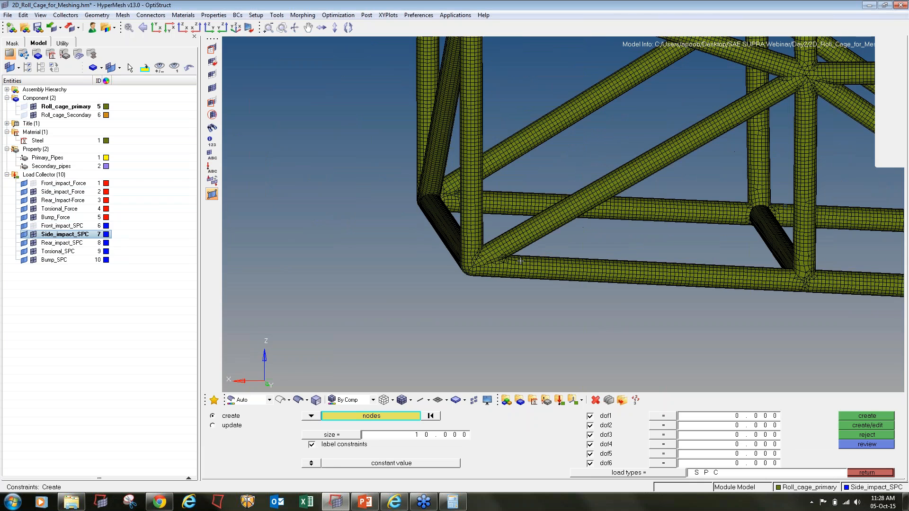
{"action": "left_click_drag", "start_coordinate": [537, 254], "coordinate": [597, 287], "text": "shift"}
{"action": "mouse_move", "coordinate": [724, 259]}
{"action": "left_mouse_down", "text": "shift"}
{"action": "mouse_move", "coordinate": [774, 302]}
{"action": "mouse_move", "coordinate": [753, 276]}
{"action": "mouse_move", "coordinate": [732, 273]}
{"action": "left_mouse_up", "text": "shift"}
{"action": "left_click_drag", "start_coordinate": [562, 214], "coordinate": [563, 214], "text": "ctrl"}
{"action": "left_click_drag", "start_coordinate": [644, 313], "coordinate": [693, 334], "text": "shift"}
{"action": "left_click_drag", "start_coordinate": [745, 282], "coordinate": [811, 318], "text": "shift"}
- Select several node bands along the upper pipe
{"action": "scroll", "coordinate": [734, 291], "scroll_direction": "down", "scroll_amount": 3, "text": "ctrl"}
{"action": "left_click_drag", "start_coordinate": [638, 185], "coordinate": [660, 208], "text": "shift"}
{"action": "left_click_drag", "start_coordinate": [720, 202], "coordinate": [739, 225], "text": "ctrl"}
{"action": "scroll", "coordinate": [703, 193], "scroll_direction": "up", "scroll_amount": 3, "text": "ctrl"}
{"action": "left_click_drag", "start_coordinate": [682, 166], "coordinate": [706, 205], "text": "ctrl"}
{"action": "scroll", "coordinate": [639, 137], "scroll_direction": "up", "scroll_amount": 3, "text": "ctrl"}
{"action": "right_click_drag", "start_coordinate": [798, 217], "coordinate": [660, 216], "text": "ctrl"}
{"action": "left_click_drag", "start_coordinate": [761, 194], "coordinate": [786, 194], "text": "ctrl"}
{"action": "left_click_drag", "start_coordinate": [667, 159], "coordinate": [726, 229], "text": "shift"}
{"action": "scroll", "coordinate": [693, 218], "scroll_direction": "down", "scroll_amount": 7, "text": "ctrl"}
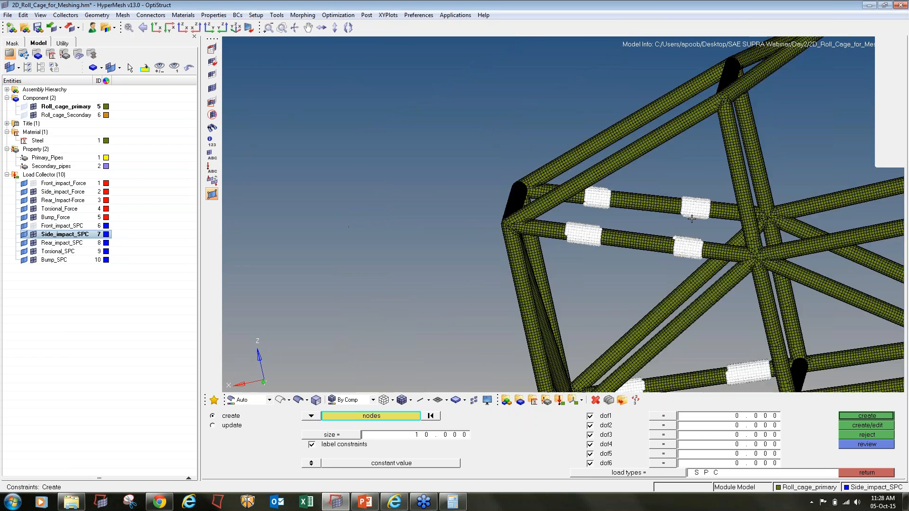
{"action": "scroll", "coordinate": [692, 218], "scroll_direction": "down", "scroll_amount": 4, "text": "ctrl"}
{"action": "right_click_drag", "start_coordinate": [692, 219], "coordinate": [290, 234], "text": "ctrl"}
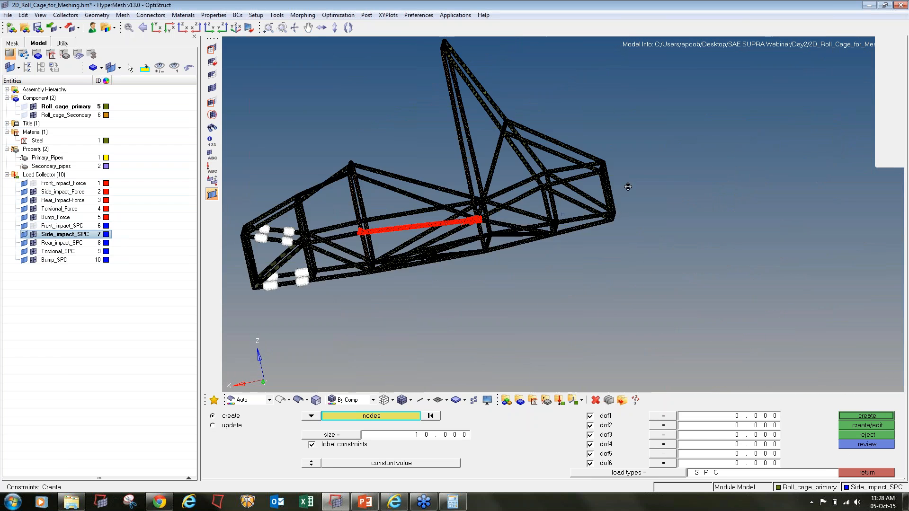
- Select node bands on the lower rear tube and the upper tube
{"action": "left_click_drag", "start_coordinate": [628, 187], "coordinate": [580, 273], "text": "ctrl"}
{"action": "scroll", "coordinate": [569, 236], "scroll_direction": "up", "scroll_amount": 5, "text": "ctrl"}
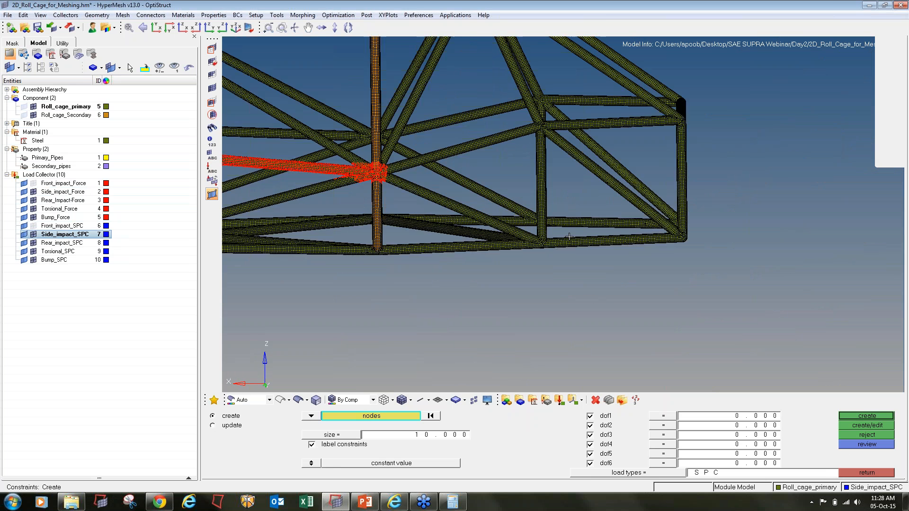
{"action": "scroll", "coordinate": [569, 237], "scroll_direction": "up", "scroll_amount": 7, "text": "ctrl"}
{"action": "left_click_drag", "start_coordinate": [545, 238], "coordinate": [610, 288], "text": "shift"}
{"action": "right_click_drag", "start_coordinate": [826, 268], "coordinate": [675, 277], "text": "ctrl"}
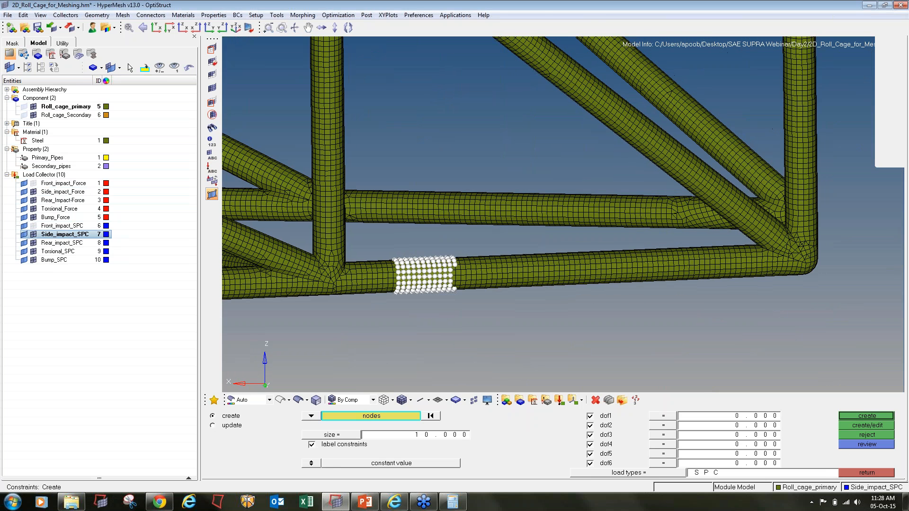
{"action": "left_click_drag", "start_coordinate": [663, 241], "coordinate": [724, 294], "text": "shift"}
{"action": "left_click_drag", "start_coordinate": [569, 232], "coordinate": [580, 237], "text": "ctrl"}
{"action": "left_click_drag", "start_coordinate": [376, 177], "coordinate": [444, 234], "text": "shift"}
{"action": "left_click_drag", "start_coordinate": [544, 227], "coordinate": [596, 205], "text": "ctrl"}
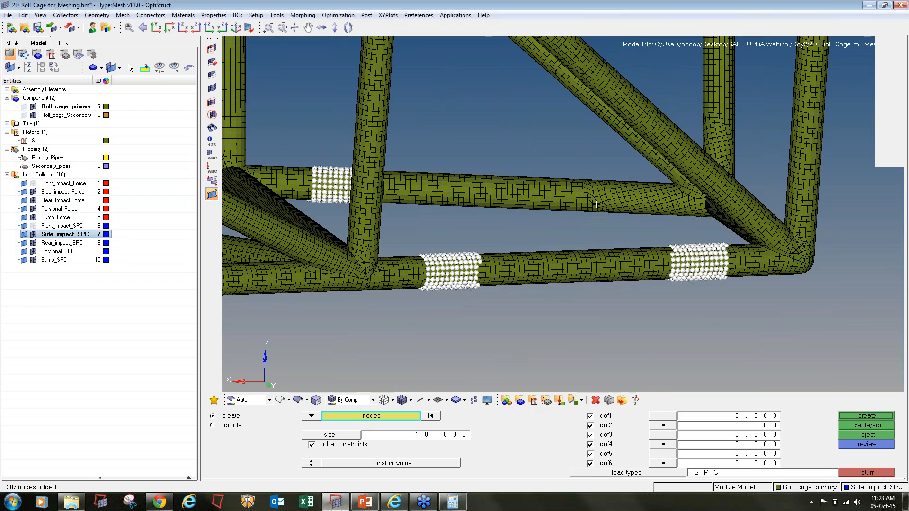
{"action": "left_click_drag", "start_coordinate": [570, 170], "coordinate": [631, 224], "text": "shift"}
{"action": "scroll", "coordinate": [625, 232], "scroll_direction": "down", "scroll_amount": 4, "text": "ctrl"}
- Select node bands near an upper joint and on the lower-right tube
{"action": "left_click_drag", "start_coordinate": [616, 270], "coordinate": [574, 280], "text": "ctrl"}
{"action": "right_click_drag", "start_coordinate": [549, 147], "coordinate": [546, 222], "text": "ctrl"}
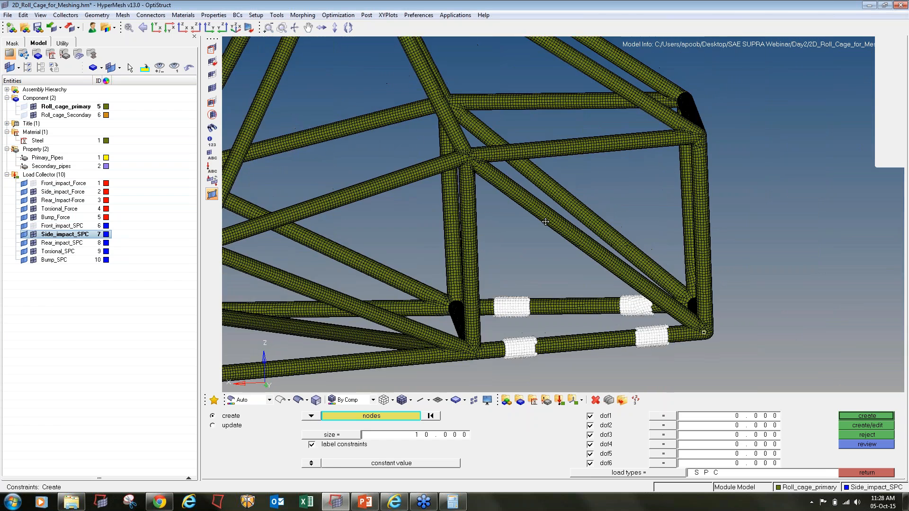
{"action": "left_click_drag", "start_coordinate": [546, 221], "coordinate": [579, 208], "text": "ctrl"}
{"action": "scroll", "coordinate": [552, 179], "scroll_direction": "up", "scroll_amount": 4, "text": "ctrl"}
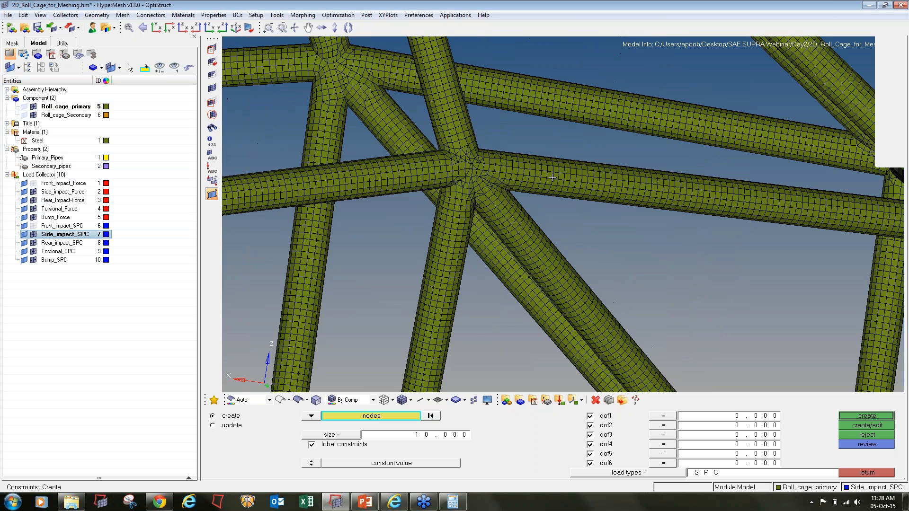
{"action": "left_click_drag", "start_coordinate": [550, 150], "coordinate": [609, 209], "text": "shift"}
{"action": "left_click_drag", "start_coordinate": [787, 182], "coordinate": [855, 227], "text": "shift"}
{"action": "left_click_drag", "start_coordinate": [781, 184], "coordinate": [844, 236], "text": "shift"}
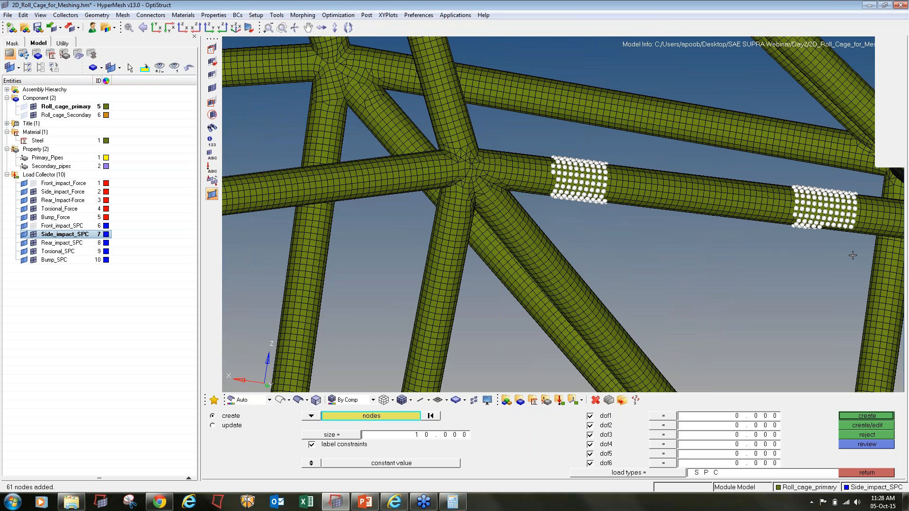
{"action": "left_click_drag", "start_coordinate": [562, 213], "coordinate": [563, 214], "text": "ctrl"}
{"action": "scroll", "coordinate": [719, 275], "scroll_direction": "down", "scroll_amount": 3, "text": "ctrl"}
{"action": "left_click_drag", "start_coordinate": [751, 310], "coordinate": [771, 317], "text": "ctrl"}
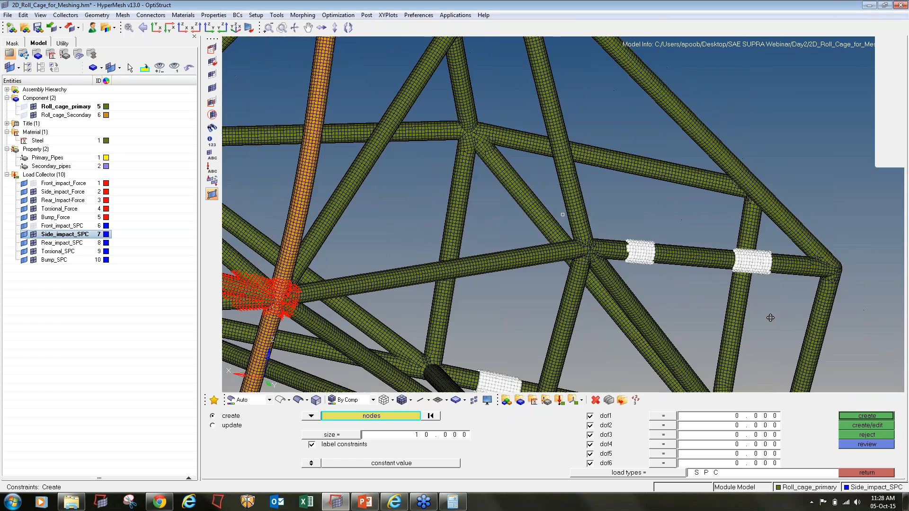
{"action": "right_click_drag", "start_coordinate": [772, 317], "coordinate": [751, 357], "text": "ctrl"}
- Add two more node bands on the next tube
{"action": "left_click_drag", "start_coordinate": [653, 197], "coordinate": [660, 253], "text": "shift"}
{"action": "scroll", "coordinate": [565, 233], "scroll_direction": "up", "scroll_amount": 3, "text": "ctrl"}
{"action": "left_click_drag", "start_coordinate": [576, 219], "coordinate": [638, 292], "text": "shift"}
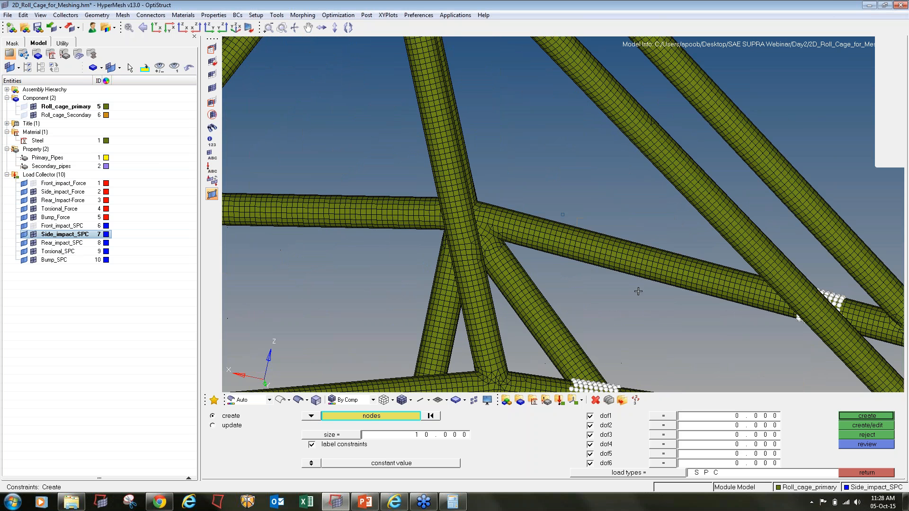
{"action": "scroll", "coordinate": [582, 227], "scroll_direction": "down", "scroll_amount": 3, "text": "ctrl"}
{"action": "scroll", "coordinate": [583, 227], "scroll_direction": "down", "scroll_amount": 5, "text": "ctrl"}
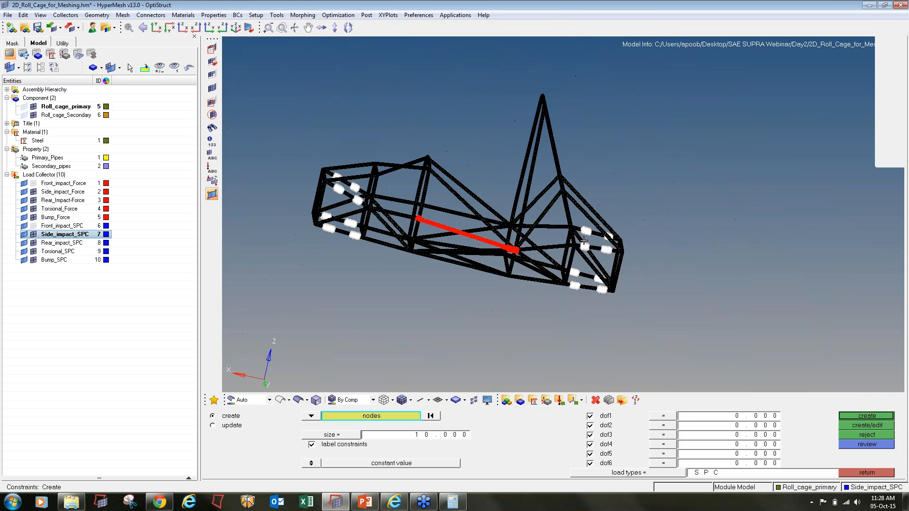
- Create all-six-DOF constraints on the selected bands and hide Side_impact_SPC
{"action": "left_click", "coordinate": [875, 416]}
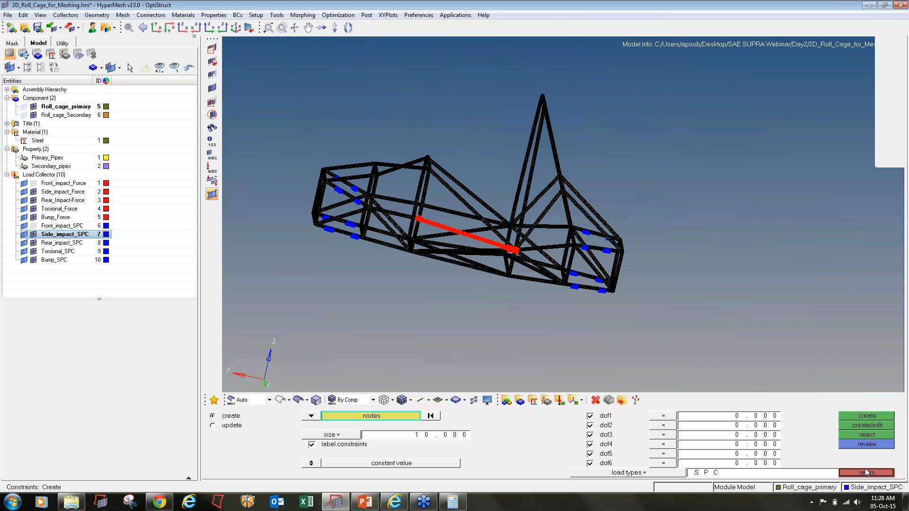
{"action": "left_click", "coordinate": [866, 468]}
{"action": "left_click", "coordinate": [33, 234]}
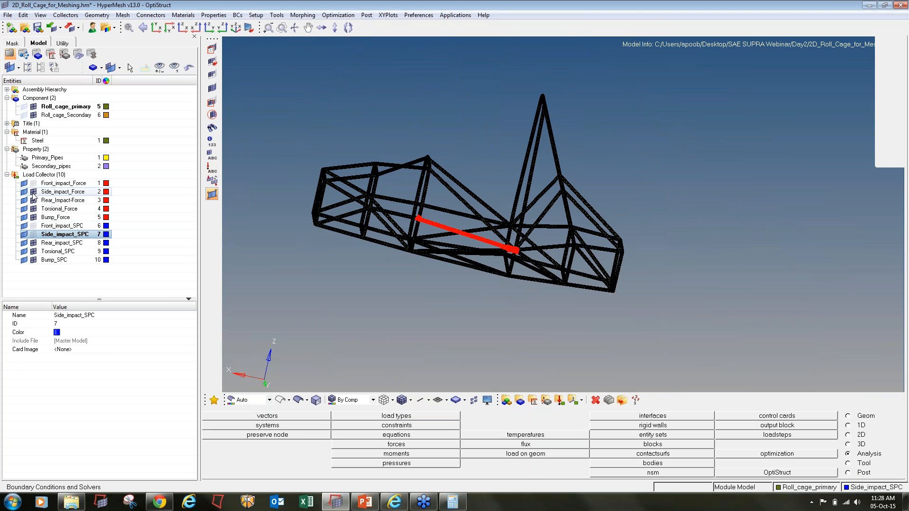
- Hide Side_impact_Force and make Rear_Impact-Force the current load collector
{"action": "left_click", "coordinate": [33, 192]}
{"action": "right_click", "coordinate": [50, 200]}
{"action": "left_click", "coordinate": [74, 297]}
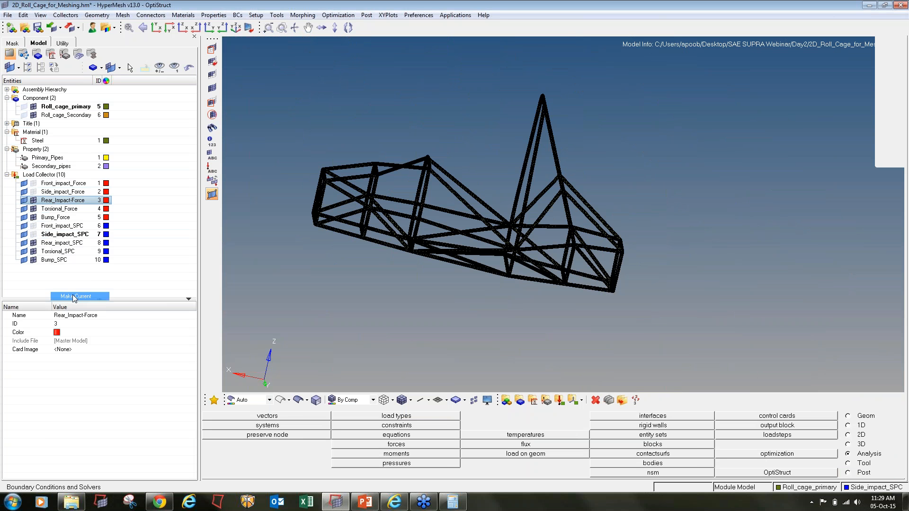
- Select and save the 6248 nodes of the rear vertical tube for force creation
{"action": "left_click", "coordinate": [396, 454]}
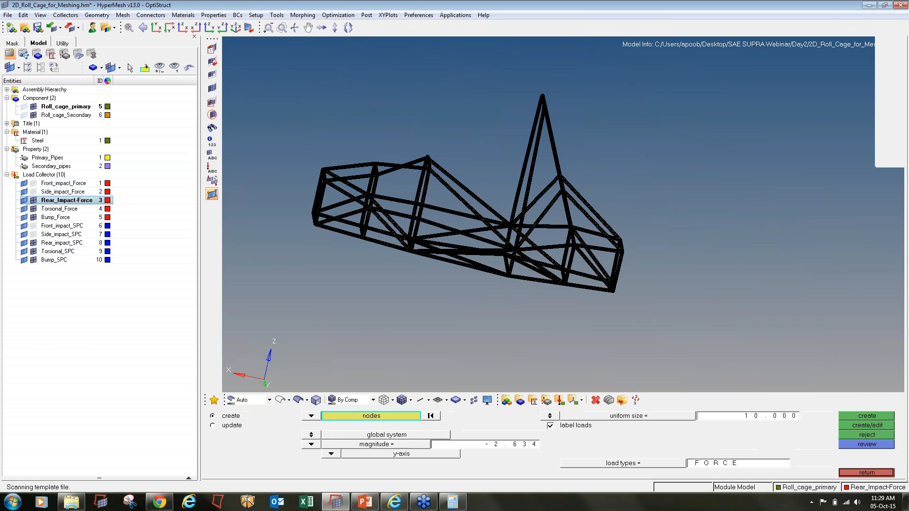
{"action": "left_click_drag", "start_coordinate": [421, 300], "coordinate": [748, 215], "text": "ctrl"}
{"action": "scroll", "coordinate": [686, 234], "scroll_direction": "up", "scroll_amount": 3, "text": "ctrl"}
{"action": "right_click_drag", "start_coordinate": [594, 225], "coordinate": [610, 210], "text": "ctrl"}
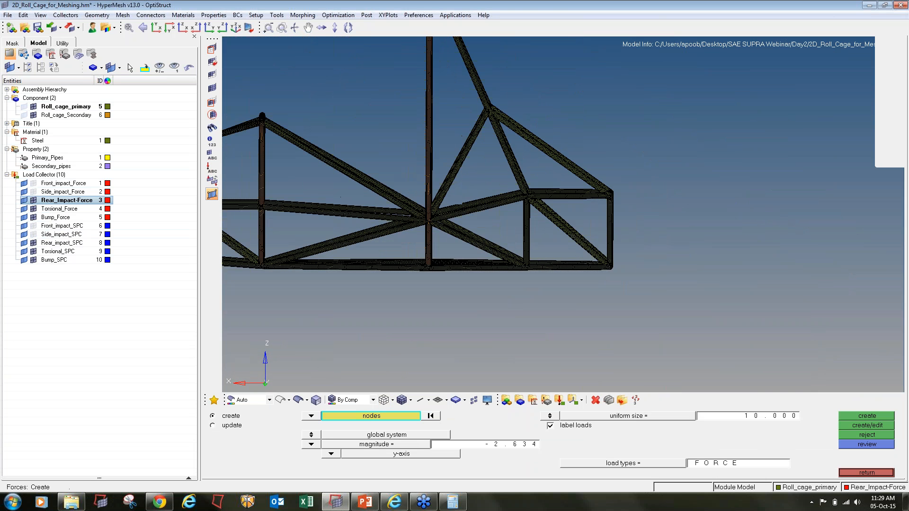
{"action": "scroll", "coordinate": [610, 210], "scroll_direction": "up", "scroll_amount": 3, "text": "ctrl"}
{"action": "left_click_drag", "start_coordinate": [604, 163], "coordinate": [693, 324], "text": "shift"}
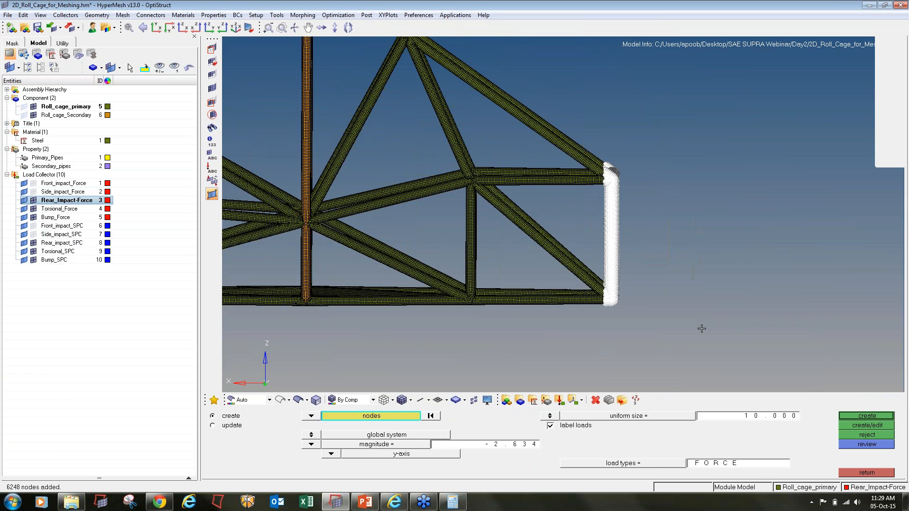
{"action": "left_click", "coordinate": [402, 453]}
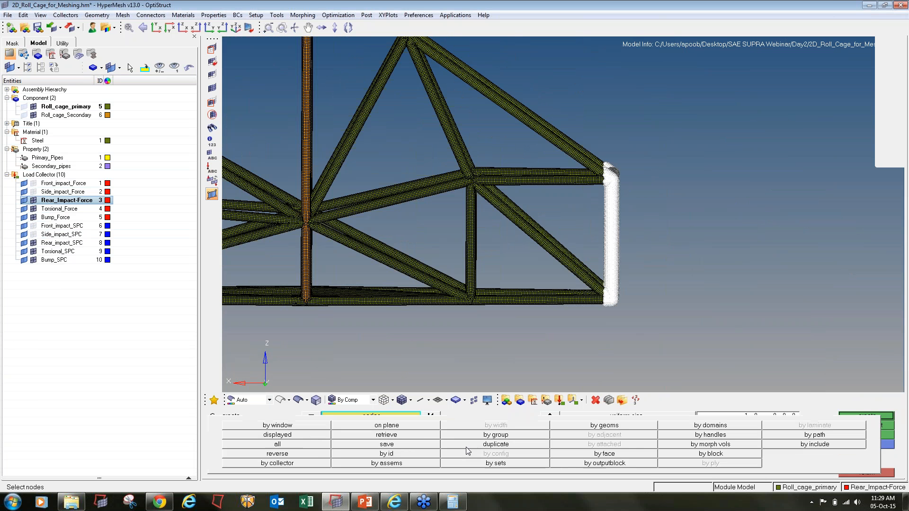
{"action": "left_click", "coordinate": [403, 450]}
- Apply x-axis forces of 1.60051 (10000/6248) to the selected rear tube nodes
{"action": "left_click", "coordinate": [453, 502]}
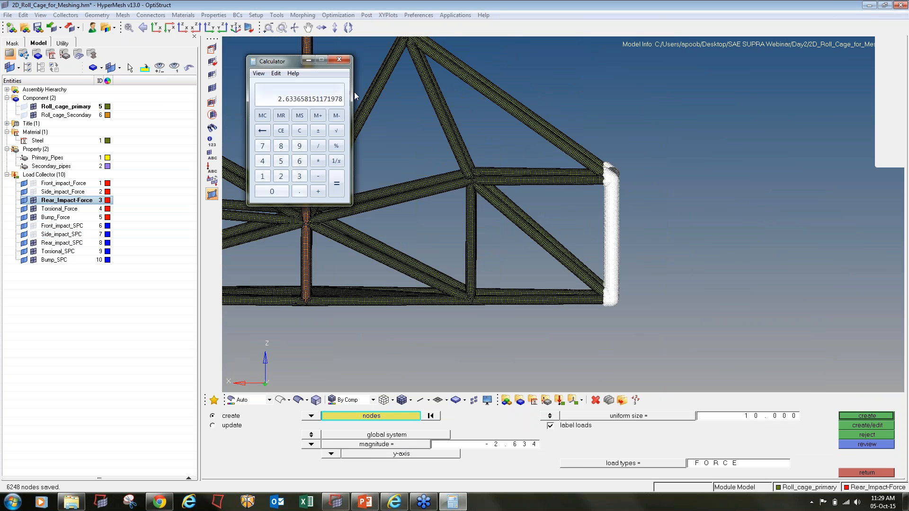
{"action": "key", "text": "Escape"}
{"action": "type", "text": "00"}
{"action": "type", "text": "6248"}
{"action": "key", "text": "Return"}
{"action": "left_click", "coordinate": [517, 446]}
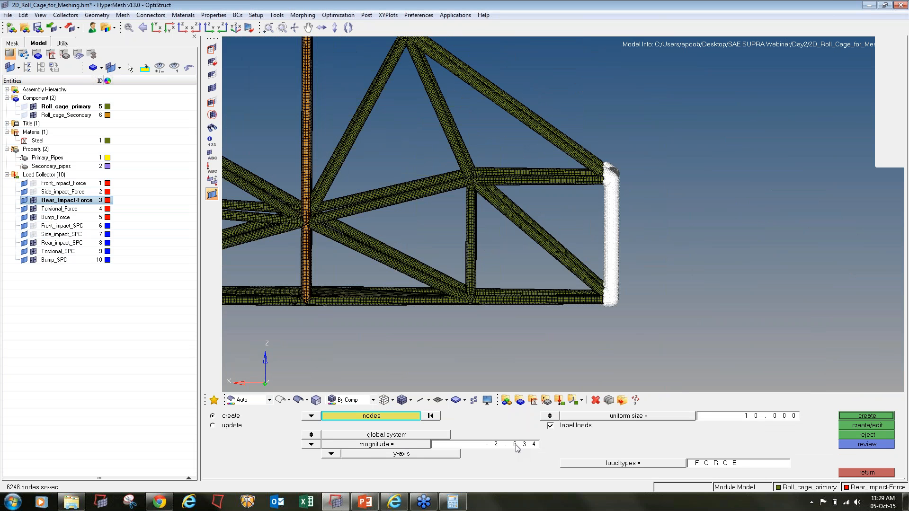
{"action": "type", "text": "-"}
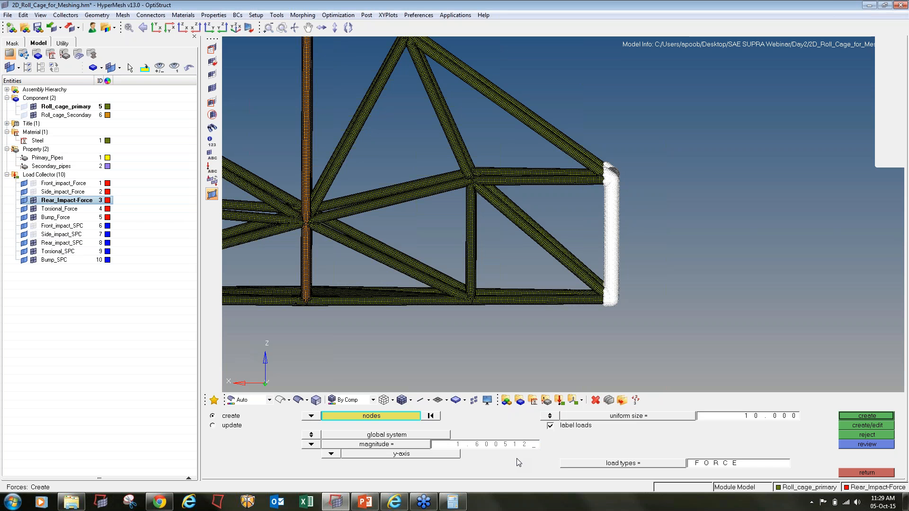
{"action": "key", "text": "BackSpace"}
{"action": "left_click", "coordinate": [331, 454]}
{"action": "left_click", "coordinate": [327, 429]}
{"action": "left_click", "coordinate": [876, 417]}
{"action": "left_click", "coordinate": [877, 473]}
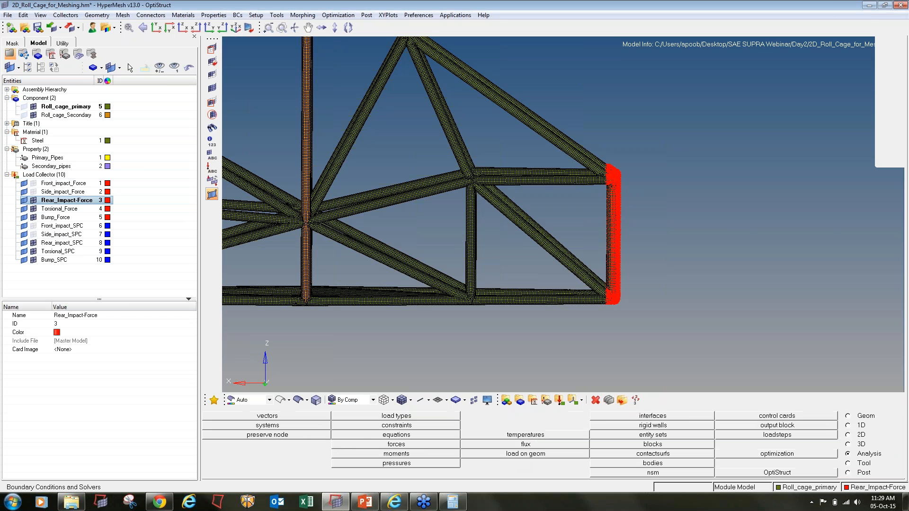
- Make Rear_impact_SPC current and constrain node bands on the lower and upper horizontal tubes
{"action": "left_click", "coordinate": [64, 243]}
{"action": "right_click", "coordinate": [64, 244]}
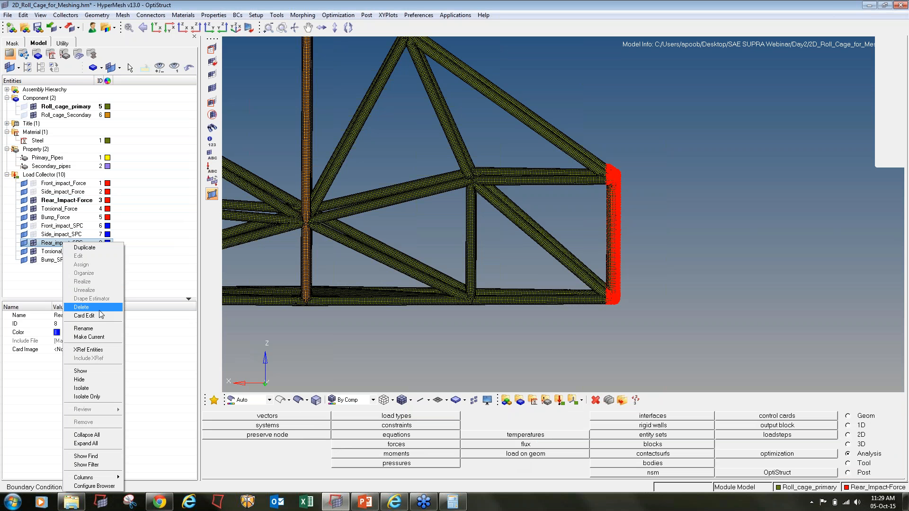
{"action": "left_click", "coordinate": [98, 337]}
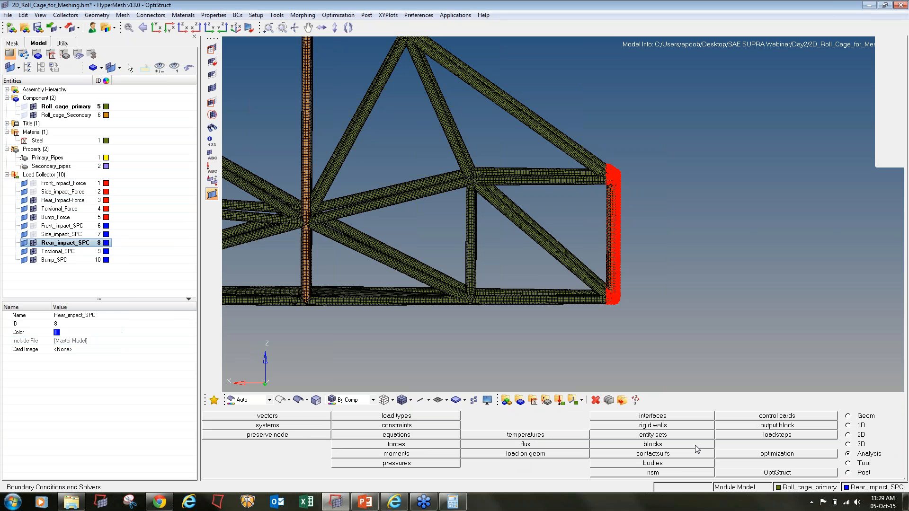
{"action": "left_click", "coordinate": [382, 427]}
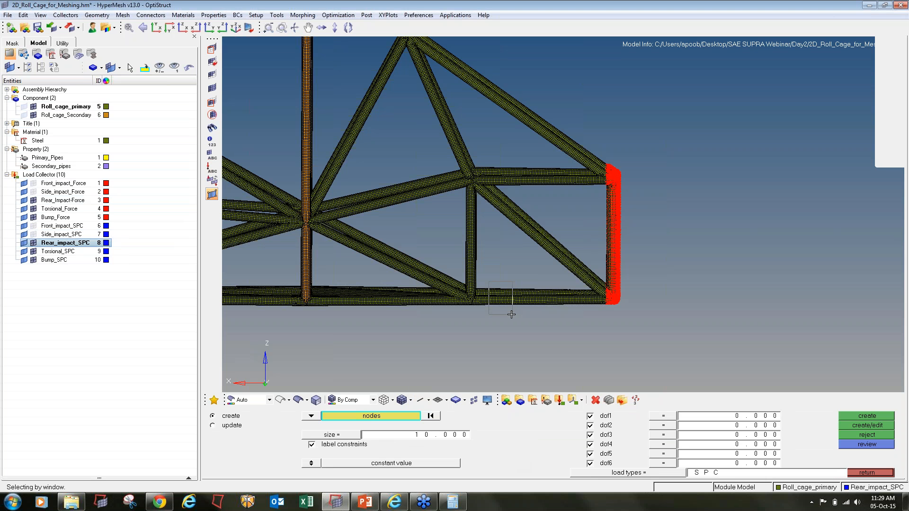
{"action": "left_click_drag", "start_coordinate": [488, 283], "coordinate": [581, 312], "text": "shift"}
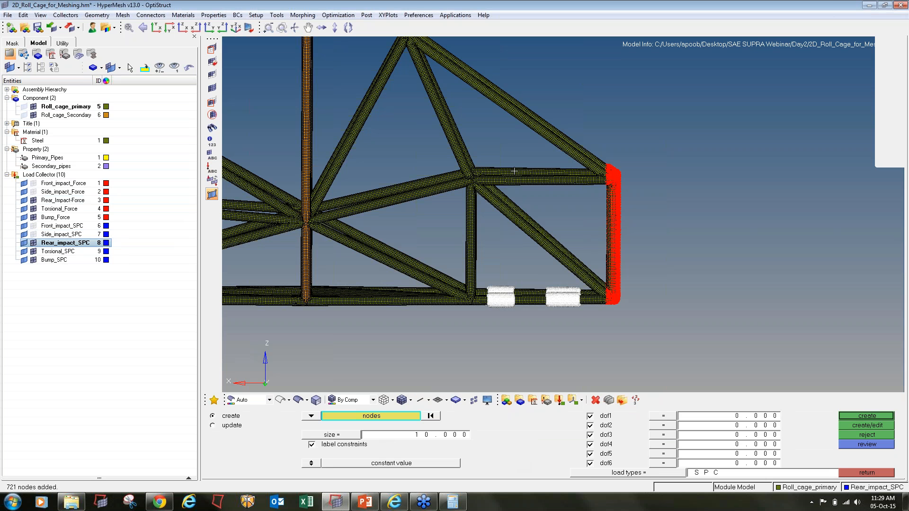
{"action": "left_click_drag", "start_coordinate": [505, 164], "coordinate": [582, 197], "text": "shift"}
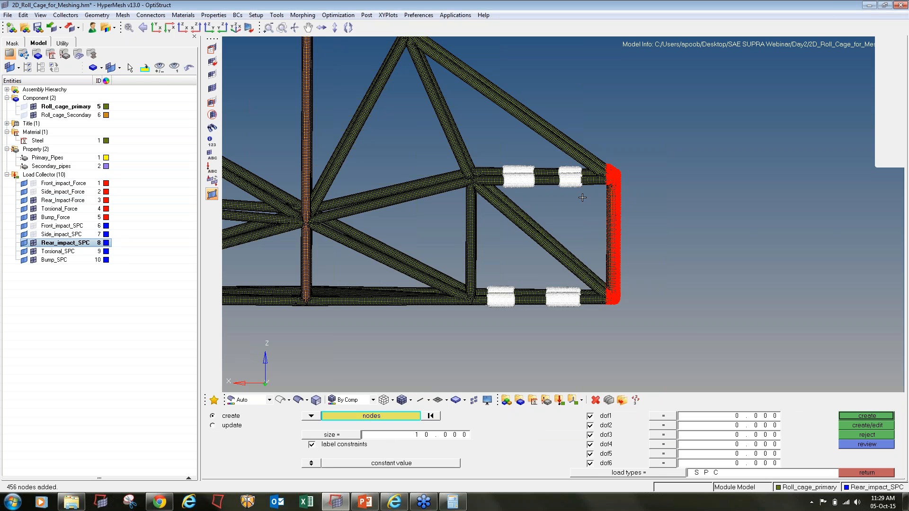
{"action": "left_click", "coordinate": [881, 416]}
- Constrain further node patches on the lower and upper diagonal tubes at the cage's other end
{"action": "scroll", "coordinate": [501, 210], "scroll_direction": "down", "scroll_amount": 3, "text": "ctrl"}
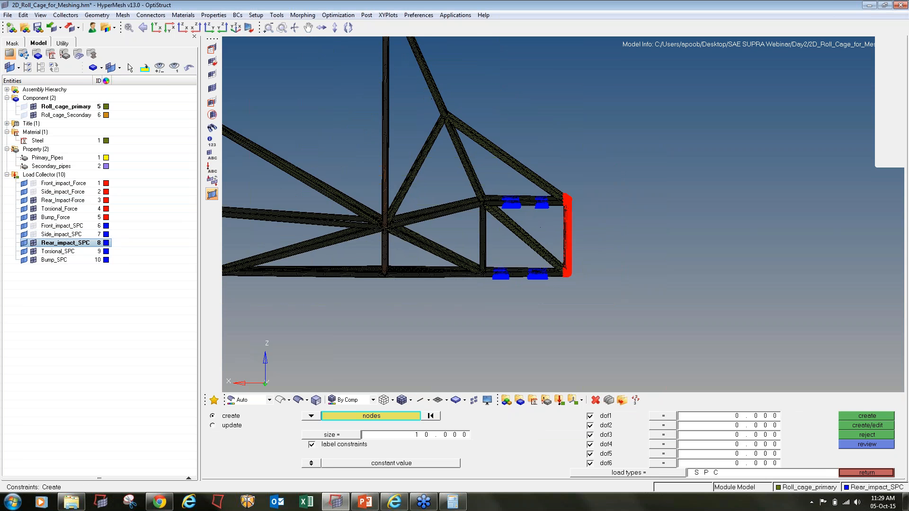
{"action": "right_click_drag", "start_coordinate": [502, 210], "coordinate": [781, 204], "text": "ctrl"}
{"action": "scroll", "coordinate": [335, 238], "scroll_direction": "up", "scroll_amount": 5, "text": "ctrl"}
{"action": "left_click_drag", "start_coordinate": [376, 258], "coordinate": [405, 284], "text": "shift"}
{"action": "left_click_drag", "start_coordinate": [454, 262], "coordinate": [483, 290], "text": "shift"}
{"action": "left_click_drag", "start_coordinate": [366, 89], "coordinate": [385, 126], "text": "shift"}
{"action": "left_click_drag", "start_coordinate": [447, 116], "coordinate": [469, 152], "text": "shift"}
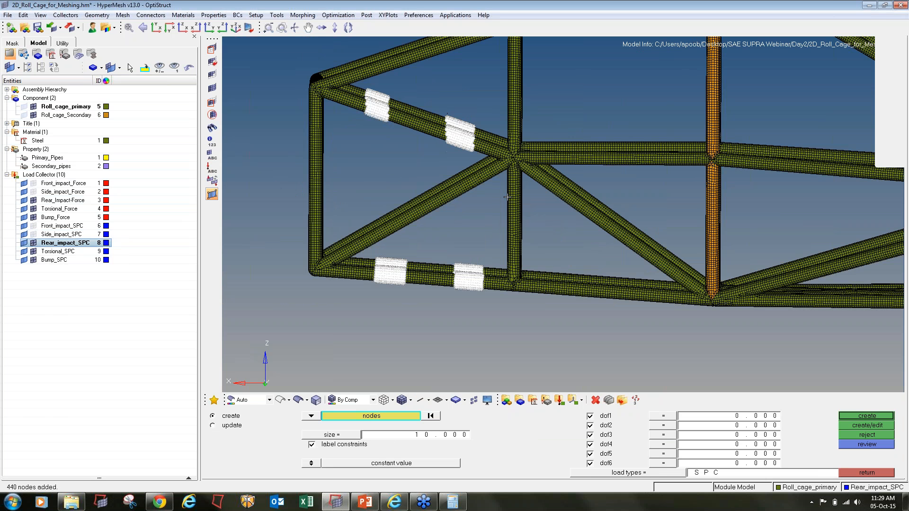
{"action": "left_click", "coordinate": [867, 416]}
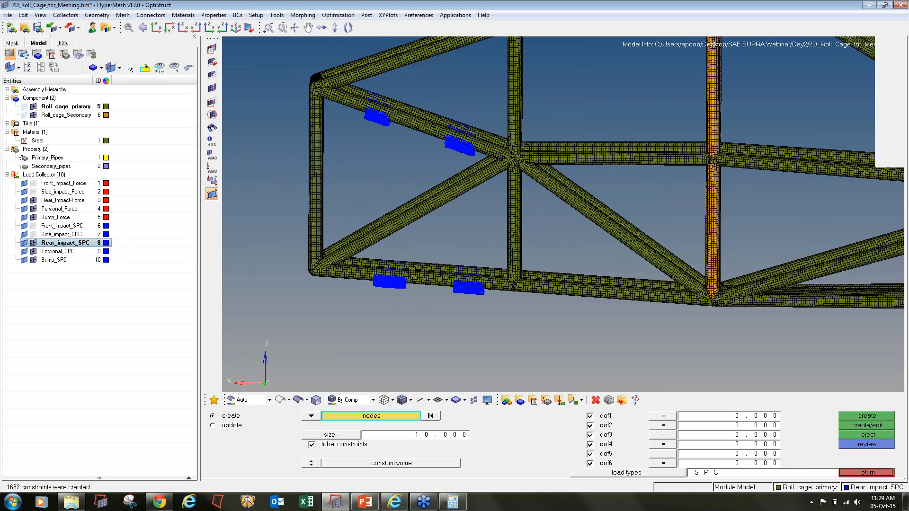
- Hide the Rear_impact_SPC constraints and Rear_Impact-Force loads in the Model browser
{"action": "left_click", "coordinate": [867, 472]}
{"action": "left_click", "coordinate": [33, 244]}
{"action": "left_click", "coordinate": [33, 201]}
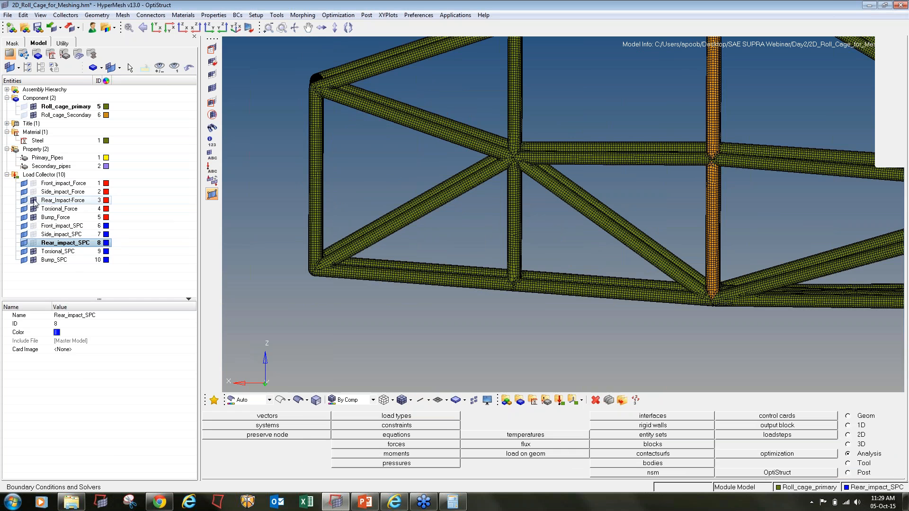
{"action": "right_click", "coordinate": [53, 206]}
- Make Torsional_Force current and select nodes on two lower tube sections
{"action": "left_click", "coordinate": [43, 208]}
{"action": "right_click", "coordinate": [43, 209]}
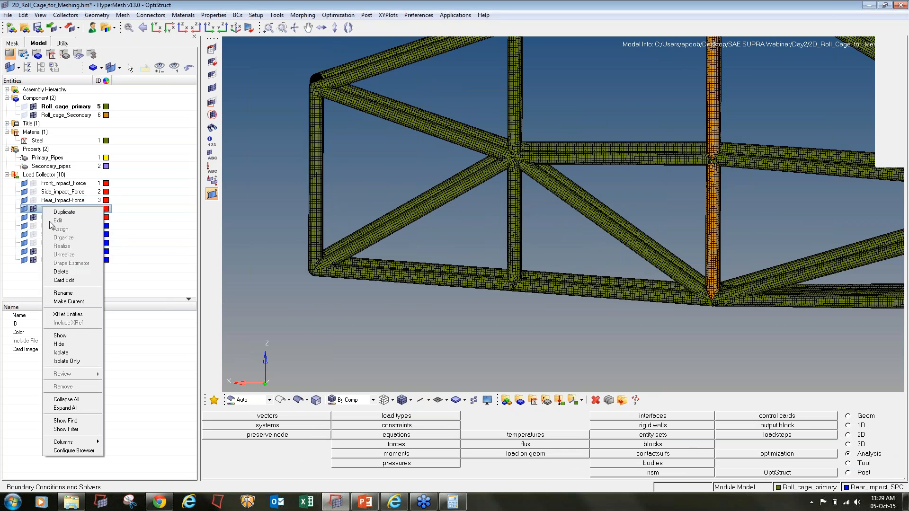
{"action": "left_click", "coordinate": [55, 302]}
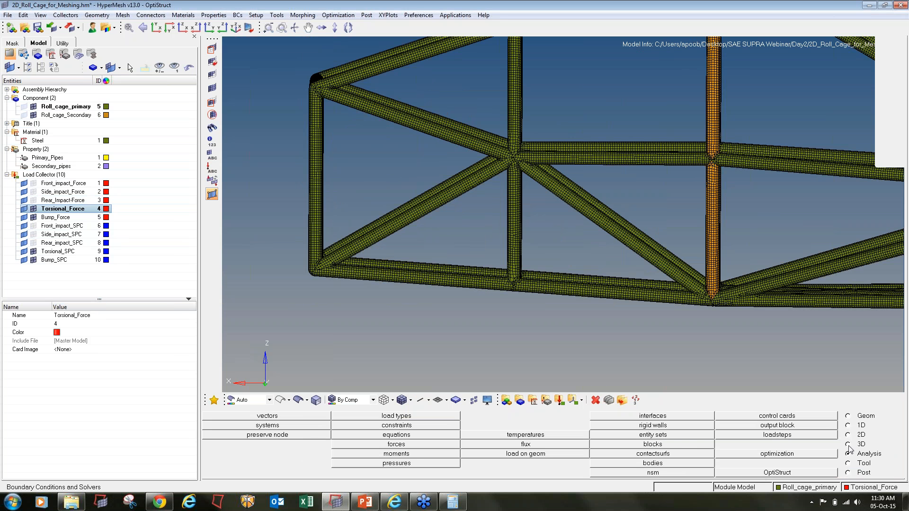
{"action": "left_click", "coordinate": [404, 445]}
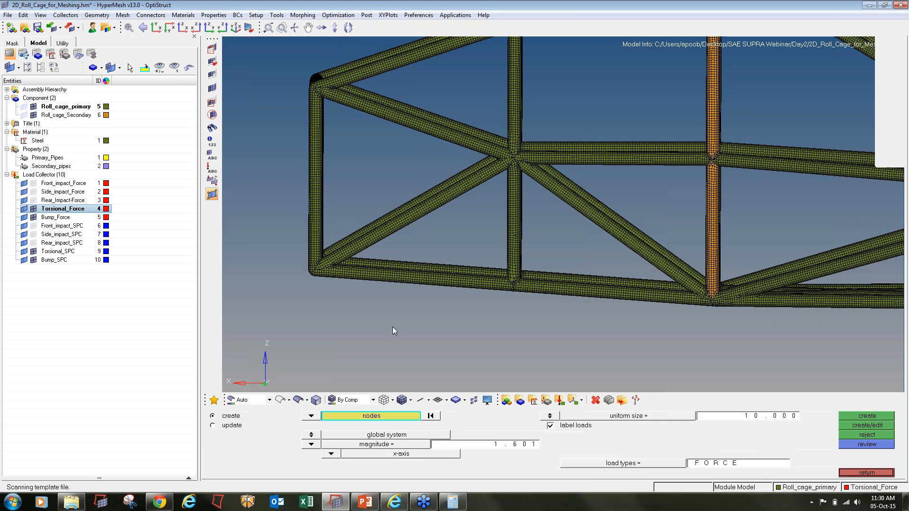
{"action": "left_click_drag", "start_coordinate": [369, 272], "coordinate": [396, 315], "text": "ctrl"}
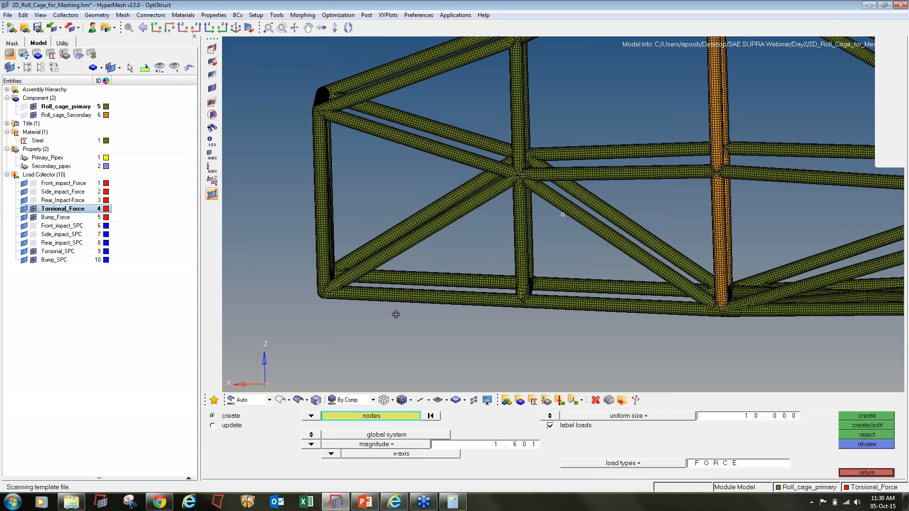
{"action": "scroll", "coordinate": [379, 280], "scroll_direction": "up", "scroll_amount": 2, "text": "ctrl"}
{"action": "left_click_drag", "start_coordinate": [370, 284], "coordinate": [406, 313], "text": "shift"}
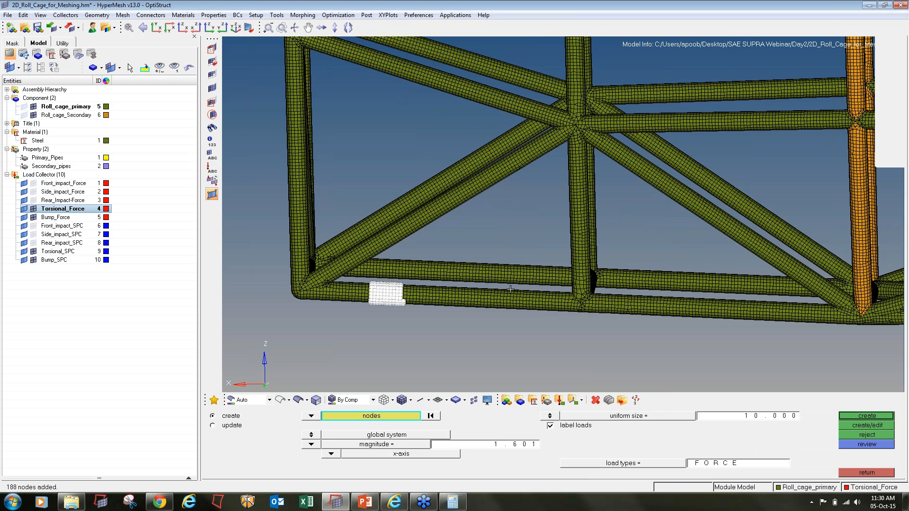
{"action": "left_click_drag", "start_coordinate": [509, 288], "coordinate": [545, 320], "text": "shift"}
- Add two upper diagonal tube patches, drop stray nodes, and save the 655-node selection
{"action": "right_click_drag", "start_coordinate": [346, 135], "coordinate": [354, 206], "text": "ctrl"}
{"action": "left_click_drag", "start_coordinate": [364, 118], "coordinate": [389, 145], "text": "shift"}
{"action": "left_click_drag", "start_coordinate": [479, 152], "coordinate": [503, 181], "text": "shift"}
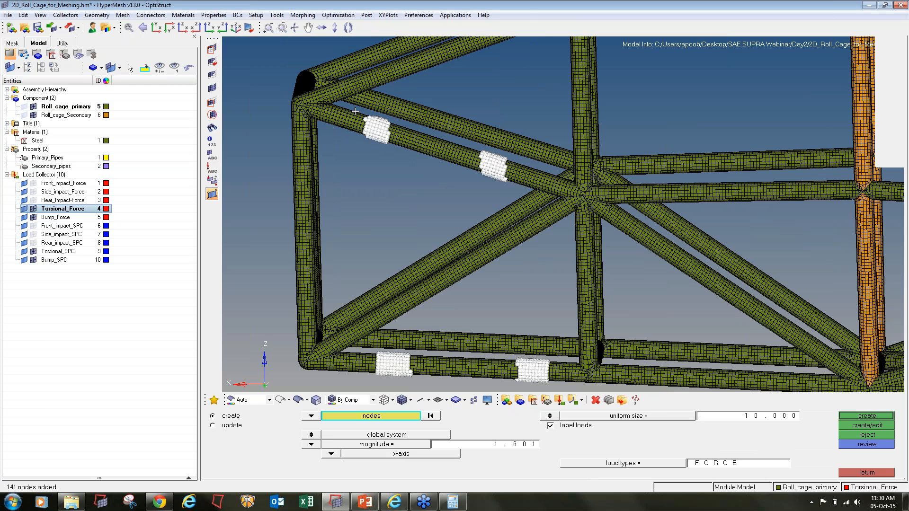
{"action": "left_click_drag", "start_coordinate": [355, 112], "coordinate": [394, 161], "text": "shift"}
{"action": "scroll", "coordinate": [377, 118], "scroll_direction": "up", "scroll_amount": 4, "text": "ctrl"}
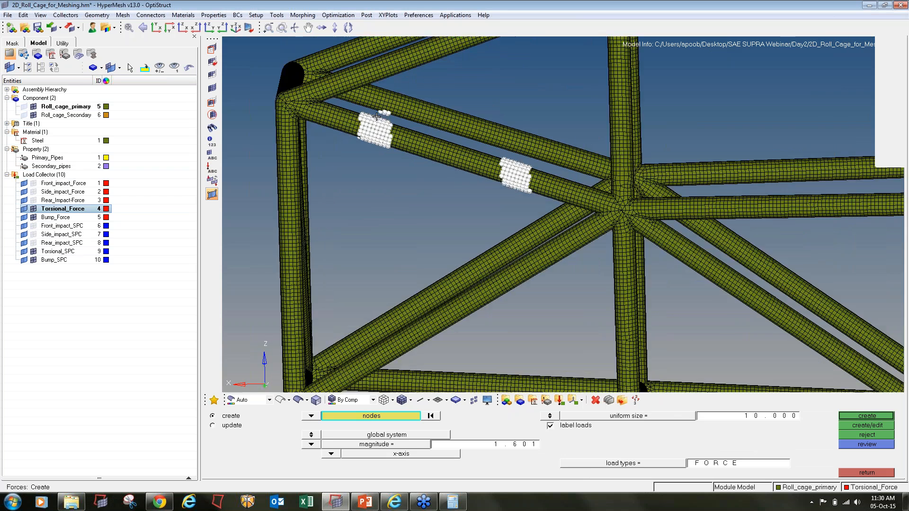
{"action": "right_click_drag", "start_coordinate": [379, 96], "coordinate": [417, 121], "text": "shift"}
{"action": "scroll", "coordinate": [415, 119], "scroll_direction": "down", "scroll_amount": 4, "text": "ctrl"}
{"action": "scroll", "coordinate": [421, 199], "scroll_direction": "down", "scroll_amount": 4, "text": "ctrl"}
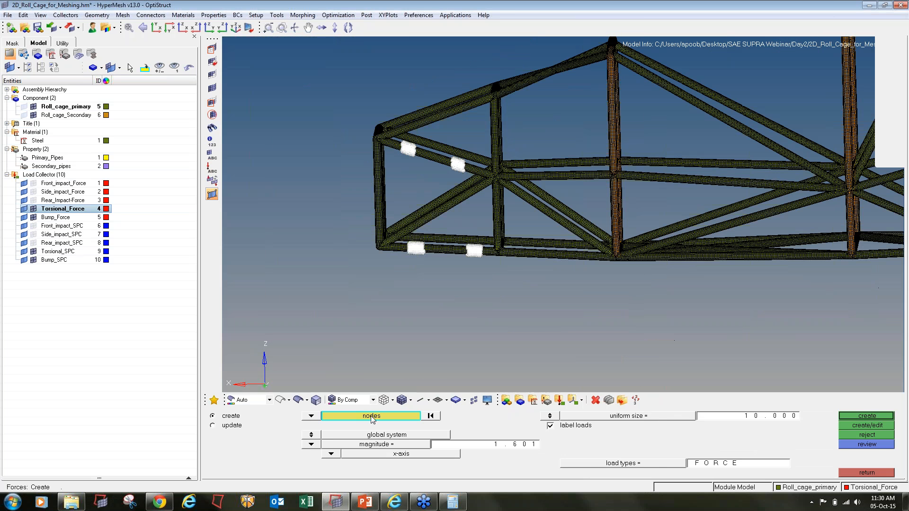
{"action": "left_click", "coordinate": [373, 417]}
{"action": "left_click", "coordinate": [387, 445]}
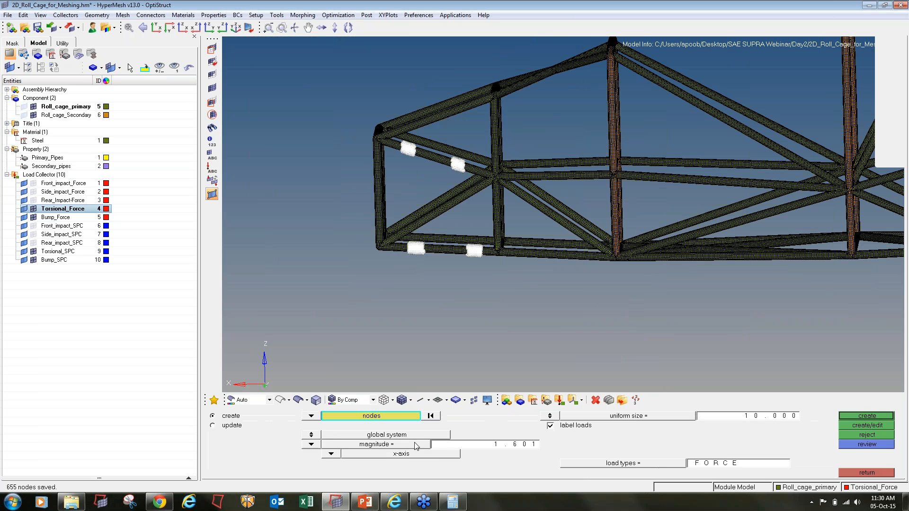
- Apply z-axis forces of 15.267 (10000/655) to the selected nodes
{"action": "left_click", "coordinate": [453, 502]}
{"action": "key", "text": "Escape"}
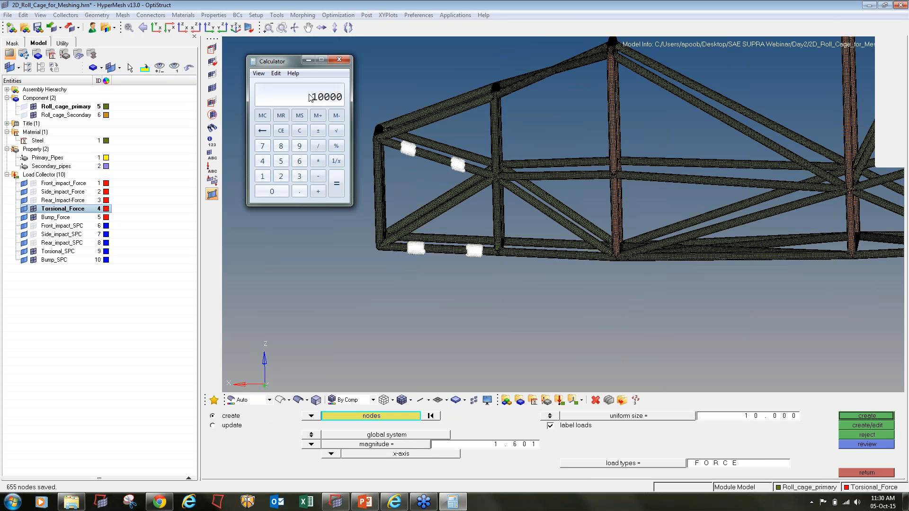
{"action": "type", "text": "655"}
{"action": "key", "text": "Return"}
{"action": "left_click", "coordinate": [509, 445]}
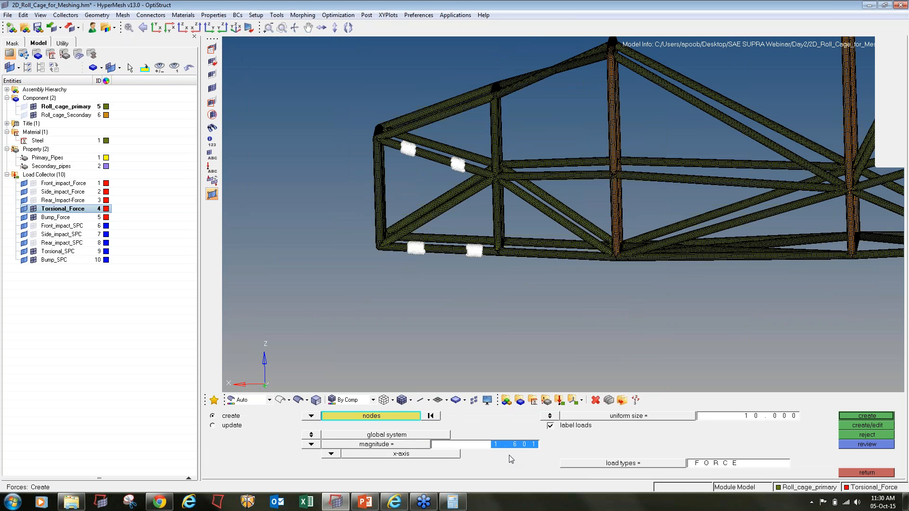
{"action": "type", "text": "15.267"}
{"action": "left_click", "coordinate": [331, 453]}
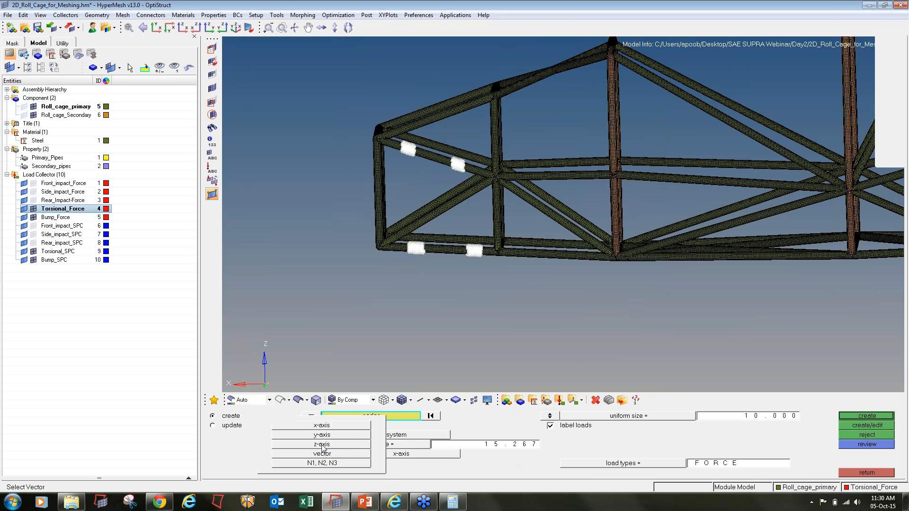
{"action": "left_click", "coordinate": [322, 444]}
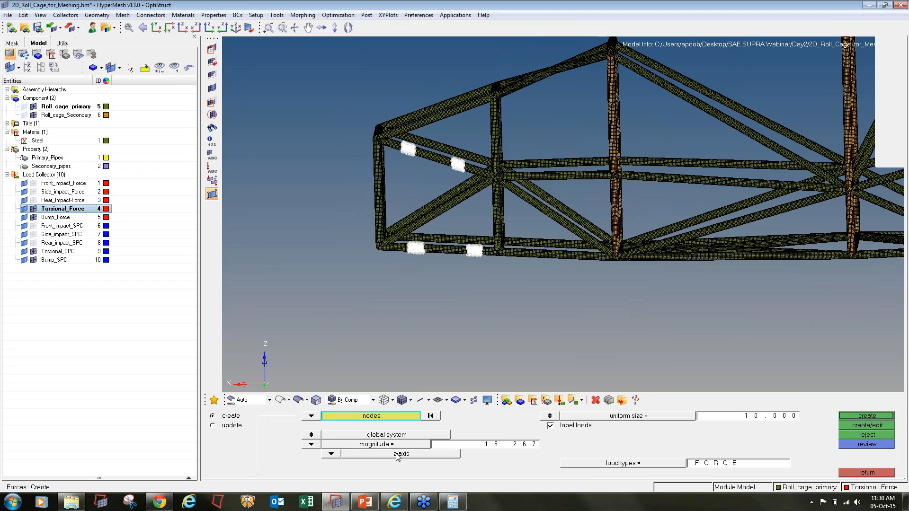
{"action": "left_click", "coordinate": [854, 417]}
{"action": "scroll", "coordinate": [411, 178], "scroll_direction": "down", "scroll_amount": 1}
- Orbit to a side view and select two node patches on the lower pipe
{"action": "scroll", "coordinate": [411, 178], "scroll_direction": "up", "scroll_amount": 10}
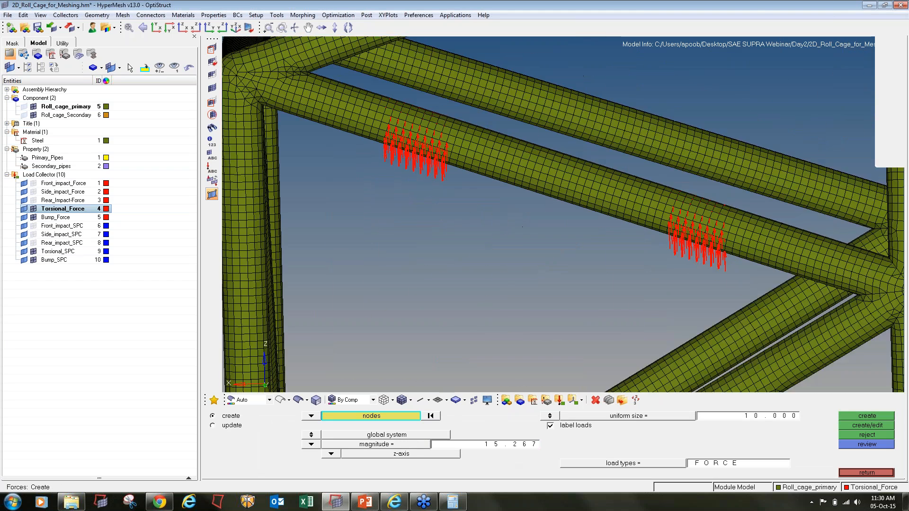
{"action": "right_click_drag", "start_coordinate": [464, 106], "coordinate": [434, 206], "text": "ctrl"}
{"action": "scroll", "coordinate": [435, 206], "scroll_direction": "down", "scroll_amount": 8, "text": "ctrl"}
{"action": "left_click_drag", "start_coordinate": [436, 232], "coordinate": [686, 261], "text": "ctrl"}
{"action": "right_click_drag", "start_coordinate": [766, 276], "coordinate": [604, 281], "text": "ctrl"}
{"action": "scroll", "coordinate": [604, 281], "scroll_direction": "up", "scroll_amount": 5, "text": "ctrl"}
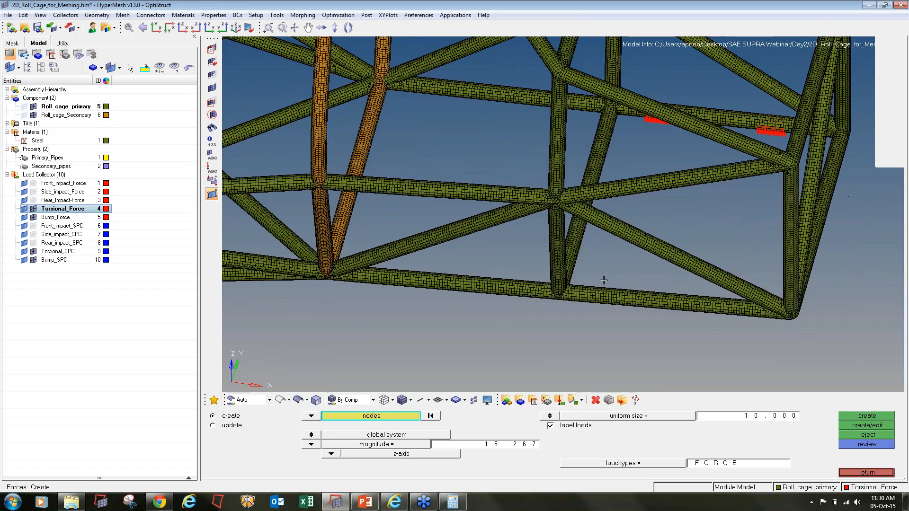
{"action": "left_click_drag", "start_coordinate": [597, 287], "coordinate": [633, 323], "text": "shift"}
{"action": "mouse_move", "coordinate": [706, 358]}
{"action": "left_mouse_down", "text": "ctrl"}
{"action": "mouse_move", "coordinate": [734, 303]}
{"action": "mouse_move", "coordinate": [611, 348]}
{"action": "left_mouse_up", "text": "ctrl"}
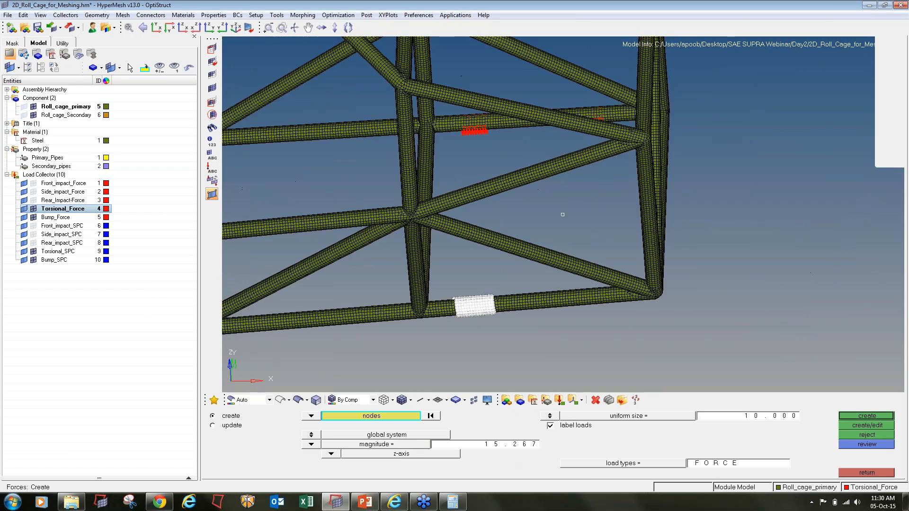
{"action": "left_click_drag", "start_coordinate": [603, 287], "coordinate": [622, 269], "text": "ctrl"}
{"action": "left_click_drag", "start_coordinate": [571, 288], "coordinate": [605, 322], "text": "shift"}
- Add two upper diagonal pipe patches and save the 810-node selection
{"action": "mouse_move", "coordinate": [623, 279]}
{"action": "left_mouse_down", "text": "ctrl"}
{"action": "mouse_move", "coordinate": [624, 294]}
{"action": "mouse_move", "coordinate": [622, 286]}
{"action": "left_mouse_up", "text": "ctrl"}
{"action": "left_click_drag", "start_coordinate": [587, 191], "coordinate": [587, 203], "text": "ctrl"}
{"action": "left_click_drag", "start_coordinate": [603, 136], "coordinate": [572, 178], "text": "shift"}
{"action": "left_click_drag", "start_coordinate": [476, 176], "coordinate": [507, 194], "text": "shift"}
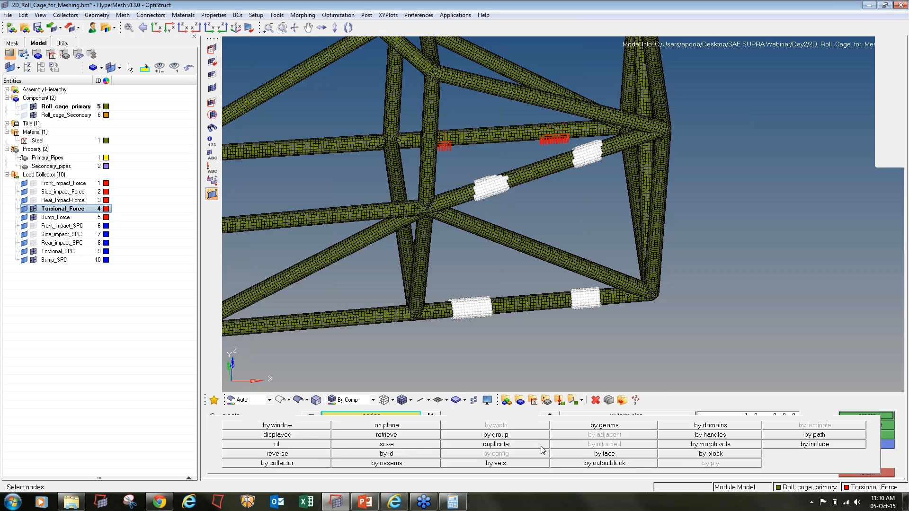
{"action": "left_click", "coordinate": [375, 417]}
{"action": "left_click", "coordinate": [408, 447]}
- Apply z-axis forces of -12.346 (10000/810) to the 810 selected nodes
{"action": "left_click", "coordinate": [453, 502]}
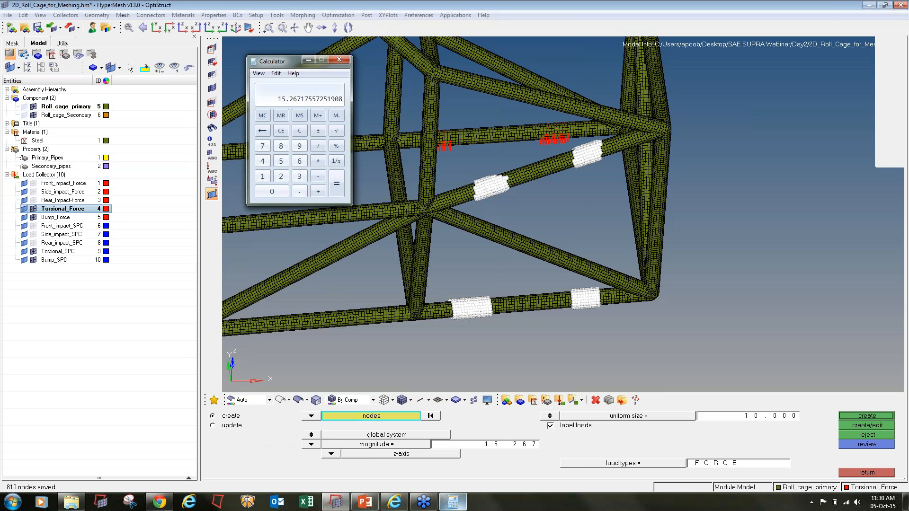
{"action": "key", "text": "Escape"}
{"action": "type", "text": "10000"}
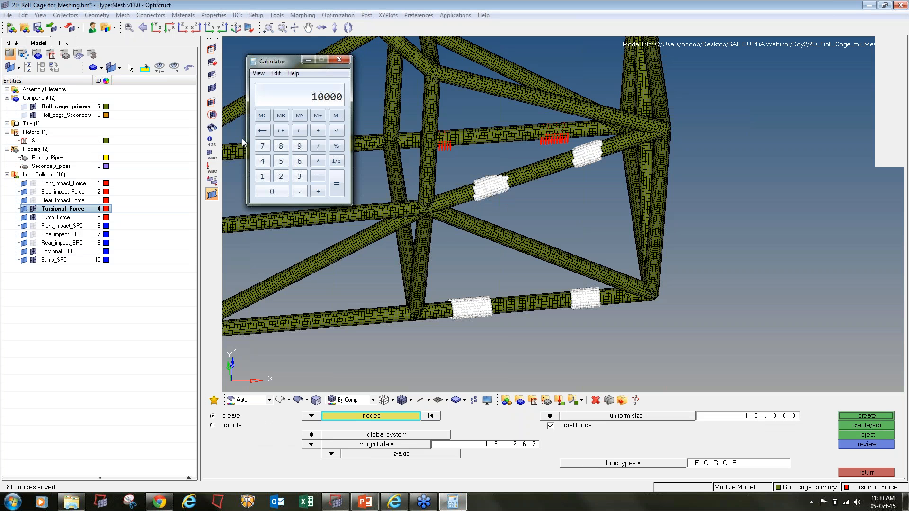
{"action": "type", "text": "/810"}
{"action": "key", "text": "Return"}
{"action": "left_click", "coordinate": [489, 448]}
{"action": "left_click", "coordinate": [489, 445]}
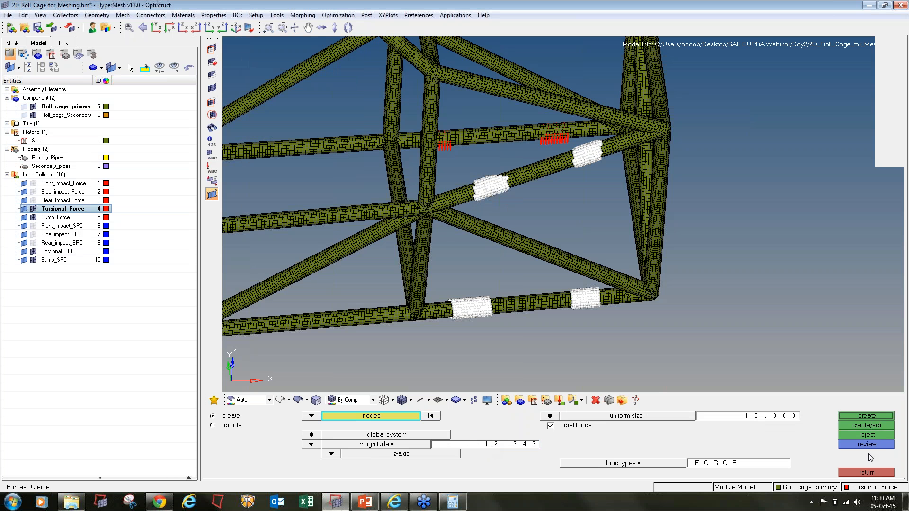
{"action": "left_click", "coordinate": [882, 426]}
- Close the force panel, fit the cage in view, and make Torsional_SPC the current collector
{"action": "left_click", "coordinate": [867, 472]}
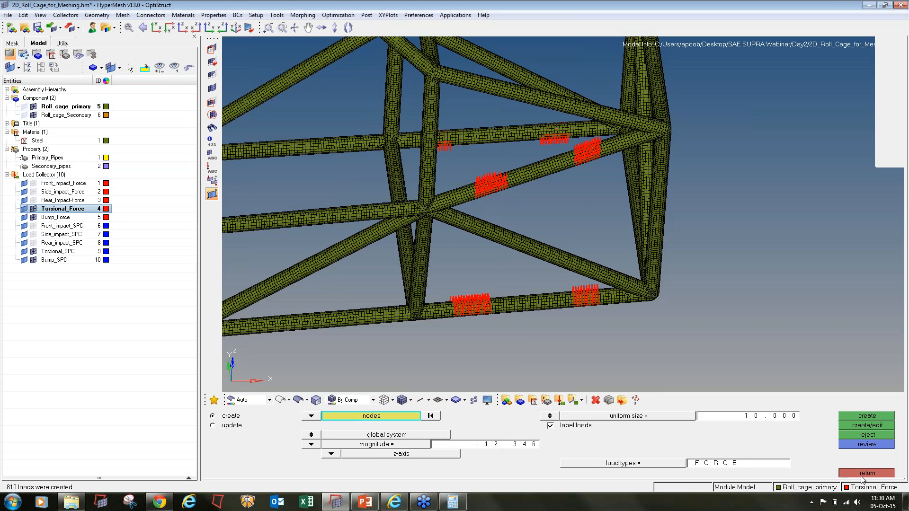
{"action": "key", "text": "f"}
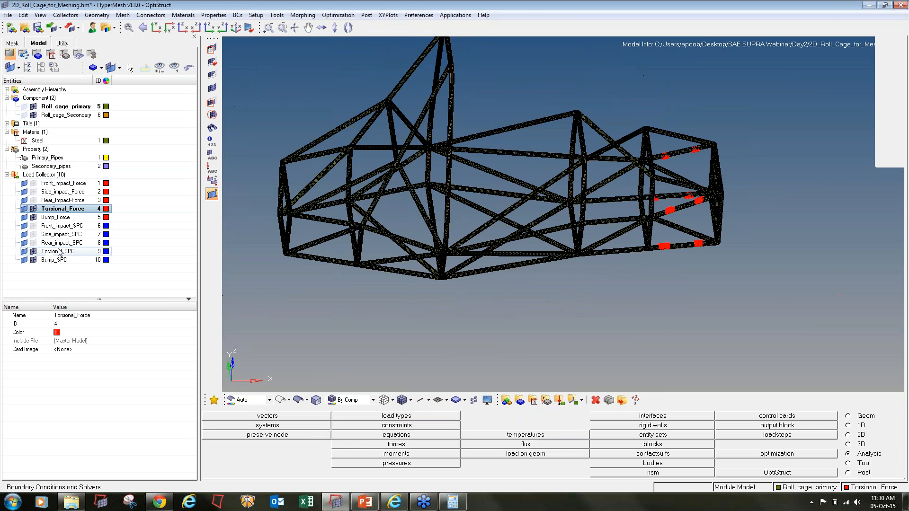
{"action": "right_click", "coordinate": [59, 252]}
{"action": "left_click", "coordinate": [76, 304]}
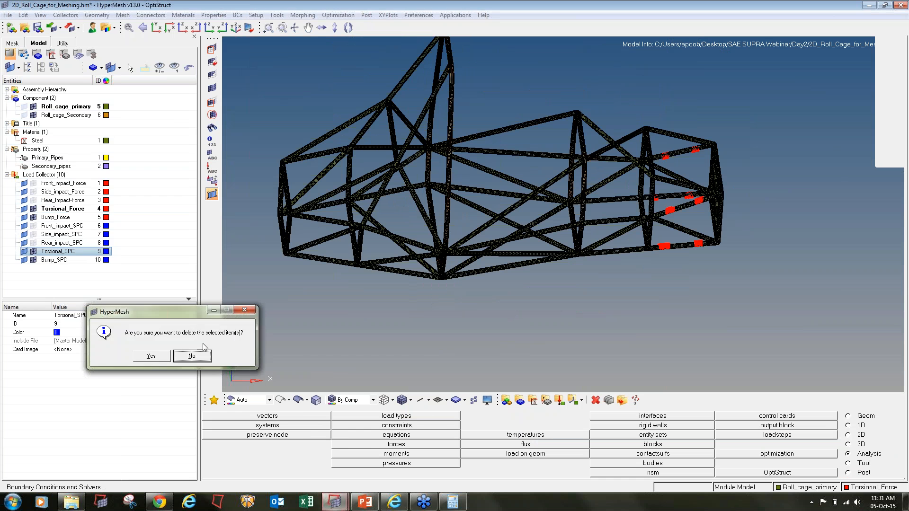
{"action": "key", "text": "Escape"}
{"action": "right_click", "coordinate": [67, 252]}
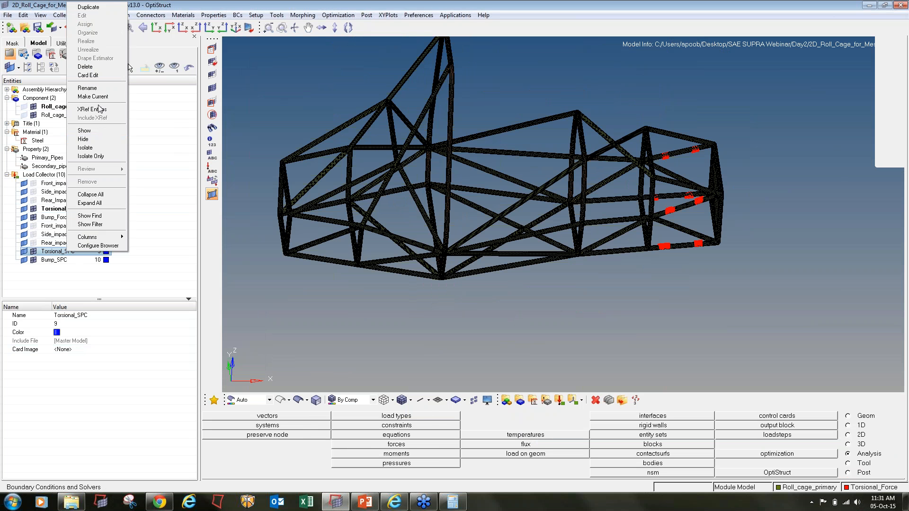
{"action": "left_click", "coordinate": [97, 97]}
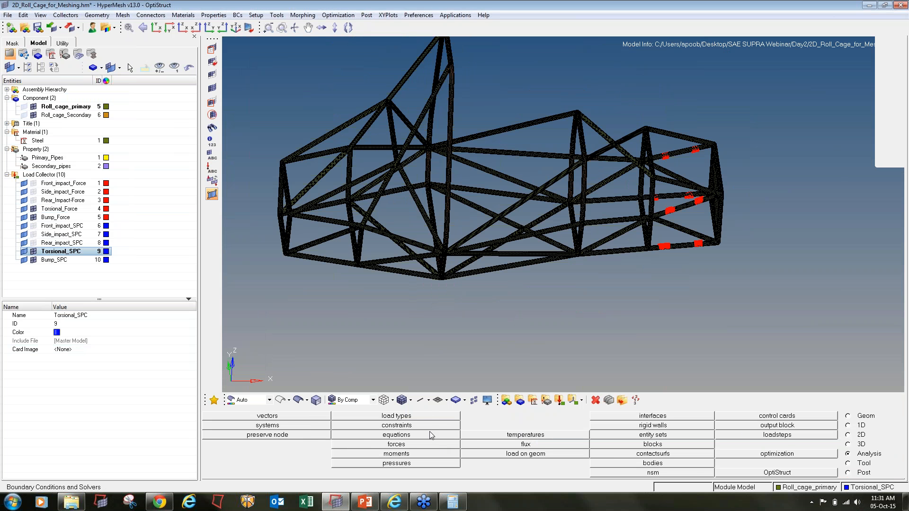
- Select node patches on the lower tubes for constraining
{"action": "left_click", "coordinate": [397, 425]}
{"action": "scroll", "coordinate": [310, 203], "scroll_direction": "up", "scroll_amount": 5}
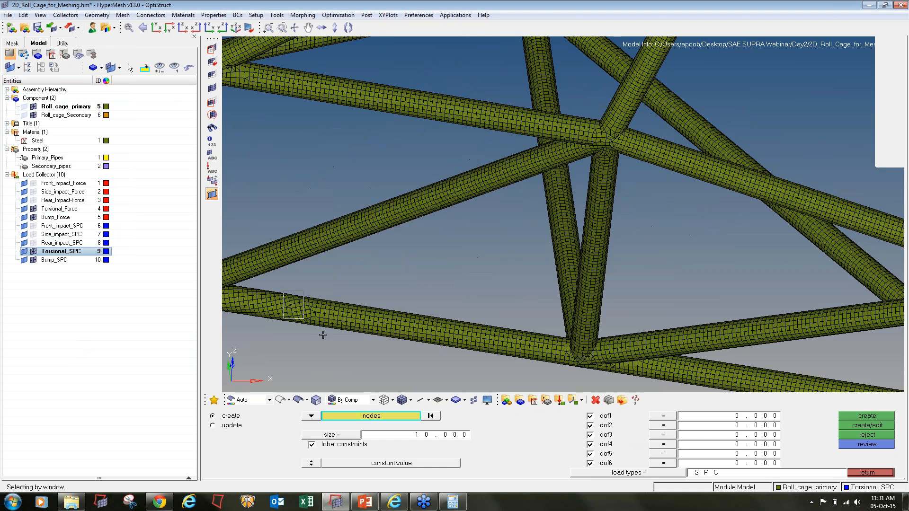
{"action": "left_click_drag", "start_coordinate": [323, 335], "coordinate": [327, 330], "text": "shift"}
{"action": "left_click_drag", "start_coordinate": [495, 325], "coordinate": [543, 369], "text": "shift"}
{"action": "scroll", "coordinate": [500, 236], "scroll_direction": "down", "scroll_amount": 5}
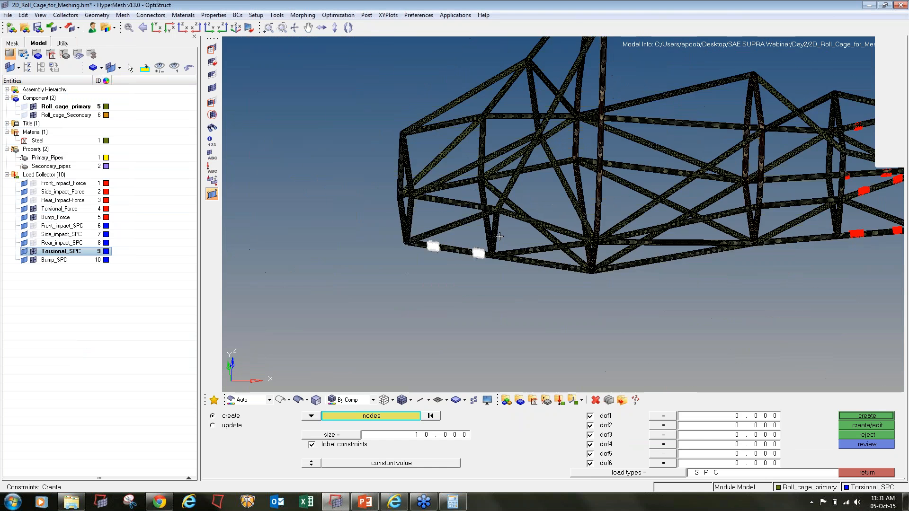
{"action": "left_click_drag", "start_coordinate": [500, 236], "coordinate": [304, 265], "text": "ctrl"}
{"action": "scroll", "coordinate": [376, 244], "scroll_direction": "up", "scroll_amount": 3}
{"action": "scroll", "coordinate": [438, 225], "scroll_direction": "up", "scroll_amount": 3}
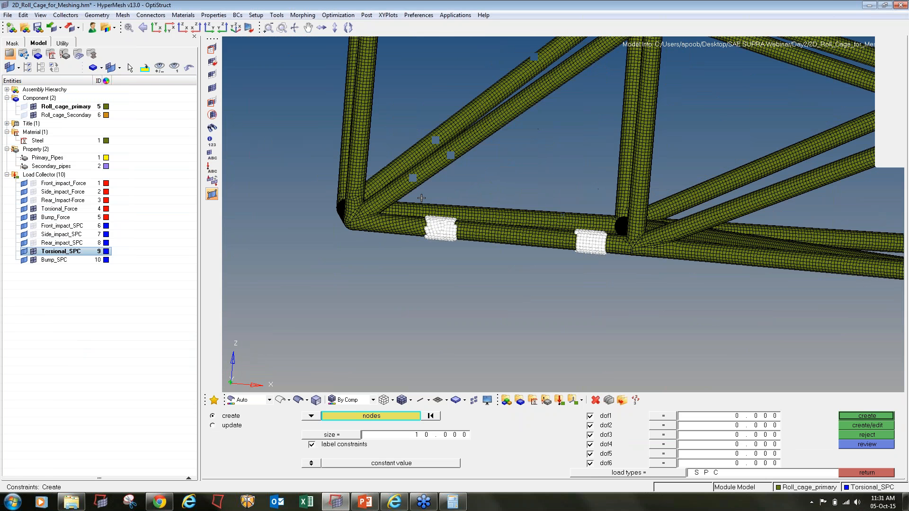
{"action": "left_click_drag", "start_coordinate": [423, 202], "coordinate": [456, 241], "text": "shift"}
{"action": "left_click_drag", "start_coordinate": [564, 206], "coordinate": [605, 258], "text": "shift"}
- Add node bands near the upper-left joint to the selection
{"action": "scroll", "coordinate": [565, 224], "scroll_direction": "down", "scroll_amount": 3}
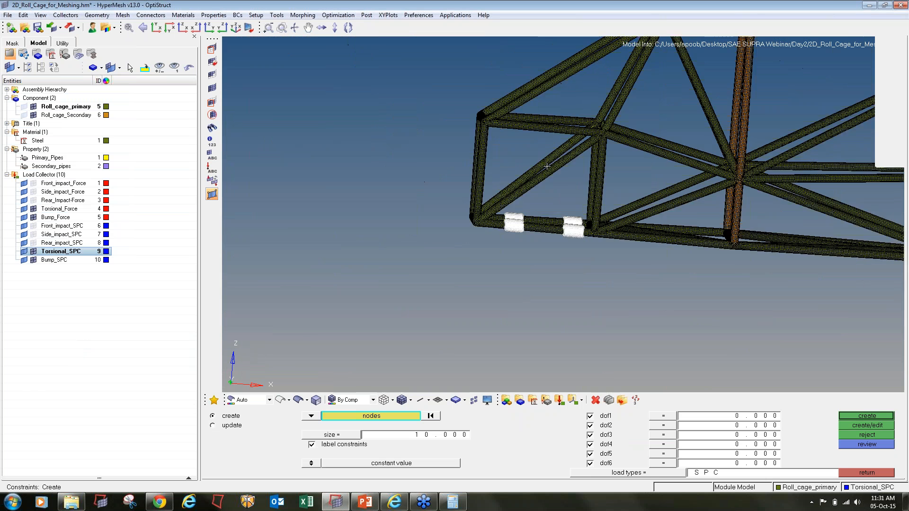
{"action": "right_click_drag", "start_coordinate": [547, 166], "coordinate": [541, 204], "text": "ctrl"}
{"action": "scroll", "coordinate": [505, 155], "scroll_direction": "up", "scroll_amount": 3}
{"action": "left_click_drag", "start_coordinate": [503, 155], "coordinate": [532, 203], "text": "shift"}
{"action": "left_click_drag", "start_coordinate": [589, 196], "coordinate": [659, 223], "text": "ctrl"}
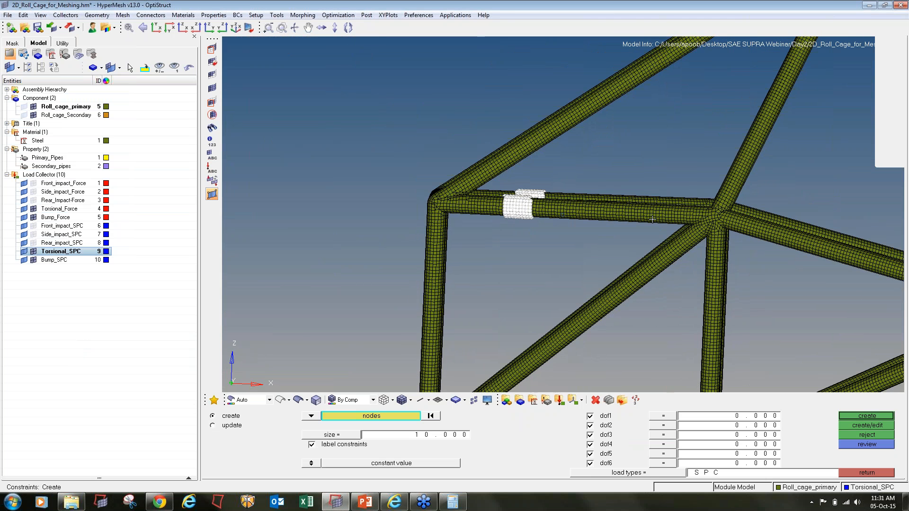
{"action": "left_click_drag", "start_coordinate": [636, 193], "coordinate": [668, 228], "text": "shift"}
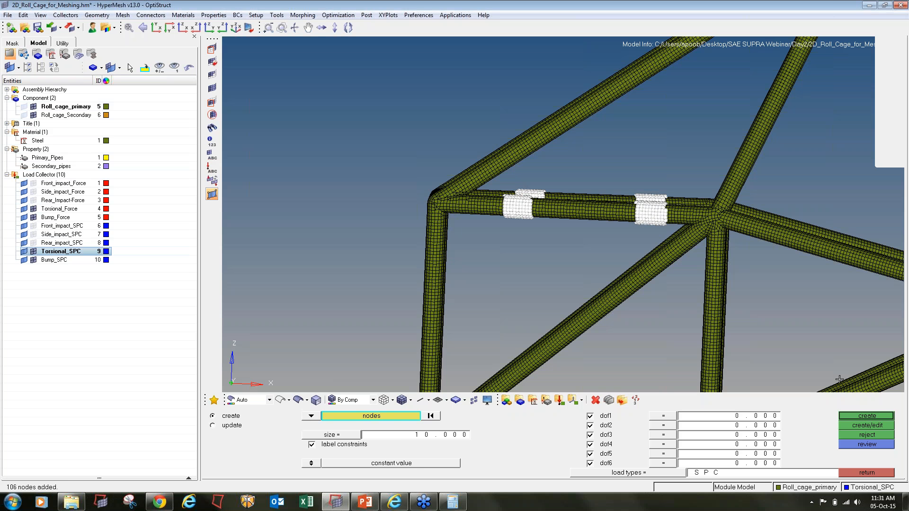
- Create all-six-DOF constraints on the selected nodes and hide Torsional_SPC
{"action": "left_click", "coordinate": [867, 416]}
{"action": "left_click", "coordinate": [873, 474]}
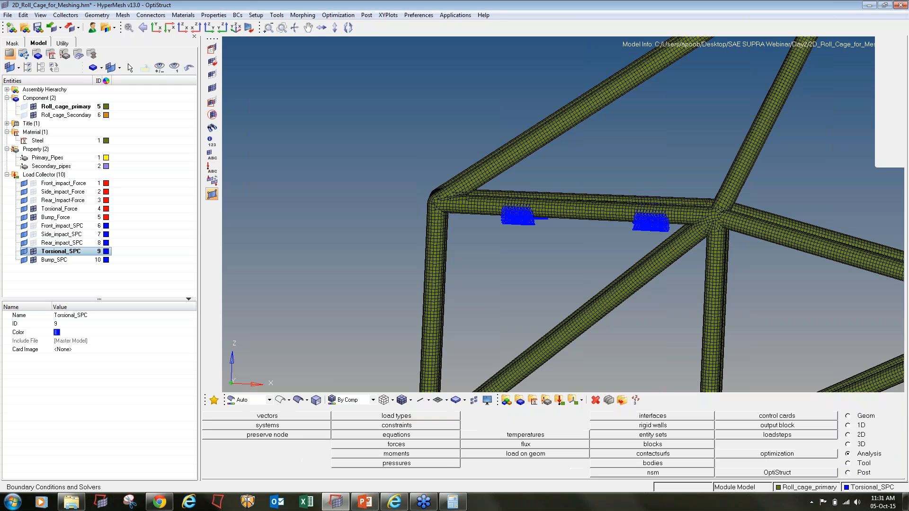
{"action": "left_click", "coordinate": [33, 252]}
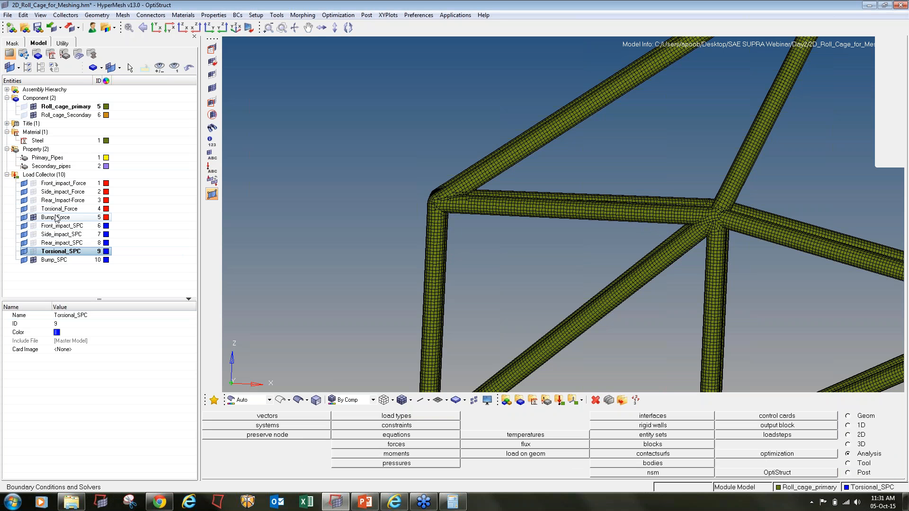
- Make Bump_Force the current load collector and bring the rear frame into view
{"action": "right_click", "coordinate": [55, 218]}
{"action": "left_click", "coordinate": [81, 310]}
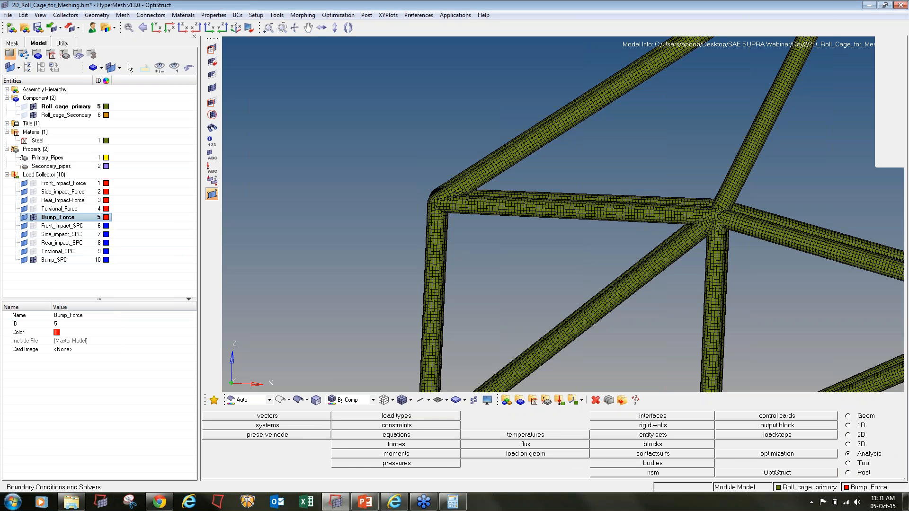
{"action": "key", "text": "f"}
{"action": "right_click_drag", "start_coordinate": [658, 337], "coordinate": [503, 275], "text": "ctrl"}
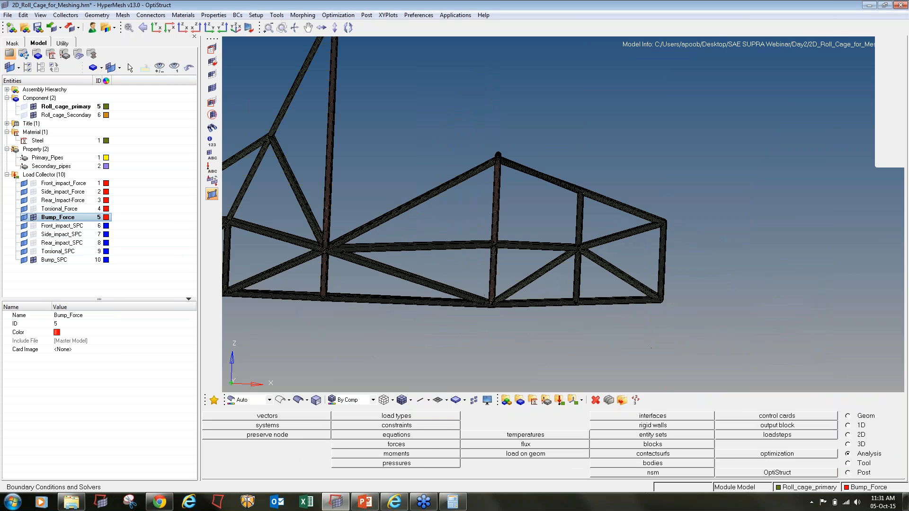
{"action": "left_click_drag", "start_coordinate": [651, 348], "coordinate": [623, 393], "text": "ctrl"}
- Window-select the four node patches on the rear tubes and save the 1436-node selection
{"action": "left_click", "coordinate": [428, 447]}
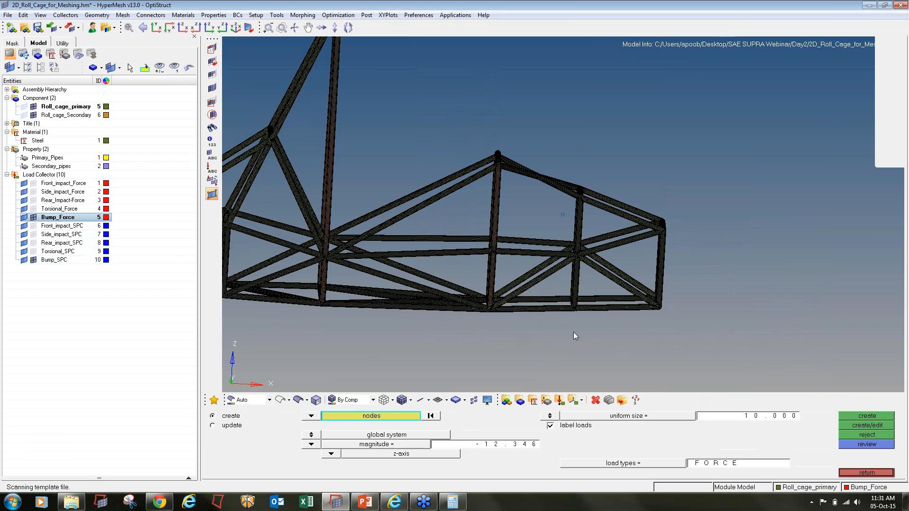
{"action": "scroll", "coordinate": [576, 337], "scroll_direction": "up", "scroll_amount": 1, "text": "ctrl"}
{"action": "scroll", "coordinate": [593, 279], "scroll_direction": "up", "scroll_amount": 2, "text": "ctrl"}
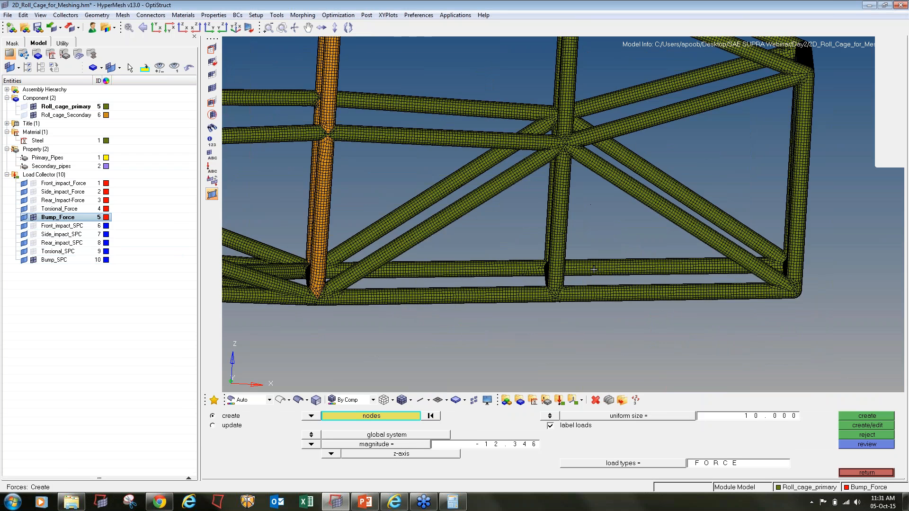
{"action": "scroll", "coordinate": [594, 269], "scroll_direction": "down", "scroll_amount": 4, "text": "ctrl"}
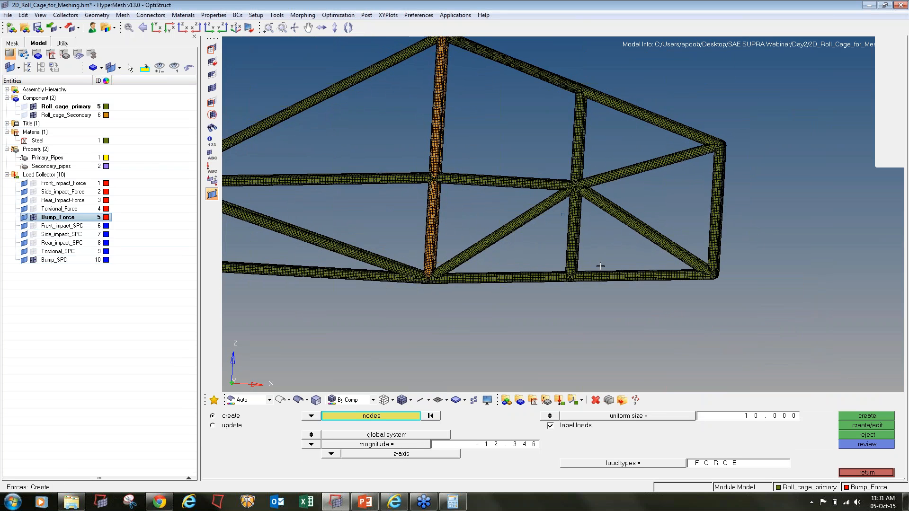
{"action": "mouse_move", "coordinate": [601, 266]}
{"action": "left_mouse_down", "text": "shift"}
{"action": "mouse_move", "coordinate": [624, 289]}
{"action": "mouse_move", "coordinate": [684, 302]}
{"action": "left_mouse_up", "text": "shift"}
{"action": "scroll", "coordinate": [678, 269], "scroll_direction": "up", "scroll_amount": 2, "text": "ctrl"}
{"action": "right_click_drag", "start_coordinate": [557, 50], "coordinate": [563, 152], "text": "ctrl"}
{"action": "left_click_drag", "start_coordinate": [548, 158], "coordinate": [569, 213], "text": "shift"}
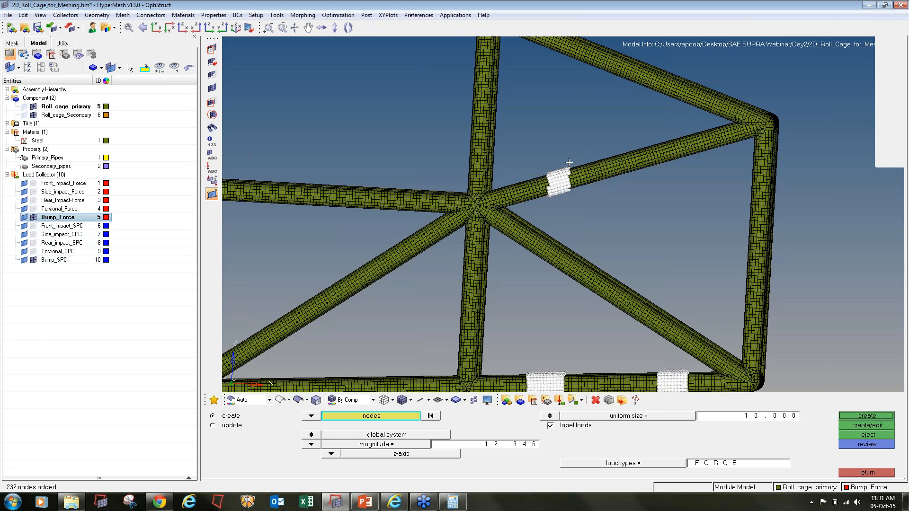
{"action": "left_click_drag", "start_coordinate": [552, 164], "coordinate": [582, 199], "text": "shift"}
{"action": "left_click_drag", "start_coordinate": [685, 132], "coordinate": [714, 161], "text": "shift"}
{"action": "scroll", "coordinate": [642, 206], "scroll_direction": "down", "scroll_amount": 4}
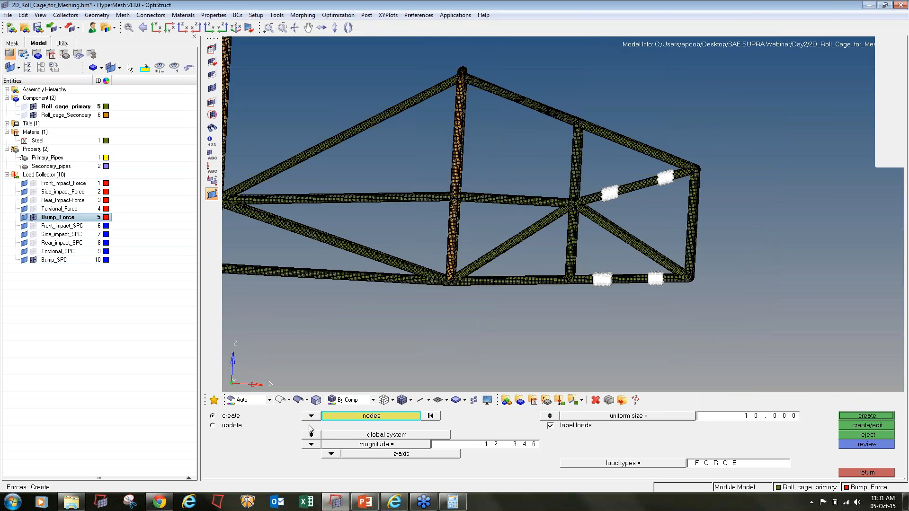
{"action": "left_click", "coordinate": [349, 415]}
{"action": "left_click", "coordinate": [443, 469]}
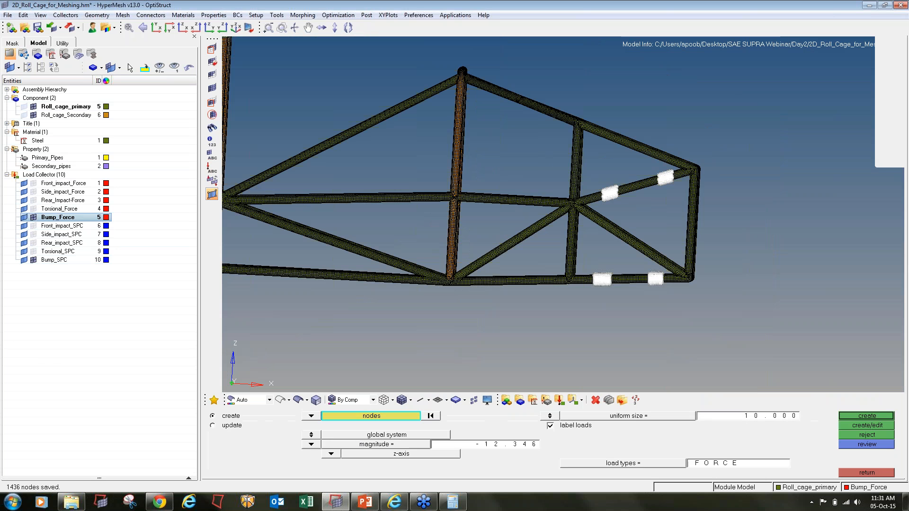
- Compute 10000/1436 and create z-axis forces of magnitude 6.964 on the saved nodes
{"action": "left_click", "coordinate": [453, 502]}
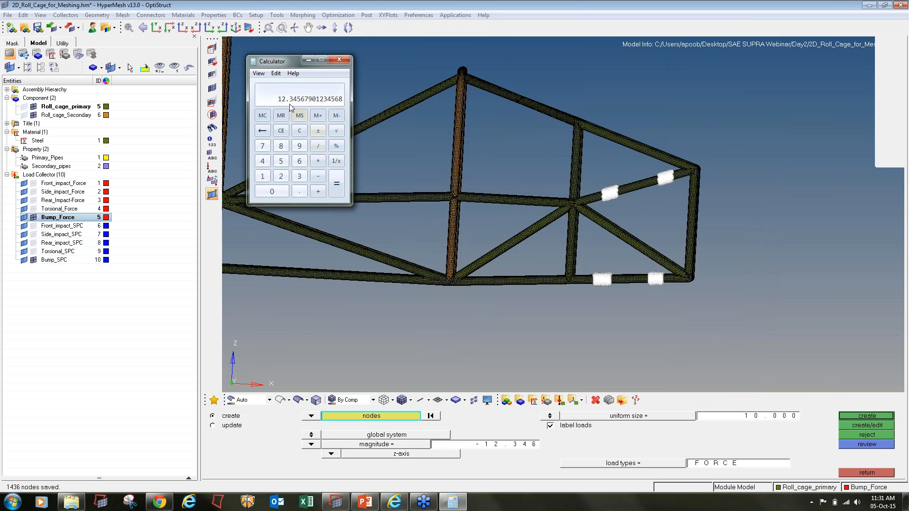
{"action": "type", "text": "10000 / 1436"}
{"action": "key", "text": "Return"}
{"action": "double_click", "coordinate": [486, 448]}
{"action": "type", "text": "6.964"}
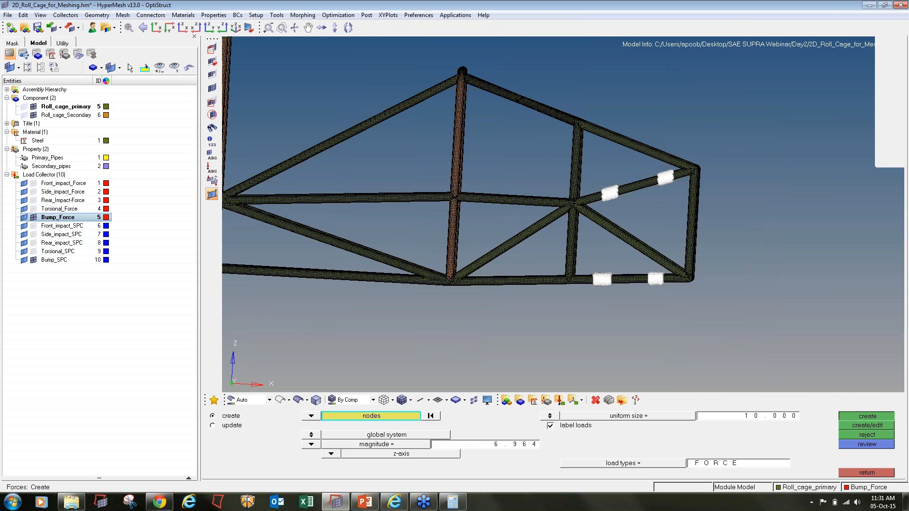
{"action": "left_click", "coordinate": [867, 415]}
{"action": "left_click", "coordinate": [867, 473]}
{"action": "left_click", "coordinate": [54, 260]}
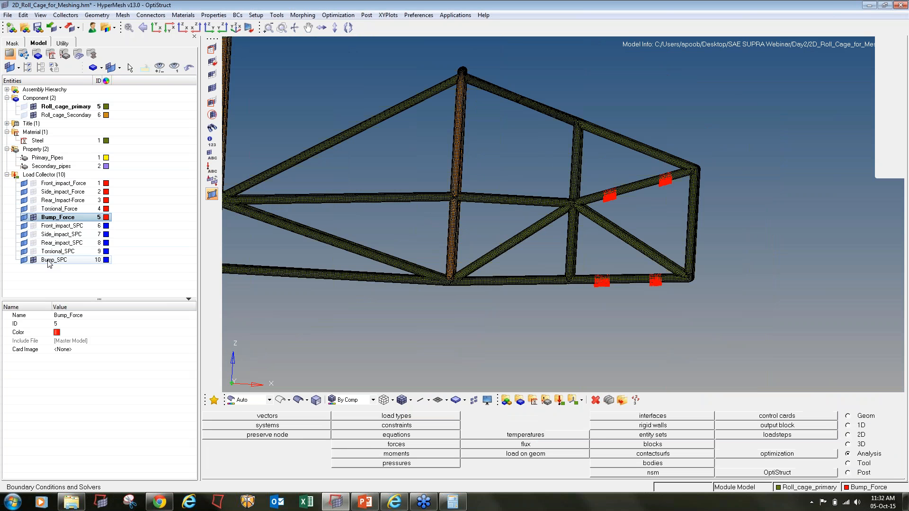
- Make Bump_SPC the current collector and turn the view toward the front bay
{"action": "right_click", "coordinate": [49, 259]}
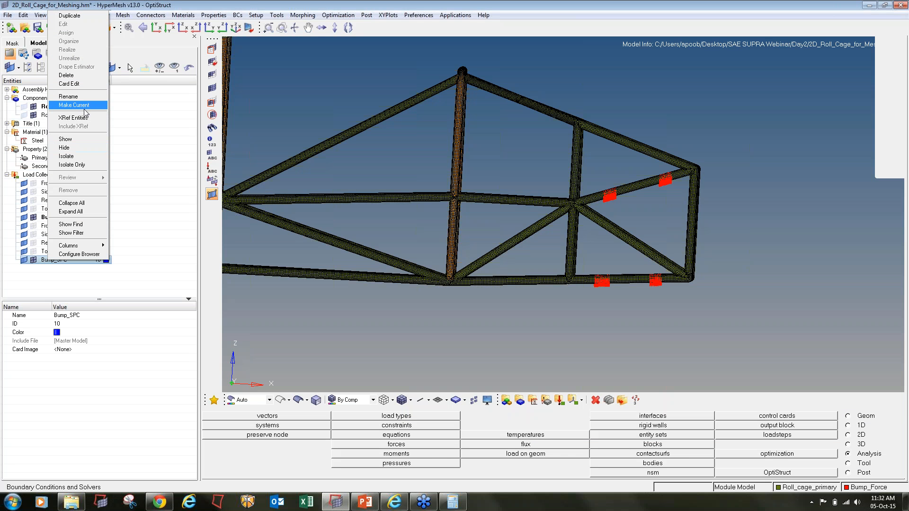
{"action": "left_click", "coordinate": [78, 105]}
{"action": "left_click", "coordinate": [389, 427]}
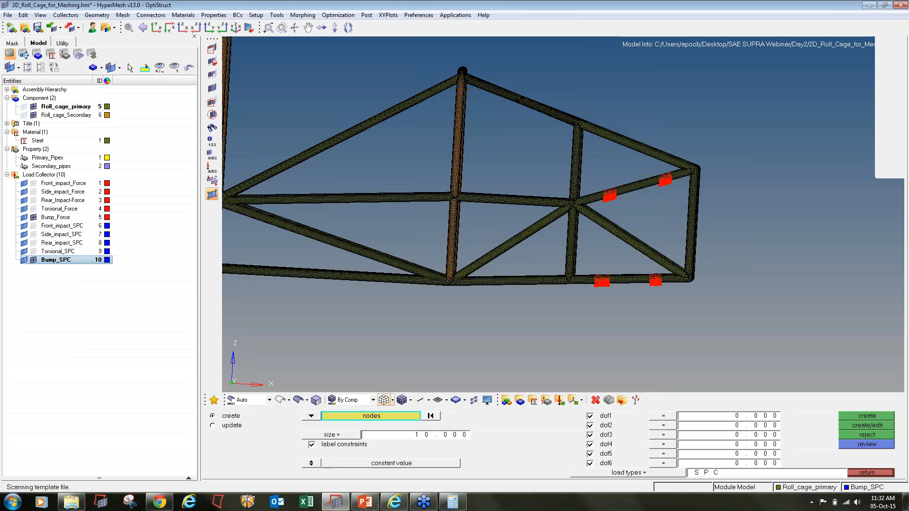
{"action": "right_click_drag", "start_coordinate": [546, 262], "coordinate": [733, 260], "text": "ctrl"}
{"action": "scroll", "coordinate": [733, 260], "scroll_direction": "down", "scroll_amount": 4, "text": "ctrl"}
{"action": "scroll", "coordinate": [402, 221], "scroll_direction": "up", "scroll_amount": 5, "text": "ctrl"}
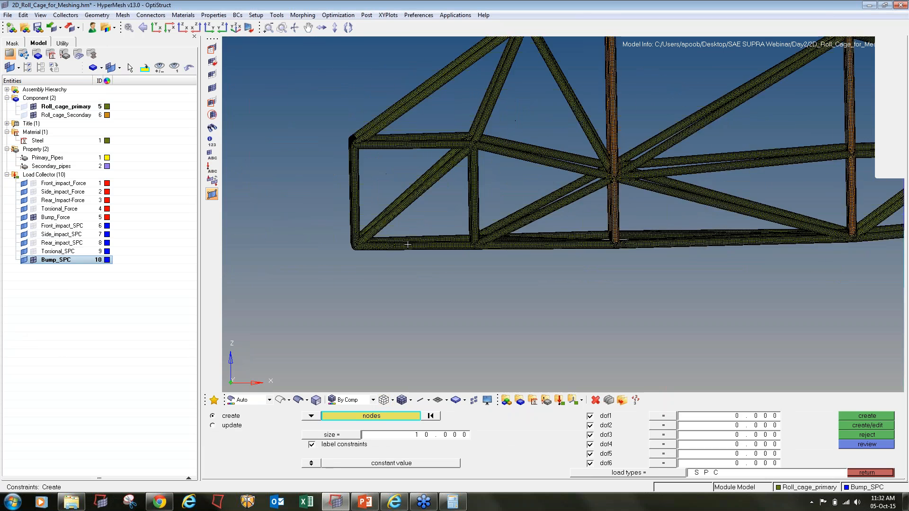
{"action": "left_click_drag", "start_coordinate": [621, 255], "coordinate": [616, 252], "text": "ctrl"}
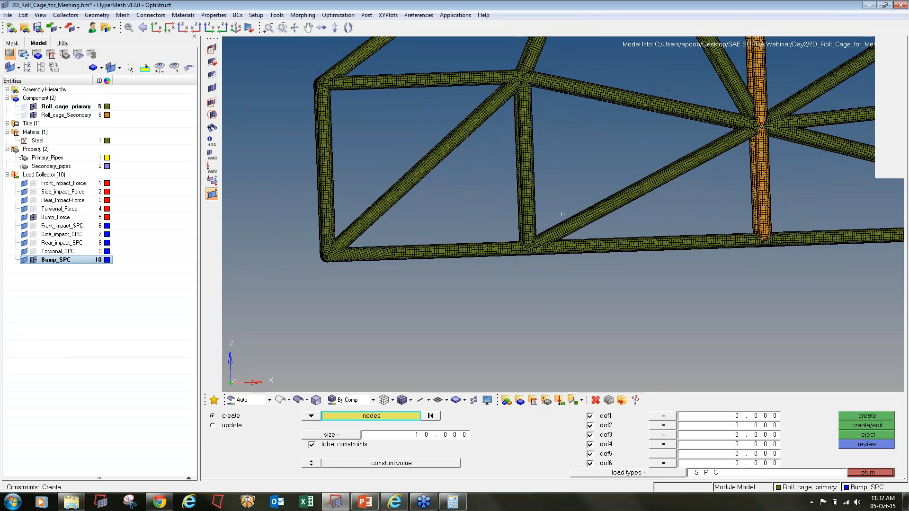
- Fix dof1–dof6 on two node bands each on the lower and upper front tubes
{"action": "left_click_drag", "start_coordinate": [371, 238], "coordinate": [402, 264], "text": "shift"}
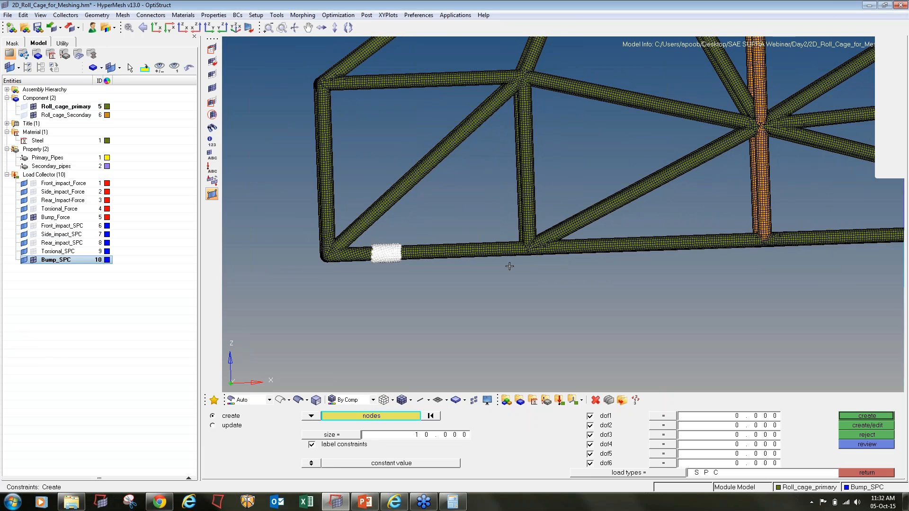
{"action": "left_click_drag", "start_coordinate": [478, 237], "coordinate": [514, 260], "text": "shift"}
{"action": "right_click_drag", "start_coordinate": [404, 114], "coordinate": [411, 166], "text": "ctrl"}
{"action": "left_click_drag", "start_coordinate": [378, 121], "coordinate": [408, 150], "text": "shift"}
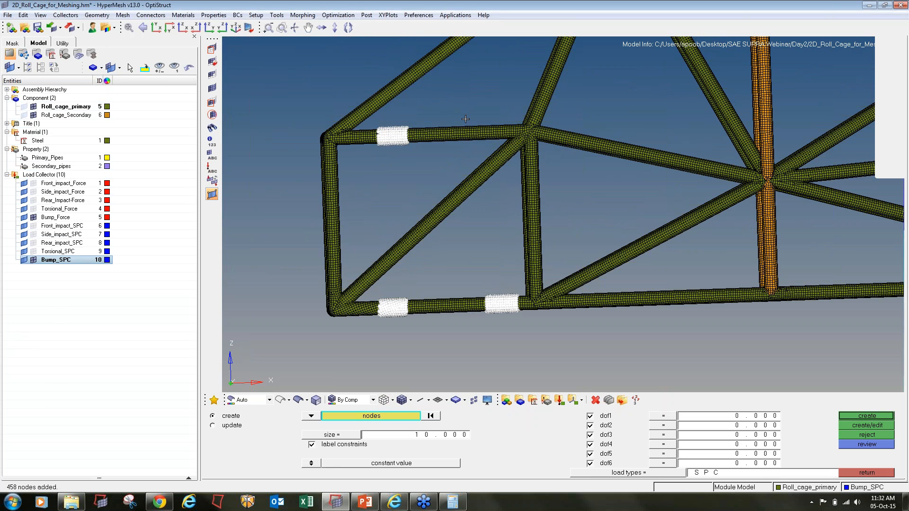
{"action": "left_click_drag", "start_coordinate": [466, 117], "coordinate": [493, 142], "text": "shift"}
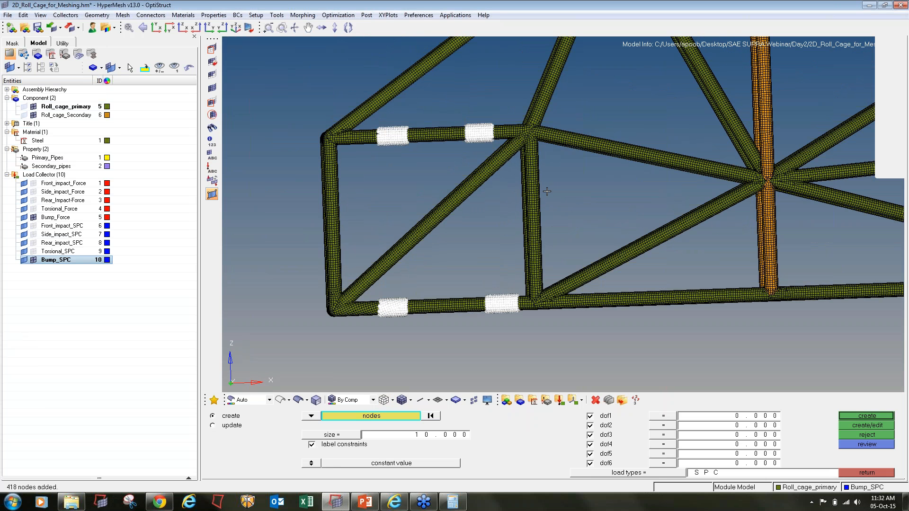
{"action": "left_click", "coordinate": [867, 416]}
{"action": "left_click", "coordinate": [868, 472]}
{"action": "scroll", "coordinate": [489, 262], "scroll_direction": "down", "scroll_amount": 1}
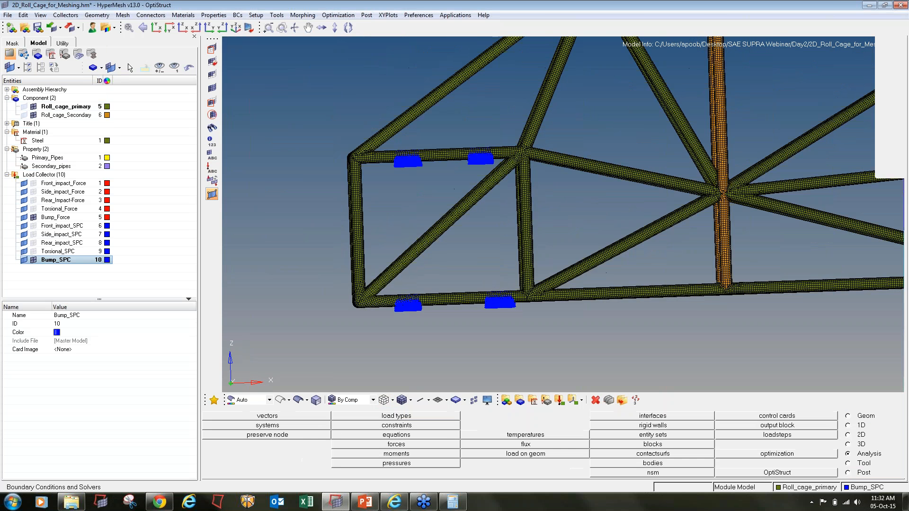
- Create a linear static front impact load step with Front_impact_SPC and Front_impact_Force
{"action": "key", "text": "f"}
{"action": "left_click", "coordinate": [799, 436]}
{"action": "type", "text": "FI_"}
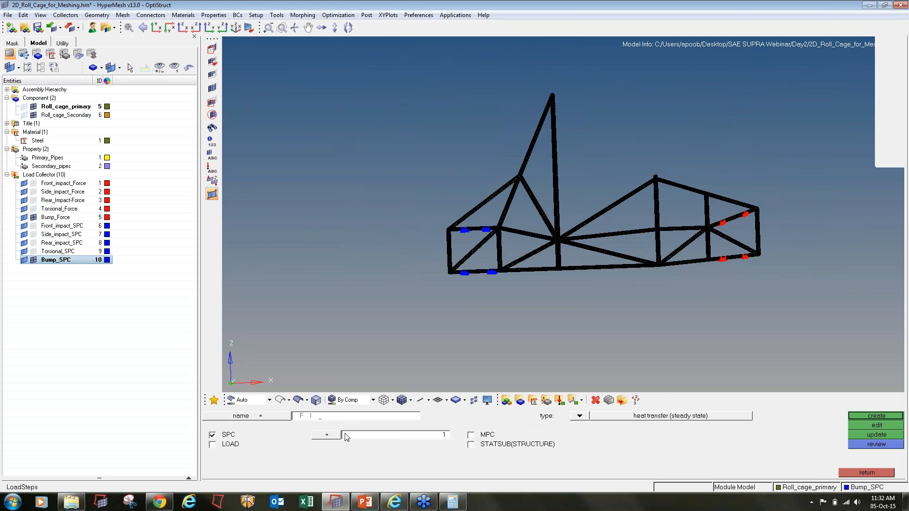
{"action": "left_click", "coordinate": [586, 419]}
{"action": "left_click", "coordinate": [232, 440]}
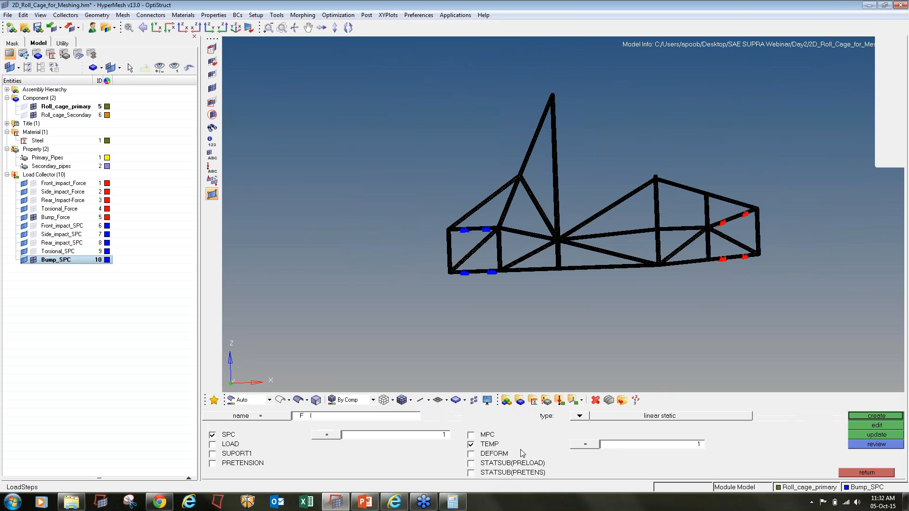
{"action": "left_click", "coordinate": [471, 444]}
{"action": "left_click", "coordinate": [212, 445]}
{"action": "left_click", "coordinate": [400, 444]}
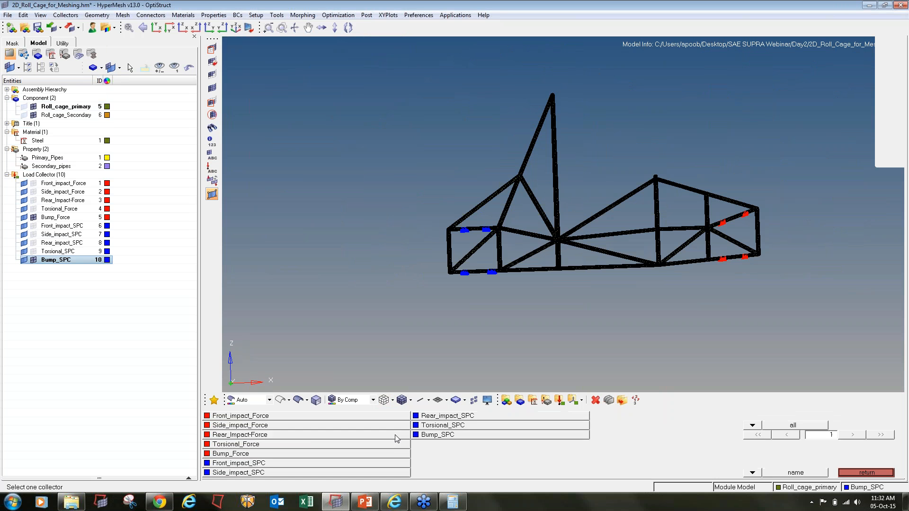
{"action": "left_click", "coordinate": [282, 462]}
{"action": "left_click", "coordinate": [355, 447]}
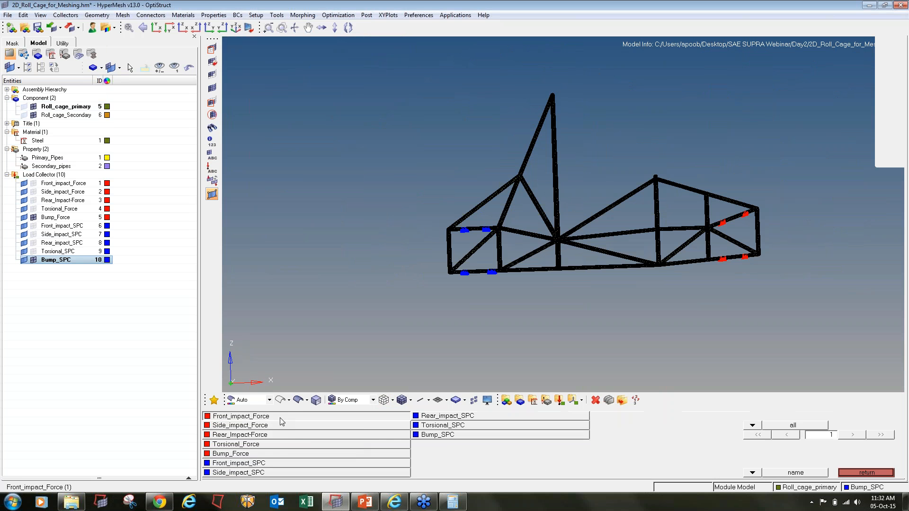
{"action": "left_click", "coordinate": [280, 418]}
{"action": "left_click", "coordinate": [898, 418]}
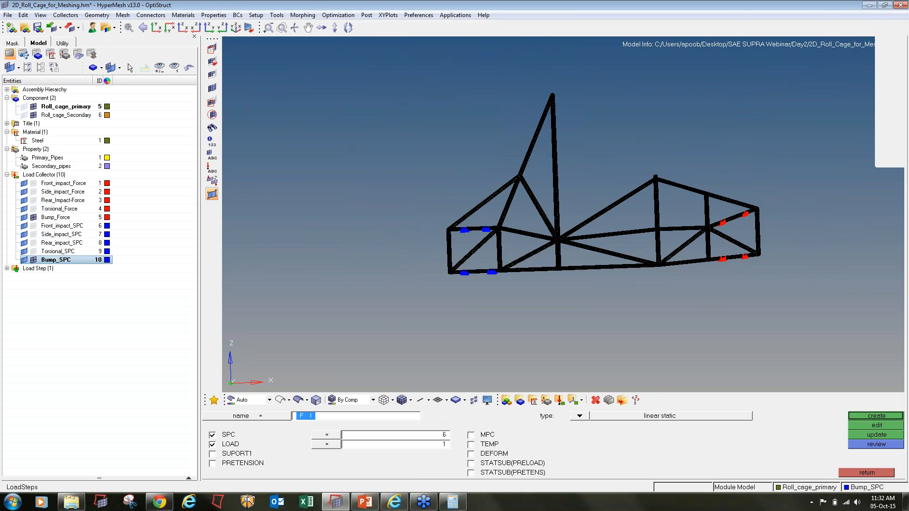
- Create load step SI pairing Side_impact_SPC with Side_impact_Force
{"action": "type", "text": "SI"}
{"action": "left_click", "coordinate": [375, 443]}
{"action": "left_click", "coordinate": [306, 474]}
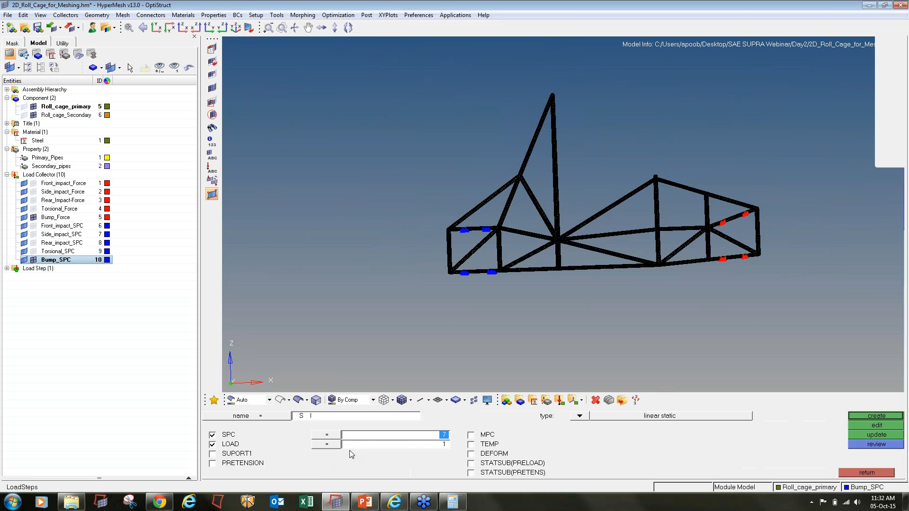
{"action": "left_click", "coordinate": [356, 445]}
{"action": "left_click", "coordinate": [271, 428]}
{"action": "left_click", "coordinate": [867, 415]}
- Set up load step RI with Rear_impact_SPC and Rear_Impact-Force
{"action": "left_click", "coordinate": [342, 417]}
{"action": "type", "text": "RI"}
{"action": "left_click", "coordinate": [370, 436]}
{"action": "left_click", "coordinate": [469, 415]}
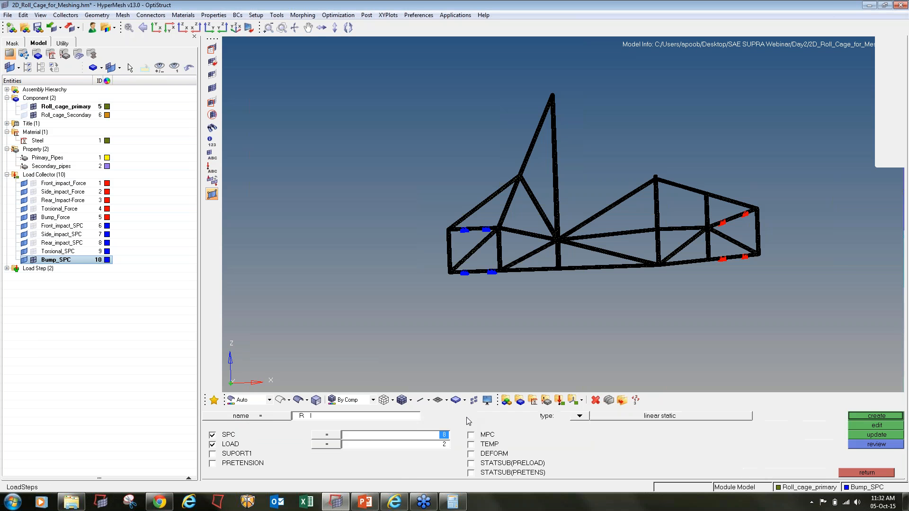
{"action": "left_click", "coordinate": [372, 446]}
{"action": "left_click", "coordinate": [269, 436]}
- Create the torsional load step pairing Torsional_SPC with Torsional_Force
{"action": "left_click", "coordinate": [381, 417]}
{"action": "type", "text": "T_"}
{"action": "left_click", "coordinate": [375, 435]}
{"action": "left_click", "coordinate": [432, 434]}
{"action": "left_click", "coordinate": [389, 446]}
{"action": "left_click", "coordinate": [295, 445]}
{"action": "left_click", "coordinate": [882, 417]}
- Create the bump load step pairing Bump_SPC with Bump_Force
{"action": "left_click", "coordinate": [378, 418]}
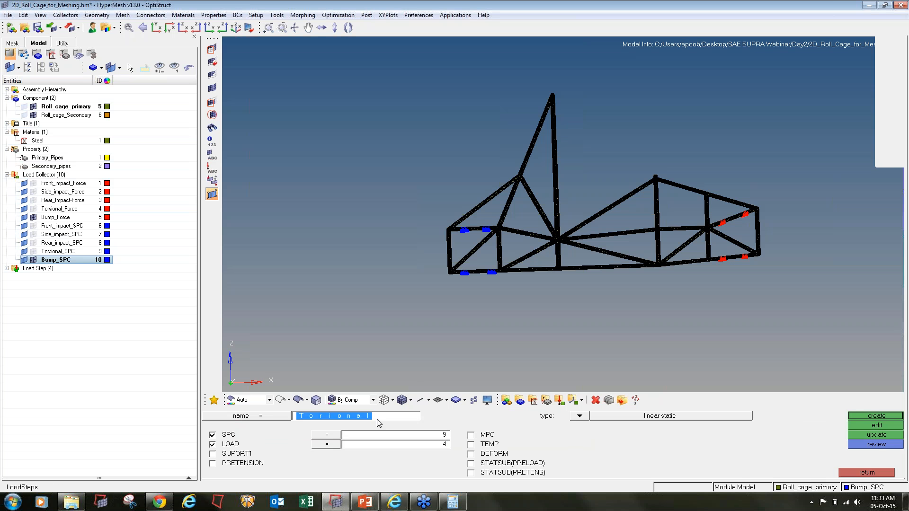
{"action": "type", "text": "Bump"}
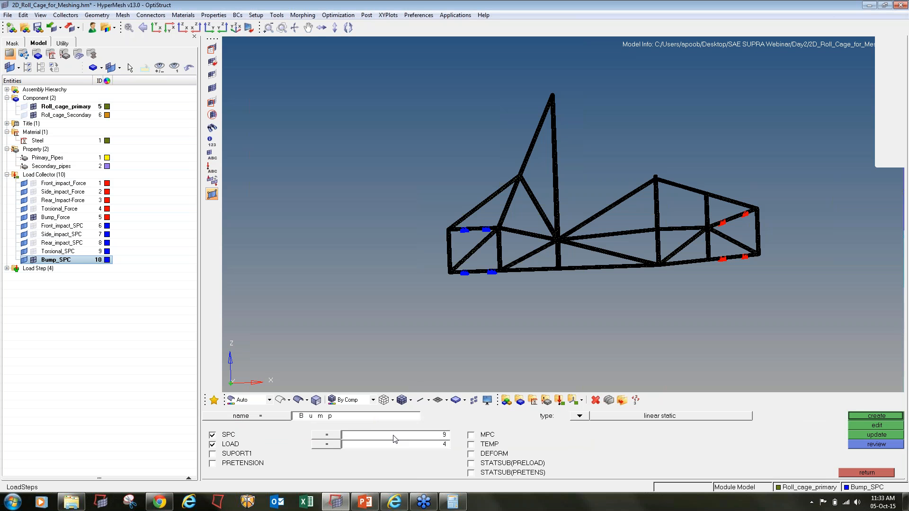
{"action": "left_click", "coordinate": [393, 435]}
{"action": "left_click", "coordinate": [416, 434]}
{"action": "left_click", "coordinate": [370, 446]}
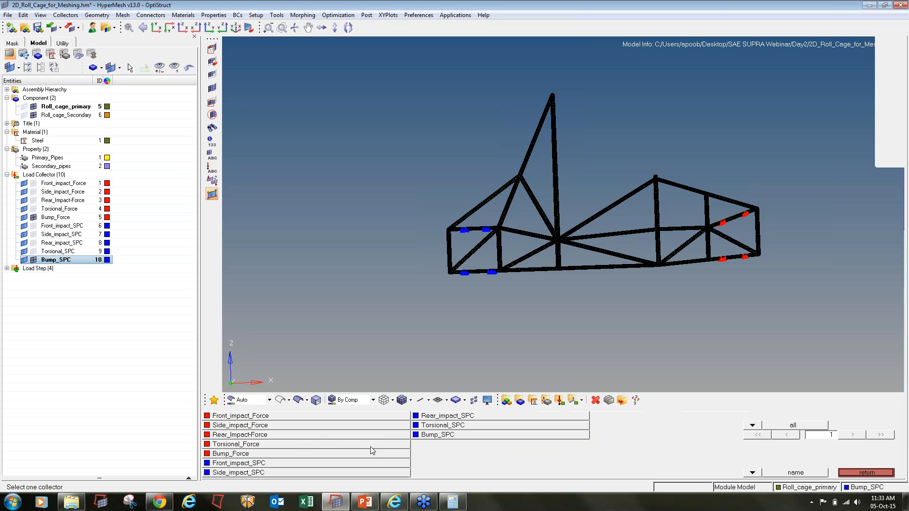
{"action": "left_click", "coordinate": [239, 453]}
{"action": "left_click", "coordinate": [876, 416]}
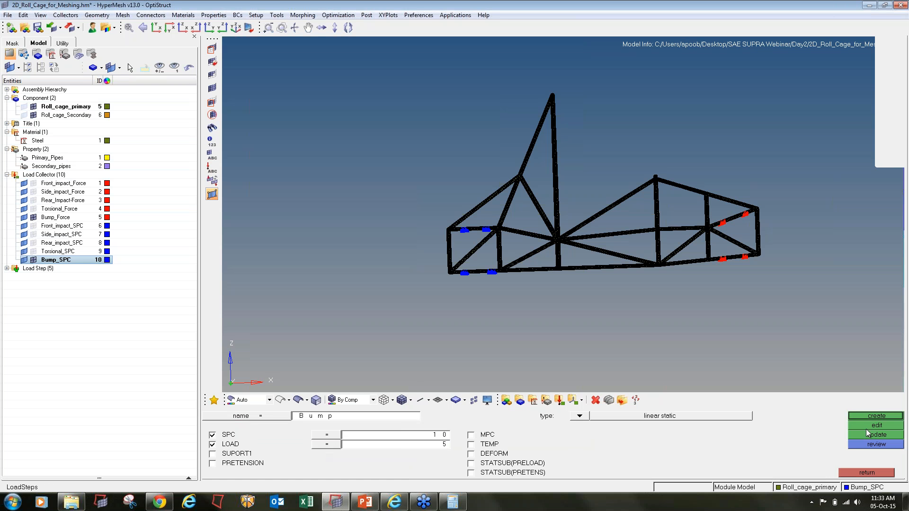
{"action": "left_click", "coordinate": [866, 473]}
- Start Save As and create and open a new folder inside Day2
{"action": "left_click", "coordinate": [8, 15]}
{"action": "left_click", "coordinate": [24, 67]}
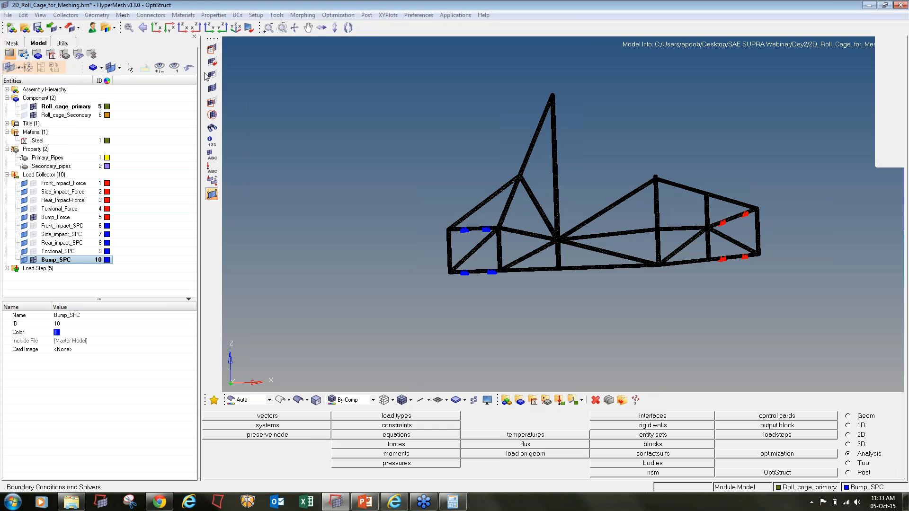
{"action": "left_click", "coordinate": [207, 23]}
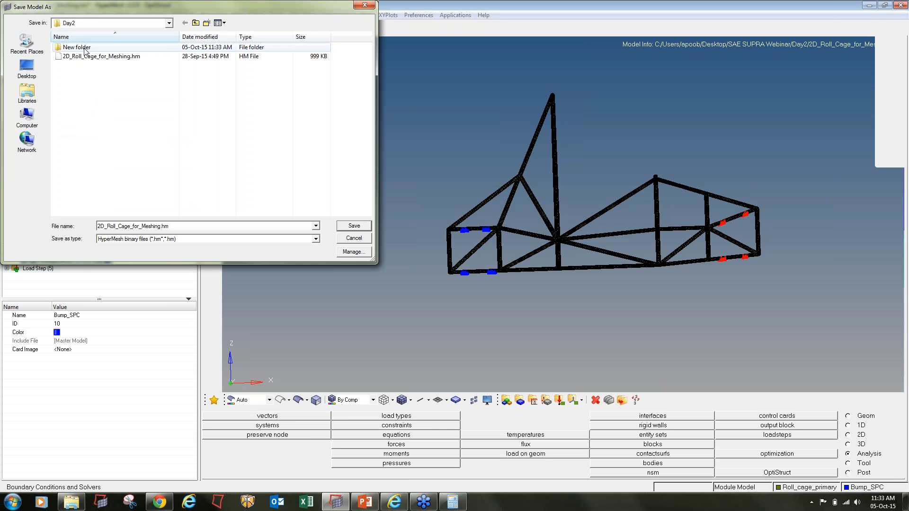
{"action": "double_click", "coordinate": [86, 49]}
- Save the model and run OptiStruct, whose log reports quality errors on TRIA3 element 7
{"action": "left_click", "coordinate": [354, 226]}
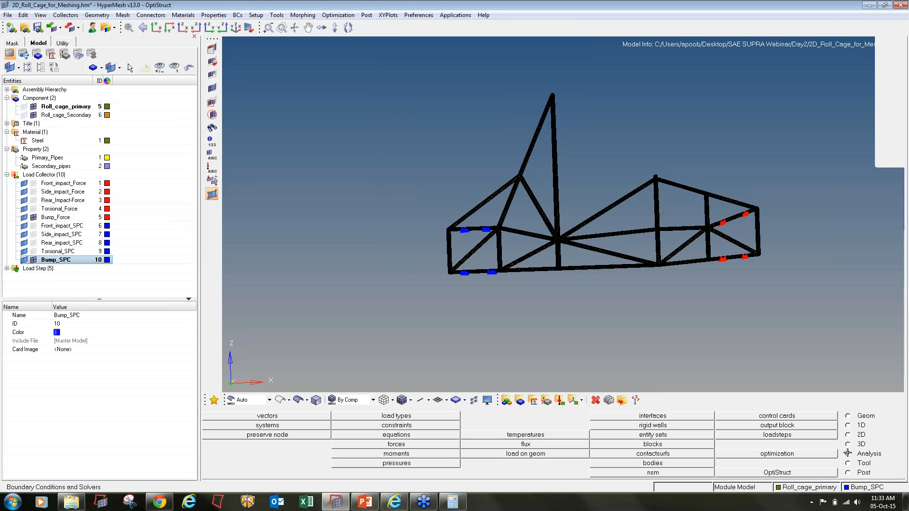
{"action": "left_click", "coordinate": [777, 473]}
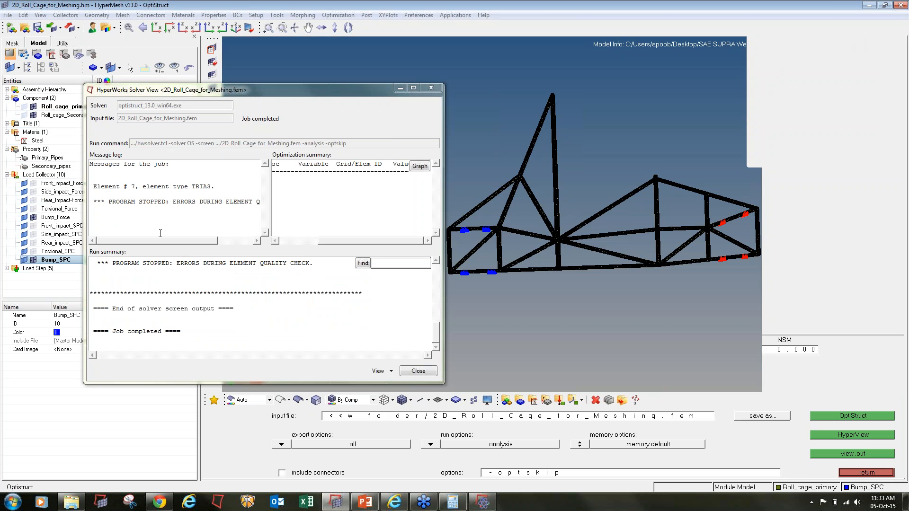
{"action": "left_click_drag", "start_coordinate": [155, 241], "coordinate": [135, 240]}
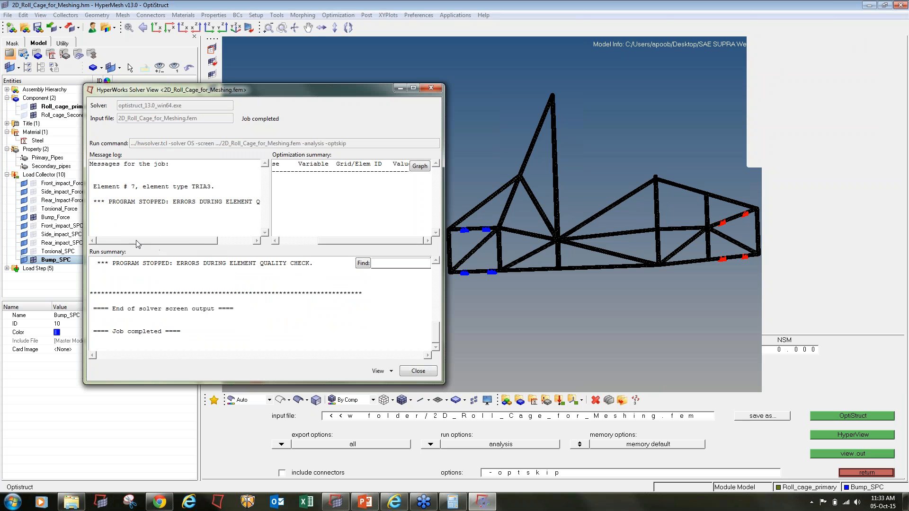
{"action": "double_click", "coordinate": [133, 186]}
{"action": "left_click", "coordinate": [692, 132]}
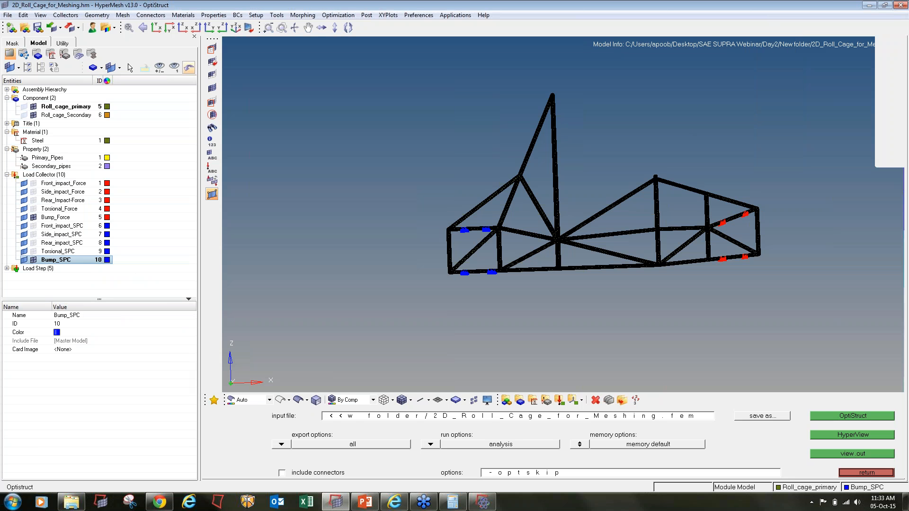
- Mask every element except element 7 and hide the Bump_Force and Bump_SPC markers
{"action": "left_click", "coordinate": [212, 49]}
{"action": "left_click", "coordinate": [408, 416]}
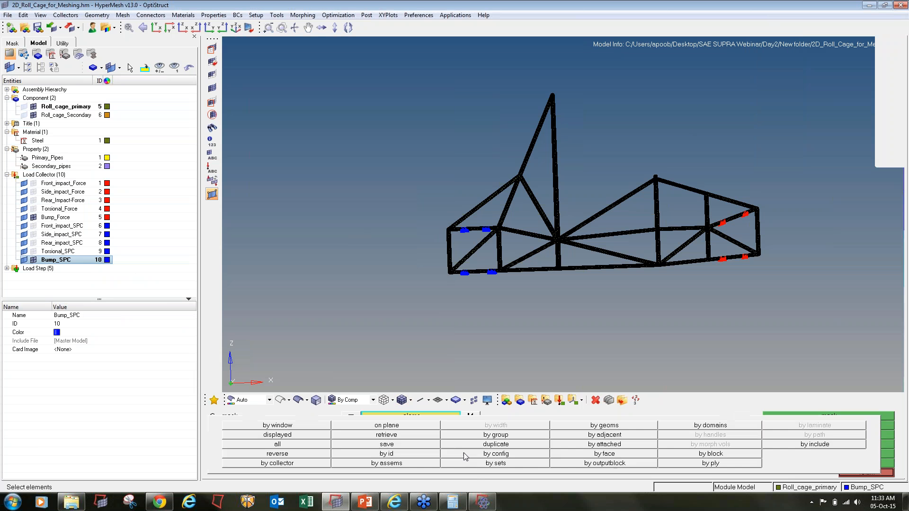
{"action": "left_click", "coordinate": [411, 454]}
{"action": "type", "text": "7"}
{"action": "key", "text": "Return"}
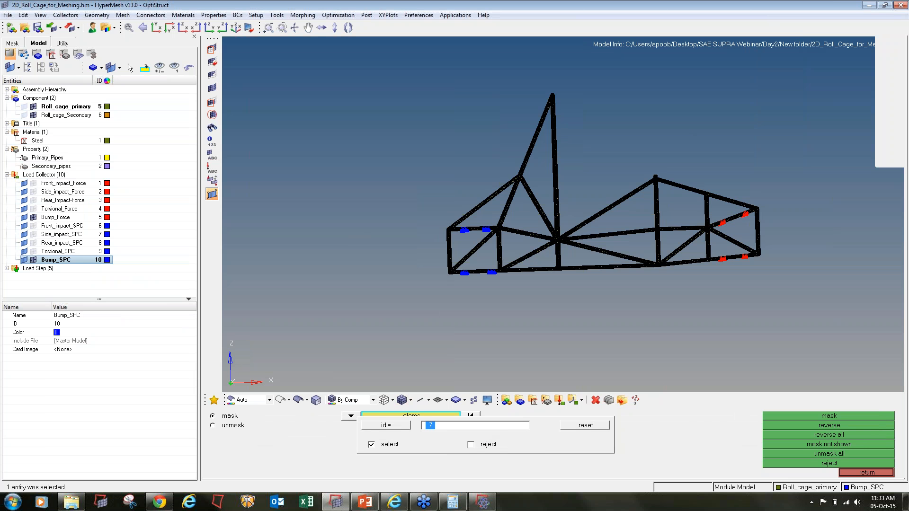
{"action": "left_click", "coordinate": [803, 416]}
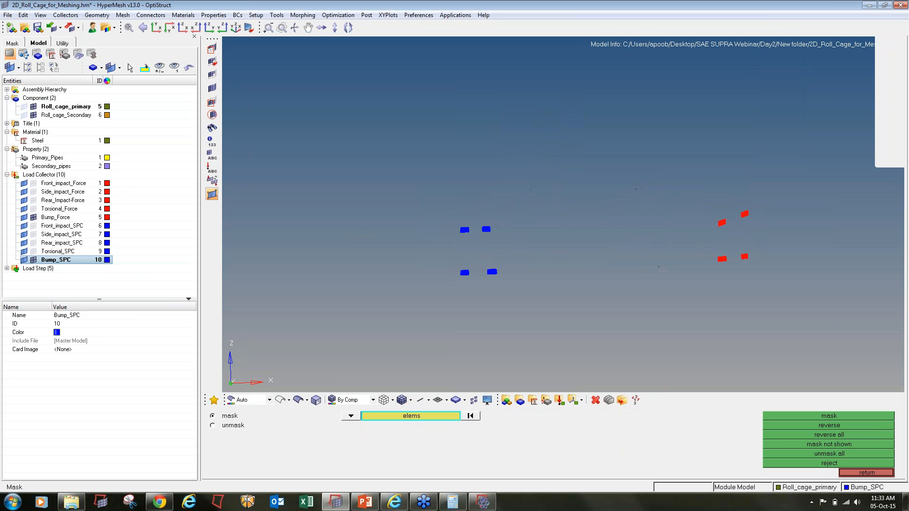
{"action": "left_click", "coordinate": [33, 217]}
{"action": "left_click", "coordinate": [33, 260]}
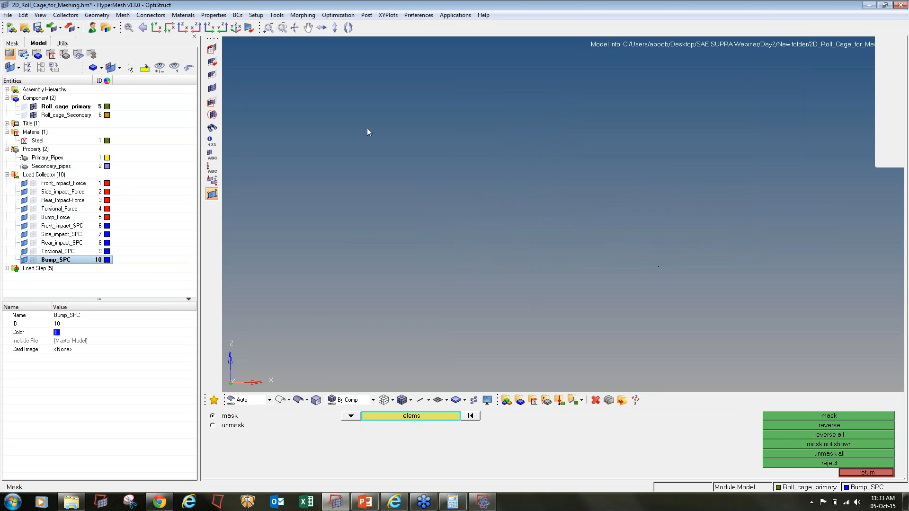
- Mark element 7's corners as temp nodes and show its 2D quality: aspect 4.600, skew 66.03°
{"action": "key", "text": "shift+F2"}
{"action": "mouse_move", "coordinate": [235, 46]}
{"action": "left_mouse_down", "text": "shift"}
{"action": "mouse_move", "coordinate": [822, 351]}
{"action": "mouse_move", "coordinate": [823, 362]}
{"action": "left_mouse_up", "text": "shift"}
{"action": "left_click", "coordinate": [826, 416]}
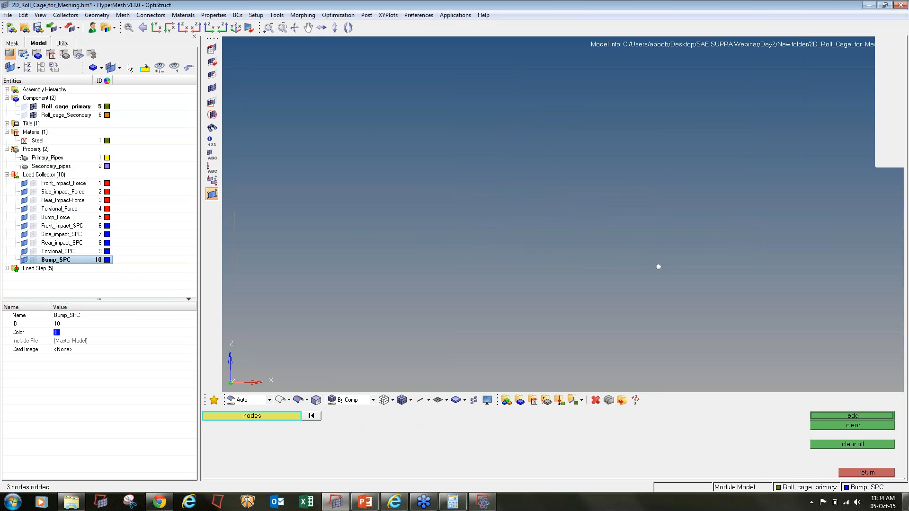
{"action": "left_click", "coordinate": [823, 418]}
{"action": "scroll", "coordinate": [644, 267], "scroll_direction": "up", "scroll_amount": 3, "text": "ctrl"}
{"action": "scroll", "coordinate": [657, 285], "scroll_direction": "up", "scroll_amount": 5, "text": "ctrl"}
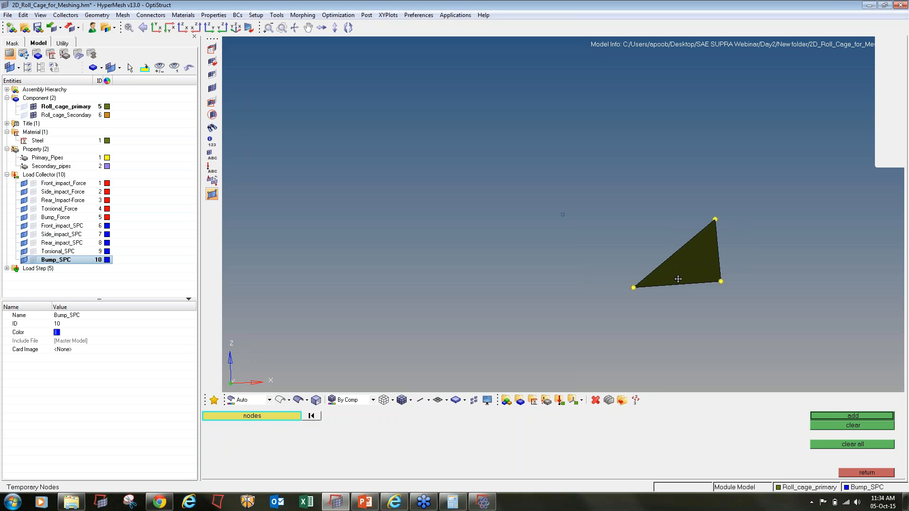
{"action": "left_click_drag", "start_coordinate": [711, 324], "coordinate": [702, 313], "text": "ctrl"}
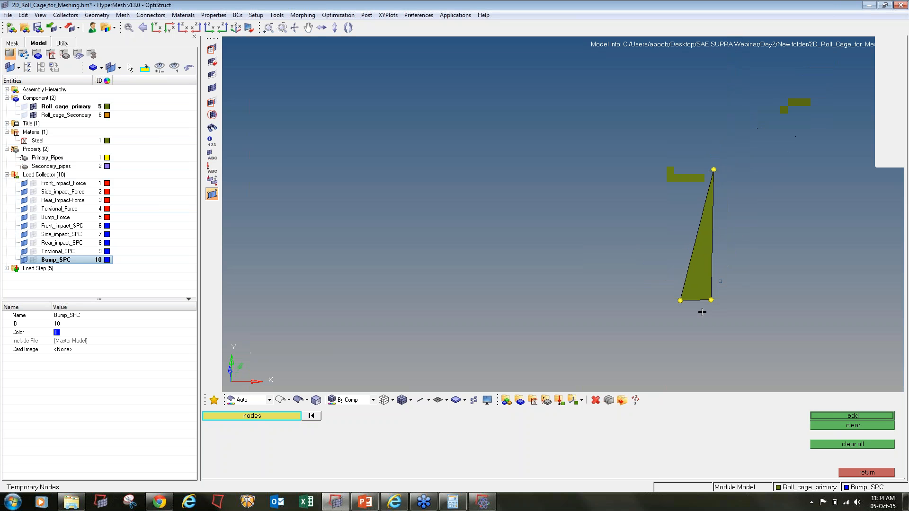
{"action": "key", "text": "F10"}
{"action": "left_click", "coordinate": [705, 276]}
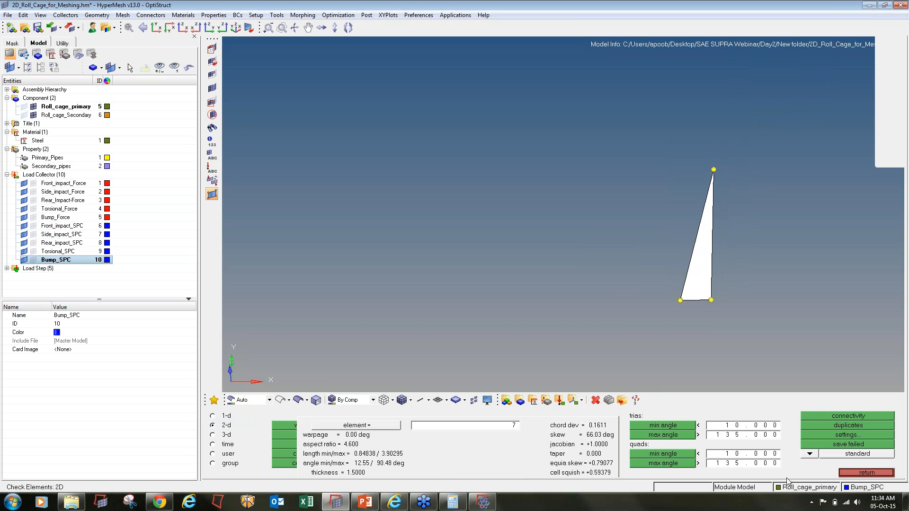
- Check element 7's aspect ratio in the 2D element check
{"action": "left_click", "coordinate": [324, 436]}
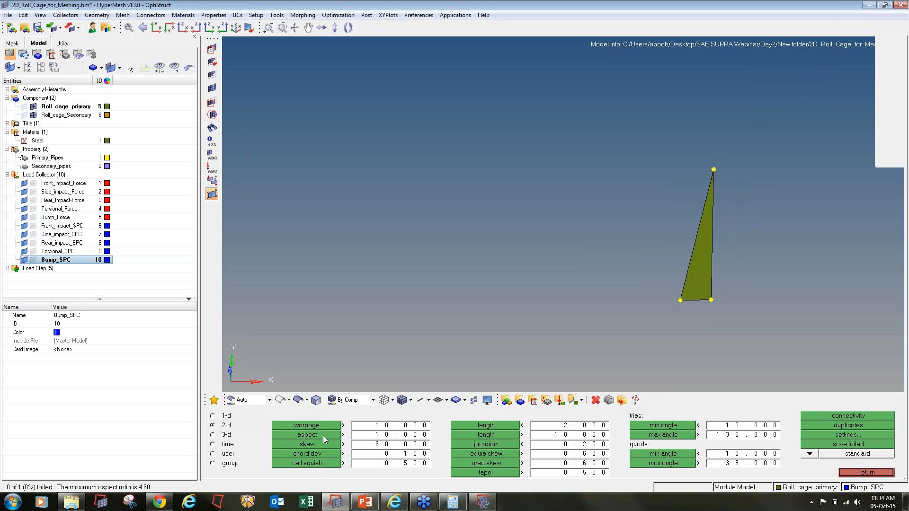
{"action": "left_click", "coordinate": [323, 435]}
{"action": "right_click_drag", "start_coordinate": [784, 336], "coordinate": [716, 333], "text": "ctrl"}
- Stretch element 7's bottom edge to 1.000 and colour the model by material
{"action": "key", "text": "F4"}
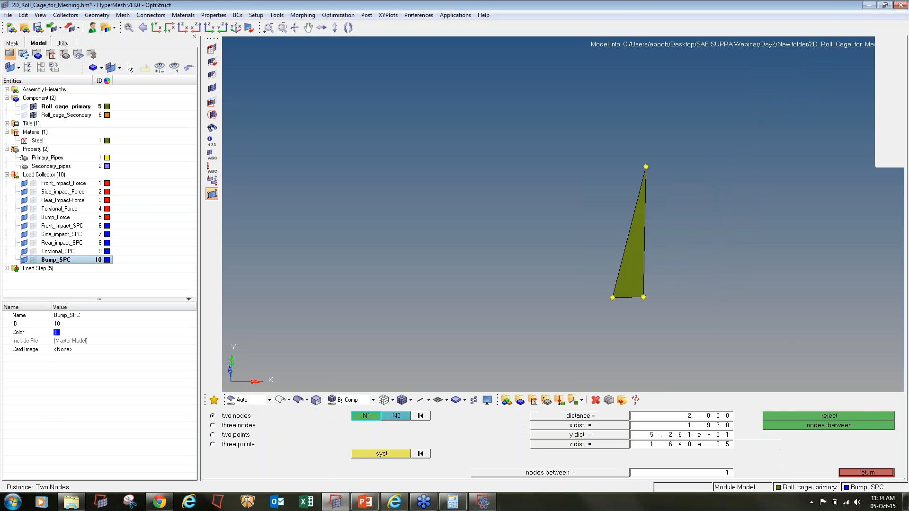
{"action": "left_click", "coordinate": [612, 299]}
{"action": "left_click", "coordinate": [345, 401]}
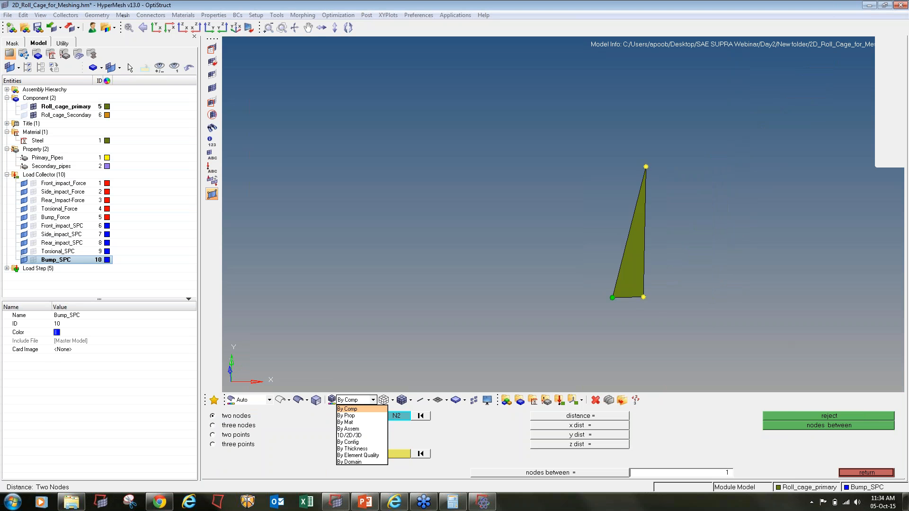
{"action": "left_click", "coordinate": [350, 422]}
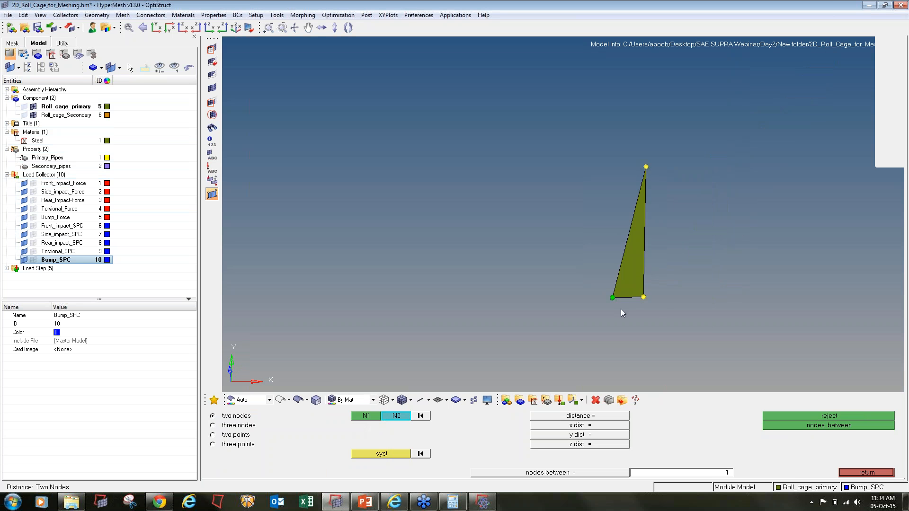
{"action": "left_click", "coordinate": [643, 297]}
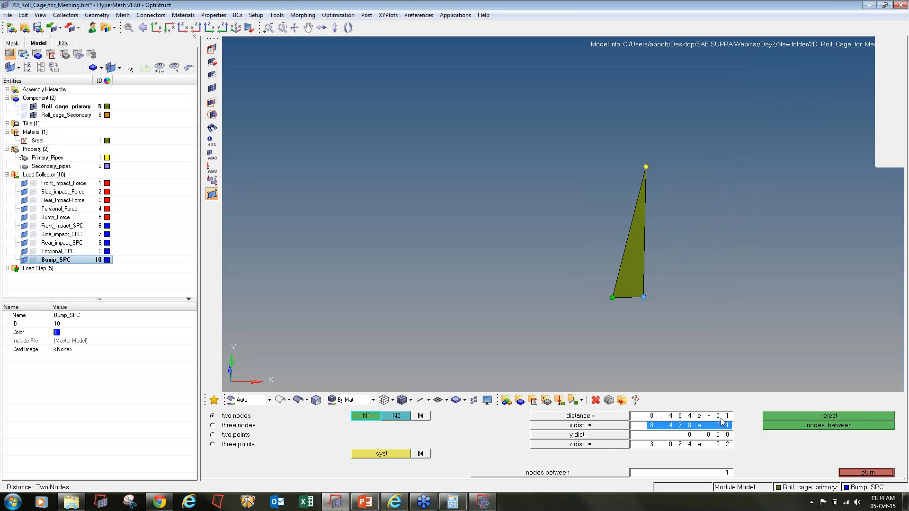
{"action": "type", "text": "1"}
{"action": "key", "text": "Return"}
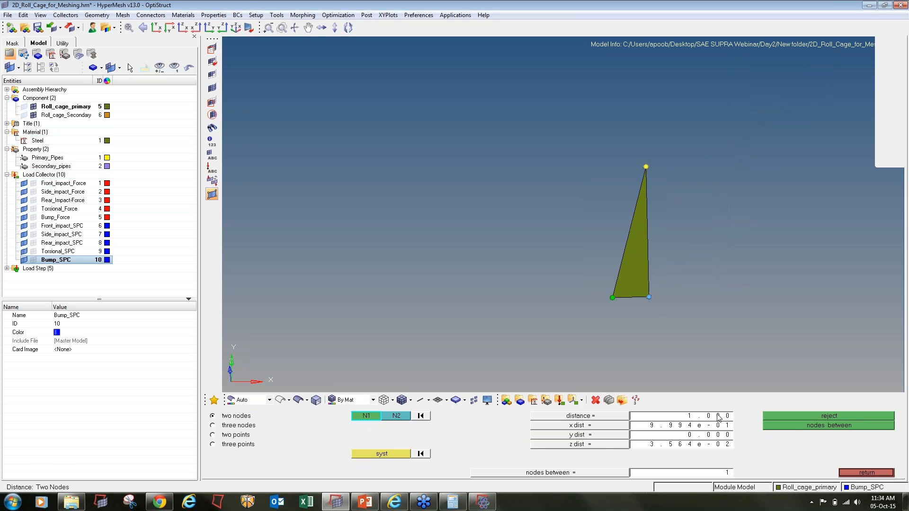
{"action": "key", "text": "shift+F5"}
{"action": "scroll", "coordinate": [578, 249], "scroll_direction": "down", "scroll_amount": 5}
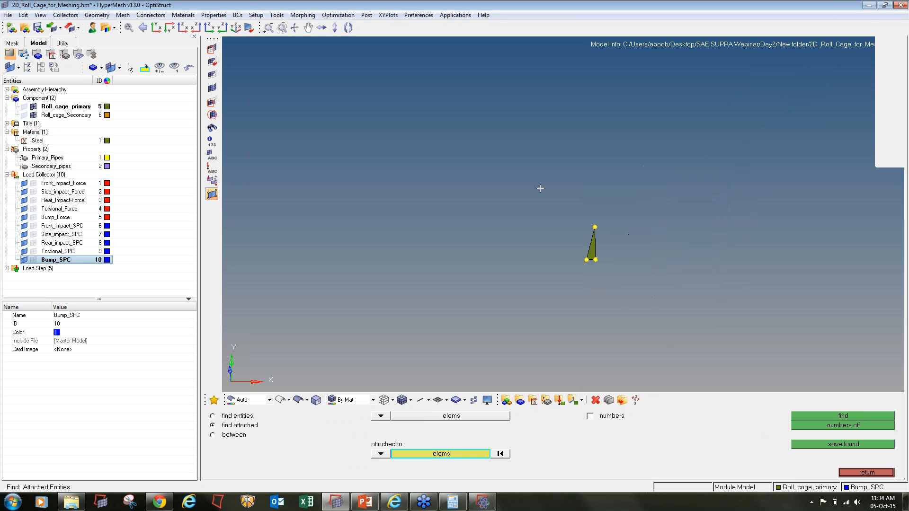
- Show the elements attached to the edited triangle, widening to a ring of 30 elements
{"action": "middle_click", "coordinate": [651, 288]}
{"action": "left_click_drag", "start_coordinate": [503, 164], "coordinate": [748, 362], "text": "shift"}
{"action": "middle_click", "coordinate": [748, 361]}
{"action": "left_click_drag", "start_coordinate": [483, 131], "coordinate": [770, 373], "text": "shift"}
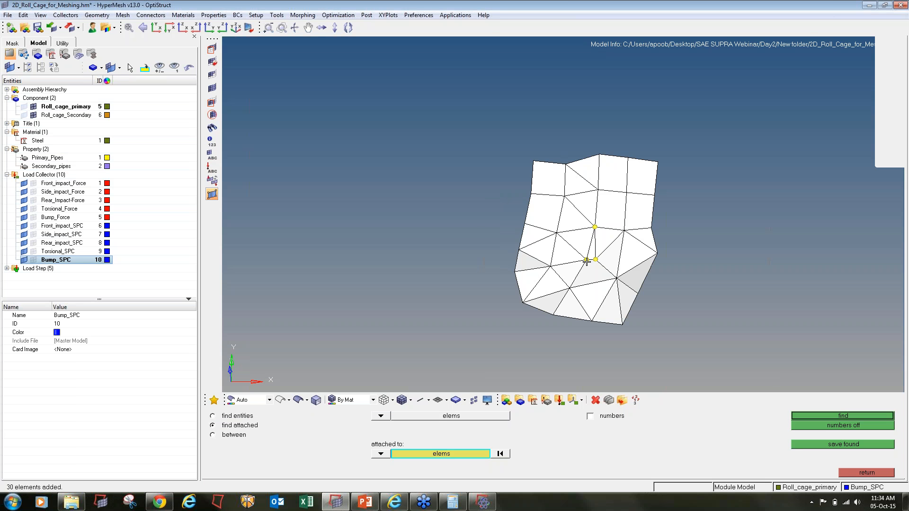
{"action": "middle_click", "coordinate": [770, 373]}
{"action": "scroll", "coordinate": [599, 254], "scroll_direction": "up", "scroll_amount": 4}
- Automesh the seven elements around the triangle into five new elements and accept
{"action": "key", "text": "F12"}
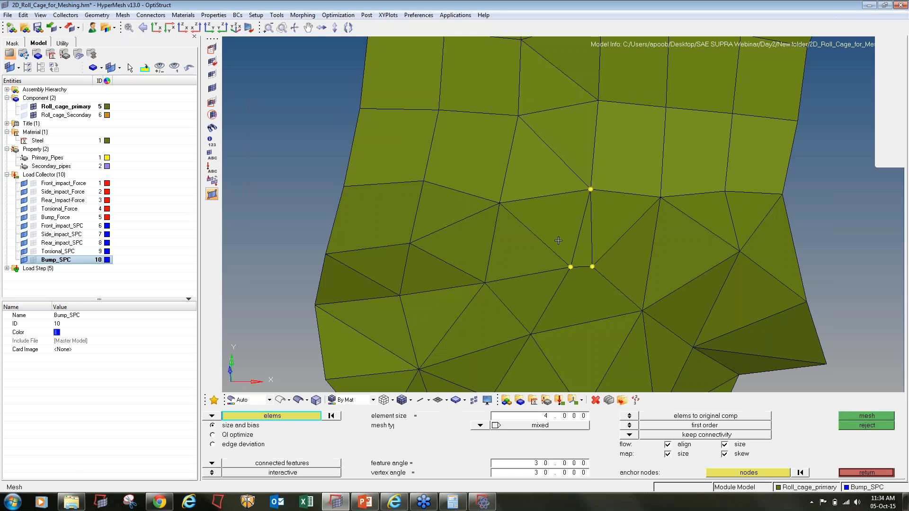
{"action": "left_click", "coordinate": [566, 240]}
{"action": "left_click", "coordinate": [597, 250]}
{"action": "left_click", "coordinate": [586, 246]}
{"action": "left_click", "coordinate": [609, 272]}
{"action": "left_click", "coordinate": [585, 303]}
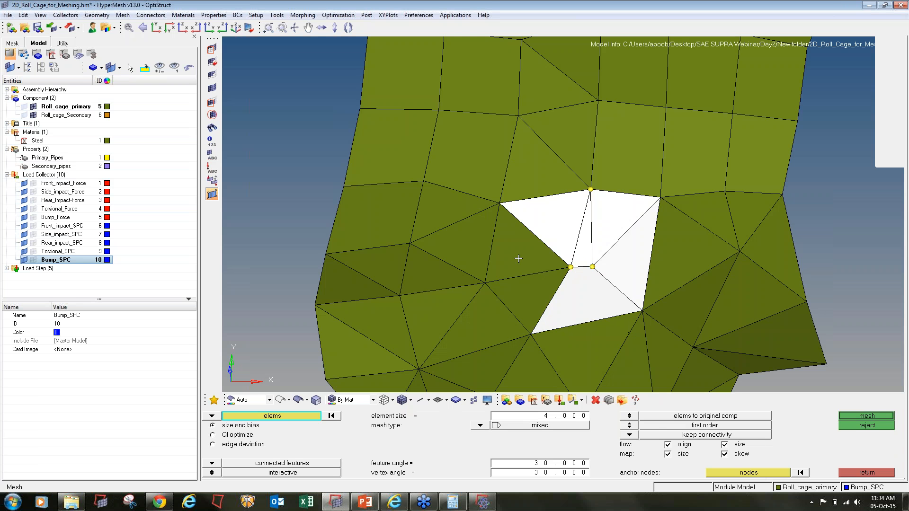
{"action": "left_click", "coordinate": [518, 259]}
{"action": "left_click", "coordinate": [528, 296]}
{"action": "middle_click", "coordinate": [528, 296]}
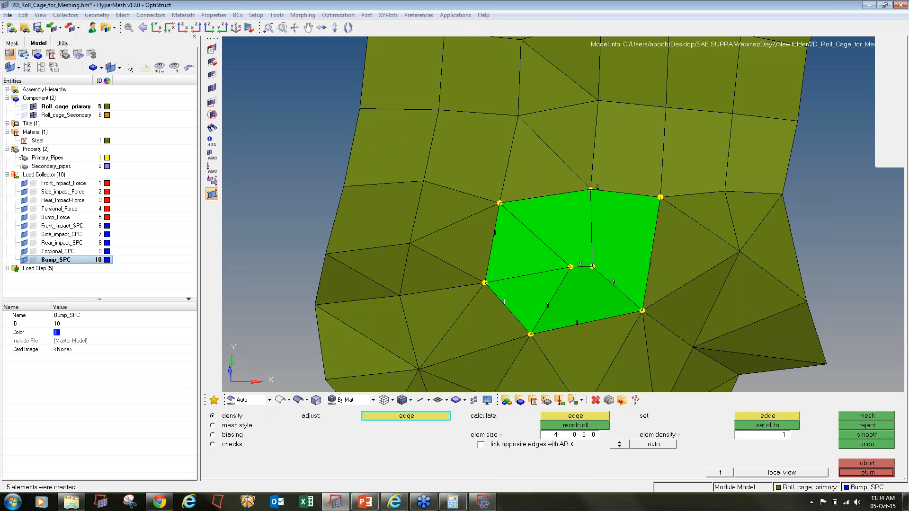
{"action": "key", "text": "Escape"}
- Tilt the view and mask four elements beside the remeshed patch, then return to Analysis
{"action": "scroll", "coordinate": [563, 286], "scroll_direction": "down", "scroll_amount": 3}
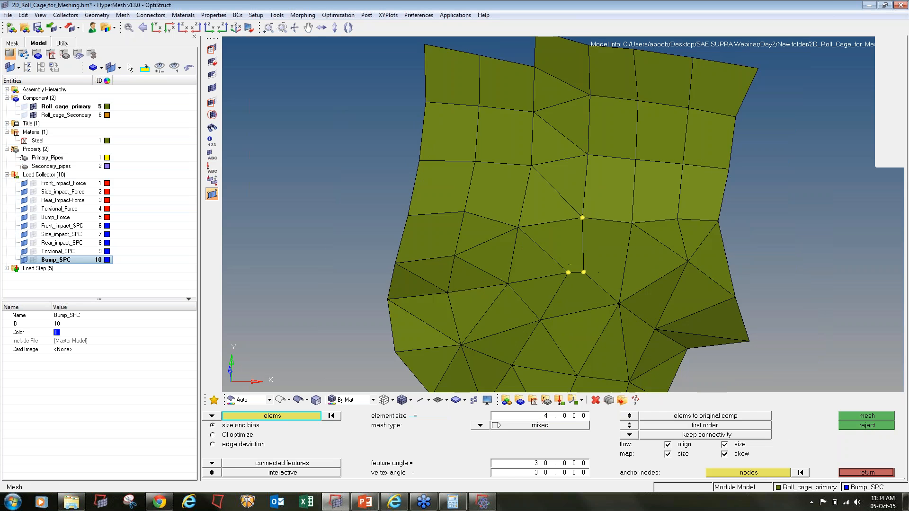
{"action": "scroll", "coordinate": [563, 287], "scroll_direction": "down", "scroll_amount": 6, "text": "ctrl"}
{"action": "scroll", "coordinate": [564, 287], "scroll_direction": "up", "scroll_amount": 3, "text": "ctrl"}
{"action": "left_click_drag", "start_coordinate": [529, 324], "coordinate": [639, 293], "text": "ctrl"}
{"action": "scroll", "coordinate": [546, 261], "scroll_direction": "up", "scroll_amount": 5, "text": "ctrl"}
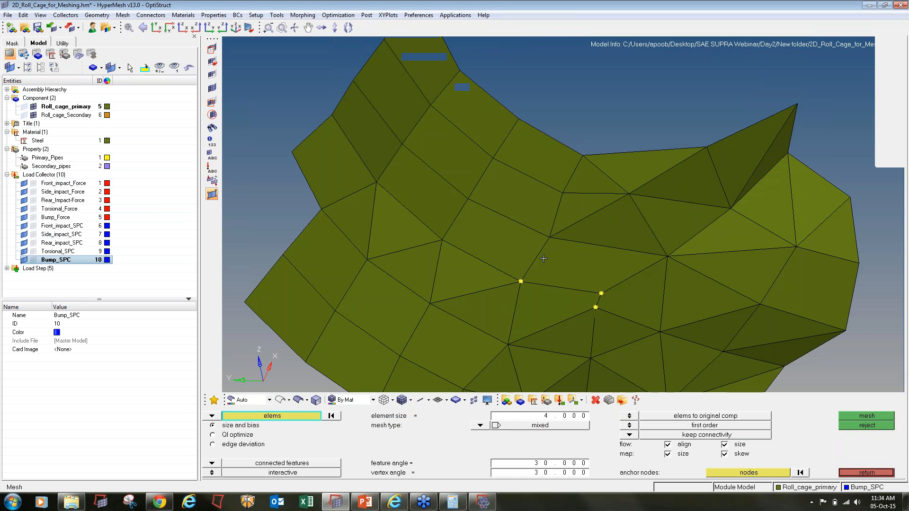
{"action": "left_click", "coordinate": [209, 50]}
{"action": "left_click", "coordinate": [545, 310]}
{"action": "left_click", "coordinate": [599, 265]}
{"action": "middle_click", "coordinate": [635, 300]}
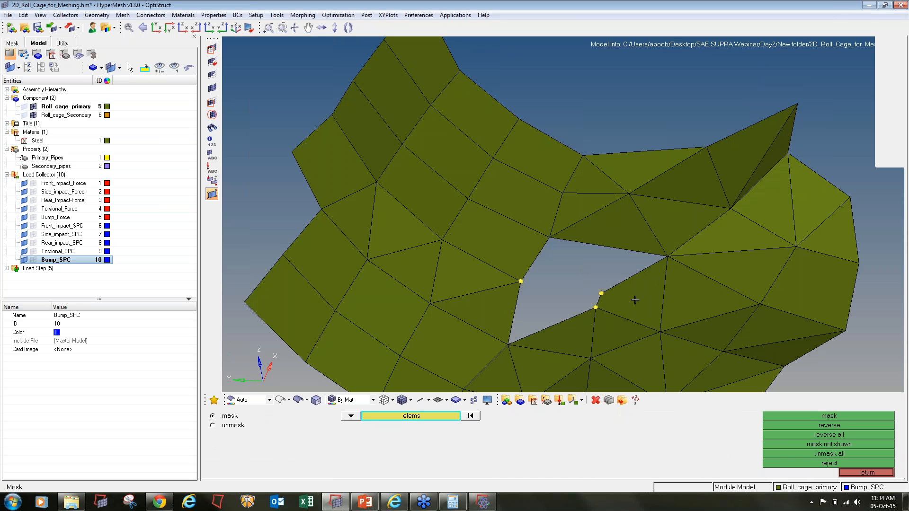
{"action": "left_click", "coordinate": [636, 300]}
{"action": "left_click", "coordinate": [588, 328]}
{"action": "middle_click", "coordinate": [587, 331]}
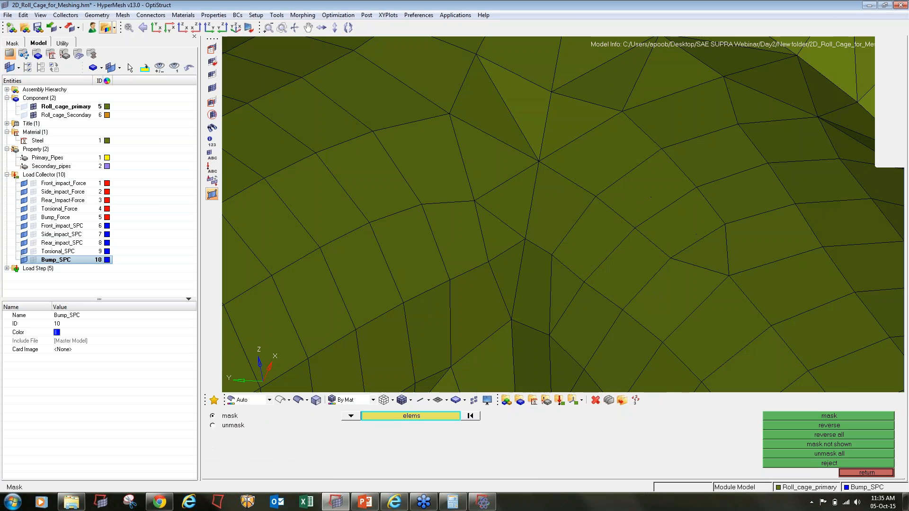
{"action": "left_click", "coordinate": [37, 28]}
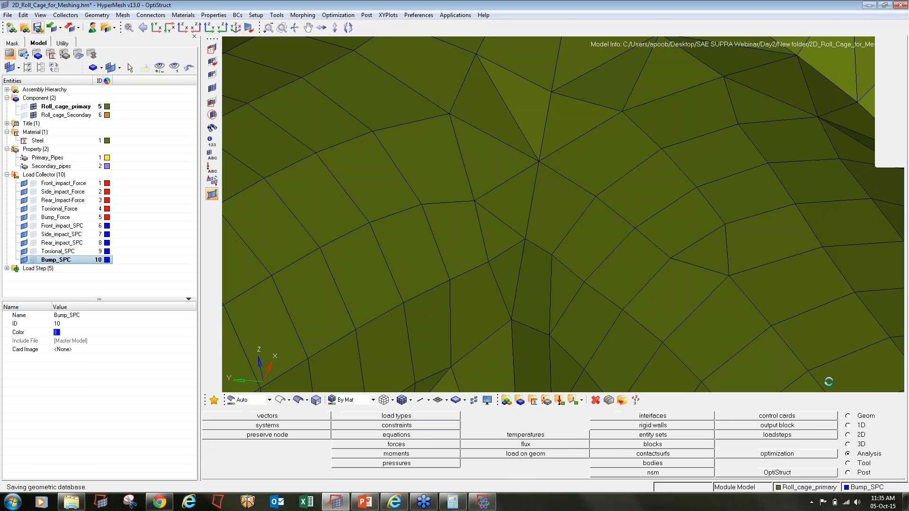
- Rerun OptiStruct with a 7000 MB memory limit, overwriting the existing input file
{"action": "left_click", "coordinate": [808, 474]}
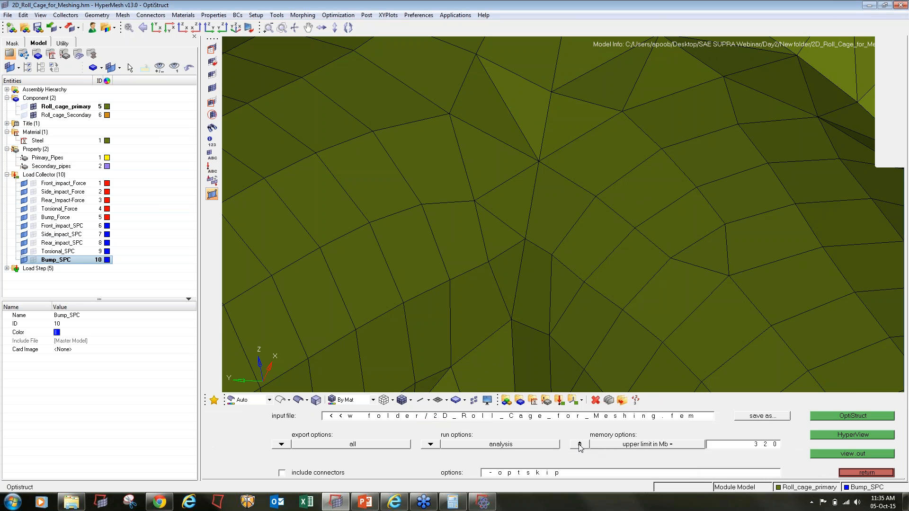
{"action": "left_click", "coordinate": [733, 449]}
{"action": "type", "text": "7000"}
{"action": "left_click", "coordinate": [837, 415]}
{"action": "left_click", "coordinate": [550, 454]}
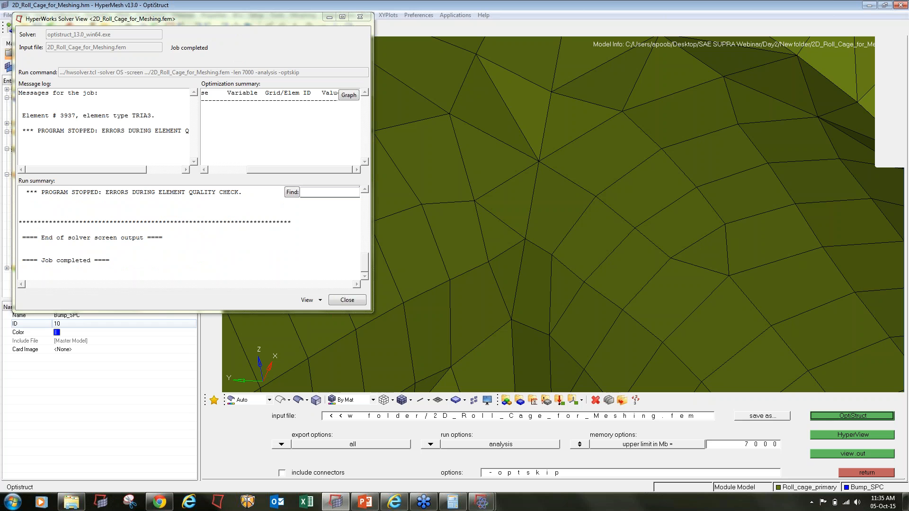
- Select failing element 3937 in the solver log and close the solver window
{"action": "double_click", "coordinate": [74, 115]}
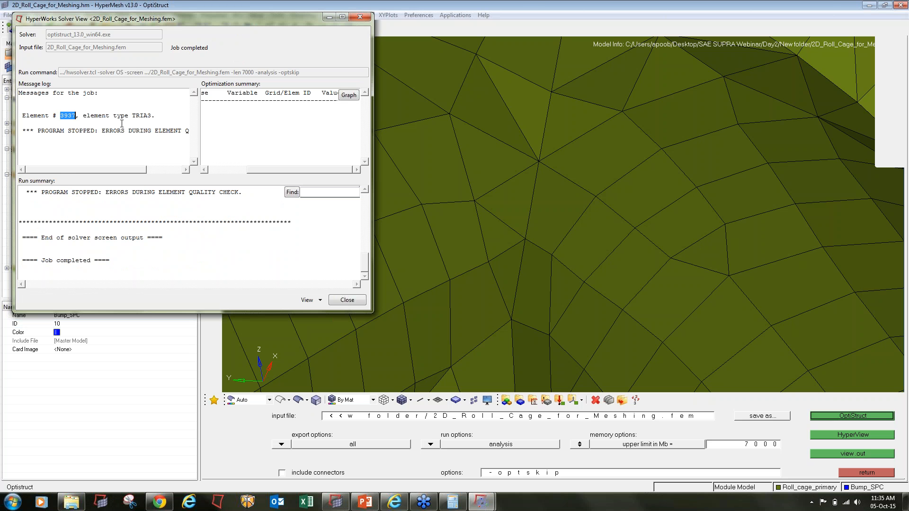
{"action": "left_click", "coordinate": [347, 300]}
{"action": "key", "text": "F5"}
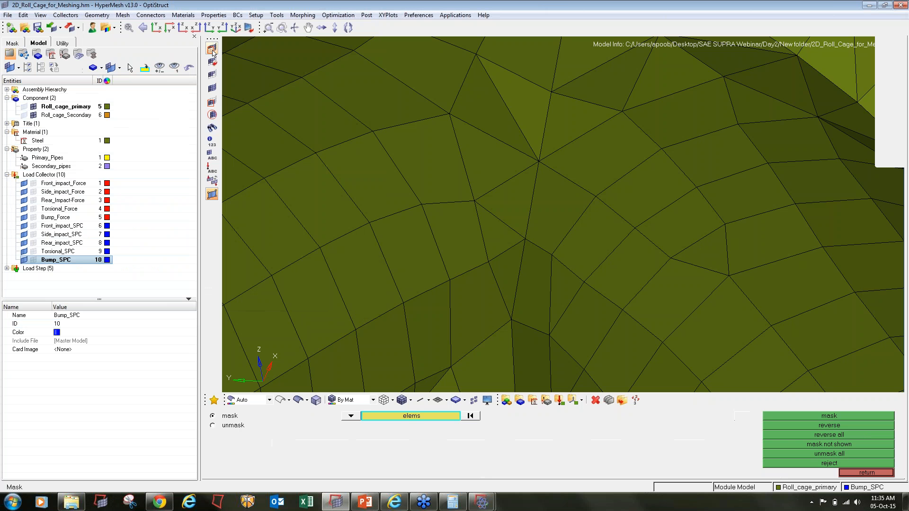
- Mask everything except element 3937 by id and clear all temporary nodes
{"action": "left_click", "coordinate": [411, 416]}
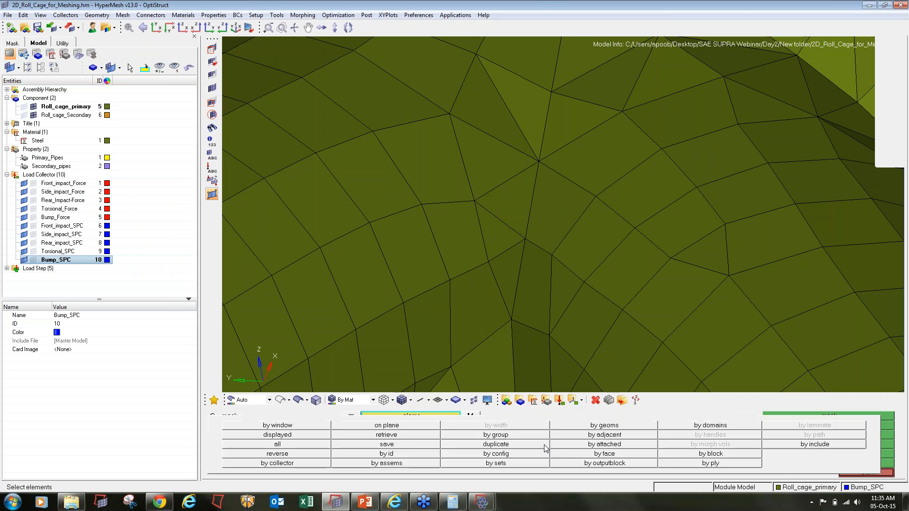
{"action": "left_click", "coordinate": [406, 451]}
{"action": "type", "text": "3937"}
{"action": "key", "text": "Return"}
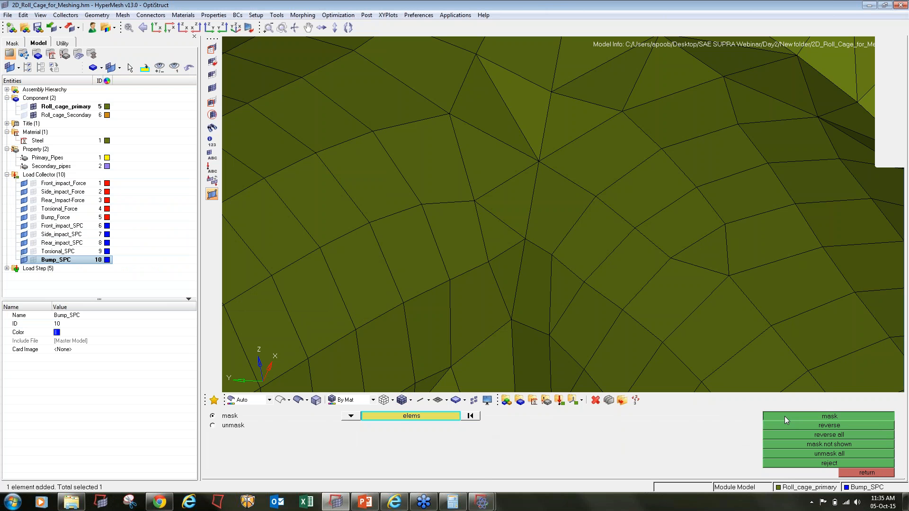
{"action": "left_click", "coordinate": [785, 417]}
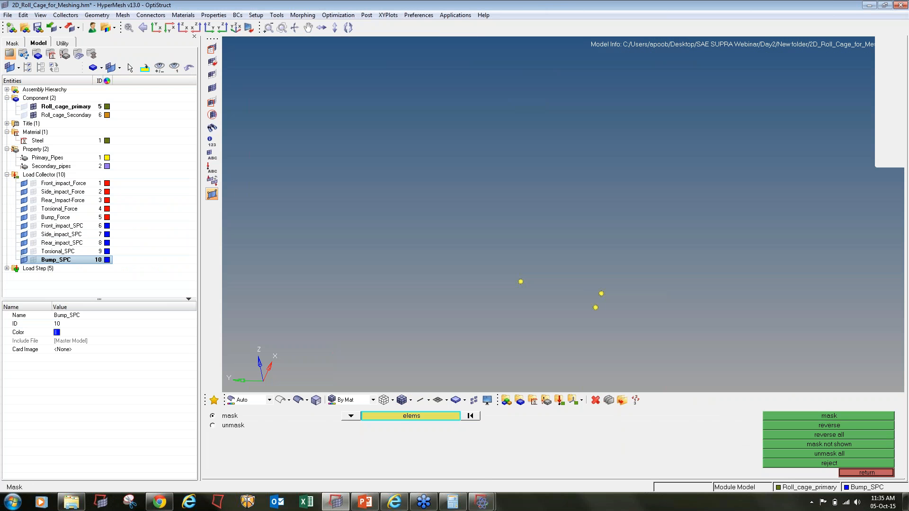
{"action": "key", "text": "shift+F2"}
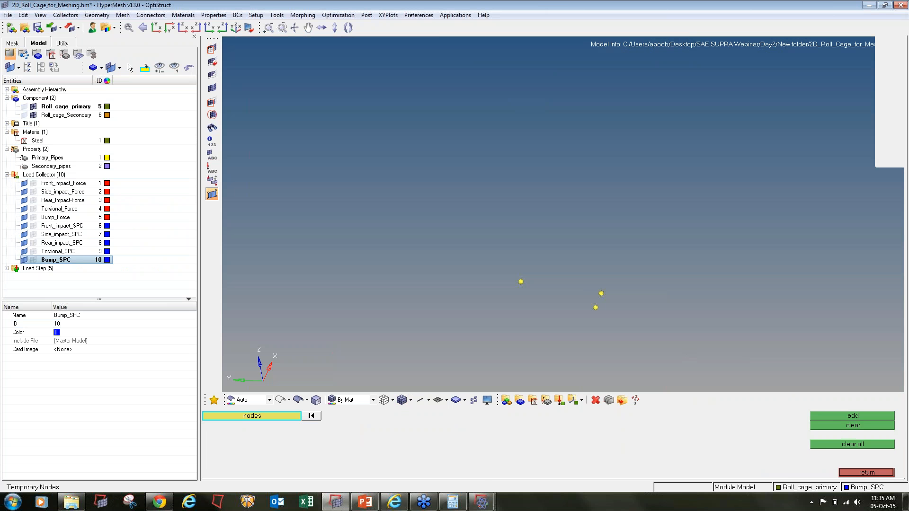
{"action": "left_click", "coordinate": [831, 445]}
{"action": "left_click_drag", "start_coordinate": [630, 299], "coordinate": [668, 306], "text": "ctrl"}
- Display the elements attached to failing triangle 3937
{"action": "key", "text": "shift+F5"}
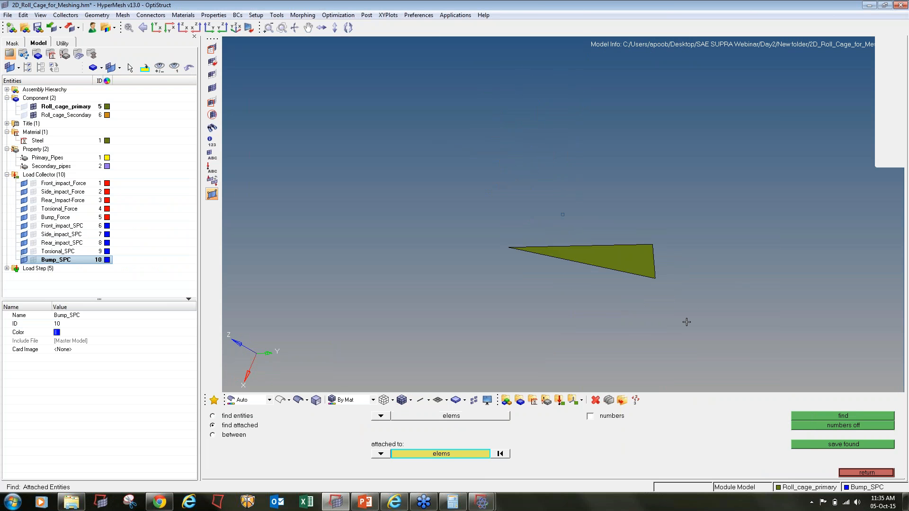
{"action": "left_click_drag", "start_coordinate": [723, 328], "coordinate": [302, 116], "text": "shift"}
{"action": "middle_click", "coordinate": [302, 116]}
{"action": "scroll", "coordinate": [586, 268], "scroll_direction": "down", "scroll_amount": 6}
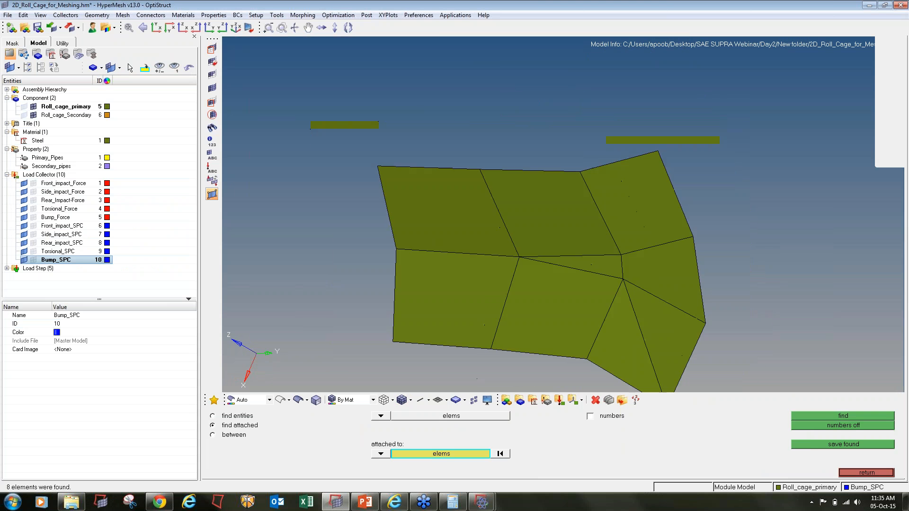
{"action": "scroll", "coordinate": [597, 275], "scroll_direction": "up", "scroll_amount": 6}
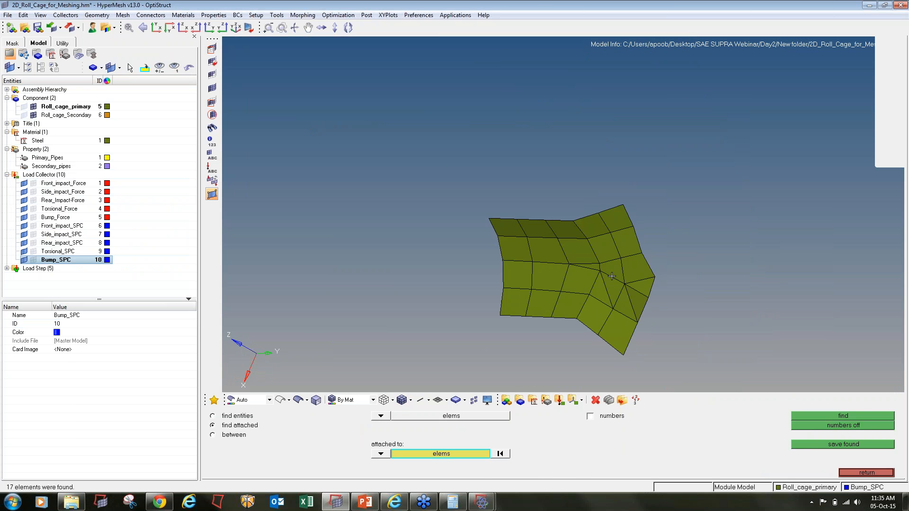
- Automesh the eight elements around element 3937 at size 4, then save the model
{"action": "key", "text": "F12"}
{"action": "left_click", "coordinate": [554, 271]}
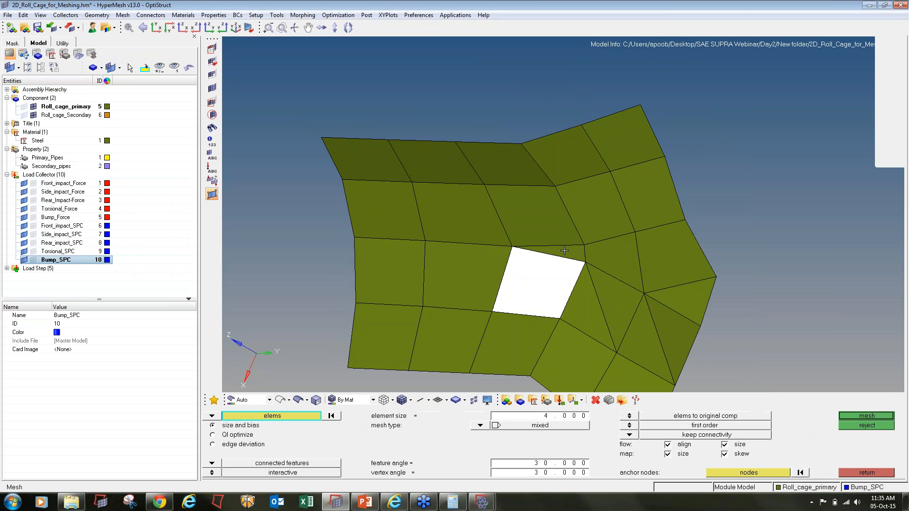
{"action": "left_click", "coordinate": [587, 311]}
{"action": "left_click", "coordinate": [615, 302]}
{"action": "left_click", "coordinate": [611, 260]}
{"action": "left_click", "coordinate": [595, 211]}
{"action": "left_click", "coordinate": [519, 220]}
{"action": "left_click", "coordinate": [450, 213]}
{"action": "left_click", "coordinate": [473, 274]}
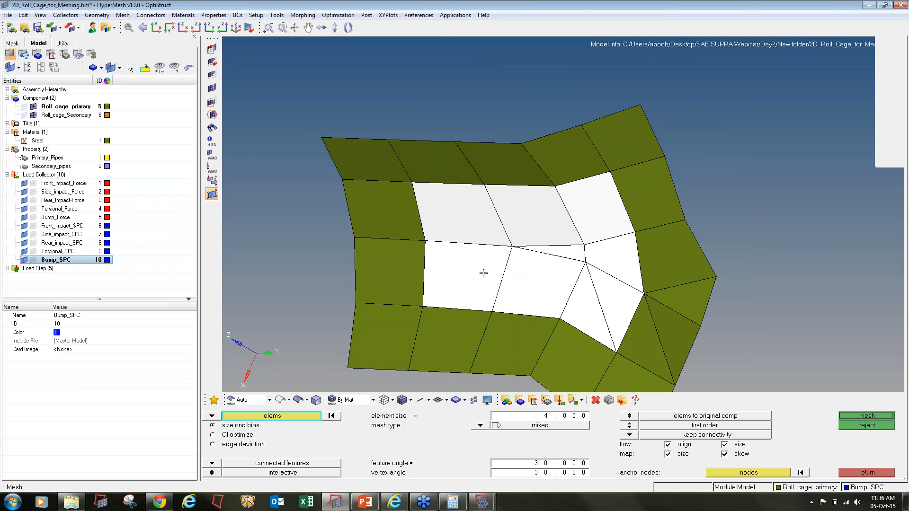
{"action": "middle_click", "coordinate": [483, 272]}
{"action": "key", "text": "Escape"}
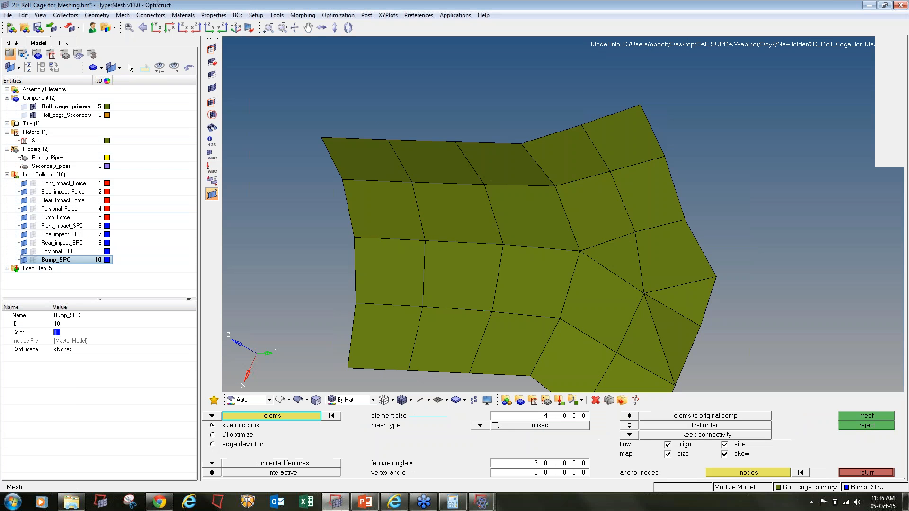
{"action": "scroll", "coordinate": [492, 274], "scroll_direction": "down", "scroll_amount": 4}
{"action": "left_click", "coordinate": [38, 29]}
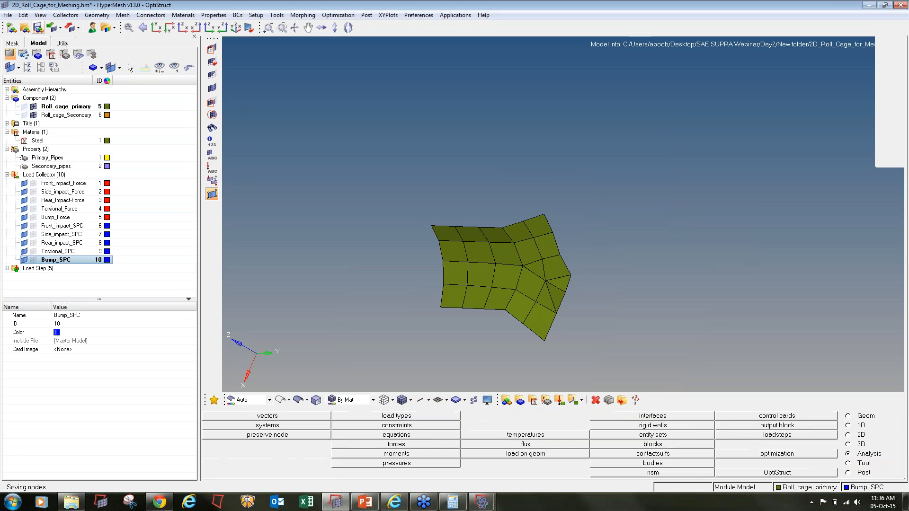
- Rerun OptiStruct on the remeshed model, overwriting the existing input file
{"action": "left_click", "coordinate": [38, 29]}
{"action": "left_click", "coordinate": [778, 472]}
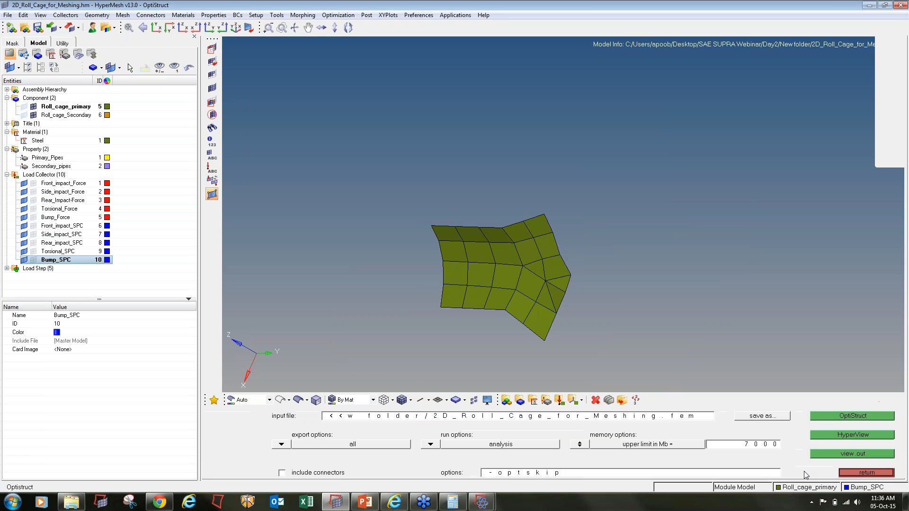
{"action": "left_click", "coordinate": [841, 417]}
{"action": "left_click", "coordinate": [532, 455]}
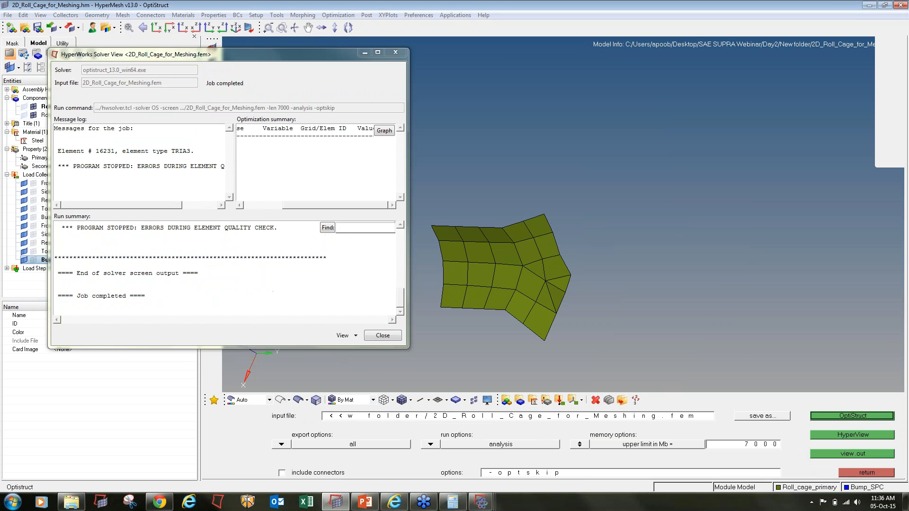
- Copy failing element id 16231 from the log and unmask all elements in HyperMesh
{"action": "double_click", "coordinate": [103, 152]}
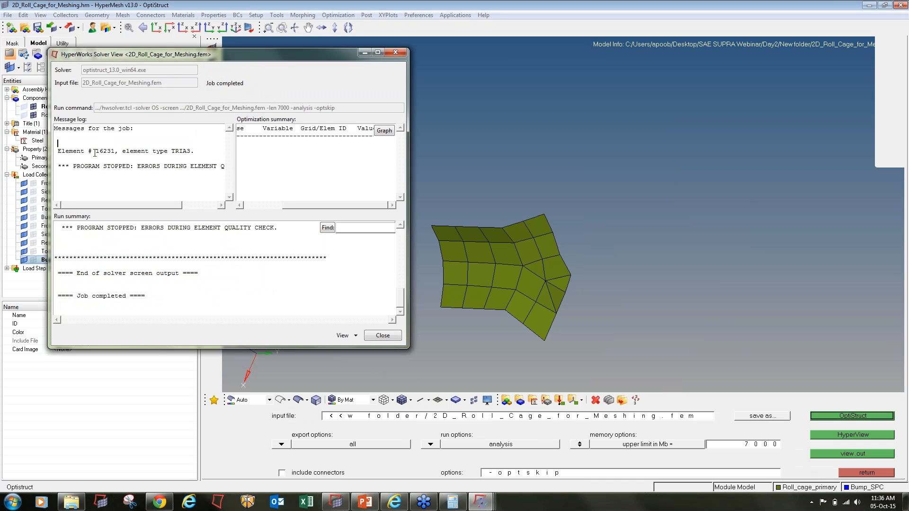
{"action": "left_click_drag", "start_coordinate": [96, 152], "coordinate": [114, 152]}
{"action": "left_click", "coordinate": [559, 167]}
{"action": "left_click", "coordinate": [212, 88]}
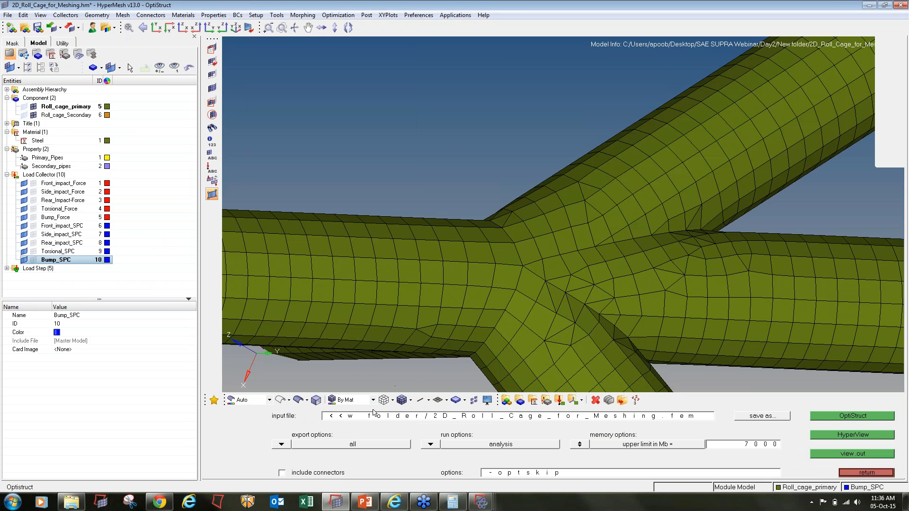
- Mask everything except element 16231 by id and fit it in view
{"action": "left_click", "coordinate": [214, 49]}
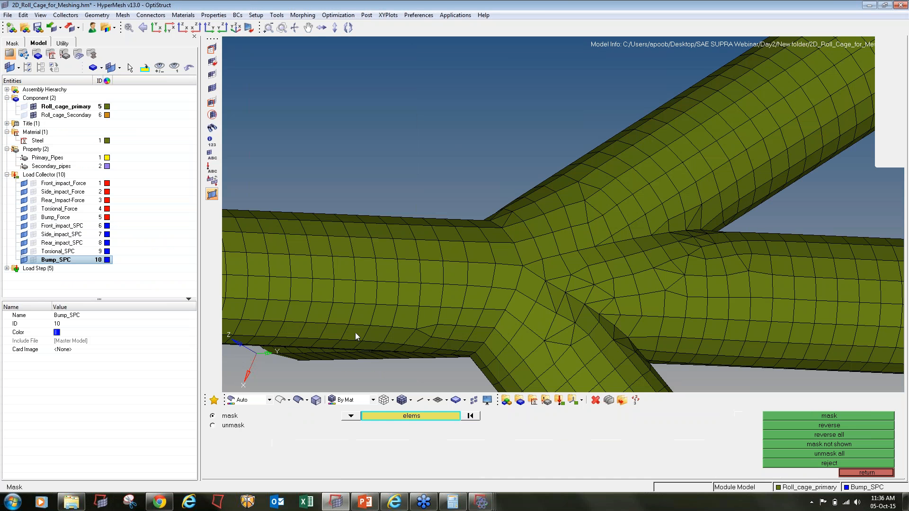
{"action": "left_click", "coordinate": [417, 419]}
{"action": "left_click", "coordinate": [387, 454]}
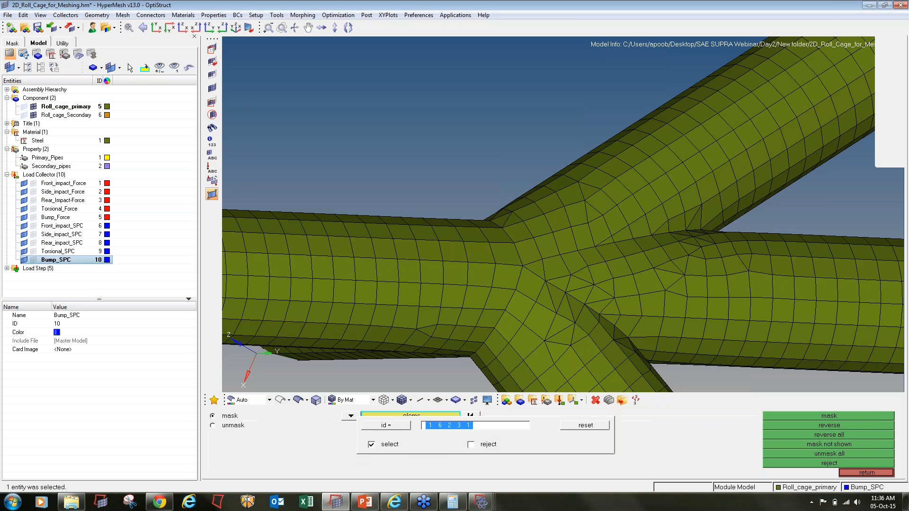
{"action": "left_click", "coordinate": [777, 417]}
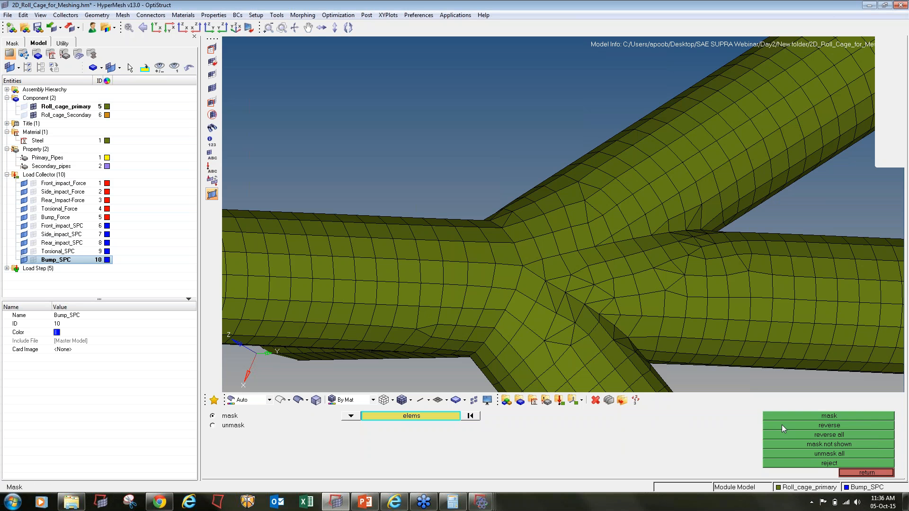
{"action": "left_click", "coordinate": [782, 425]}
{"action": "key", "text": "f"}
{"action": "scroll", "coordinate": [591, 260], "scroll_direction": "down", "scroll_amount": 3, "text": "ctrl"}
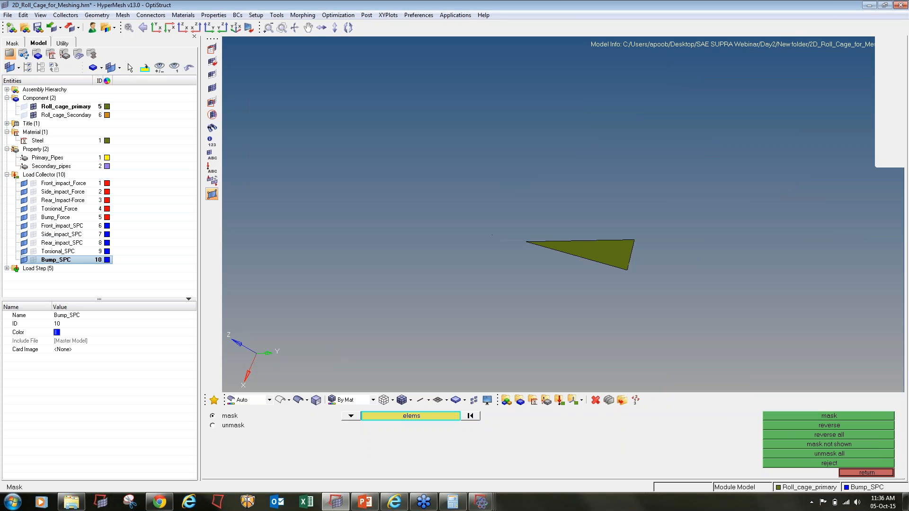
- Show two rings of elements attached to triangle 16231
{"action": "key", "text": "shift+F5"}
{"action": "left_click_drag", "start_coordinate": [505, 209], "coordinate": [708, 324], "text": "shift"}
{"action": "middle_click", "coordinate": [708, 324]}
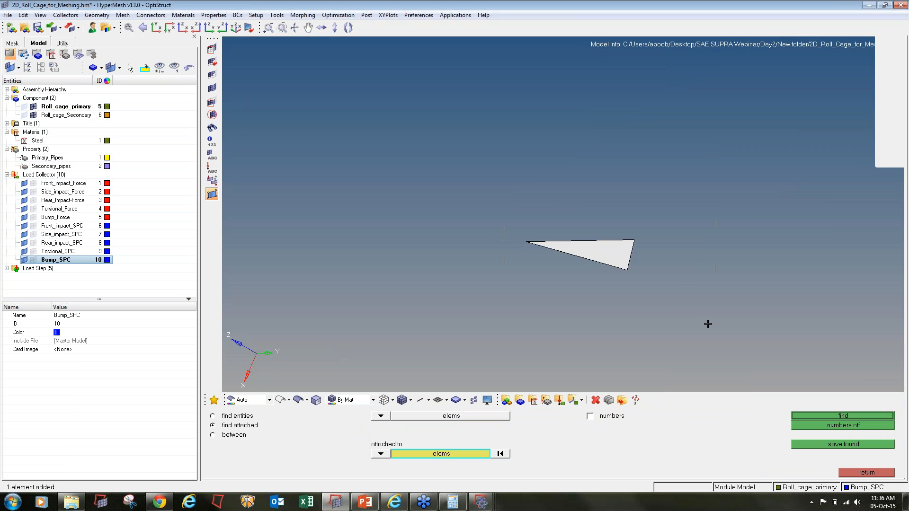
{"action": "left_click_drag", "start_coordinate": [373, 102], "coordinate": [822, 366], "text": "shift"}
{"action": "middle_click", "coordinate": [588, 236]}
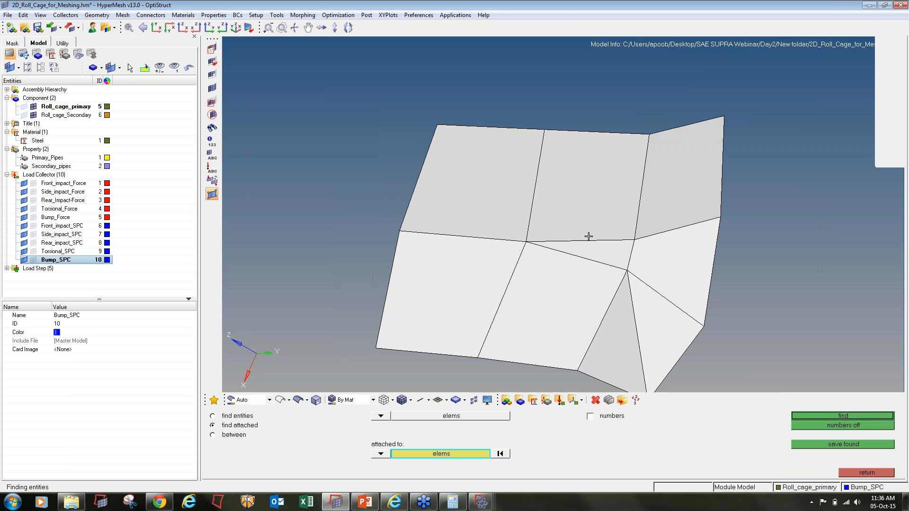
{"action": "scroll", "coordinate": [589, 238], "scroll_direction": "down", "scroll_amount": 3, "text": "ctrl"}
- Automesh the eight patch elements around element 16231, accept, and unmask all elements
{"action": "key", "text": "F12"}
{"action": "left_click", "coordinate": [575, 263]}
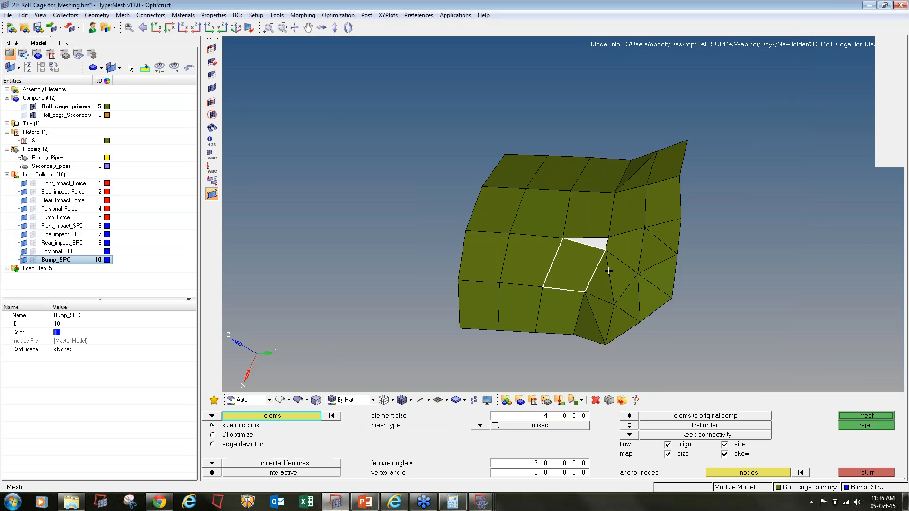
{"action": "left_click", "coordinate": [618, 277]}
{"action": "left_click", "coordinate": [625, 248]}
{"action": "left_click", "coordinate": [600, 275]}
{"action": "left_click", "coordinate": [626, 214]}
{"action": "left_click", "coordinate": [591, 212]}
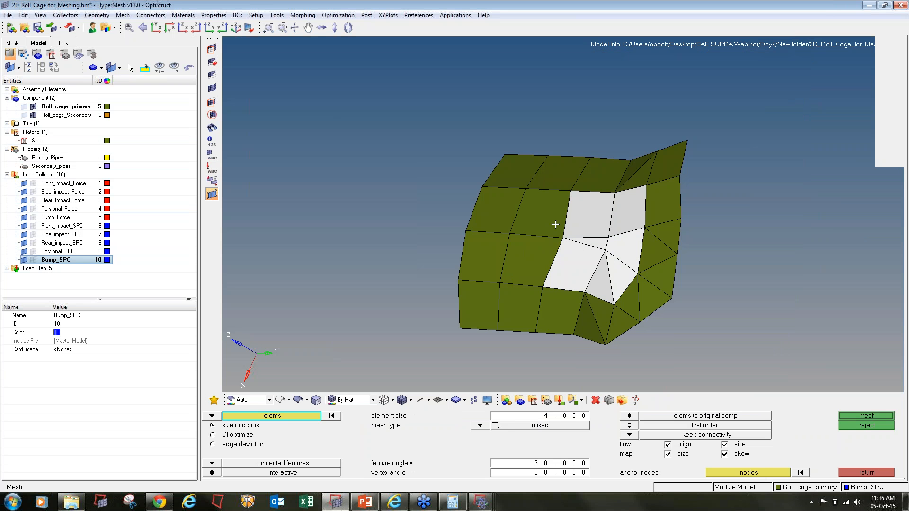
{"action": "left_click", "coordinate": [556, 225]}
{"action": "left_click", "coordinate": [544, 255]}
{"action": "middle_click", "coordinate": [544, 255]}
{"action": "key", "text": "Escape"}
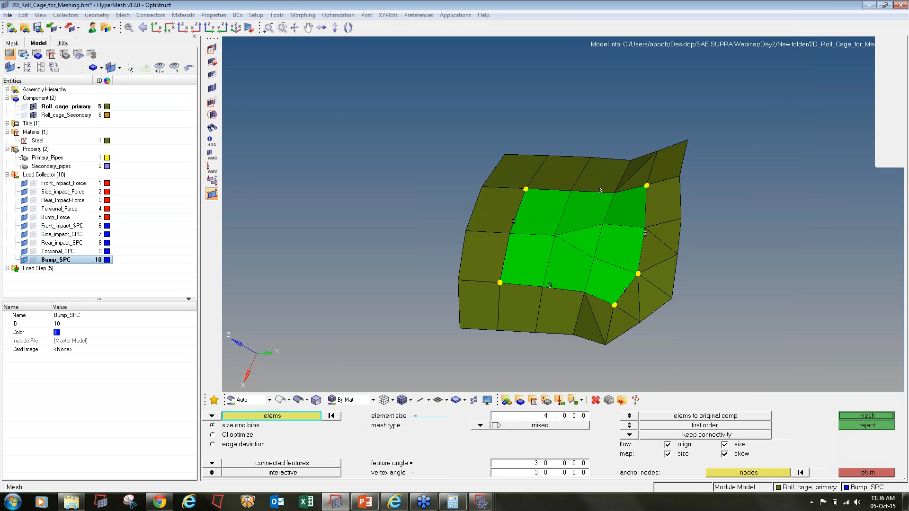
{"action": "key", "text": "Escape"}
{"action": "left_click", "coordinate": [211, 114]}
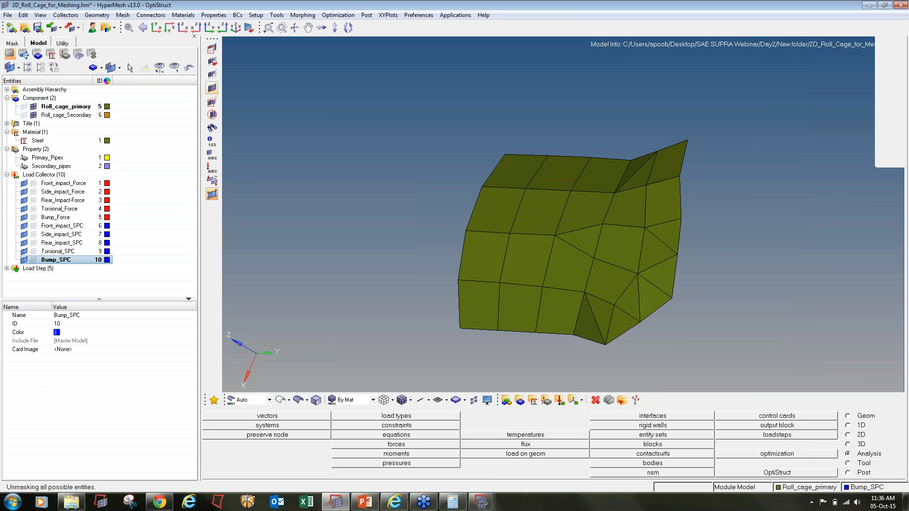
- Save, then check 158826 elements for warpage, aspect, jacobian, tria/quad angles and minimum length
{"action": "key", "text": "f"}
{"action": "key", "text": "ctrl+s"}
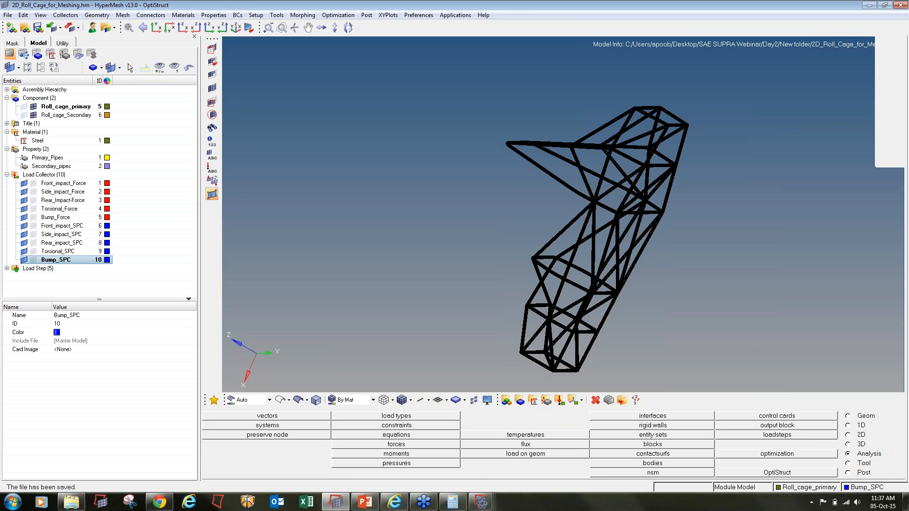
{"action": "key", "text": "F10"}
{"action": "left_click", "coordinate": [286, 426]}
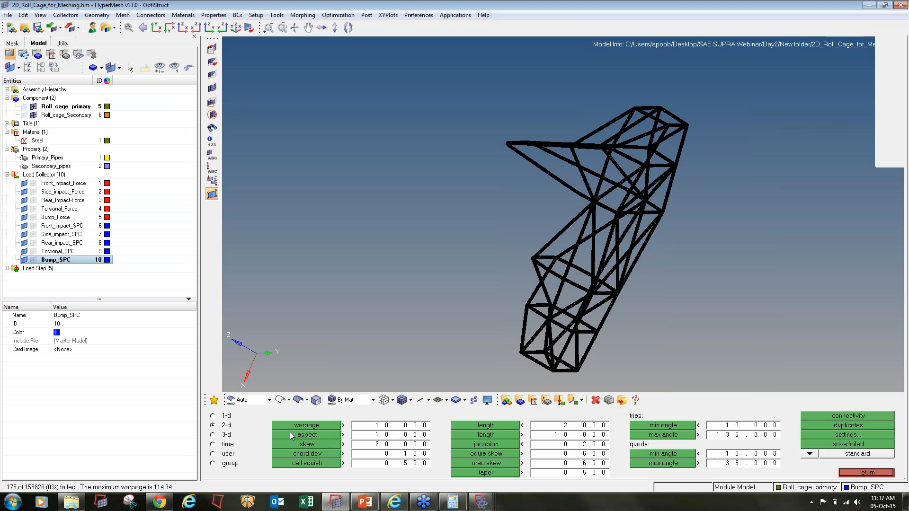
{"action": "left_click", "coordinate": [290, 434]}
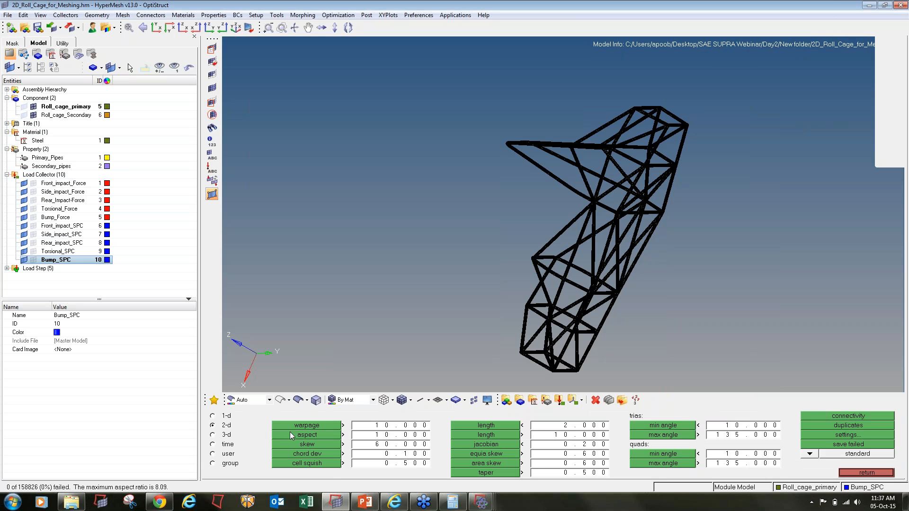
{"action": "left_click", "coordinate": [509, 446]}
{"action": "left_click", "coordinate": [676, 427]}
{"action": "left_click", "coordinate": [674, 436]}
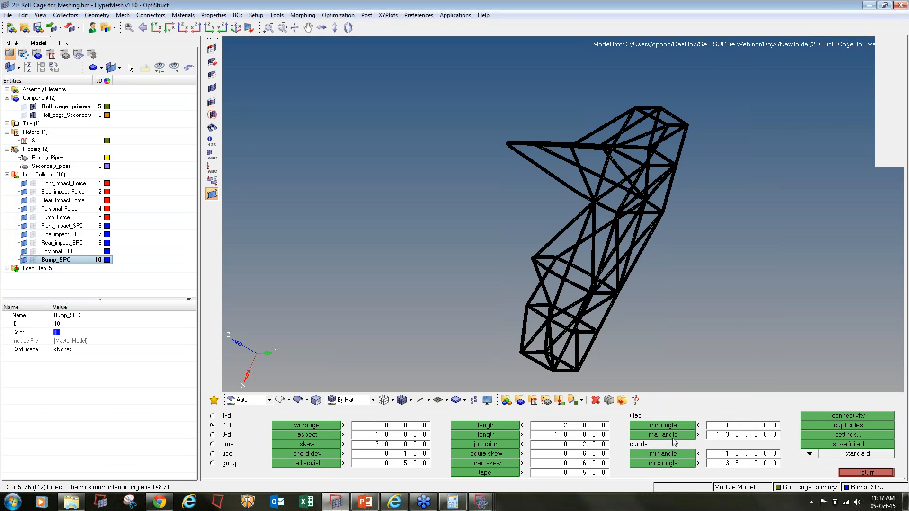
{"action": "left_click", "coordinate": [675, 462]}
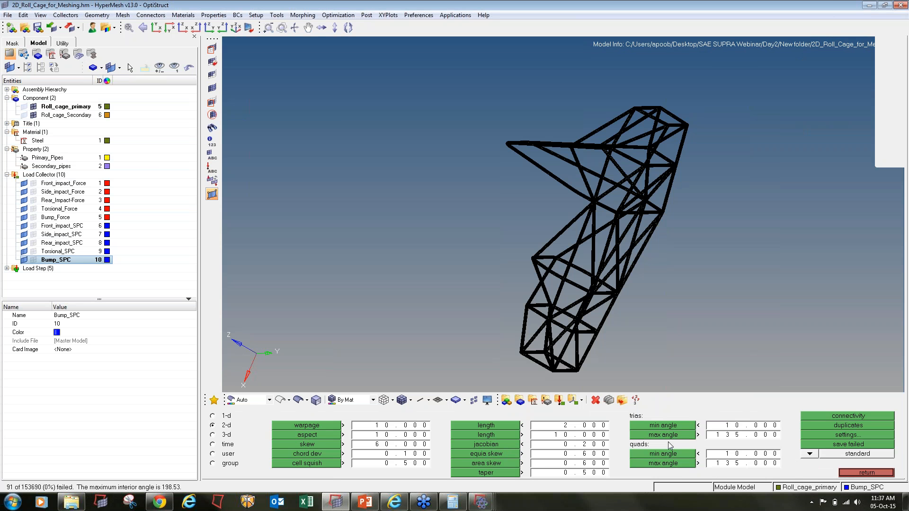
{"action": "left_click", "coordinate": [475, 426]}
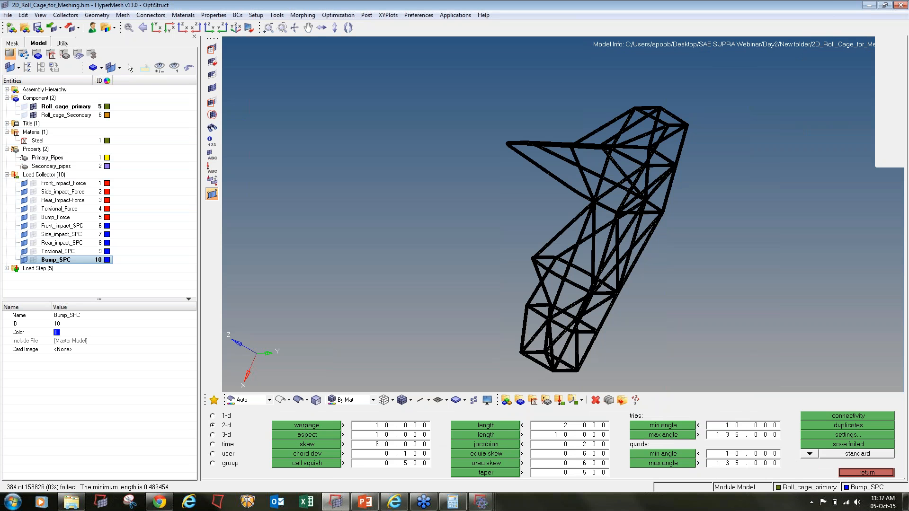
{"action": "key", "text": "Escape"}
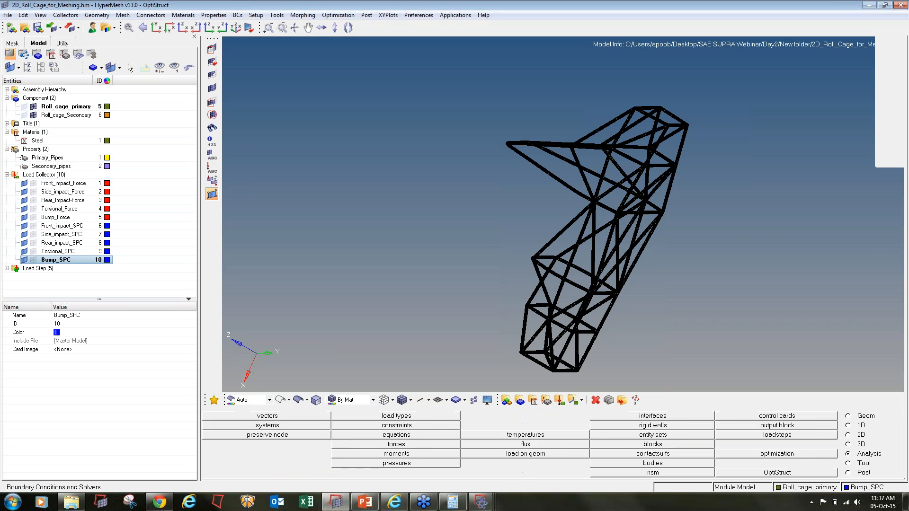
- Rerun OptiStruct overwriting the input file, and copy failing element id 31678 from the log
{"action": "left_click", "coordinate": [807, 473]}
{"action": "left_click", "coordinate": [844, 418]}
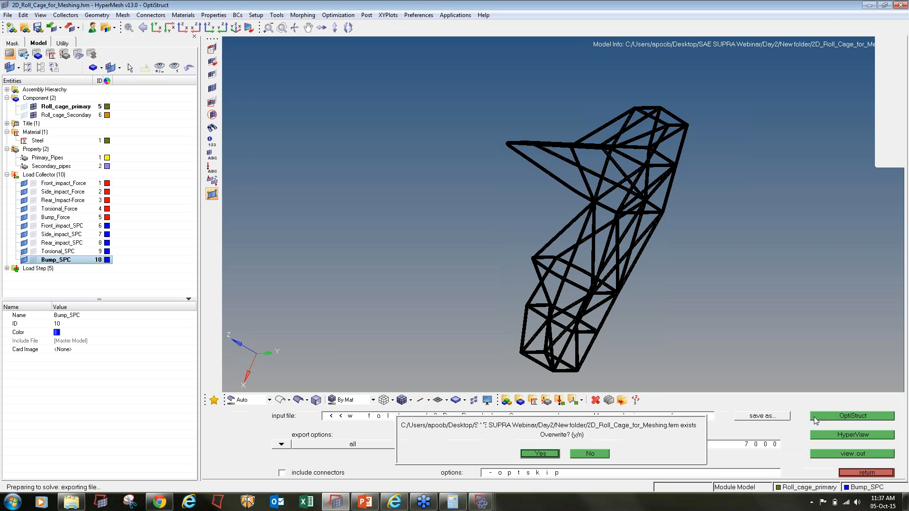
{"action": "left_click", "coordinate": [540, 453]}
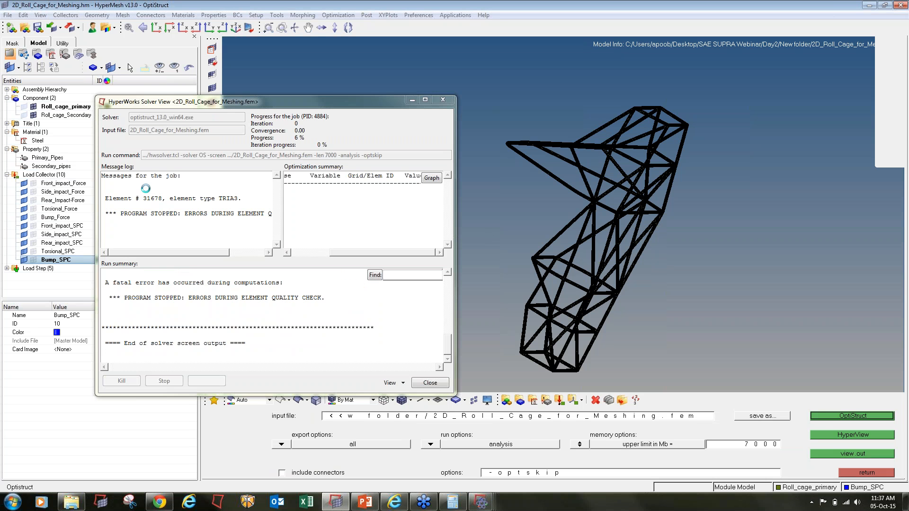
{"action": "double_click", "coordinate": [155, 199]}
{"action": "key", "text": "ctrl+c"}
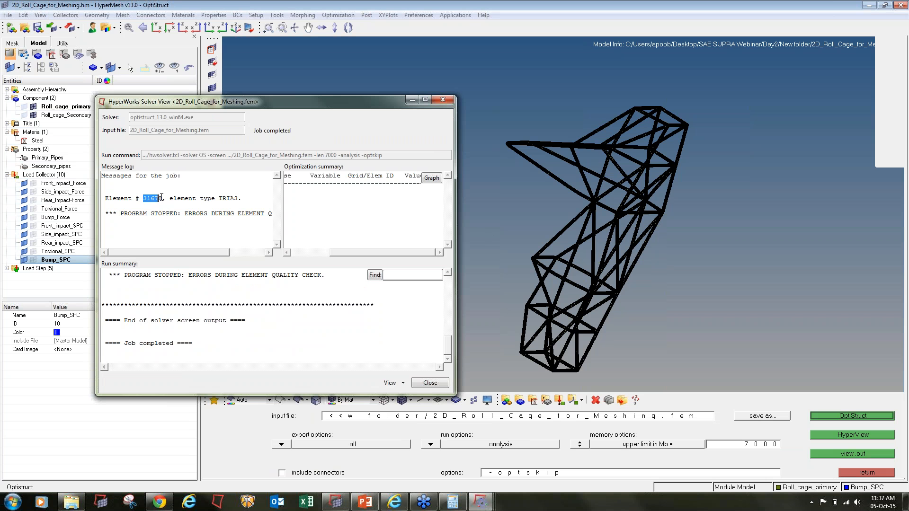
{"action": "left_click", "coordinate": [490, 194]}
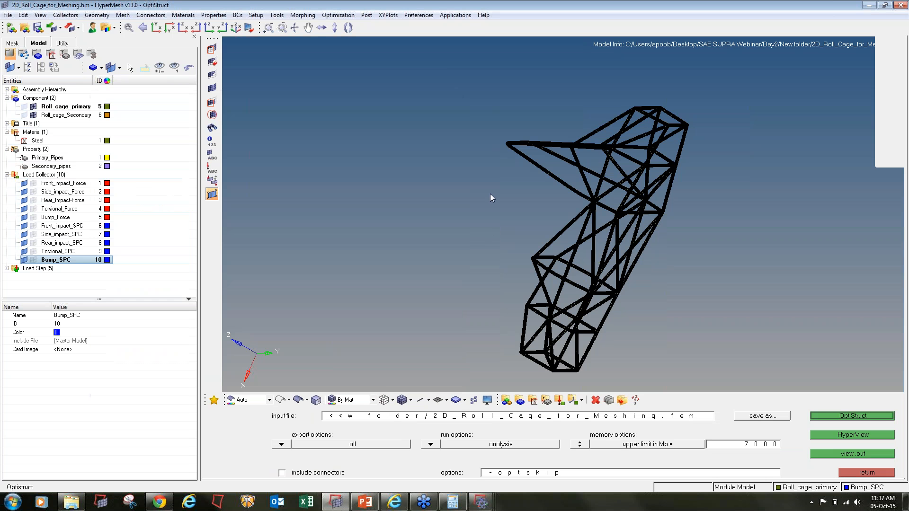
- Mask everything except element 31678 by its pasted id and fit it in view
{"action": "left_click", "coordinate": [212, 48]}
{"action": "left_click", "coordinate": [394, 417]}
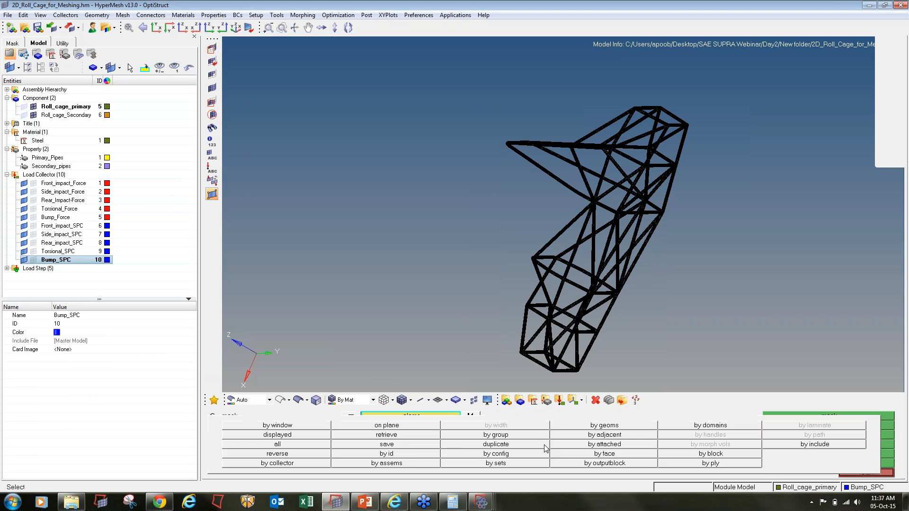
{"action": "left_click", "coordinate": [413, 455]}
{"action": "key", "text": "ctrl+v"}
{"action": "key", "text": "Return"}
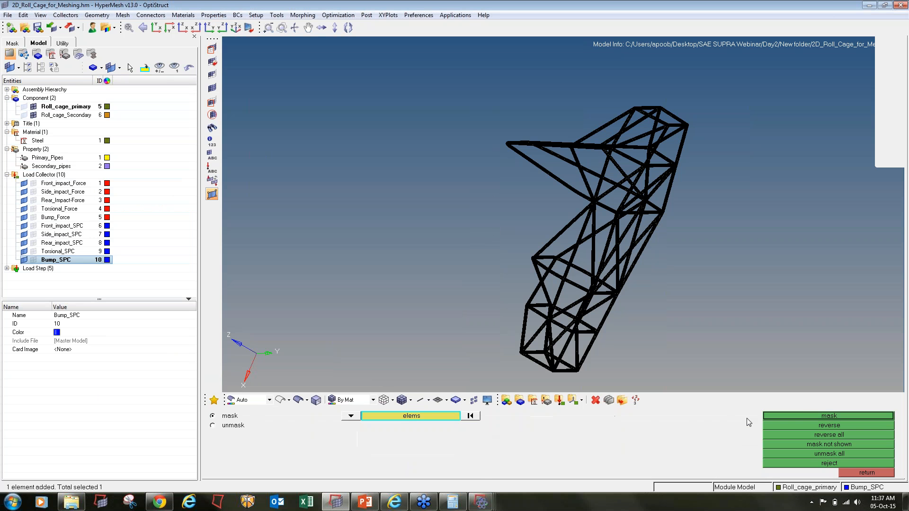
{"action": "left_click", "coordinate": [785, 415]}
{"action": "left_click", "coordinate": [786, 425]}
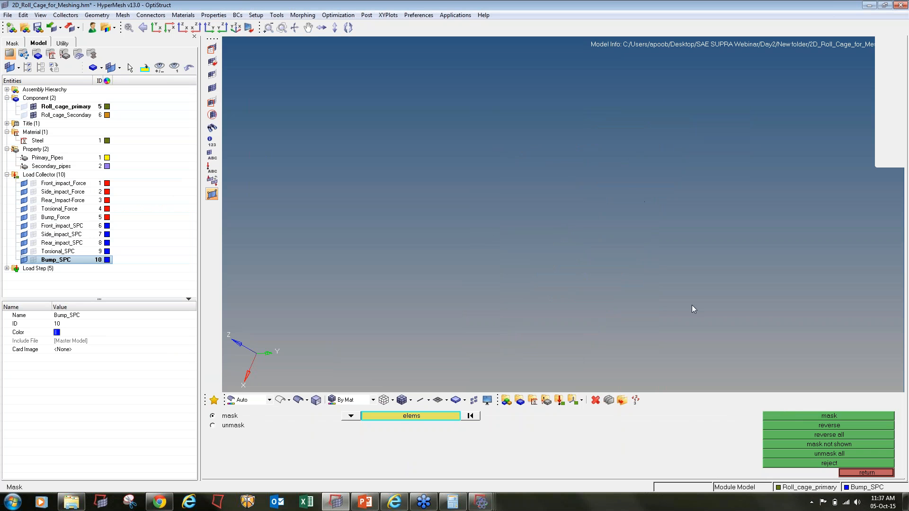
{"action": "key", "text": "f"}
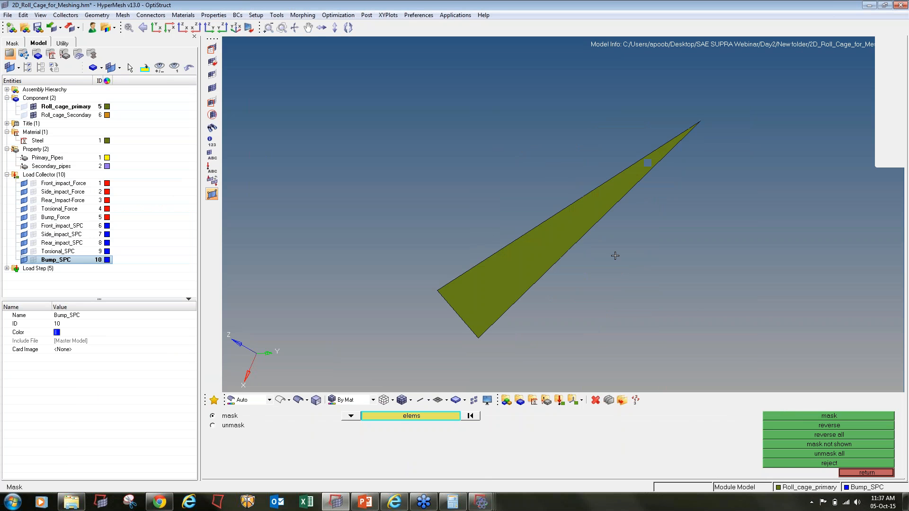
- Show two rings of elements attached to element 31678
{"action": "key", "text": "shift+F5"}
{"action": "left_click_drag", "start_coordinate": [829, 324], "coordinate": [196, 27], "text": "shift"}
{"action": "middle_click", "coordinate": [196, 27]}
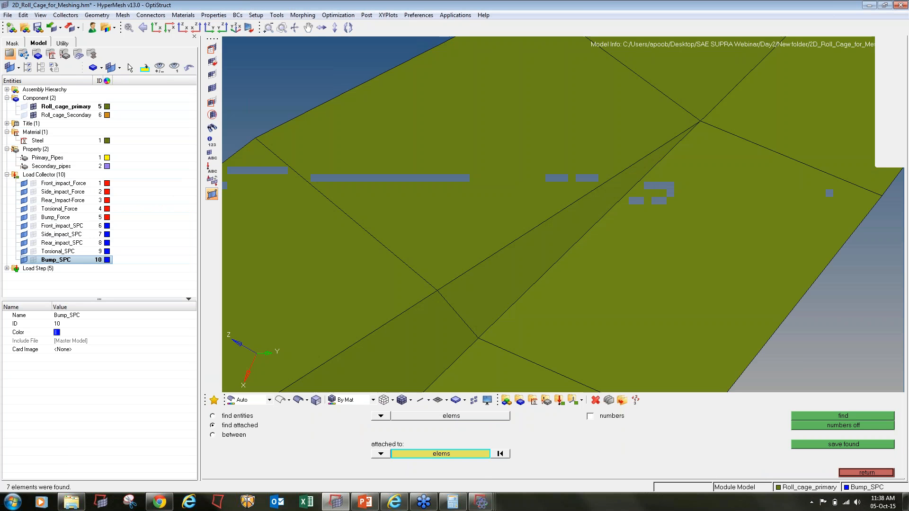
{"action": "scroll", "coordinate": [563, 268], "scroll_direction": "down", "scroll_amount": 6, "text": "ctrl"}
{"action": "left_click_drag", "start_coordinate": [736, 362], "coordinate": [346, 139], "text": "shift"}
{"action": "middle_click", "coordinate": [560, 278]}
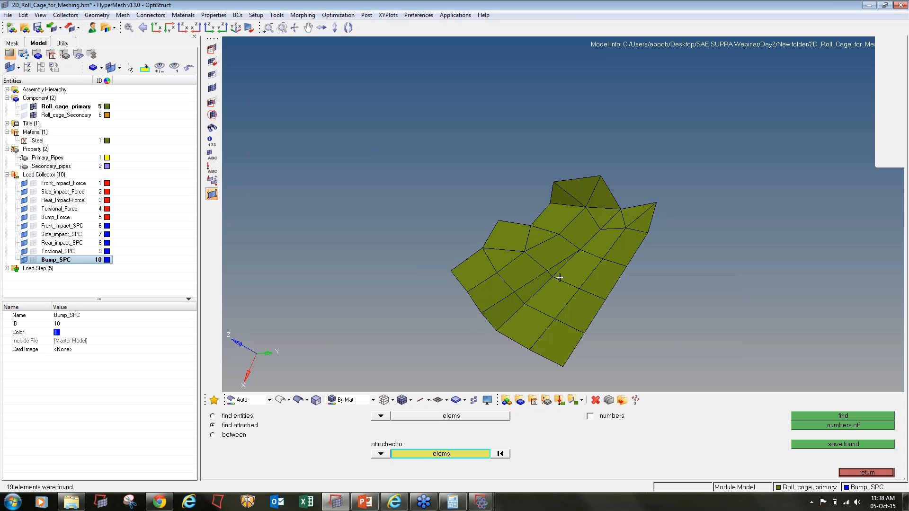
{"action": "scroll", "coordinate": [560, 278], "scroll_direction": "up", "scroll_amount": 2, "text": "ctrl"}
- Check warpage and skew of the local patch, revealing a 65.17° skewed triangle
{"action": "key", "text": "F10"}
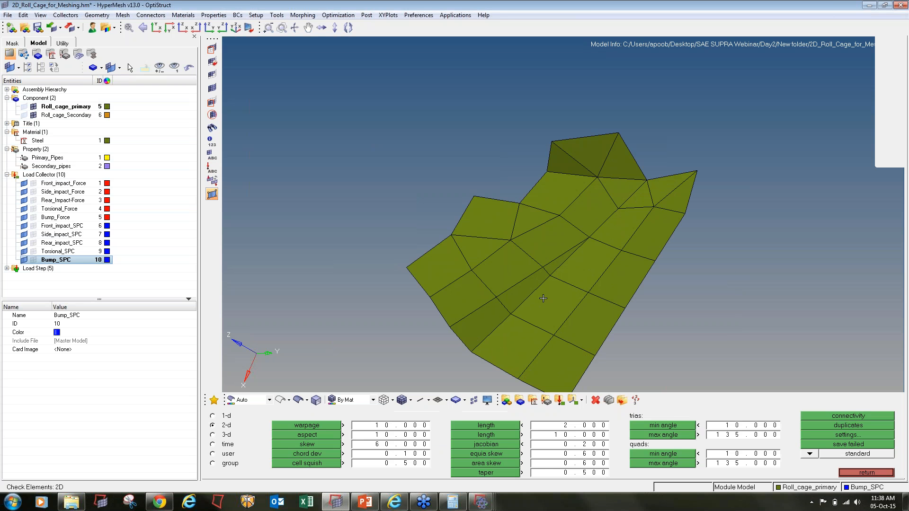
{"action": "left_click", "coordinate": [307, 425]}
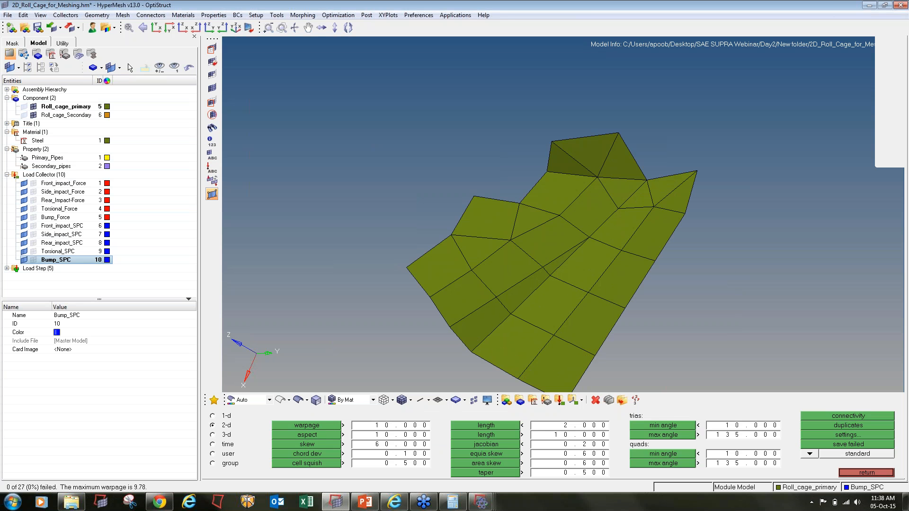
{"action": "left_click", "coordinate": [326, 445]}
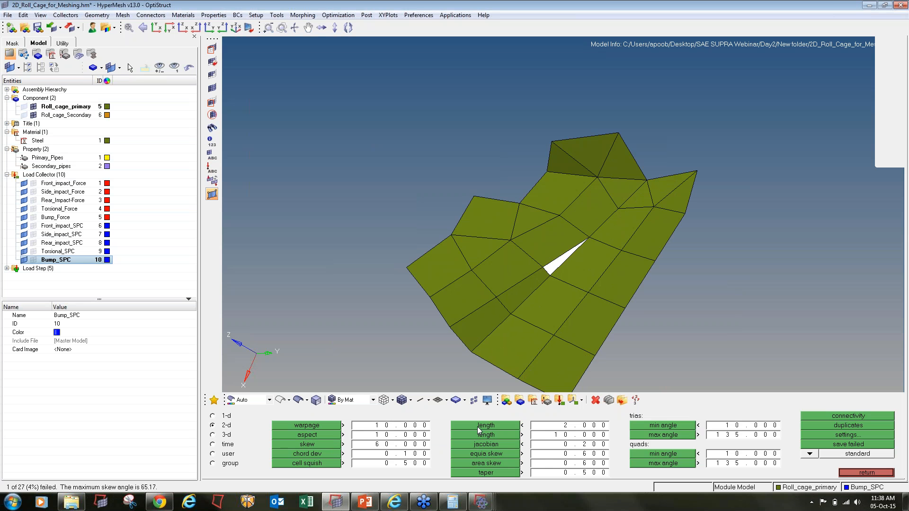
{"action": "key", "text": "Escape"}
- Automesh the skewed triangle and its surrounding elements into a cleaner patch
{"action": "key", "text": "F12"}
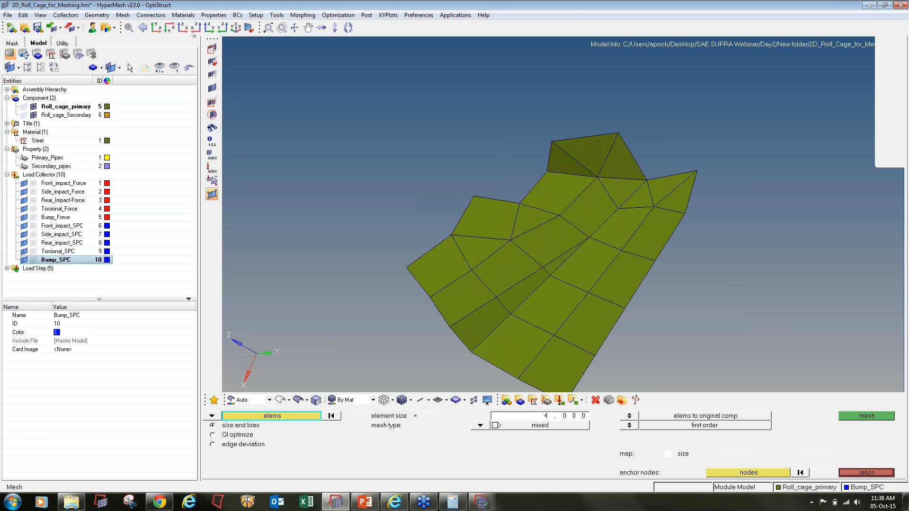
{"action": "left_click_drag", "start_coordinate": [525, 239], "coordinate": [597, 320], "text": "shift"}
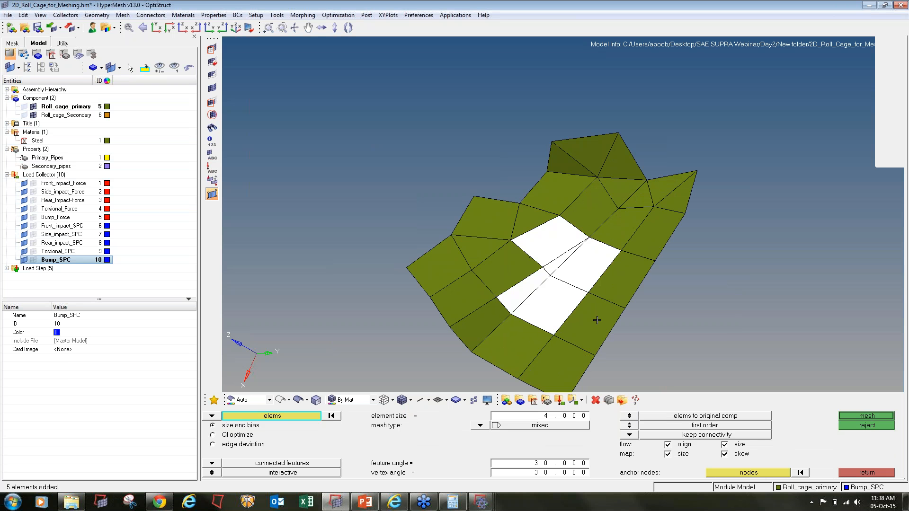
{"action": "left_click", "coordinate": [505, 264]}
{"action": "middle_click", "coordinate": [550, 299]}
{"action": "key", "text": "Escape"}
{"action": "key", "text": "Escape"}
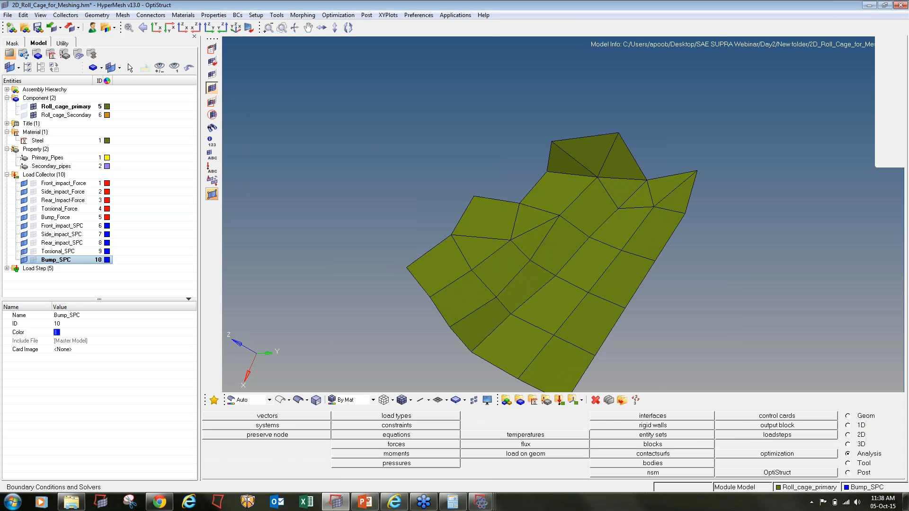
- Unmask all elements and recheck skew; 23 of 158826 elements fail (max 70.57°)
{"action": "left_click", "coordinate": [212, 88]}
{"action": "key", "text": "f"}
{"action": "key", "text": "F10"}
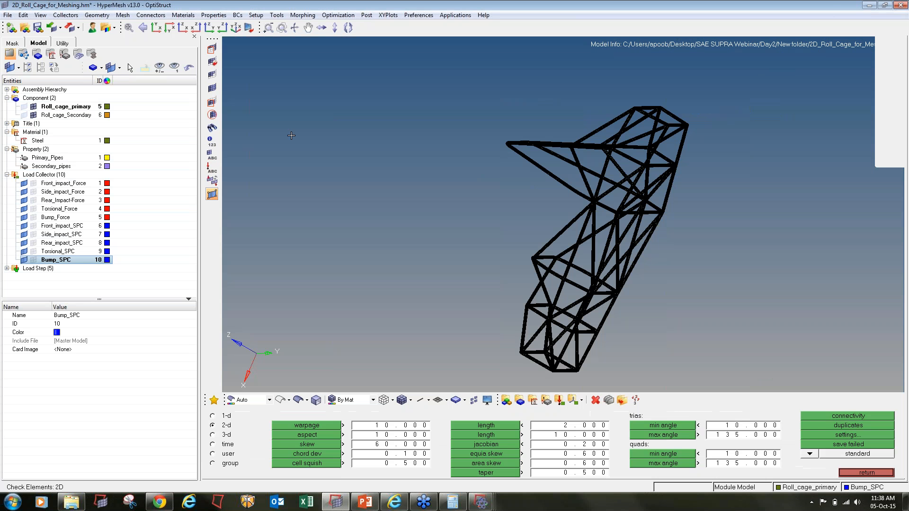
{"action": "left_click", "coordinate": [302, 445]}
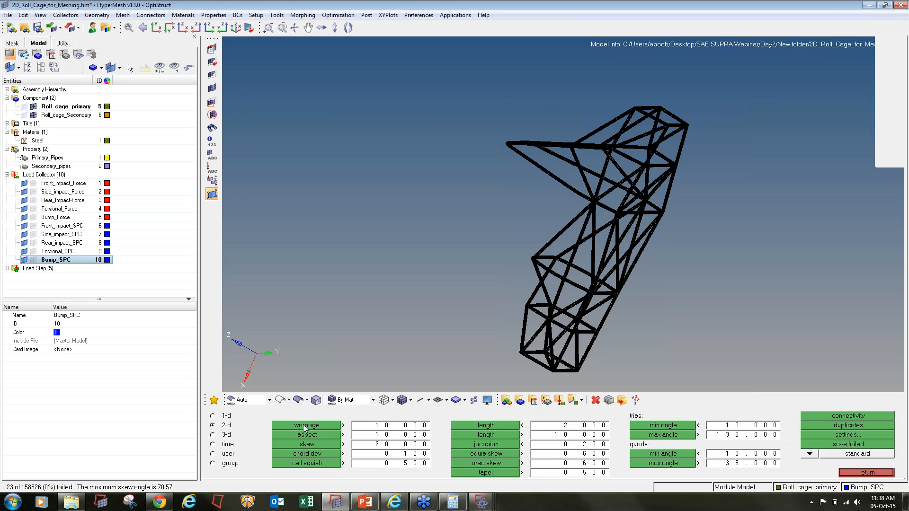
{"action": "key", "text": "Escape"}
- Save the model and rerun OptiStruct, overwriting the existing solver input file
{"action": "left_click", "coordinate": [37, 30]}
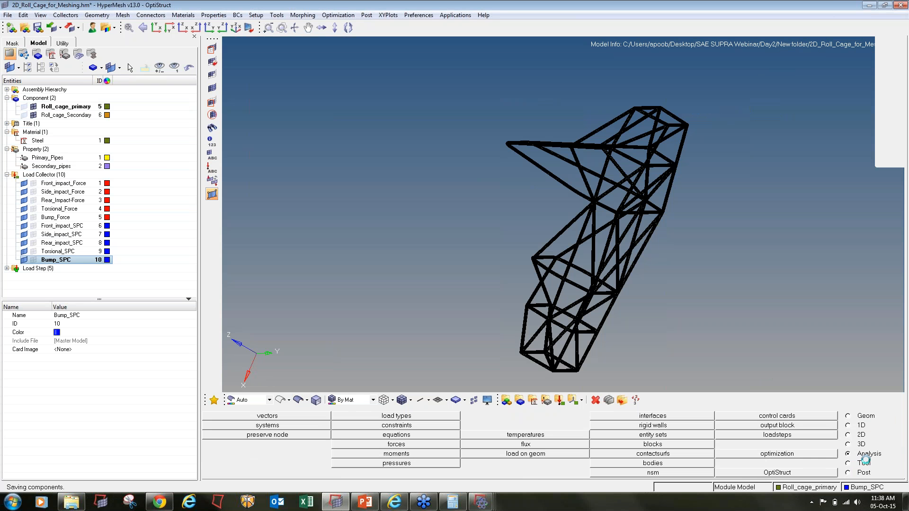
{"action": "left_click", "coordinate": [824, 473]}
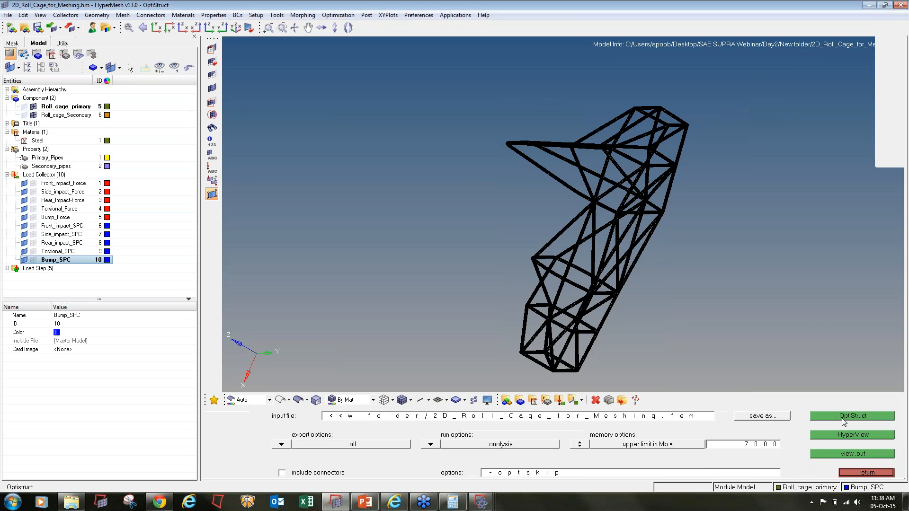
{"action": "left_click", "coordinate": [840, 416]}
{"action": "left_click", "coordinate": [522, 456]}
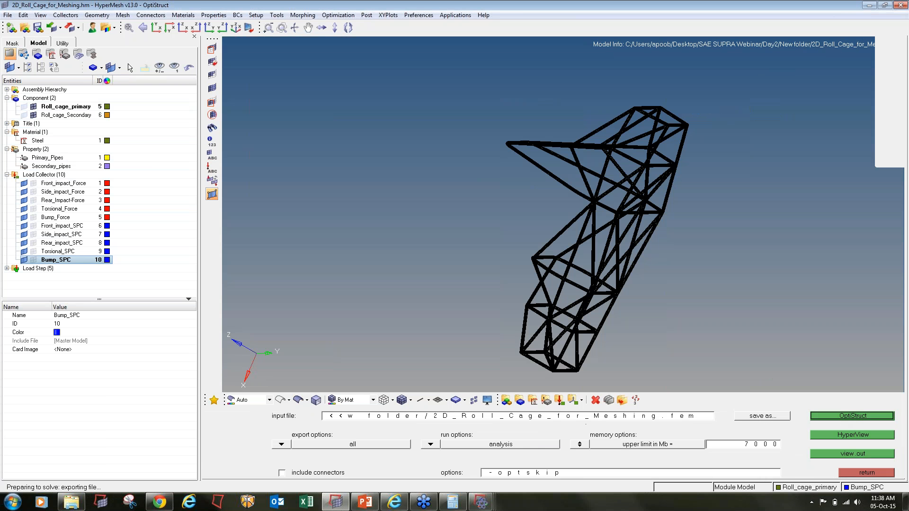
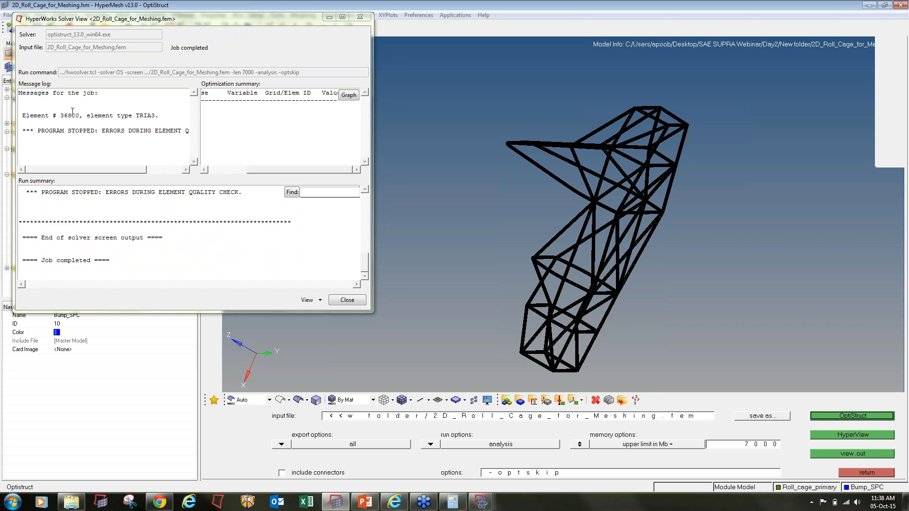
- Copy failing element ID 36880 from the solver log and select it by ID for masking
{"action": "left_click_drag", "start_coordinate": [81, 115], "coordinate": [62, 115]}
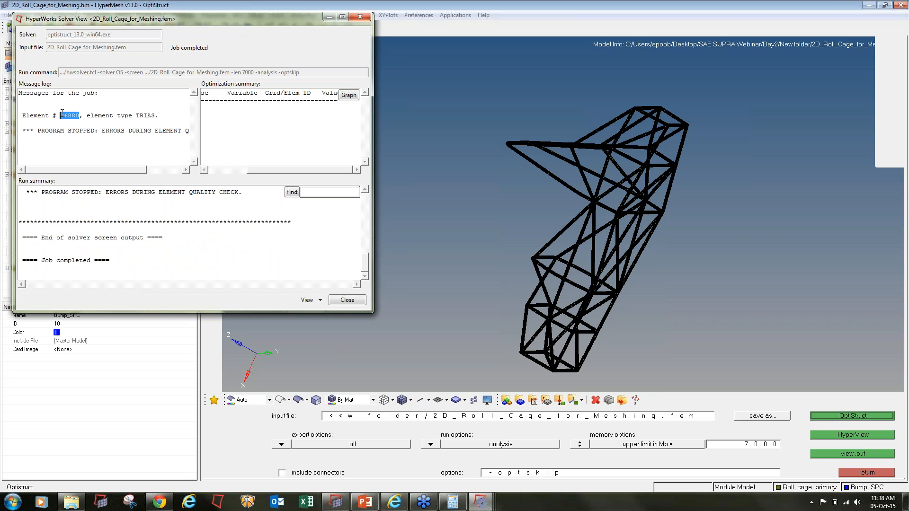
{"action": "left_click", "coordinate": [460, 158]}
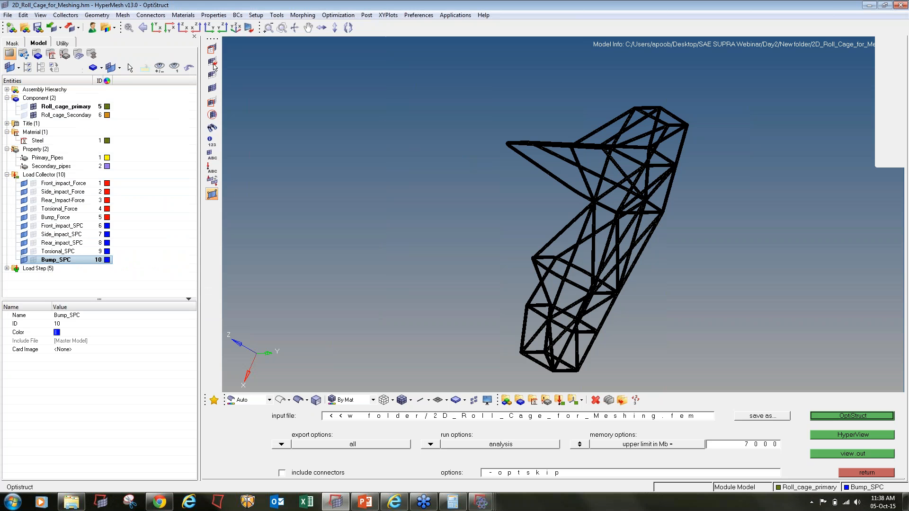
{"action": "left_click", "coordinate": [211, 60]}
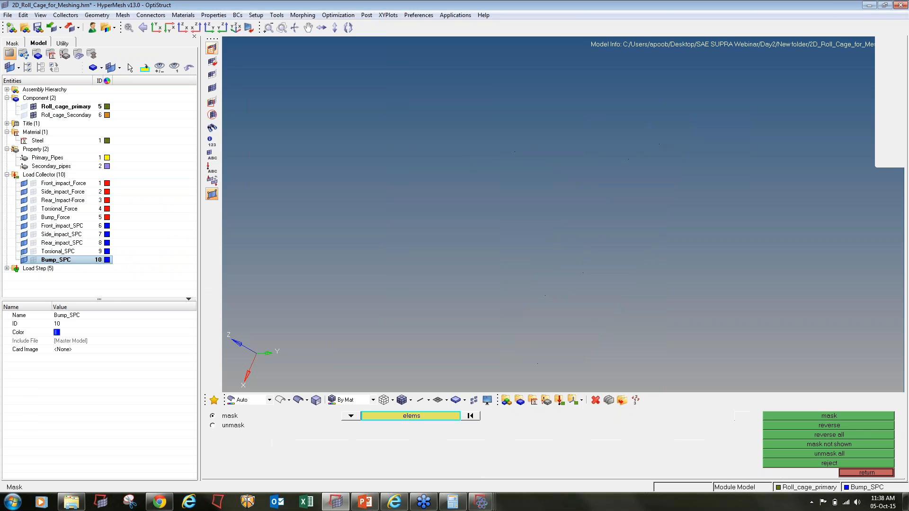
{"action": "left_click", "coordinate": [212, 62]}
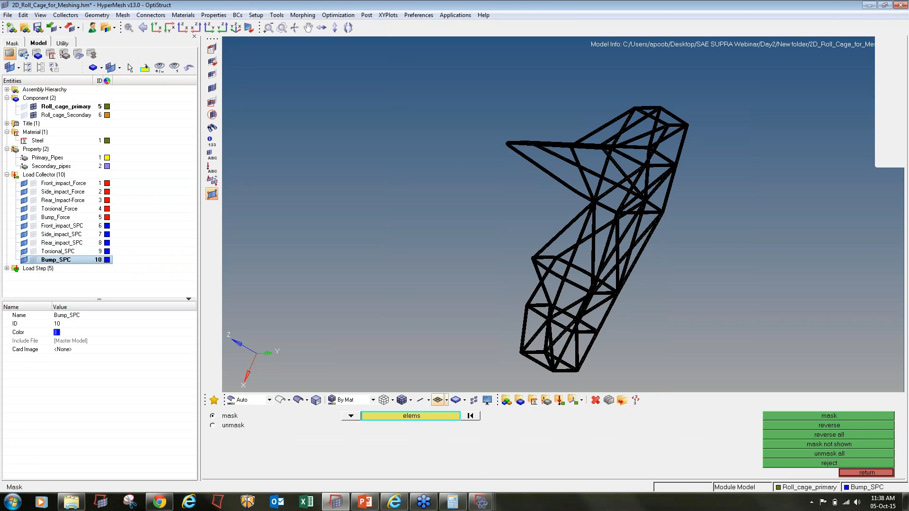
{"action": "left_click", "coordinate": [421, 416]}
{"action": "left_click", "coordinate": [485, 436]}
{"action": "key", "text": "Return"}
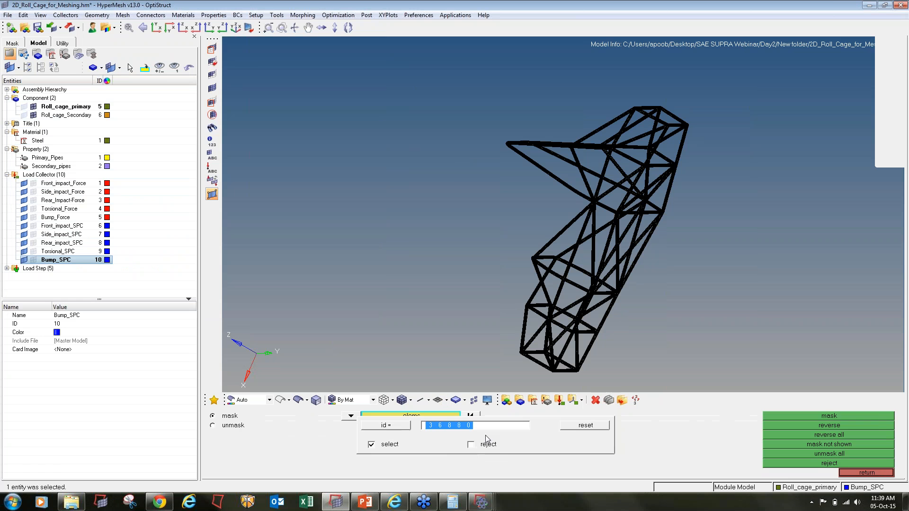
- Mask element 36880, reverse the mask so only it shows, and fit the view
{"action": "left_click", "coordinate": [859, 416]}
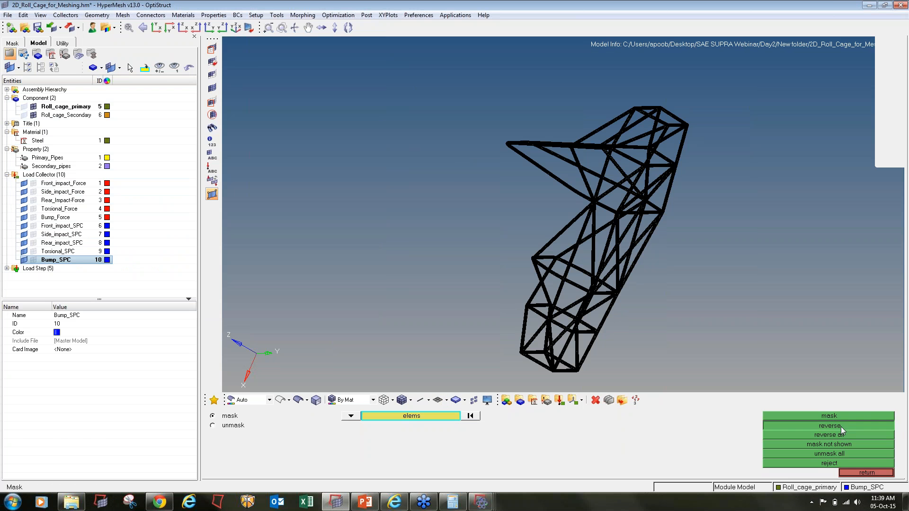
{"action": "left_click", "coordinate": [841, 426]}
{"action": "key", "text": "f"}
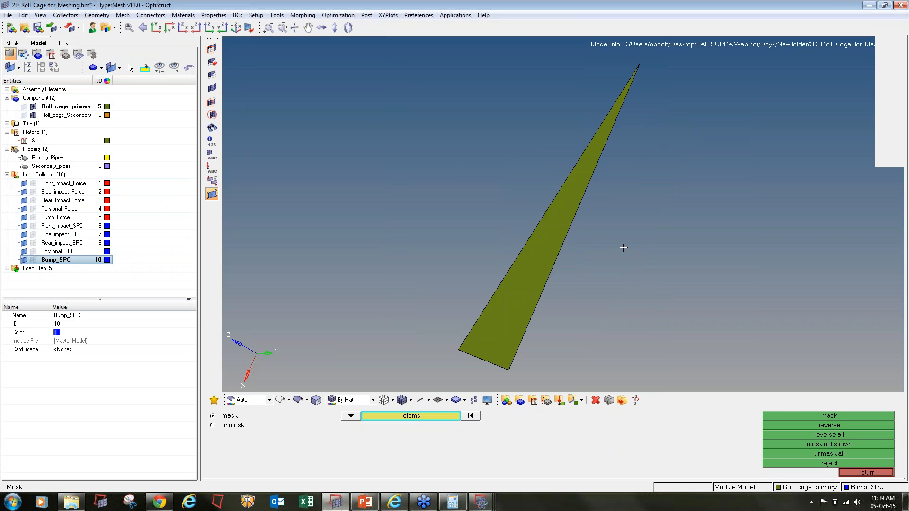
{"action": "key", "text": "shift+F5"}
- Grow the display around element 36880 by two rings of attached elements
{"action": "scroll", "coordinate": [624, 248], "scroll_direction": "down", "scroll_amount": 4}
{"action": "left_click_drag", "start_coordinate": [740, 321], "coordinate": [467, 115], "text": "shift"}
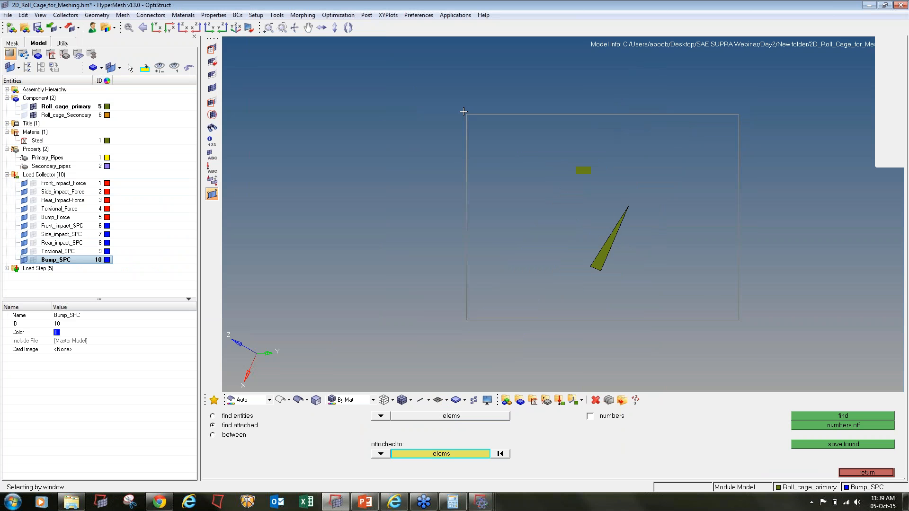
{"action": "middle_click", "coordinate": [499, 186]}
{"action": "left_click_drag", "start_coordinate": [795, 357], "coordinate": [297, 103], "text": "shift"}
{"action": "middle_click", "coordinate": [297, 103]}
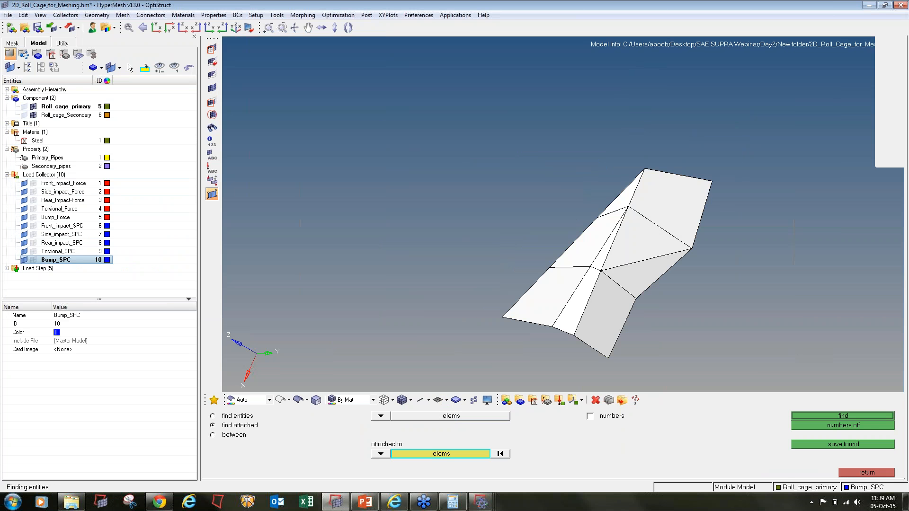
- Automesh the nineteen elements around the central node and accept the new mesh
{"action": "key", "text": "F12"}
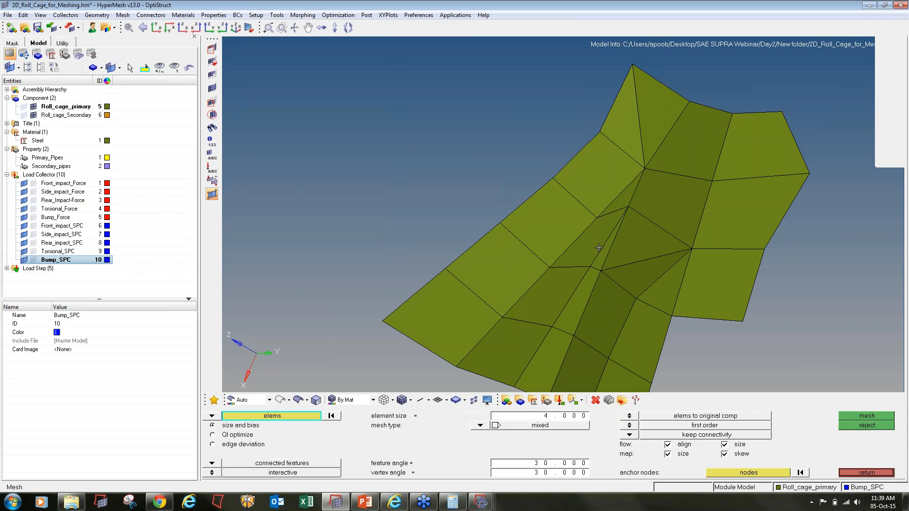
{"action": "left_click", "coordinate": [603, 250]}
{"action": "left_click", "coordinate": [590, 247]}
{"action": "left_click", "coordinate": [640, 252]}
{"action": "left_click", "coordinate": [642, 280]}
{"action": "left_click", "coordinate": [663, 292]}
{"action": "left_click", "coordinate": [643, 315]}
{"action": "left_click", "coordinate": [605, 307]}
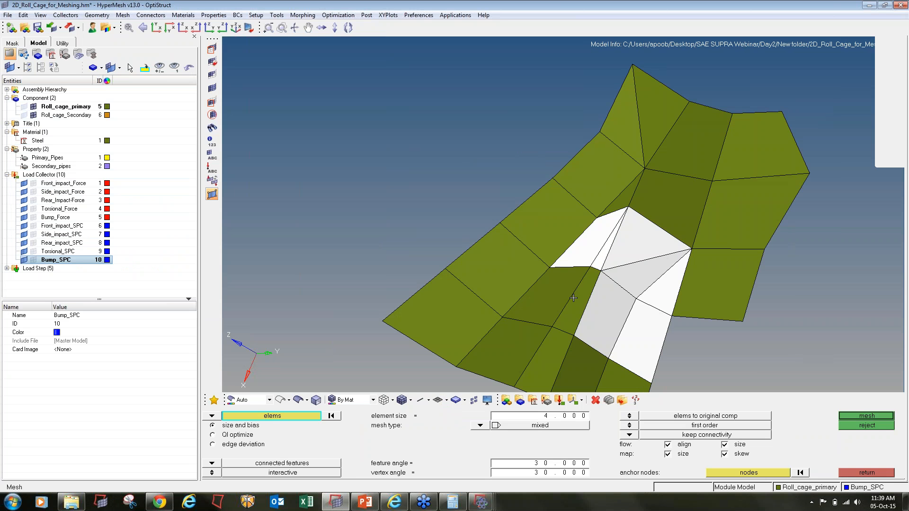
{"action": "left_click", "coordinate": [574, 299]}
{"action": "left_click", "coordinate": [555, 295]}
{"action": "left_click", "coordinate": [539, 342]}
{"action": "left_click", "coordinate": [579, 364]}
{"action": "left_click", "coordinate": [618, 377]}
{"action": "left_click", "coordinate": [554, 361]}
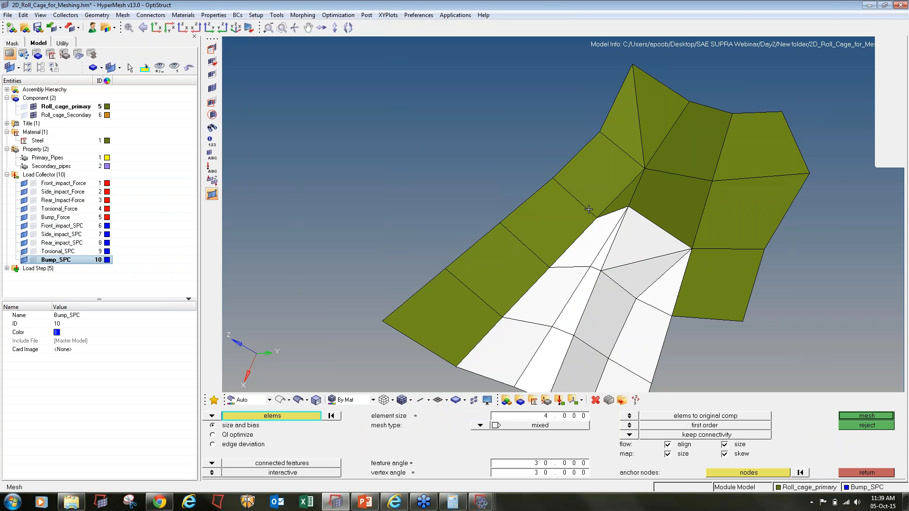
{"action": "left_click", "coordinate": [614, 192]}
{"action": "left_click", "coordinate": [647, 205]}
{"action": "left_click", "coordinate": [623, 201]}
{"action": "left_click", "coordinate": [565, 224]}
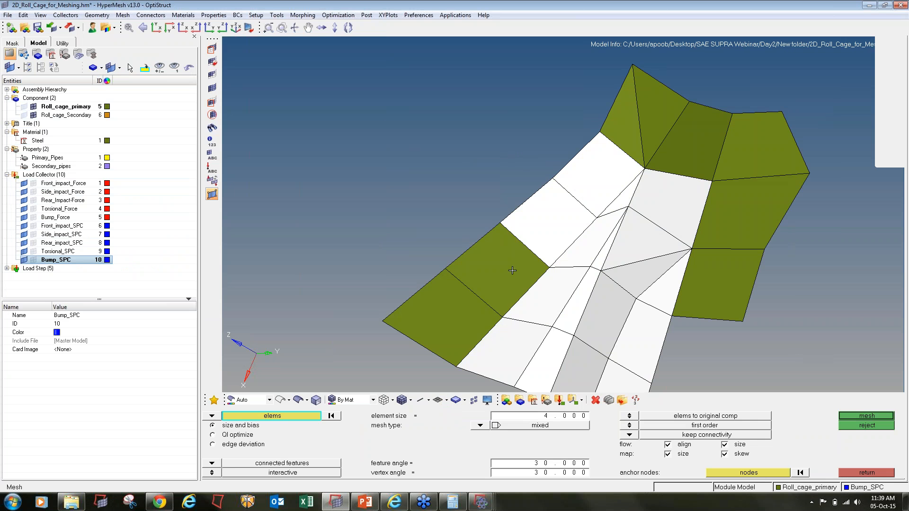
{"action": "left_click", "coordinate": [513, 271]}
{"action": "left_click", "coordinate": [460, 310]}
{"action": "middle_click", "coordinate": [552, 282]}
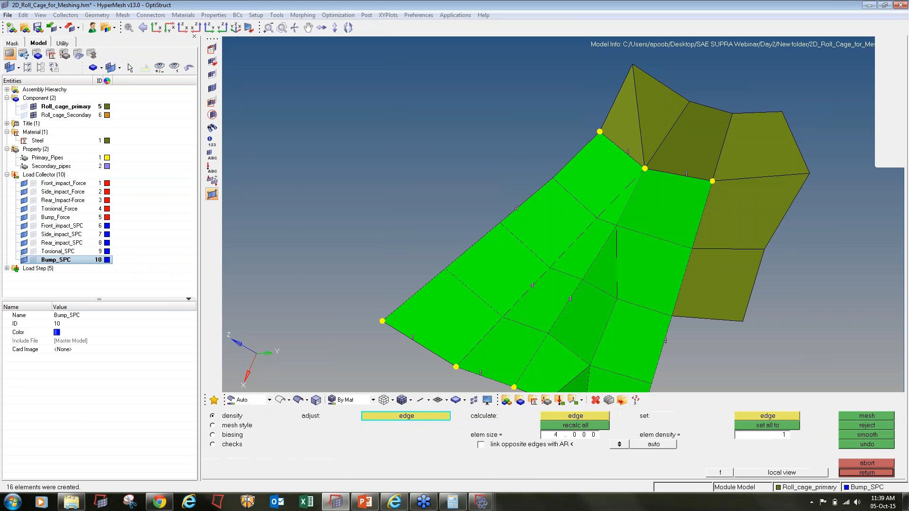
{"action": "key", "text": "Escape"}
{"action": "key", "text": "Escape"}
{"action": "key", "text": "Escape"}
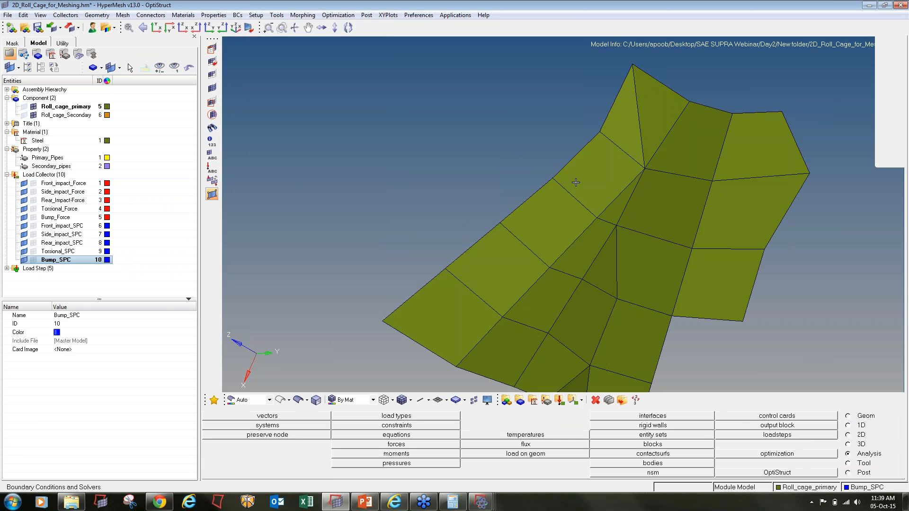
- Automesh six elements of the upper patch, including the last triangle, and accept
{"action": "key", "text": "F12"}
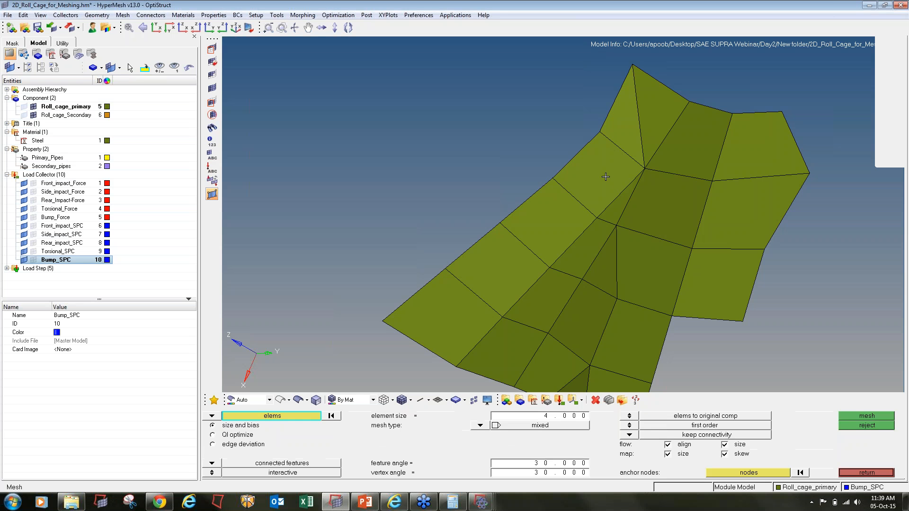
{"action": "left_click", "coordinate": [616, 189]}
{"action": "left_click", "coordinate": [622, 202]}
{"action": "left_click", "coordinate": [655, 198]}
{"action": "left_click", "coordinate": [678, 150]}
{"action": "left_click", "coordinate": [651, 130]}
{"action": "left_click", "coordinate": [633, 135]}
{"action": "middle_click", "coordinate": [633, 136]}
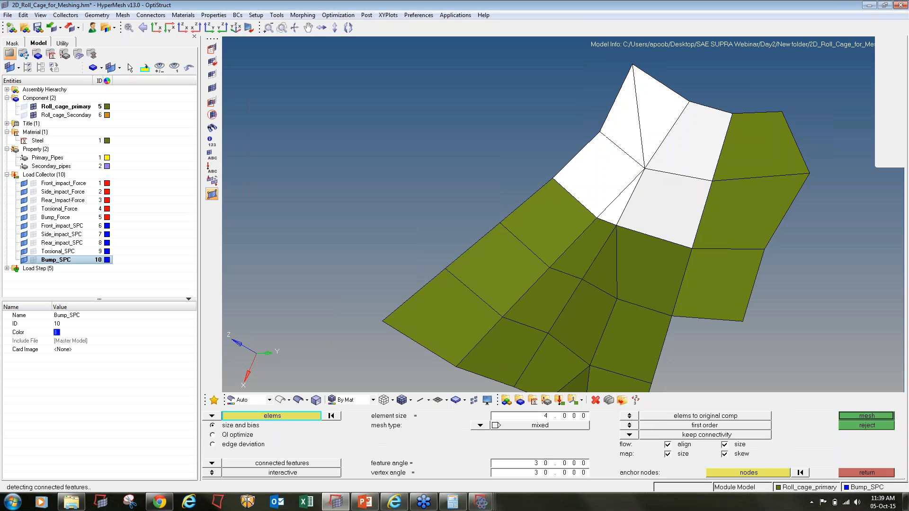
{"action": "key", "text": "Escape"}
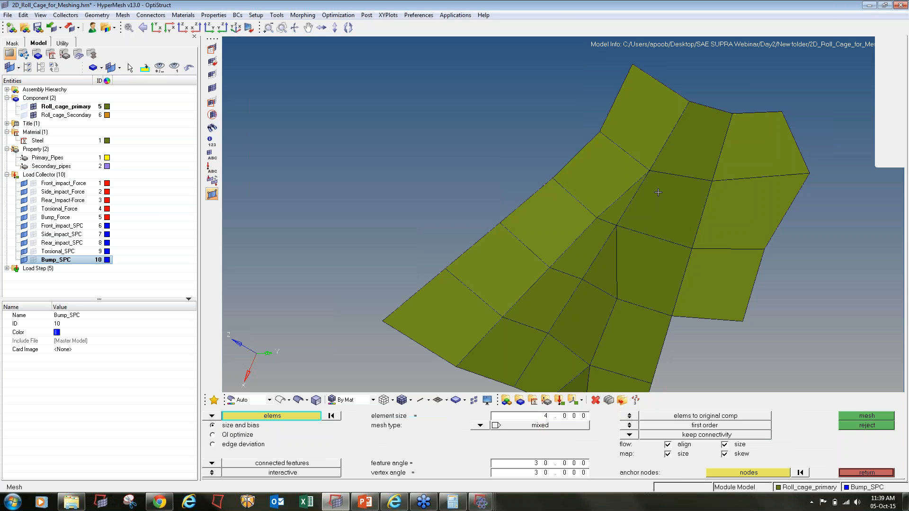
- Automesh eleven neighbouring quads and the triangle in a third pass and accept
{"action": "left_click", "coordinate": [612, 187]}
{"action": "left_click", "coordinate": [620, 205]}
{"action": "left_click", "coordinate": [652, 206]}
{"action": "left_click", "coordinate": [641, 255]}
{"action": "left_click", "coordinate": [608, 260]}
{"action": "left_click", "coordinate": [590, 253]}
{"action": "left_click", "coordinate": [535, 251]}
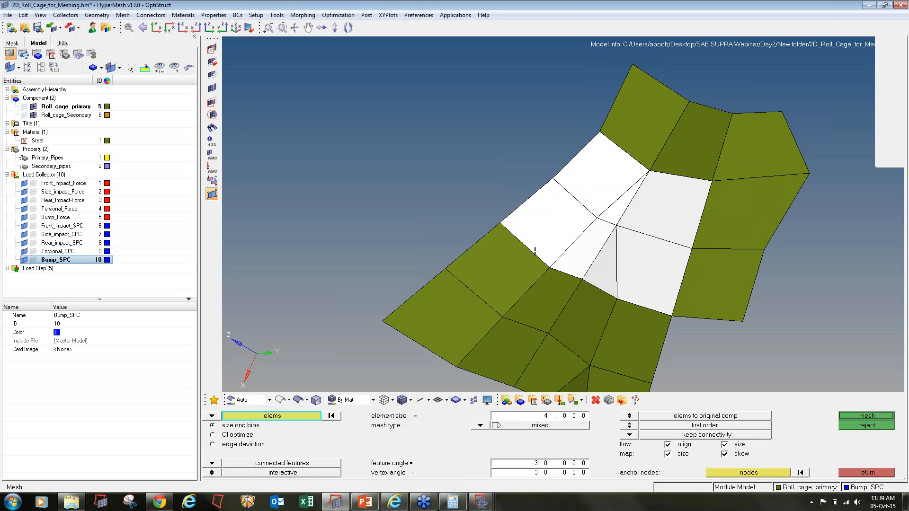
{"action": "left_click", "coordinate": [531, 273]}
{"action": "left_click", "coordinate": [547, 288]}
{"action": "left_click", "coordinate": [581, 305]}
{"action": "left_click", "coordinate": [618, 337]}
{"action": "middle_click", "coordinate": [599, 306]}
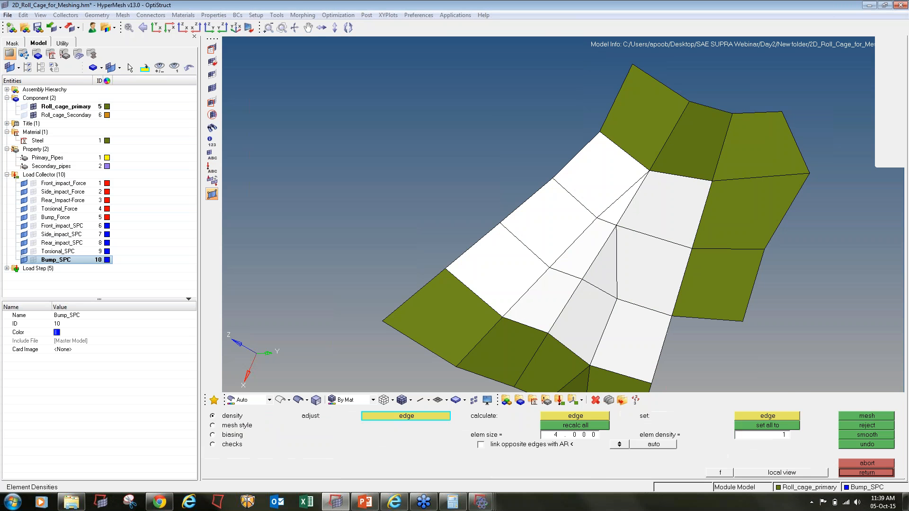
{"action": "key", "text": "Escape"}
{"action": "key", "text": "Escape"}
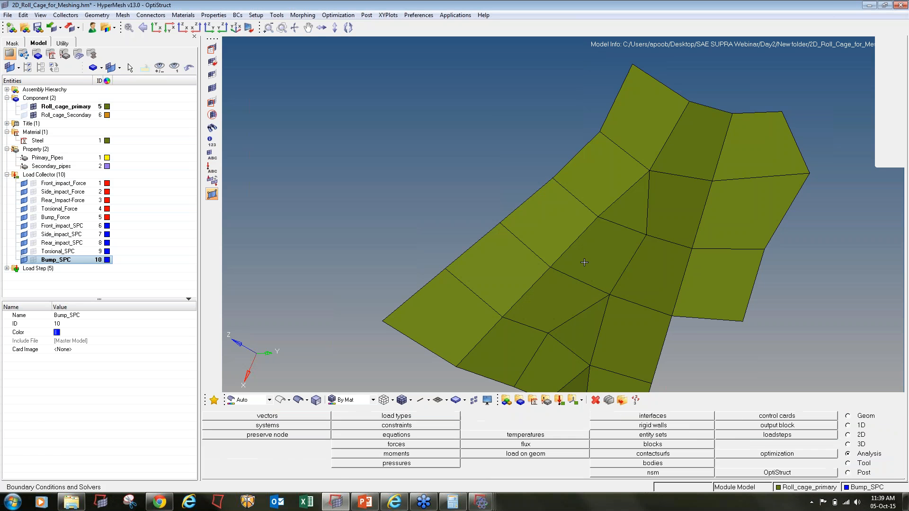
- Save the model and unmask all elements to show the whole roll cage
{"action": "scroll", "coordinate": [508, 198], "scroll_direction": "down", "scroll_amount": 5}
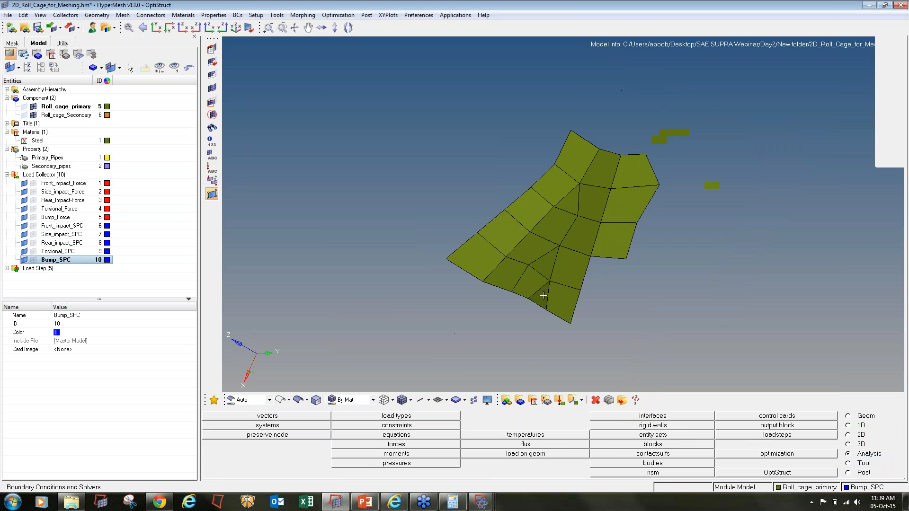
{"action": "left_click", "coordinate": [38, 28]}
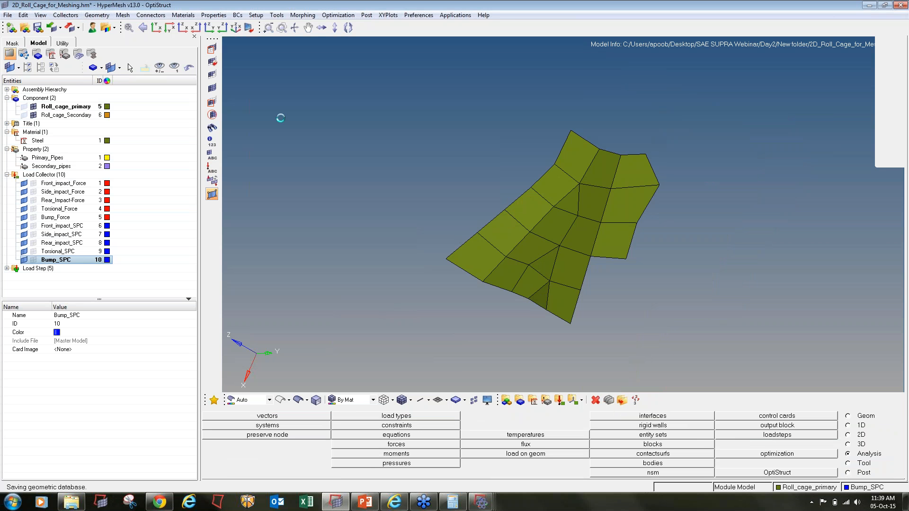
{"action": "left_click", "coordinate": [212, 88]}
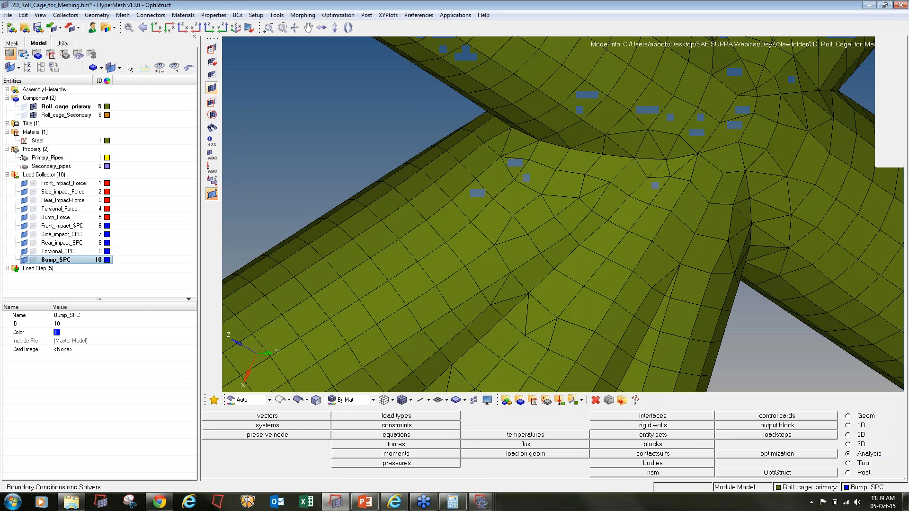
- Fit the roll cage in view and rerun the OptiStruct analysis
{"action": "key", "text": "f"}
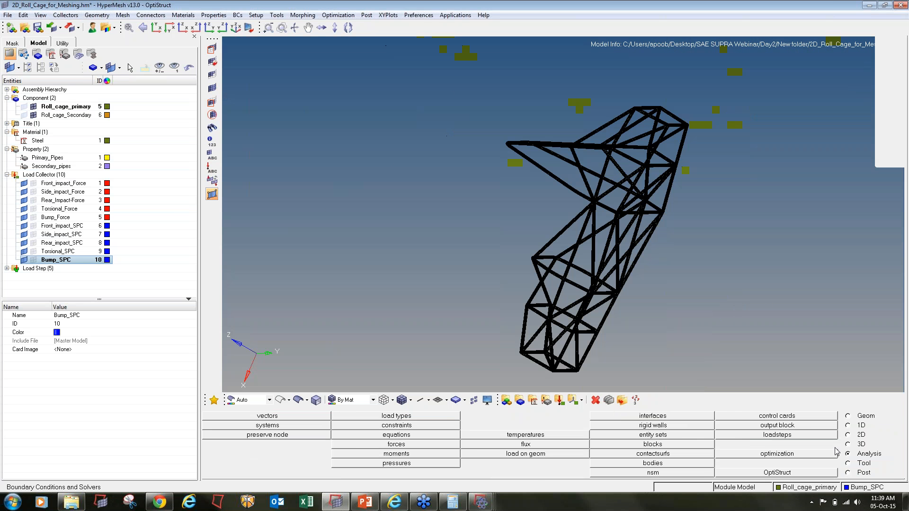
{"action": "left_click", "coordinate": [824, 473]}
{"action": "left_click", "coordinate": [841, 417]}
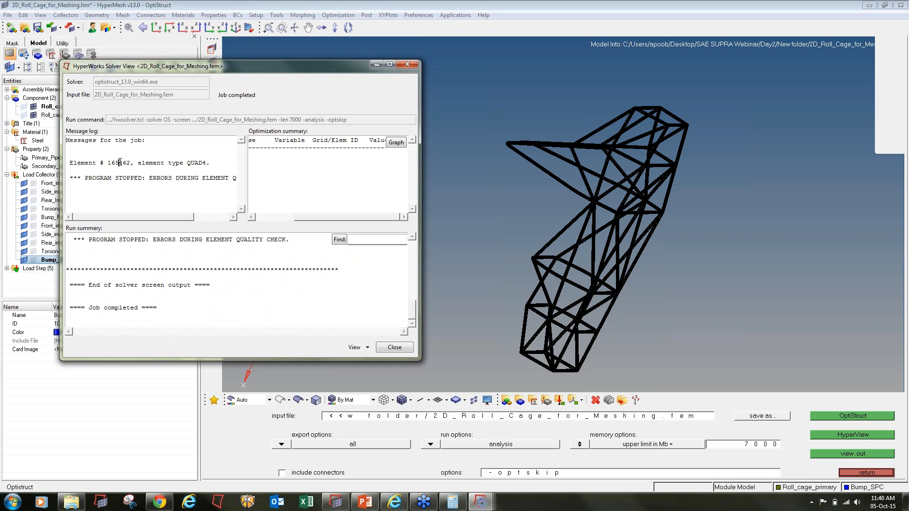
- Copy failing element ID 165462 from the solver log and open element masking
{"action": "left_click_drag", "start_coordinate": [111, 162], "coordinate": [131, 162]}
{"action": "key", "text": "ctrl+c"}
{"action": "left_click", "coordinate": [468, 175]}
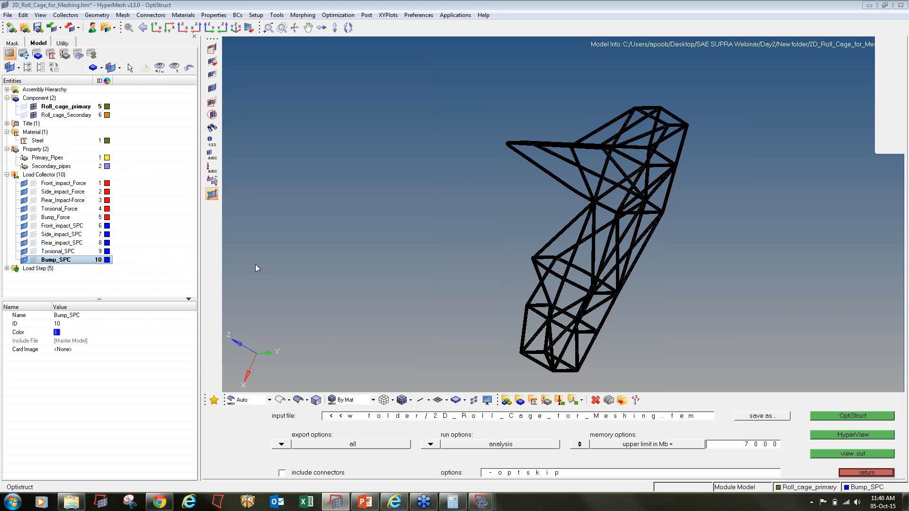
{"action": "key", "text": "F5"}
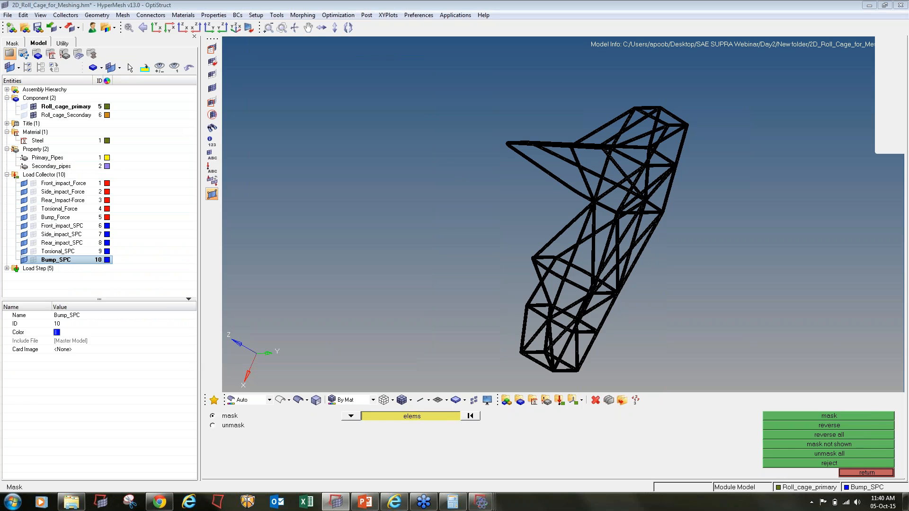
- Isolate element 165462 by pasting its ID in the Mask panel and fit the view
{"action": "left_click", "coordinate": [412, 417]}
{"action": "left_click", "coordinate": [407, 453]}
{"action": "key", "text": "ctrl+v"}
{"action": "key", "text": "Return"}
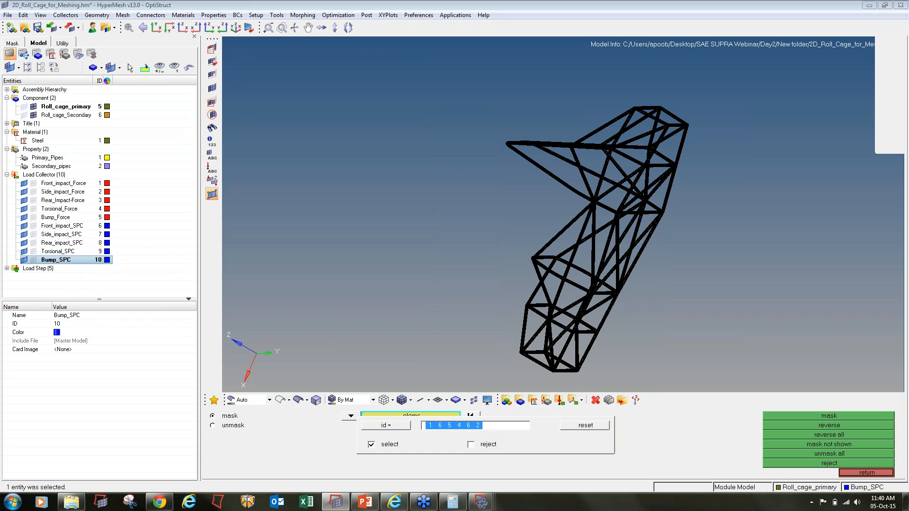
{"action": "left_click", "coordinate": [772, 416]}
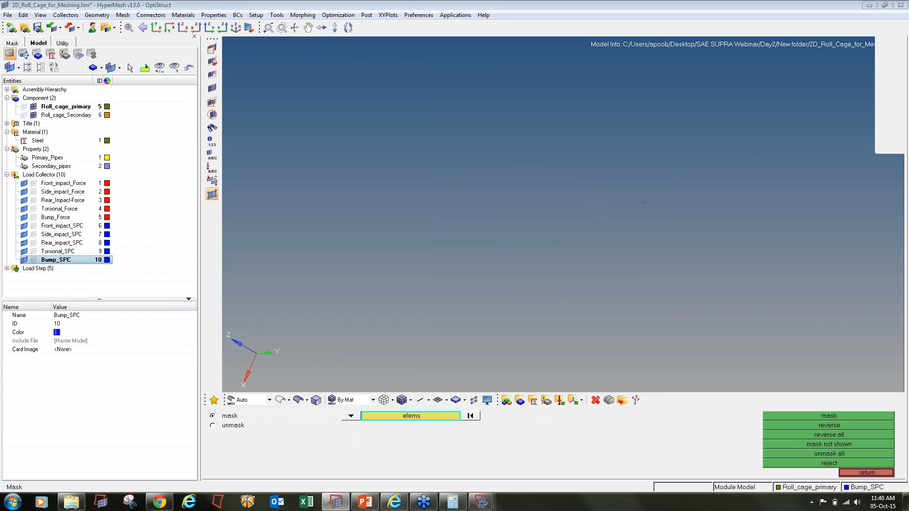
{"action": "key", "text": "f"}
{"action": "scroll", "coordinate": [543, 234], "scroll_direction": "down", "scroll_amount": 5, "text": "ctrl"}
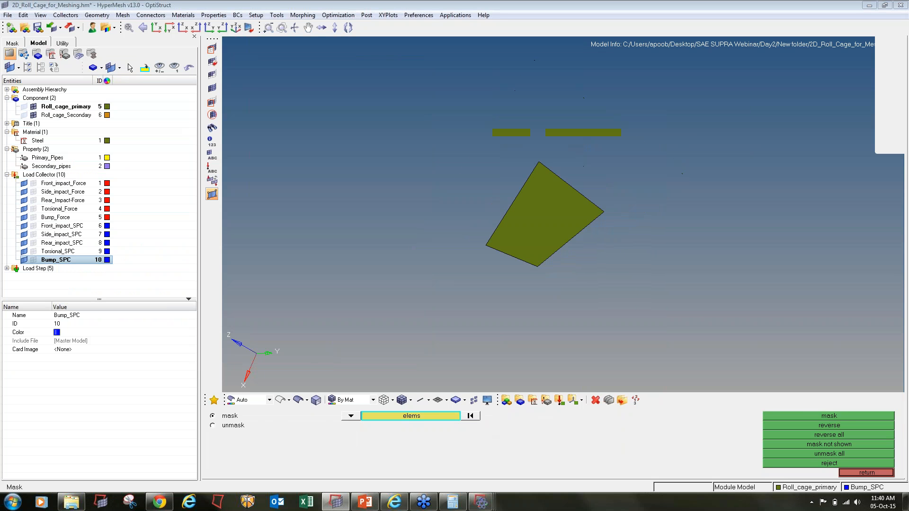
- Grow the patch around element 165462 to 18 attached elements and tilt the view
{"action": "key", "text": "shift+F5"}
{"action": "left_click_drag", "start_coordinate": [421, 104], "coordinate": [660, 356], "text": "shift"}
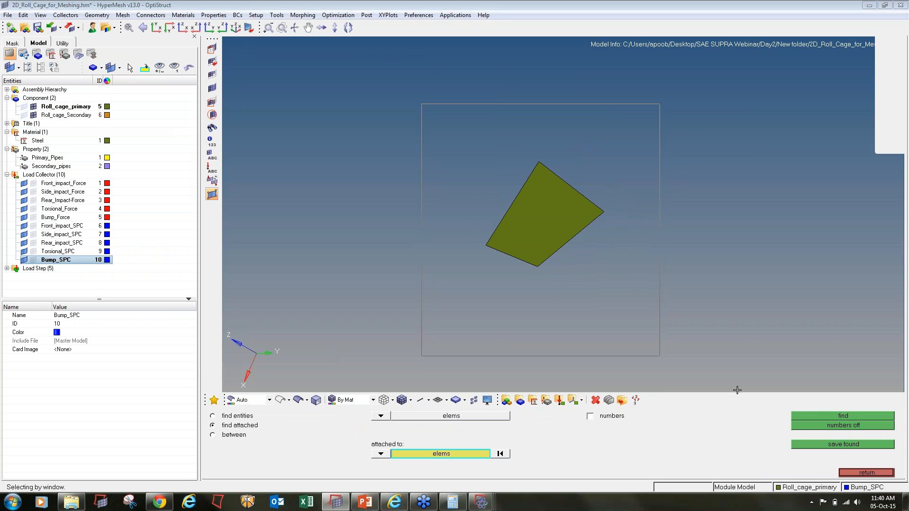
{"action": "left_click", "coordinate": [803, 416]}
{"action": "scroll", "coordinate": [500, 240], "scroll_direction": "down", "scroll_amount": 4, "text": "ctrl"}
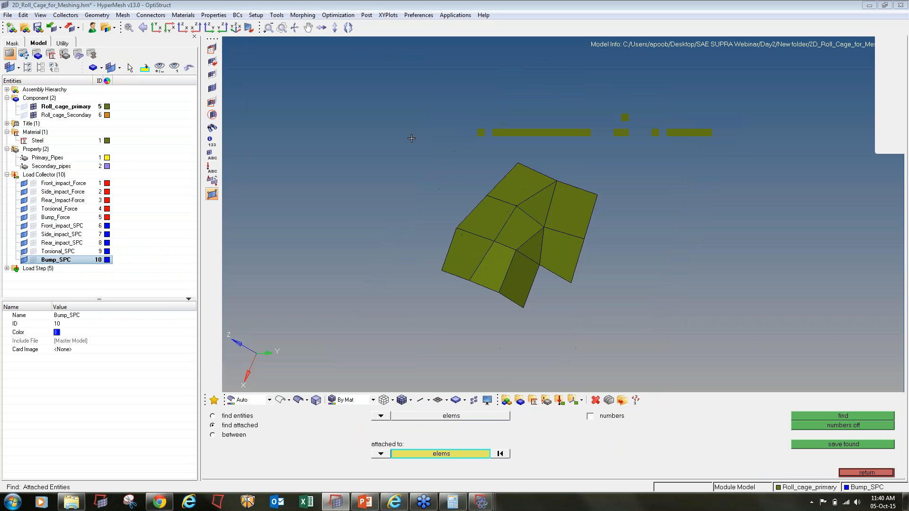
{"action": "left_click_drag", "start_coordinate": [411, 139], "coordinate": [655, 349], "text": "shift"}
{"action": "left_click", "coordinate": [803, 416]}
{"action": "mouse_move", "coordinate": [524, 300]}
{"action": "left_mouse_down", "text": "ctrl"}
{"action": "mouse_move", "coordinate": [566, 278]}
{"action": "mouse_move", "coordinate": [516, 250]}
{"action": "mouse_move", "coordinate": [523, 337]}
{"action": "left_mouse_up", "text": "ctrl"}
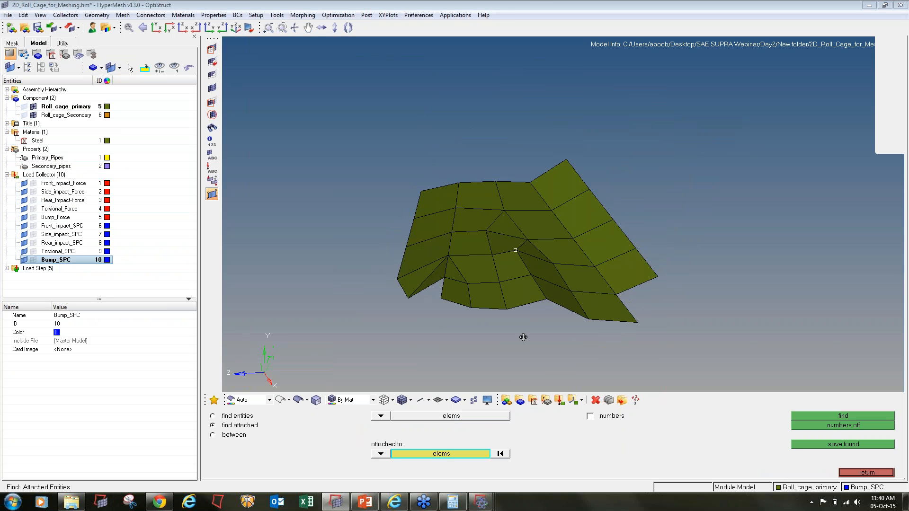
- Automesh the whole displayed patch and accept the new mesh
{"action": "key", "text": "F12"}
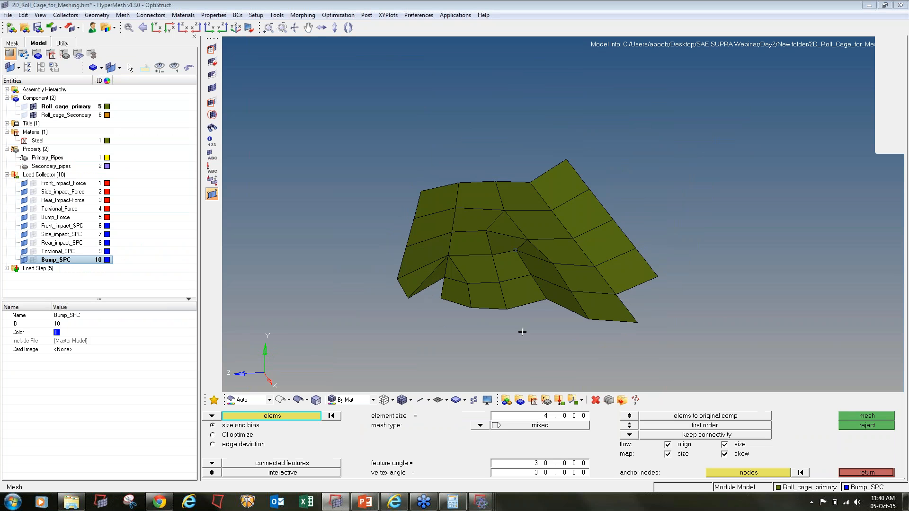
{"action": "left_click_drag", "start_coordinate": [347, 129], "coordinate": [741, 387], "text": "shift"}
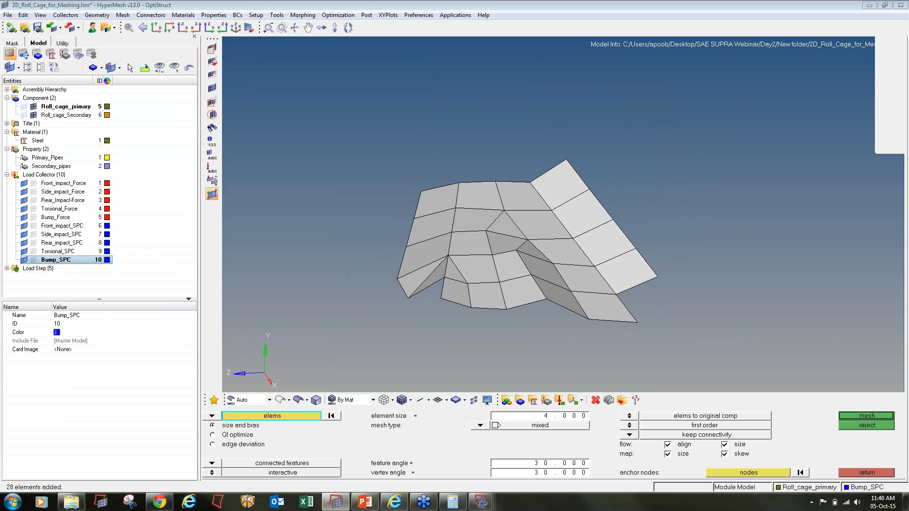
{"action": "middle_click", "coordinate": [741, 386]}
{"action": "middle_click", "coordinate": [504, 241]}
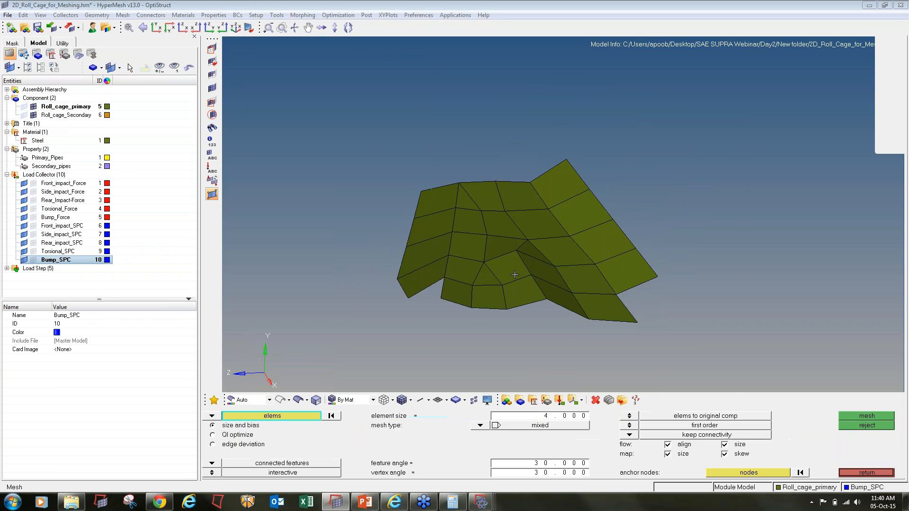
- Remesh five distorted elements with the trias mesh type, accept, and save the model
{"action": "scroll", "coordinate": [504, 241], "scroll_direction": "up", "scroll_amount": 4, "text": "ctrl"}
{"action": "left_click", "coordinate": [504, 251]}
{"action": "left_click", "coordinate": [508, 294]}
{"action": "left_click", "coordinate": [557, 283]}
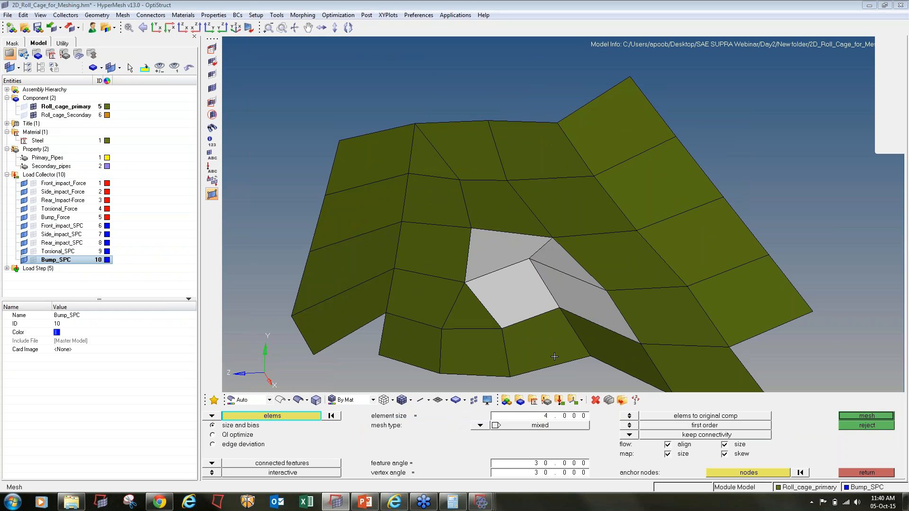
{"action": "left_click", "coordinate": [573, 348]}
{"action": "left_click", "coordinate": [594, 347]}
{"action": "left_click", "coordinate": [483, 425]}
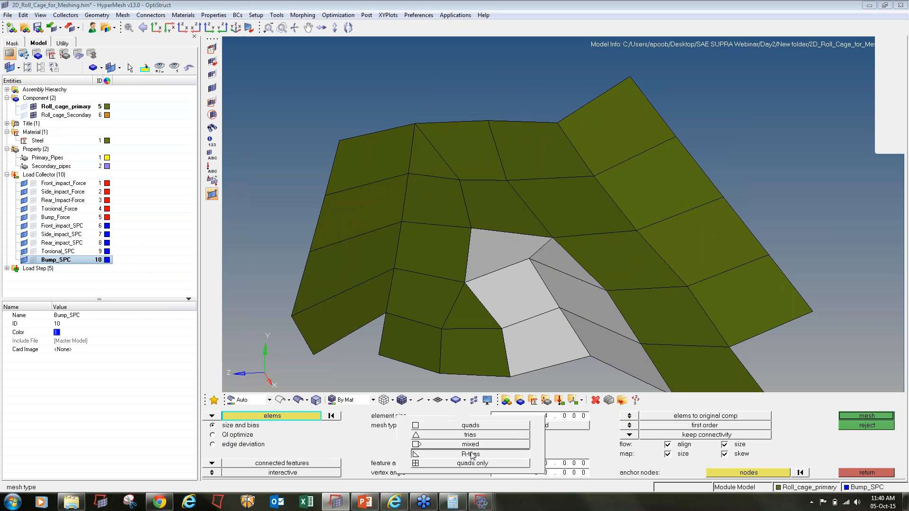
{"action": "left_click", "coordinate": [471, 453]}
{"action": "left_click", "coordinate": [481, 426]}
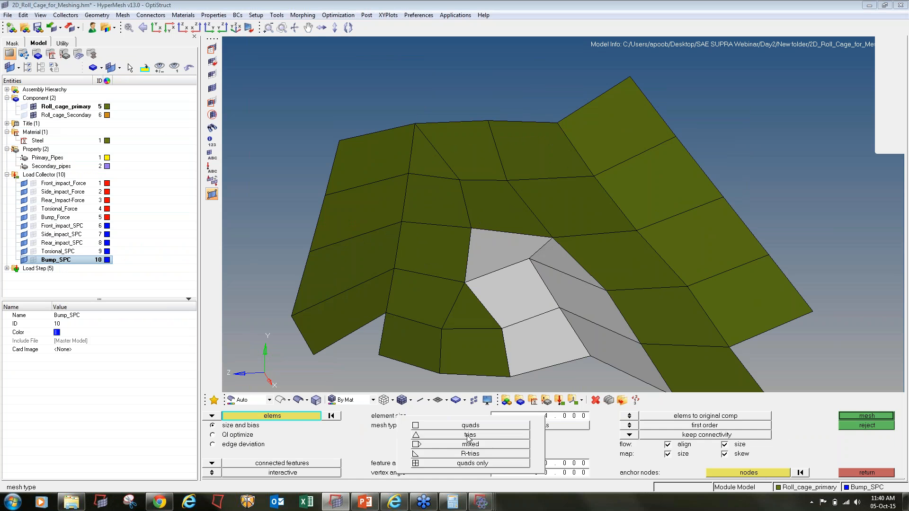
{"action": "left_click", "coordinate": [469, 436]}
{"action": "middle_click", "coordinate": [452, 367]}
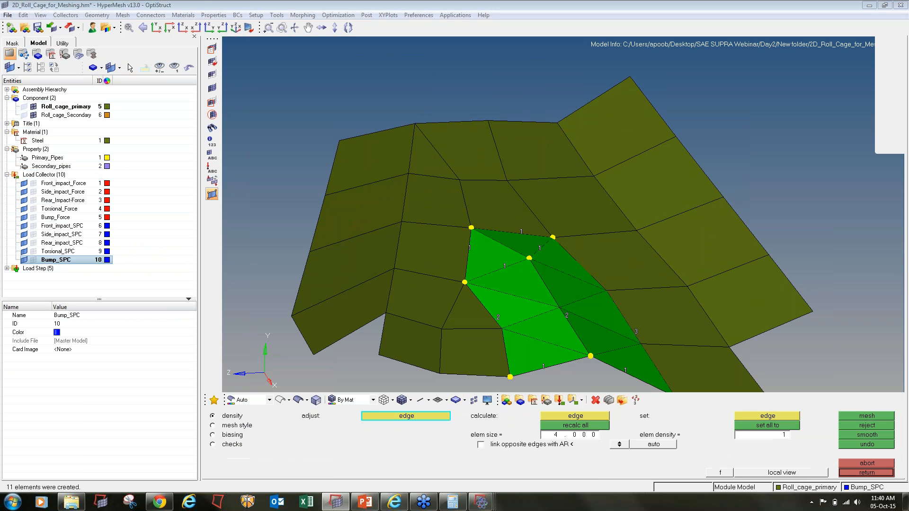
{"action": "key", "text": "Escape"}
{"action": "key", "text": "Escape"}
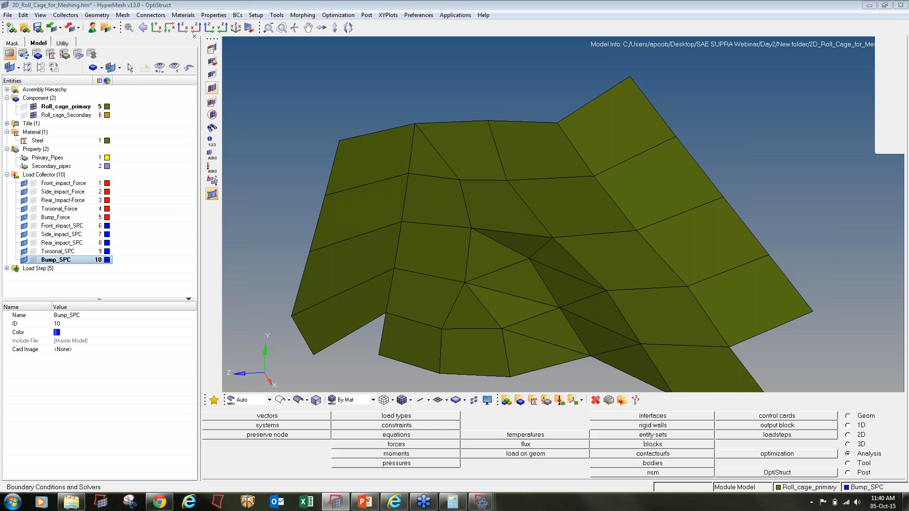
{"action": "left_click", "coordinate": [38, 28]}
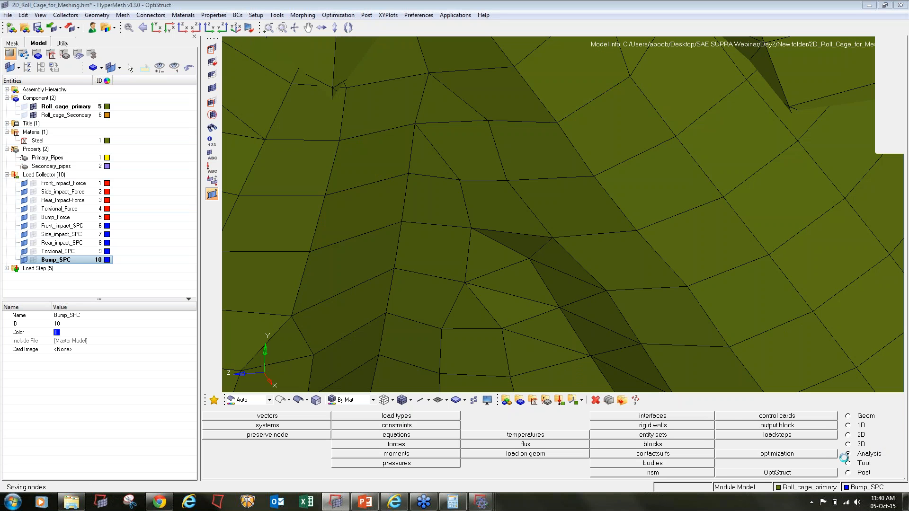
{"action": "left_click", "coordinate": [805, 473]}
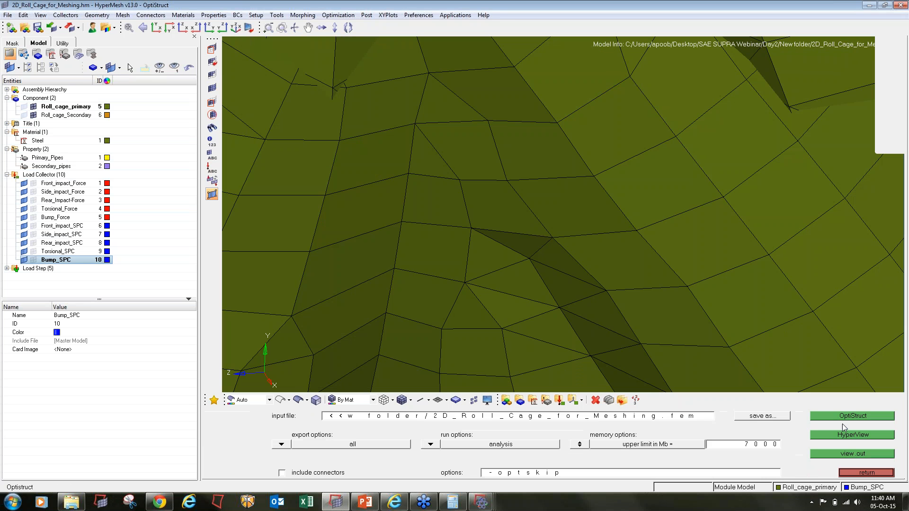
- Rerun OptiStruct, overwriting the existing solver input file
{"action": "left_click", "coordinate": [853, 417]}
{"action": "left_click", "coordinate": [544, 453]}
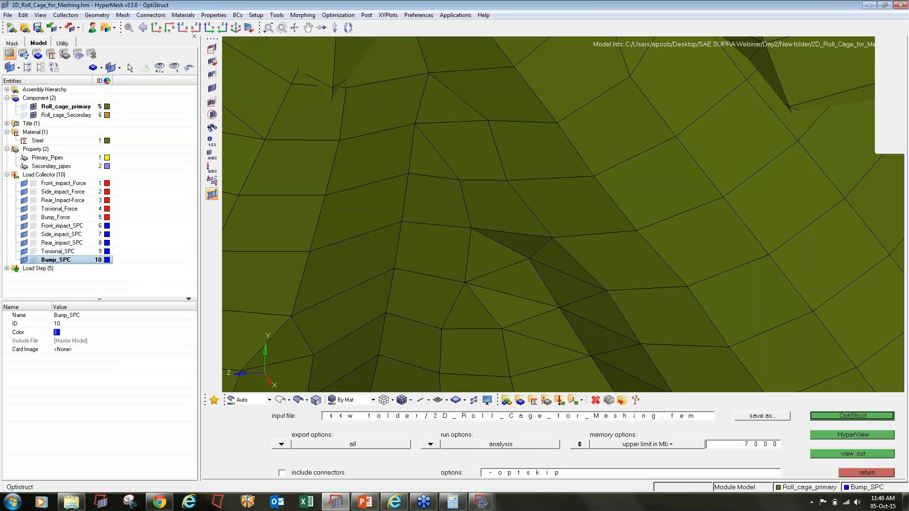
{"action": "key", "text": "f"}
{"action": "mouse_move", "coordinate": [480, 502]}
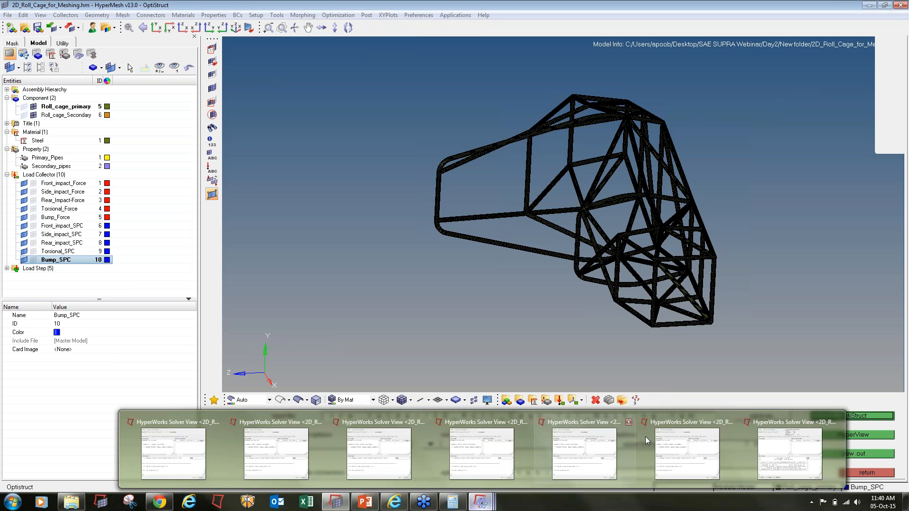
{"action": "left_click", "coordinate": [796, 451]}
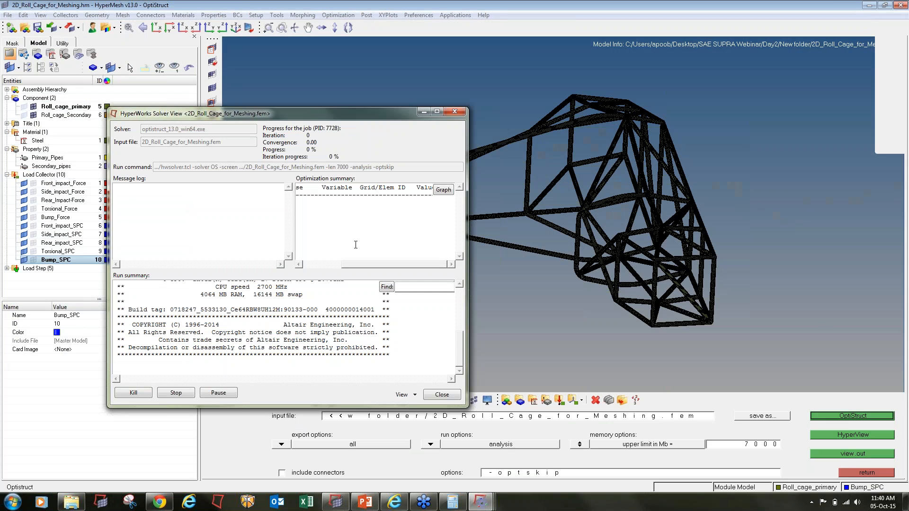
- Close five old Solver View windows and copy failing element ID 48228 from the latest log
{"action": "mouse_move", "coordinate": [481, 502]}
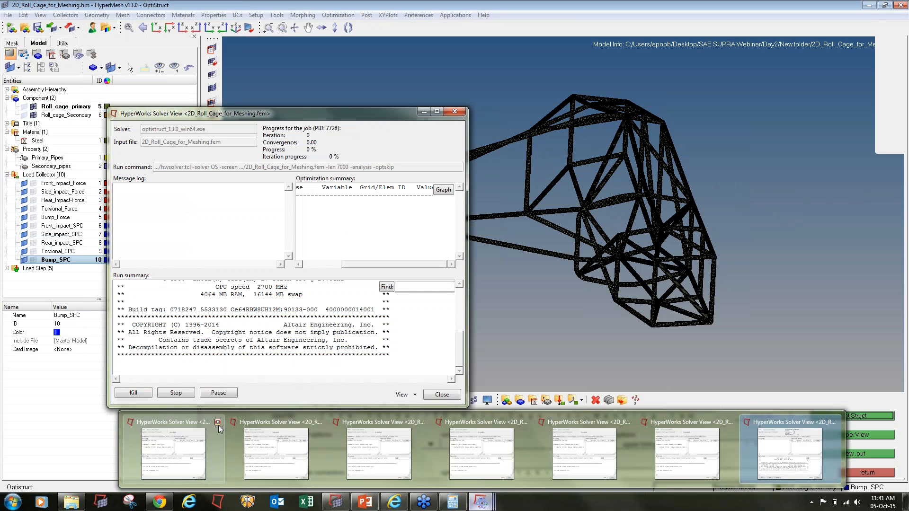
{"action": "left_click", "coordinate": [218, 423]}
{"action": "left_click", "coordinate": [272, 422]}
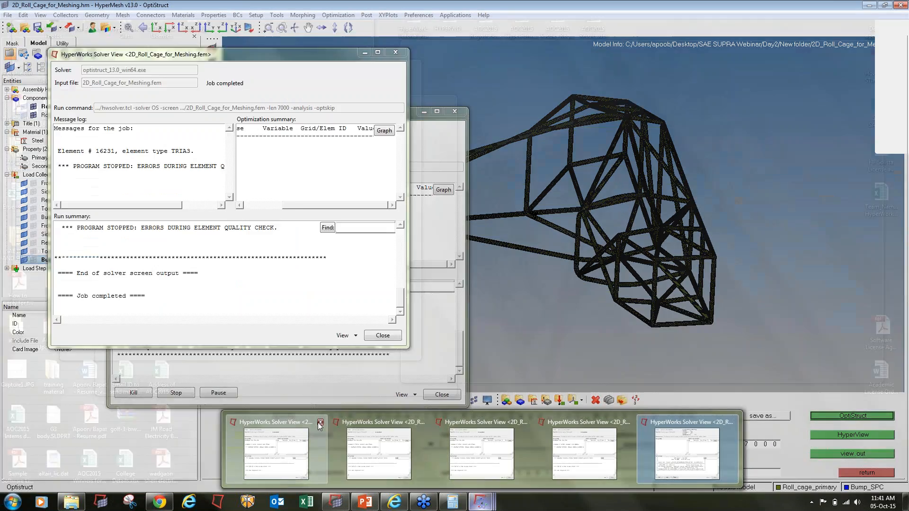
{"action": "left_click", "coordinate": [321, 422]}
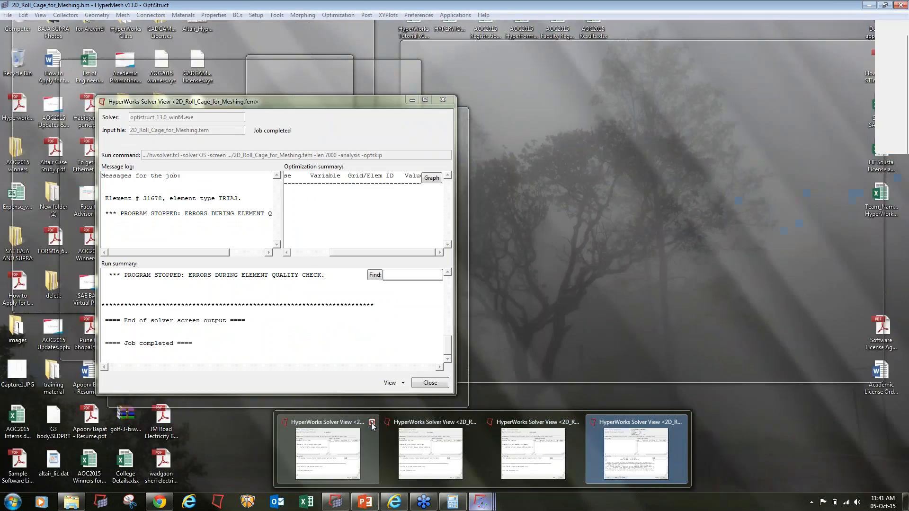
{"action": "left_click", "coordinate": [372, 423]}
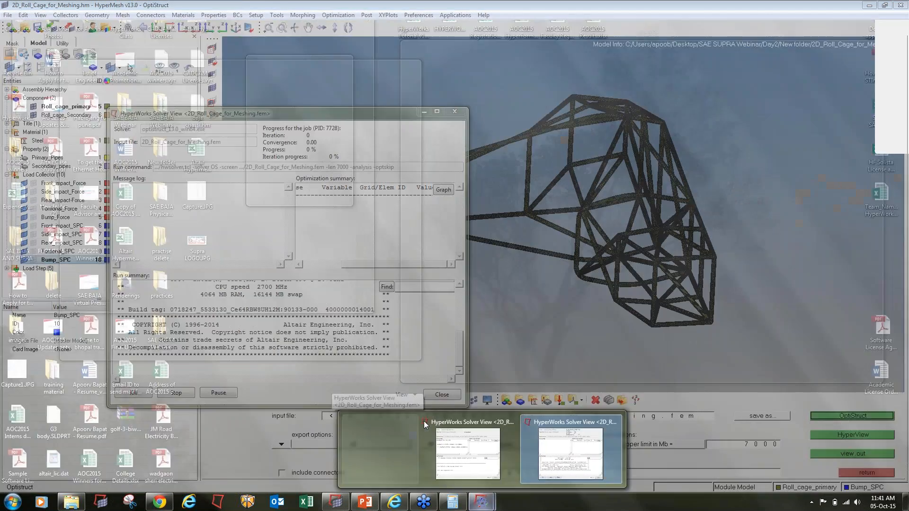
{"action": "left_click", "coordinate": [475, 422]}
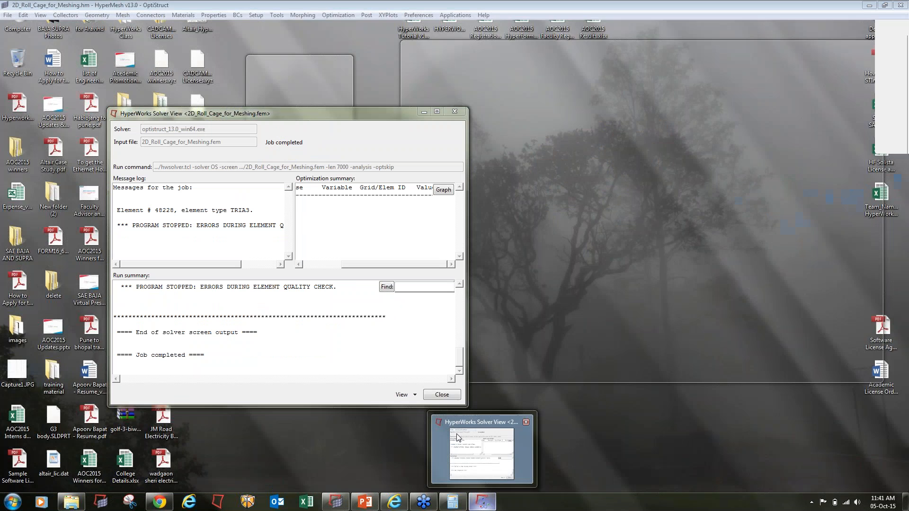
{"action": "left_click", "coordinate": [457, 438]}
{"action": "left_click_drag", "start_coordinate": [174, 211], "coordinate": [157, 210]}
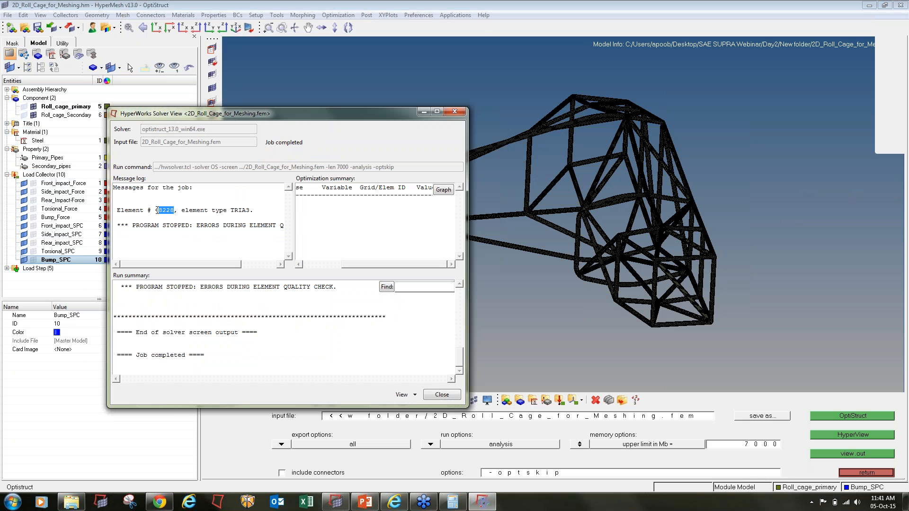
{"action": "left_click", "coordinate": [544, 332]}
- Isolate element 48228 by its ID and fit it in view
{"action": "left_click", "coordinate": [212, 49]}
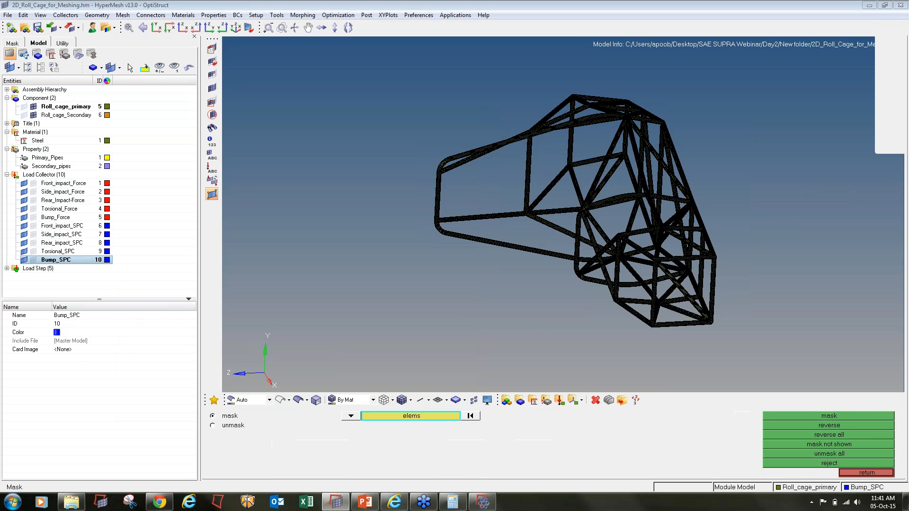
{"action": "left_click", "coordinate": [405, 416]}
{"action": "left_click", "coordinate": [419, 454]}
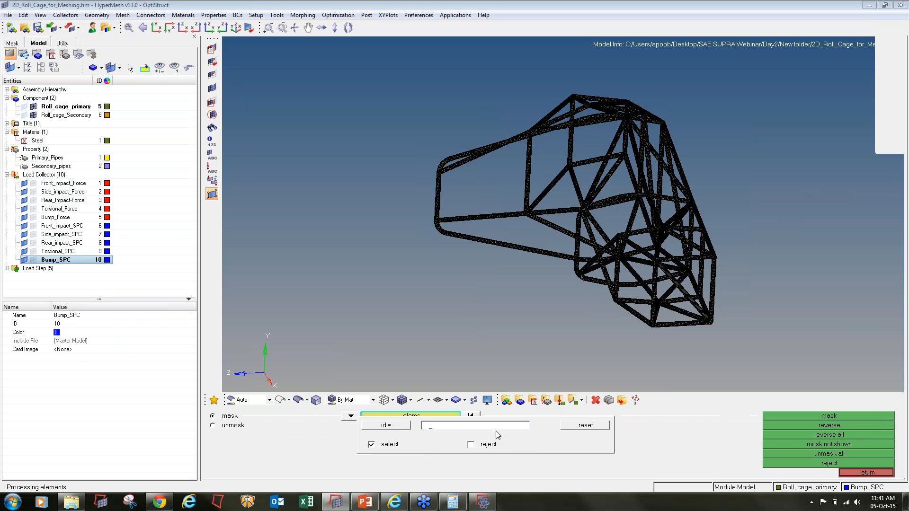
{"action": "type", "text": "48228"}
{"action": "key", "text": "Return"}
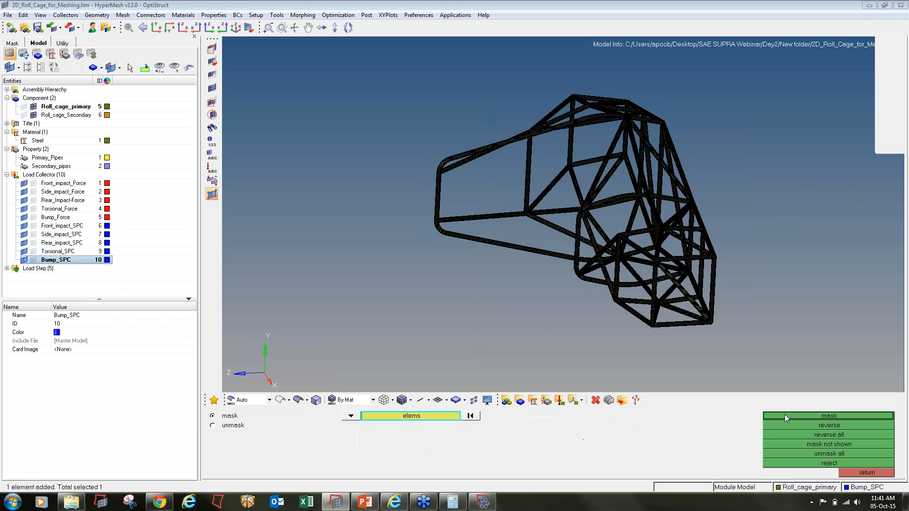
{"action": "left_click", "coordinate": [785, 415]}
{"action": "key", "text": "f"}
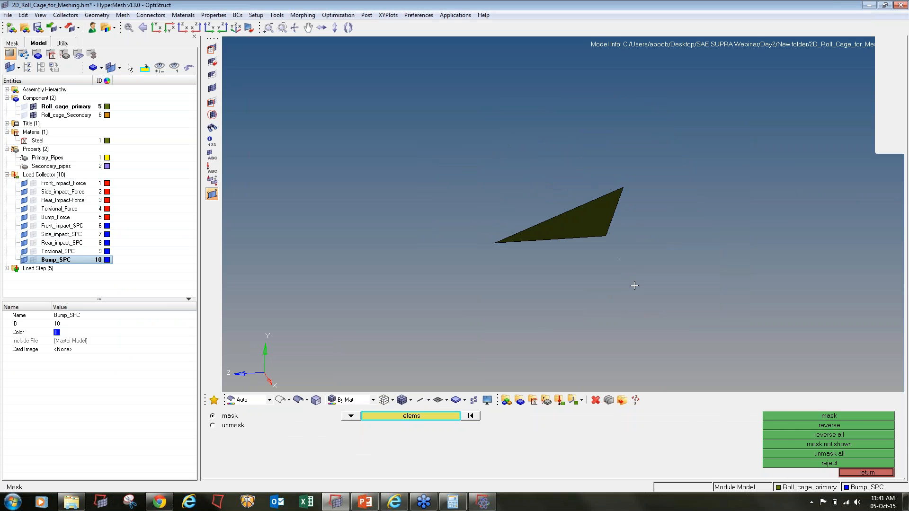
- Show the elements attached to element 48228 and rotate to face them
{"action": "left_click", "coordinate": [213, 128]}
{"action": "left_click_drag", "start_coordinate": [371, 67], "coordinate": [682, 293], "text": "shift"}
{"action": "middle_click", "coordinate": [682, 293]}
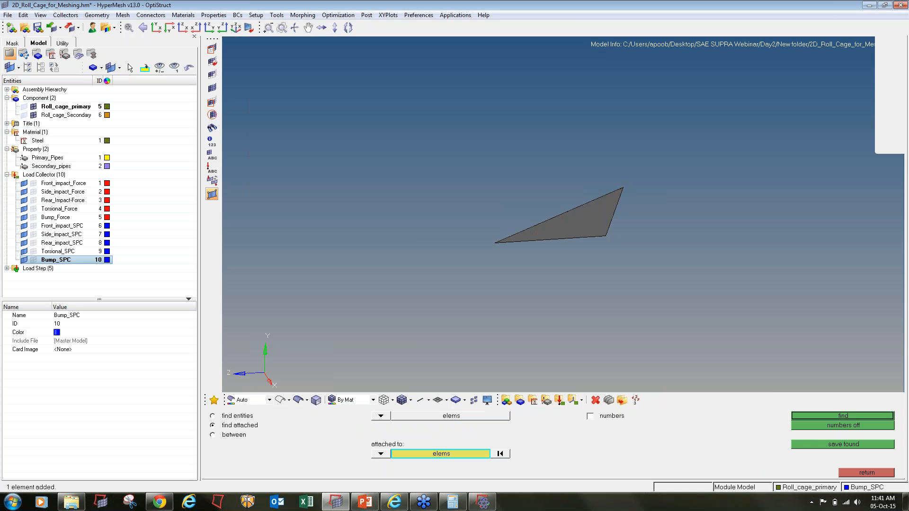
{"action": "left_click_drag", "start_coordinate": [547, 263], "coordinate": [517, 284], "text": "ctrl"}
- Automesh the patch as mixed quads and trias at element size 4 and accept
{"action": "key", "text": "F12"}
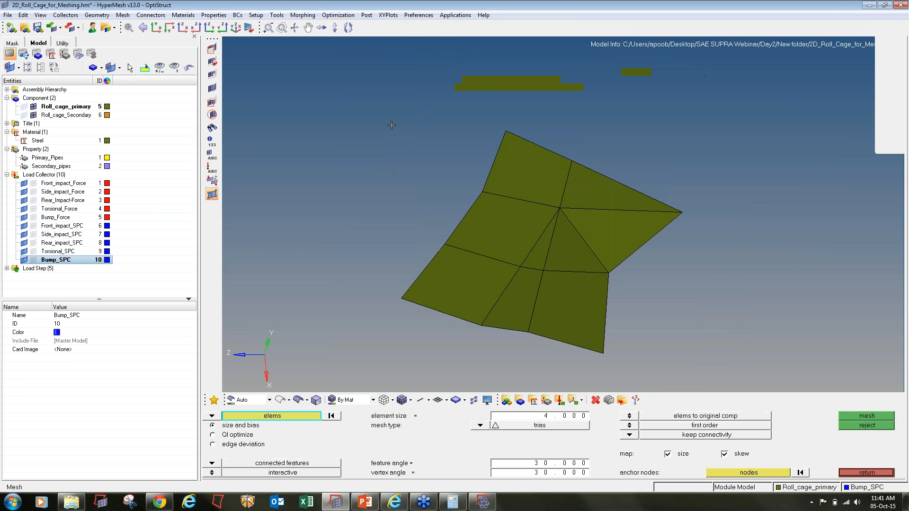
{"action": "left_click_drag", "start_coordinate": [397, 123], "coordinate": [724, 359], "text": "shift"}
{"action": "left_click", "coordinate": [482, 426]}
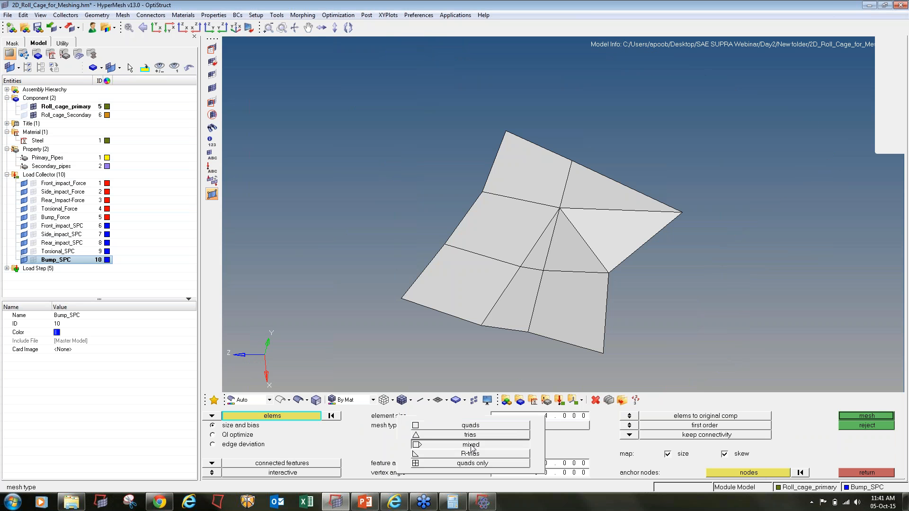
{"action": "left_click", "coordinate": [471, 444]}
{"action": "left_click", "coordinate": [864, 416]}
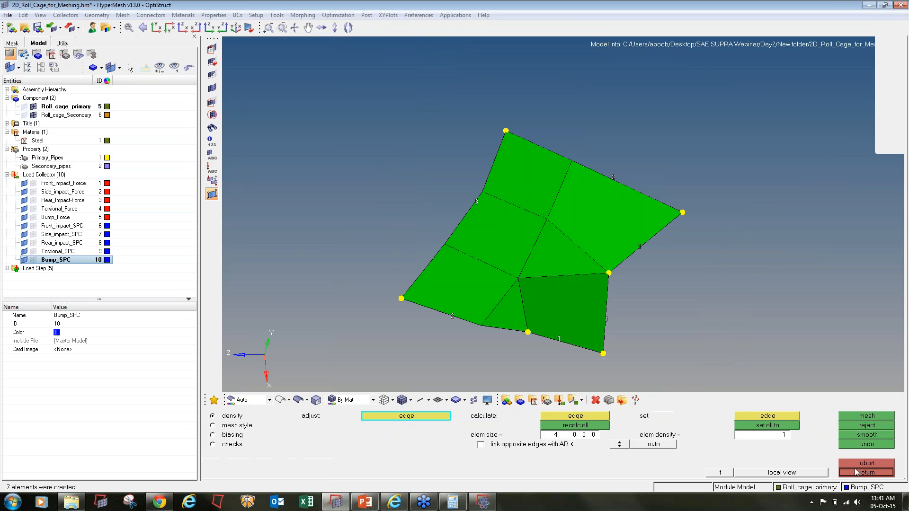
{"action": "left_click", "coordinate": [858, 472]}
{"action": "left_click", "coordinate": [858, 472]}
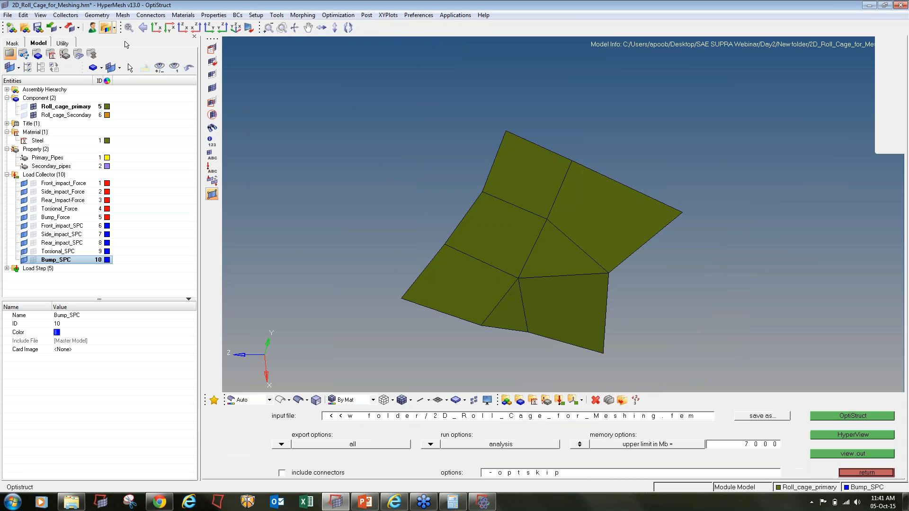
- Save the model, unmask all elements and rerun OptiStruct, overwriting the input file
{"action": "left_click", "coordinate": [39, 29]}
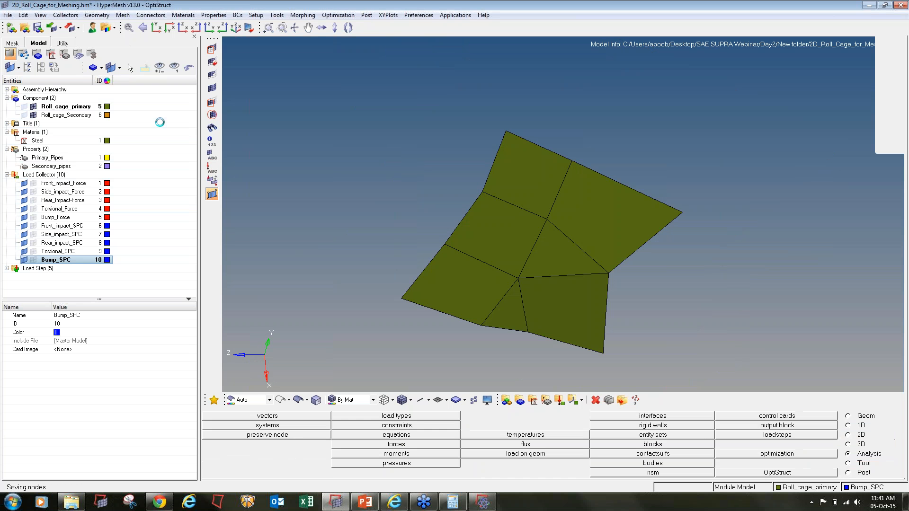
{"action": "left_click", "coordinate": [211, 89]}
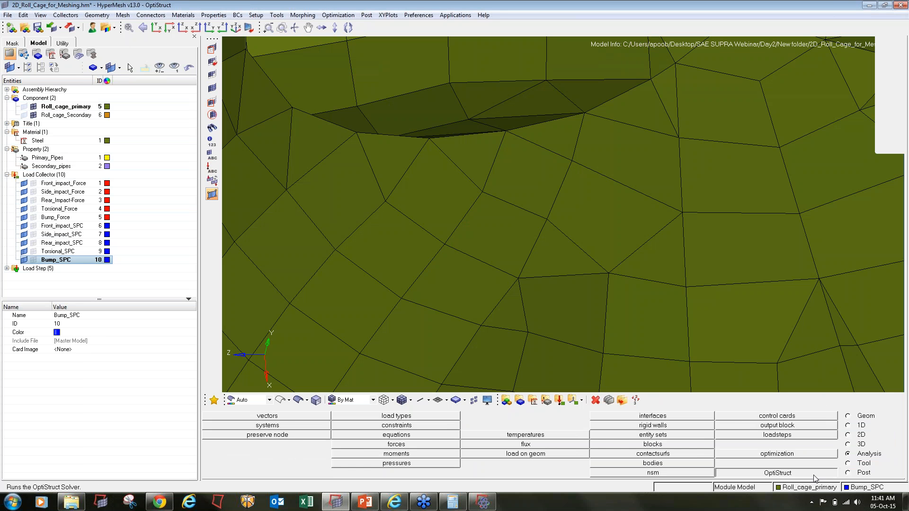
{"action": "left_click", "coordinate": [805, 472]}
{"action": "left_click", "coordinate": [837, 416]}
{"action": "left_click", "coordinate": [541, 454]}
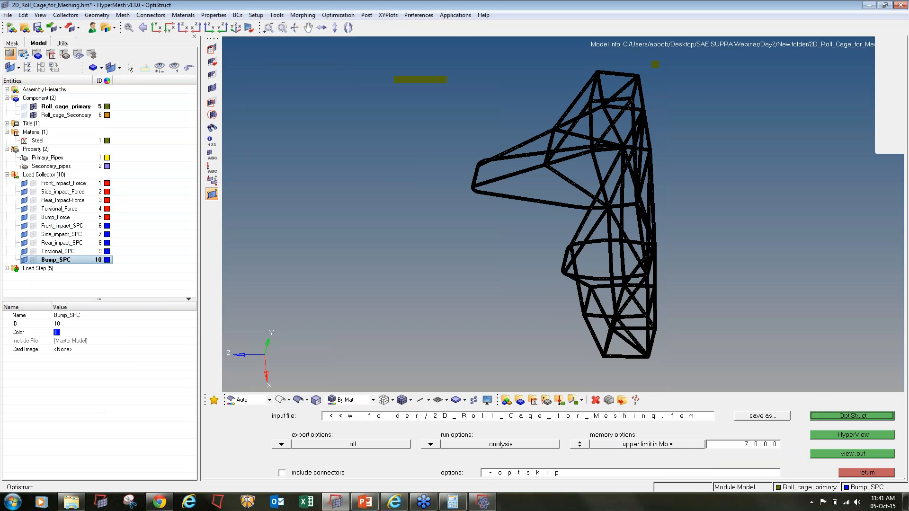
- Find failing TRIA3 element 50024 in the solver log, then close the log window
{"action": "left_click", "coordinate": [482, 502]}
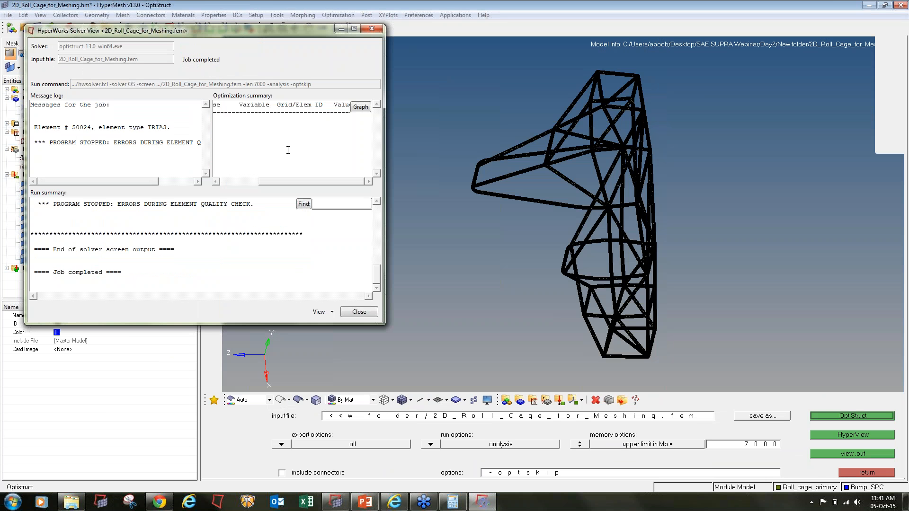
{"action": "left_click_drag", "start_coordinate": [73, 128], "coordinate": [91, 129]}
{"action": "left_click", "coordinate": [366, 312]}
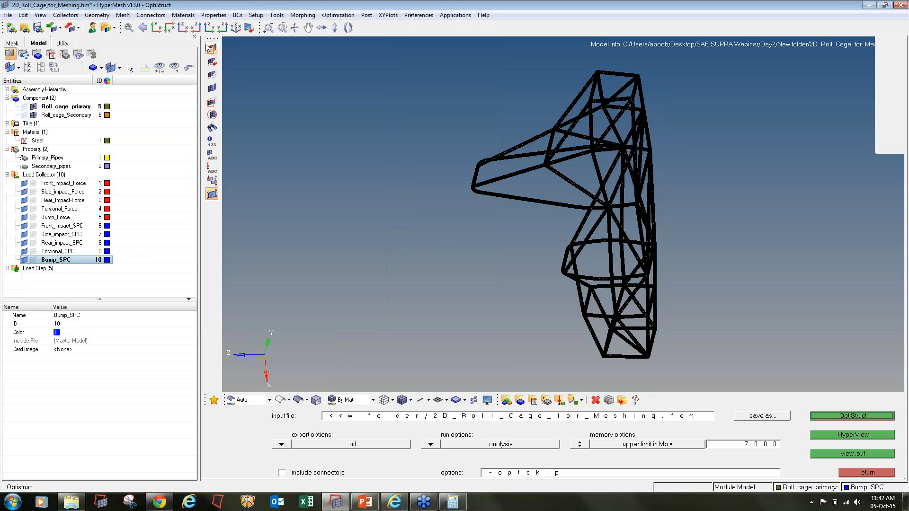
- Run warpage, aspect and skew checks on the 2D elements and save the skew failures
{"action": "left_click", "coordinate": [210, 47]}
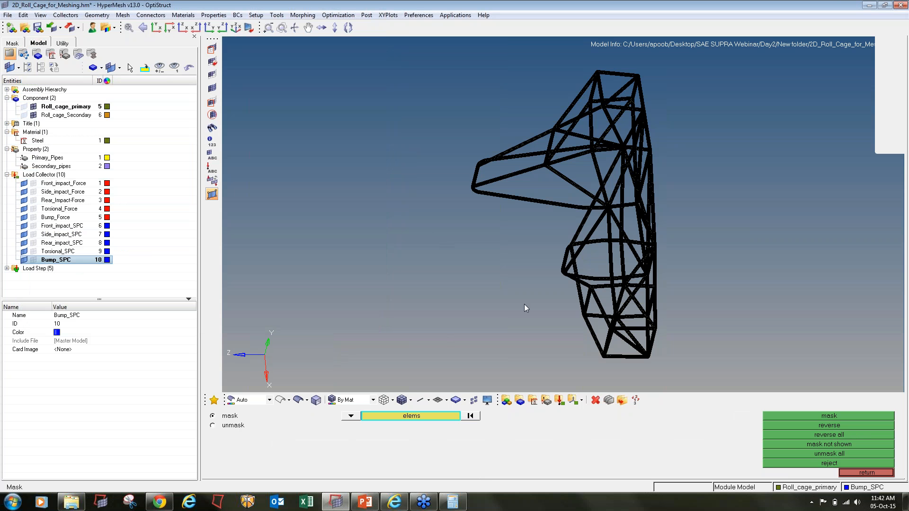
{"action": "key", "text": "F10"}
{"action": "left_click", "coordinate": [332, 426]}
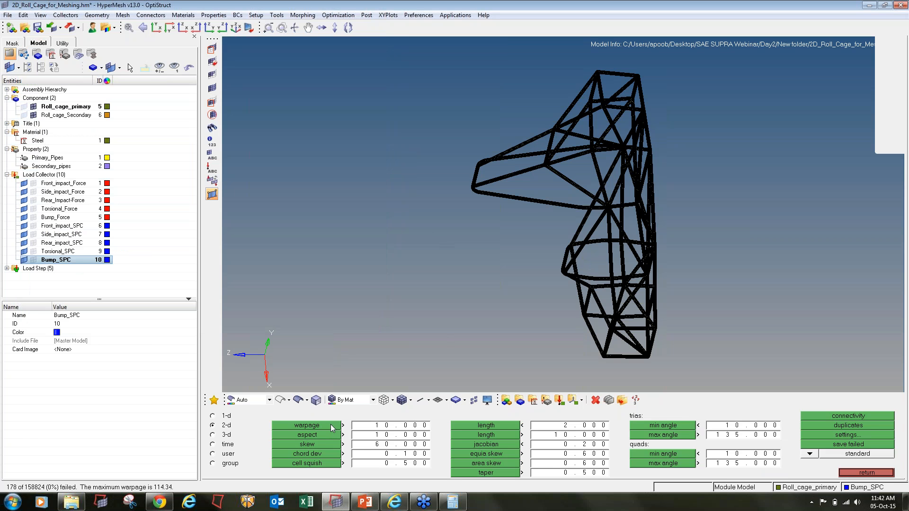
{"action": "left_click", "coordinate": [328, 436]}
{"action": "left_click", "coordinate": [327, 445]}
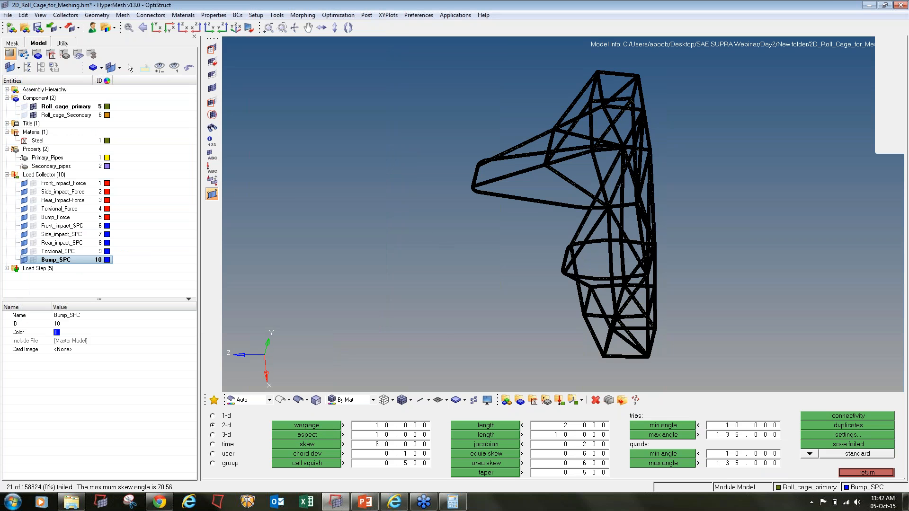
{"action": "left_click", "coordinate": [820, 443]}
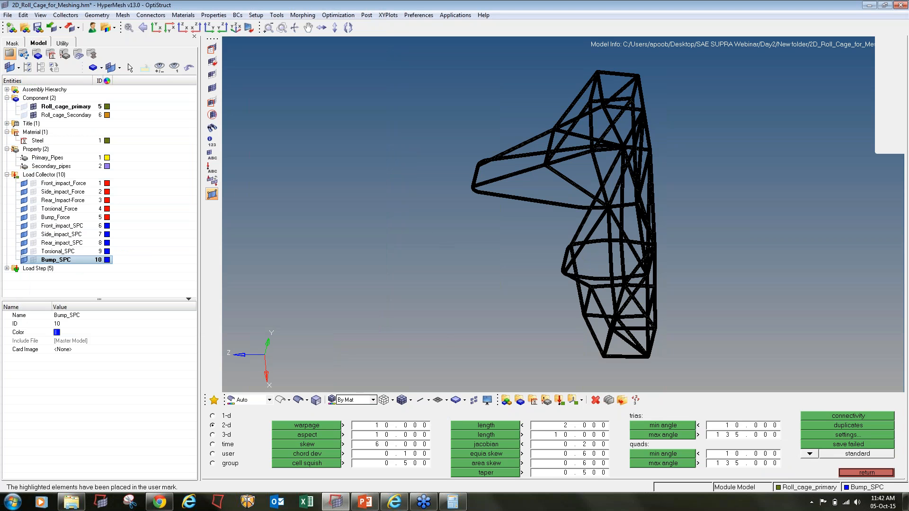
{"action": "key", "text": "F5"}
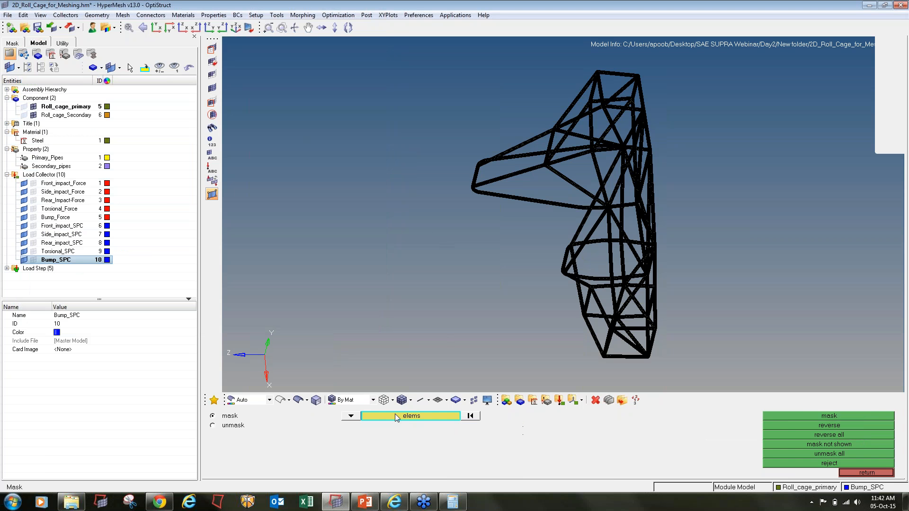
{"action": "left_click", "coordinate": [397, 417]}
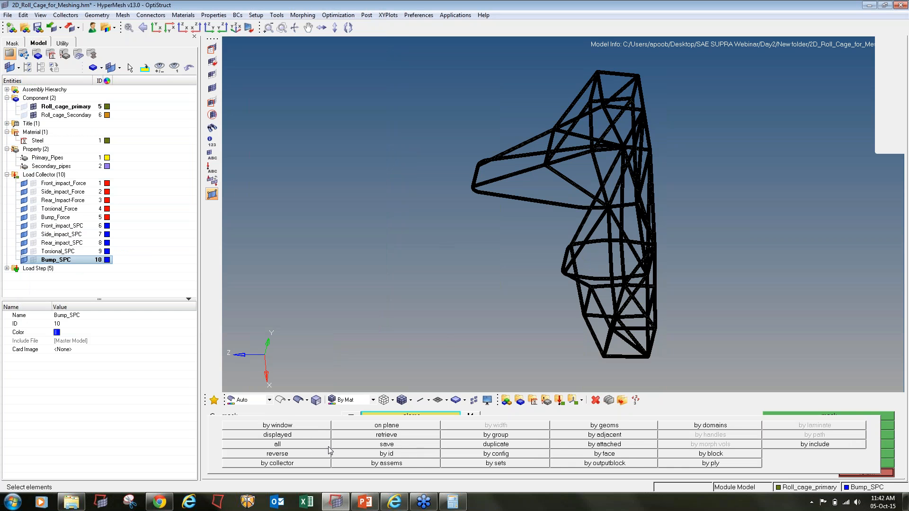
{"action": "key", "text": "Escape"}
{"action": "key", "text": "Escape"}
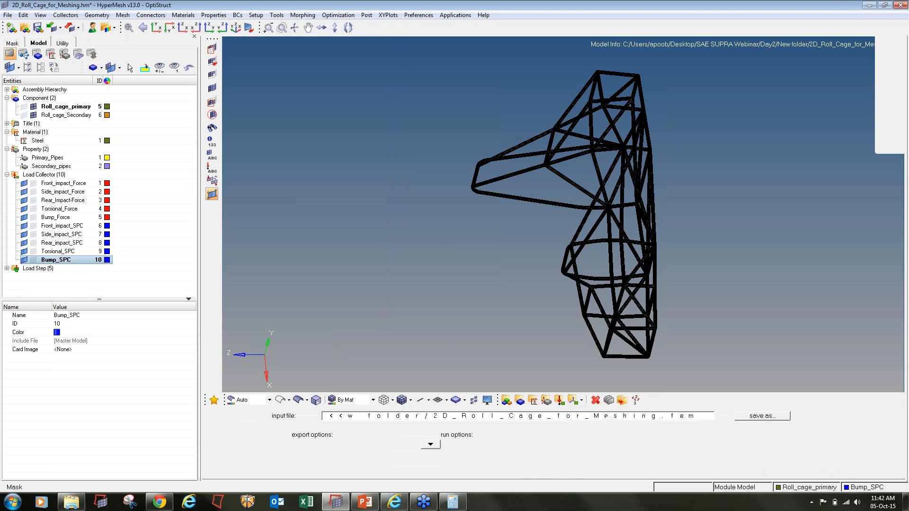
- Try a full Automesh of all displayed elements, reject and abort it, then reopen 2D checks
{"action": "key", "text": "F12"}
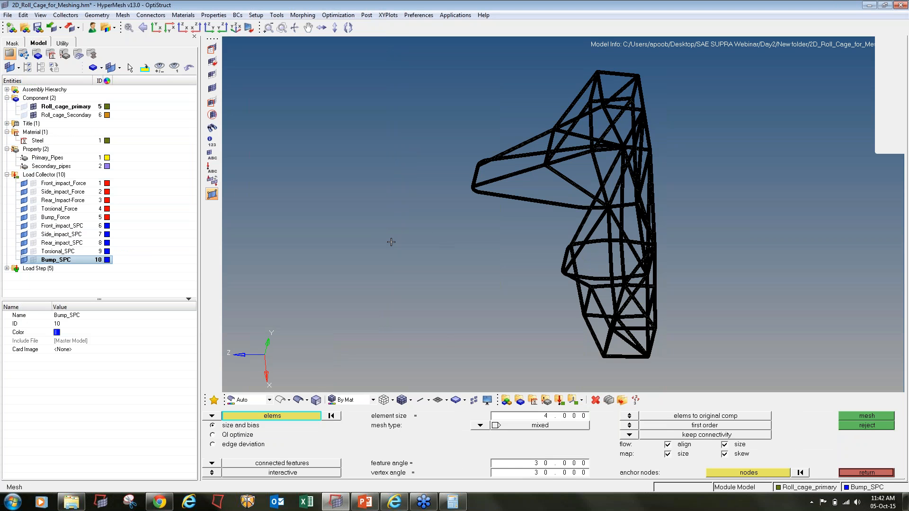
{"action": "scroll", "coordinate": [392, 242], "scroll_direction": "down", "scroll_amount": 3, "text": "ctrl"}
{"action": "left_click_drag", "start_coordinate": [352, 96], "coordinate": [626, 376], "text": "shift"}
{"action": "left_click", "coordinate": [851, 415]}
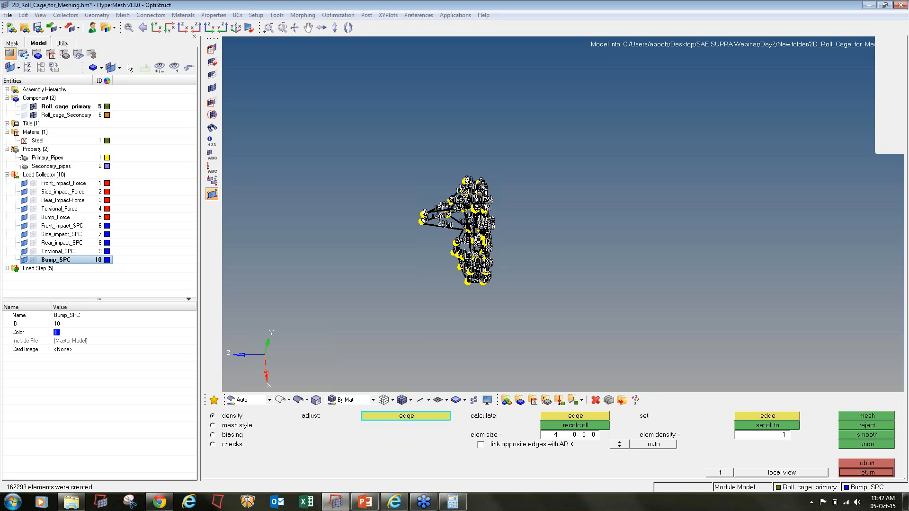
{"action": "left_click", "coordinate": [864, 426]}
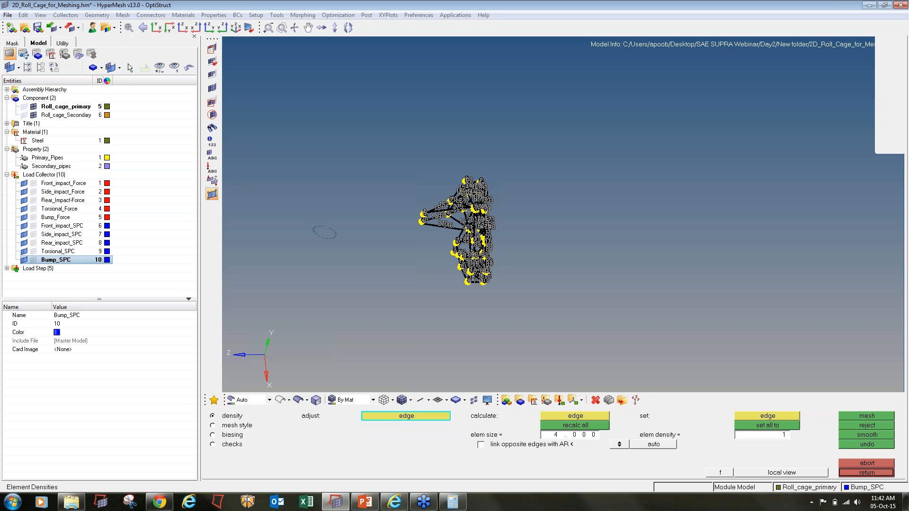
{"action": "left_click", "coordinate": [860, 471]}
{"action": "left_click", "coordinate": [862, 473]}
{"action": "key", "text": "F10"}
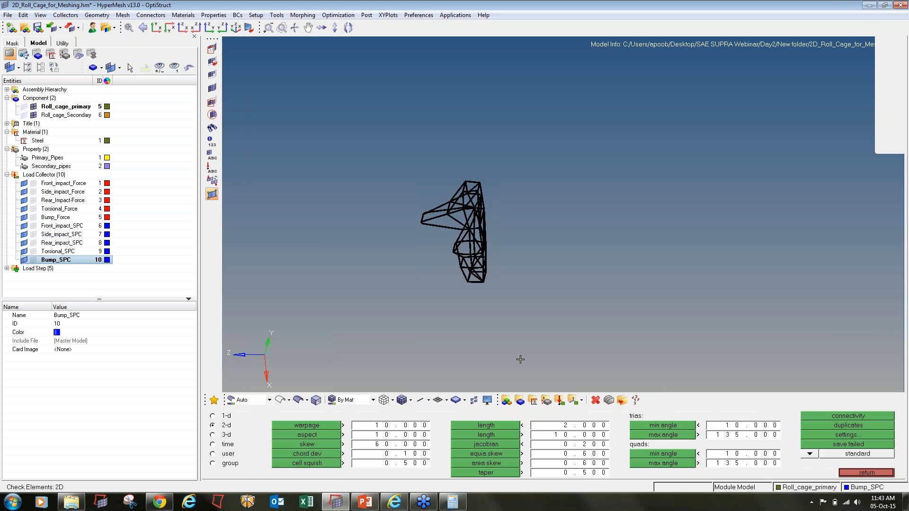
- Check skew plus minimum and maximum angles for trias and quads
{"action": "left_click", "coordinate": [317, 443]}
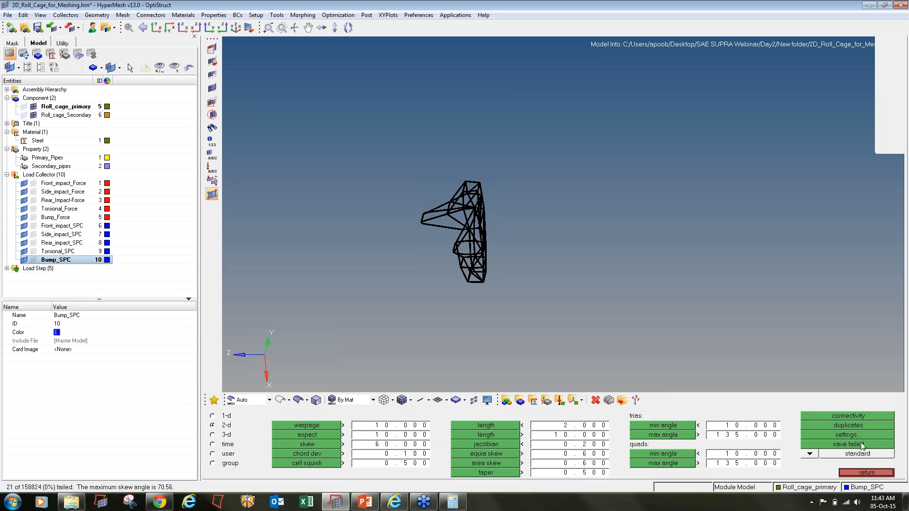
{"action": "left_click", "coordinate": [645, 425]}
{"action": "left_click", "coordinate": [646, 434]}
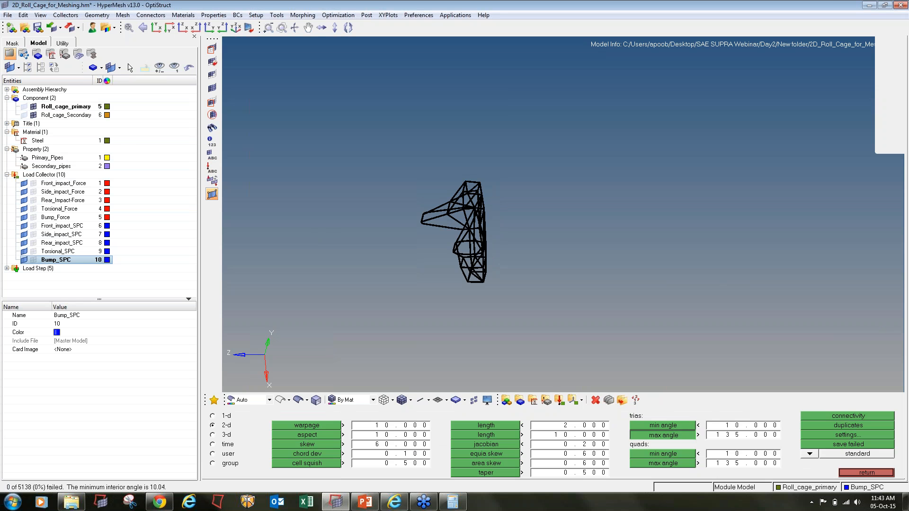
{"action": "left_click", "coordinate": [650, 455]}
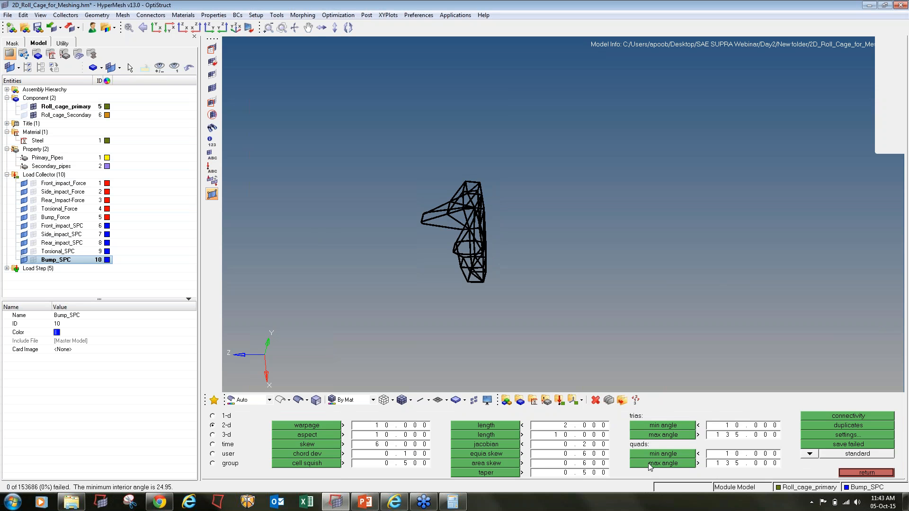
{"action": "left_click", "coordinate": [649, 463]}
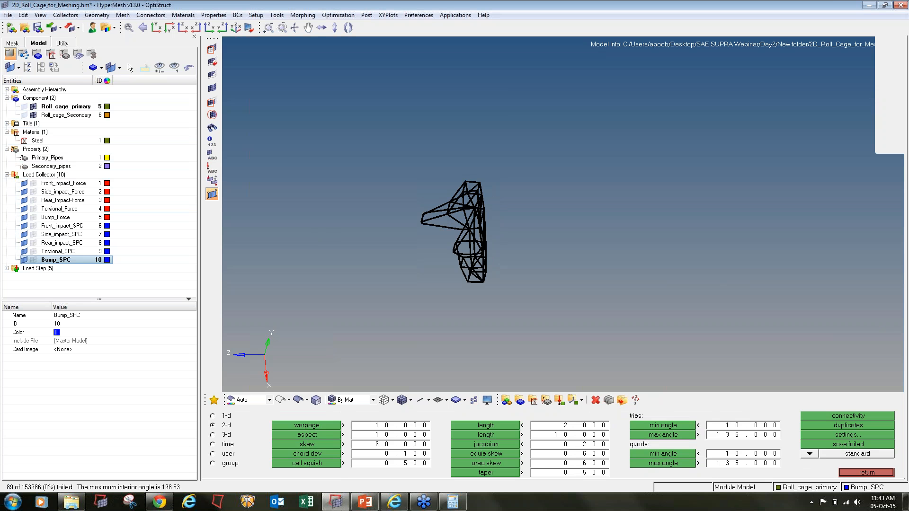
- Isolate element 50024 by ID, hiding everything else
{"action": "left_click", "coordinate": [212, 49]}
{"action": "left_click", "coordinate": [438, 416]}
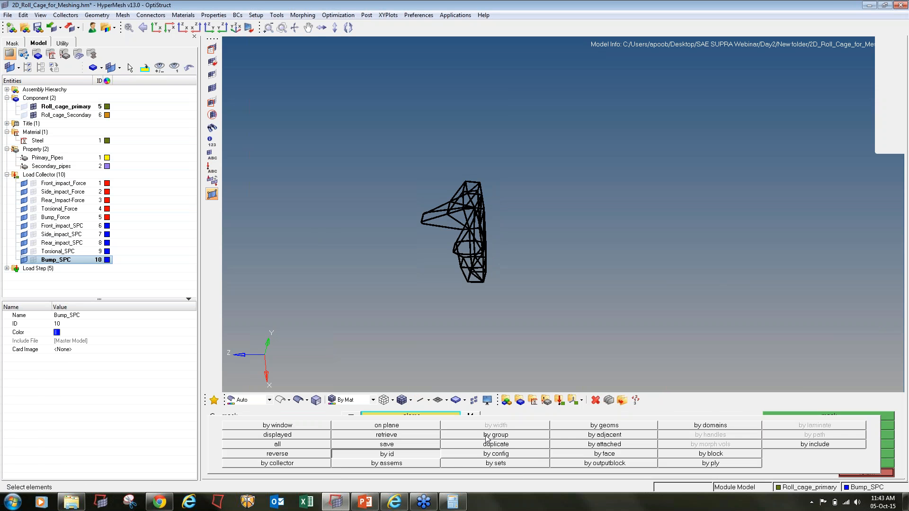
{"action": "left_click", "coordinate": [387, 453]}
{"action": "type", "text": "50024"}
{"action": "key", "text": "Return"}
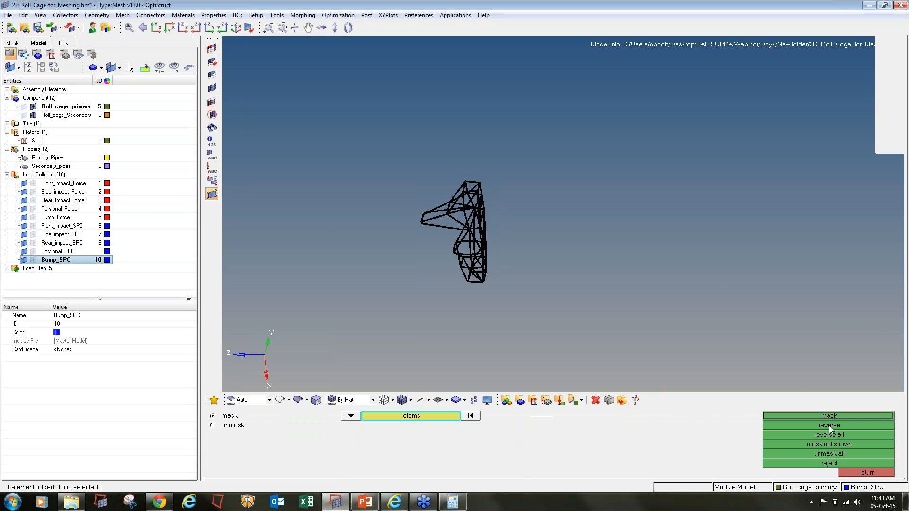
{"action": "left_click", "coordinate": [828, 417]}
{"action": "left_click", "coordinate": [825, 427]}
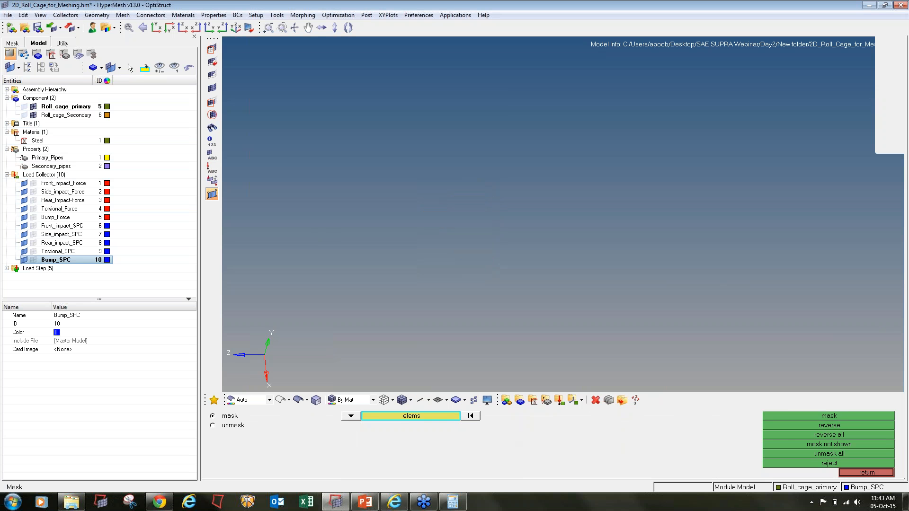
- Bring back two rings of elements attached to the lone triangle 50024
{"action": "key", "text": "shift+F5"}
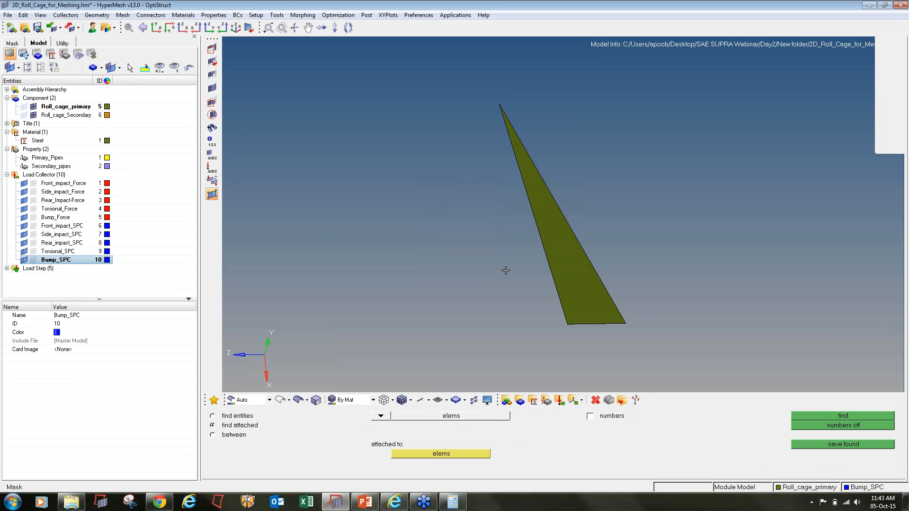
{"action": "left_click_drag", "start_coordinate": [479, 126], "coordinate": [653, 325], "text": "shift"}
{"action": "middle_click", "coordinate": [653, 325]}
{"action": "scroll", "coordinate": [600, 298], "scroll_direction": "down", "scroll_amount": 5}
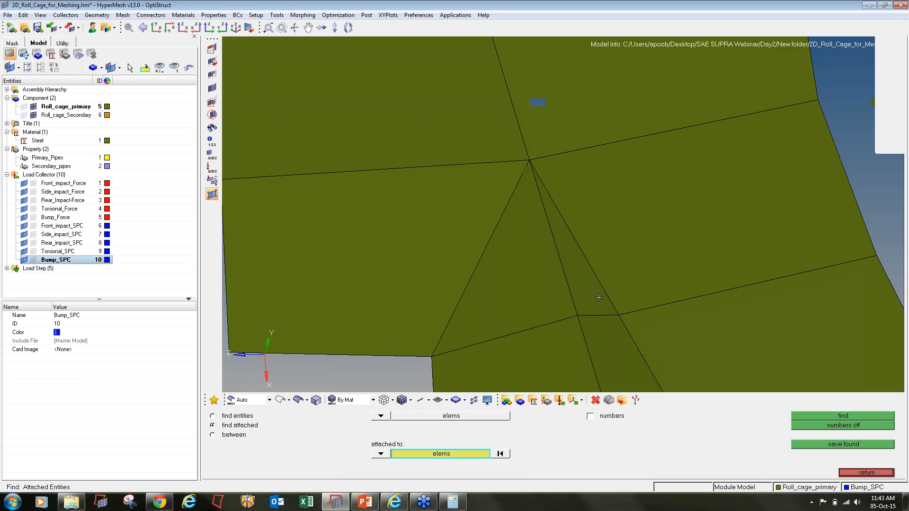
{"action": "left_click_drag", "start_coordinate": [599, 297], "coordinate": [615, 287], "text": "ctrl"}
{"action": "scroll", "coordinate": [484, 268], "scroll_direction": "down", "scroll_amount": 5}
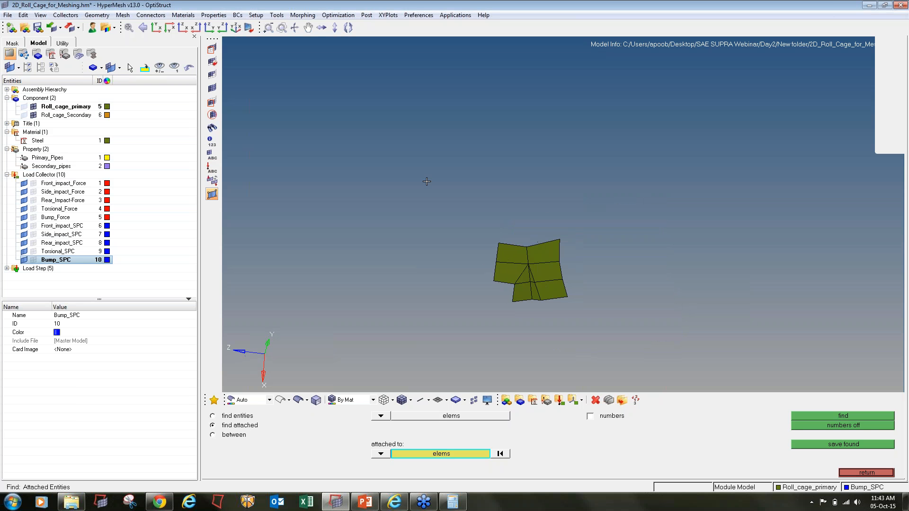
{"action": "left_click_drag", "start_coordinate": [420, 173], "coordinate": [690, 378], "text": "shift"}
{"action": "middle_click", "coordinate": [690, 378]}
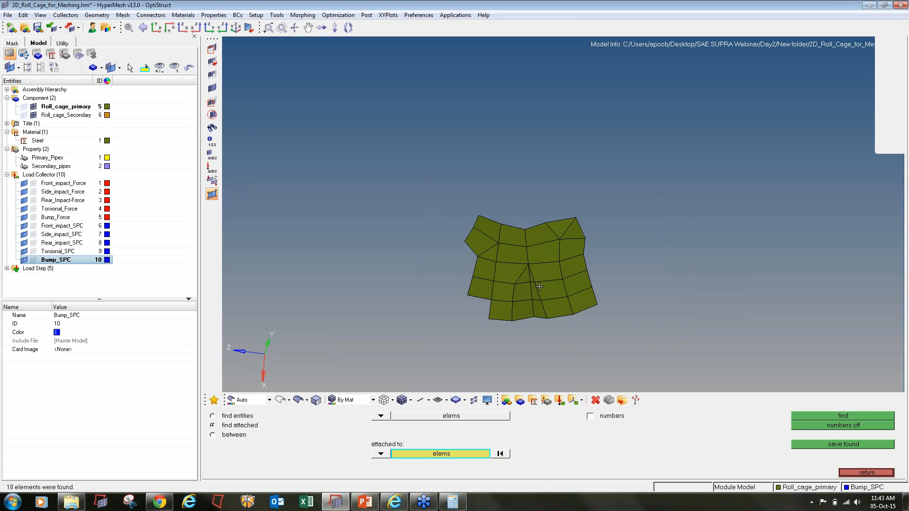
- Remesh the patch around element 50024 into quads and save the model
{"action": "key", "text": "F12"}
{"action": "scroll", "coordinate": [532, 284], "scroll_direction": "up", "scroll_amount": 5}
{"action": "left_click_drag", "start_coordinate": [483, 227], "coordinate": [561, 327], "text": "shift"}
{"action": "left_click", "coordinate": [480, 300]}
{"action": "left_click", "coordinate": [500, 229]}
{"action": "left_click", "coordinate": [544, 227]}
{"action": "left_click", "coordinate": [574, 308]}
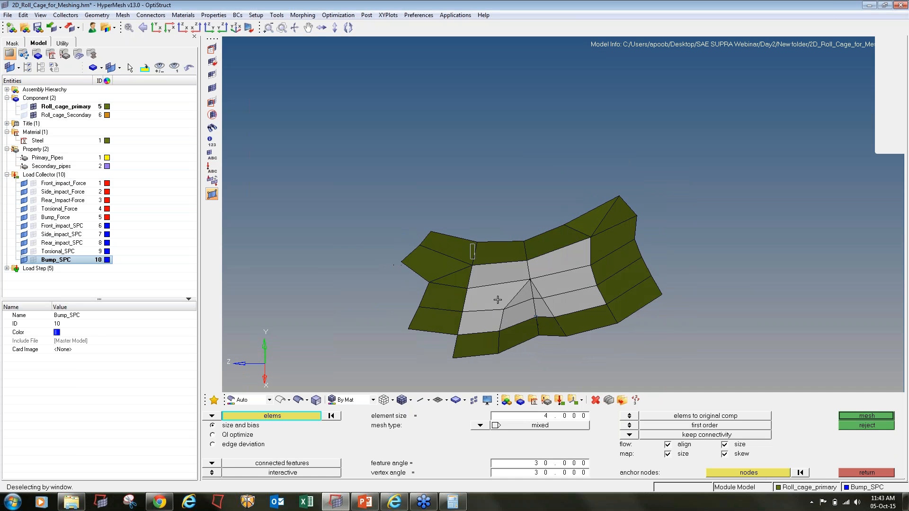
{"action": "right_click_drag", "start_coordinate": [470, 243], "coordinate": [536, 350], "text": "shift"}
{"action": "middle_click", "coordinate": [535, 350]}
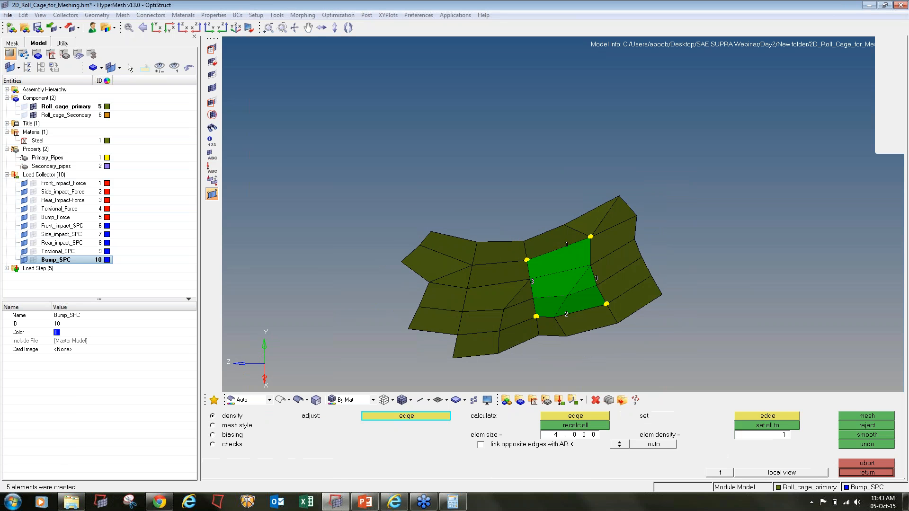
{"action": "key", "text": "Escape"}
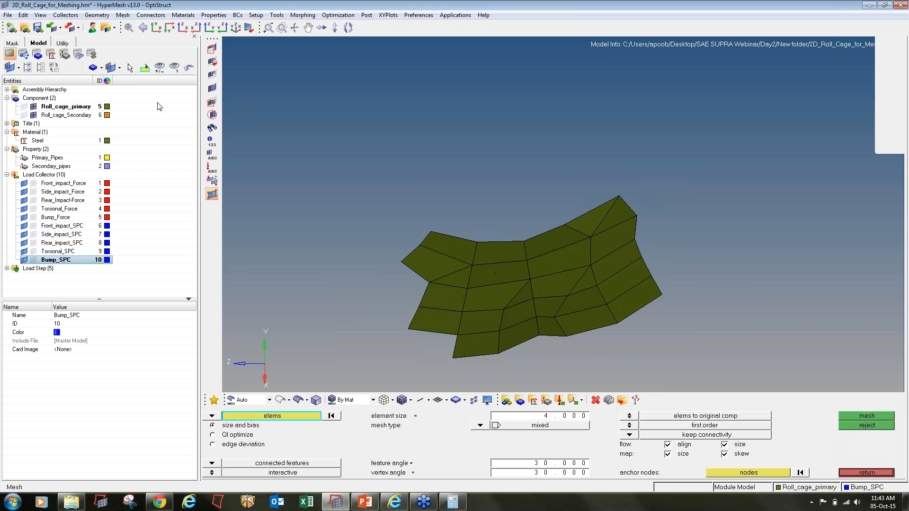
{"action": "key", "text": "Escape"}
{"action": "key", "text": "ctrl+s"}
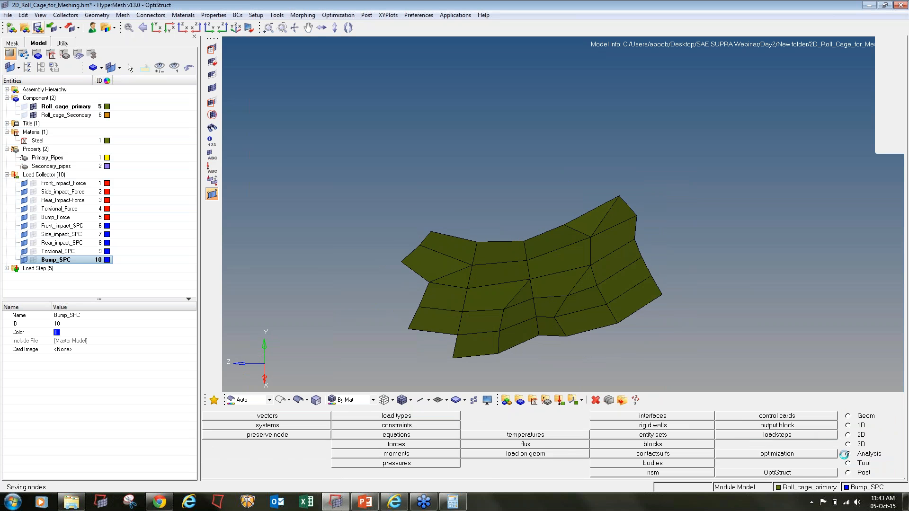
- Rerun OptiStruct with overwrite and note failing element 105857 in the solver log
{"action": "left_click", "coordinate": [817, 473]}
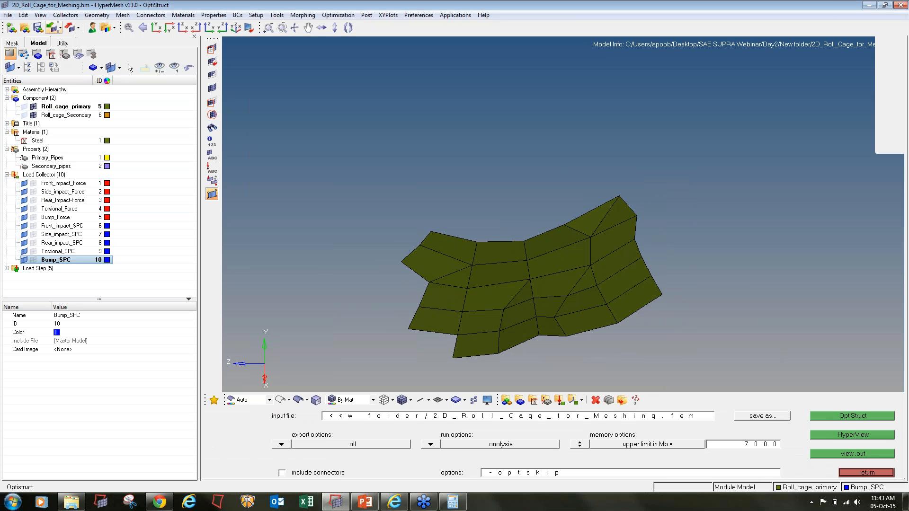
{"action": "left_click", "coordinate": [848, 415]}
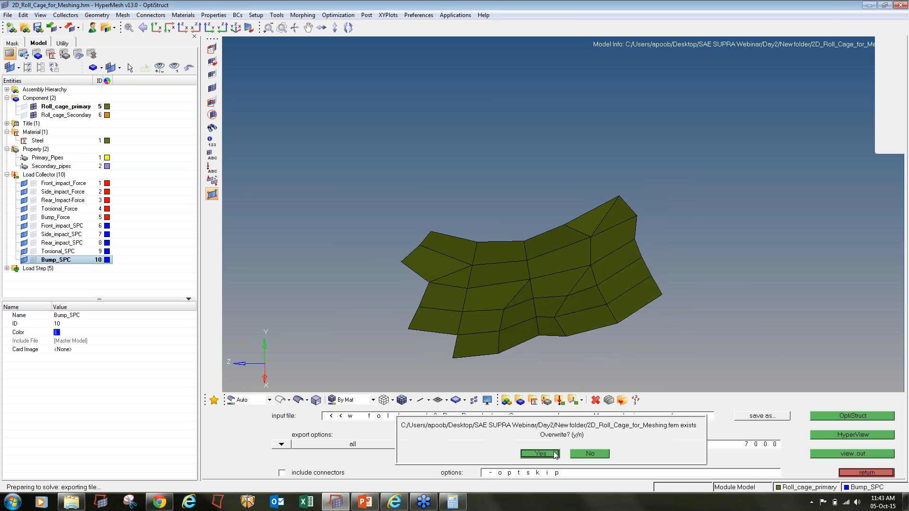
{"action": "left_click", "coordinate": [549, 451]}
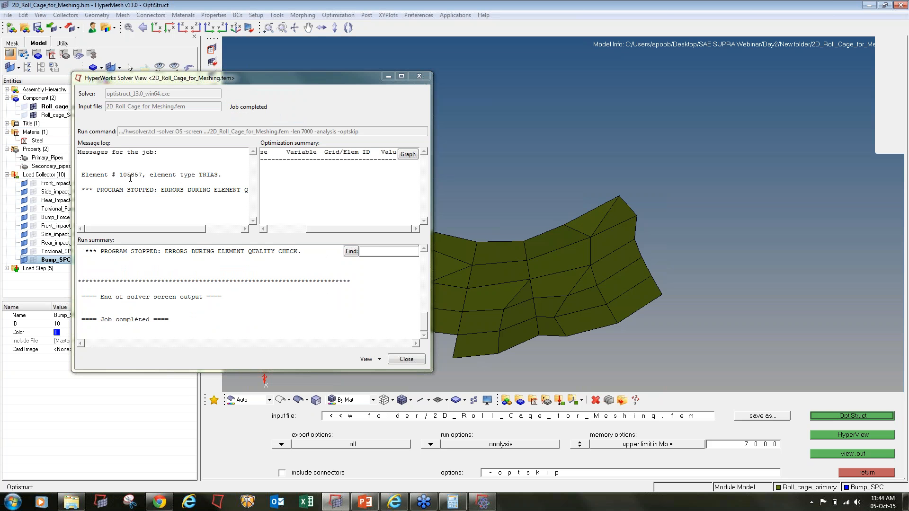
{"action": "left_click_drag", "start_coordinate": [121, 175], "coordinate": [140, 175]}
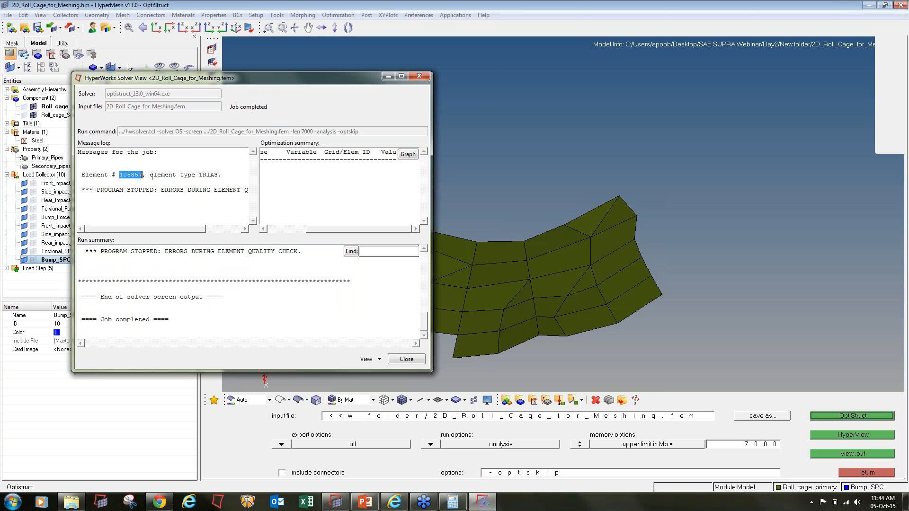
{"action": "left_click", "coordinate": [545, 153]}
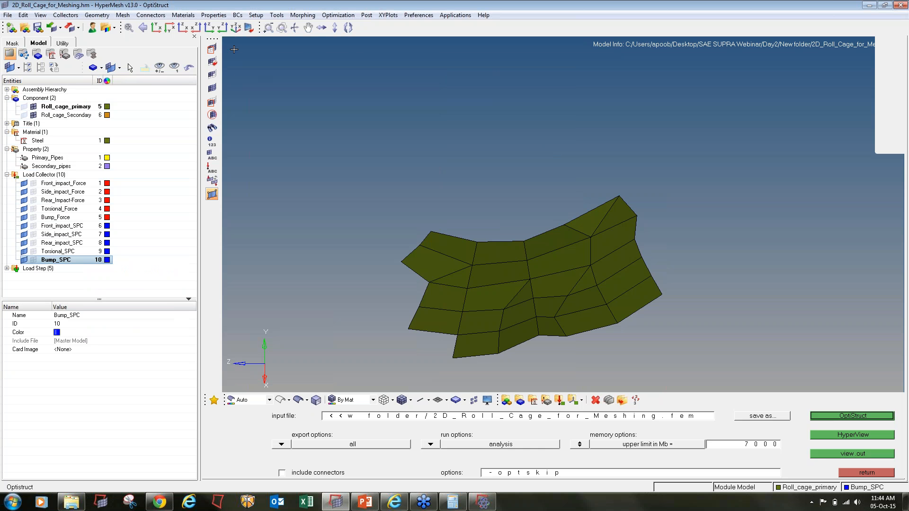
- Unmask all, then isolate element 105857 by pasted ID and fit the view to it
{"action": "key", "text": "F5"}
{"action": "left_click", "coordinate": [212, 88]}
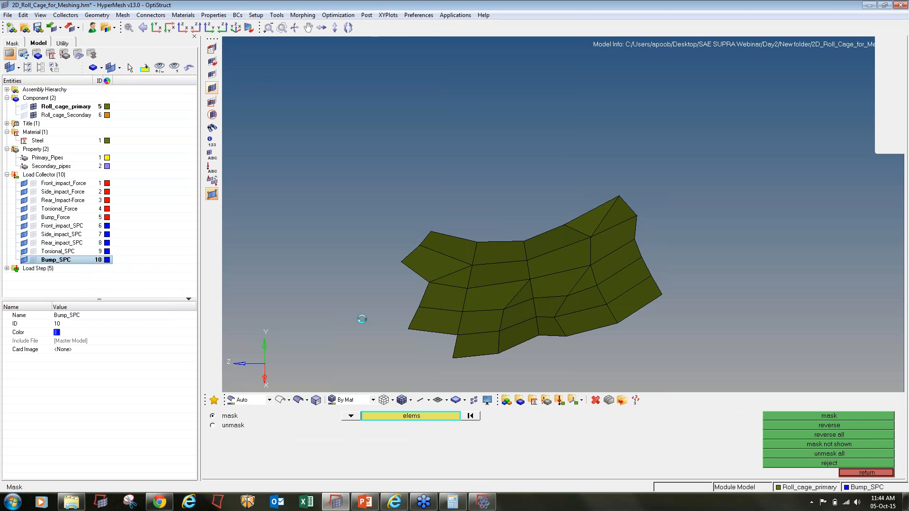
{"action": "left_click", "coordinate": [423, 416]}
{"action": "left_click", "coordinate": [412, 455]}
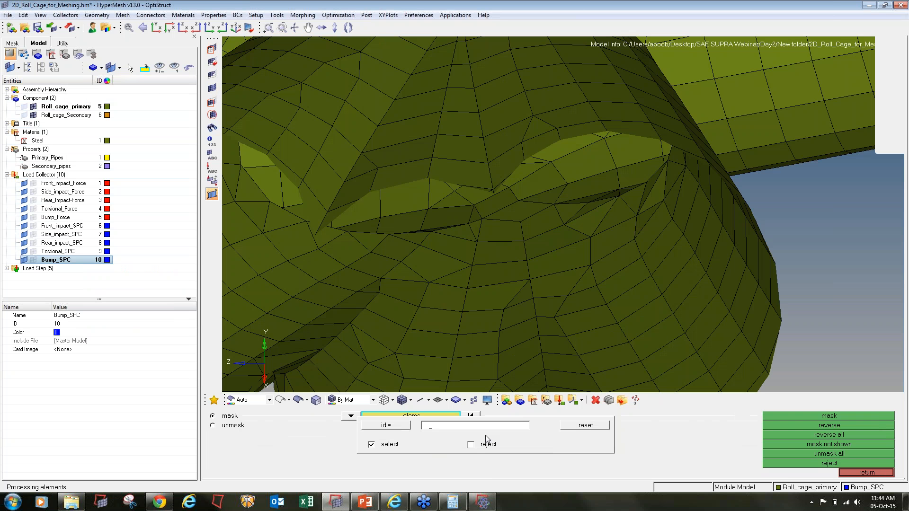
{"action": "type", "text": "105857"}
{"action": "key", "text": "Return"}
{"action": "left_click", "coordinate": [842, 416]}
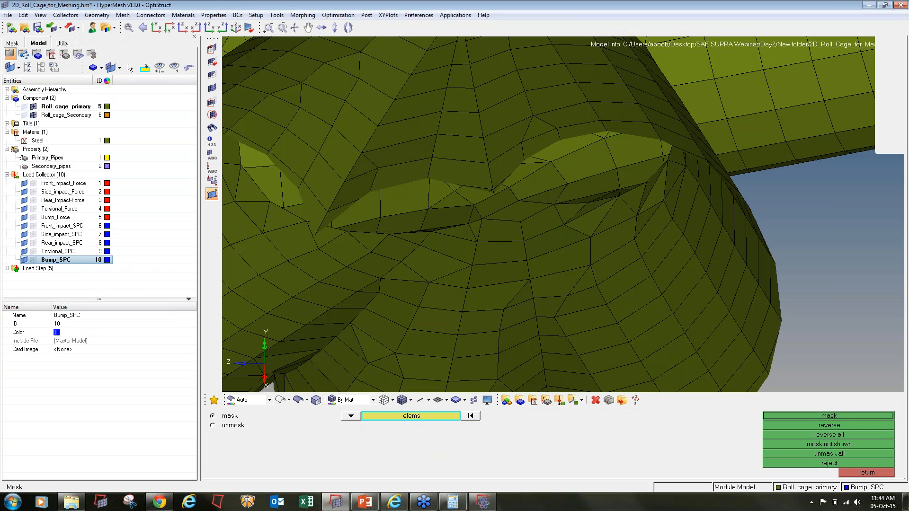
{"action": "left_click", "coordinate": [839, 427]}
{"action": "key", "text": "f"}
{"action": "scroll", "coordinate": [642, 256], "scroll_direction": "down", "scroll_amount": 10, "text": "ctrl"}
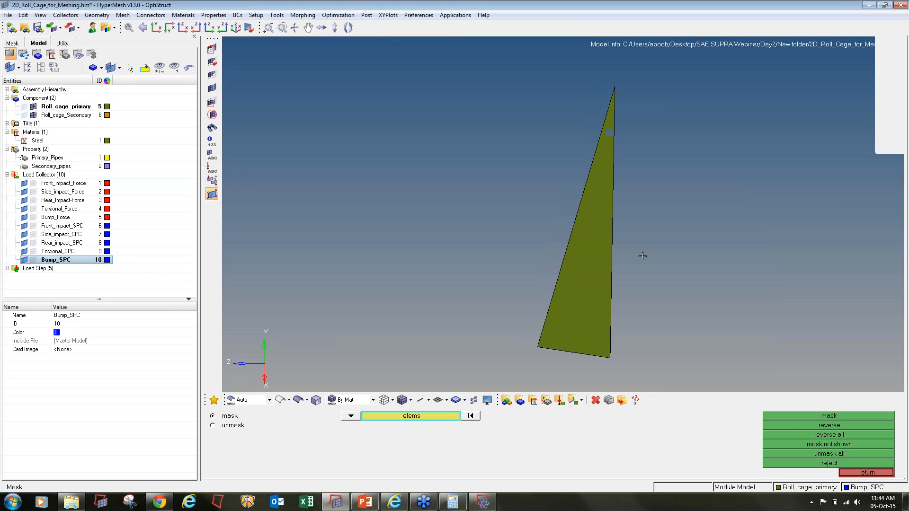
- Show two rings of elements attached to triangle 105857
{"action": "key", "text": "shift+F5"}
{"action": "key", "text": "Caps_Lock"}
{"action": "left_click_drag", "start_coordinate": [674, 273], "coordinate": [607, 237], "text": "shift"}
{"action": "middle_click", "coordinate": [608, 247]}
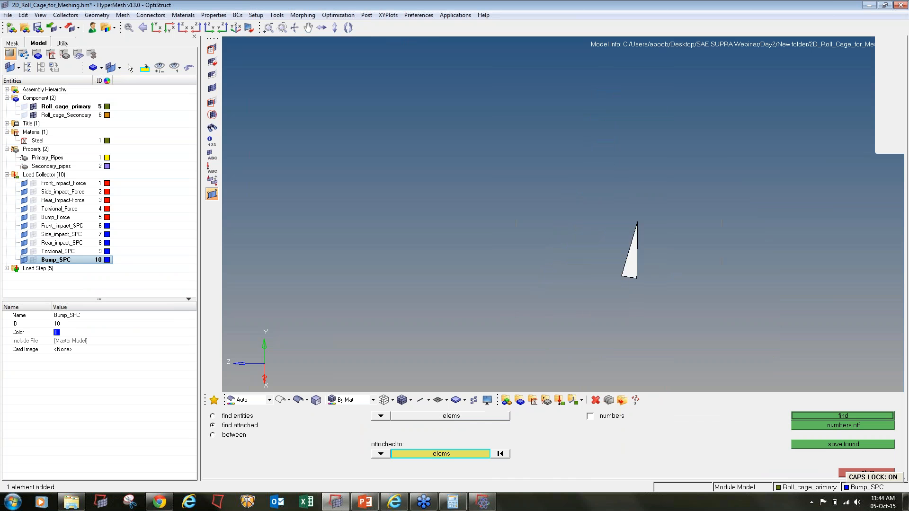
{"action": "left_click_drag", "start_coordinate": [785, 338], "coordinate": [390, 85], "text": "shift"}
{"action": "middle_click", "coordinate": [627, 264]}
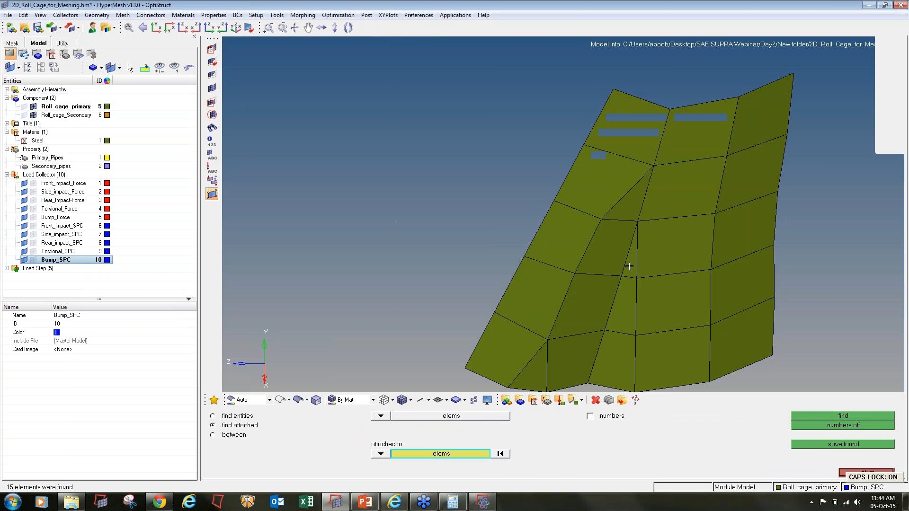
- Automesh the four elements beside the bad triangle and accept the result
{"action": "key", "text": "F12"}
{"action": "left_click", "coordinate": [633, 264]}
{"action": "left_click", "coordinate": [652, 262]}
{"action": "left_click", "coordinate": [649, 301]}
{"action": "left_click", "coordinate": [627, 304]}
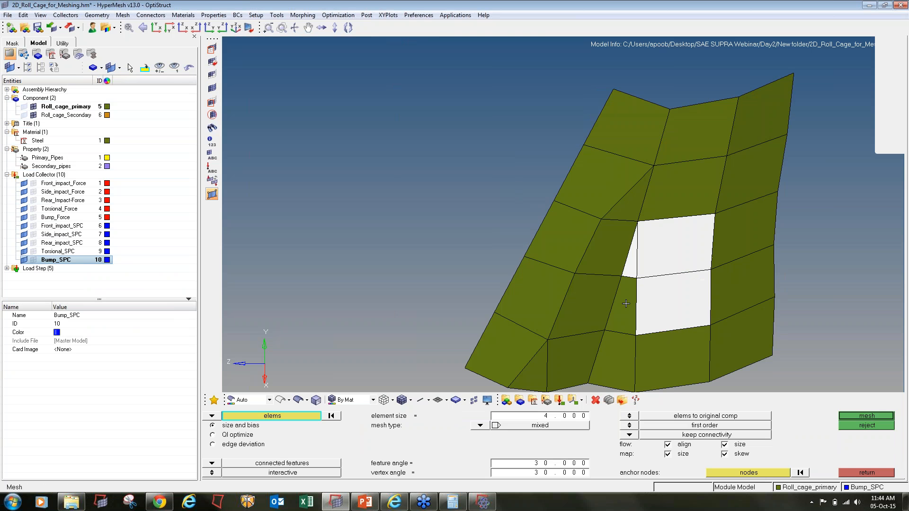
{"action": "middle_click", "coordinate": [659, 312]}
{"action": "key", "text": "Escape"}
{"action": "key", "text": "Escape"}
{"action": "key", "text": "Escape"}
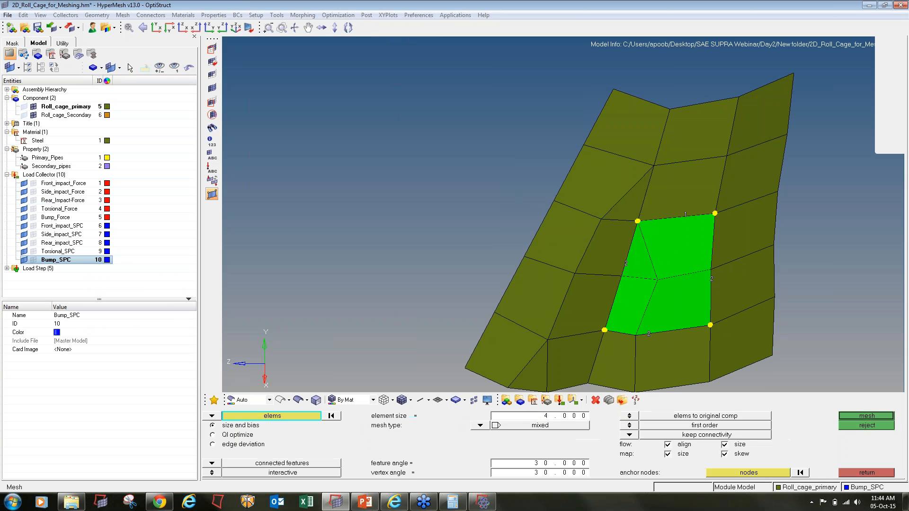
- Save, unmask all, fit the roll cage and rerun OptiStruct, noting failing element 120685
{"action": "left_click", "coordinate": [38, 28]}
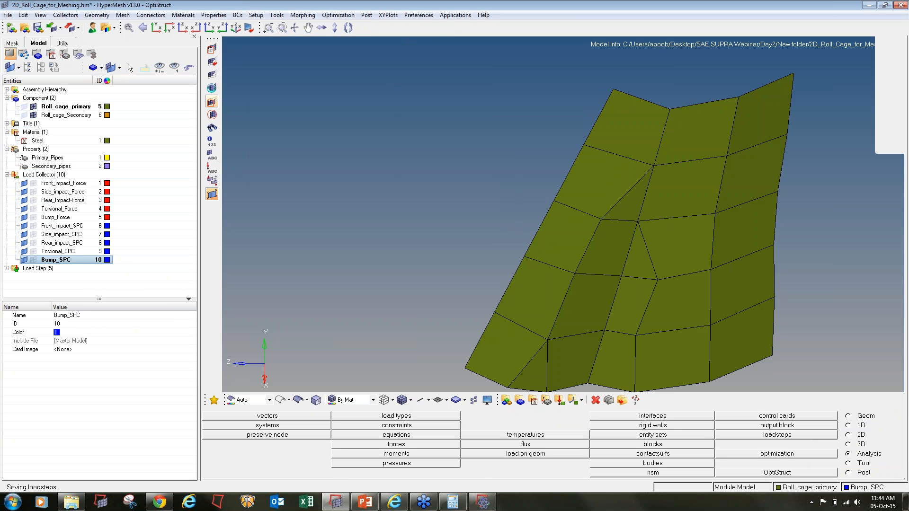
{"action": "left_click", "coordinate": [212, 88]}
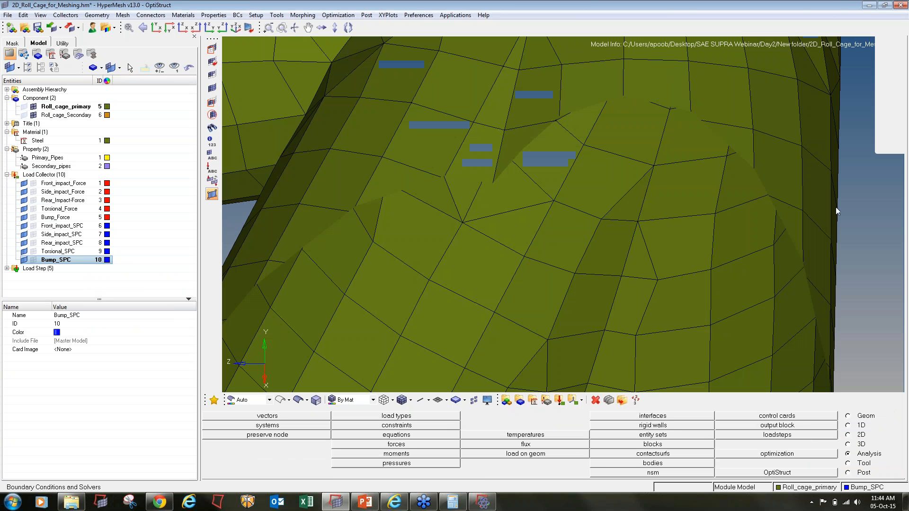
{"action": "key", "text": "f"}
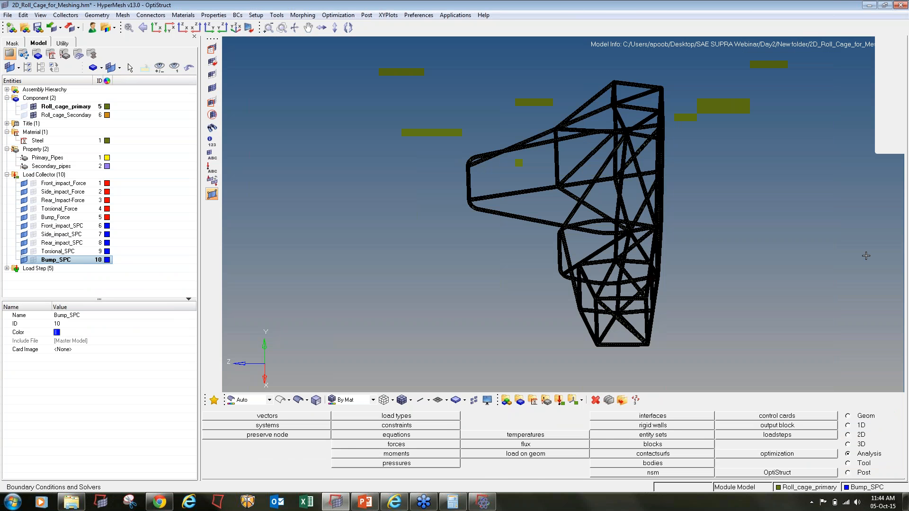
{"action": "left_click", "coordinate": [807, 471]}
{"action": "left_click", "coordinate": [829, 416]}
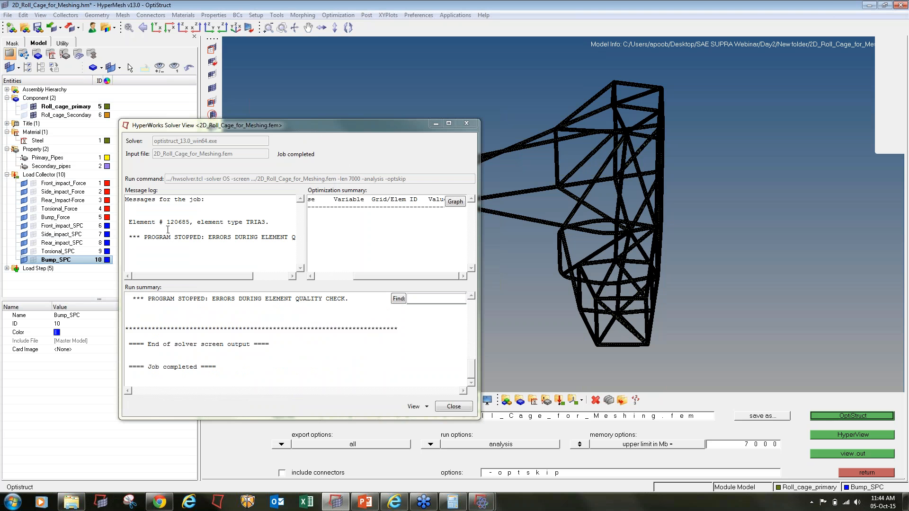
{"action": "left_click_drag", "start_coordinate": [166, 222], "coordinate": [189, 223]}
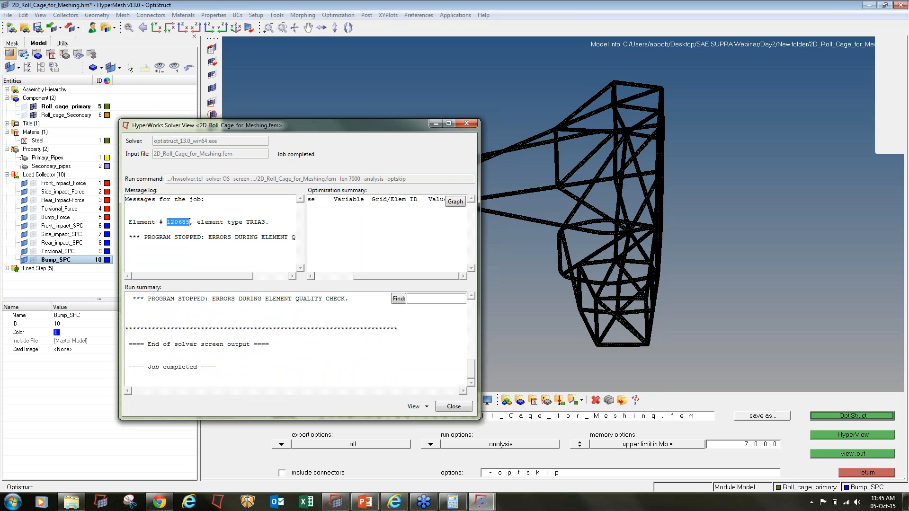
{"action": "left_click", "coordinate": [543, 329]}
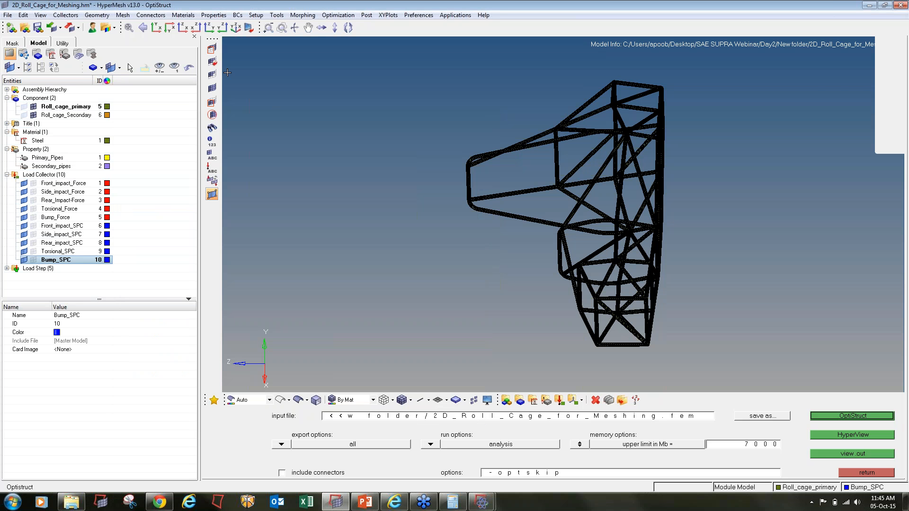
- Isolate the failing triangle by typed element ID and fit the view to it
{"action": "left_click", "coordinate": [213, 48]}
{"action": "left_click", "coordinate": [428, 416]}
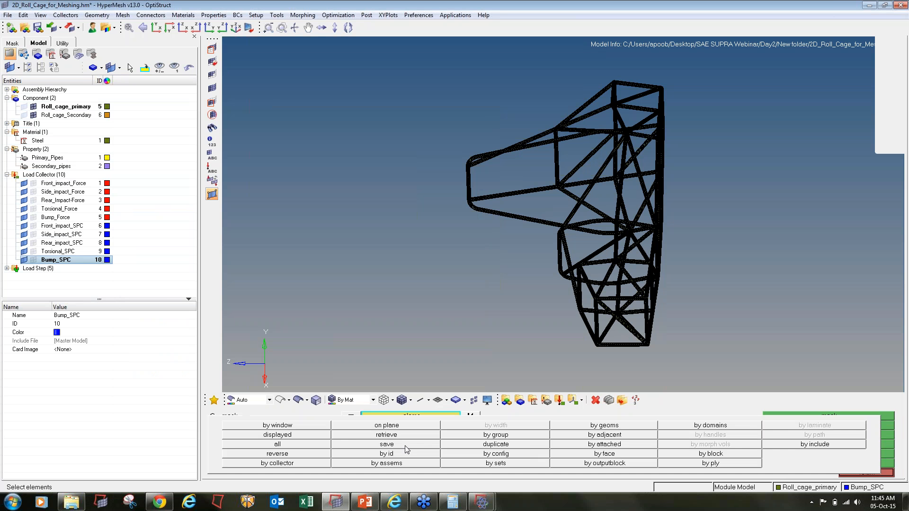
{"action": "left_click", "coordinate": [404, 456]}
{"action": "type", "text": "111111"}
{"action": "key", "text": "Return"}
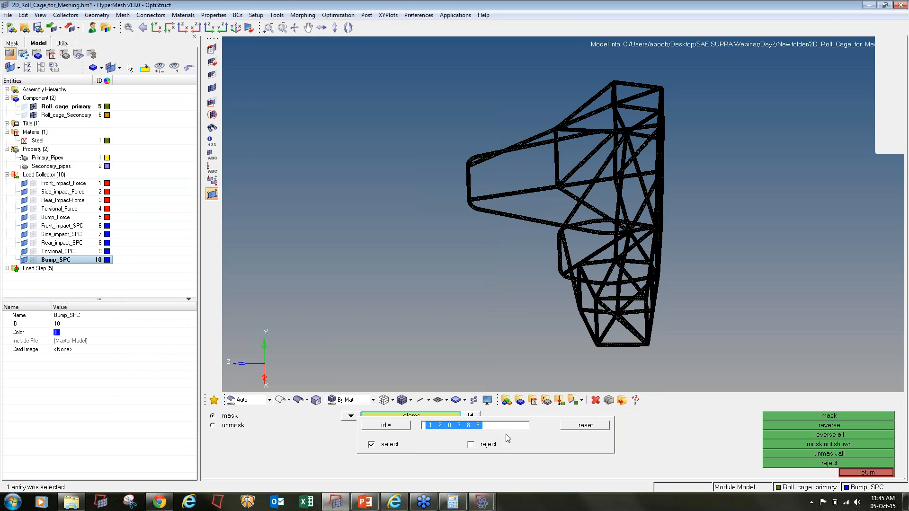
{"action": "left_click", "coordinate": [771, 419]}
{"action": "left_click", "coordinate": [772, 425]}
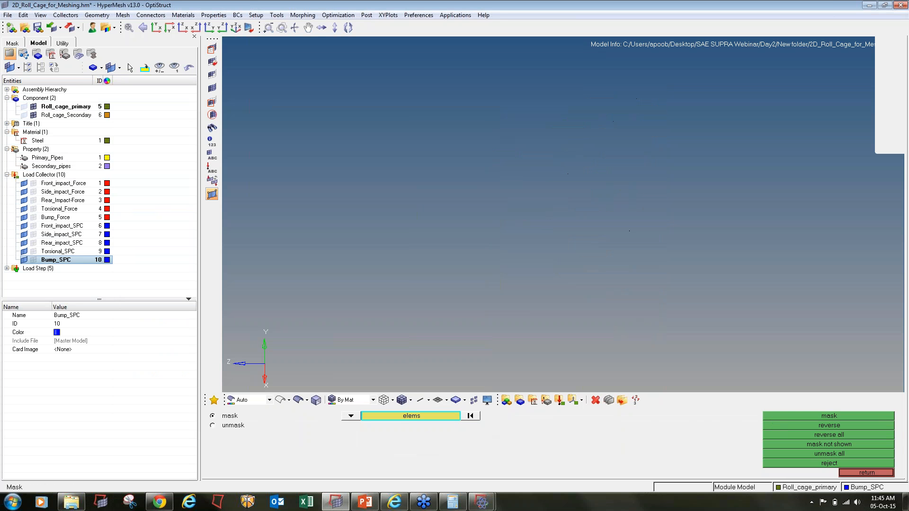
{"action": "key", "text": "f"}
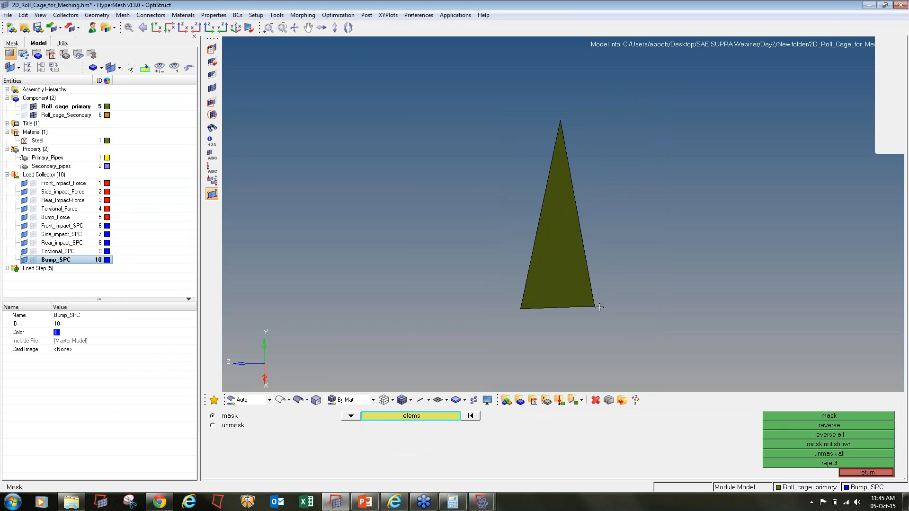
- Grow the visible patch with two rounds of Find Attached around the triangle
{"action": "key", "text": "shift+F5"}
{"action": "left_click_drag", "start_coordinate": [681, 351], "coordinate": [316, 67], "text": "shift"}
{"action": "middle_click", "coordinate": [316, 68]}
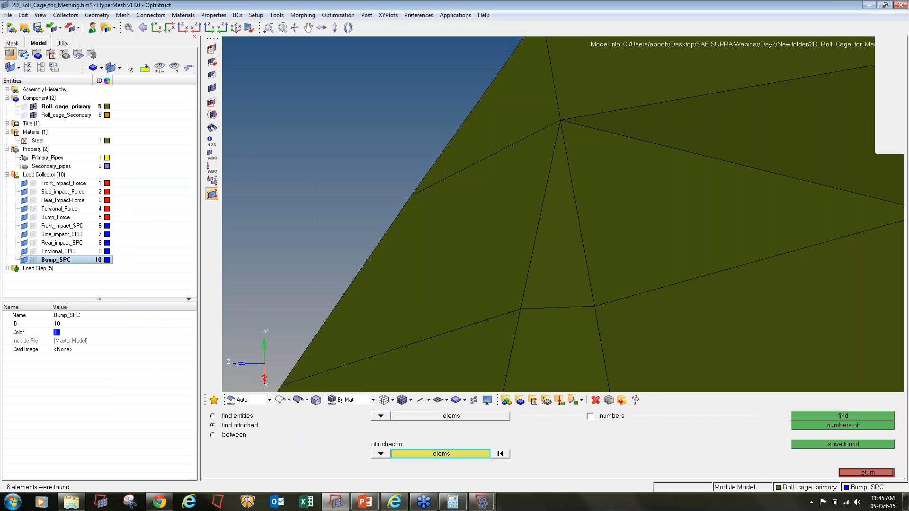
{"action": "scroll", "coordinate": [559, 287], "scroll_direction": "down", "scroll_amount": 7, "text": "ctrl"}
{"action": "left_click_drag", "start_coordinate": [559, 288], "coordinate": [551, 312], "text": "ctrl"}
{"action": "left_click_drag", "start_coordinate": [658, 355], "coordinate": [443, 153], "text": "shift"}
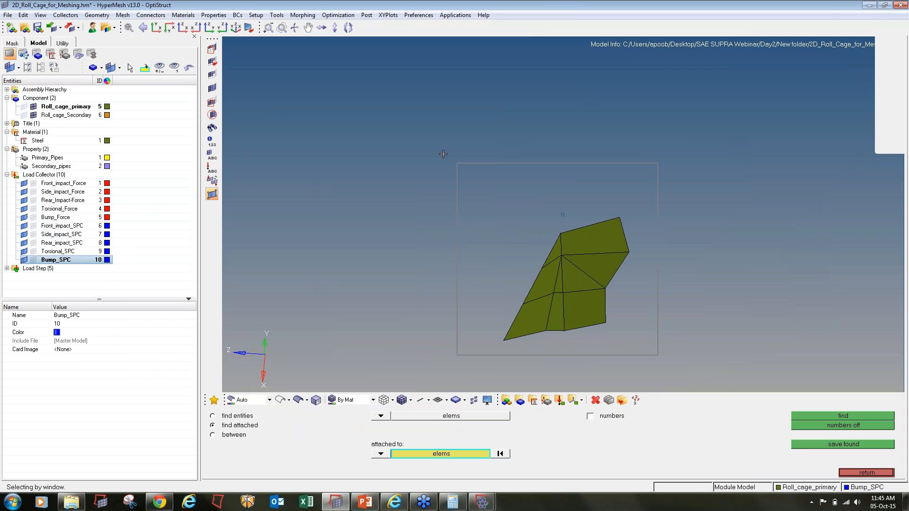
{"action": "middle_click", "coordinate": [444, 154]}
{"action": "scroll", "coordinate": [553, 291], "scroll_direction": "up", "scroll_amount": 3, "text": "ctrl"}
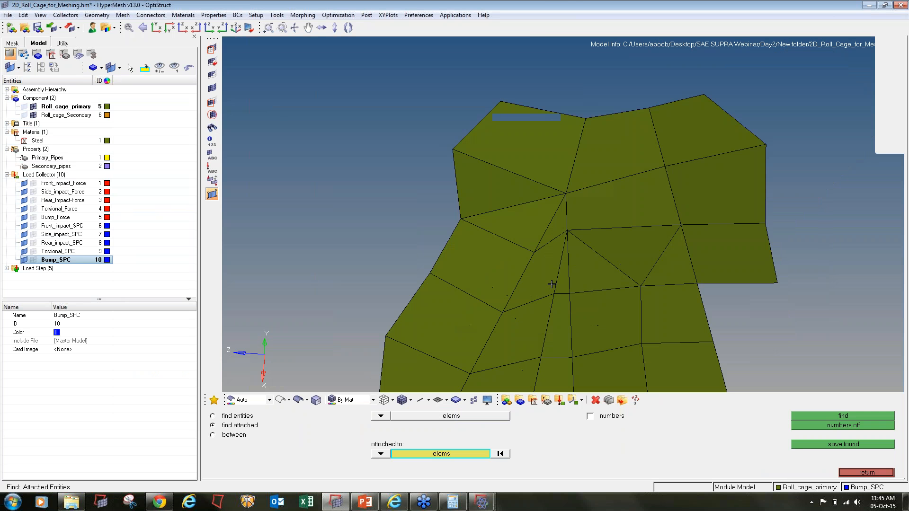
- Automesh the five elements around the triangle into three new elements and accept
{"action": "key", "text": "F12"}
{"action": "left_click", "coordinate": [550, 284]}
{"action": "left_click", "coordinate": [563, 281]}
{"action": "left_click", "coordinate": [555, 228]}
{"action": "left_click", "coordinate": [534, 236]}
{"action": "left_click", "coordinate": [515, 267]}
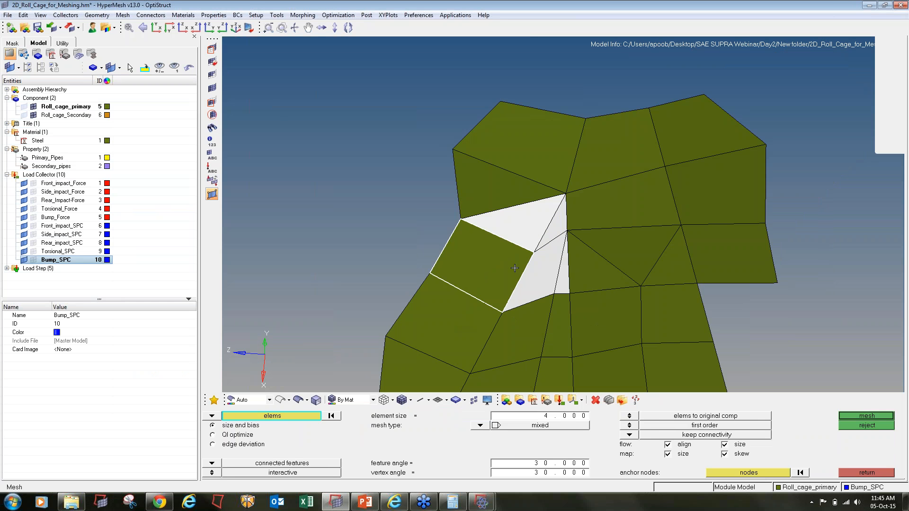
{"action": "middle_click", "coordinate": [544, 304]}
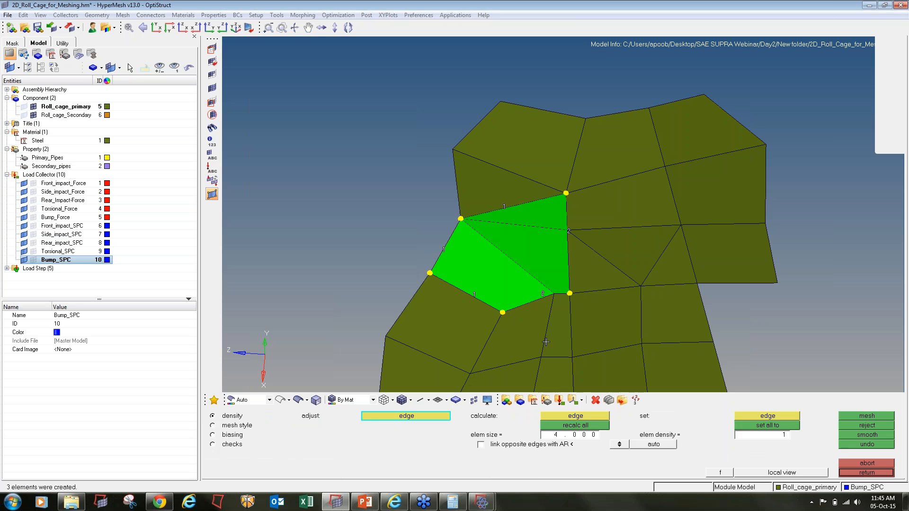
{"action": "left_click", "coordinate": [866, 472]}
{"action": "left_click", "coordinate": [867, 473]}
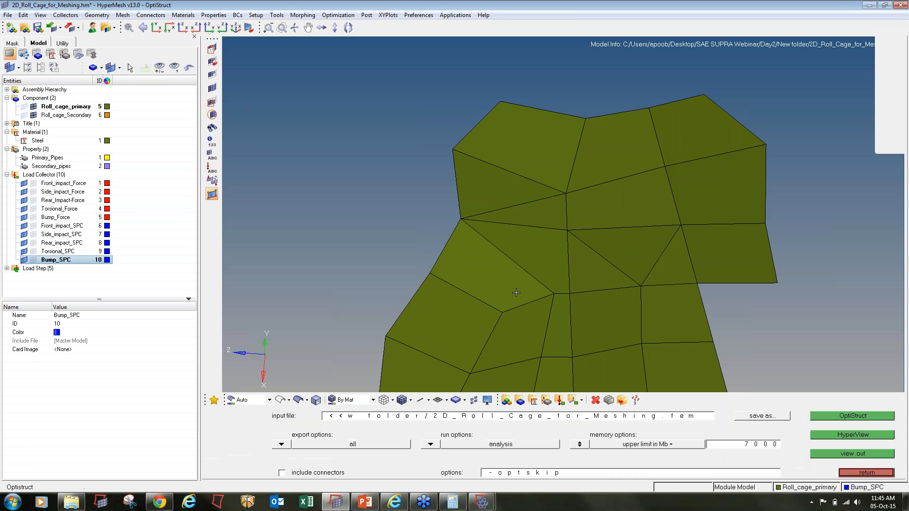
- Save the model and rerun OptiStruct, overwriting the input file and closing extra solver windows
{"action": "left_click", "coordinate": [38, 28]}
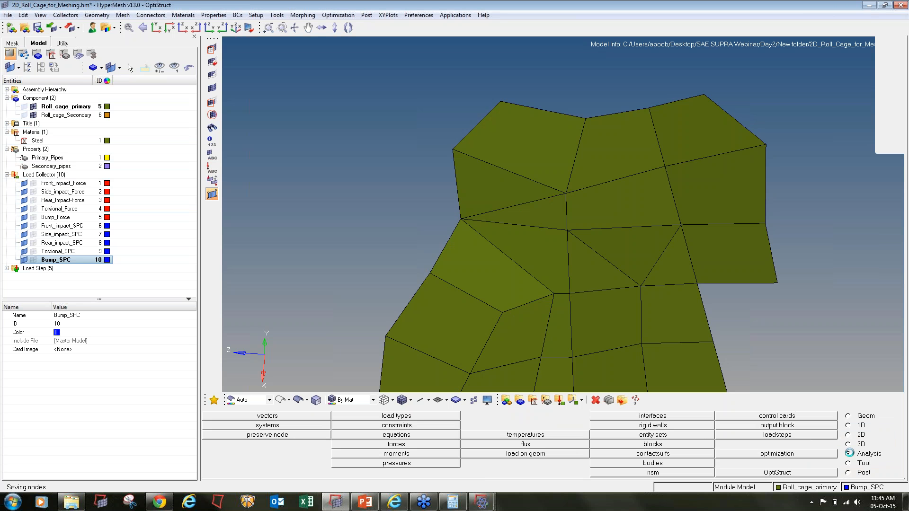
{"action": "left_click", "coordinate": [821, 473]}
{"action": "left_click", "coordinate": [846, 417]}
{"action": "left_click", "coordinate": [540, 454]}
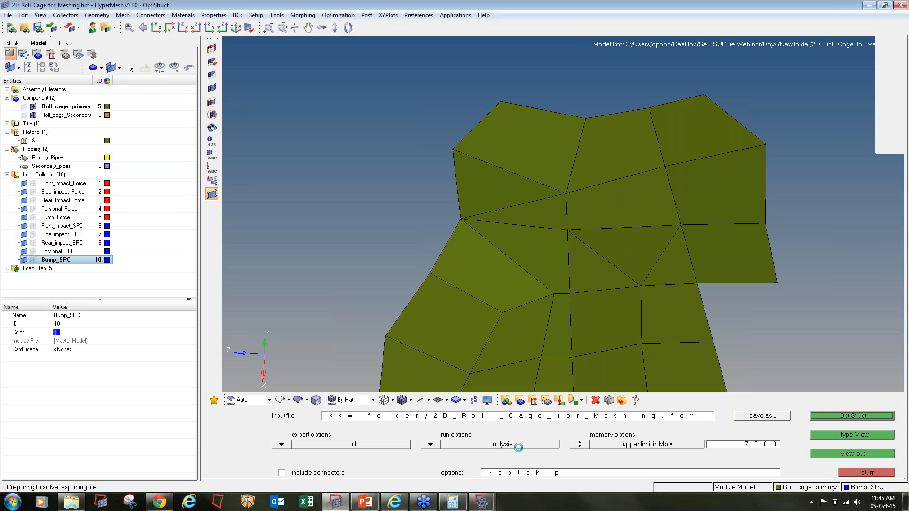
{"action": "mouse_move", "coordinate": [482, 502]}
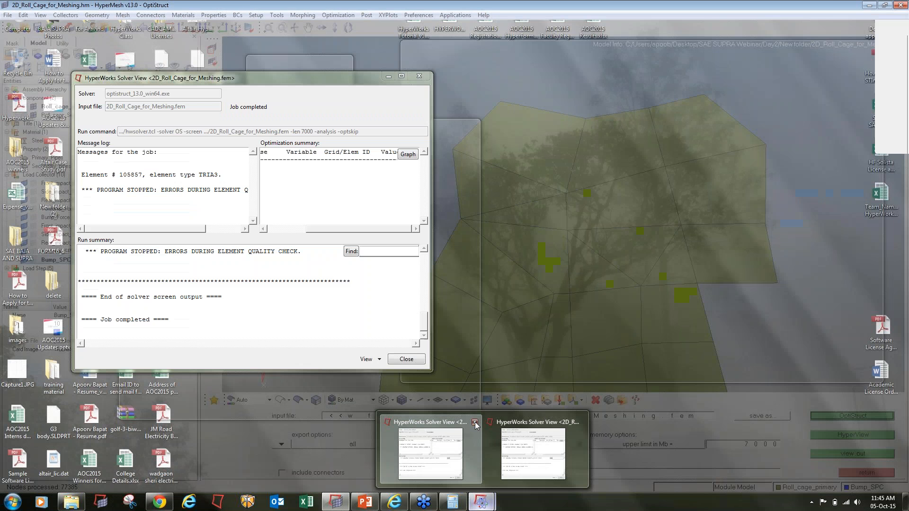
{"action": "left_click", "coordinate": [475, 423]}
{"action": "left_click", "coordinate": [523, 422]}
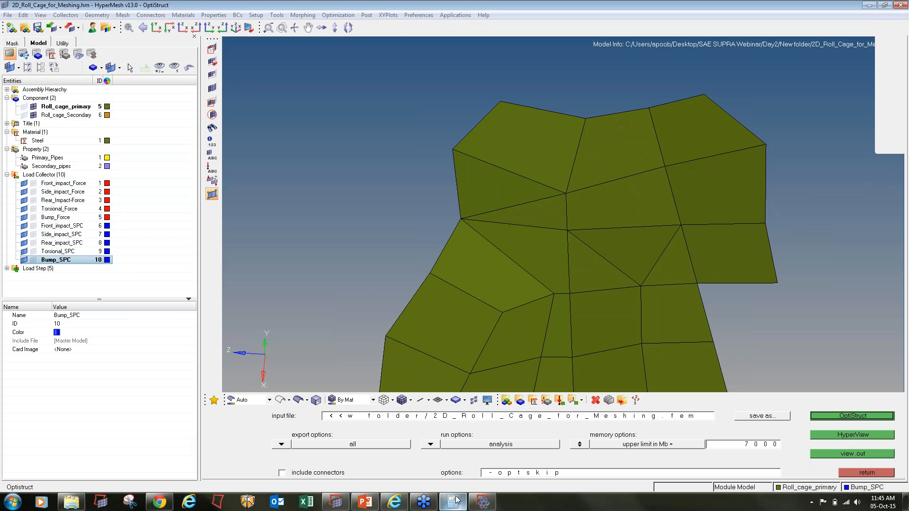
- Mark failing QUAD4 element 165541 in the solver log and return to HyperMesh
{"action": "left_click", "coordinate": [483, 502]}
{"action": "left_click", "coordinate": [415, 111]}
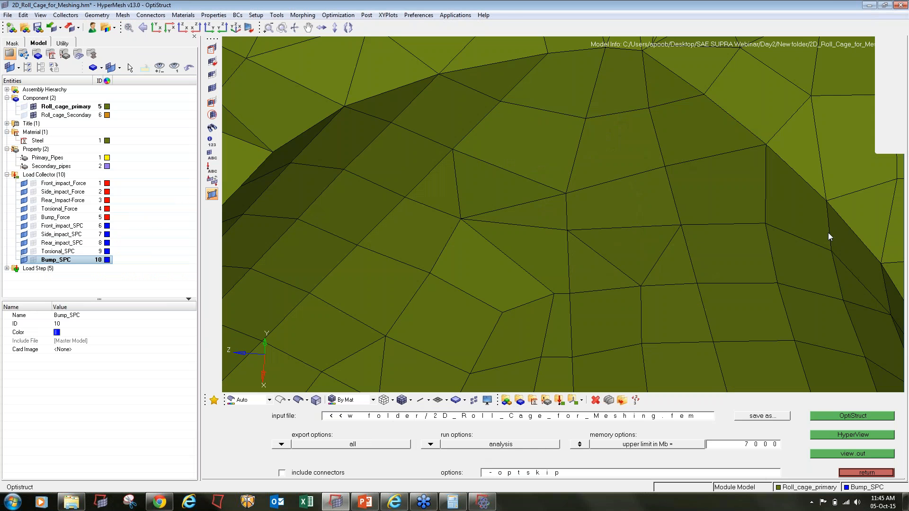
{"action": "key", "text": "f"}
{"action": "left_click", "coordinate": [483, 502]}
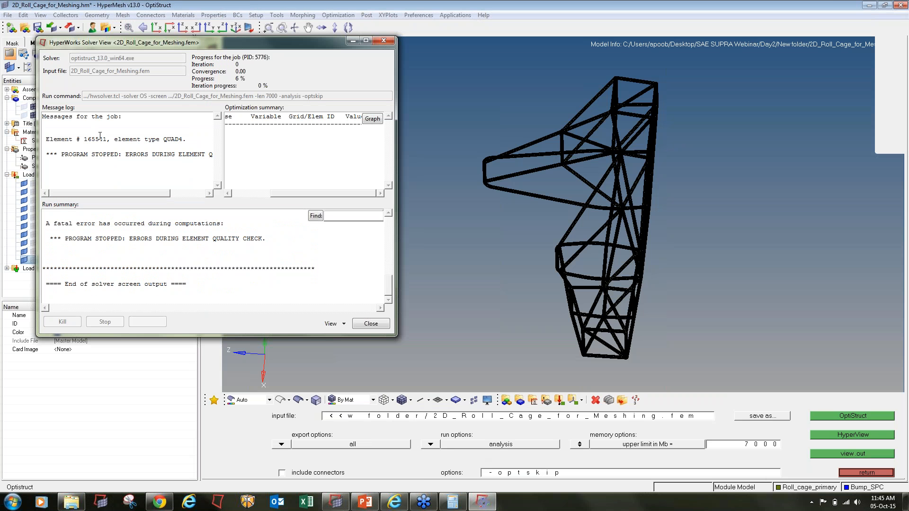
{"action": "left_click_drag", "start_coordinate": [85, 138], "coordinate": [106, 140]}
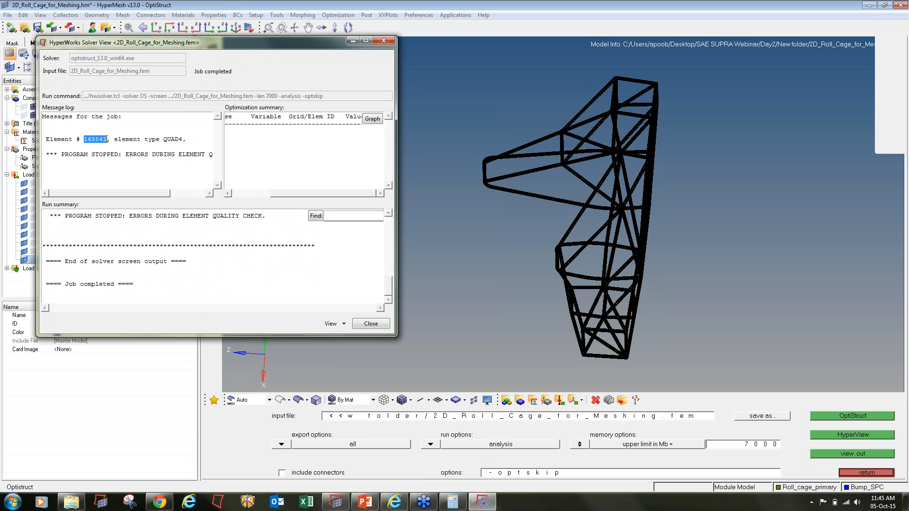
{"action": "key", "text": "Caps_Lock"}
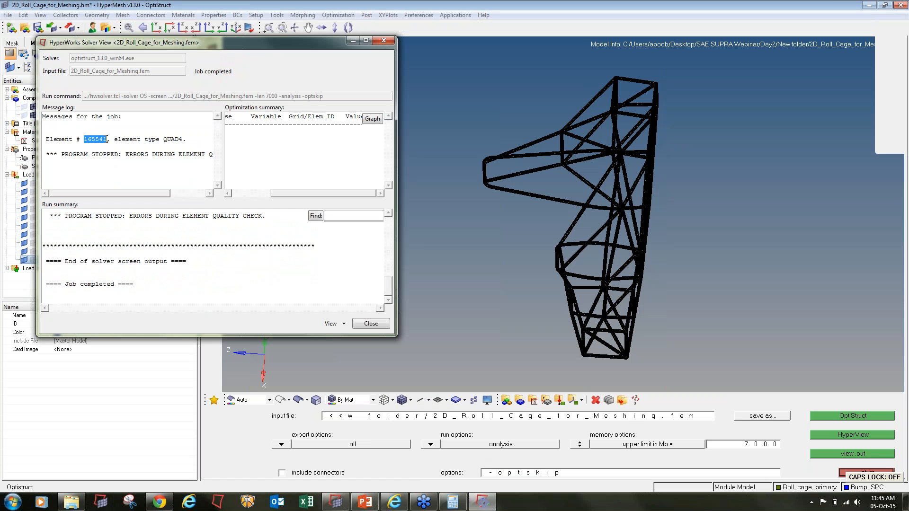
{"action": "left_click", "coordinate": [456, 187]}
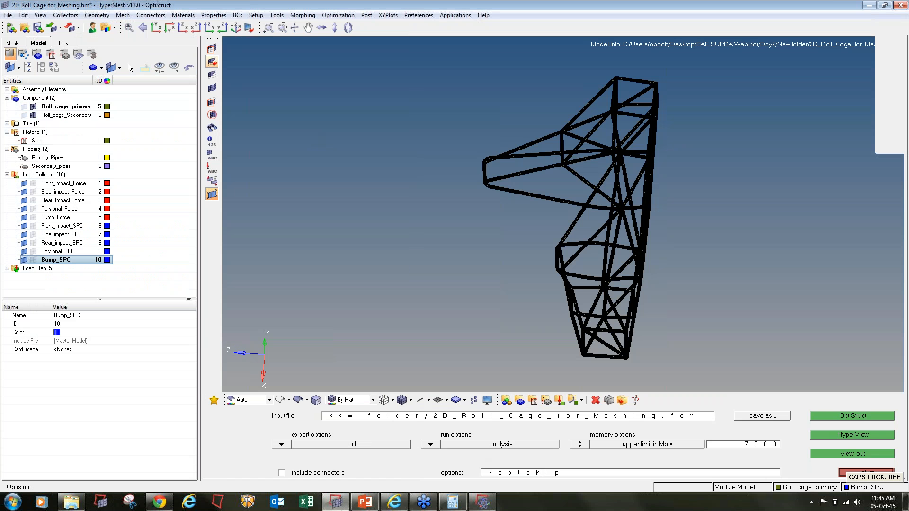
- Isolate distorted element 165541 by ID so it is the only element shown
{"action": "left_click", "coordinate": [212, 48]}
{"action": "left_click", "coordinate": [411, 416]}
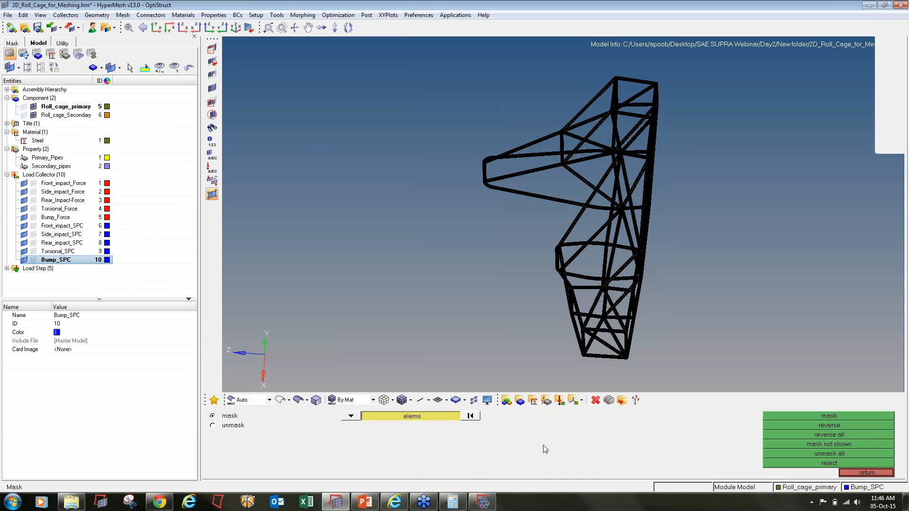
{"action": "left_click", "coordinate": [411, 436]}
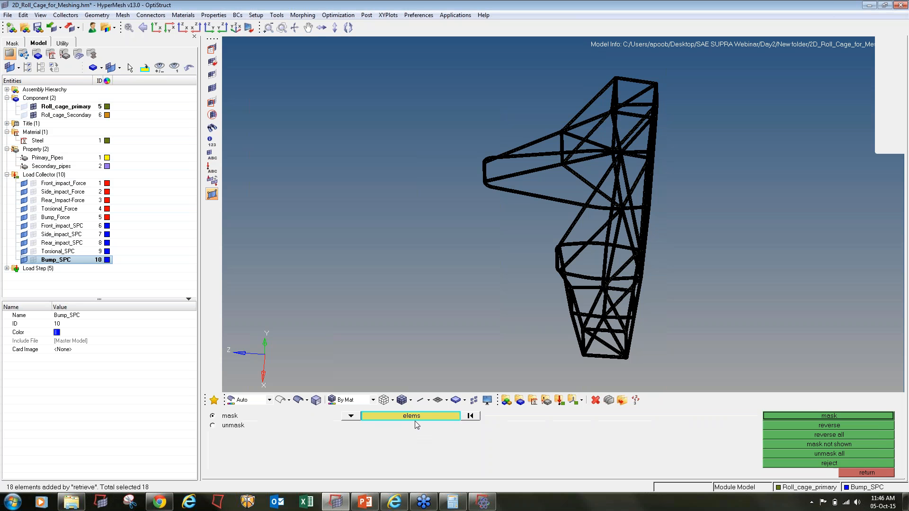
{"action": "left_click", "coordinate": [450, 415]}
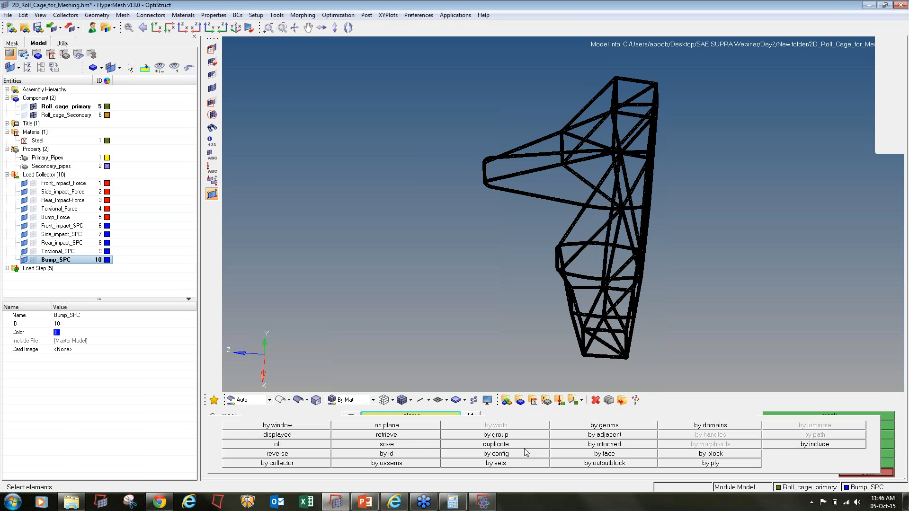
{"action": "left_click", "coordinate": [425, 453]}
{"action": "type", "text": "165541"}
{"action": "key", "text": "Return"}
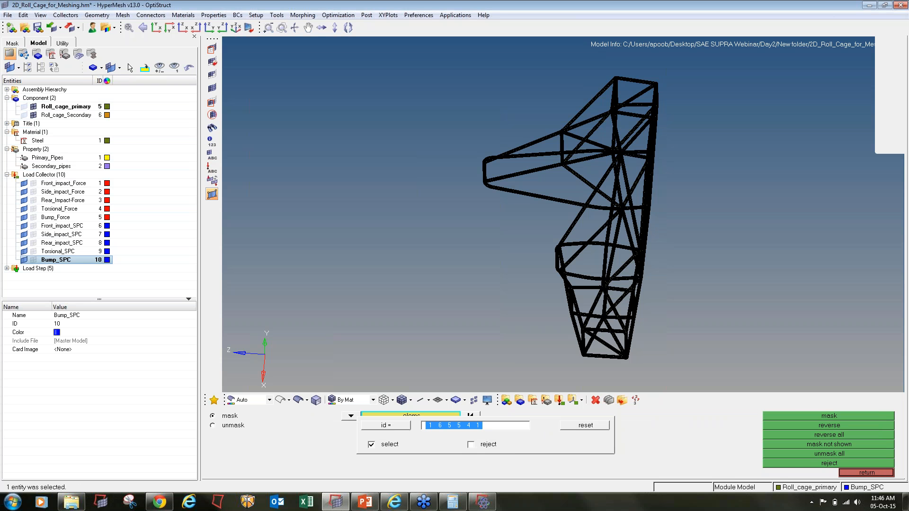
{"action": "left_click", "coordinate": [831, 418]}
{"action": "left_click", "coordinate": [832, 426]}
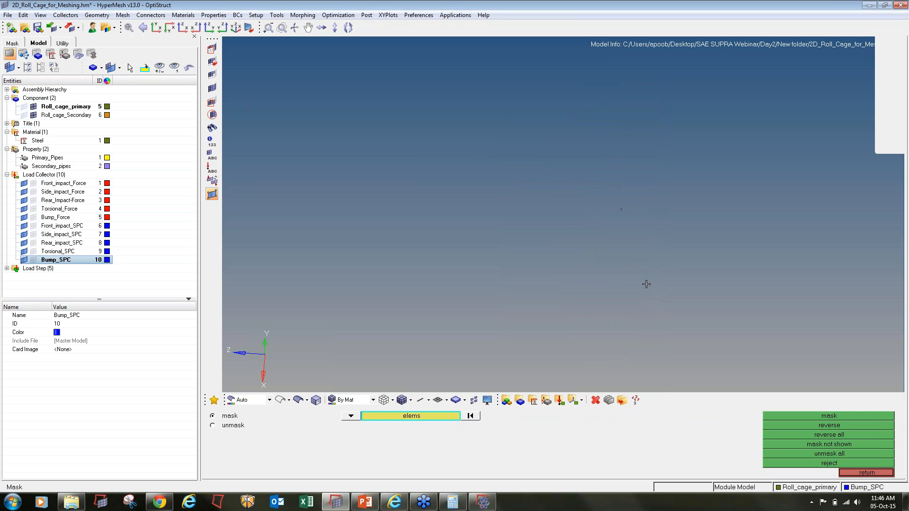
{"action": "key", "text": "f"}
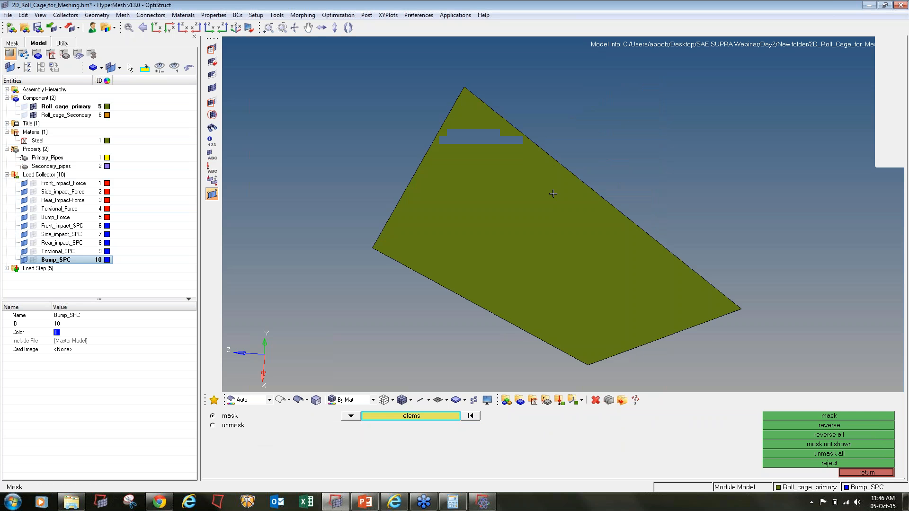
{"action": "scroll", "coordinate": [554, 191], "scroll_direction": "down", "scroll_amount": 4, "text": "ctrl"}
- Grow the patch around element 165541 with two rings of attached elements and orient it face-on
{"action": "key", "text": "shift+F5"}
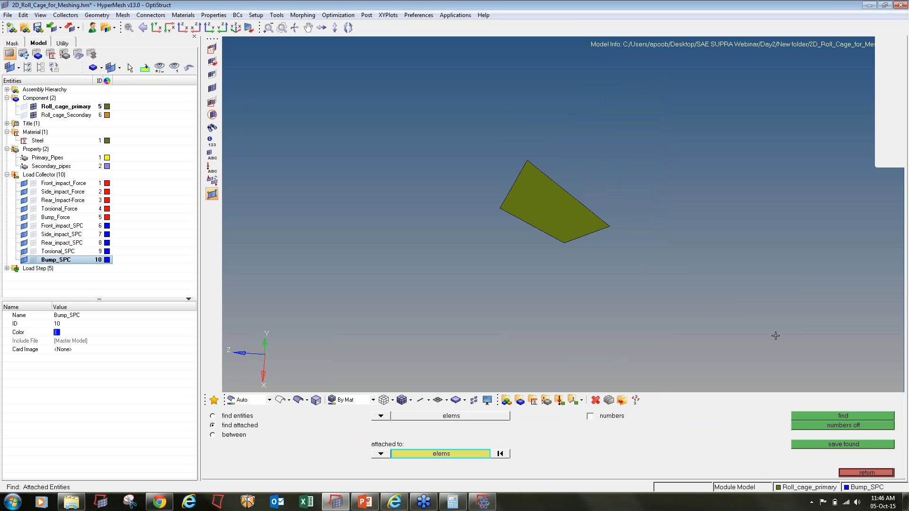
{"action": "left_click", "coordinate": [833, 416]}
{"action": "scroll", "coordinate": [464, 196], "scroll_direction": "down", "scroll_amount": 4, "text": "ctrl"}
{"action": "left_click_drag", "start_coordinate": [392, 125], "coordinate": [614, 293], "text": "shift"}
{"action": "middle_click", "coordinate": [611, 289]}
{"action": "left_click_drag", "start_coordinate": [563, 215], "coordinate": [541, 283], "text": "ctrl"}
{"action": "left_click_drag", "start_coordinate": [366, 127], "coordinate": [640, 290], "text": "shift"}
{"action": "middle_click", "coordinate": [637, 287]}
{"action": "left_click_drag", "start_coordinate": [494, 226], "coordinate": [478, 205], "text": "ctrl"}
{"action": "scroll", "coordinate": [479, 205], "scroll_direction": "up", "scroll_amount": 4, "text": "ctrl"}
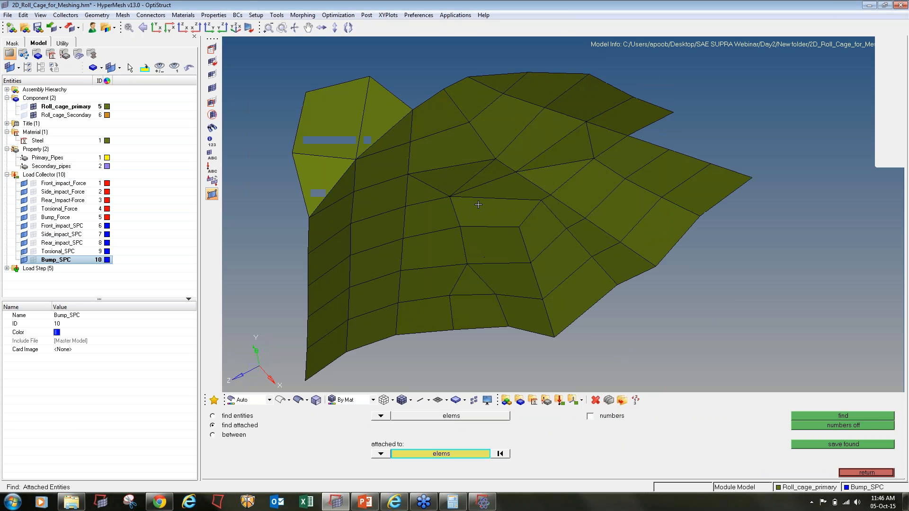
- Automesh six elements near the bad quad as all-triangles and accept the nine new trias
{"action": "key", "text": "F12"}
{"action": "left_click", "coordinate": [492, 191]}
{"action": "left_click", "coordinate": [484, 210]}
{"action": "left_click", "coordinate": [443, 212]}
{"action": "left_click", "coordinate": [441, 186]}
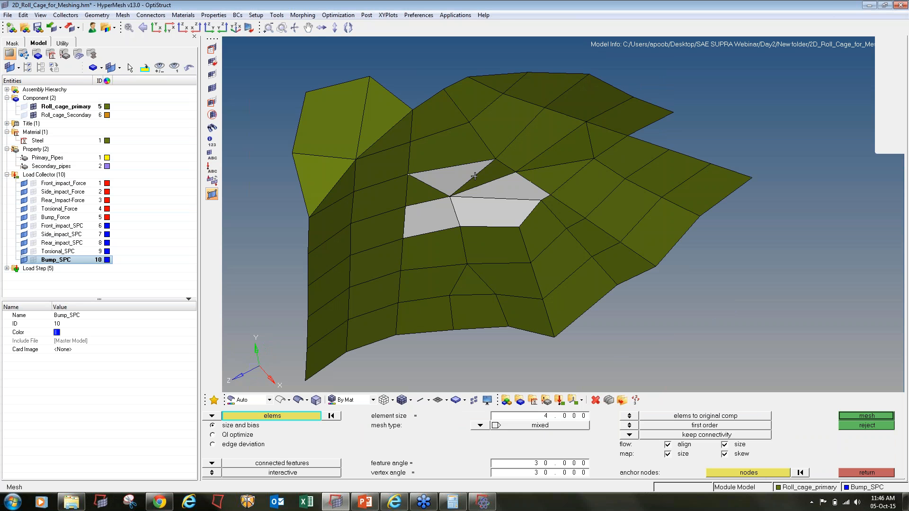
{"action": "left_click", "coordinate": [484, 177]}
{"action": "left_click", "coordinate": [438, 193]}
{"action": "left_click", "coordinate": [480, 426]}
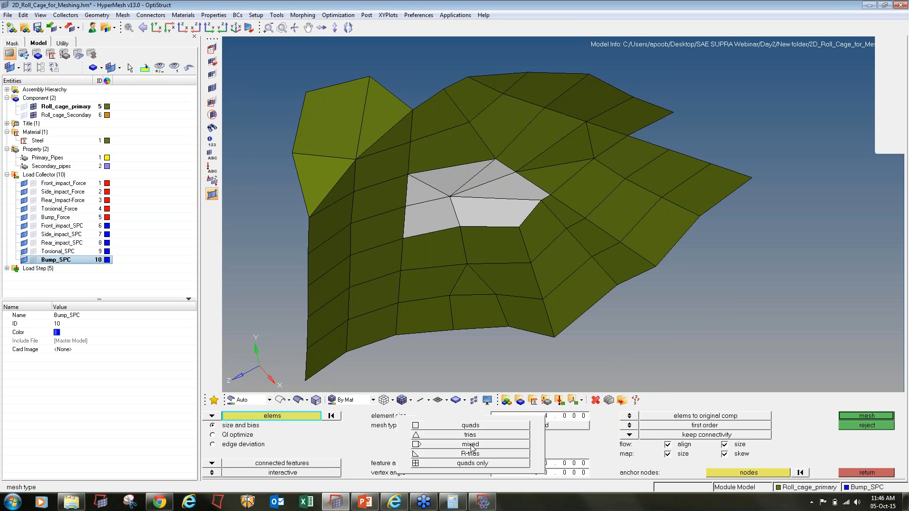
{"action": "left_click", "coordinate": [471, 436]}
{"action": "left_click", "coordinate": [858, 416]}
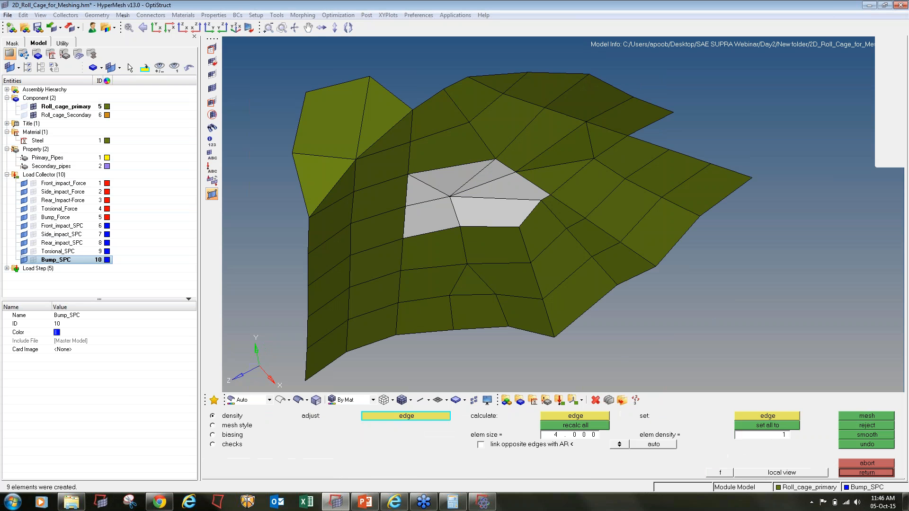
{"action": "left_click", "coordinate": [862, 471]}
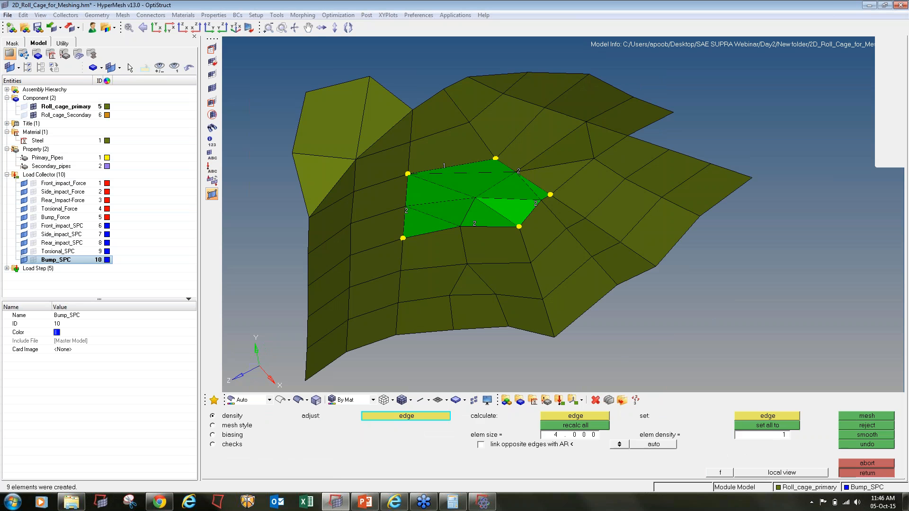
- Remesh the twelve remaining bad elements around the central node and accept the new mesh
{"action": "left_click", "coordinate": [533, 196]}
{"action": "left_click", "coordinate": [542, 193]}
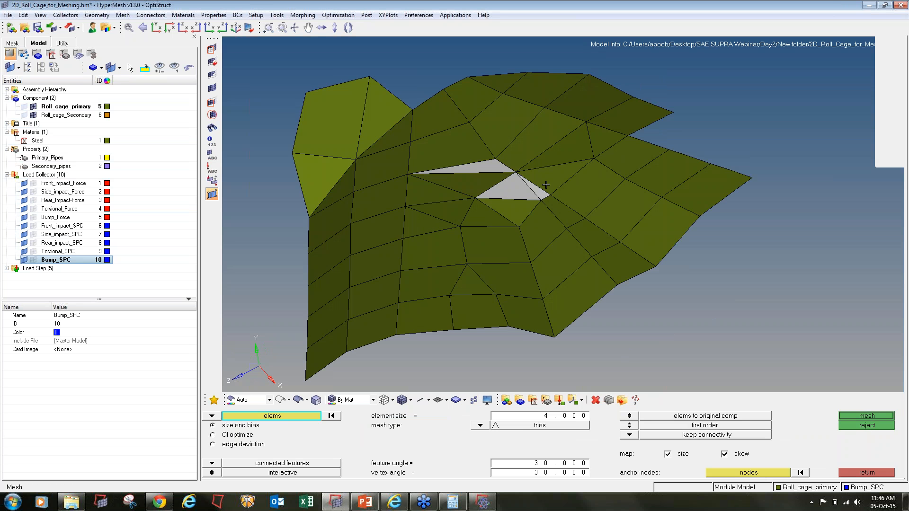
{"action": "left_click", "coordinate": [547, 184]}
{"action": "left_click", "coordinate": [553, 154]}
{"action": "left_click", "coordinate": [528, 140]}
{"action": "left_click", "coordinate": [500, 129]}
{"action": "left_click", "coordinate": [468, 152]}
{"action": "left_click", "coordinate": [480, 179]}
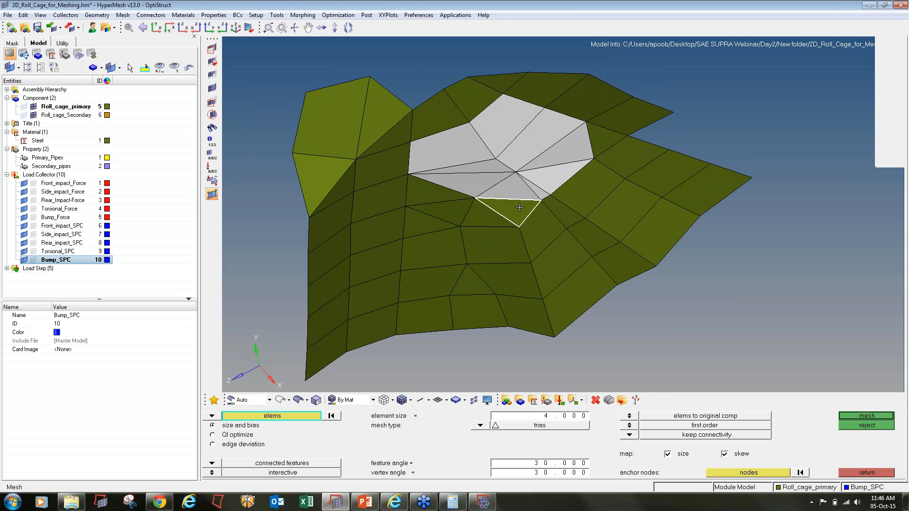
{"action": "left_click", "coordinate": [520, 208]}
{"action": "left_click", "coordinate": [550, 226]}
{"action": "left_click", "coordinate": [573, 207]}
{"action": "left_click", "coordinate": [573, 183]}
{"action": "middle_click", "coordinate": [573, 183]}
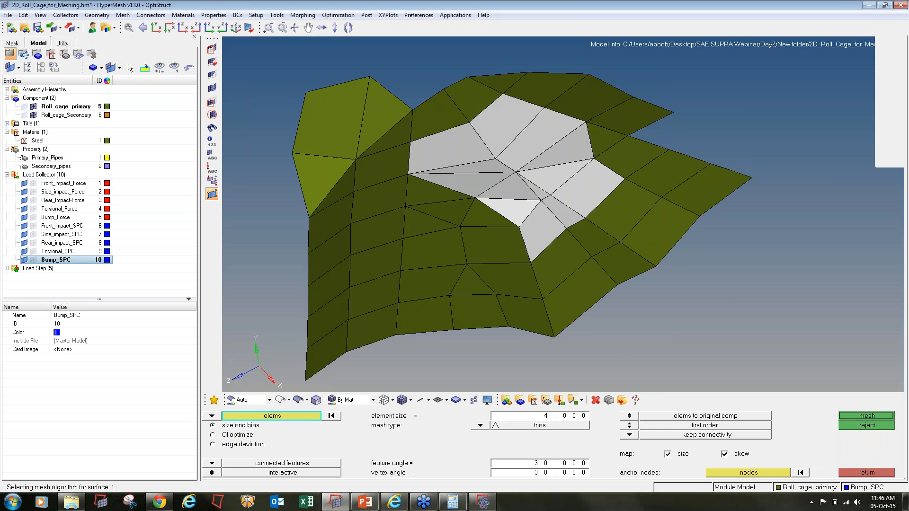
{"action": "key", "text": "Escape"}
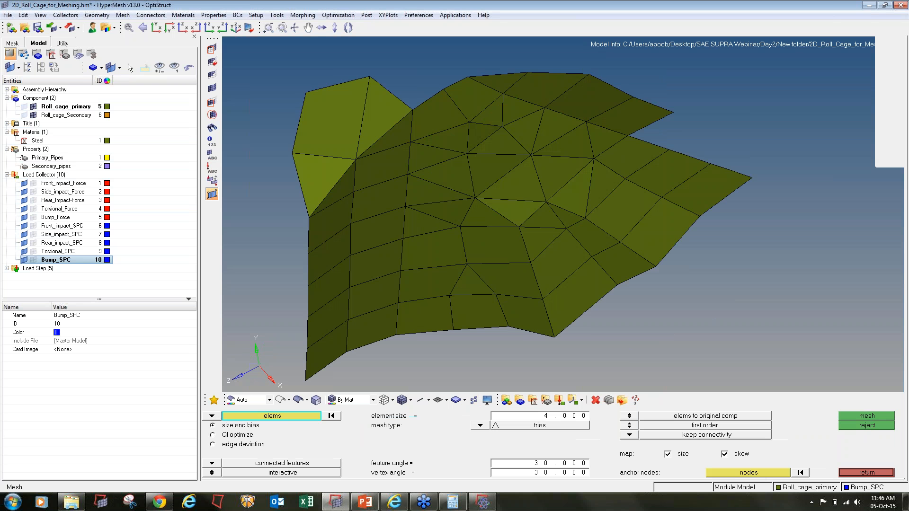
{"action": "scroll", "coordinate": [575, 182], "scroll_direction": "down", "scroll_amount": 8, "text": "ctrl"}
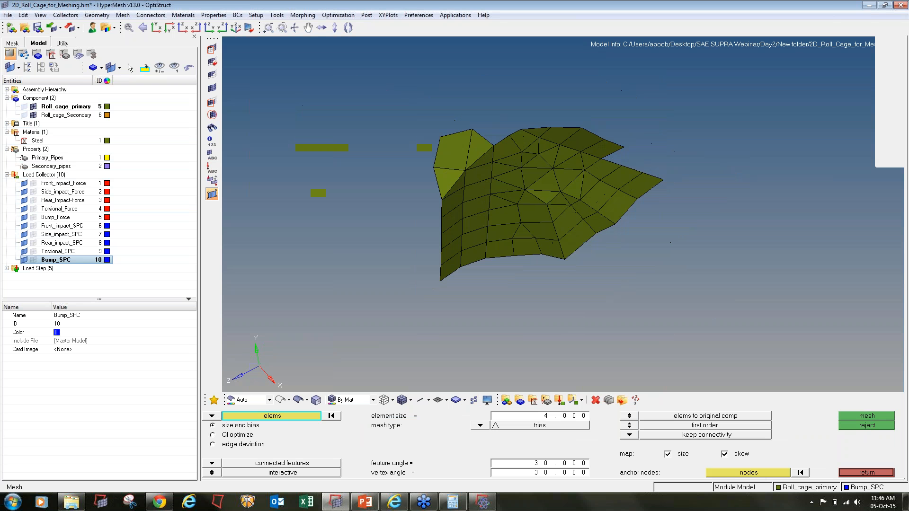
- Save the repaired model and run OptiStruct, overwriting the existing solver input file
{"action": "left_click", "coordinate": [38, 32]}
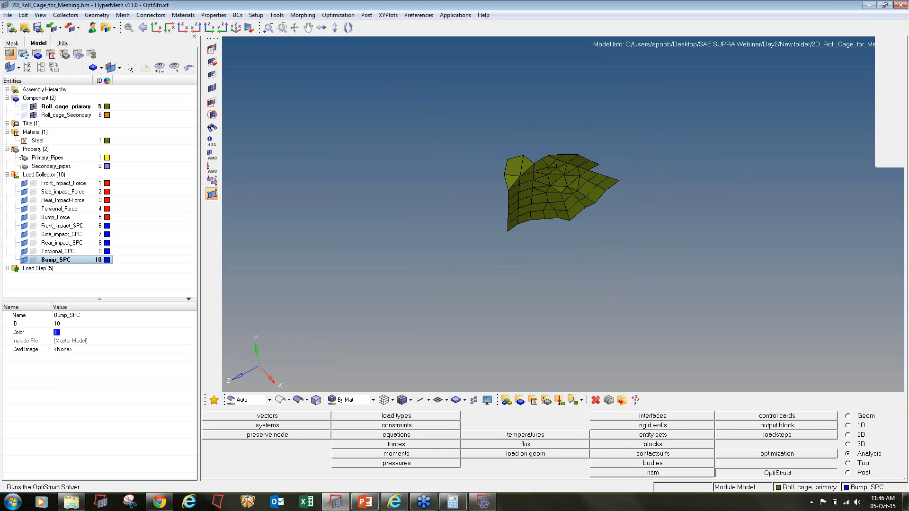
{"action": "left_click", "coordinate": [801, 472]}
{"action": "left_click", "coordinate": [847, 415]}
{"action": "left_click", "coordinate": [567, 451]}
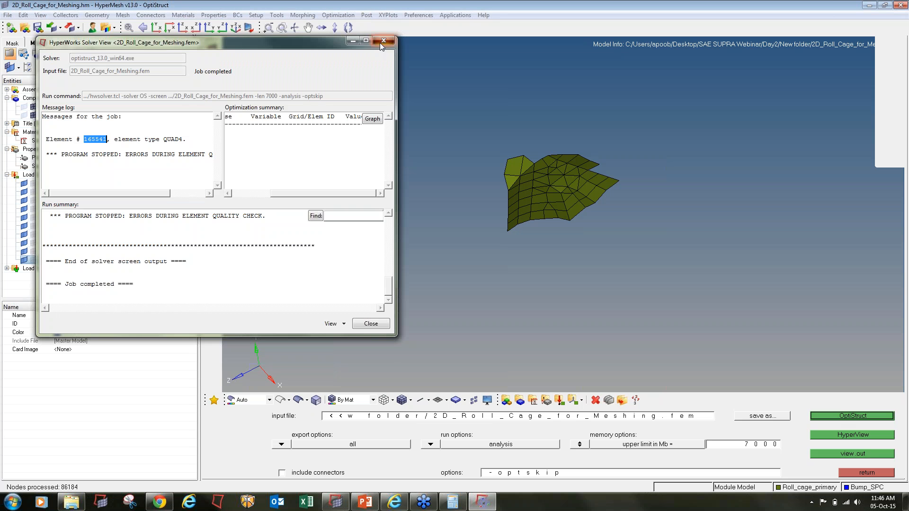
{"action": "left_click", "coordinate": [380, 42]}
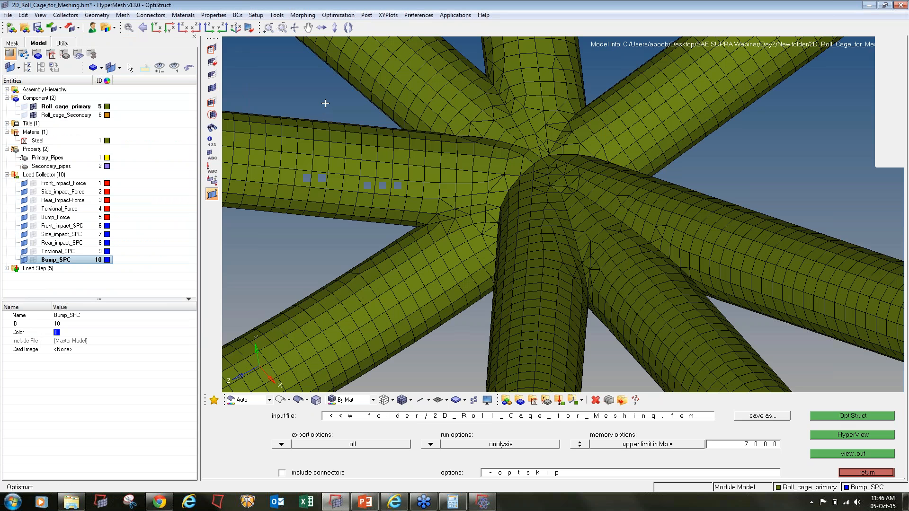
- Rerun OptiStruct and identify the quality error at TRIA3 element 131782 in the log
{"action": "key", "text": "f"}
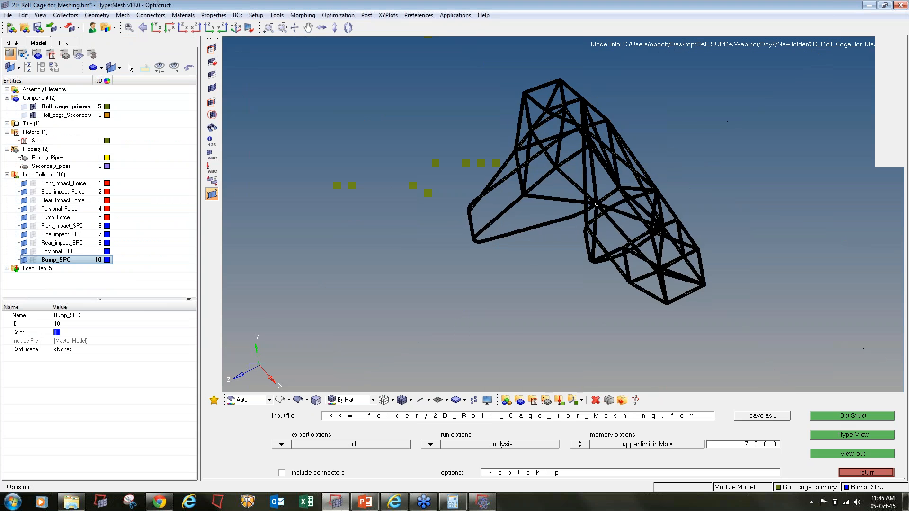
{"action": "left_click_drag", "start_coordinate": [417, 164], "coordinate": [735, 302], "text": "ctrl"}
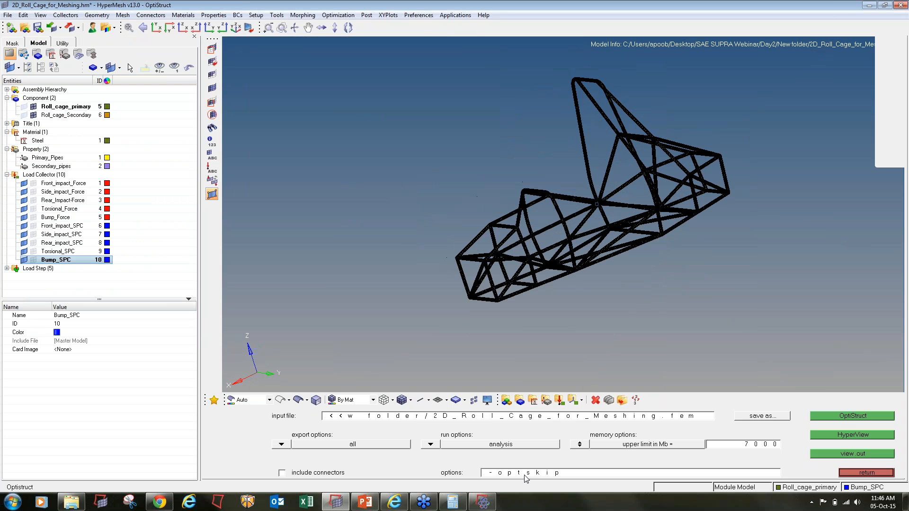
{"action": "left_click", "coordinate": [482, 502]}
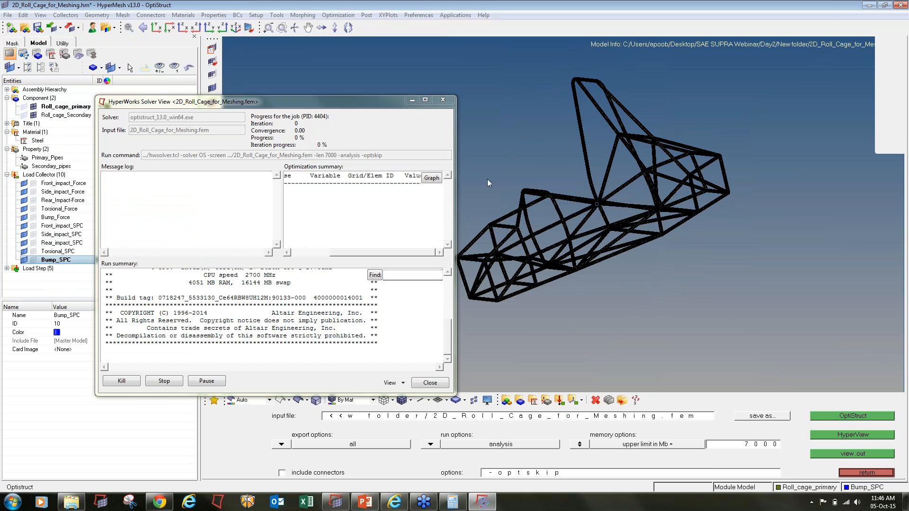
{"action": "left_click", "coordinate": [892, 22]}
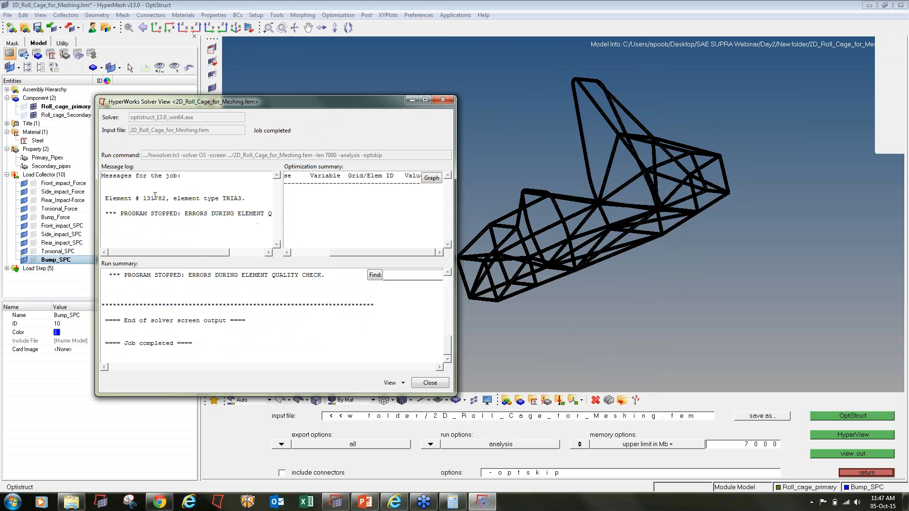
{"action": "left_click_drag", "start_coordinate": [158, 196], "coordinate": [148, 195]}
{"action": "left_click", "coordinate": [682, 304]}
{"action": "key", "text": "Escape"}
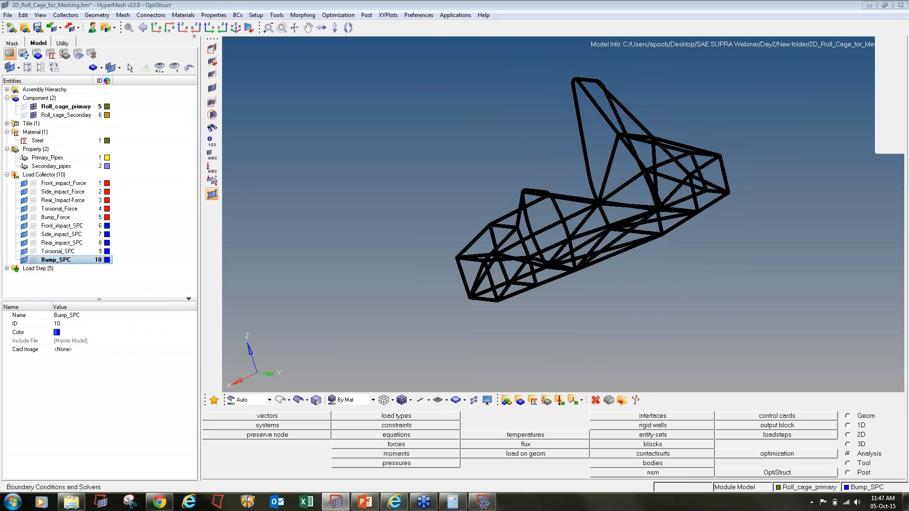
- Mask everything except the failing triangle, selected by element ID
{"action": "key", "text": "F5"}
{"action": "left_click", "coordinate": [397, 416]}
{"action": "left_click", "coordinate": [403, 454]}
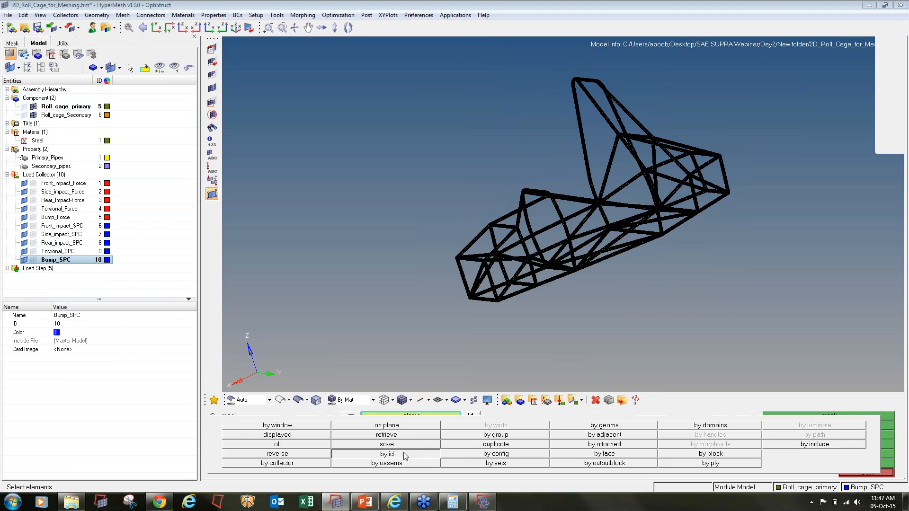
{"action": "type", "text": "111111"}
{"action": "key", "text": "Return"}
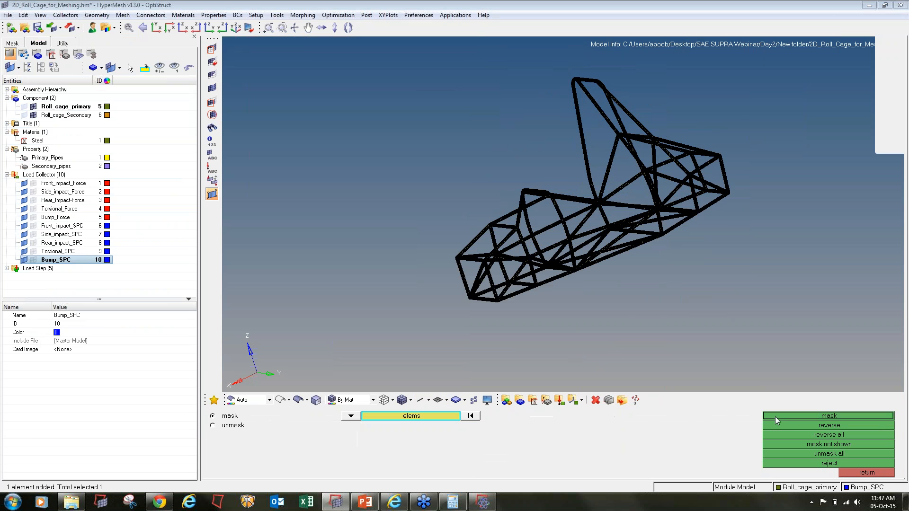
{"action": "left_click", "coordinate": [778, 417]}
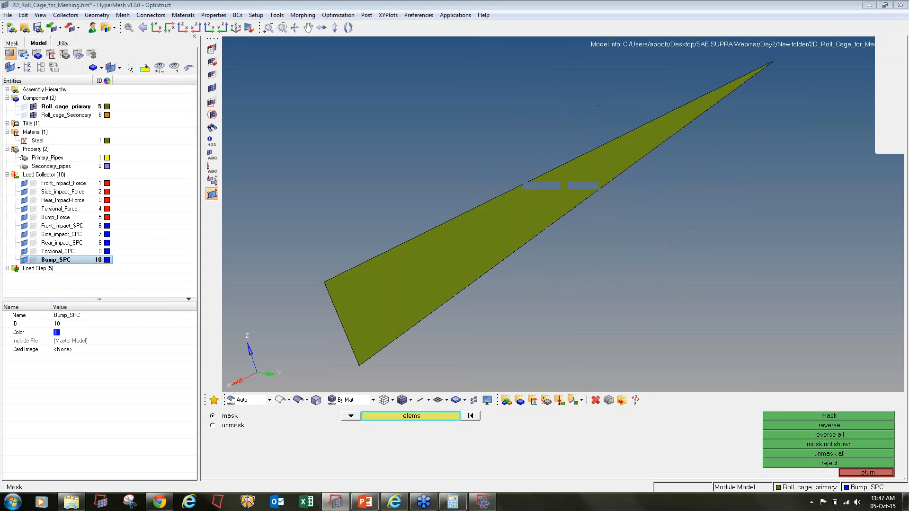
{"action": "scroll", "coordinate": [390, 230], "scroll_direction": "down", "scroll_amount": 5}
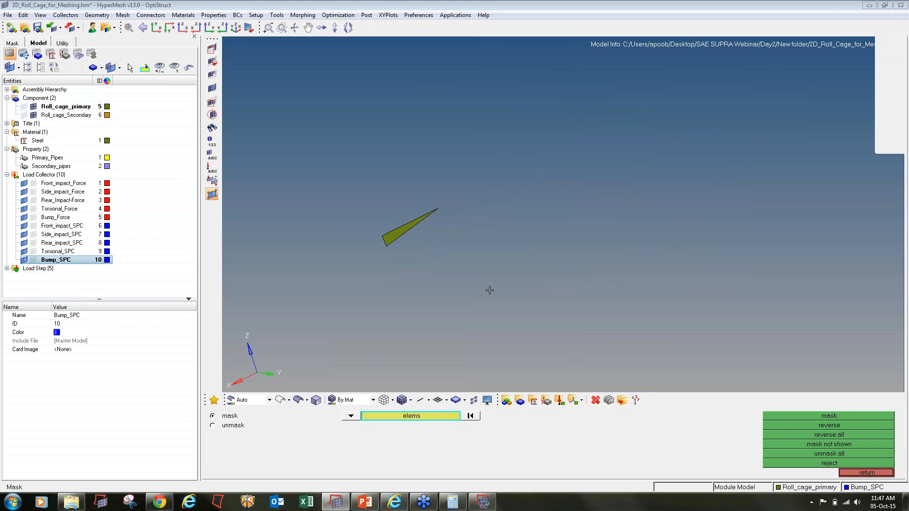
- Reveal three rings of elements attached to the sliver triangle
{"action": "key", "text": "shift+F5"}
{"action": "left_click_drag", "start_coordinate": [574, 327], "coordinate": [310, 150], "text": "shift"}
{"action": "middle_click", "coordinate": [359, 198]}
{"action": "scroll", "coordinate": [386, 222], "scroll_direction": "up", "scroll_amount": 5}
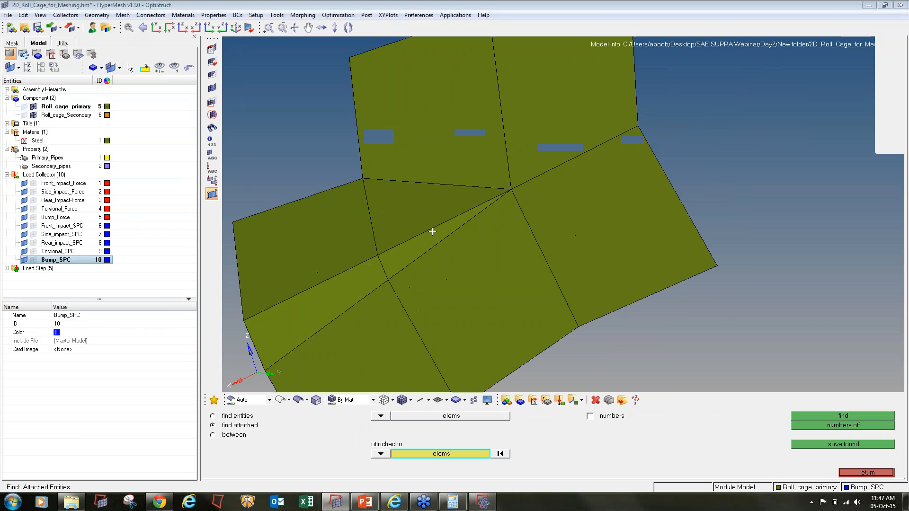
{"action": "scroll", "coordinate": [432, 232], "scroll_direction": "down", "scroll_amount": 5}
{"action": "left_click_drag", "start_coordinate": [303, 107], "coordinate": [625, 349], "text": "shift"}
{"action": "middle_click", "coordinate": [625, 349]}
{"action": "left_click_drag", "start_coordinate": [312, 83], "coordinate": [792, 389], "text": "shift"}
{"action": "middle_click", "coordinate": [792, 389]}
- Check element 131782's 2D quality: skew 69.94°, aspect 5.554, minimum angle 10.37°
{"action": "left_click_drag", "start_coordinate": [408, 311], "coordinate": [417, 247], "text": "ctrl"}
{"action": "right_click_drag", "start_coordinate": [408, 246], "coordinate": [514, 246], "text": "ctrl"}
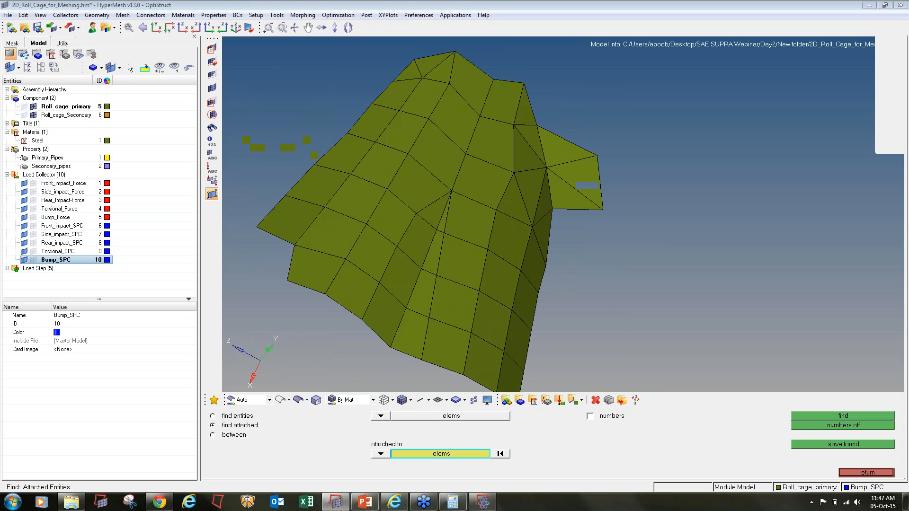
{"action": "left_click_drag", "start_coordinate": [474, 256], "coordinate": [441, 218], "text": "ctrl"}
{"action": "scroll", "coordinate": [440, 218], "scroll_direction": "up", "scroll_amount": 2, "text": "ctrl"}
{"action": "scroll", "coordinate": [441, 218], "scroll_direction": "up", "scroll_amount": 1, "text": "ctrl"}
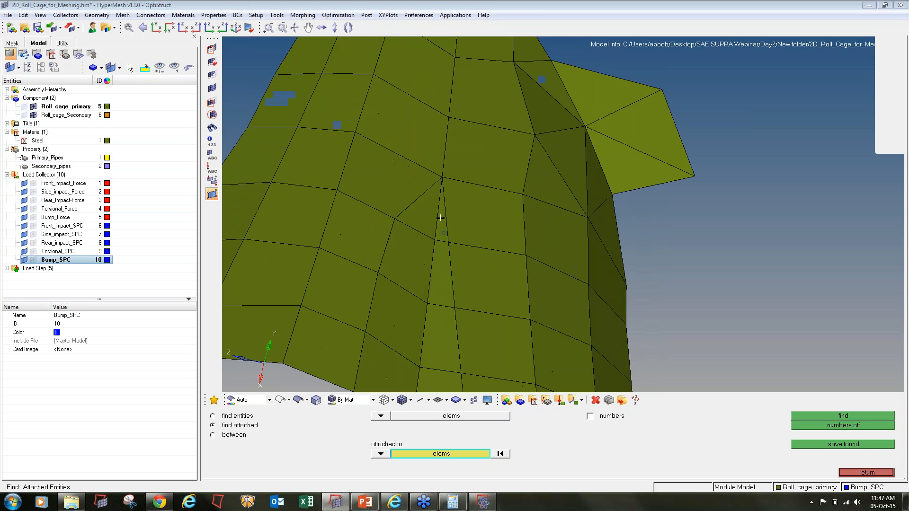
{"action": "key", "text": "F10"}
{"action": "left_click", "coordinate": [442, 227]}
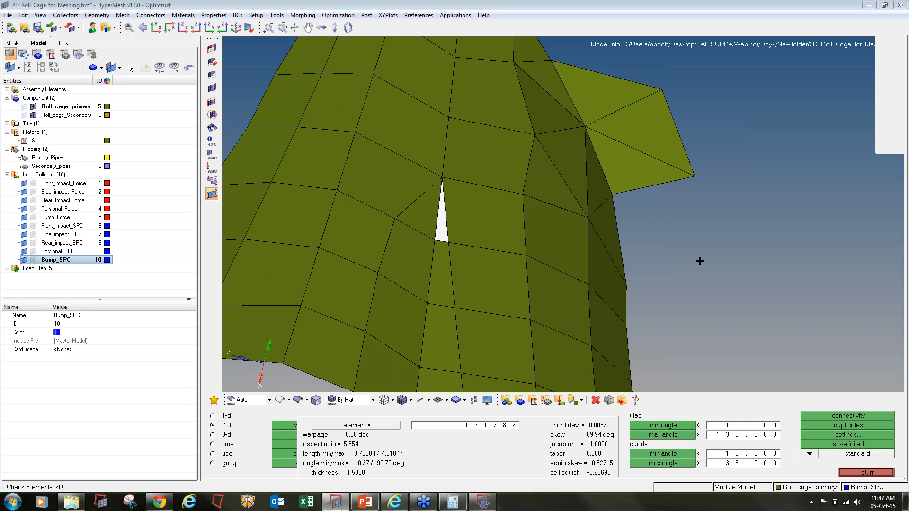
- Automesh the four elements around the sliver and accept the new triangles
{"action": "key", "text": "Escape"}
{"action": "key", "text": "F12"}
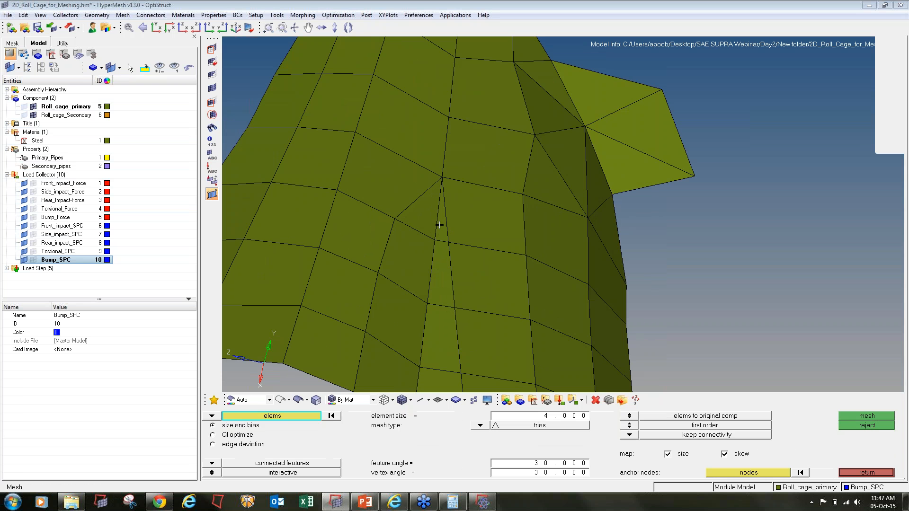
{"action": "left_click", "coordinate": [440, 225]}
{"action": "left_click", "coordinate": [453, 228]}
{"action": "left_click", "coordinate": [445, 263]}
{"action": "left_click", "coordinate": [479, 278]}
{"action": "middle_click", "coordinate": [507, 250]}
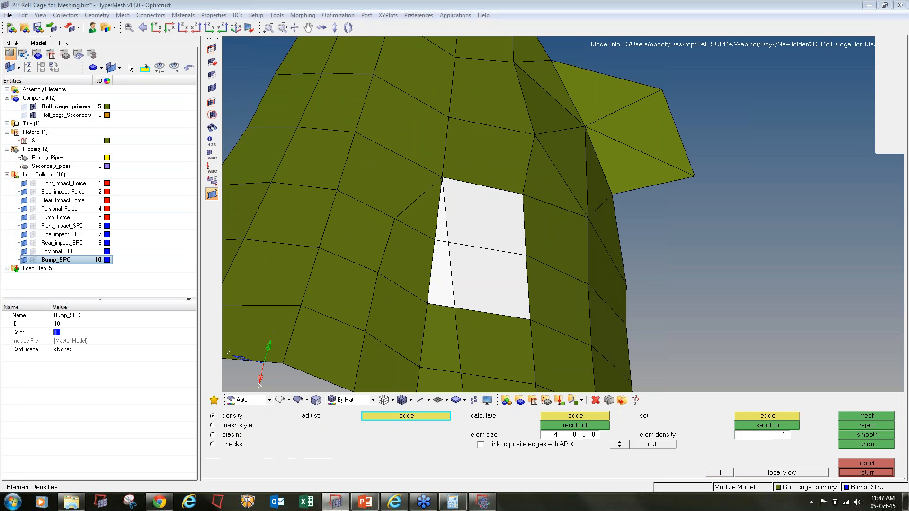
{"action": "key", "text": "Escape"}
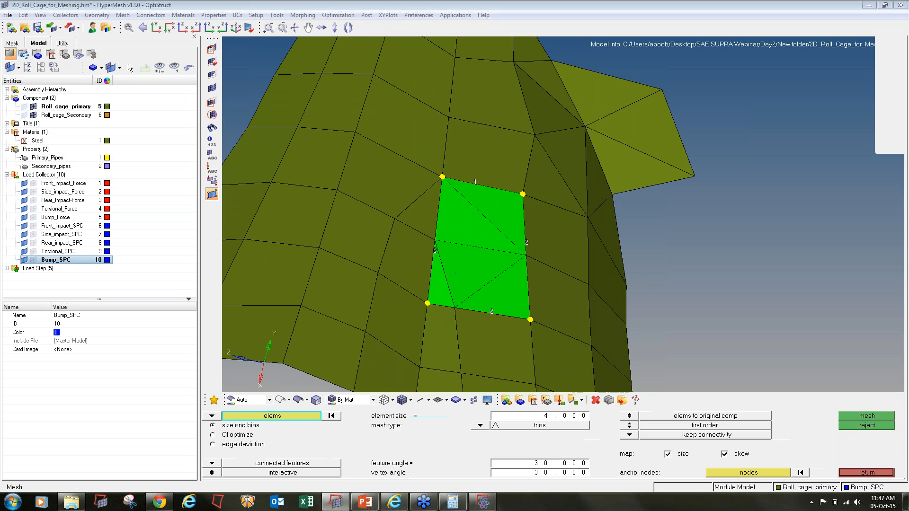
- Remesh the adjacent five-element patch, then save the model
{"action": "left_click", "coordinate": [435, 295]}
{"action": "left_click", "coordinate": [474, 272]}
{"action": "left_click", "coordinate": [503, 300]}
{"action": "left_click", "coordinate": [500, 342]}
{"action": "left_click", "coordinate": [441, 350]}
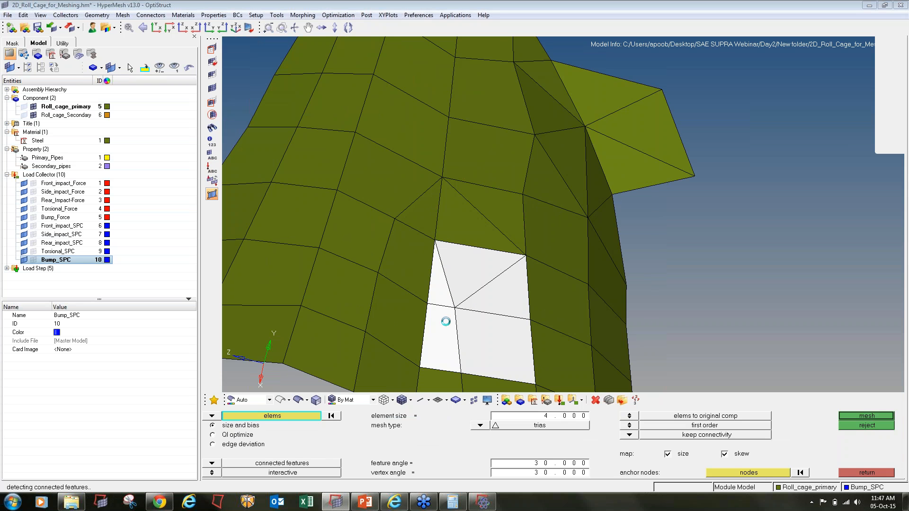
{"action": "middle_click", "coordinate": [442, 319]}
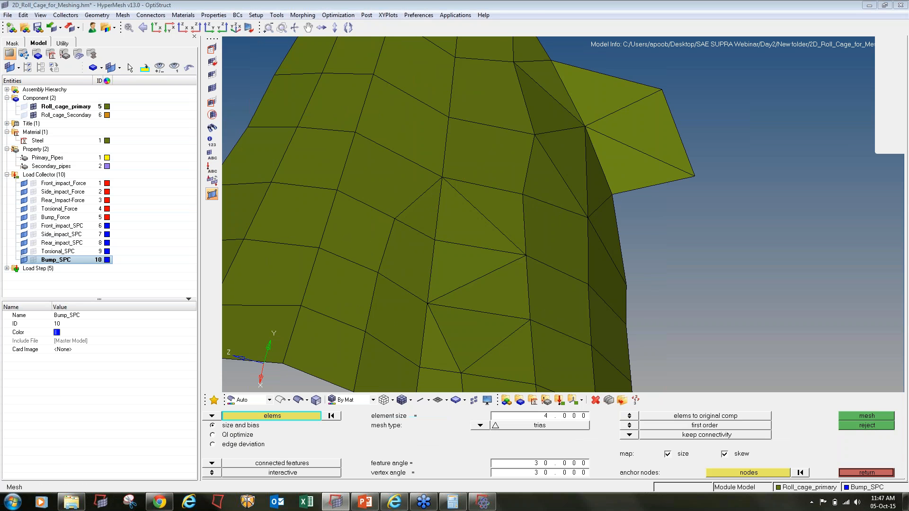
{"action": "scroll", "coordinate": [429, 256], "scroll_direction": "down", "scroll_amount": 4, "text": "ctrl"}
{"action": "left_click", "coordinate": [38, 28]}
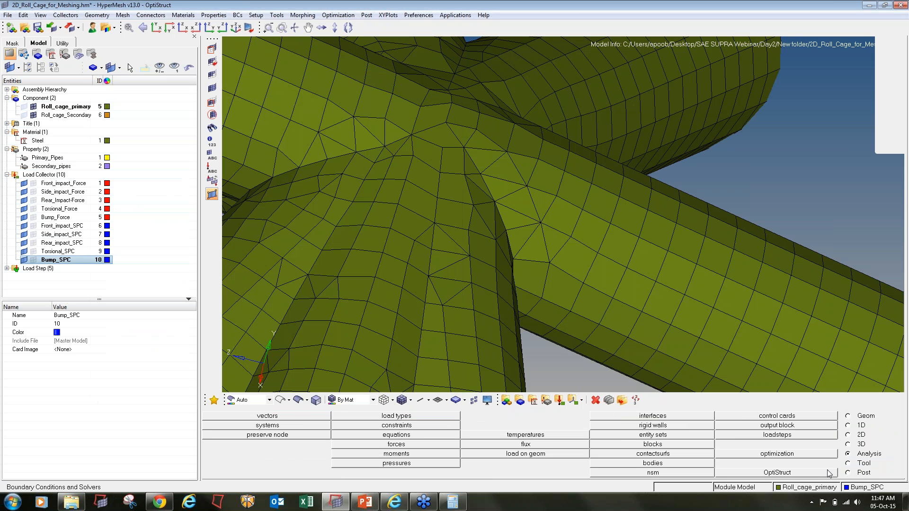
- Rerun OptiStruct with overwrite; note the TRIA3 element 133818 quality error and refit the roll cage
{"action": "left_click", "coordinate": [777, 473]}
{"action": "left_click", "coordinate": [853, 416]}
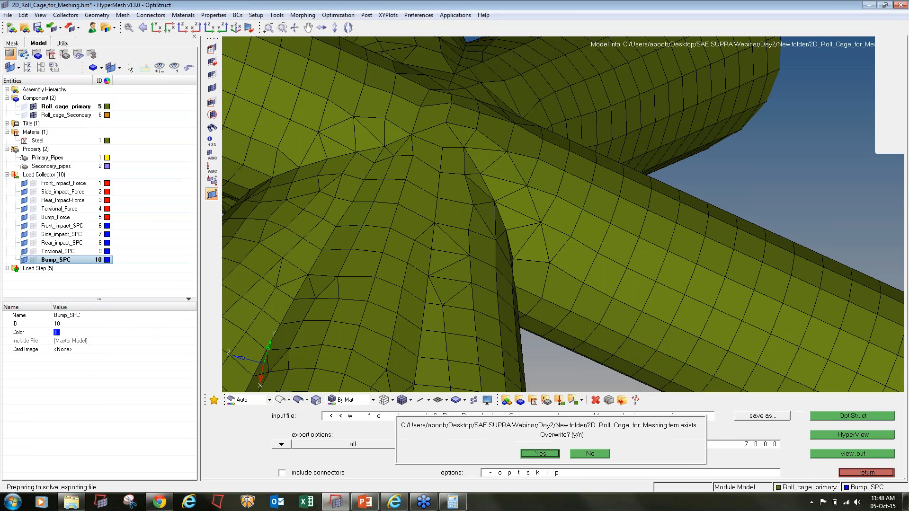
{"action": "left_click", "coordinate": [540, 453]}
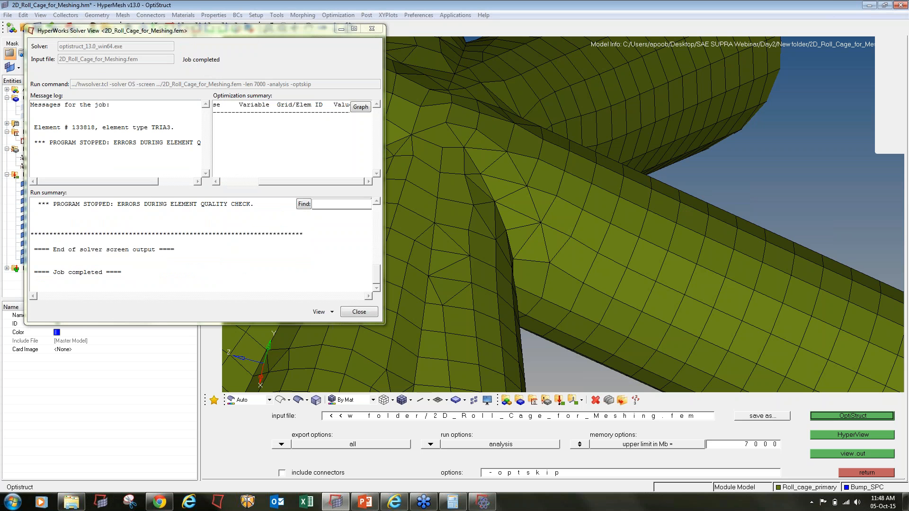
{"action": "left_click", "coordinate": [372, 30]}
{"action": "key", "text": "f"}
{"action": "left_click_drag", "start_coordinate": [697, 187], "coordinate": [561, 317], "text": "ctrl"}
- Save the 179 warpage-failed 2D elements and mask everything else
{"action": "key", "text": "F10"}
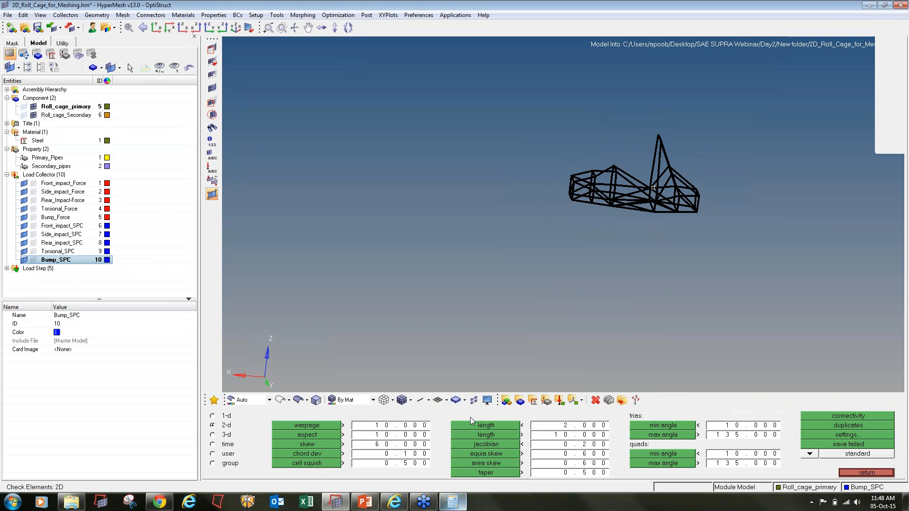
{"action": "left_click", "coordinate": [320, 425]}
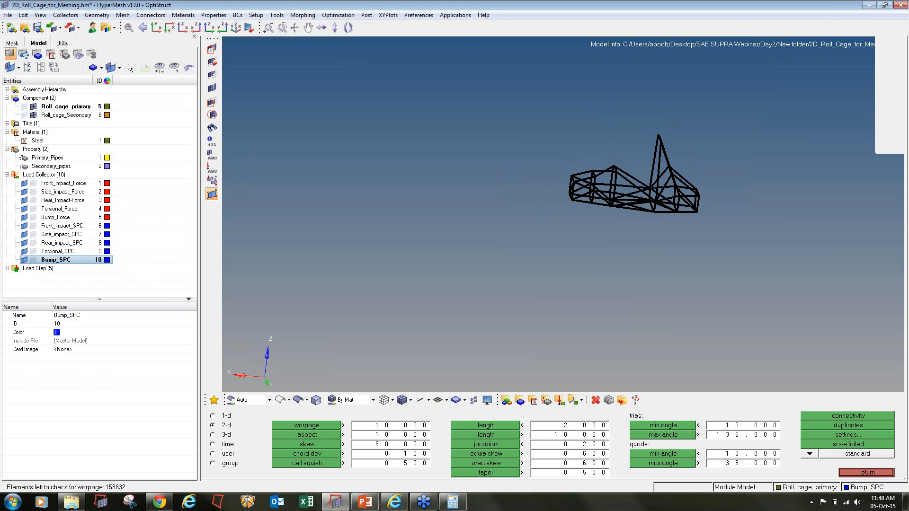
{"action": "left_click", "coordinate": [823, 447]}
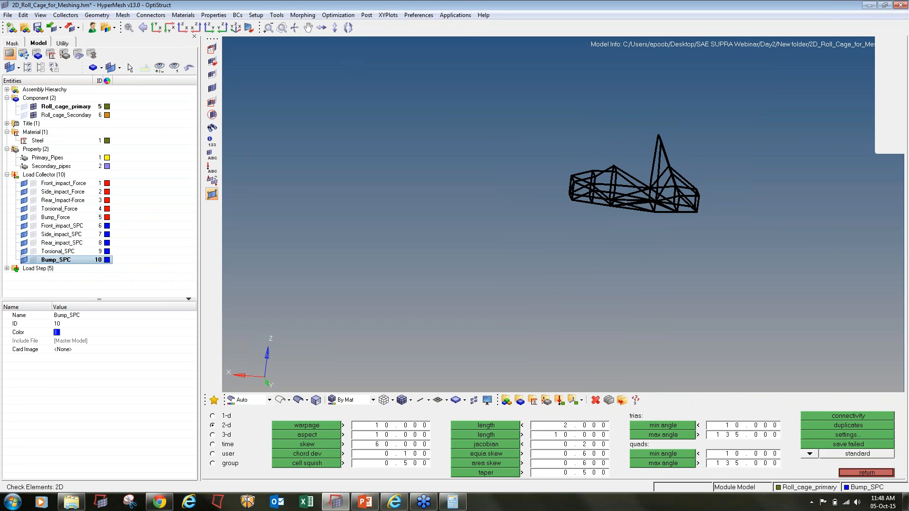
{"action": "key", "text": "F5"}
{"action": "left_click", "coordinate": [411, 416]}
{"action": "left_click", "coordinate": [387, 435]}
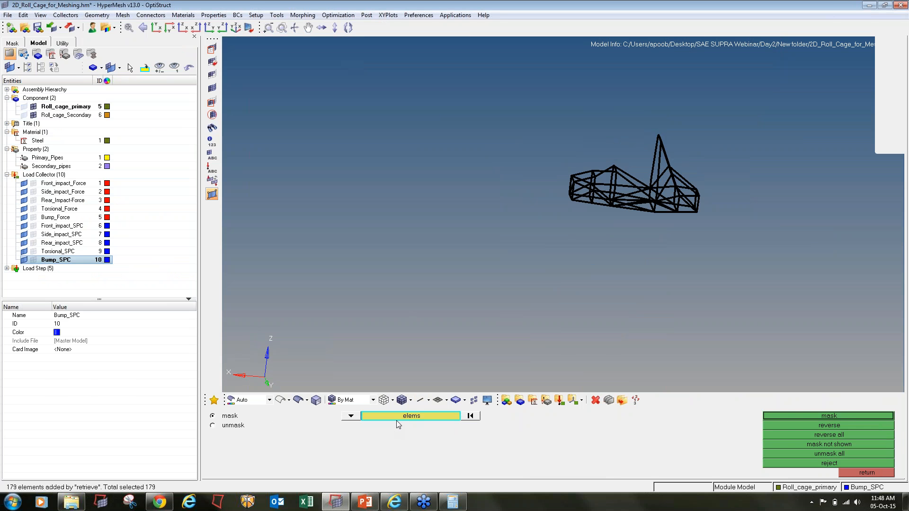
{"action": "left_click", "coordinate": [411, 416]}
{"action": "left_click", "coordinate": [284, 454]}
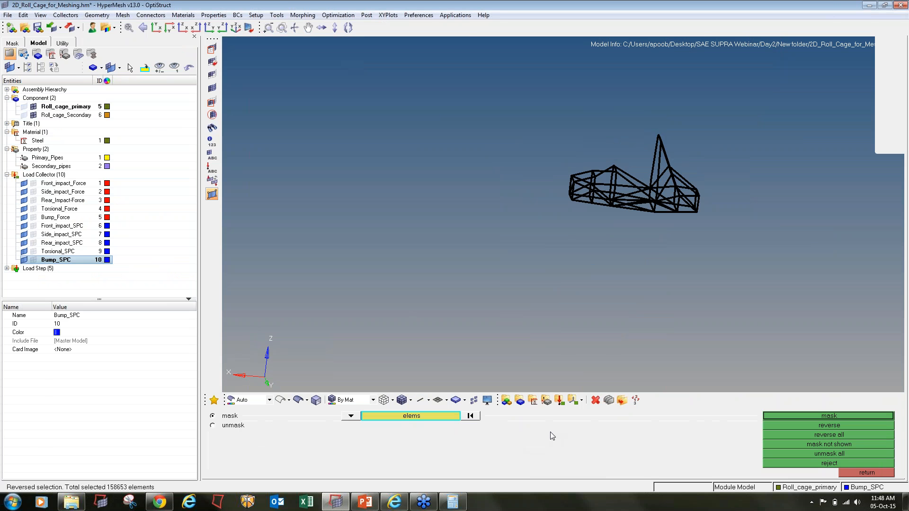
{"action": "left_click", "coordinate": [779, 417]}
- Mark the failed elements' nodes as temporary nodes
{"action": "key", "text": "shift+F2"}
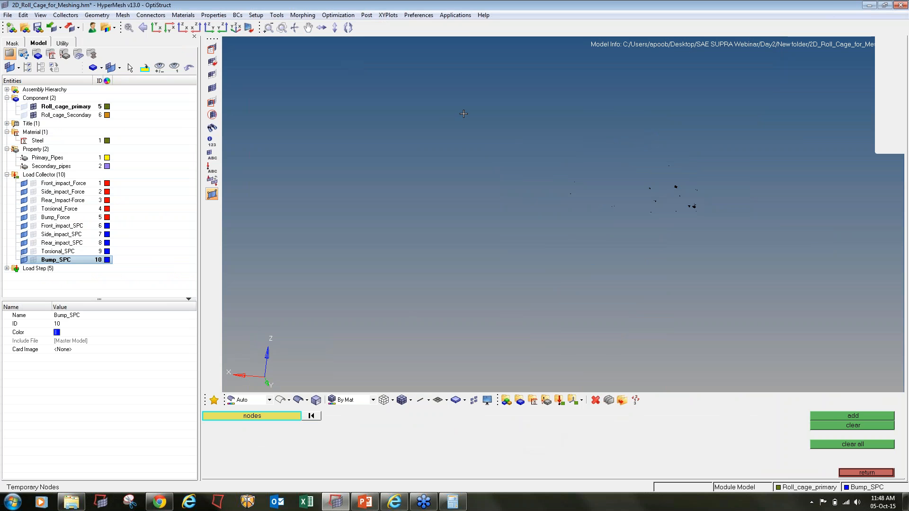
{"action": "left_click", "coordinate": [561, 128], "text": "shift"}
{"action": "left_click", "coordinate": [569, 167]}
{"action": "mouse_move", "coordinate": [598, 136]}
{"action": "left_mouse_down", "text": "shift"}
{"action": "mouse_move", "coordinate": [718, 260]}
{"action": "mouse_move", "coordinate": [674, 199]}
{"action": "left_mouse_up", "text": "shift"}
{"action": "middle_click", "coordinate": [693, 246]}
- Remesh the 968 elements attached to the failed region as size-4 trias, creating 1917 elements
{"action": "key", "text": "shift+F5"}
{"action": "left_click_drag", "start_coordinate": [480, 74], "coordinate": [862, 327], "text": "shift"}
{"action": "left_click", "coordinate": [843, 416]}
{"action": "key", "text": "Escape"}
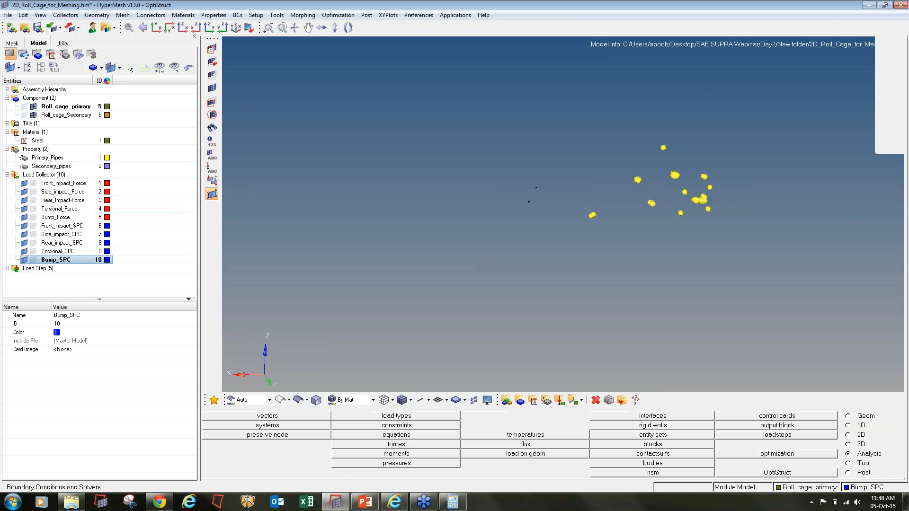
{"action": "key", "text": "F12"}
{"action": "left_click_drag", "start_coordinate": [523, 79], "coordinate": [639, 189], "text": "shift"}
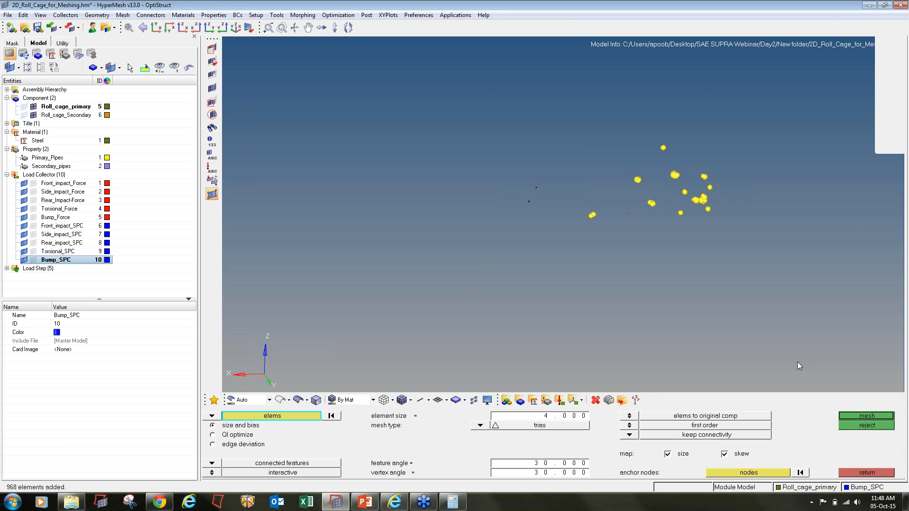
{"action": "left_click", "coordinate": [857, 416]}
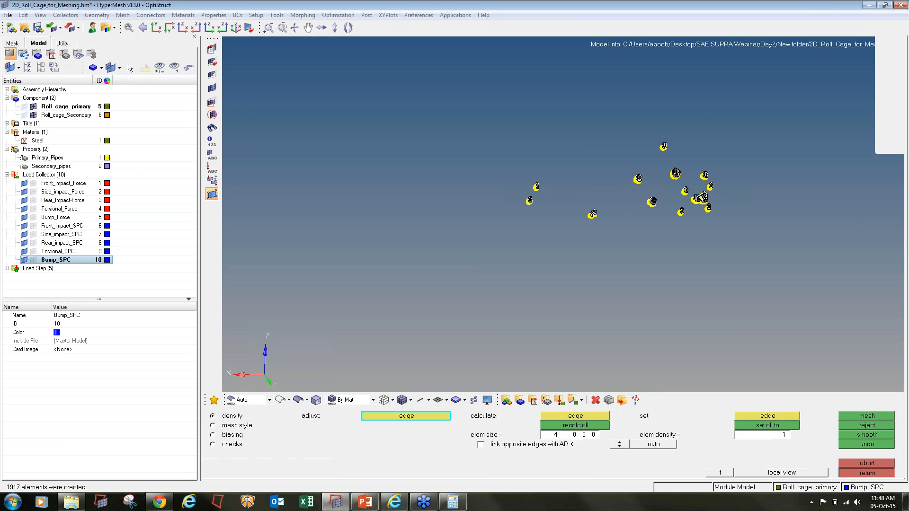
{"action": "left_click", "coordinate": [867, 473]}
{"action": "left_click", "coordinate": [868, 473]}
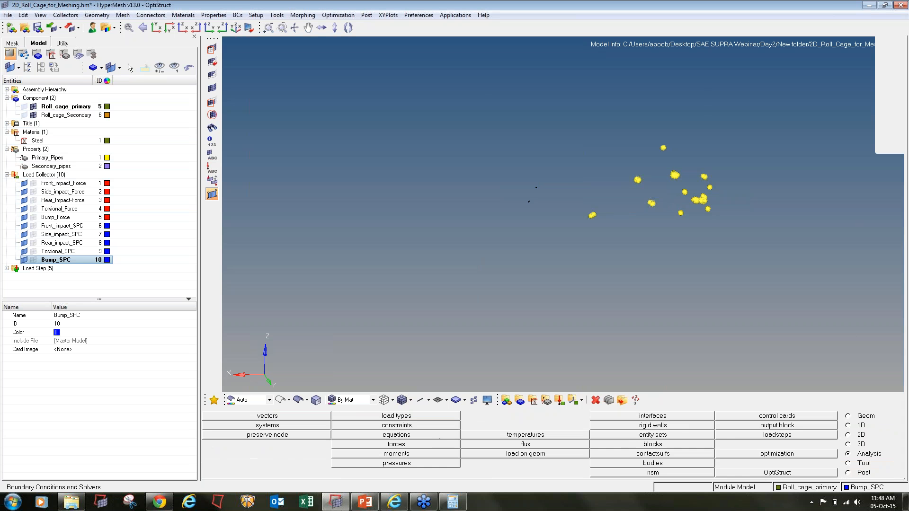
- Unmask the whole roll cage and clear all temporary nodes
{"action": "left_click", "coordinate": [212, 88]}
{"action": "key", "text": "shift+F2"}
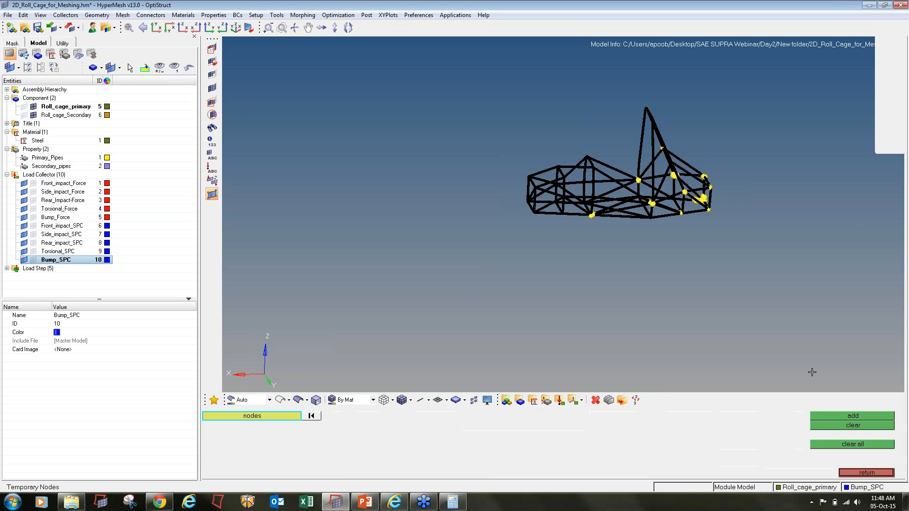
{"action": "left_click", "coordinate": [843, 444]}
{"action": "key", "text": "Escape"}
- Check aspect and skew, save the 22 skew failures, and retrieve them for masking
{"action": "key", "text": "F10"}
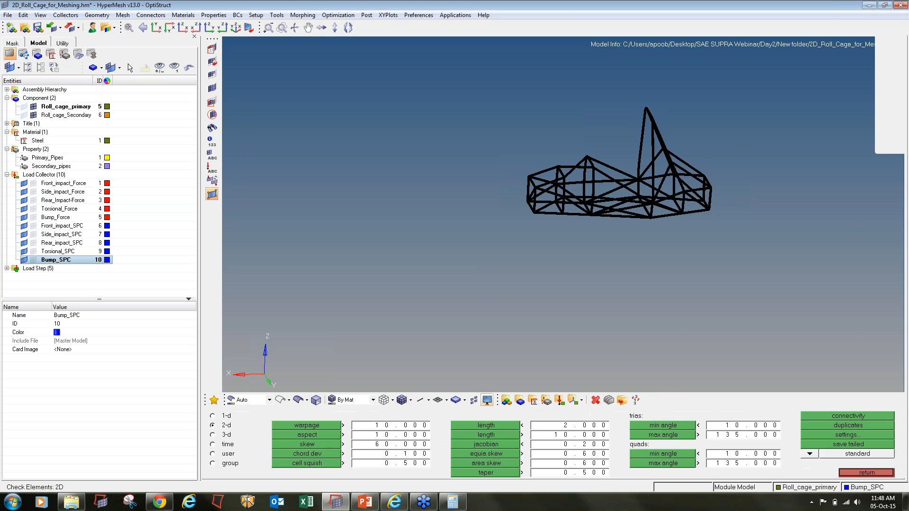
{"action": "left_click", "coordinate": [330, 432]}
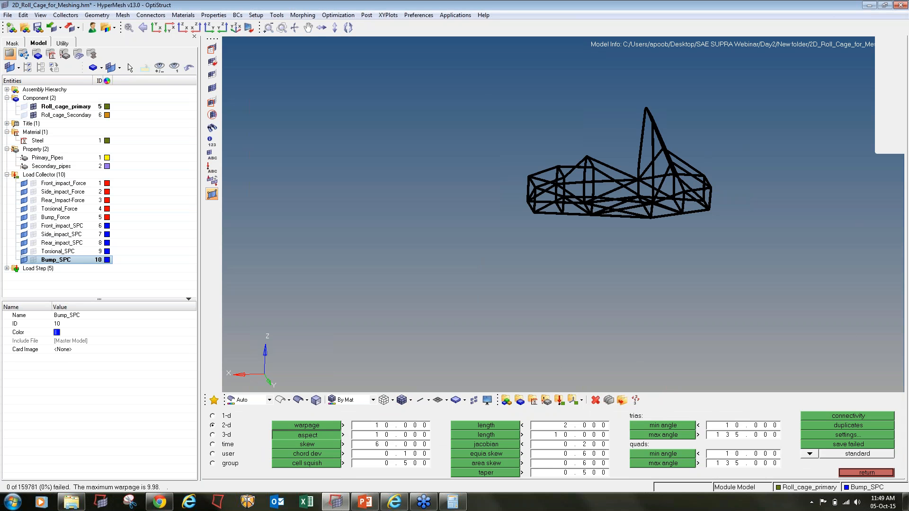
{"action": "left_click", "coordinate": [325, 447]}
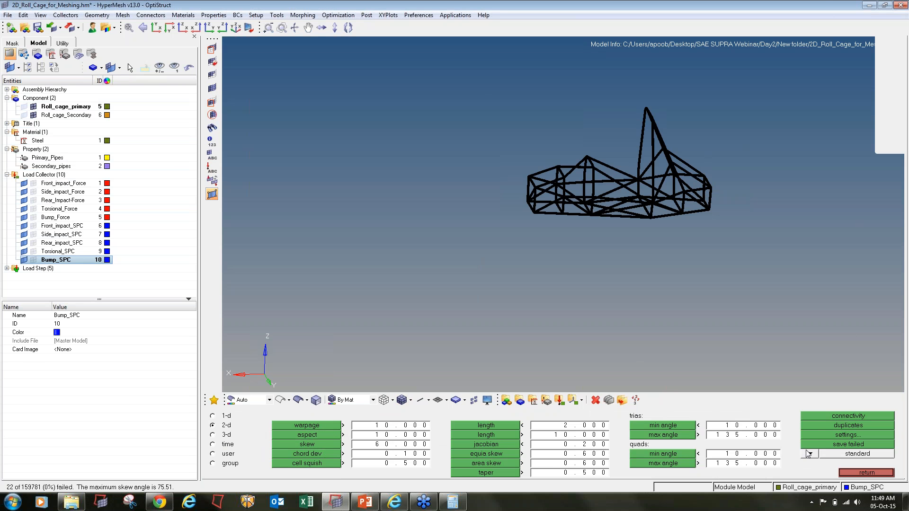
{"action": "left_click", "coordinate": [829, 447]}
{"action": "left_click", "coordinate": [212, 48]}
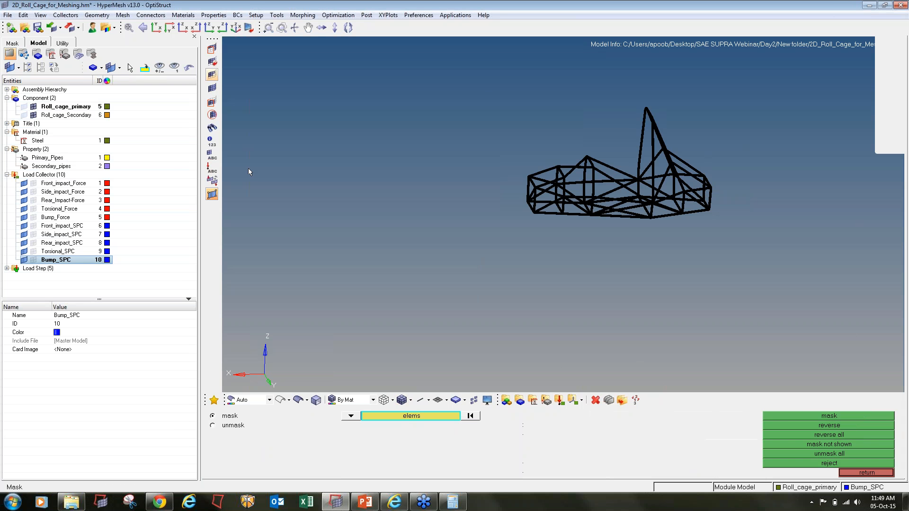
{"action": "left_click", "coordinate": [379, 416]}
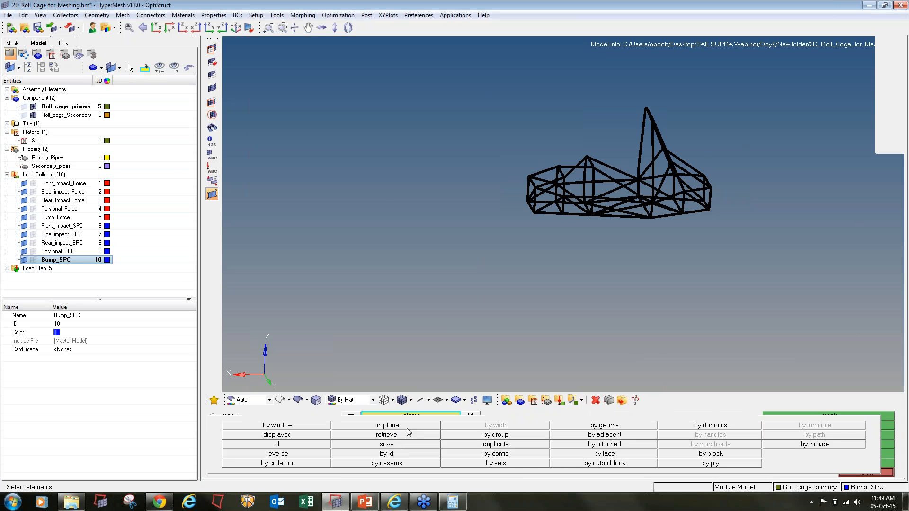
{"action": "left_click", "coordinate": [393, 437]}
- Isolate the skew-failed elements and mark their nodes as temporary nodes
{"action": "left_click", "coordinate": [397, 418]}
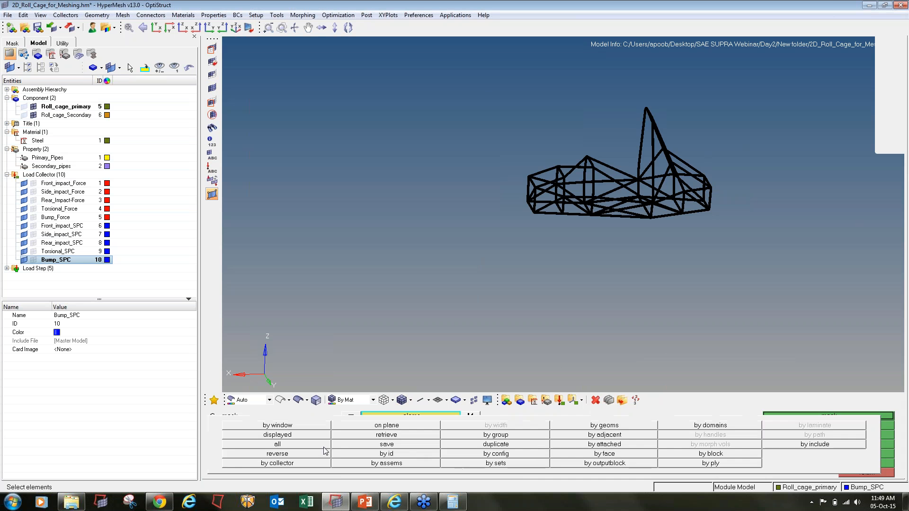
{"action": "left_click", "coordinate": [813, 417]}
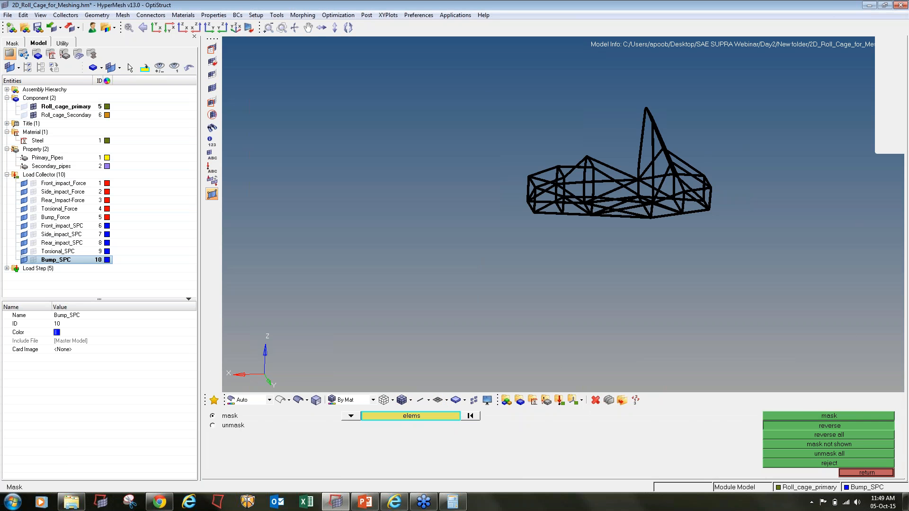
{"action": "left_click", "coordinate": [867, 473]}
{"action": "left_click_drag", "start_coordinate": [842, 346], "coordinate": [339, 38], "text": "shift"}
{"action": "middle_click", "coordinate": [340, 40]}
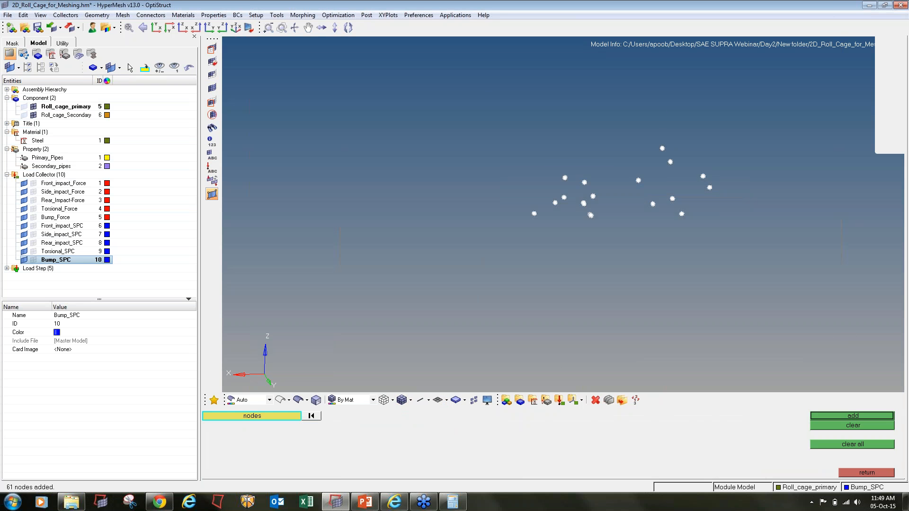
- Find the elements attached to the failed region's temporary nodes
{"action": "key", "text": "shift+F5"}
{"action": "left_click_drag", "start_coordinate": [843, 301], "coordinate": [262, 62], "text": "shift"}
{"action": "middle_click", "coordinate": [464, 186]}
{"action": "key", "text": "Escape"}
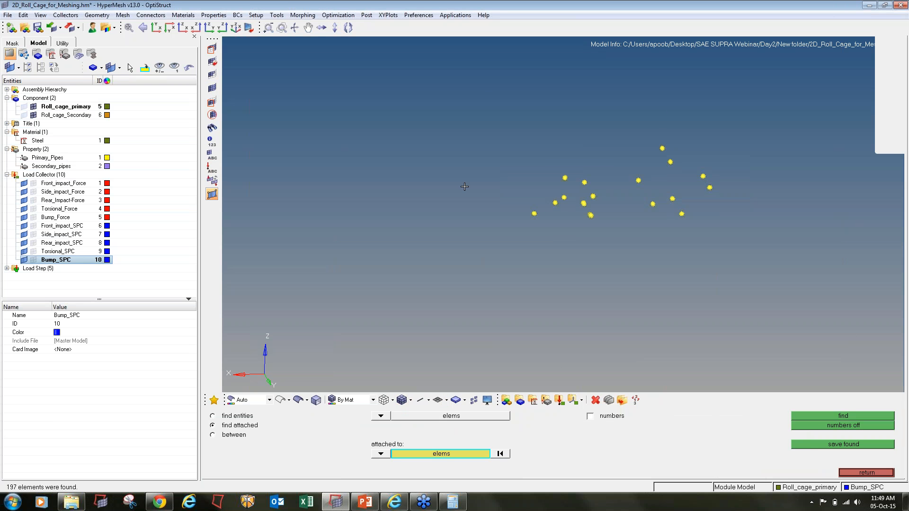
- Remesh the 603 surrounding elements with size-4 trias
{"action": "key", "text": "F12"}
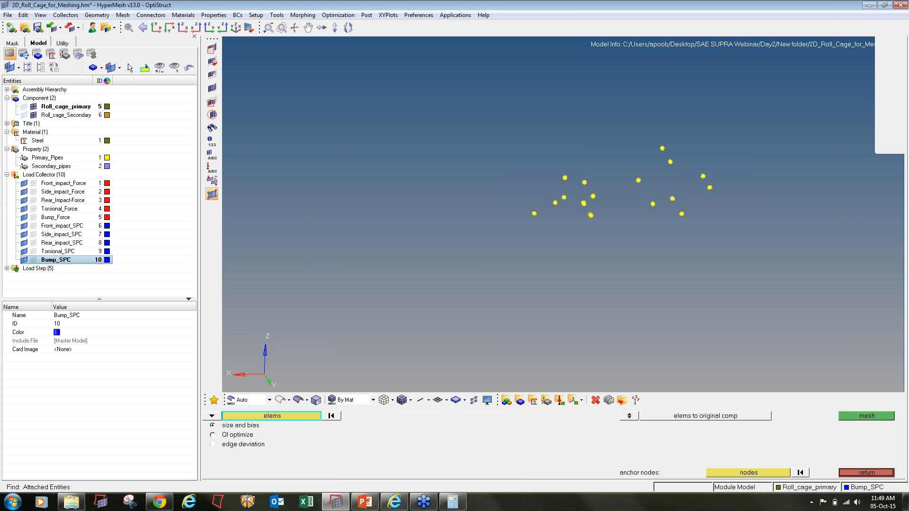
{"action": "left_click_drag", "start_coordinate": [815, 295], "coordinate": [317, 37], "text": "shift"}
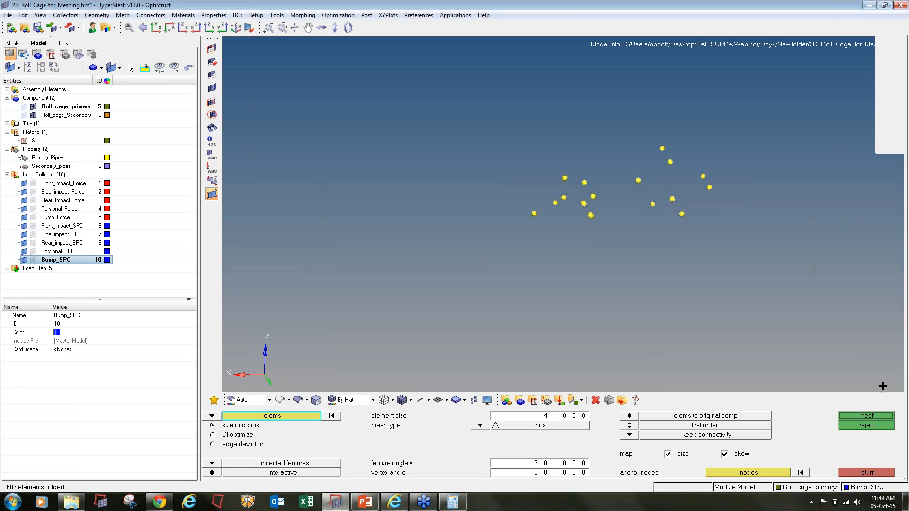
{"action": "left_click", "coordinate": [873, 417]}
{"action": "left_click", "coordinate": [867, 473]}
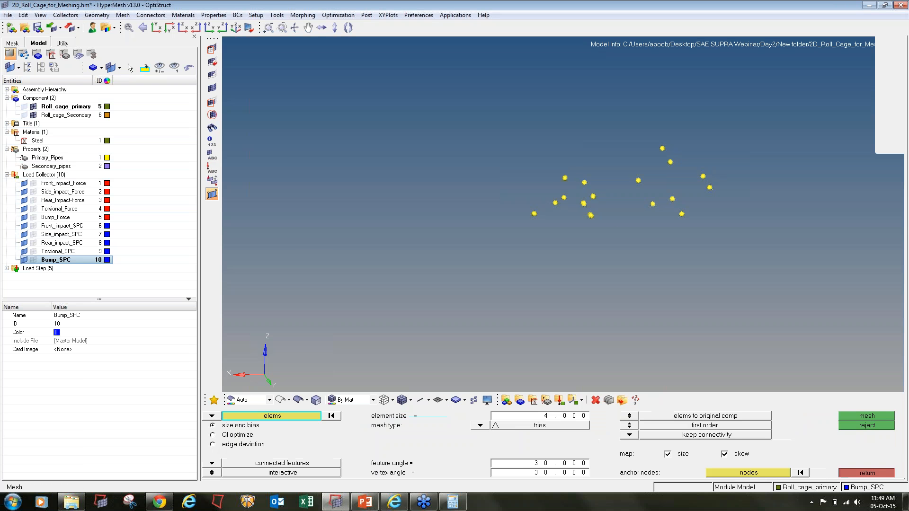
{"action": "key", "text": "F10"}
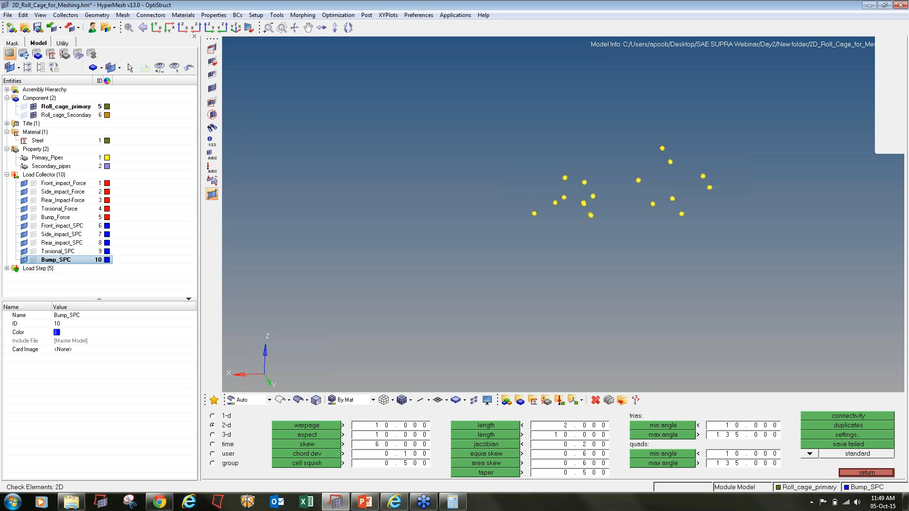
- Show the whole cage, recheck warpage, aspect and skew, and clear all temporary nodes
{"action": "left_click", "coordinate": [212, 87]}
{"action": "left_click", "coordinate": [307, 425]}
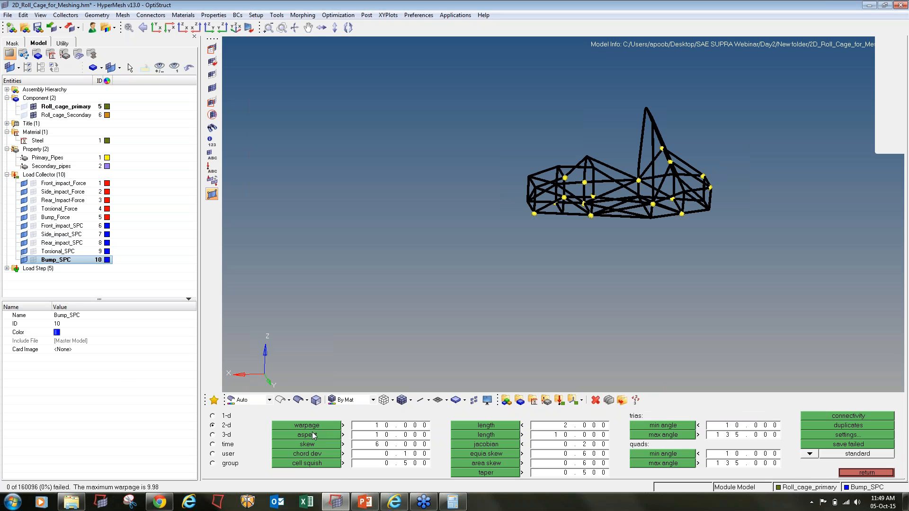
{"action": "left_click", "coordinate": [312, 434]}
{"action": "left_click", "coordinate": [312, 446]}
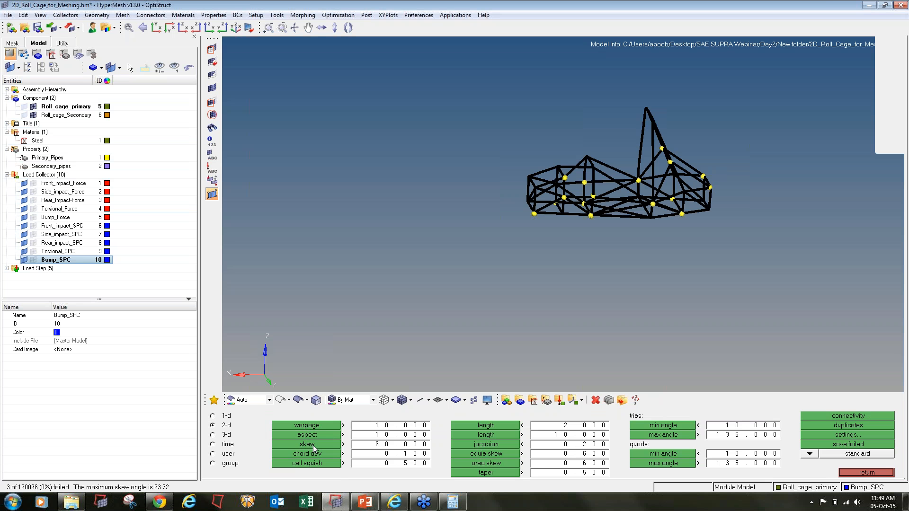
{"action": "key", "text": "shift+F2"}
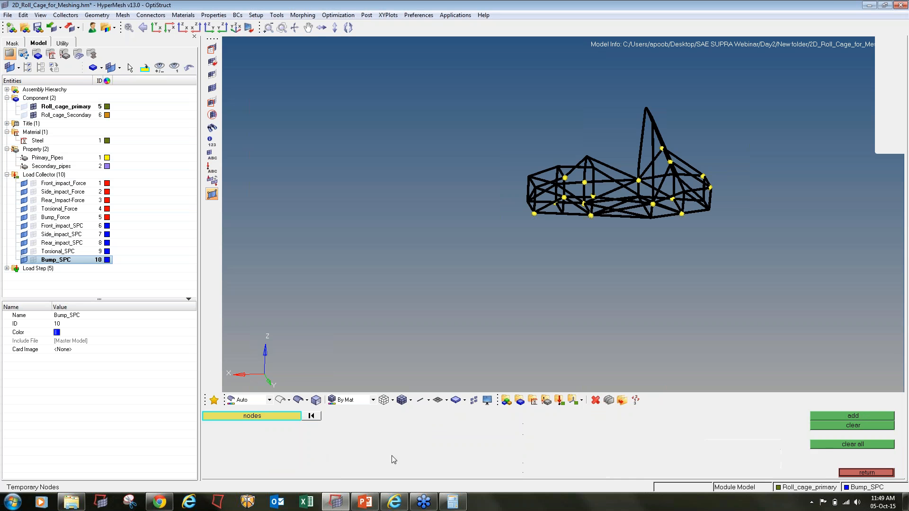
{"action": "left_click", "coordinate": [830, 447]}
{"action": "left_click", "coordinate": [849, 473]}
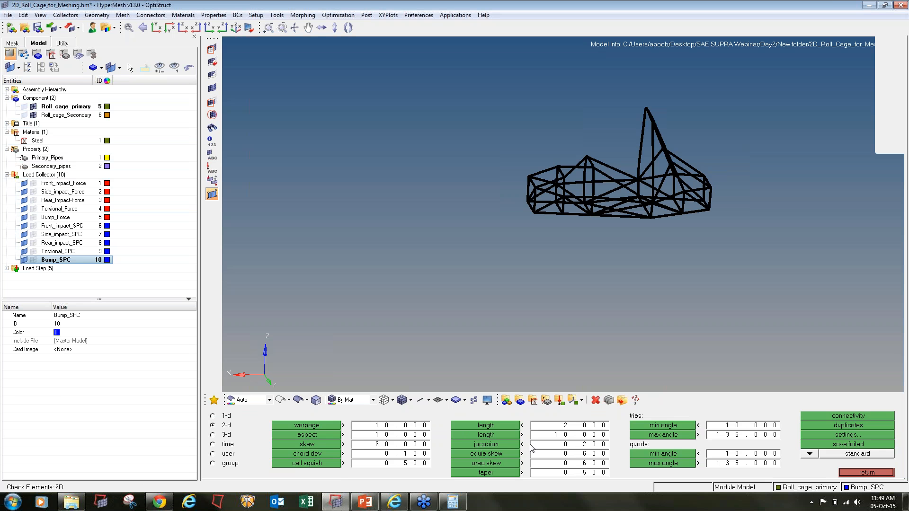
- Check jacobians and tria/quad interior angles; quad max angle fails 56 elements, worst 175.18°
{"action": "left_click", "coordinate": [467, 443]}
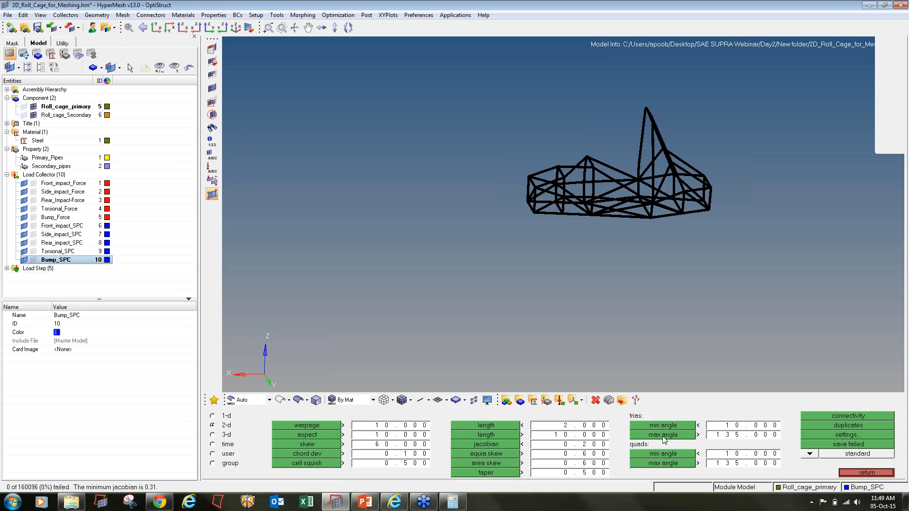
{"action": "left_click", "coordinate": [673, 424]}
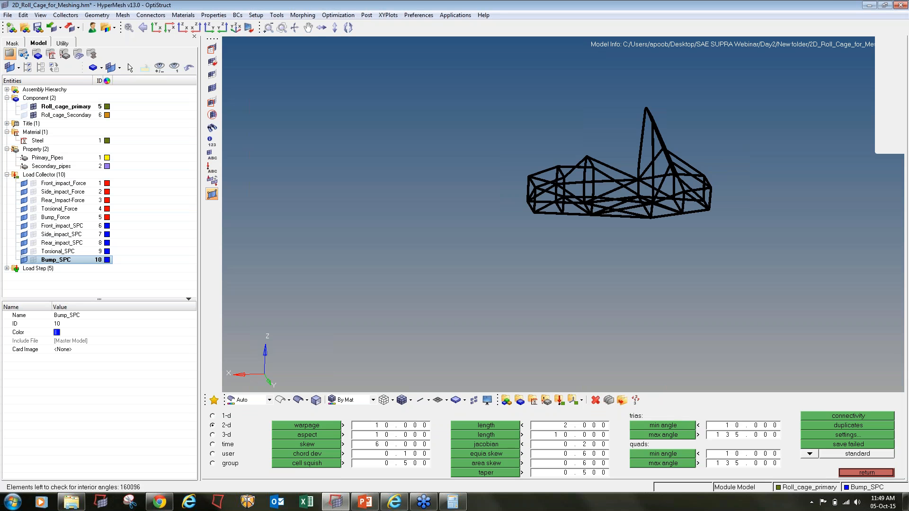
{"action": "left_click", "coordinate": [668, 436]}
{"action": "left_click", "coordinate": [664, 454]}
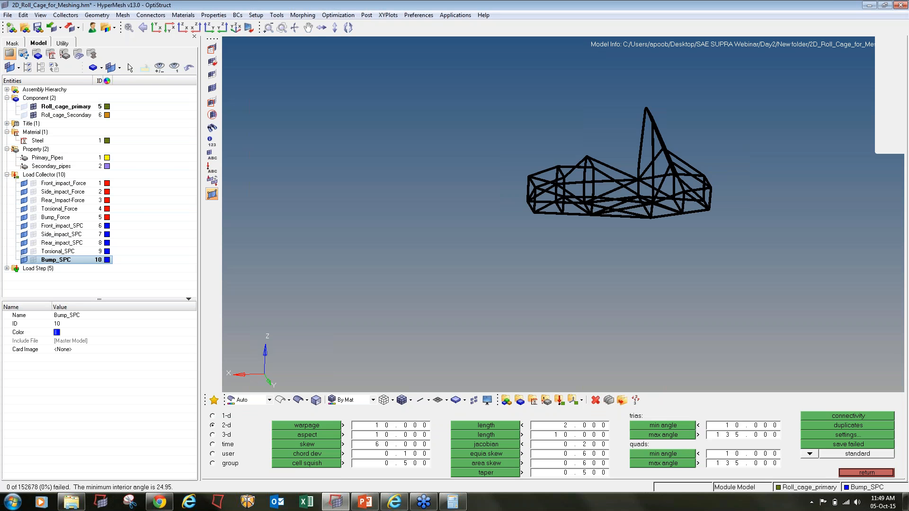
{"action": "left_click", "coordinate": [662, 463]}
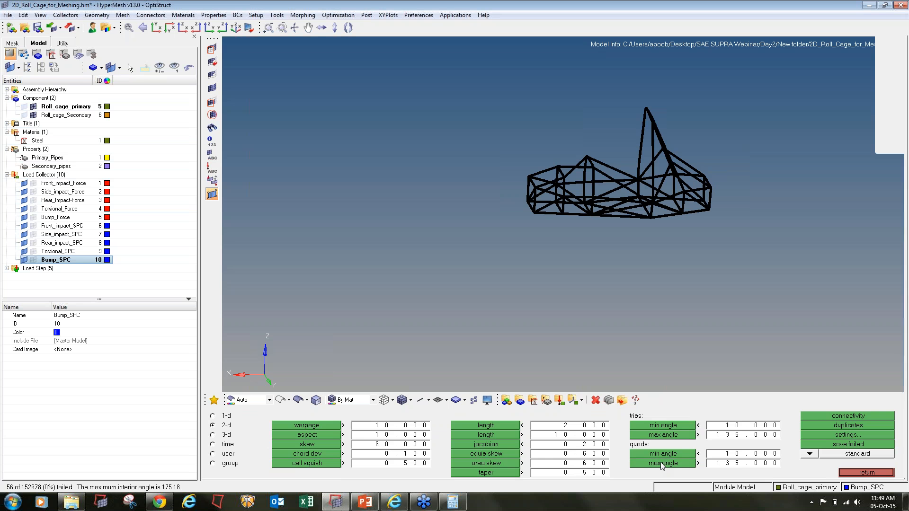
{"action": "key", "text": "shift+e"}
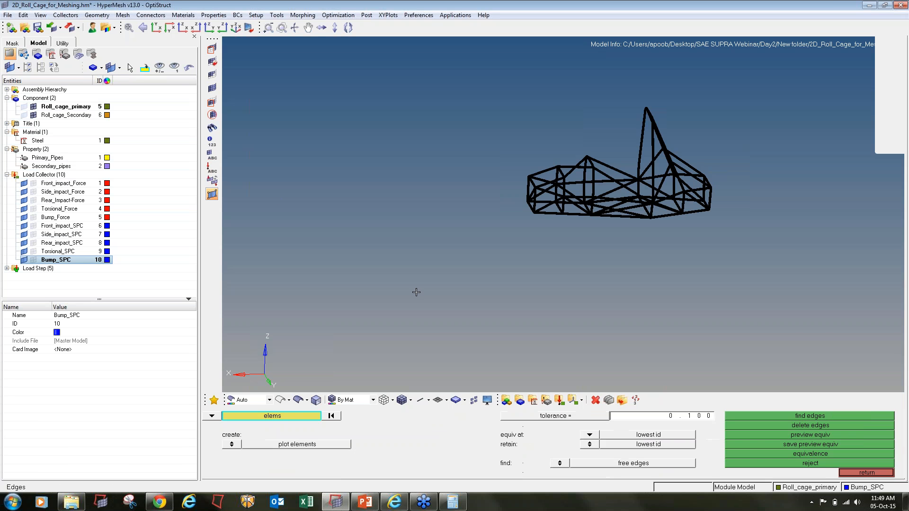
- Select the 642 cage elements and verify they have no duplicate nodes or free edges
{"action": "left_click_drag", "start_coordinate": [436, 110], "coordinate": [460, 127], "text": "shift"}
{"action": "left_click_drag", "start_coordinate": [560, 185], "coordinate": [828, 410], "text": "shift"}
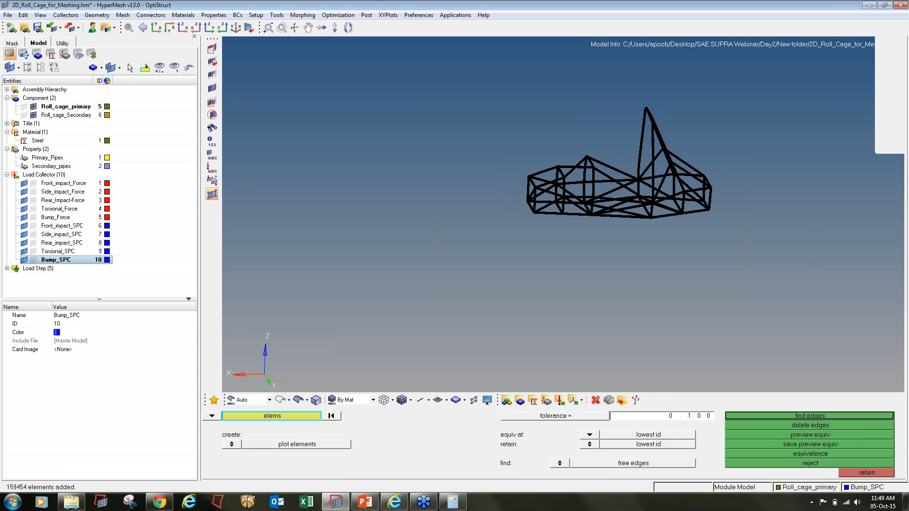
{"action": "left_click", "coordinate": [807, 443]}
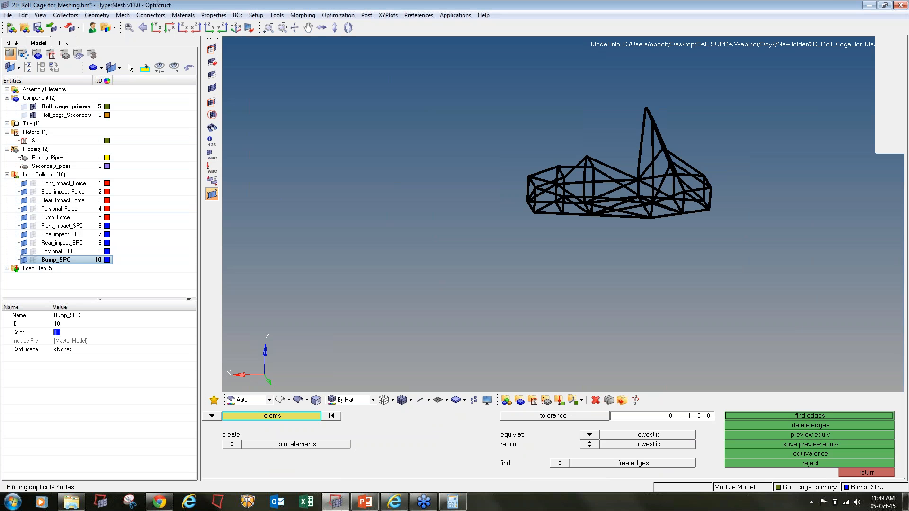
{"action": "left_click", "coordinate": [804, 445]}
{"action": "left_click", "coordinate": [806, 414]}
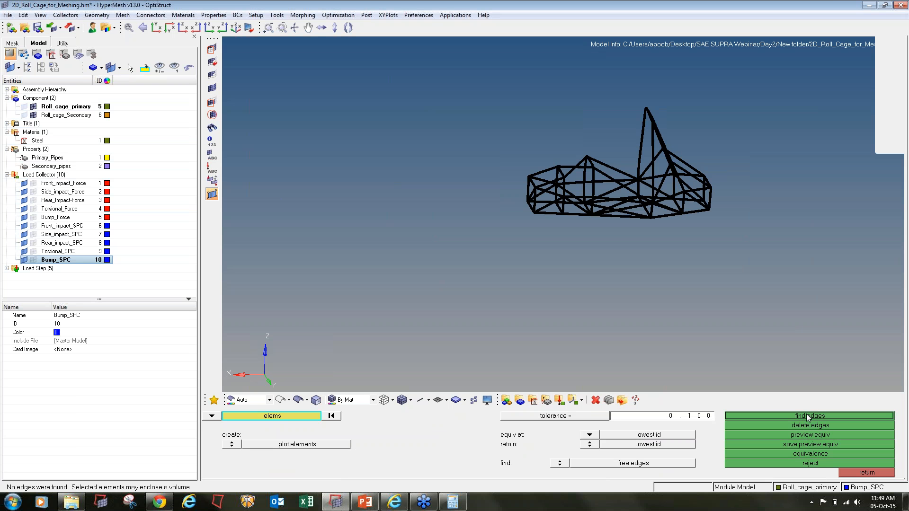
{"action": "left_click", "coordinate": [847, 472]}
{"action": "left_click", "coordinate": [848, 454]}
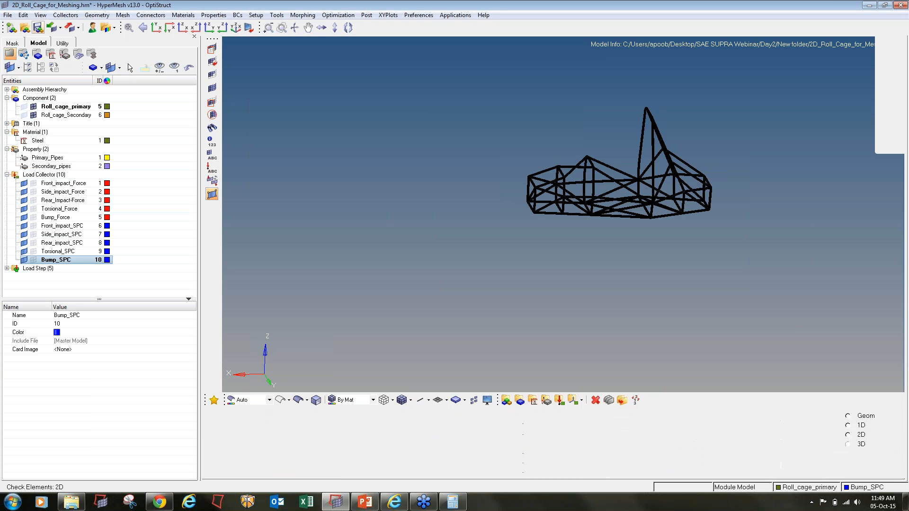
- Run OptiStruct on the roll cage, overwriting the existing input file, and close the finished solver window
{"action": "left_click", "coordinate": [801, 473]}
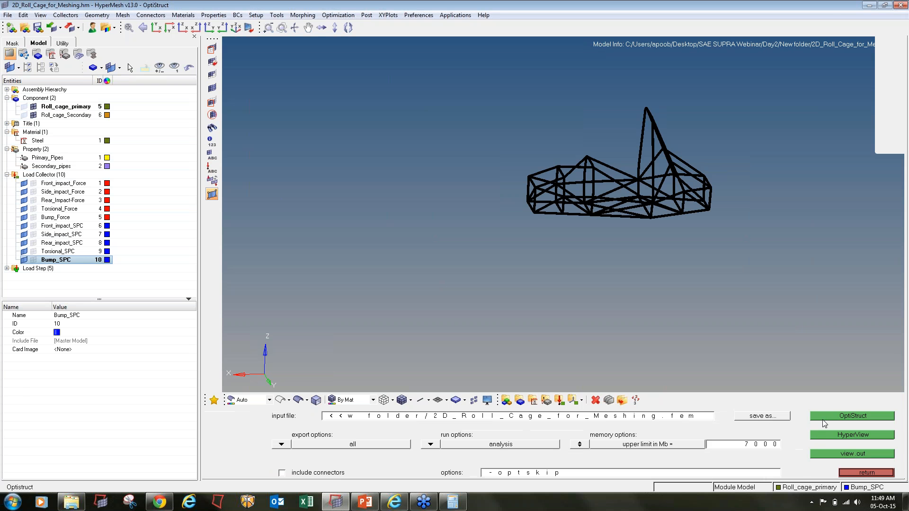
{"action": "left_click", "coordinate": [823, 416]}
{"action": "left_click", "coordinate": [542, 454]}
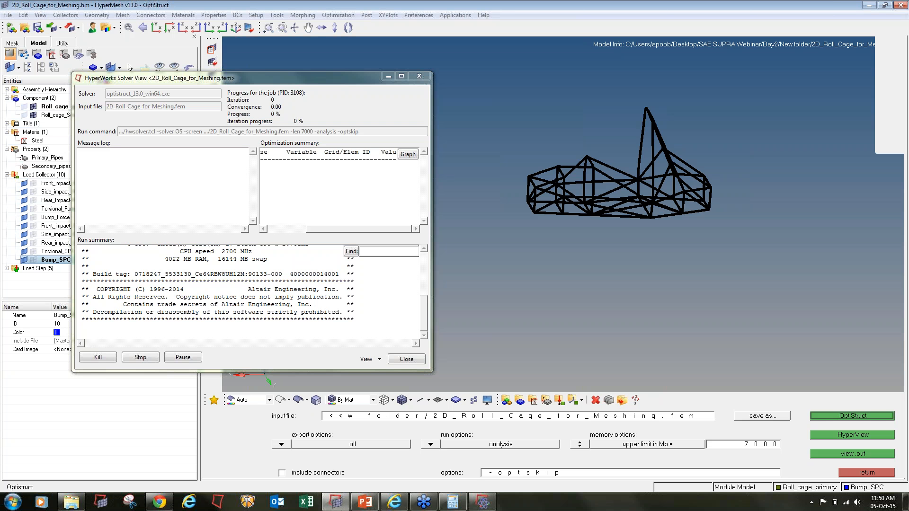
{"action": "left_click", "coordinate": [900, 22]}
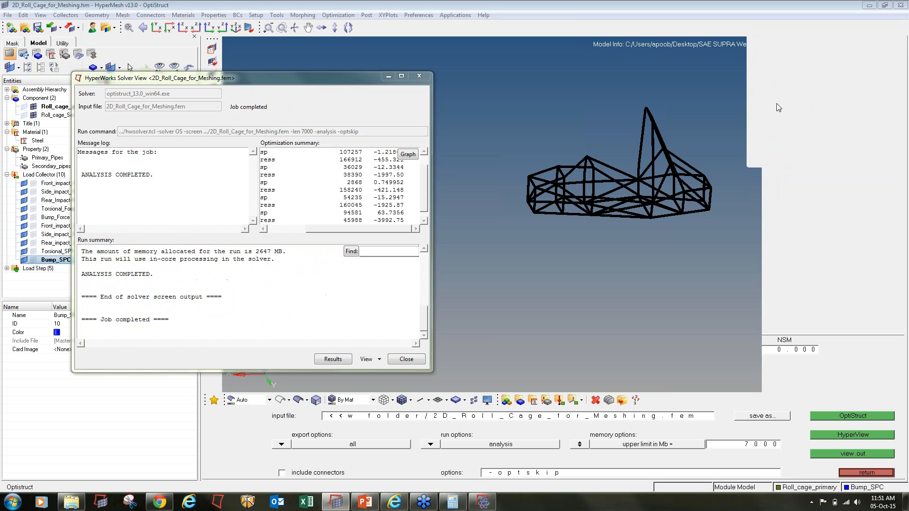
{"action": "left_click", "coordinate": [405, 360]}
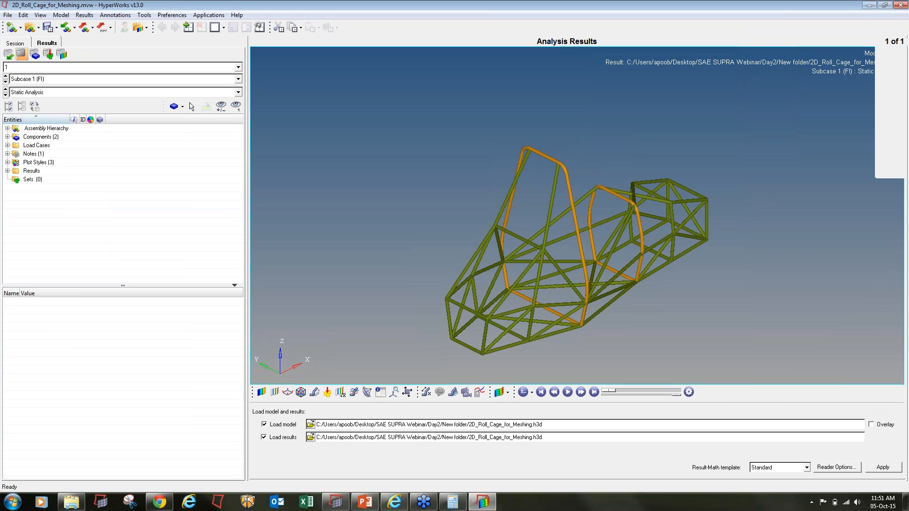
- Rotate the cage to a side view and apply a Displacement (v) Mag contour, peaking at 1.220E+00
{"action": "left_click_drag", "start_coordinate": [569, 265], "coordinate": [748, 251], "text": "ctrl"}
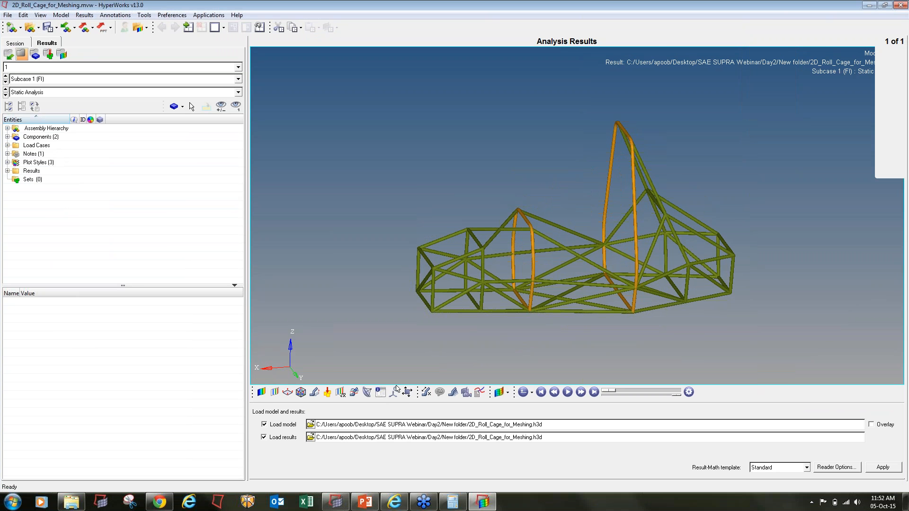
{"action": "left_click", "coordinate": [261, 392]}
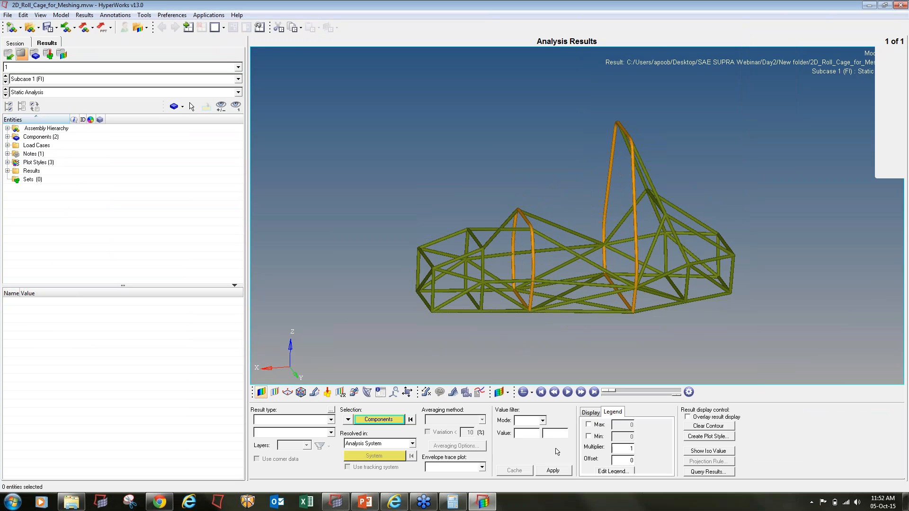
{"action": "left_click", "coordinate": [554, 470]}
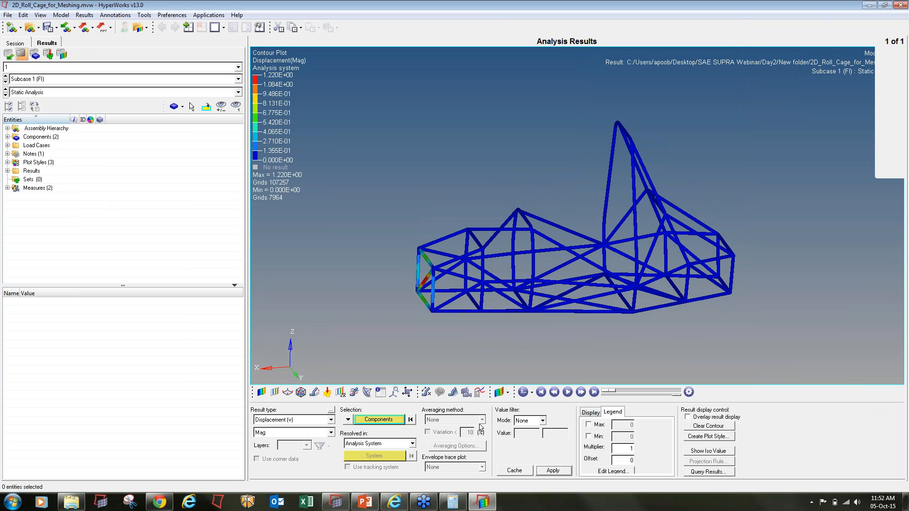
- Step through displacement Subcases 2 to 5 and animate the Bump deformation
{"action": "left_click", "coordinate": [6, 82]}
{"action": "left_click", "coordinate": [5, 83]}
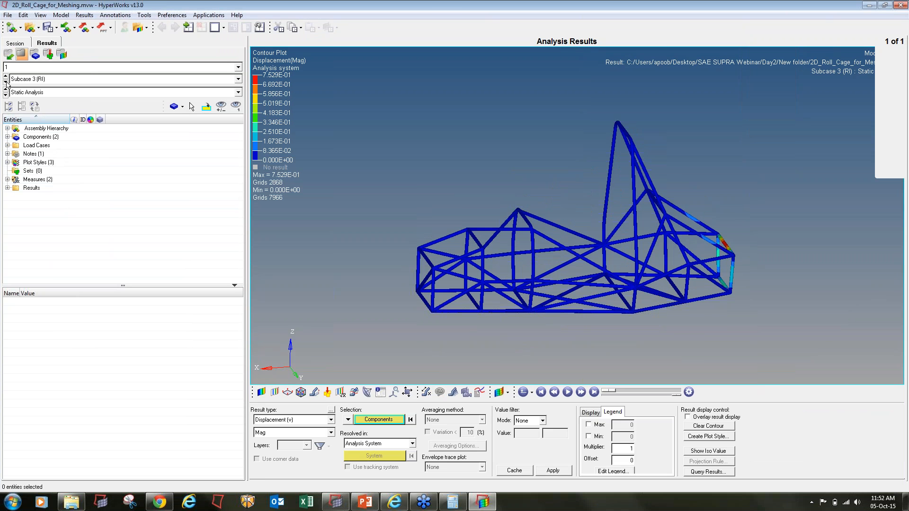
{"action": "left_click", "coordinate": [5, 82]}
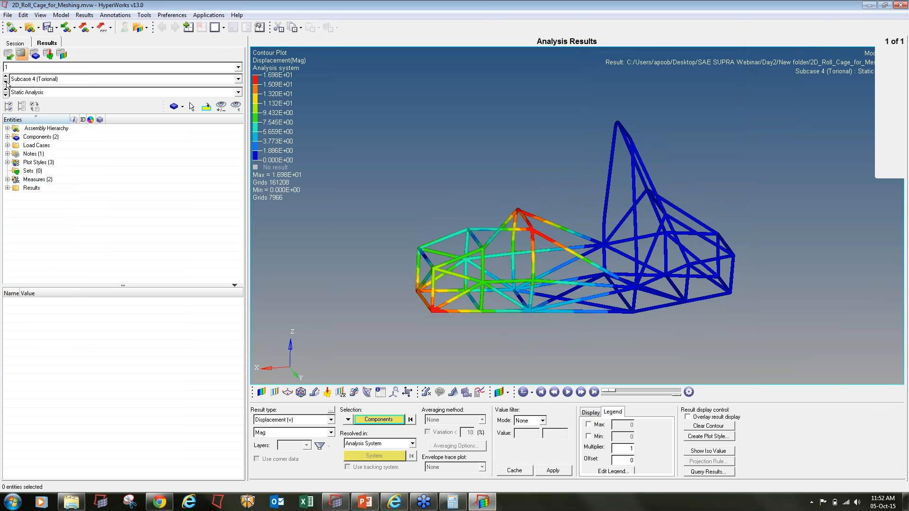
{"action": "left_click", "coordinate": [5, 83]}
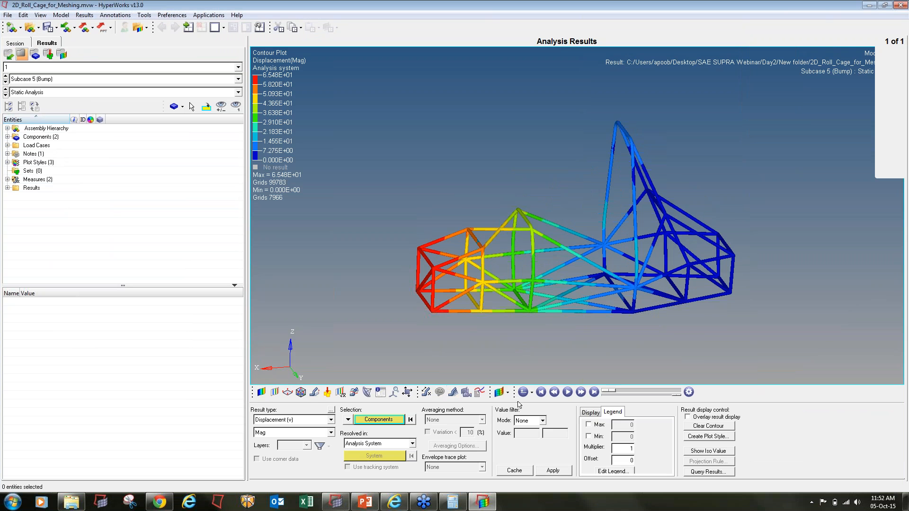
{"action": "left_click", "coordinate": [570, 396]}
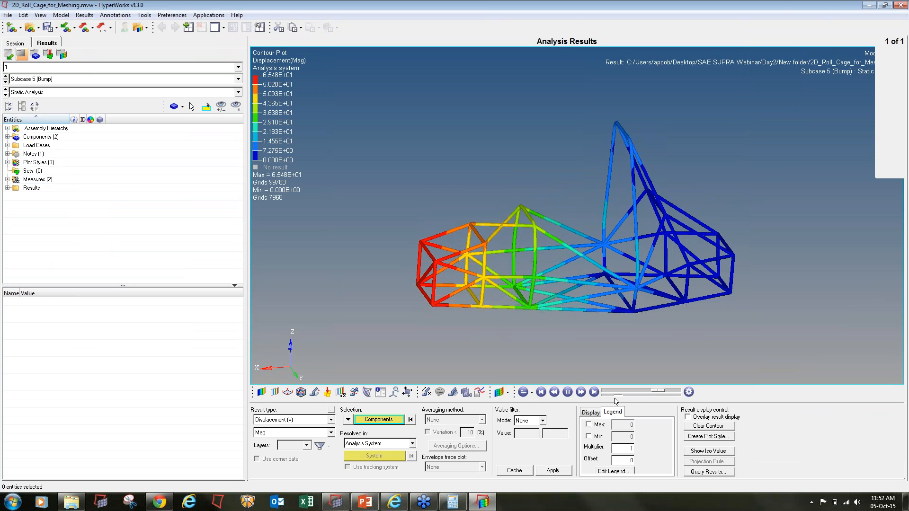
- Cycle back from Subcase 1 to Subcase 4 and choose Element Stresses vonMises as result type
{"action": "left_click", "coordinate": [6, 82]}
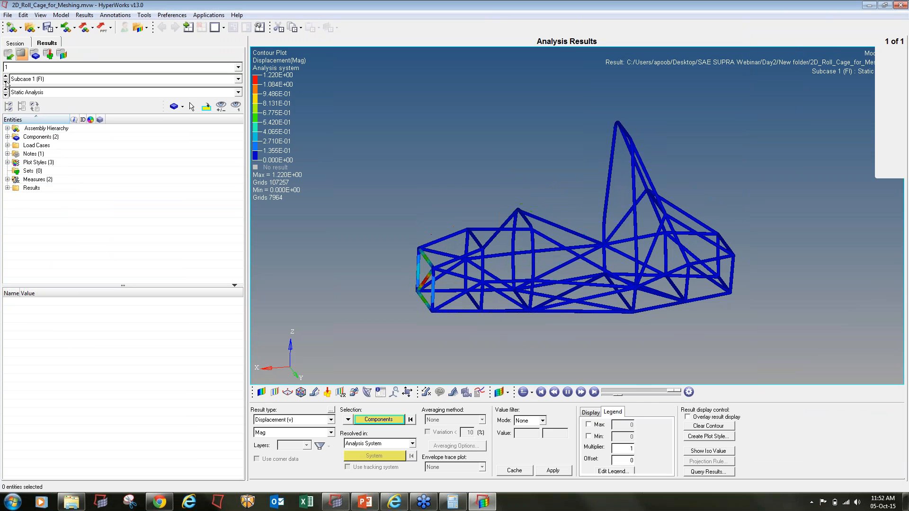
{"action": "left_click", "coordinate": [6, 81]}
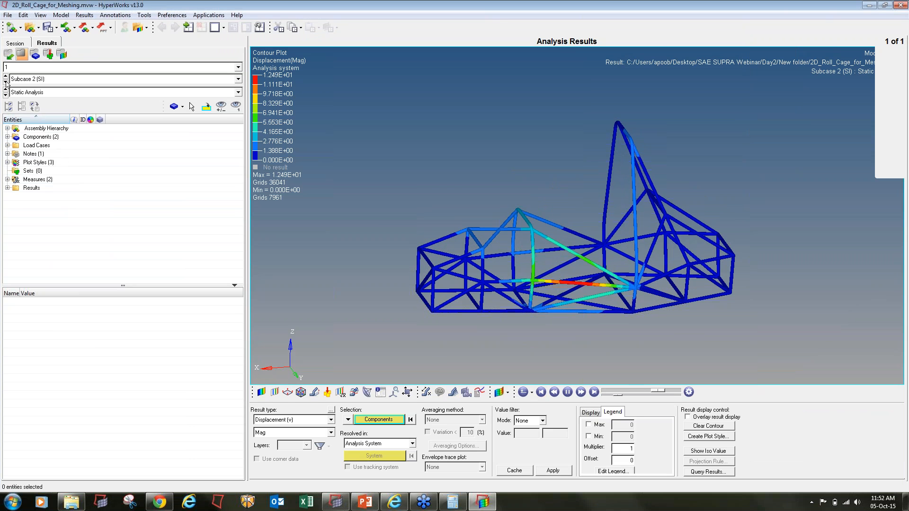
{"action": "left_click", "coordinate": [6, 81]}
{"action": "left_click", "coordinate": [6, 82]}
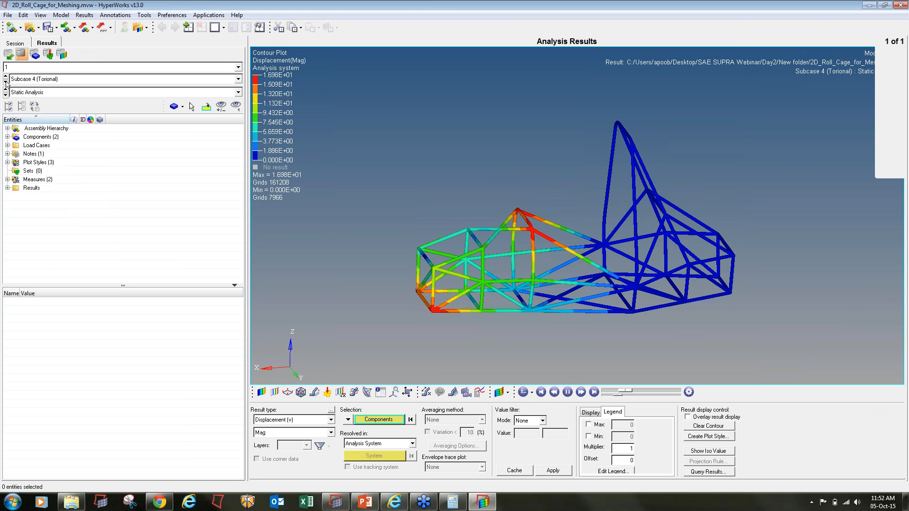
{"action": "left_click", "coordinate": [277, 421]}
{"action": "left_click", "coordinate": [284, 429]}
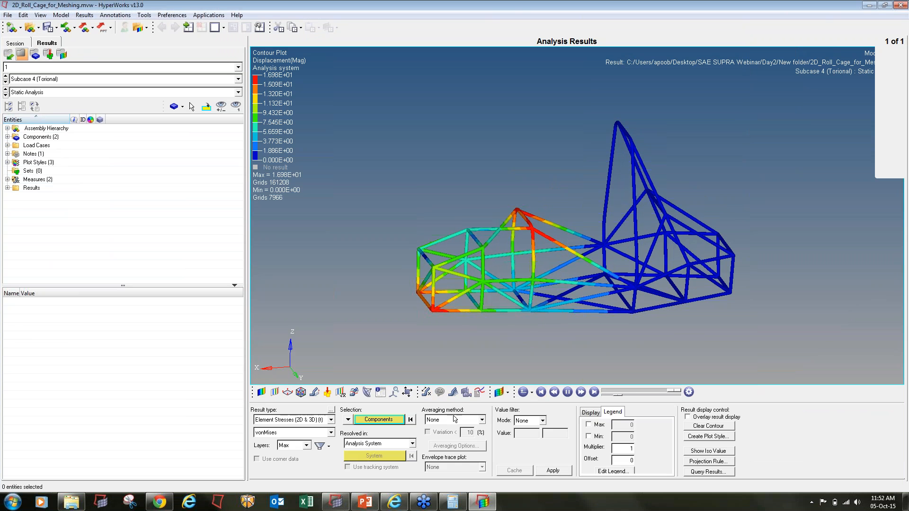
- Apply the von Mises element stress contour with Simple averaging
{"action": "left_click", "coordinate": [452, 421]}
{"action": "left_click", "coordinate": [433, 437]}
{"action": "left_click", "coordinate": [566, 472]}
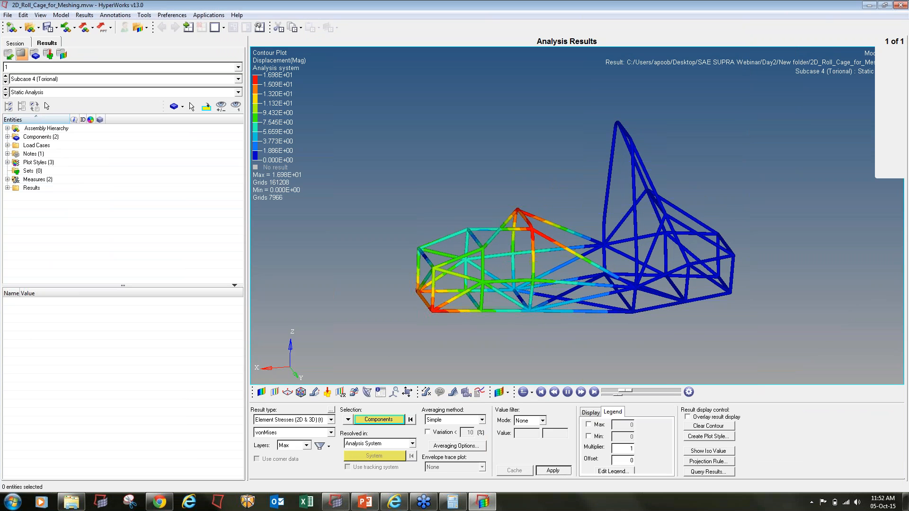
- Cycle the stress contour through Subcases 1–5, with Bump peaking at 3.303E+03, ending on Subcase 1
{"action": "left_click", "coordinate": [6, 82]}
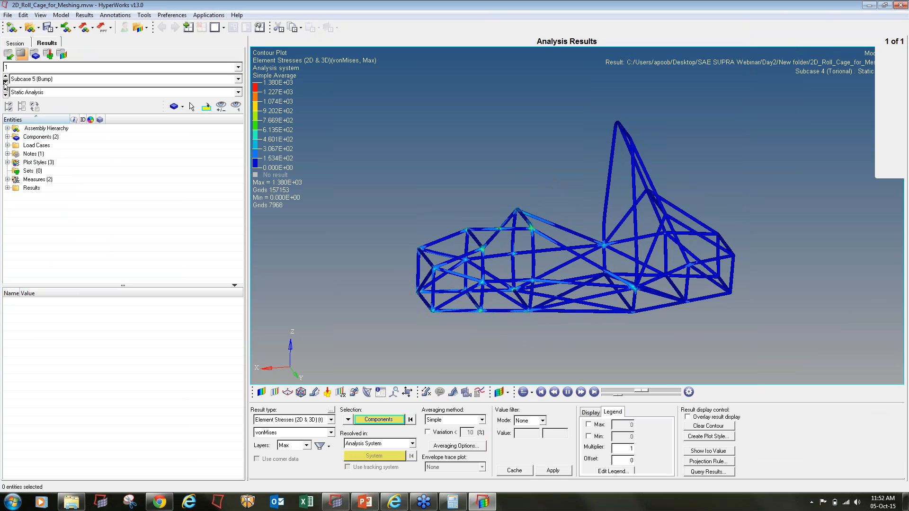
{"action": "left_click", "coordinate": [4, 82]}
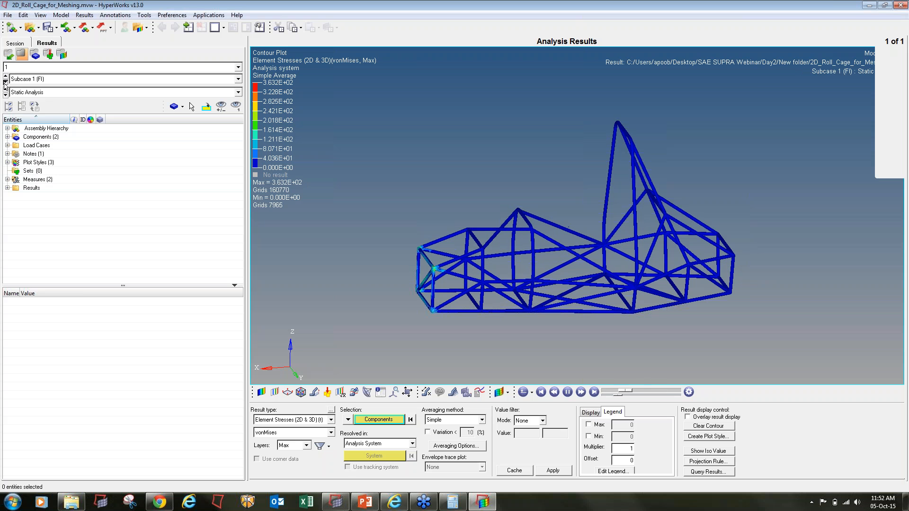
{"action": "left_click", "coordinate": [5, 83]}
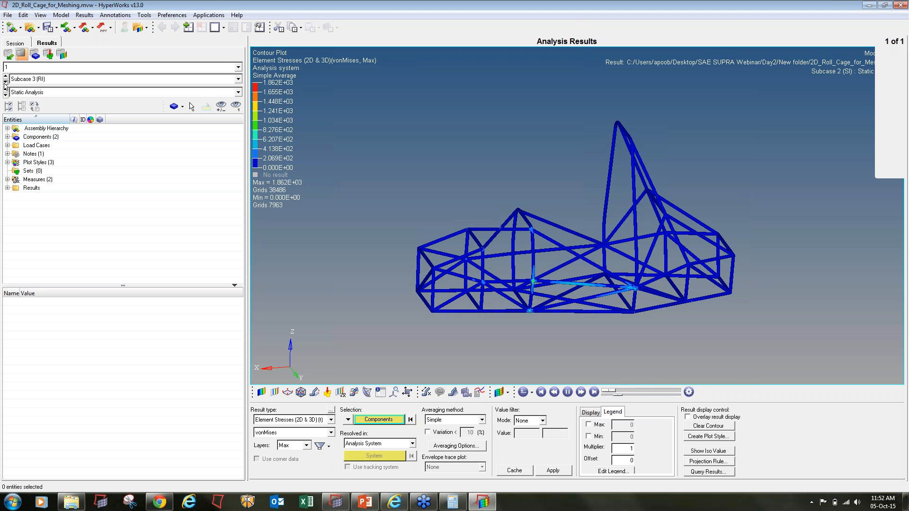
{"action": "left_click", "coordinate": [5, 83]}
{"action": "left_click", "coordinate": [4, 84]}
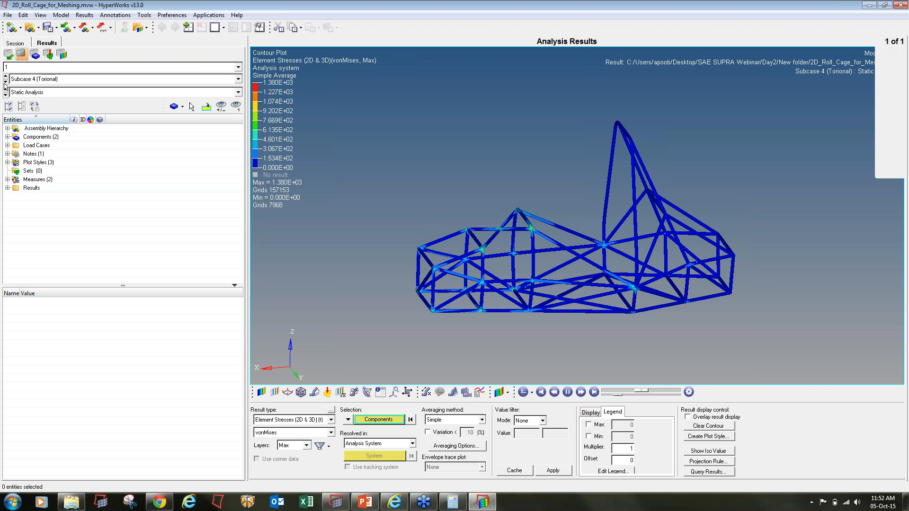
{"action": "left_click", "coordinate": [4, 83]}
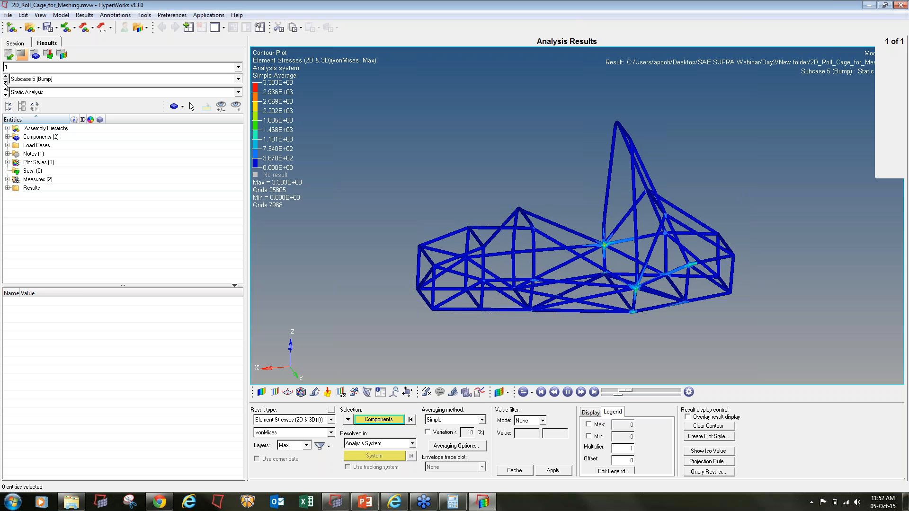
{"action": "left_click", "coordinate": [5, 83]}
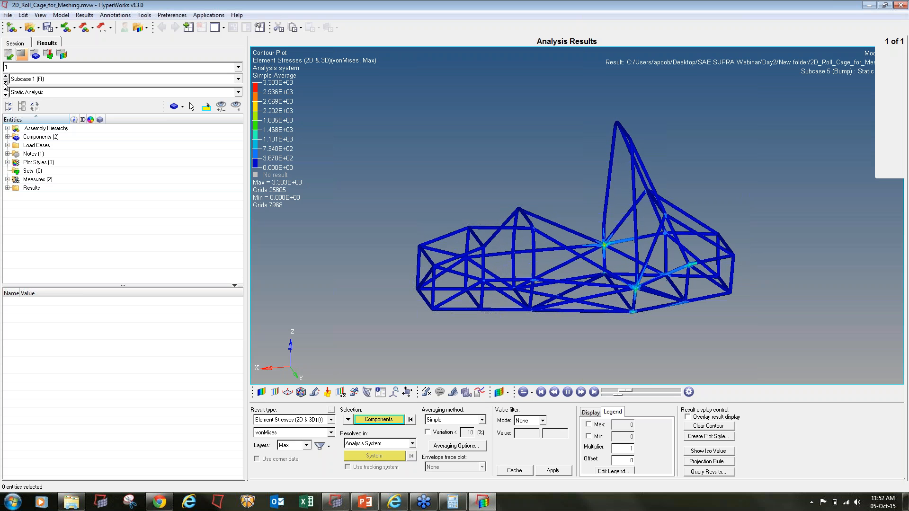